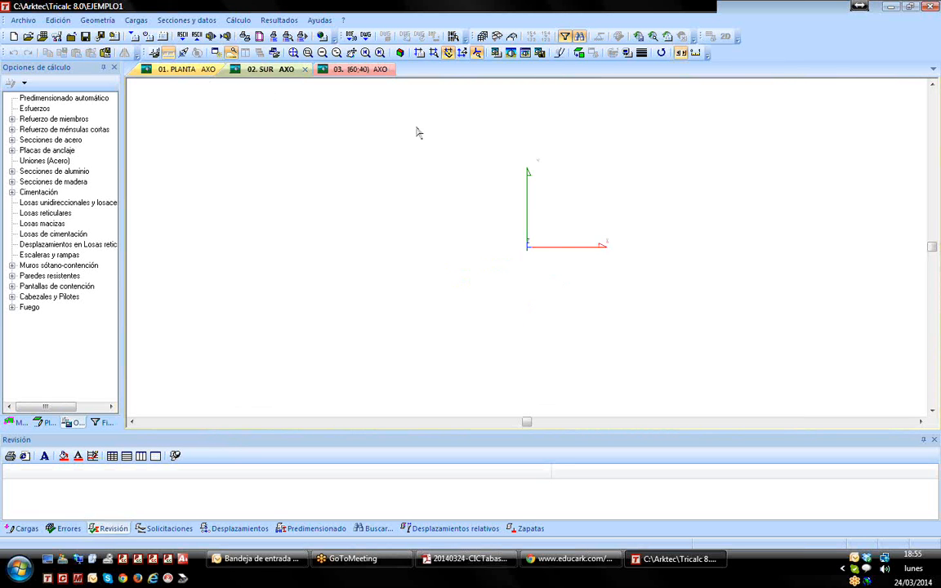
# Step: Arrange the plan, south and (60;40) view windows side by side
pyautogui.click(353, 70)
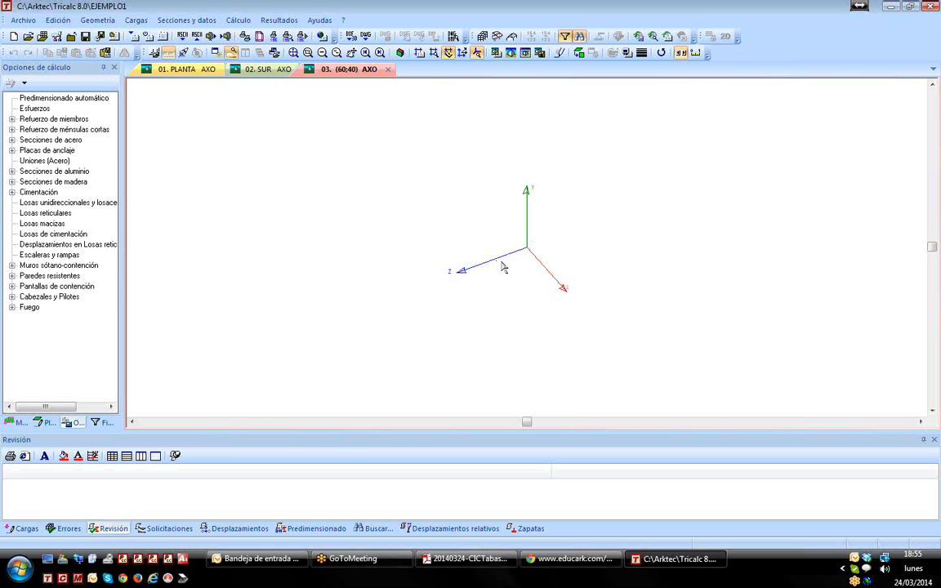
pyautogui.click(231, 53)
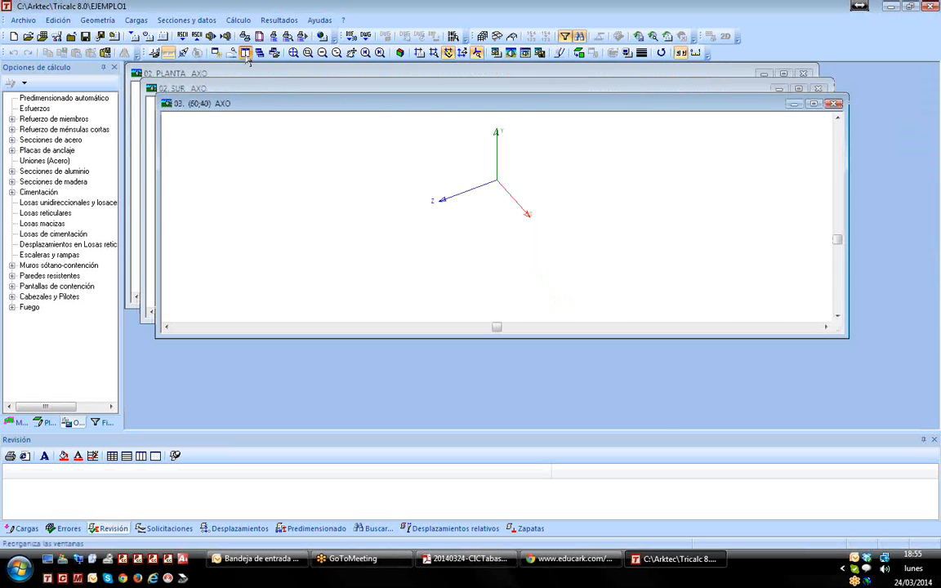
pyautogui.click(245, 54)
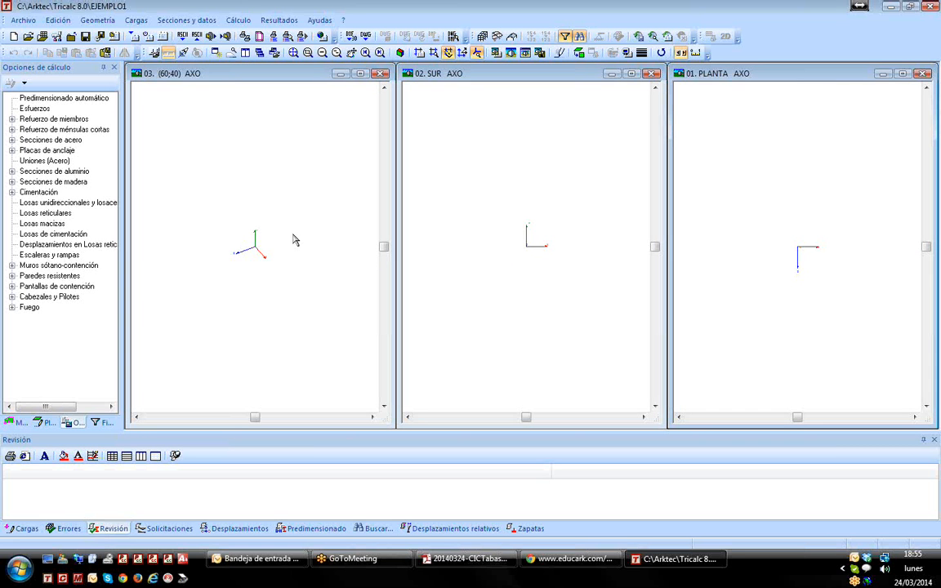
# Step: Reset the project's options to the defaults, accepting the loss of the customised options
pyautogui.click(28, 23)
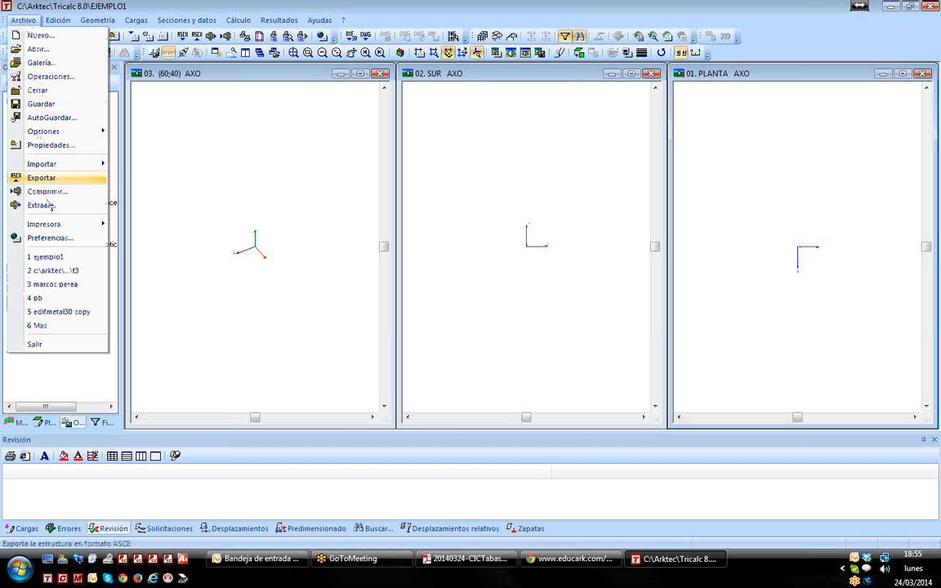
pyautogui.moveTo(63, 132)
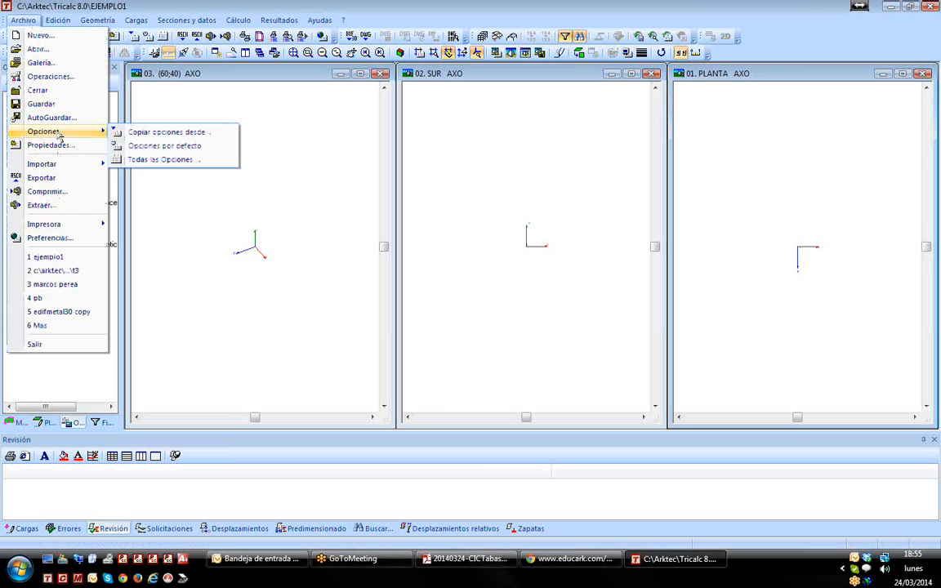
pyautogui.click(141, 153)
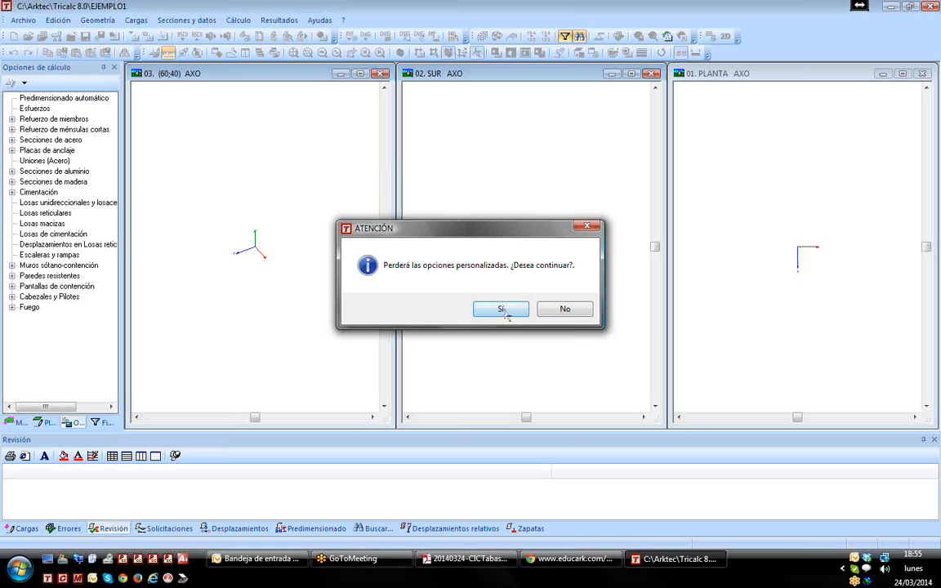
pyautogui.click(504, 309)
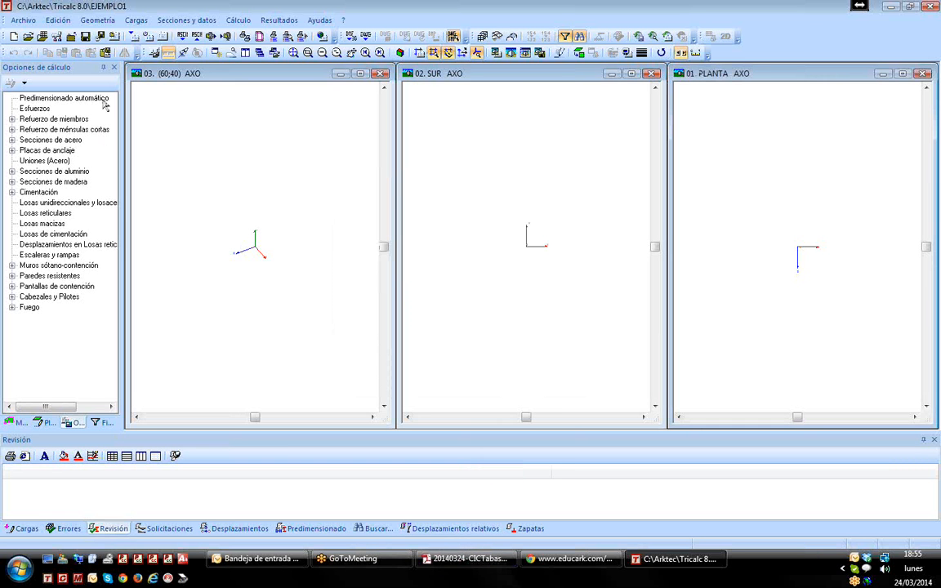
# Step: Create a geometric mesh with a 600 cm spacing on the X axis, checking the beam length in the browser manual
pyautogui.click(97, 20)
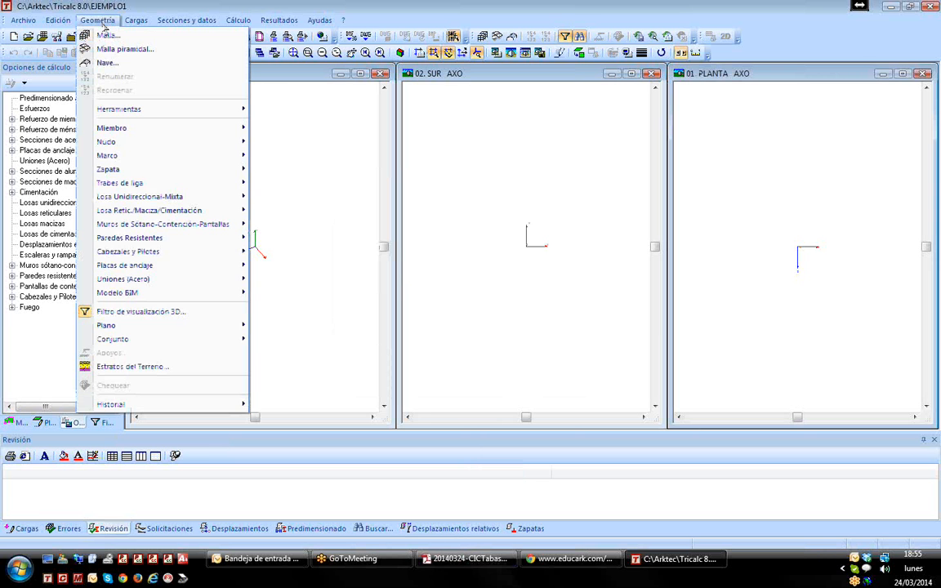
pyautogui.click(105, 32)
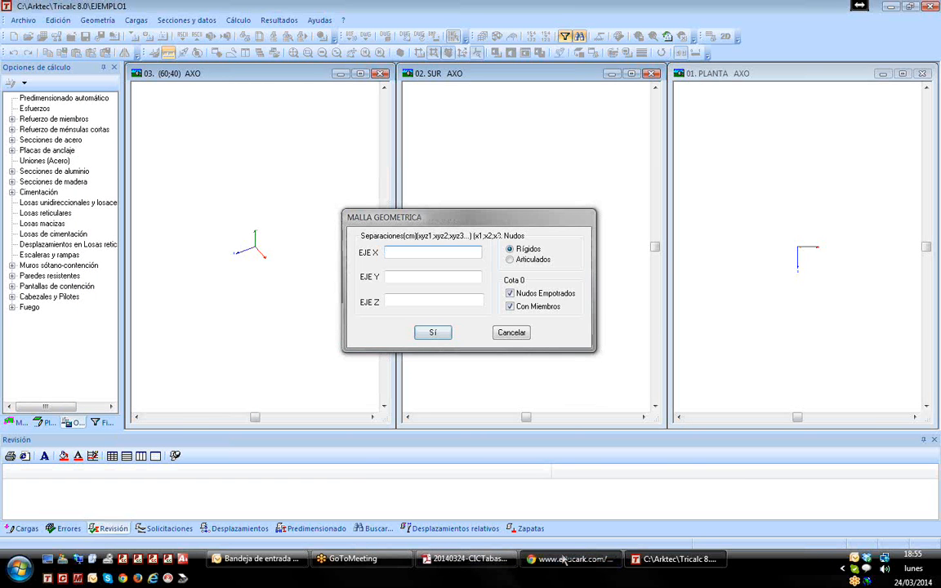
pyautogui.click(563, 560)
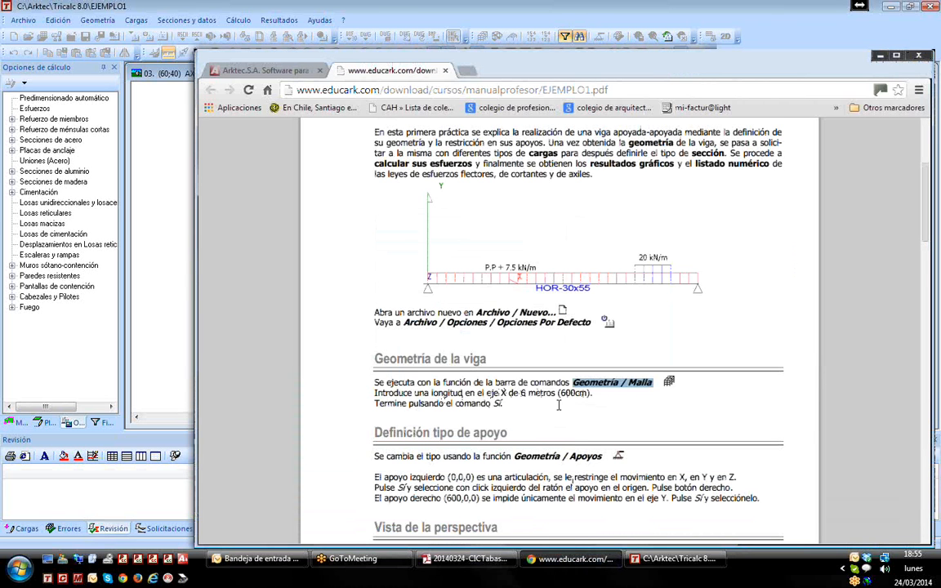
pyautogui.doubleClick(566, 393)
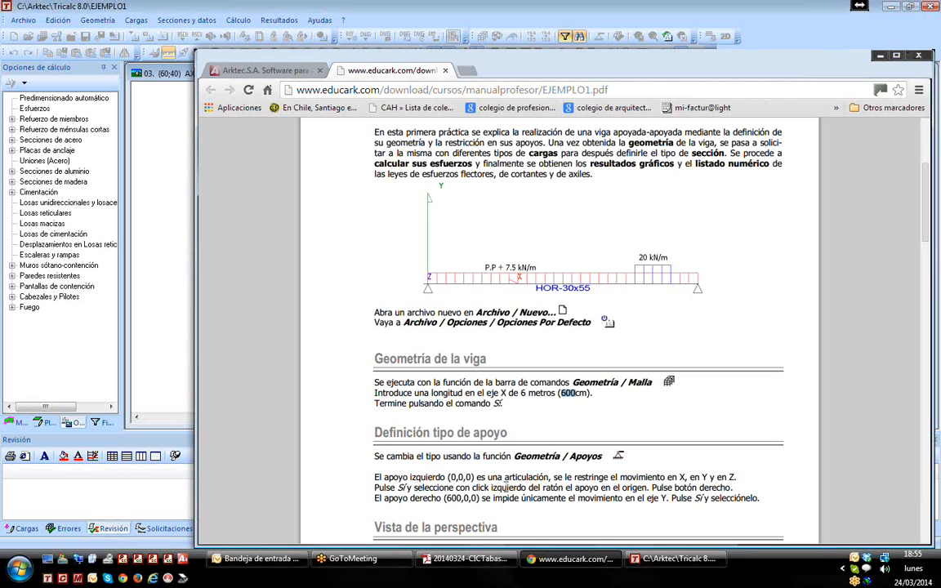
pyautogui.click(674, 560)
pyautogui.click(402, 253)
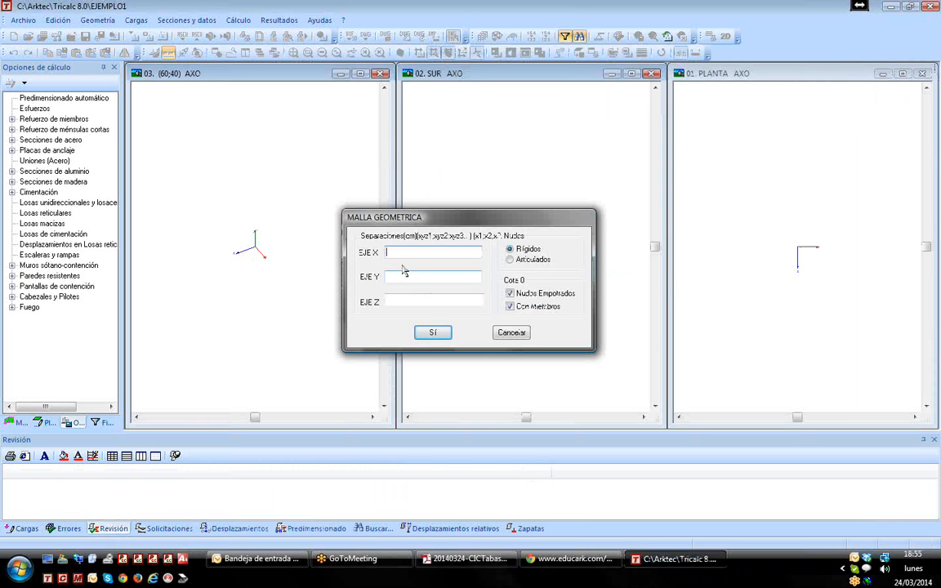
pyautogui.write('600')
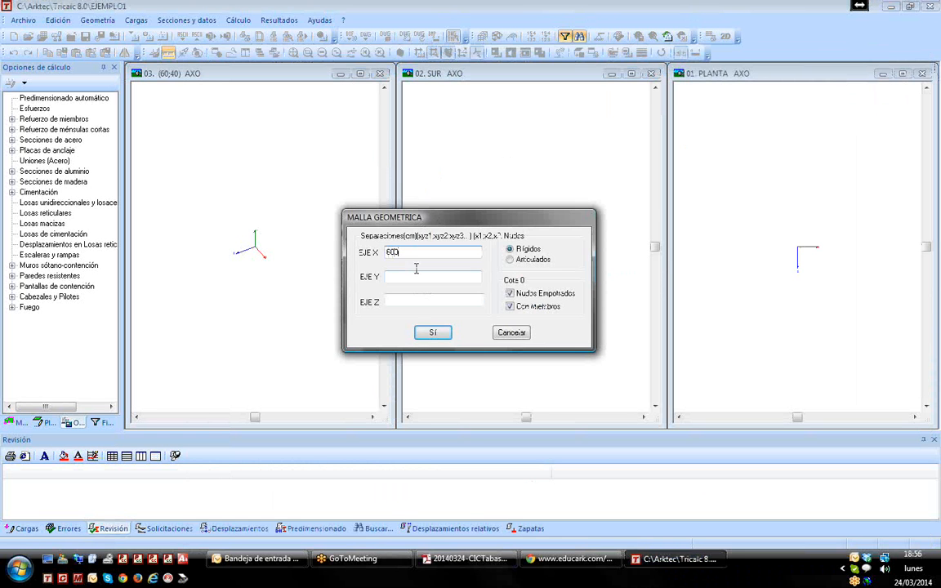
pyautogui.click(433, 332)
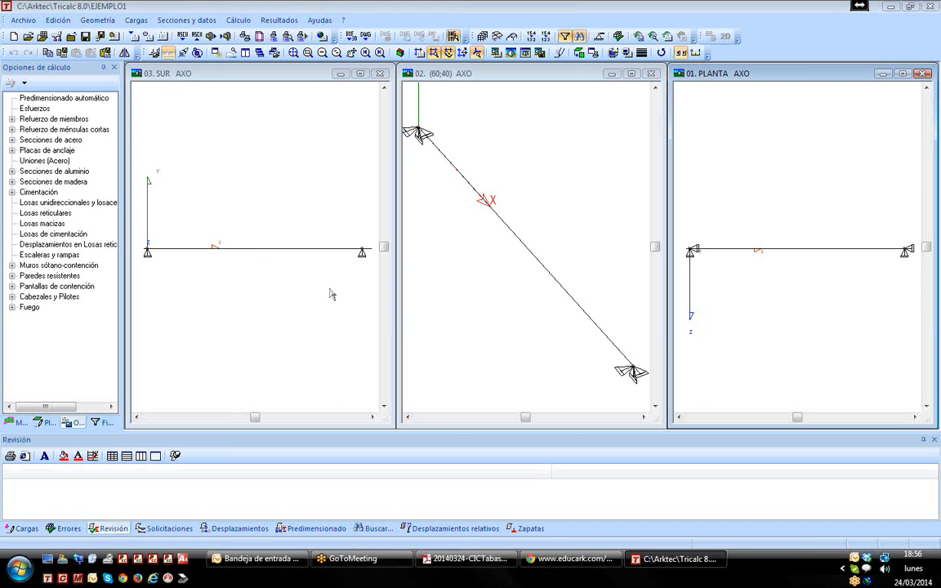
# Step: Consult the manual's support section in the browser, and in Tricalc set the beam's left support at the origin to Articulado XYZ
pyautogui.click(550, 560)
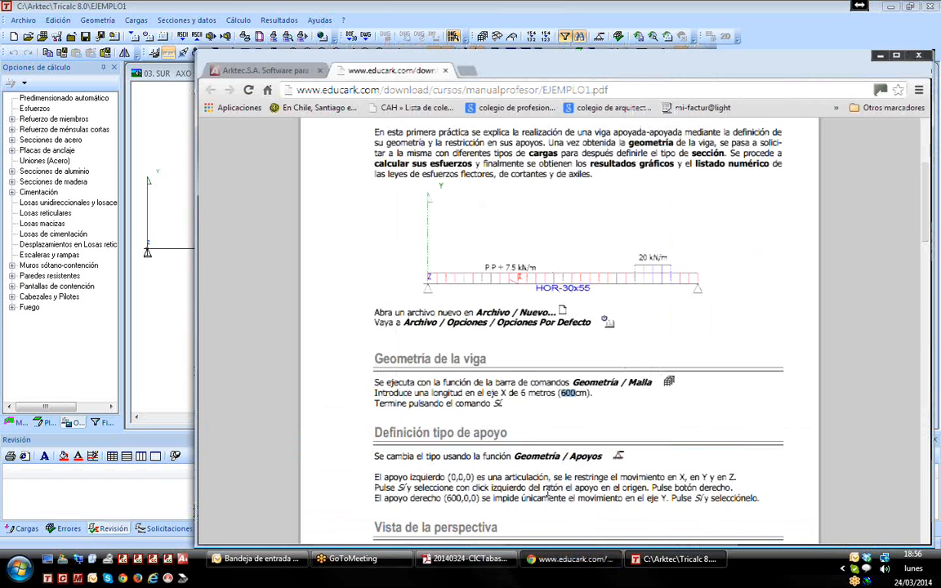
pyautogui.scroll(-3, 548, 495)
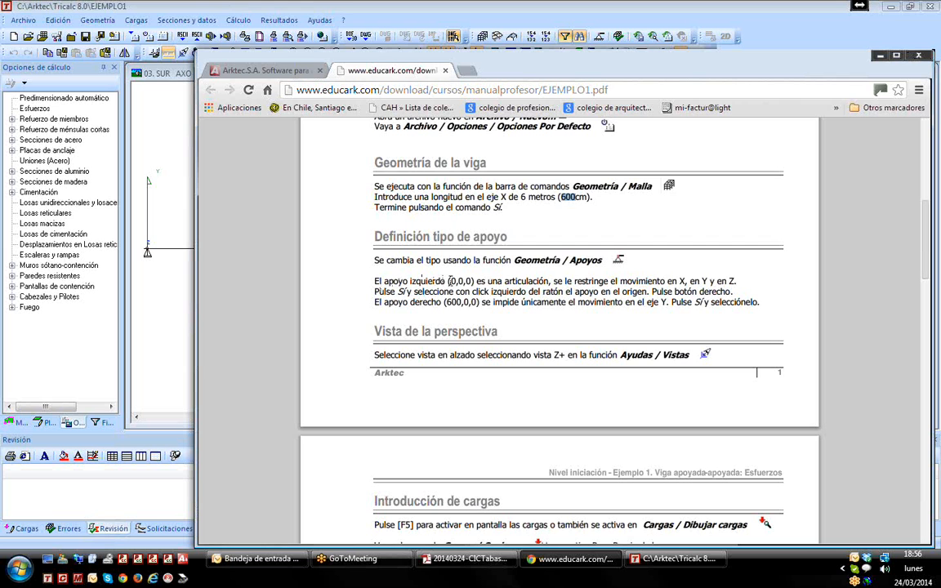
pyautogui.moveTo(448, 281); pyautogui.dragTo(472, 281)
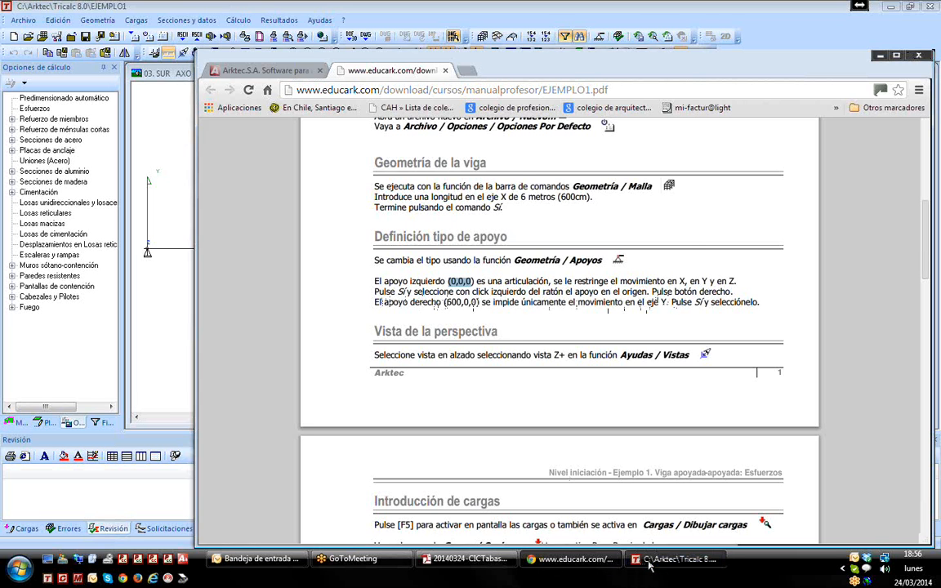
pyautogui.click(675, 559)
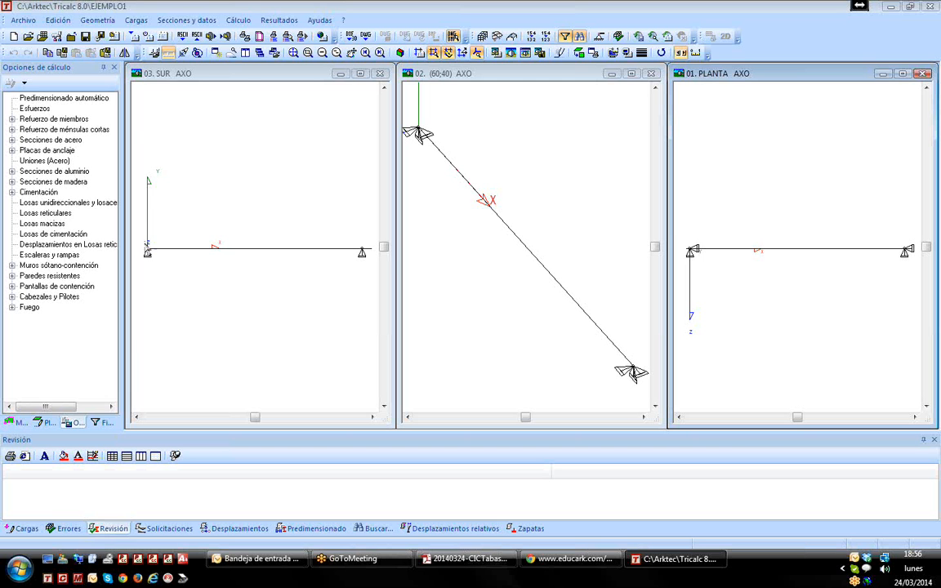
pyautogui.click(98, 20)
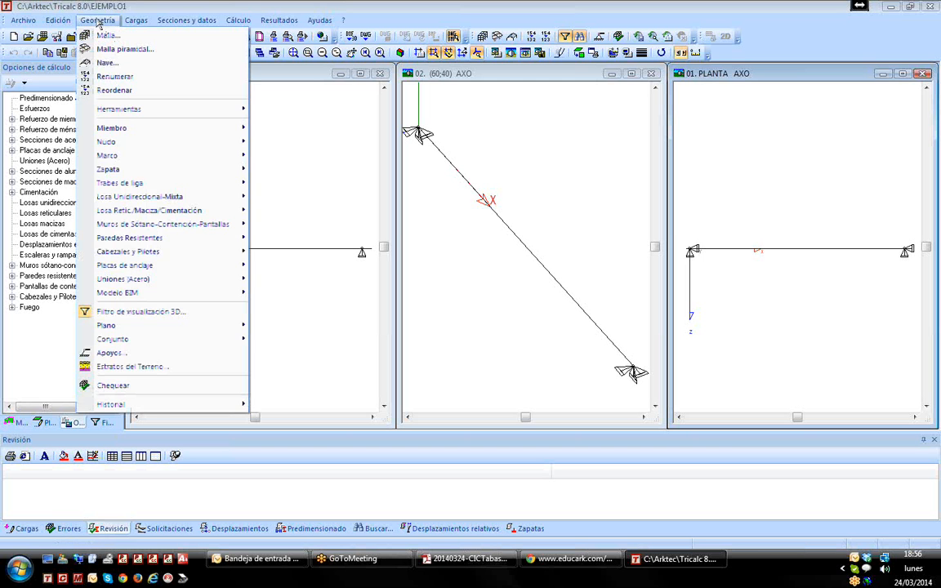
pyautogui.click(138, 318)
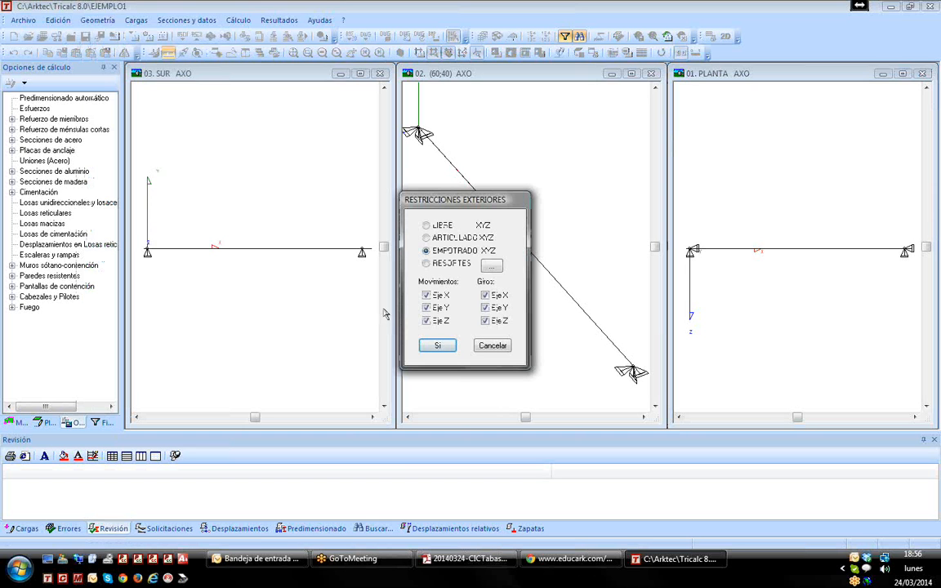
pyautogui.click(438, 237)
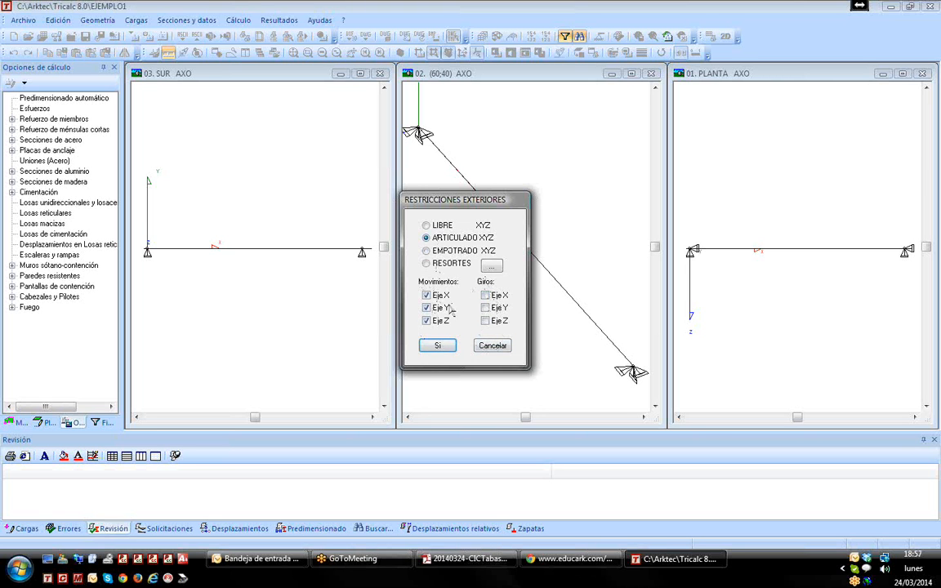
pyautogui.click(438, 346)
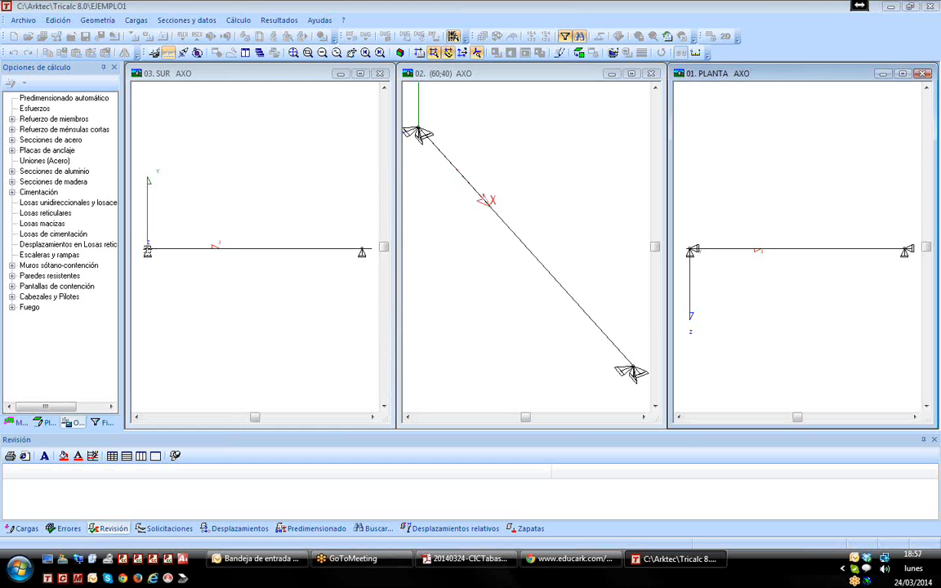
pyautogui.click(147, 248)
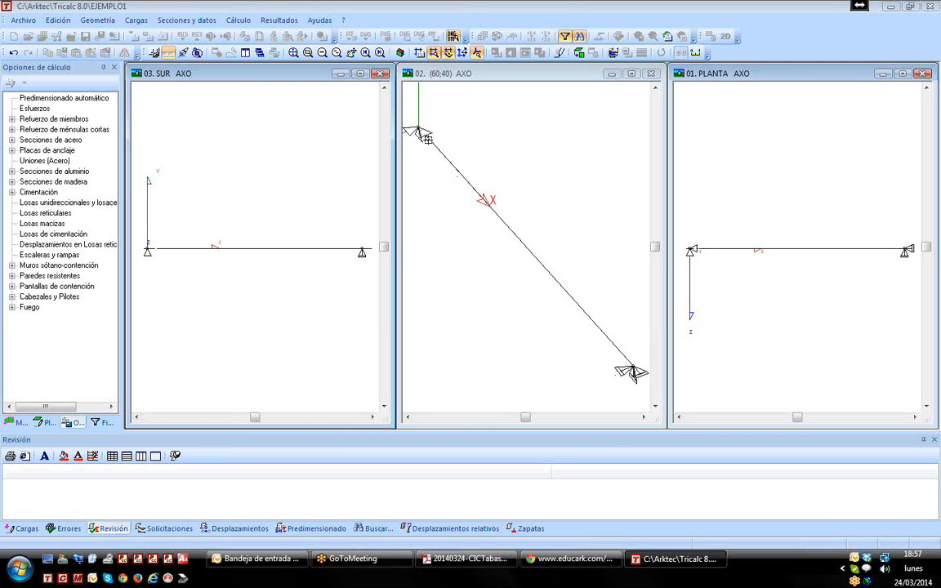
# Step: Set the beam's right support to free with only the Y-axis movement restrained
pyautogui.rightClick(428, 201)
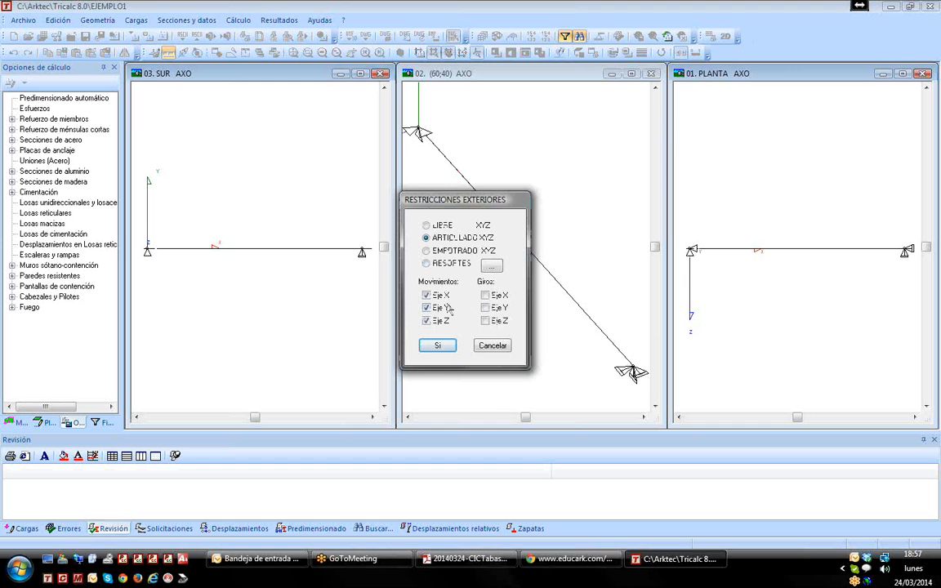
pyautogui.click(426, 226)
pyautogui.click(425, 307)
pyautogui.click(437, 345)
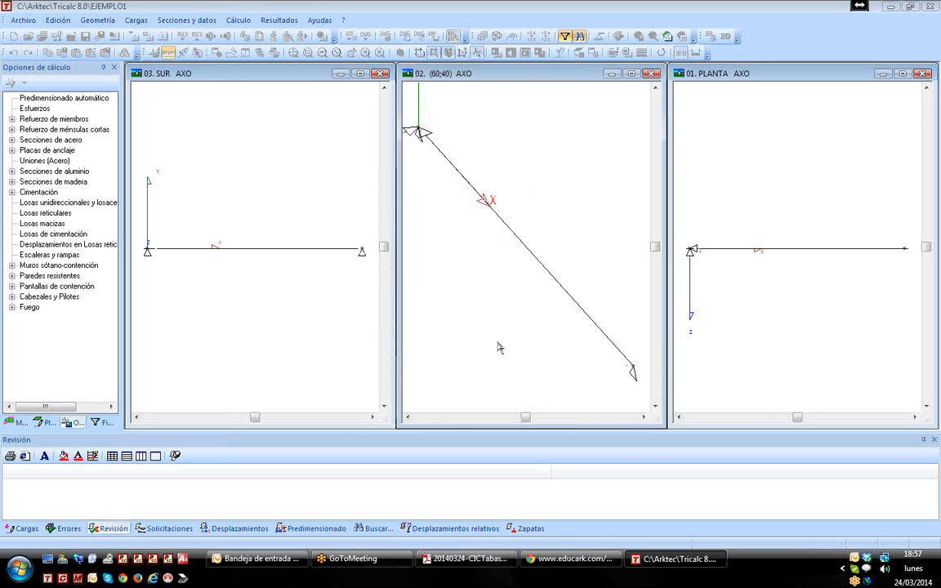
# Step: Read the manual's perspective section in the browser, and in Tricalc set the south window to the Z+ view
pyautogui.click(546, 563)
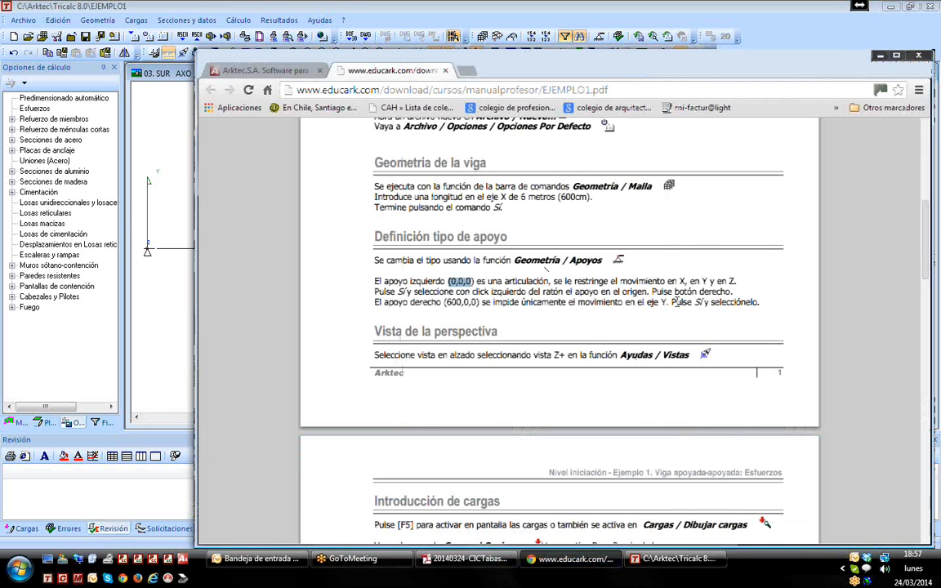
pyautogui.moveTo(675, 303); pyautogui.dragTo(738, 303)
pyautogui.scroll(-1, 462, 356)
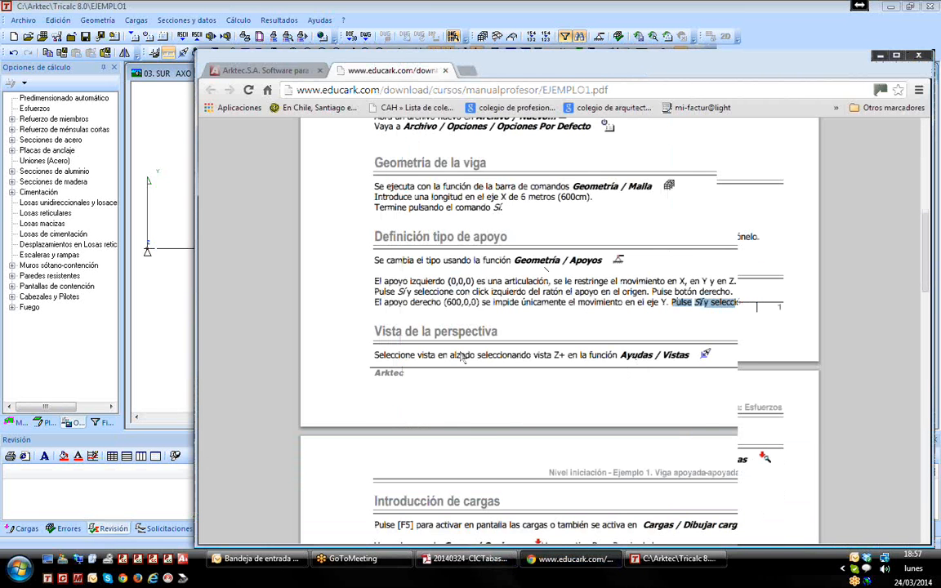
pyautogui.moveTo(501, 290); pyautogui.dragTo(692, 291)
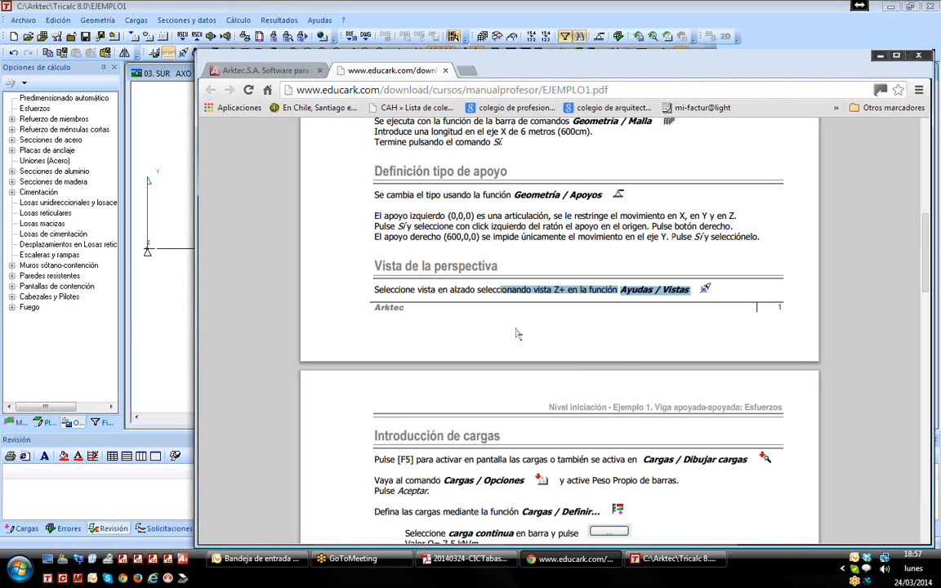
pyautogui.click(161, 317)
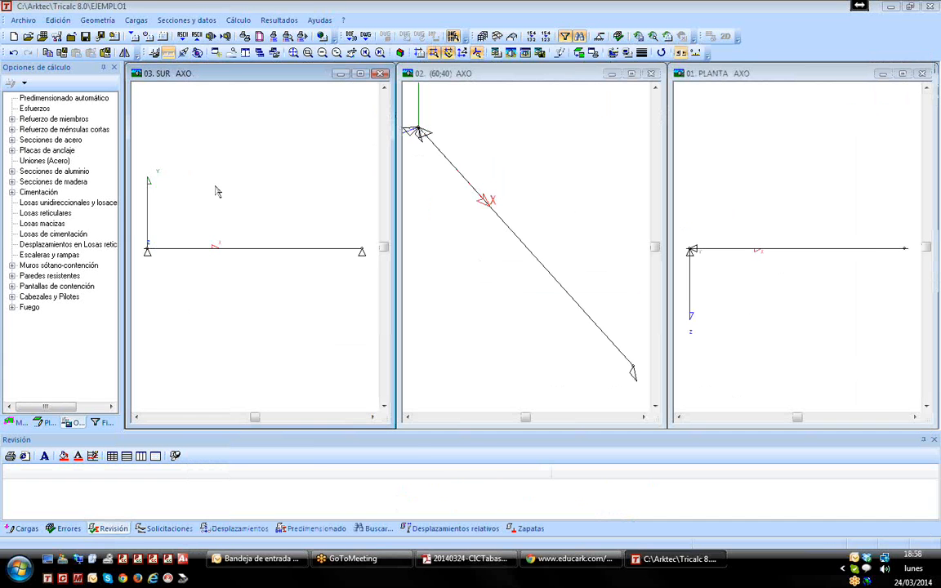
pyautogui.press('F3')
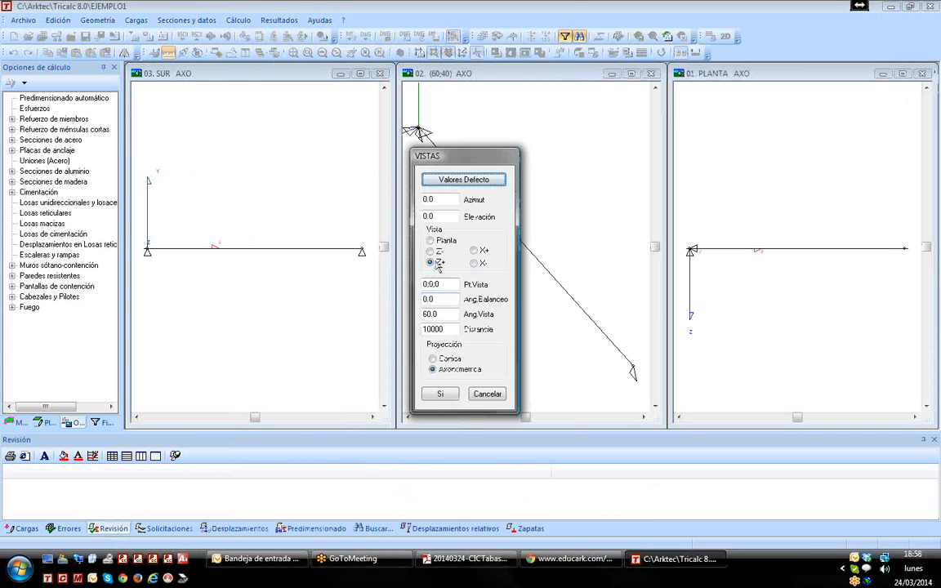
pyautogui.click(436, 262)
pyautogui.click(440, 393)
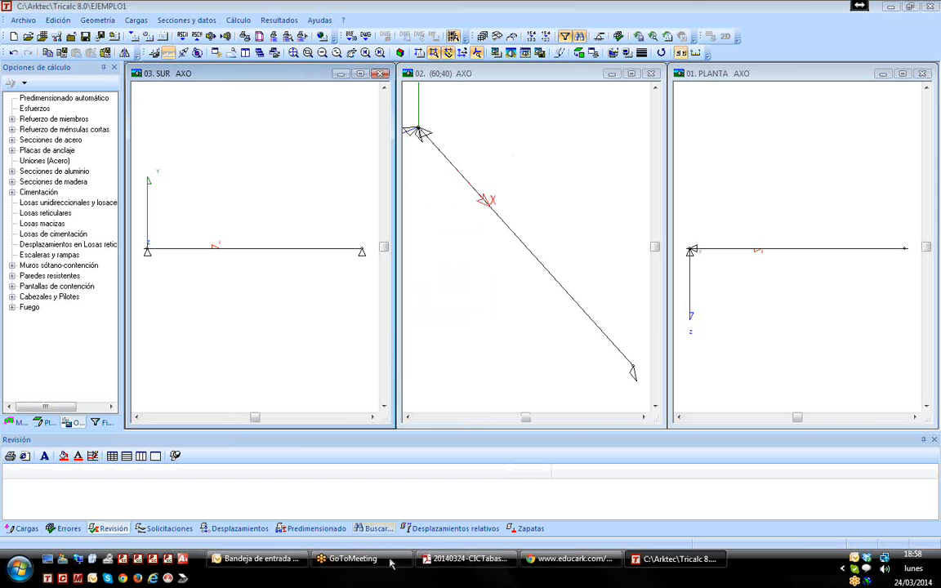
# Step: Read the manual's load introduction section in the browser, and toggle the drawing of loads in Tricalc
pyautogui.click(569, 560)
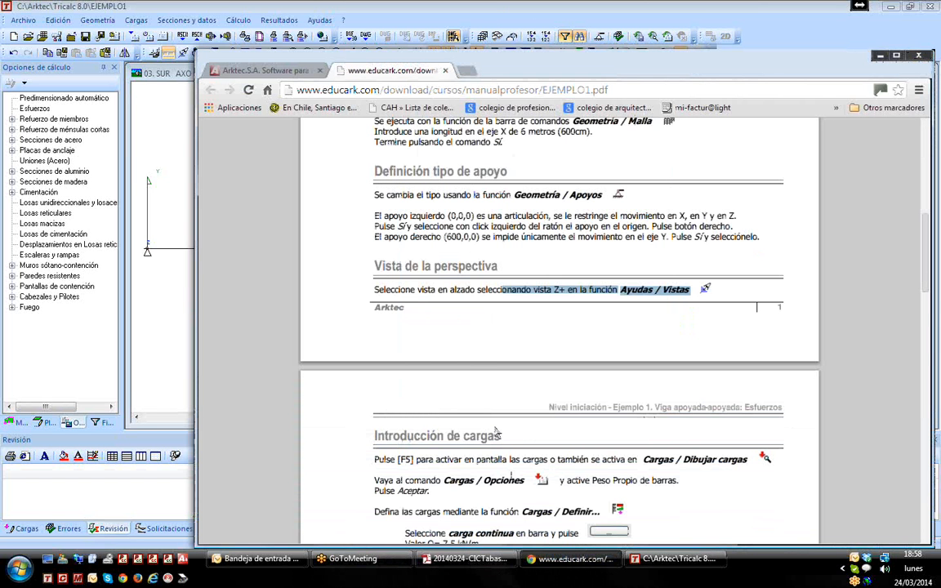
pyautogui.scroll(-2, 495, 431)
pyautogui.scroll(-4, 495, 431)
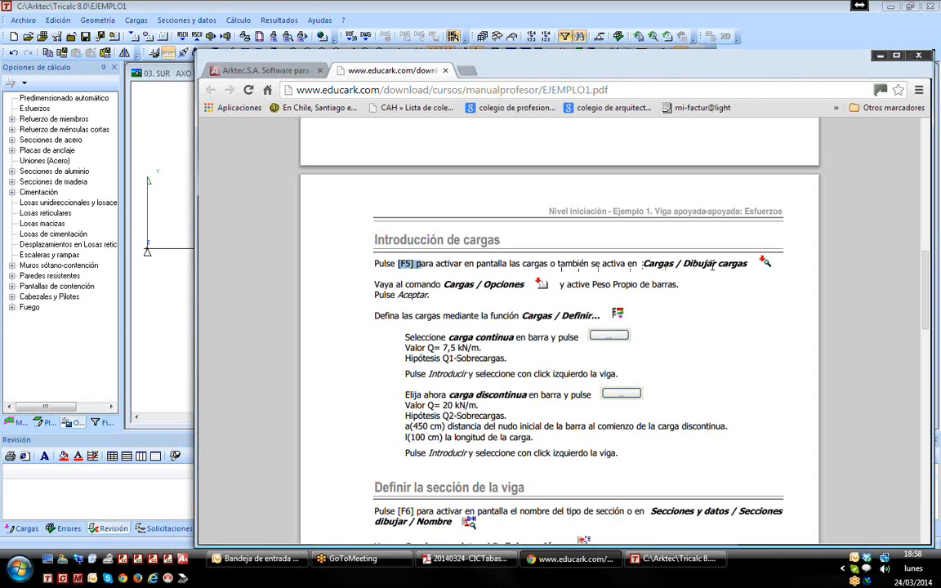
pyautogui.click(137, 19)
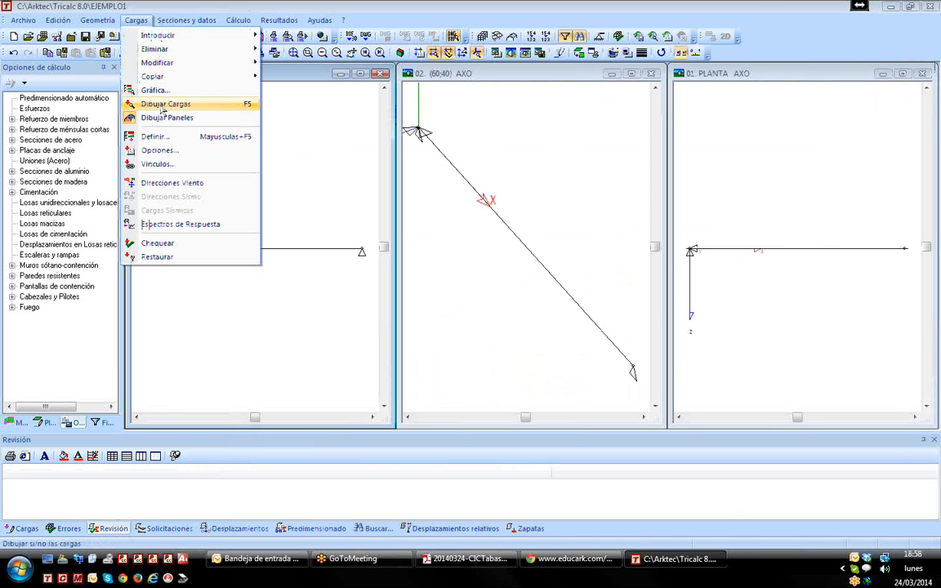
pyautogui.click(174, 102)
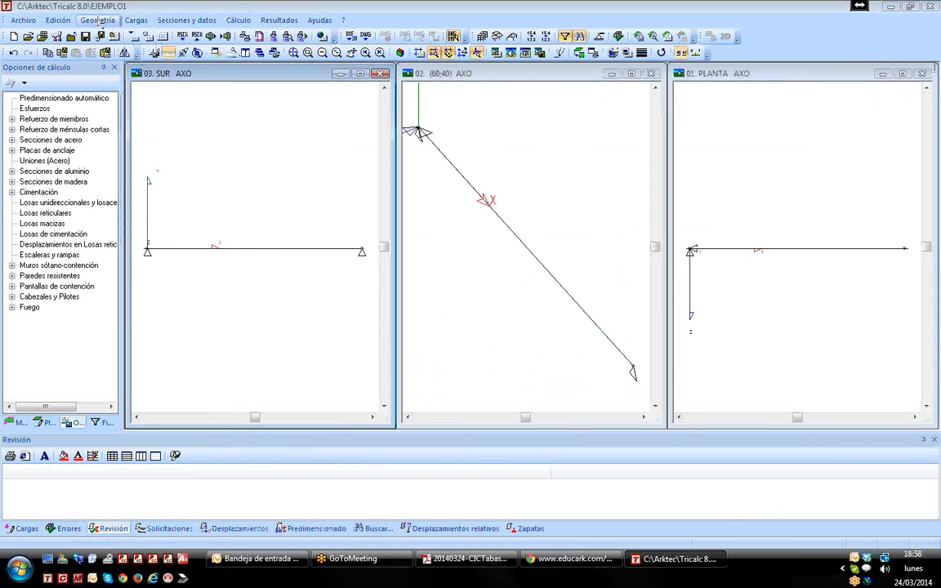
# Step: Check the manual's load options instruction in the browser, and in Tricalc accept automatic load combinations with Peso Propio Miembros active
pyautogui.click(136, 20)
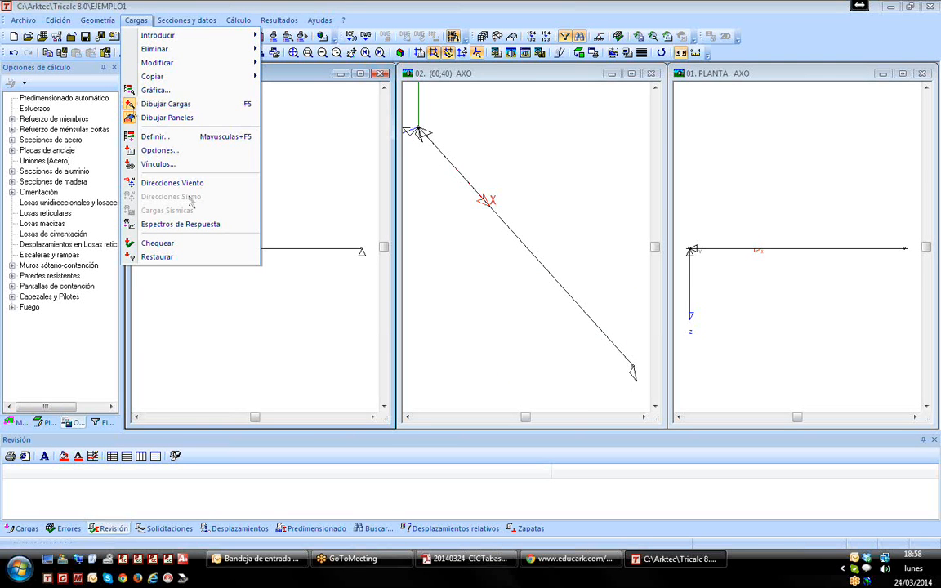
pyautogui.click(308, 168)
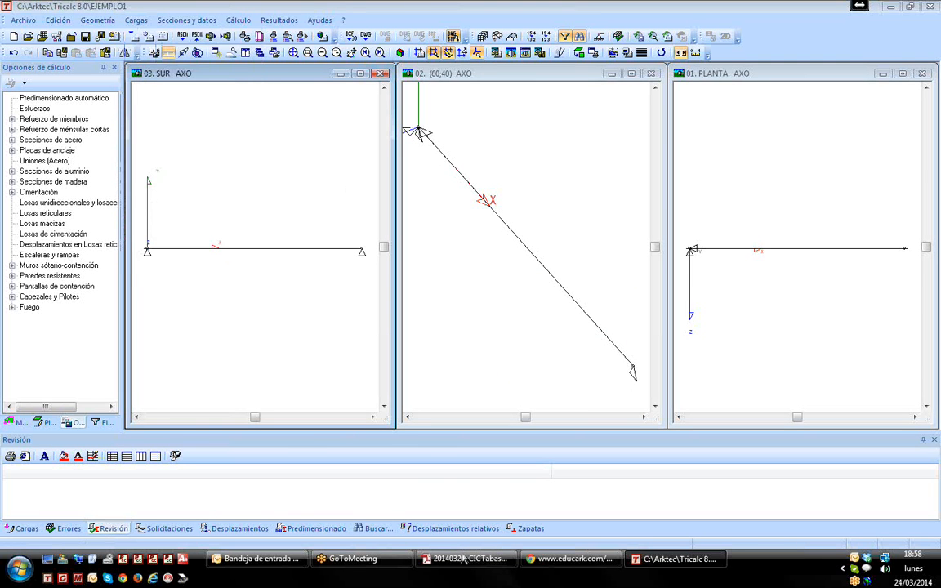
pyautogui.click(552, 562)
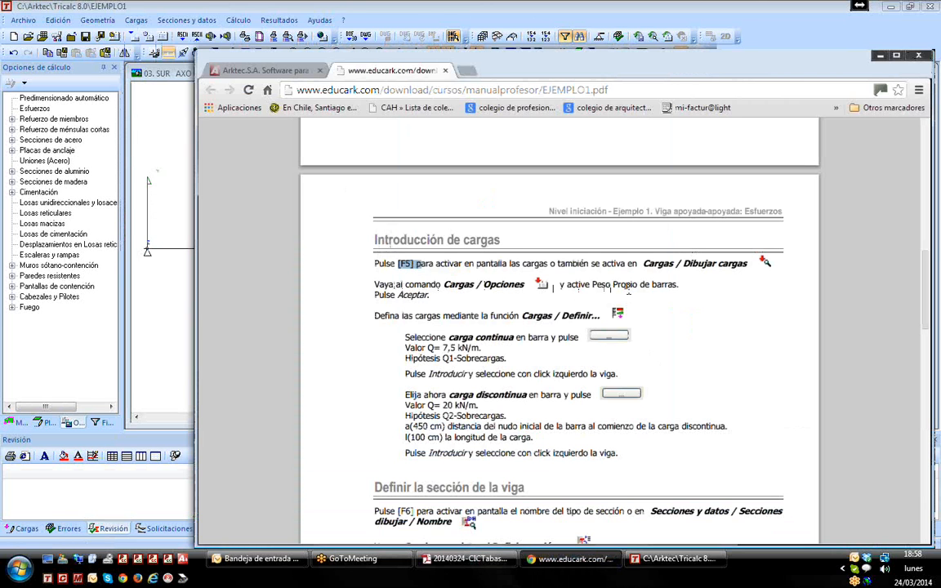
pyautogui.click(244, 49)
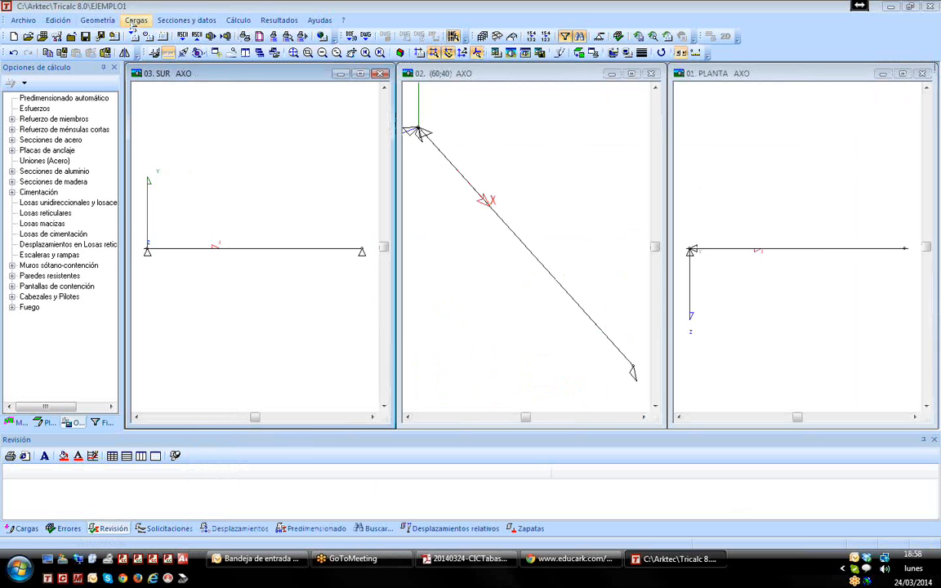
pyautogui.click(136, 20)
pyautogui.click(156, 136)
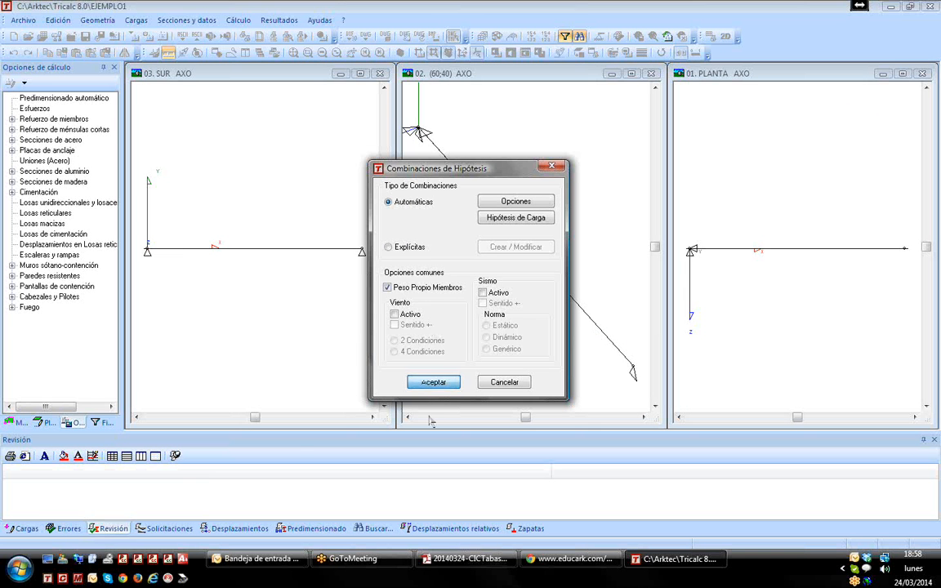
pyautogui.click(414, 382)
# Step: Read the manual's continuous and discontinuous load definitions in the browser, examining the load values, load cases and distances, and return to Tricalc
pyautogui.click(534, 559)
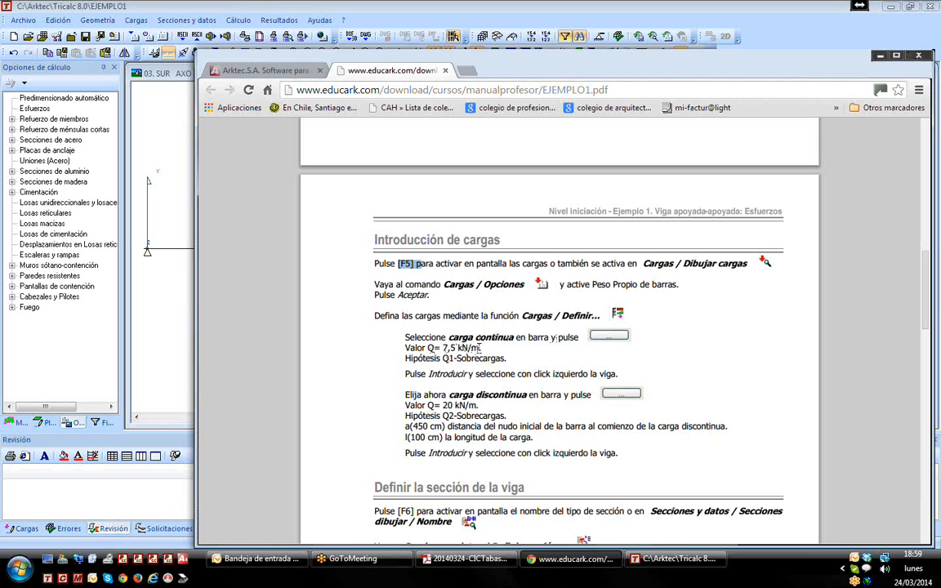
pyautogui.moveTo(481, 347); pyautogui.dragTo(440, 347)
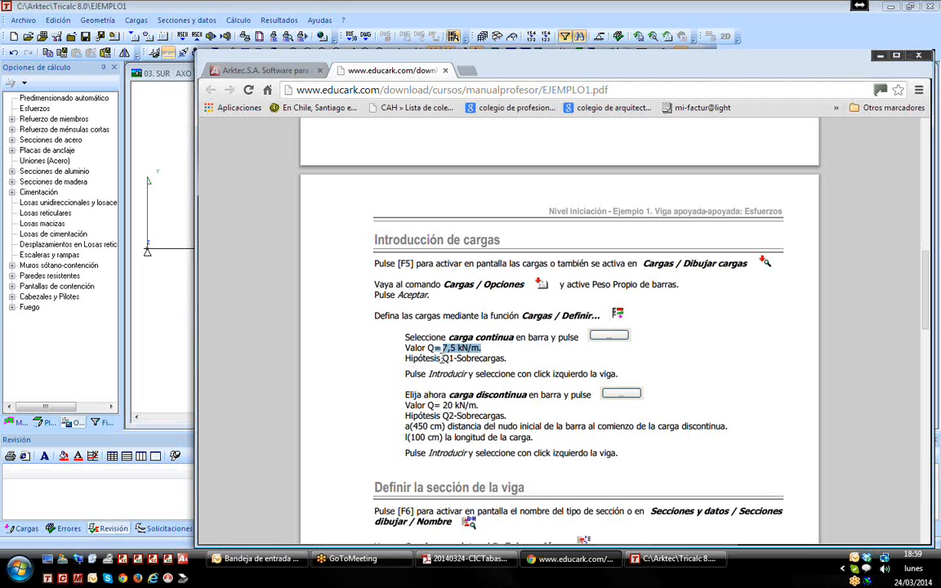
pyautogui.moveTo(441, 357); pyautogui.dragTo(506, 359)
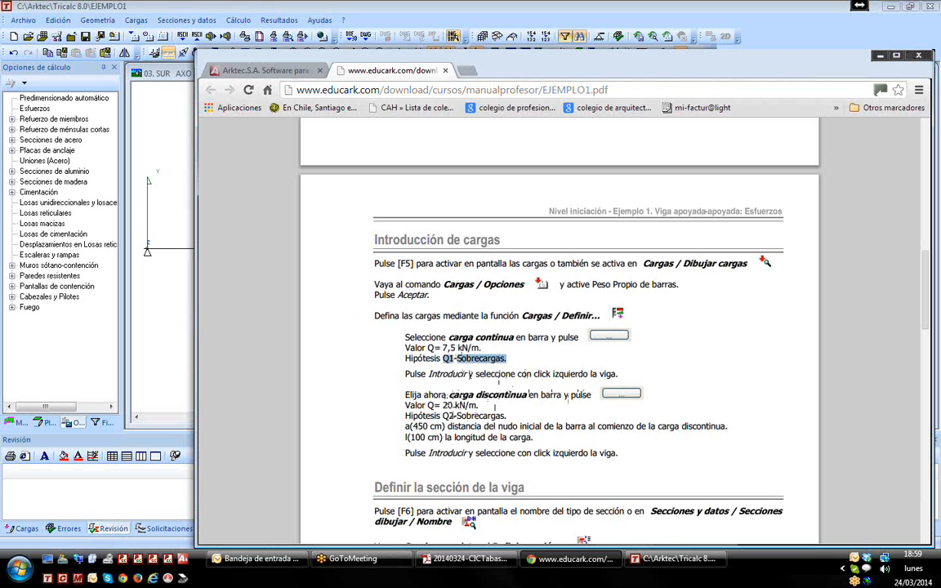
pyautogui.moveTo(441, 405); pyautogui.dragTo(467, 416)
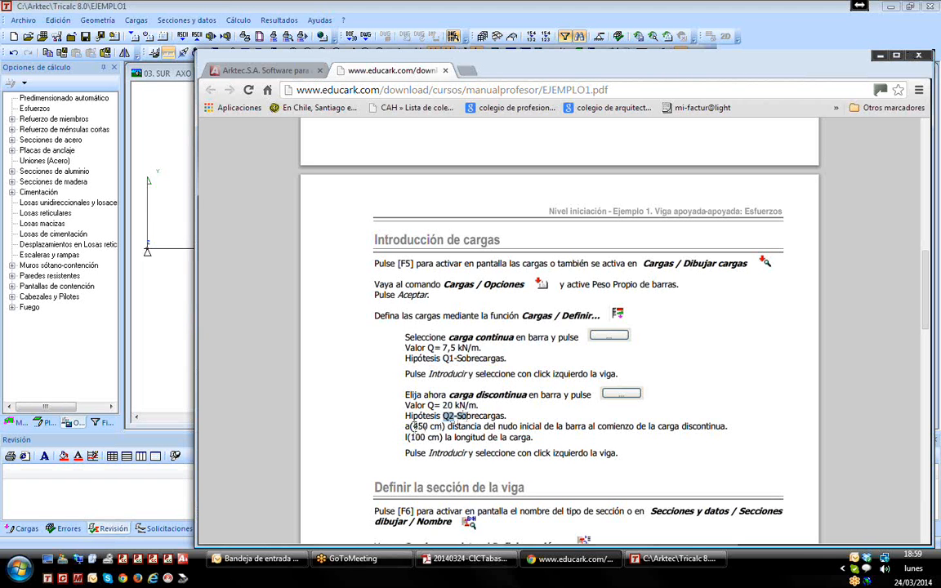
pyautogui.moveTo(413, 425); pyautogui.dragTo(427, 425)
pyautogui.click(314, 6)
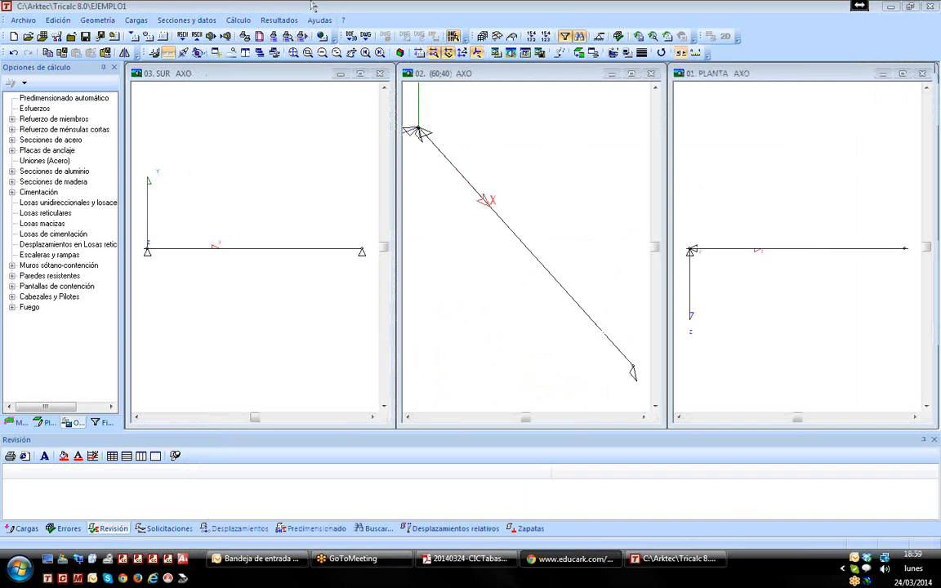
pyautogui.click(557, 559)
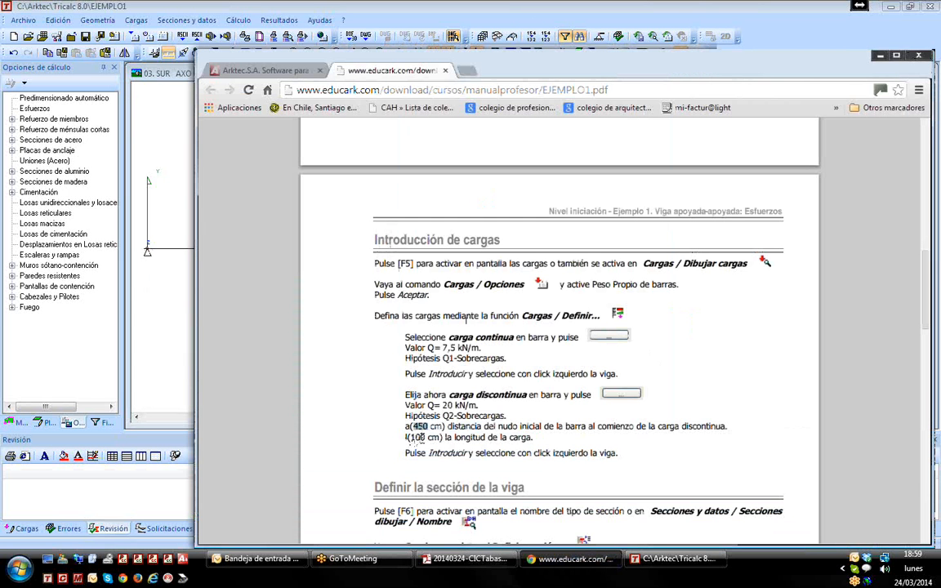
pyautogui.click(176, 311)
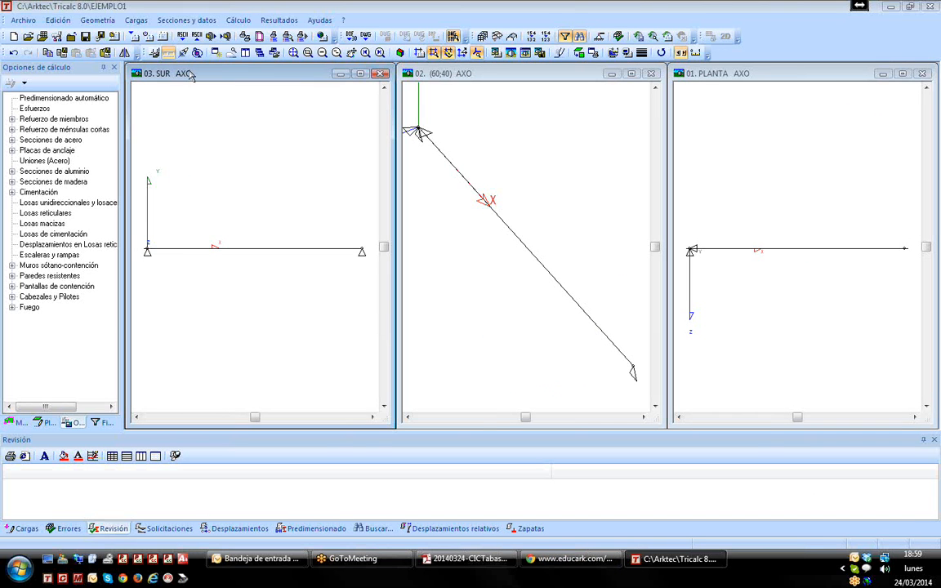
pyautogui.click(135, 20)
pyautogui.click(149, 130)
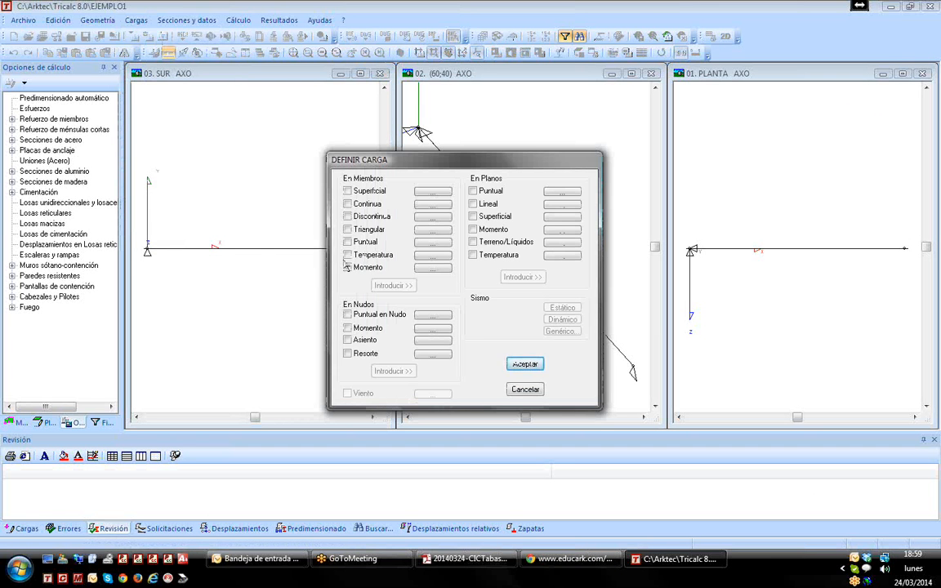
pyautogui.click(425, 205)
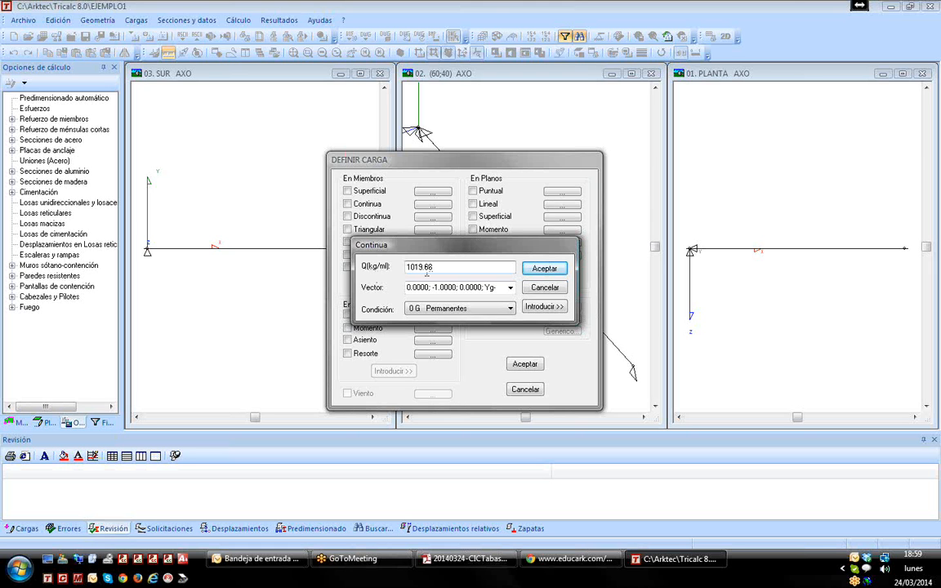
pyautogui.click(543, 287)
pyautogui.click(525, 387)
# Step: Change the program's unit system to SI (kN, kN.m, N/mm2) in the preferences
pyautogui.click(23, 19)
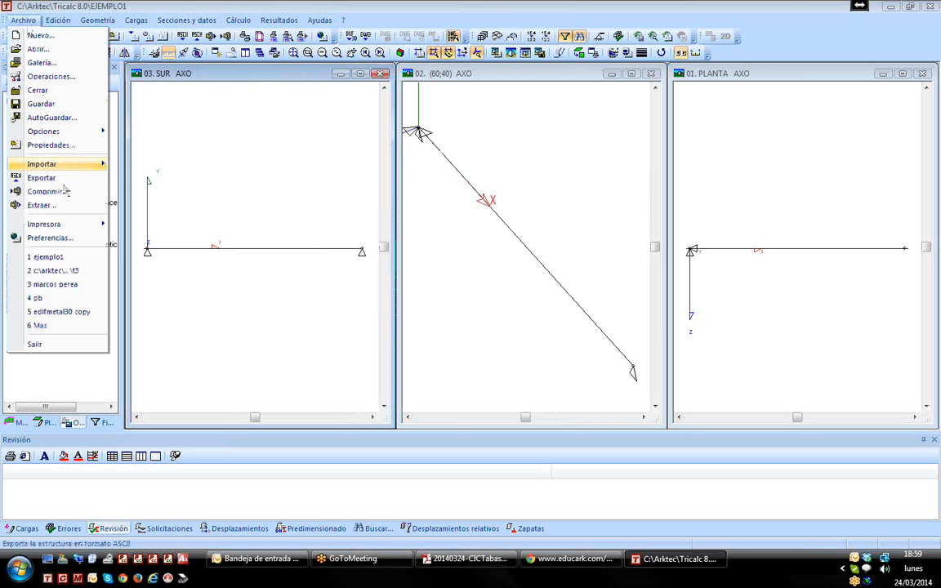
pyautogui.click(62, 240)
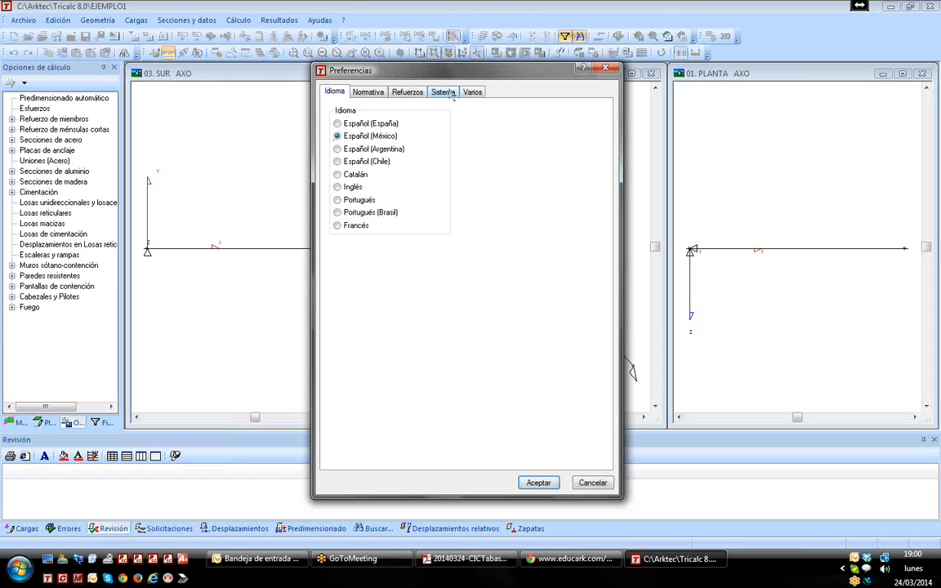
pyautogui.click(471, 93)
pyautogui.click(338, 131)
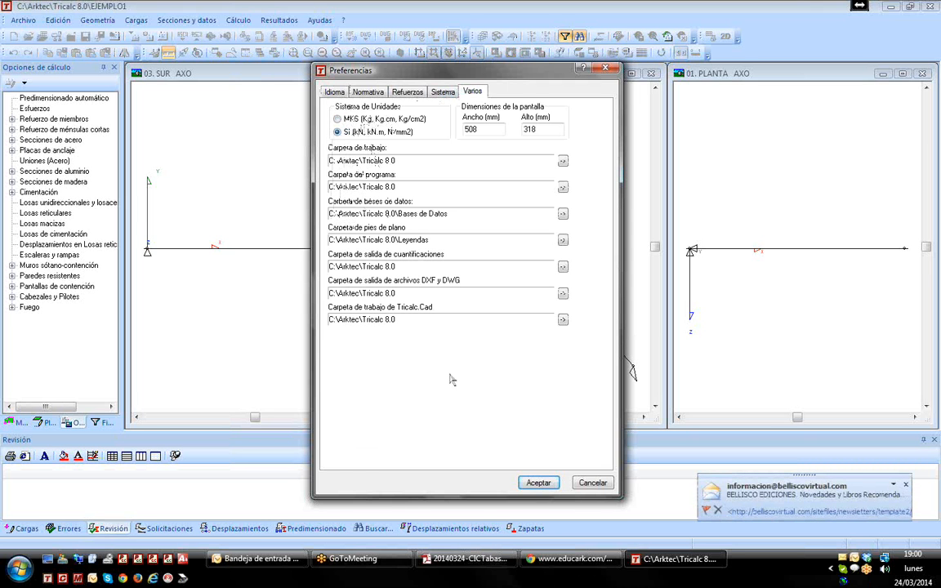
pyautogui.click(539, 482)
# Step: Apply a continuous member load of 7.5 kN/ml under the Q1 Sobrecargas condition to the beam
pyautogui.click(135, 19)
pyautogui.click(155, 138)
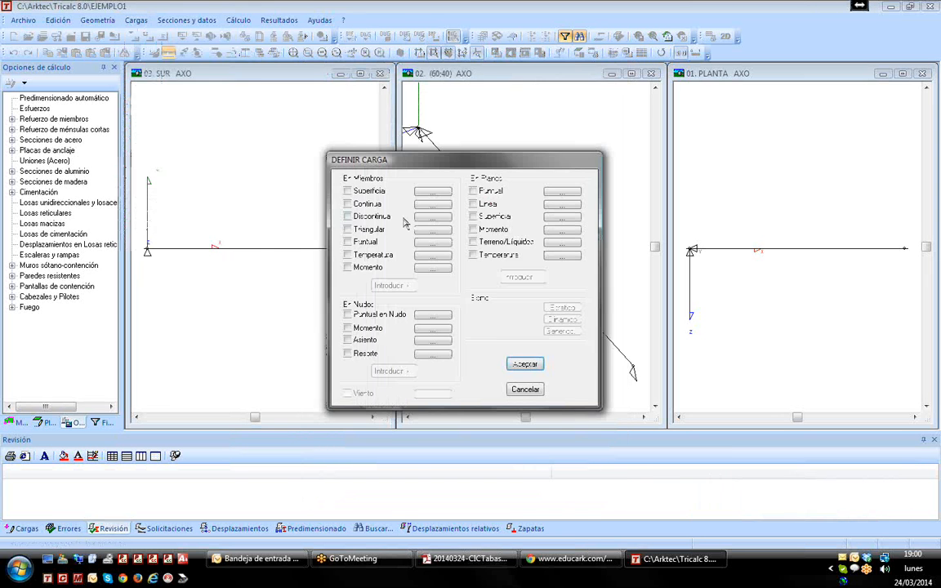
pyautogui.click(445, 211)
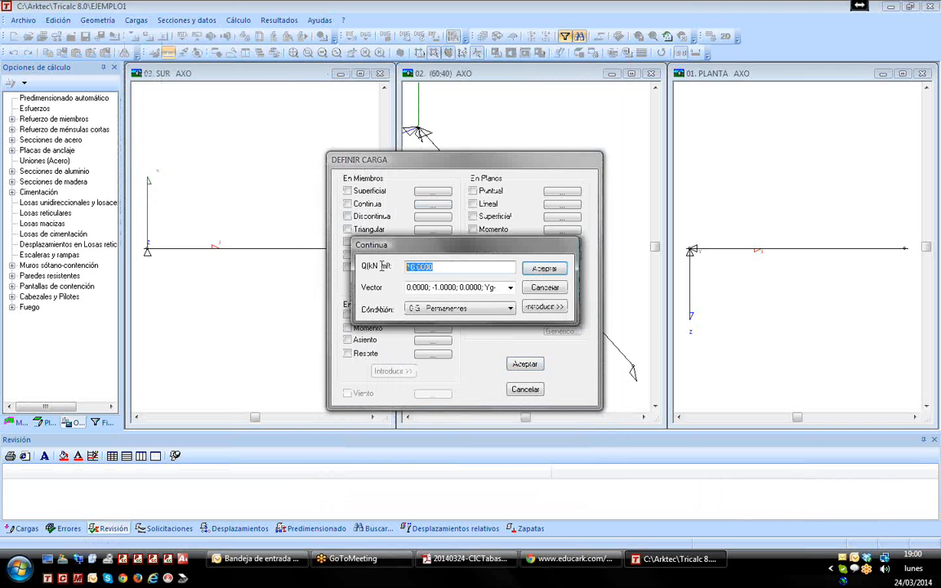
pyautogui.write('7.5')
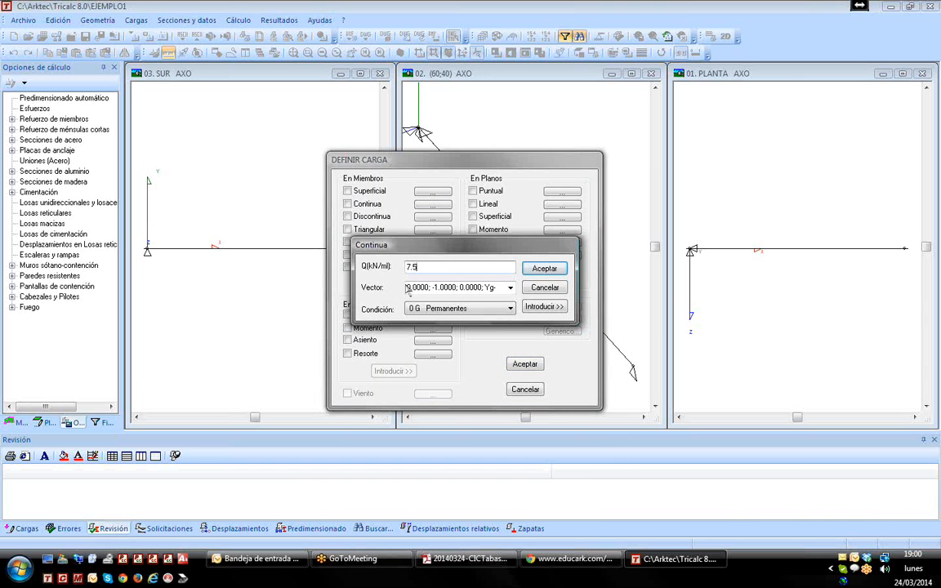
pyautogui.click(432, 308)
pyautogui.click(425, 330)
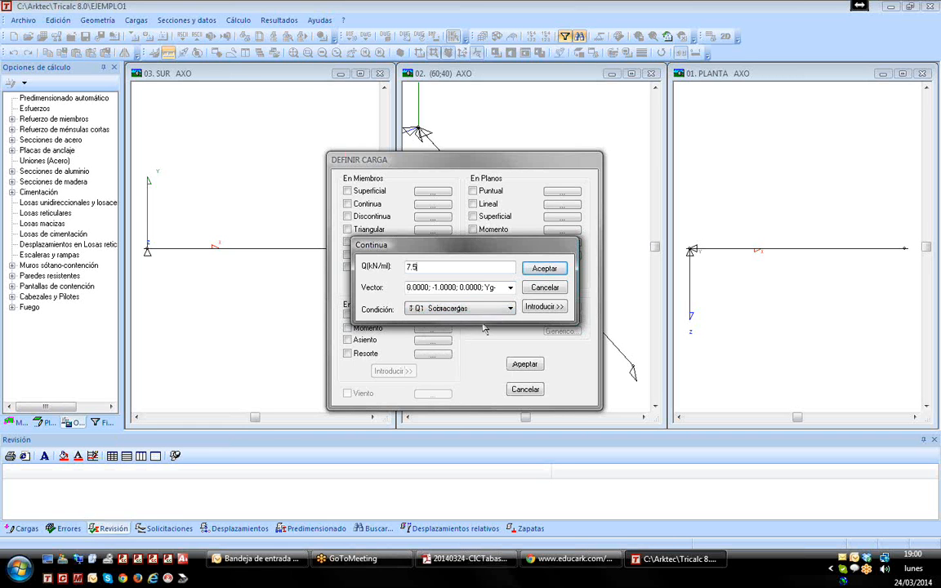
pyautogui.click(543, 306)
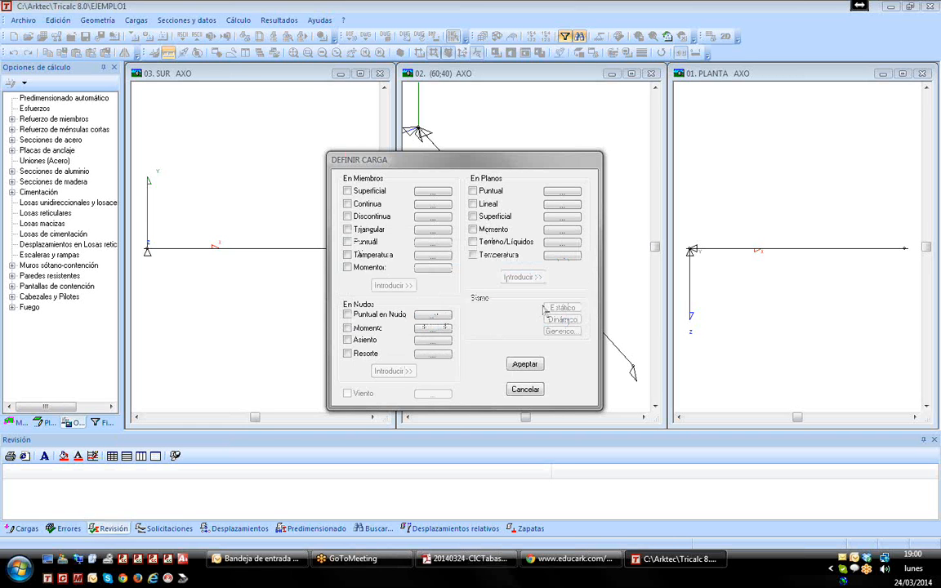
pyautogui.rightClick(275, 291)
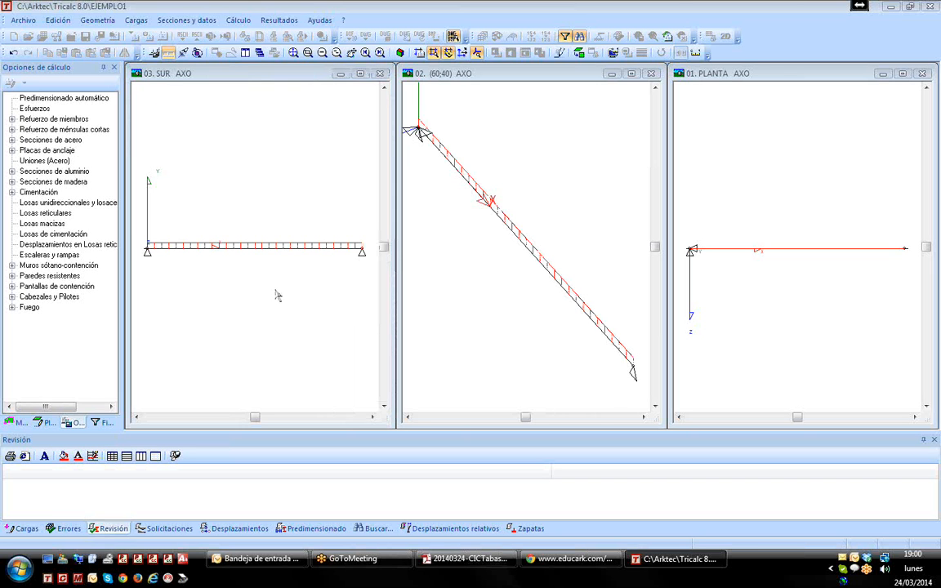
pyautogui.click(551, 280)
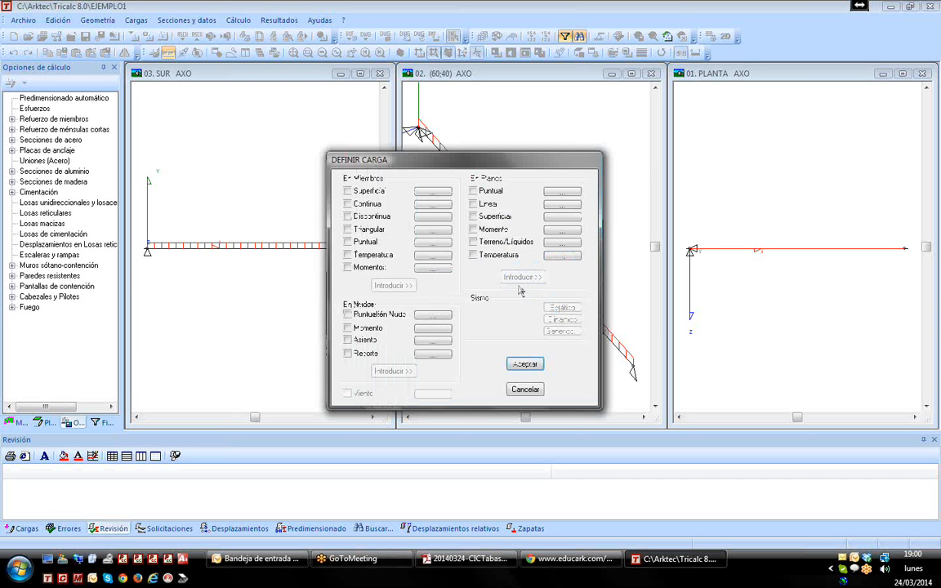
# Step: Define a discontinuous member load of 20 kN/ml under Q2 Sobrecargas, with distance a 450 cm and length l 100 cm
pyautogui.click(420, 218)
pyautogui.moveTo(434, 249); pyautogui.dragTo(391, 246)
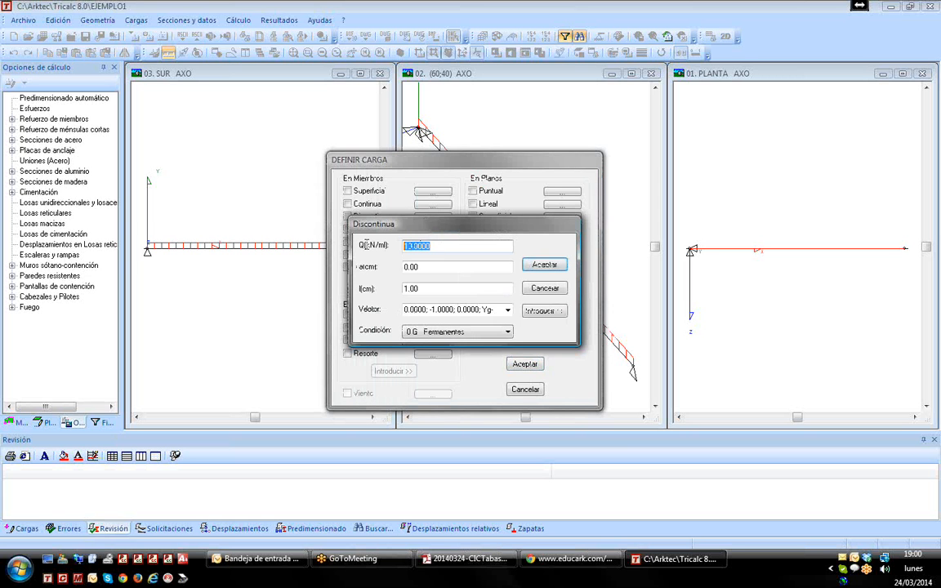
pyautogui.write('20')
pyautogui.click(420, 332)
pyautogui.click(433, 360)
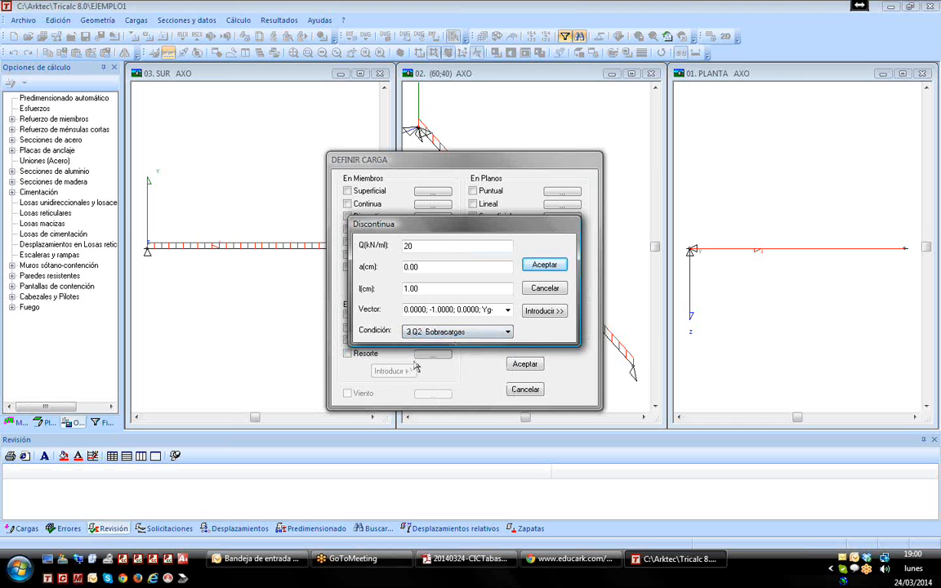
pyautogui.click(423, 266)
pyautogui.moveTo(423, 267); pyautogui.dragTo(384, 268)
pyautogui.write('450')
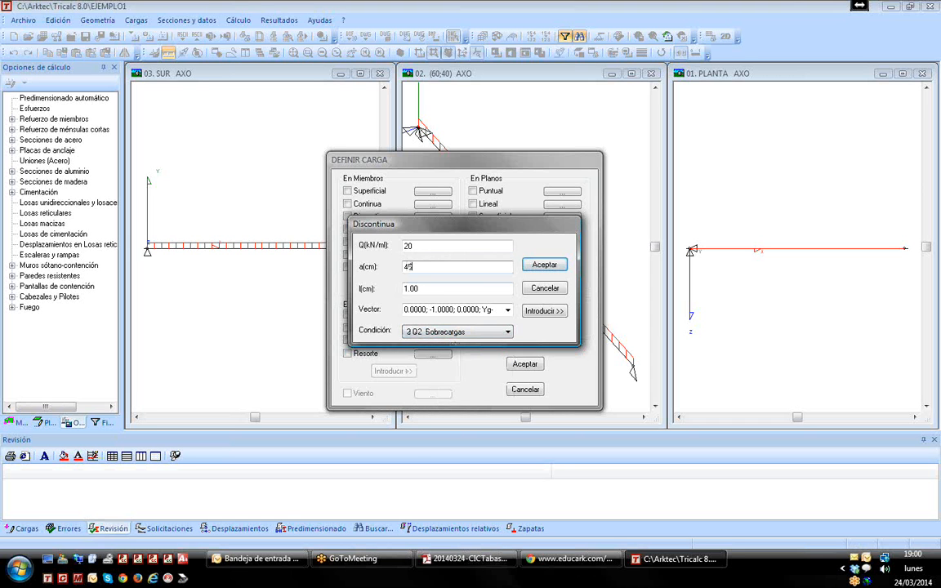
pyautogui.press('Tab')
pyautogui.write('100')
# Step: Apply the defined discontinuous load to the beam and close the load definition
pyautogui.click(543, 311)
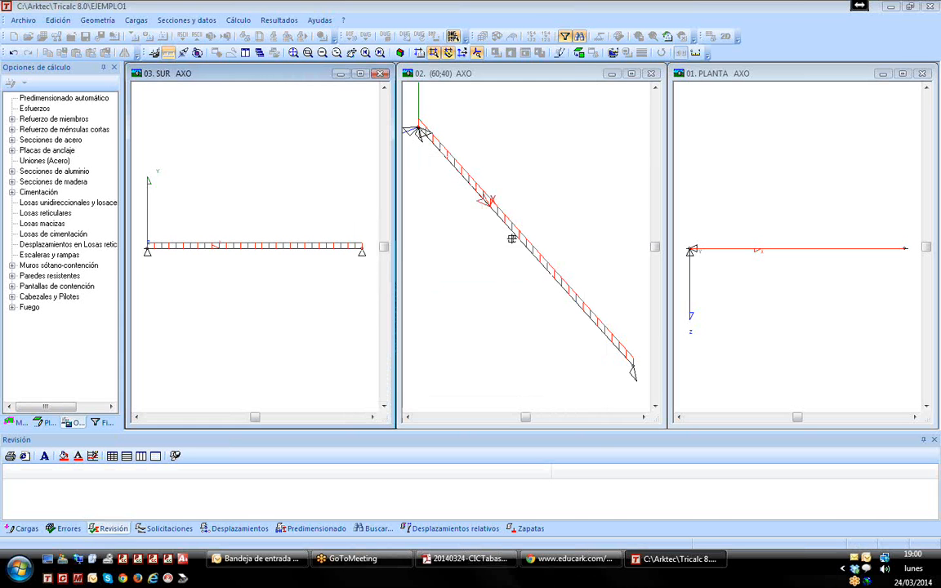
pyautogui.click(516, 237)
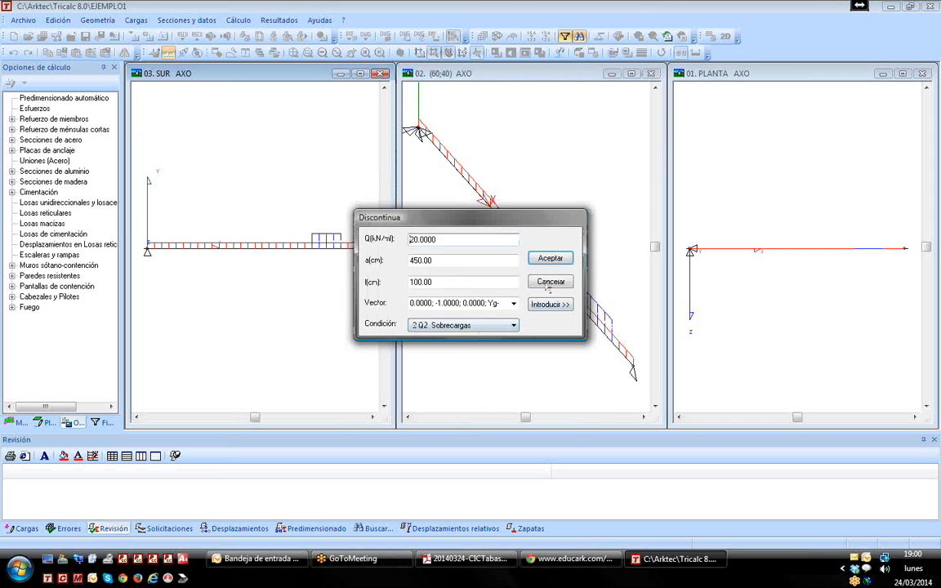
pyautogui.click(549, 284)
pyautogui.click(523, 390)
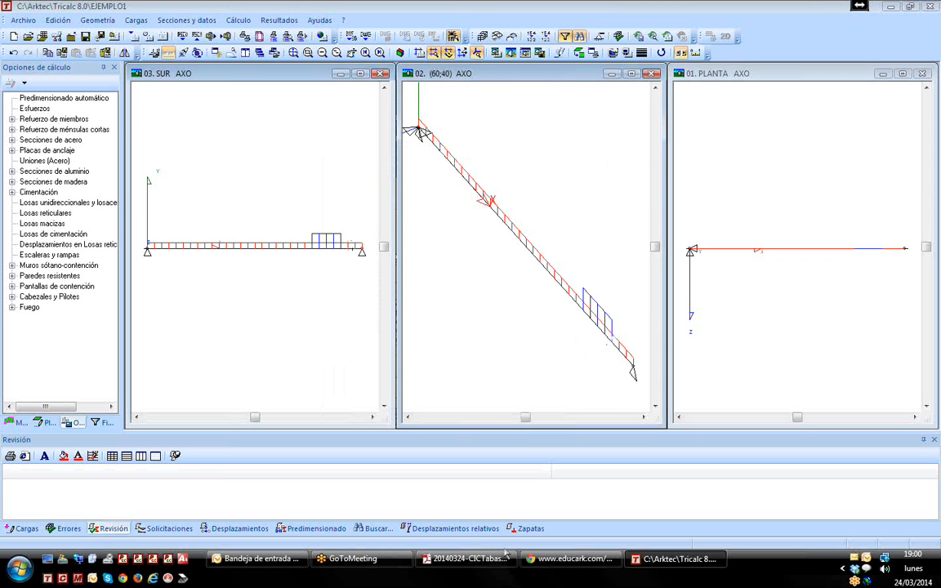
# Step: Read the manual's beam section instructions in the browser, and in Tricalc toggle the drawing of section names
pyautogui.click(547, 561)
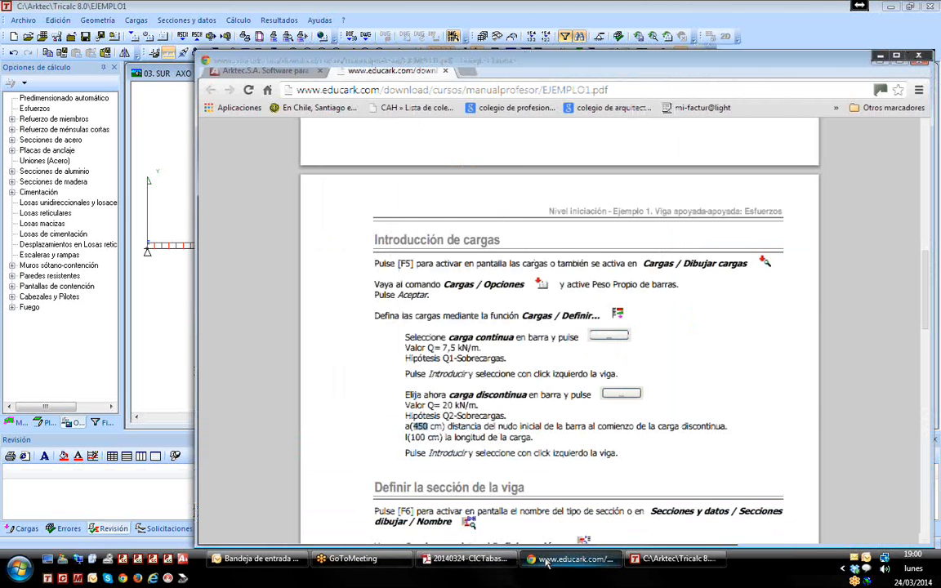
pyautogui.scroll(-3, 490, 343)
pyautogui.moveTo(375, 357); pyautogui.dragTo(523, 357)
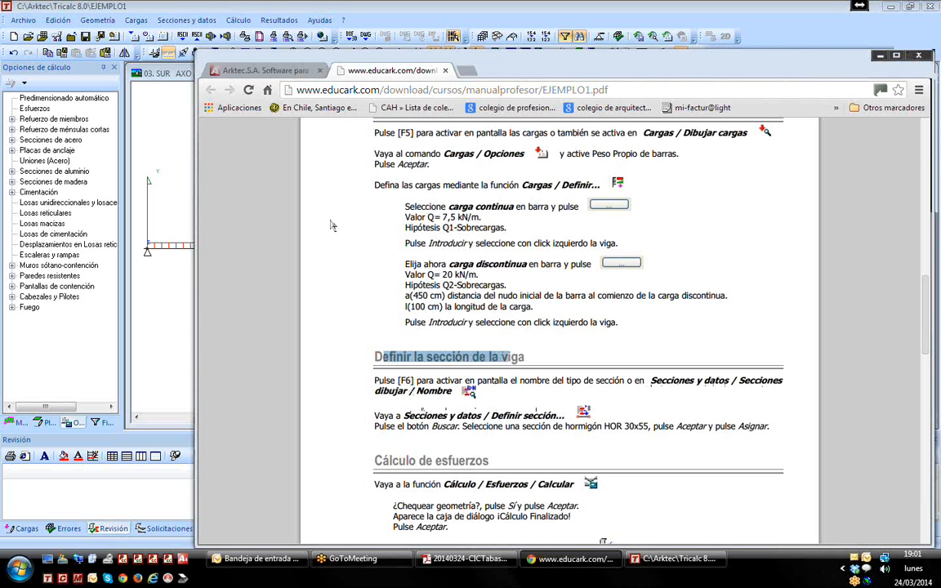
pyautogui.click(231, 11)
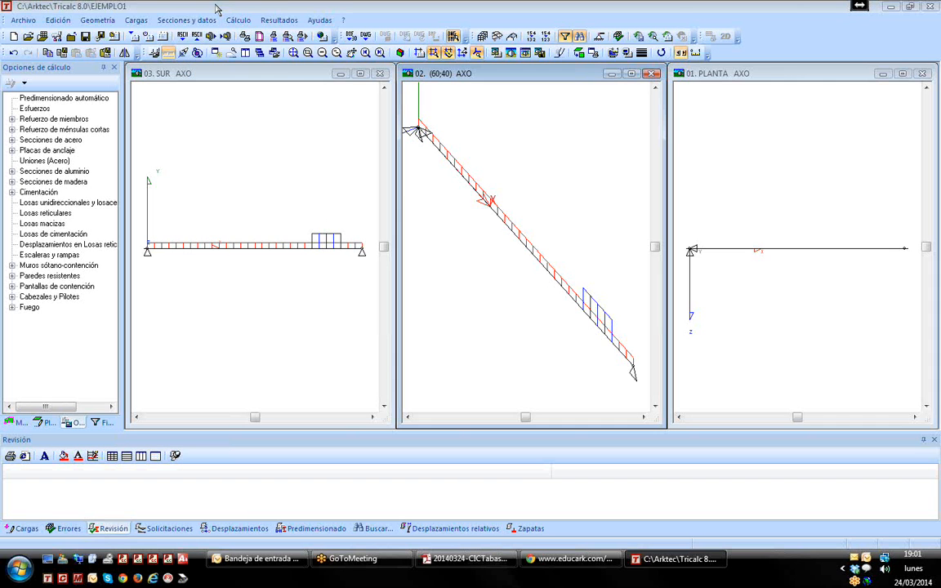
pyautogui.click(187, 20)
pyautogui.moveTo(237, 124)
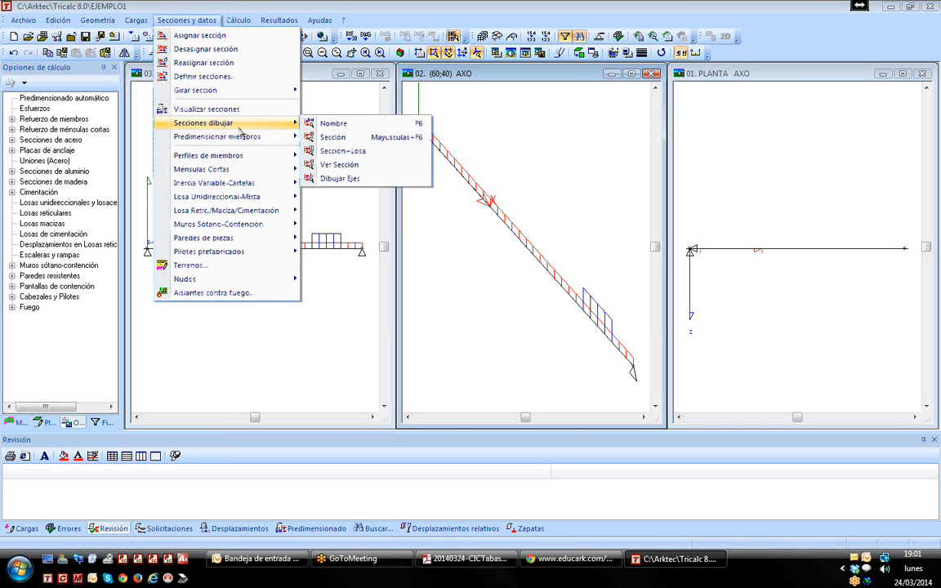
pyautogui.click(351, 124)
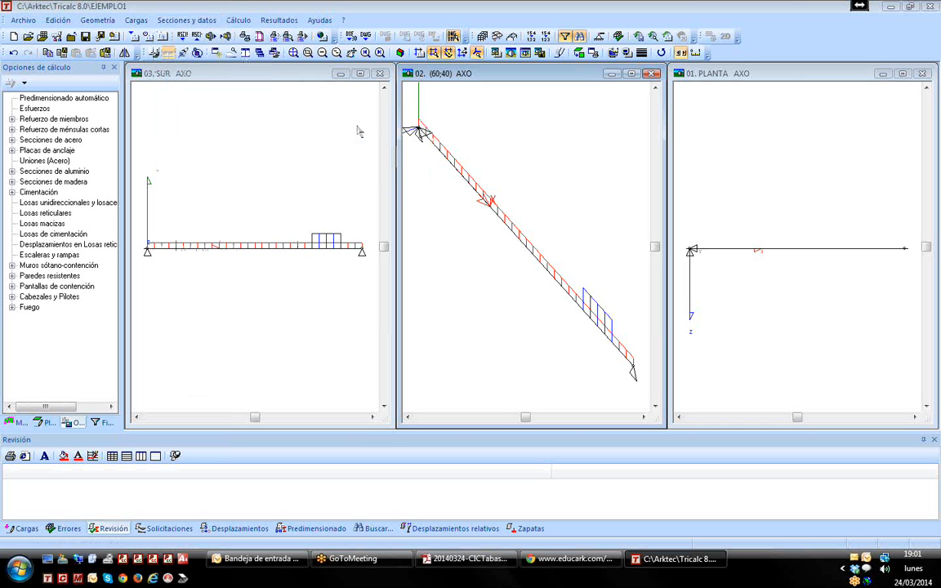
# Step: Check the required concrete section size in the manual in the browser, and return to Tricalc
pyautogui.click(552, 561)
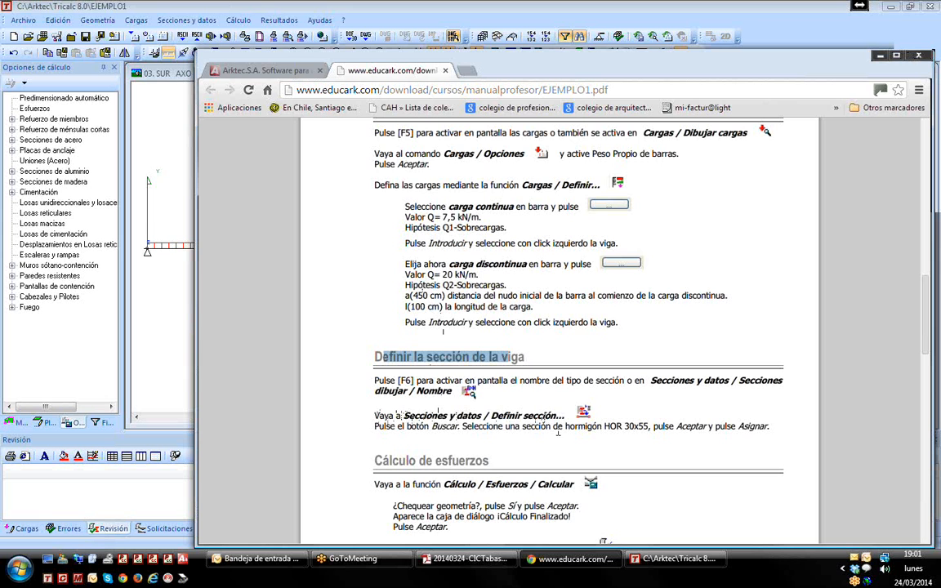
pyautogui.moveTo(650, 427); pyautogui.dragTo(623, 427)
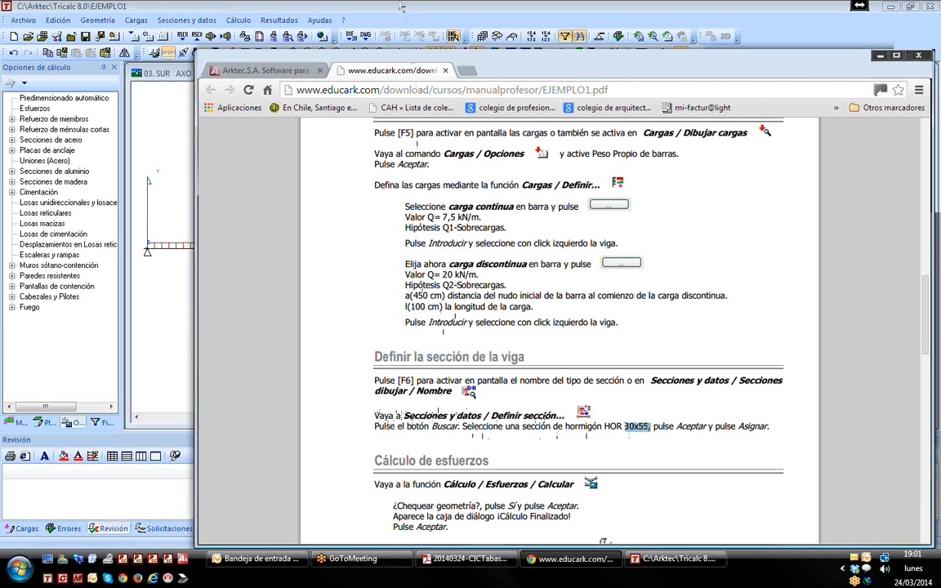
pyautogui.click(371, 32)
# Step: Define the member section by choosing profile 30x55 from the CONC series in the Concreto database
pyautogui.click(186, 19)
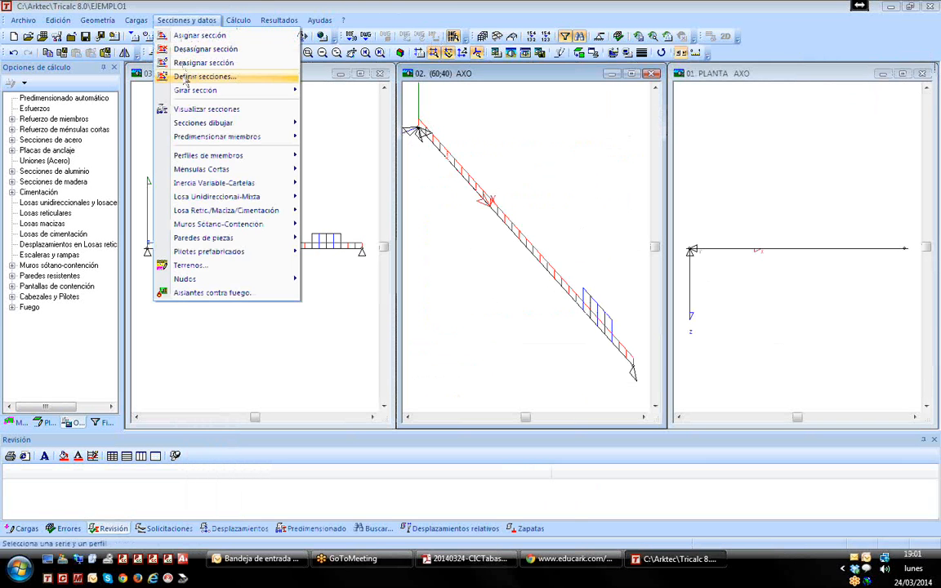
pyautogui.click(194, 76)
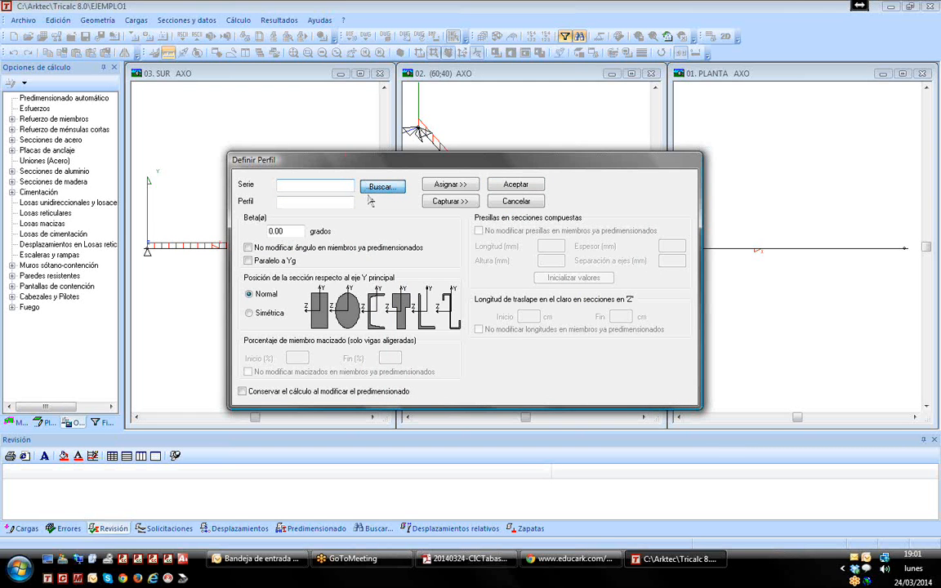
pyautogui.click(381, 187)
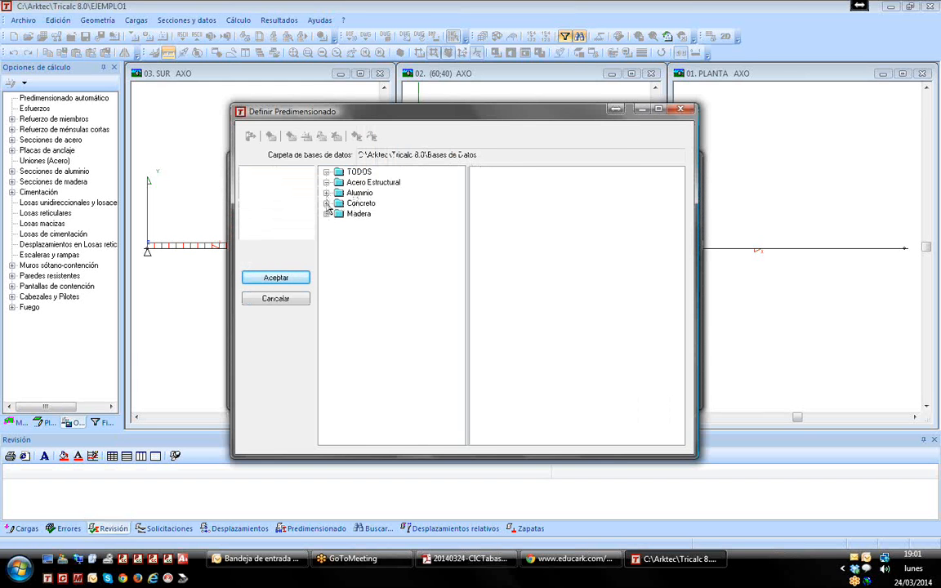
pyautogui.click(326, 203)
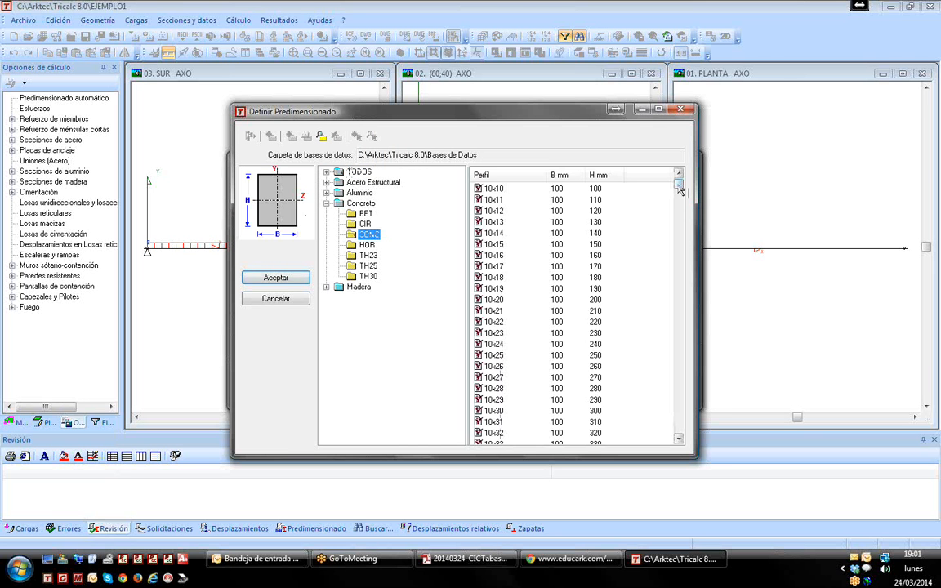
pyautogui.moveTo(680, 187); pyautogui.dragTo(680, 222)
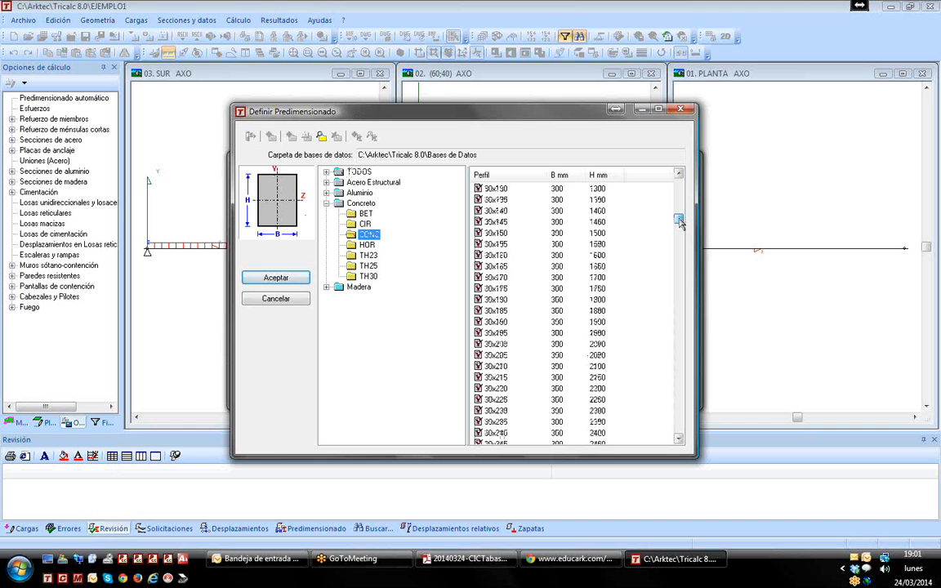
pyautogui.click(679, 175)
pyautogui.click(679, 174)
pyautogui.click(679, 175)
pyautogui.click(679, 175)
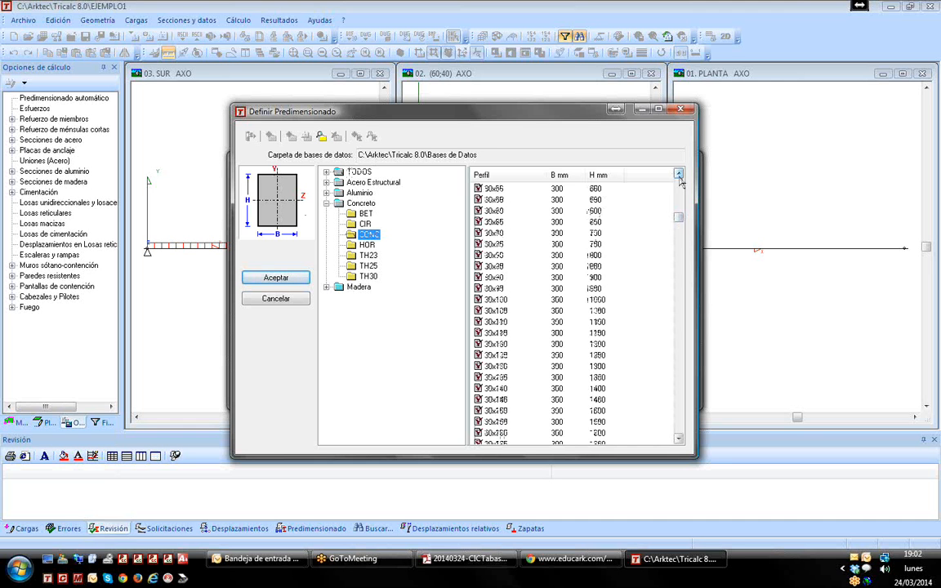
pyautogui.click(679, 175)
pyautogui.click(679, 175)
pyautogui.click(679, 175)
pyautogui.click(493, 211)
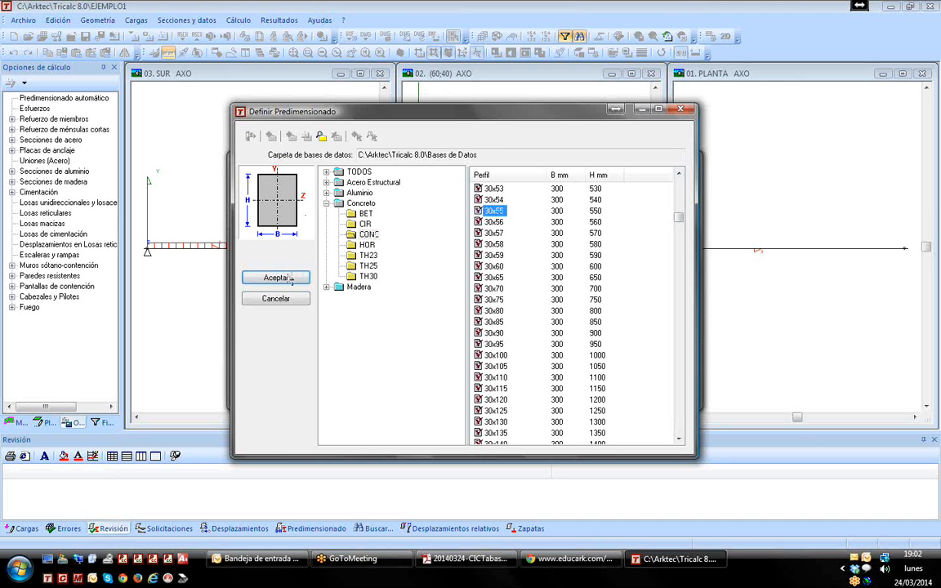
pyautogui.click(276, 278)
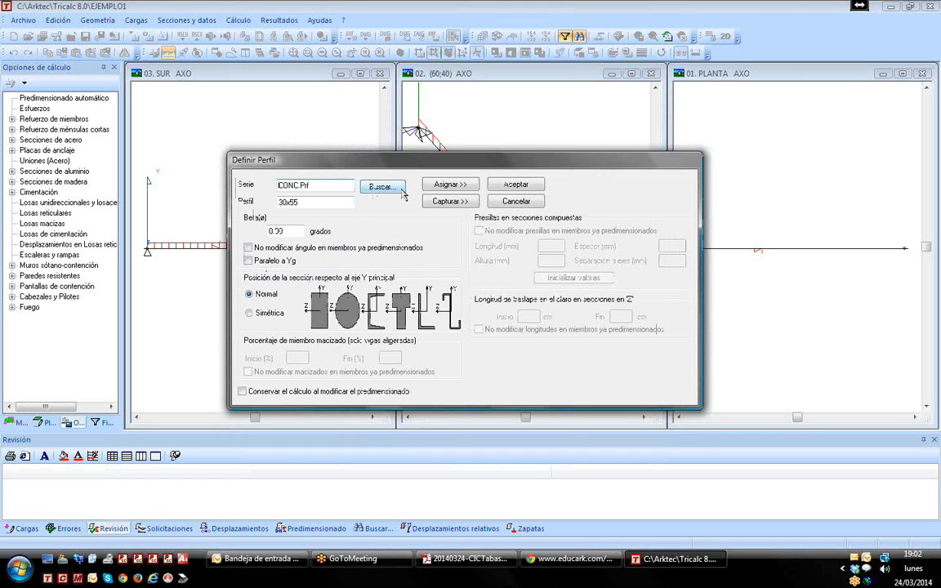
# Step: Assign the defined CONC 30x55 section to the beam and end the assignment
pyautogui.click(450, 184)
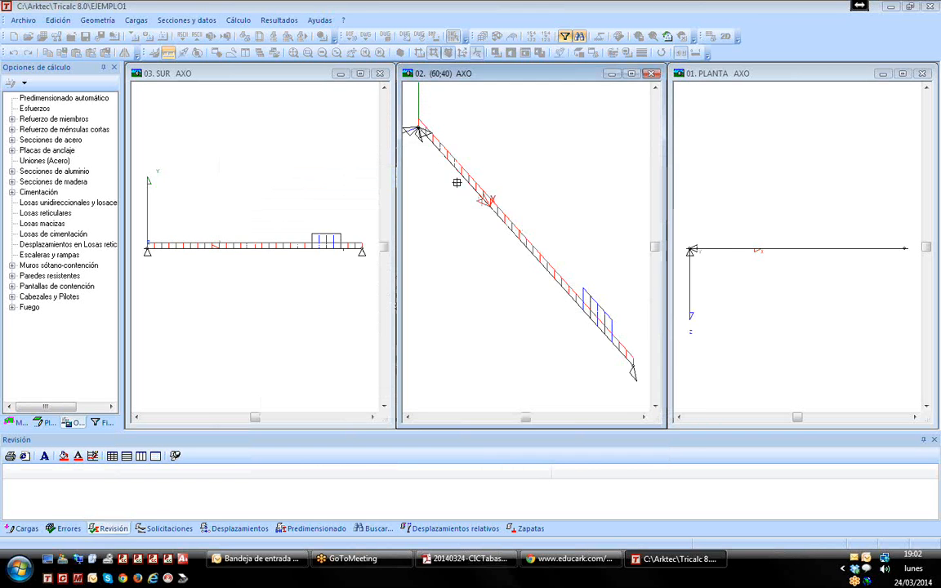
pyautogui.click(457, 182)
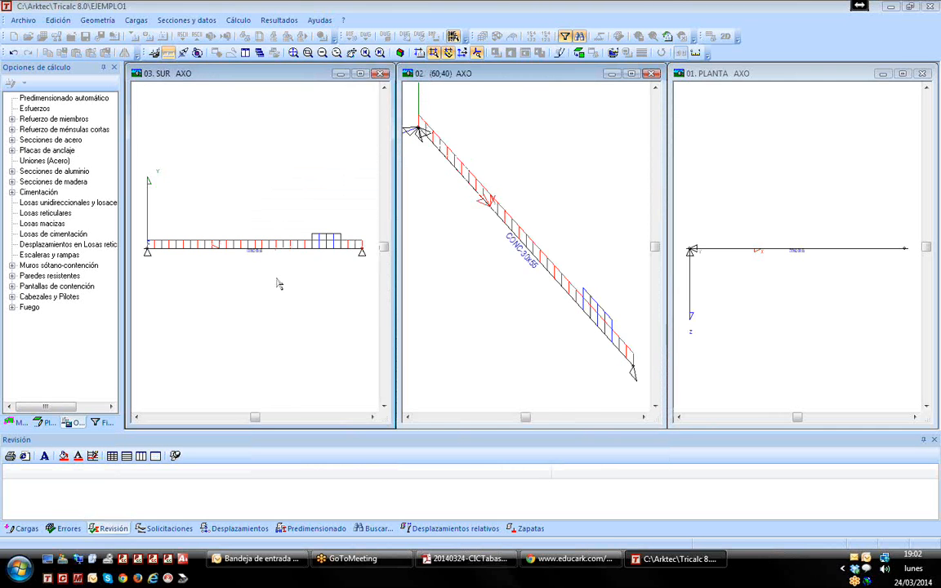
pyautogui.rightClick(278, 283)
pyautogui.click(516, 201)
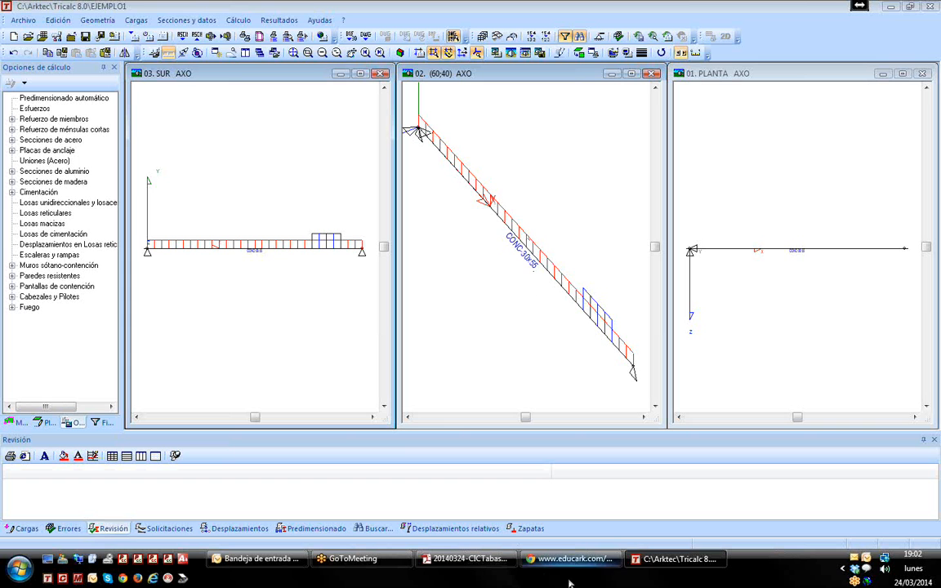
# Step: Read the manual's force calculation and equilibrium instructions in the browser, and return to Tricalc
pyautogui.click(588, 560)
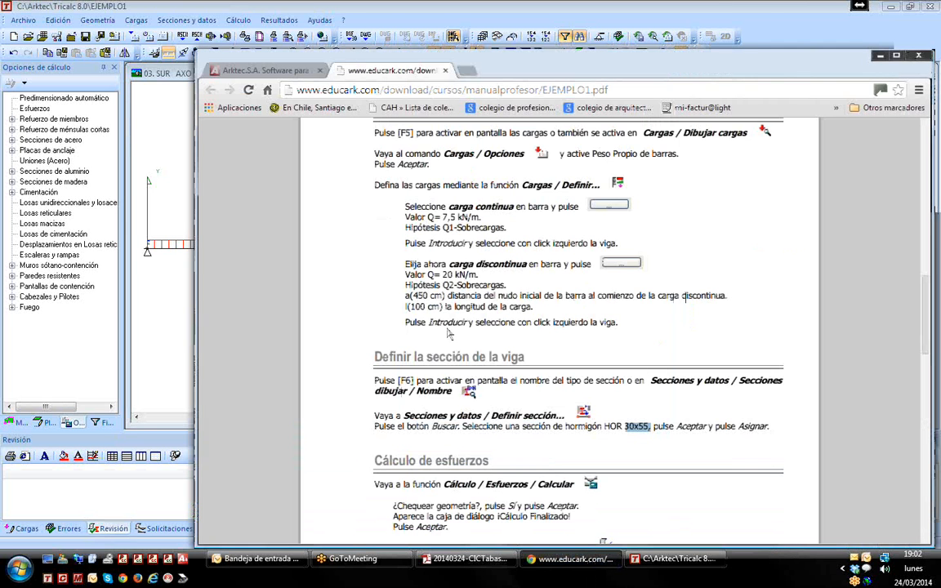
pyautogui.scroll(-3, 448, 333)
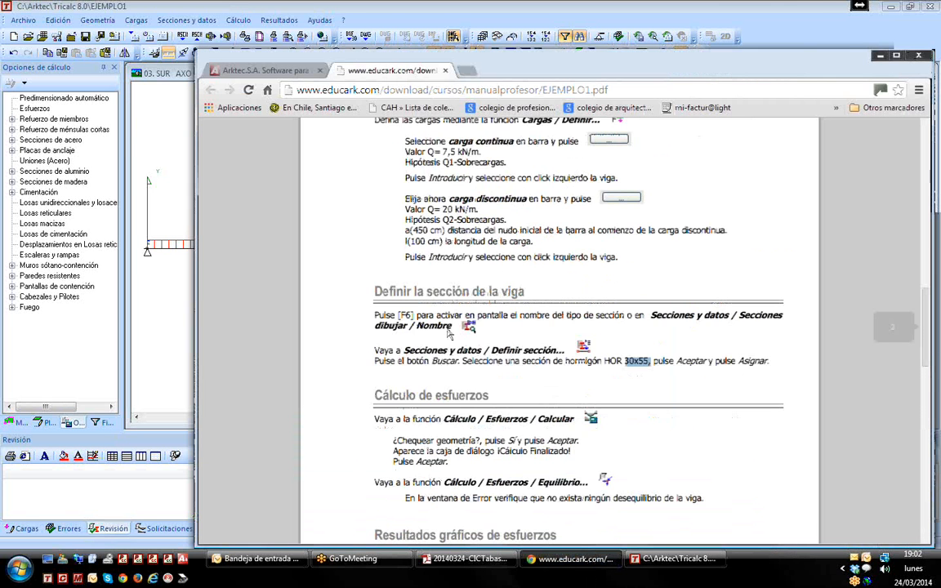
pyautogui.moveTo(374, 222); pyautogui.dragTo(574, 222)
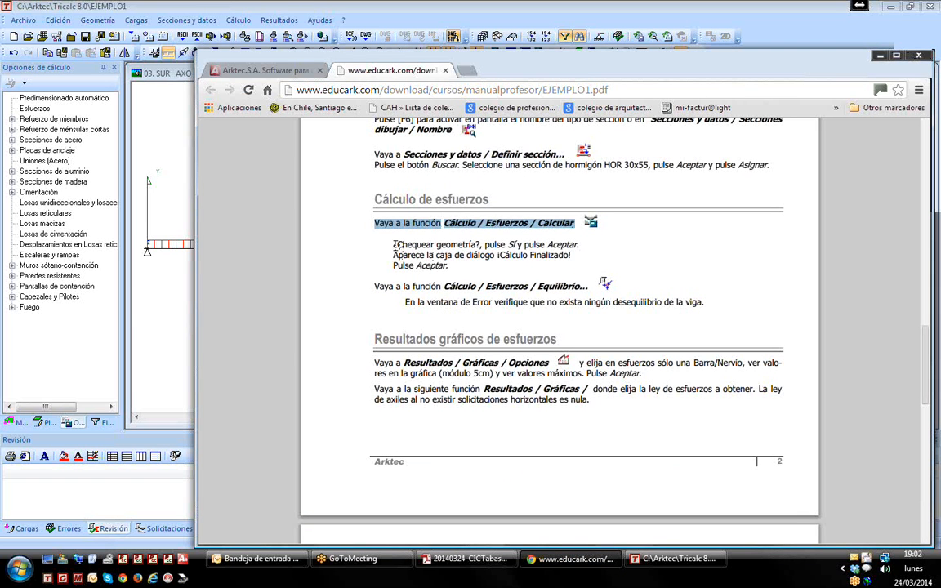
pyautogui.moveTo(393, 244); pyautogui.dragTo(494, 245)
pyautogui.click(494, 244)
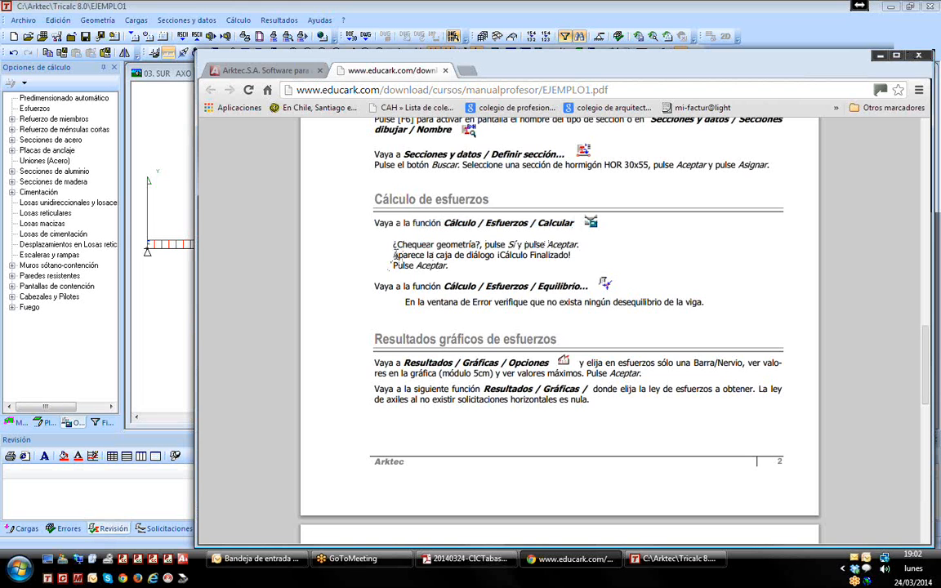
pyautogui.moveTo(394, 254); pyautogui.dragTo(570, 255)
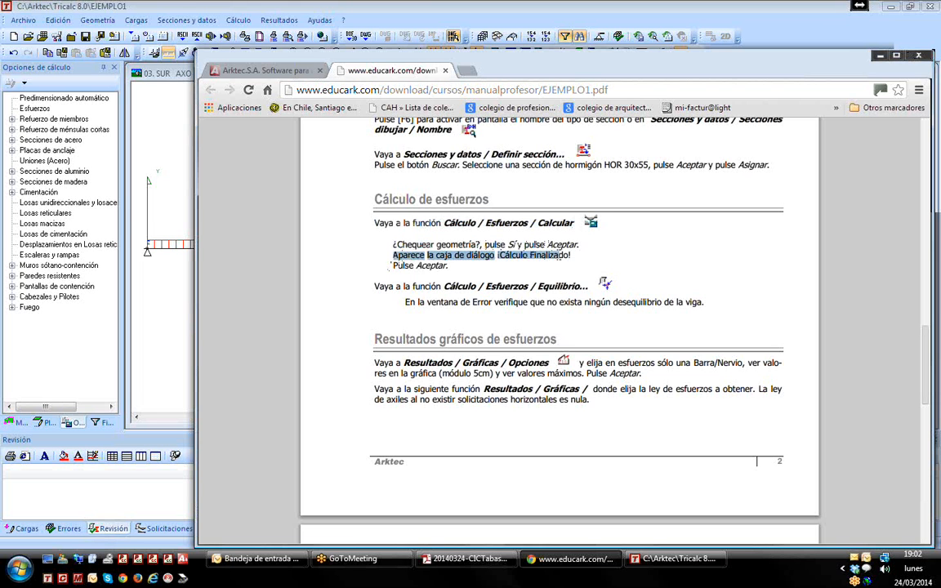
pyautogui.moveTo(392, 265); pyautogui.dragTo(587, 285)
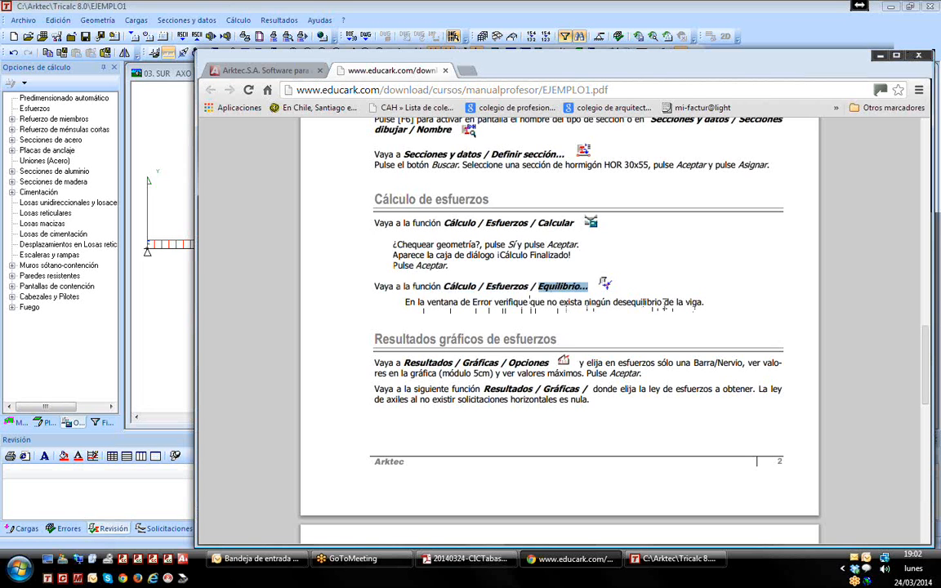
pyautogui.click(657, 558)
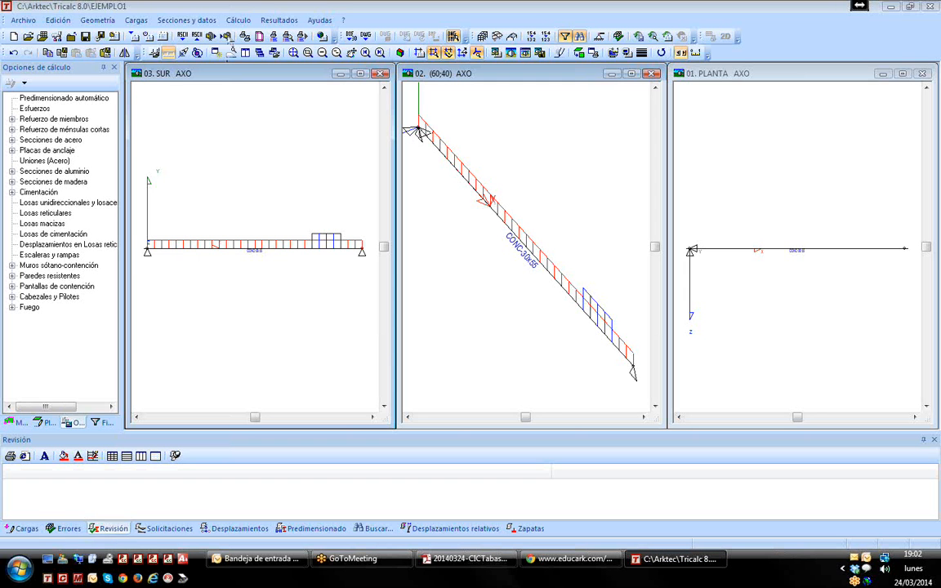
# Step: Start the force calculation and agree to check the geometry
pyautogui.click(232, 22)
pyautogui.moveTo(258, 49)
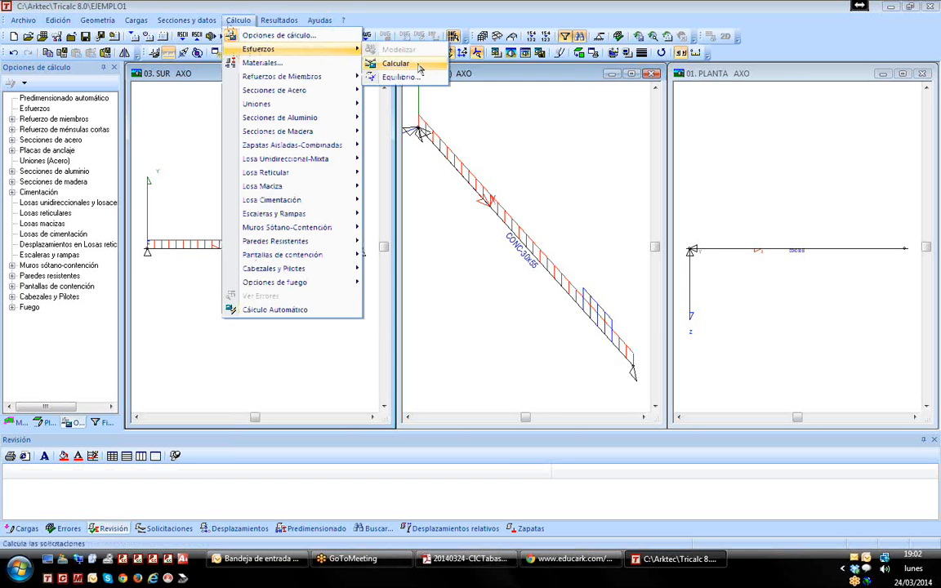
pyautogui.click(397, 64)
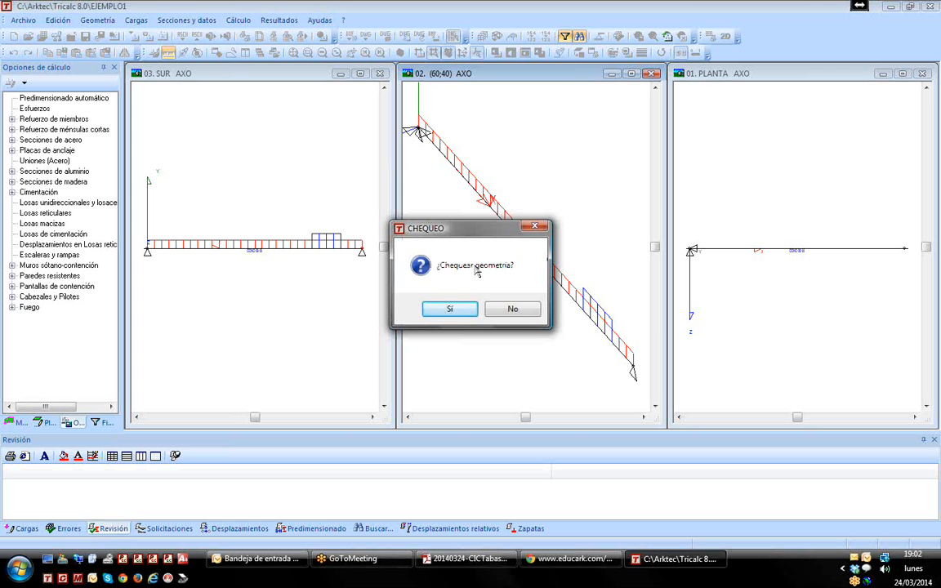
pyautogui.click(448, 309)
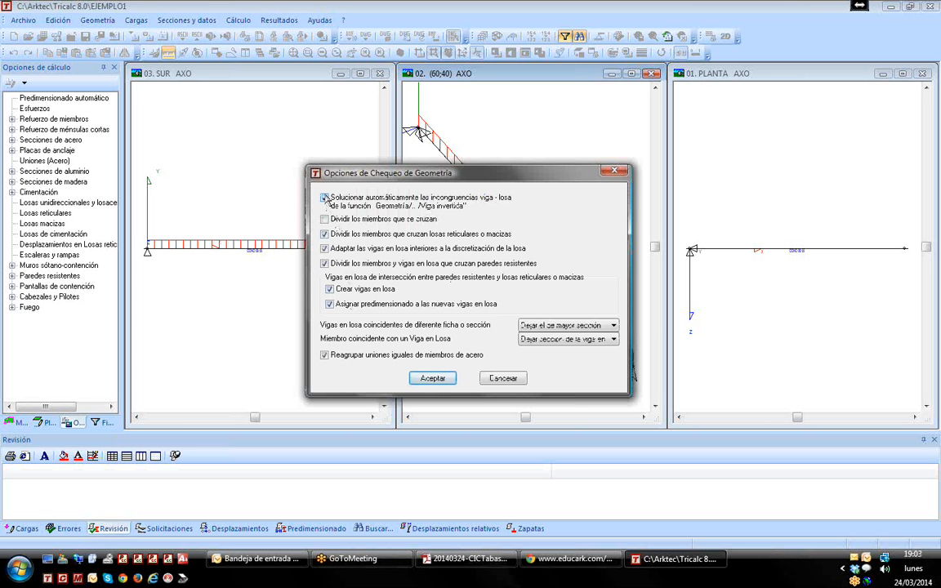
# Step: Turn off all the geometry check options, including Crear vigas en losa and regrouping of equal steel joints, and complete the calculation
pyautogui.click(324, 233)
pyautogui.click(325, 249)
pyautogui.click(324, 263)
pyautogui.click(329, 289)
pyautogui.click(324, 357)
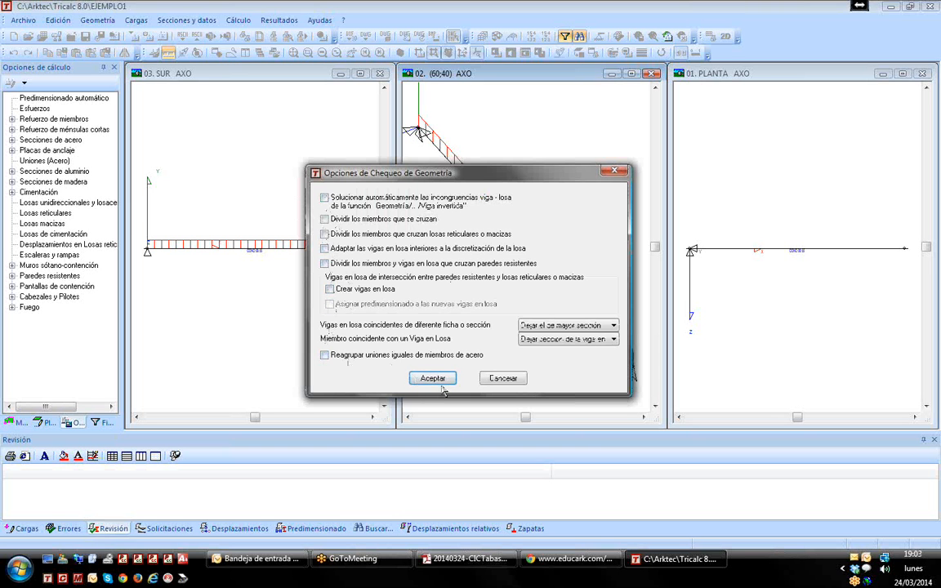
pyautogui.click(433, 379)
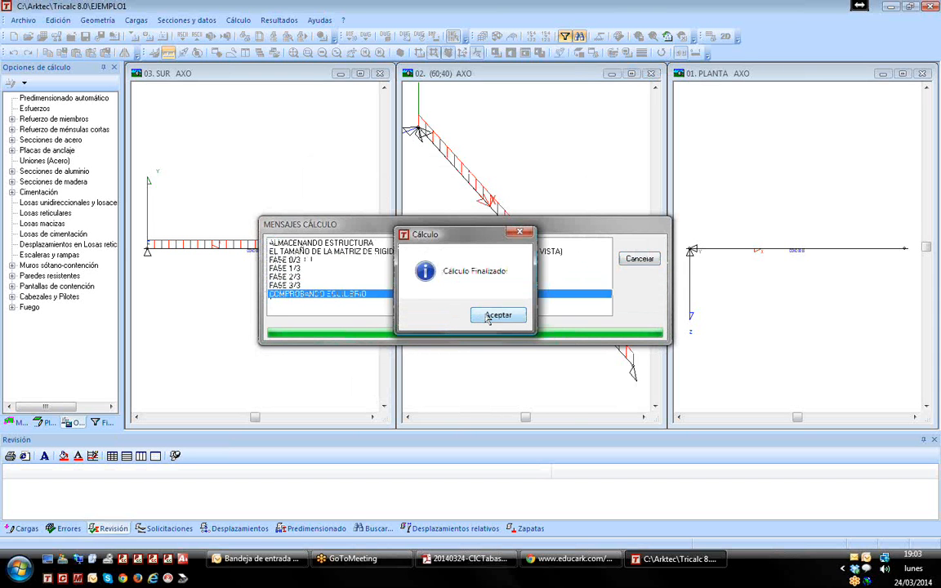
pyautogui.click(497, 315)
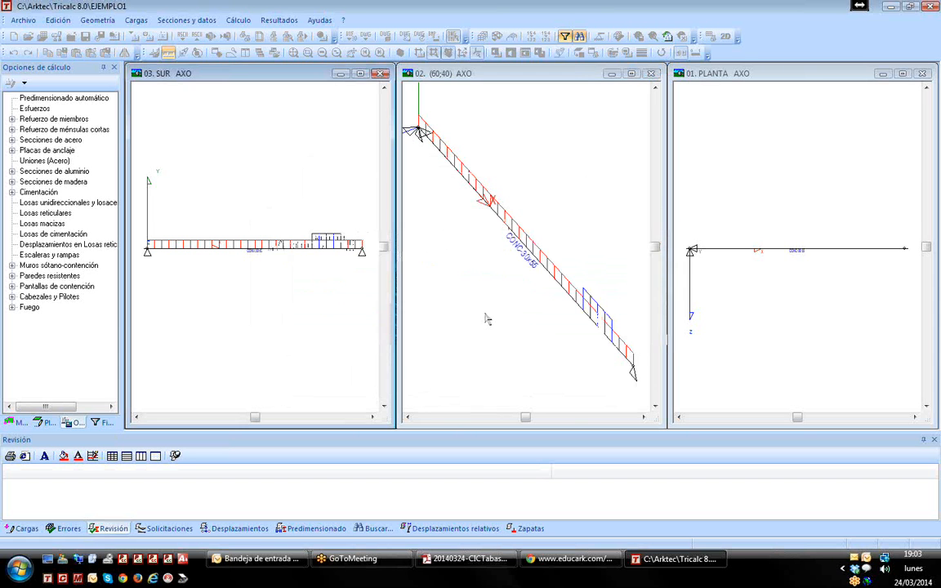
# Step: Run the equilibrium check on the calculated forces
pyautogui.click(247, 22)
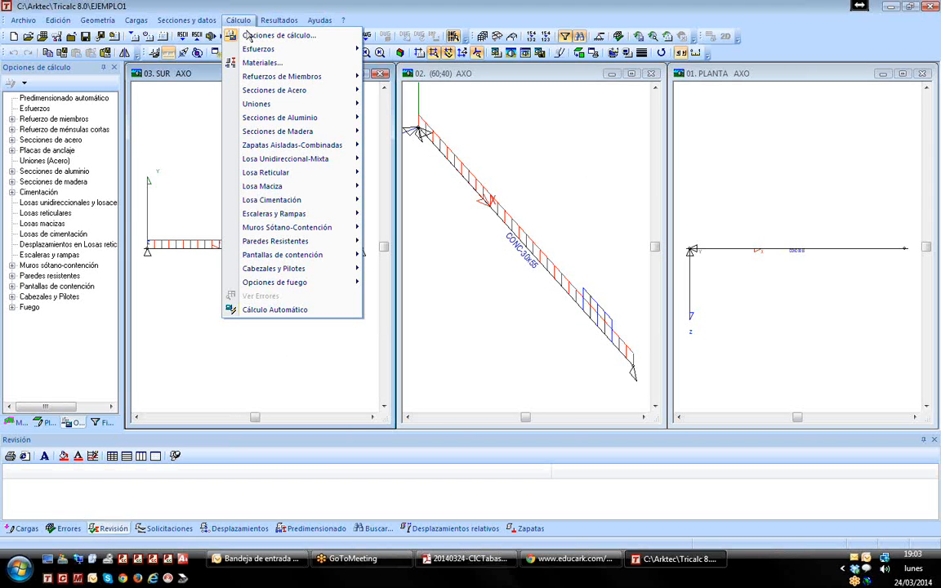
pyautogui.moveTo(290, 51)
pyautogui.click(391, 78)
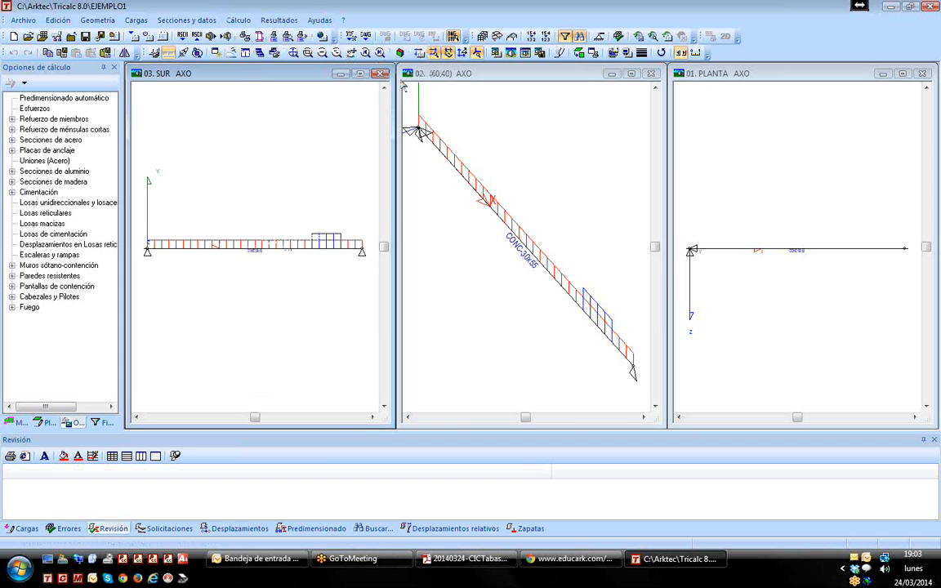
# Step: Examine the joint and general force equilibrium results in the Errores report
pyautogui.click(67, 485)
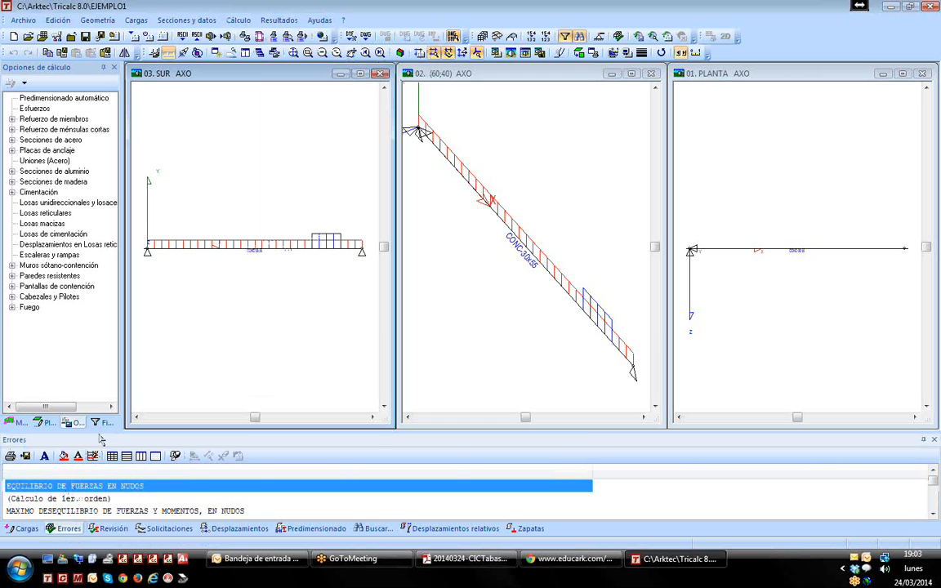
pyautogui.click(46, 500)
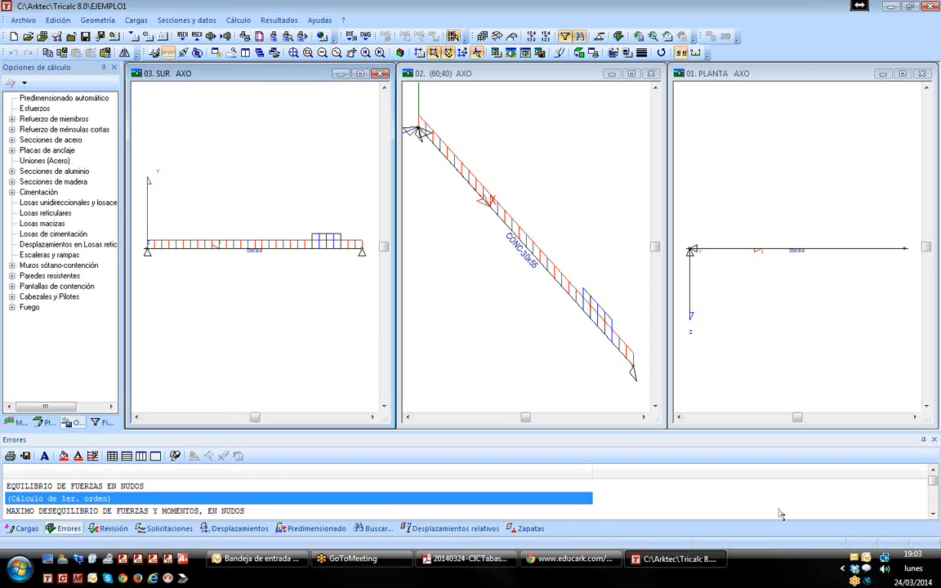
pyautogui.click(933, 516)
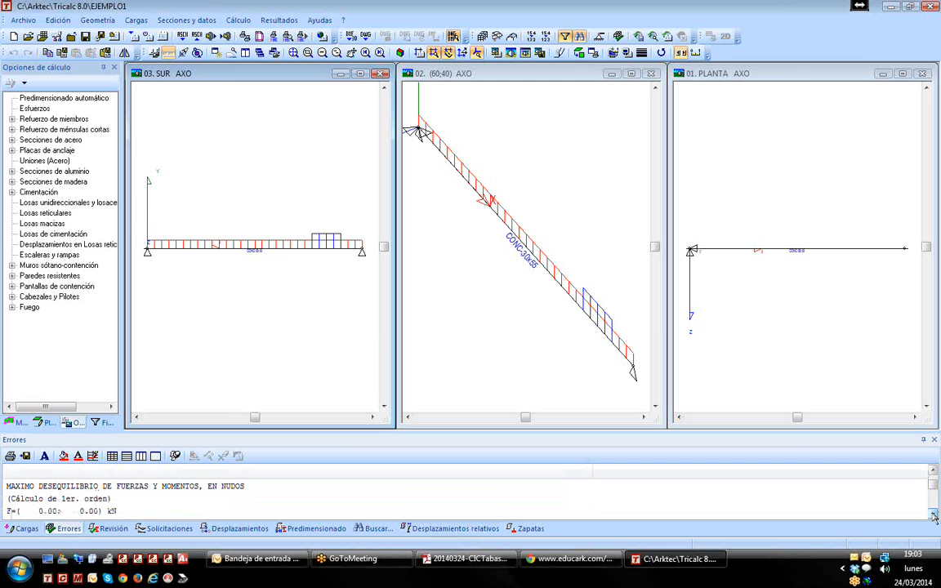
pyautogui.click(933, 516)
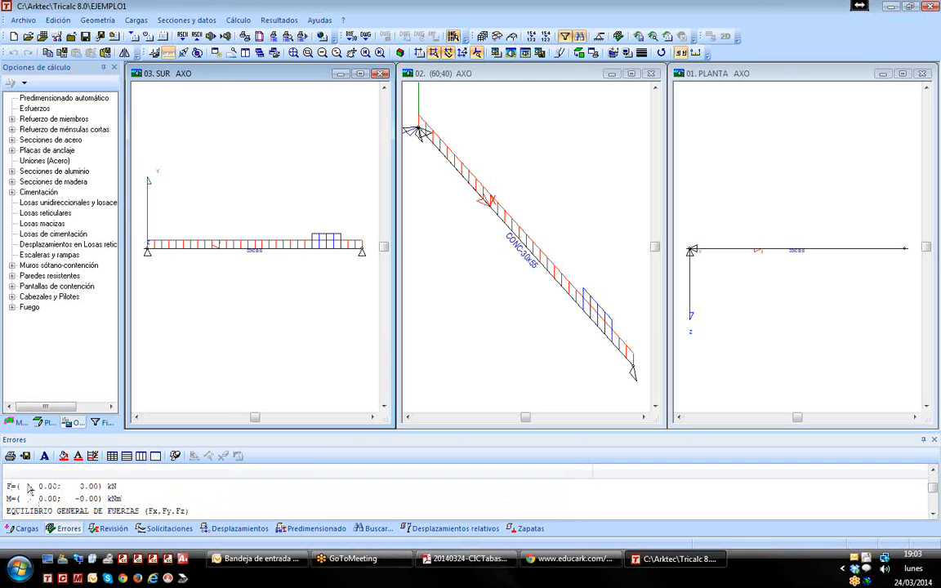
pyautogui.click(33, 486)
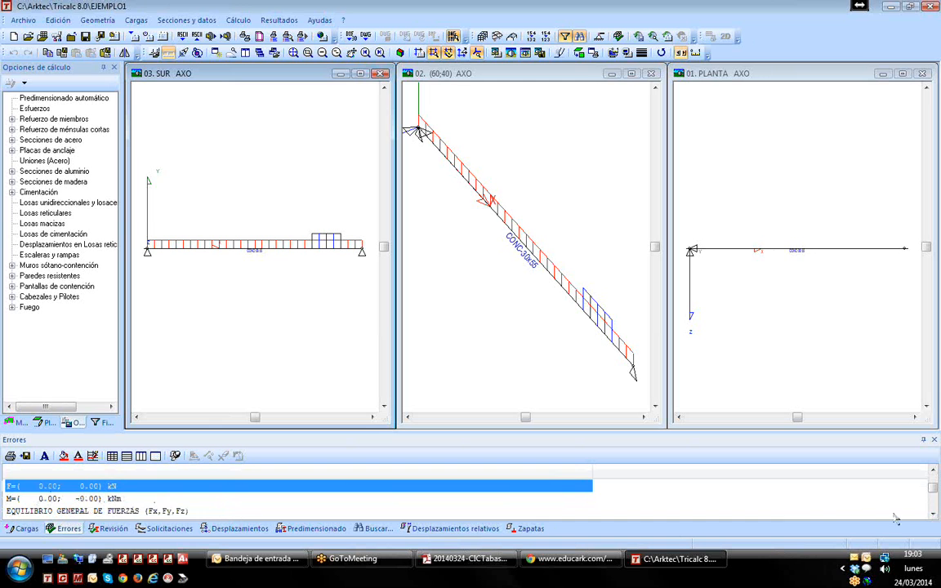
pyautogui.click(934, 516)
pyautogui.click(933, 514)
pyautogui.click(933, 514)
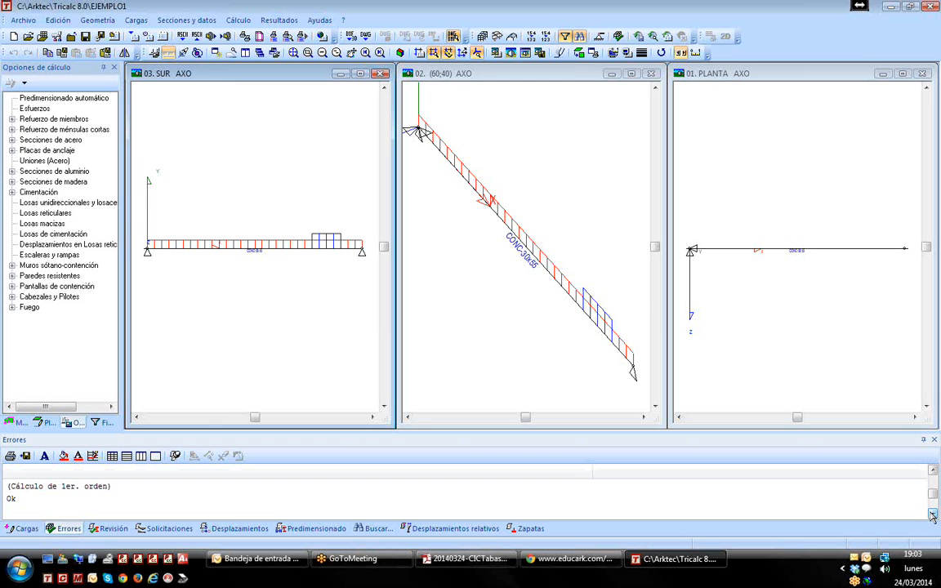
# Step: Examine the total applied load sums for load cases G, Q1 and Q2 in the equilibrium report
pyautogui.click(933, 515)
pyautogui.click(933, 514)
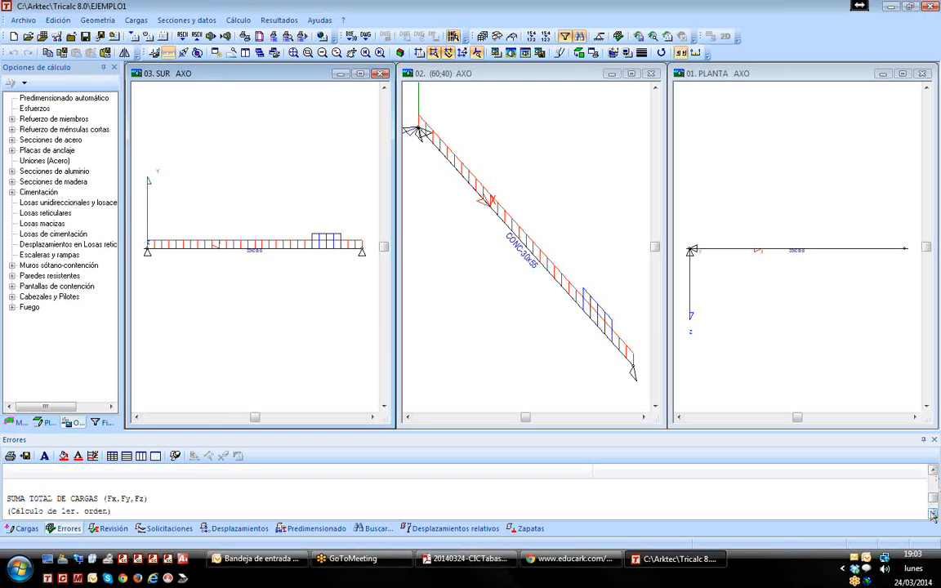
pyautogui.click(933, 514)
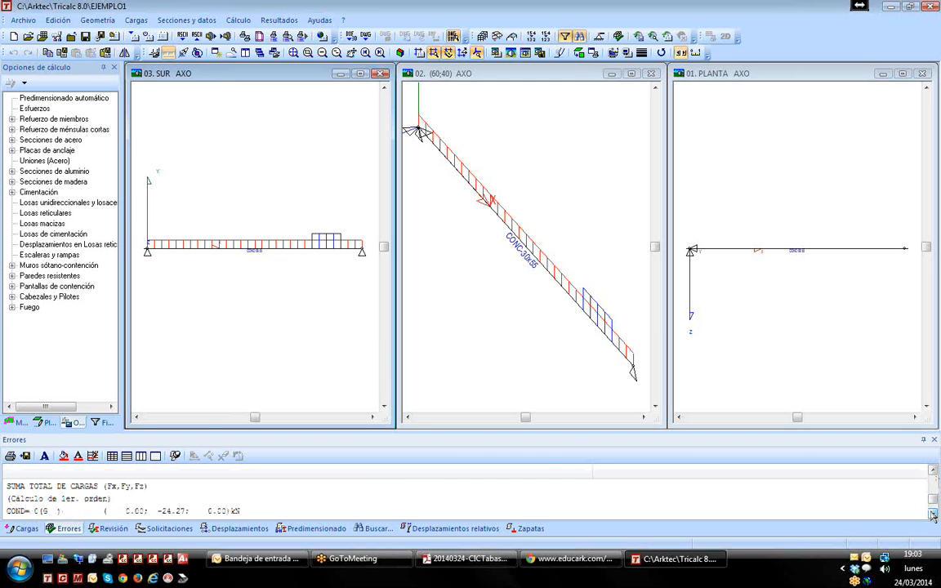
pyautogui.click(166, 511)
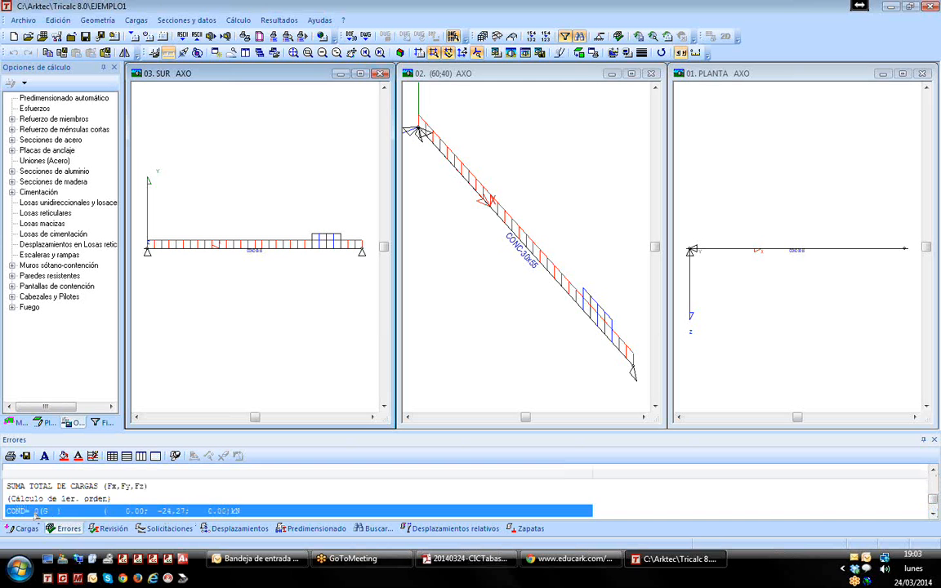
pyautogui.click(934, 515)
pyautogui.click(933, 516)
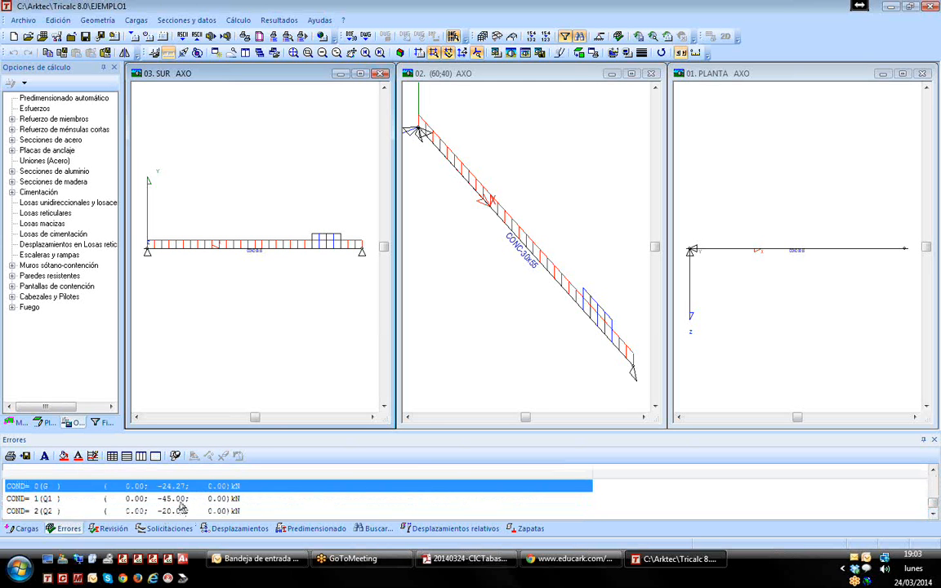
pyautogui.press('Down')
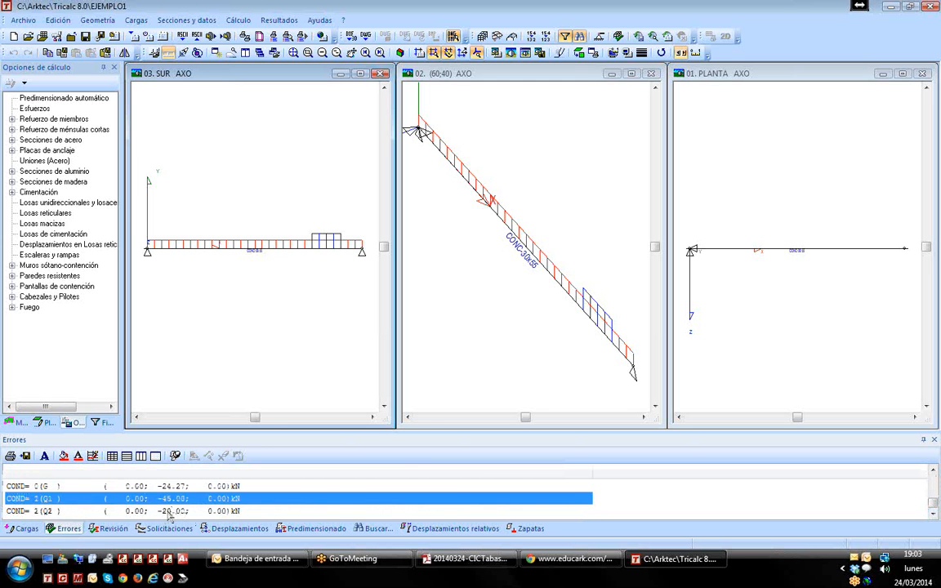
pyautogui.press('Down')
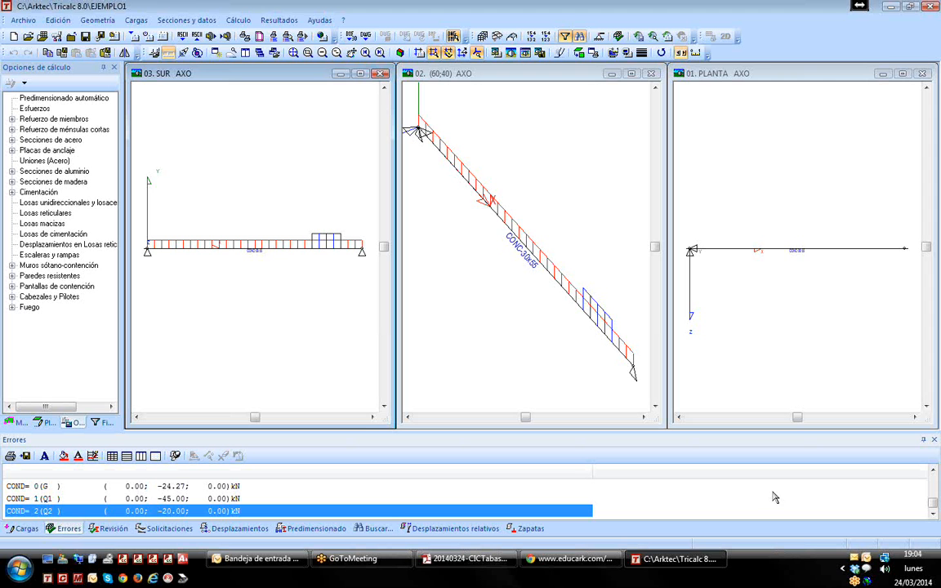
# Step: Read the manual's instructions on graphic force result options in the browser, and return to Tricalc
pyautogui.click(553, 567)
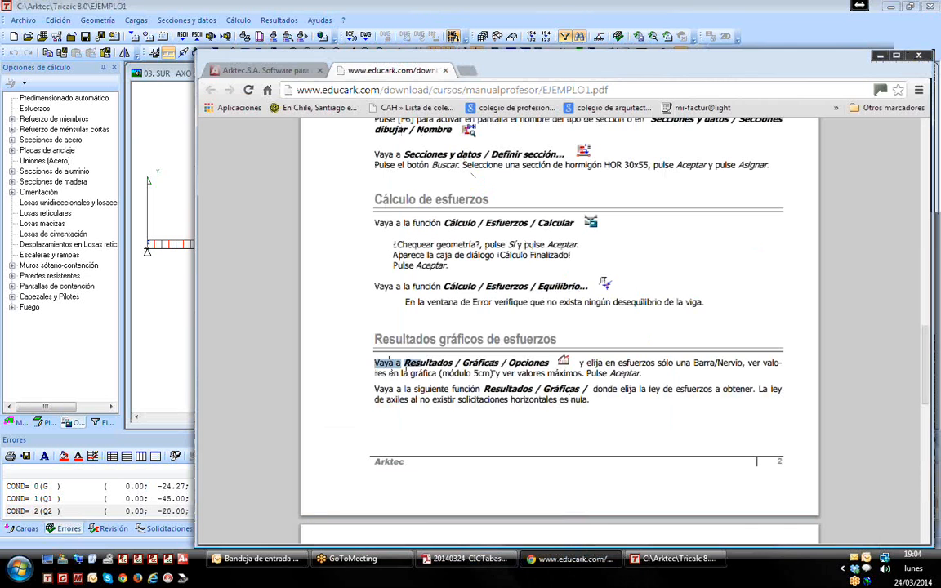
pyautogui.moveTo(492, 365); pyautogui.dragTo(608, 365)
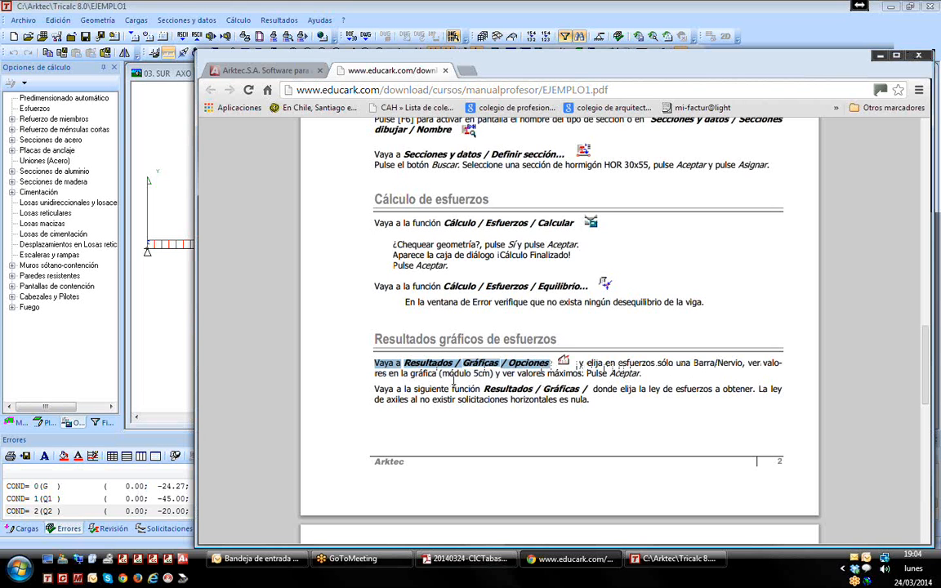
pyautogui.moveTo(495, 374); pyautogui.dragTo(640, 374)
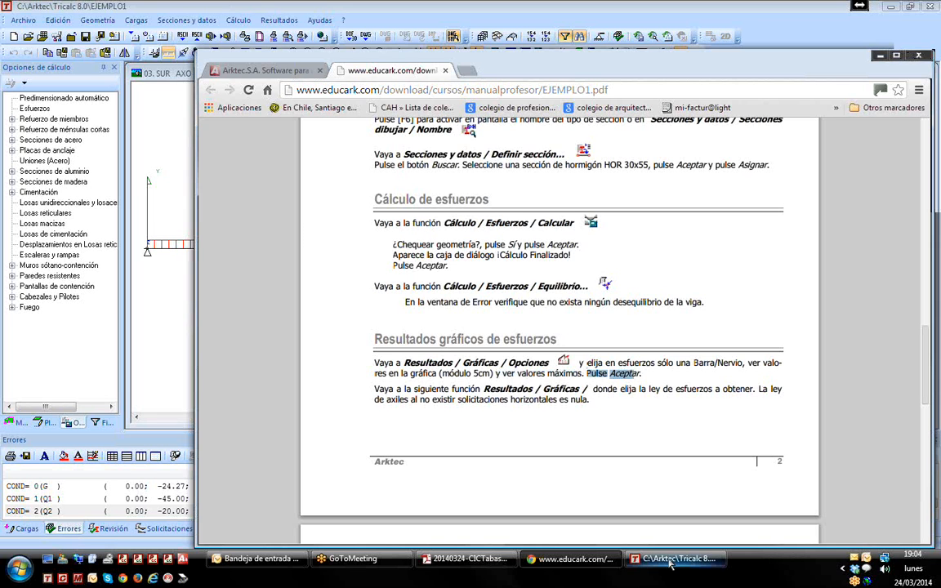
pyautogui.click(670, 560)
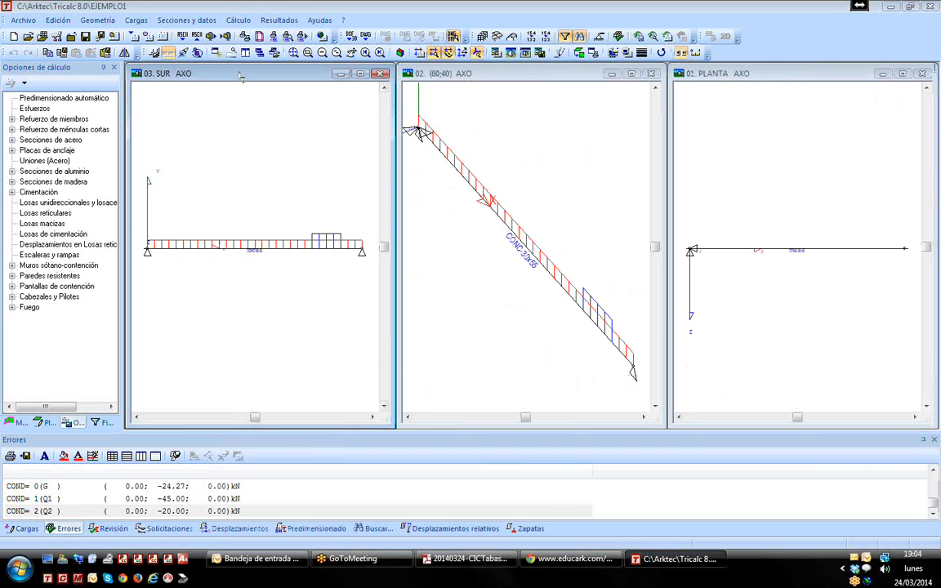
# Step: Configure the graph options for a single member, with values shown at a 5 cm module and maximum values, accepting deactivation of permanent drawing
pyautogui.click(278, 19)
pyautogui.moveTo(282, 69)
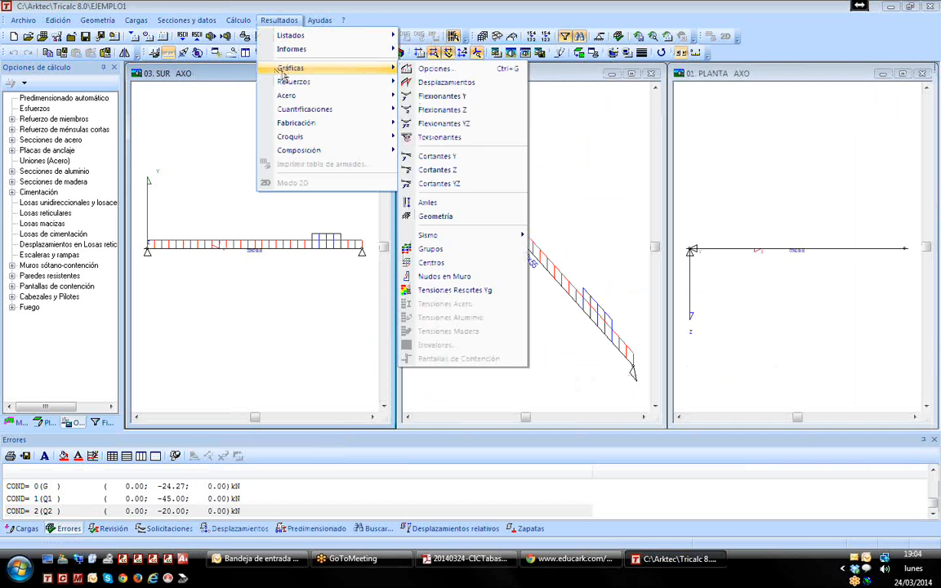
pyautogui.click(428, 70)
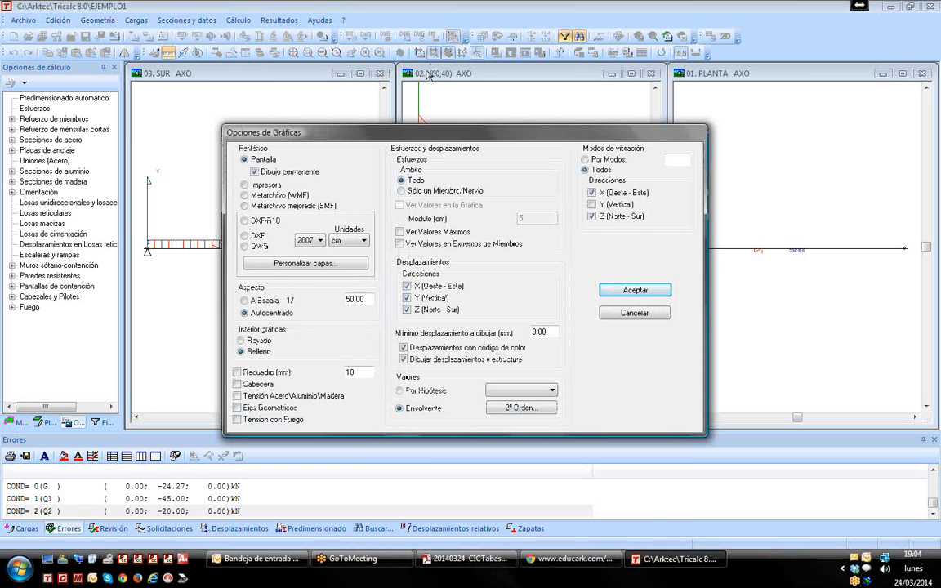
pyautogui.click(412, 190)
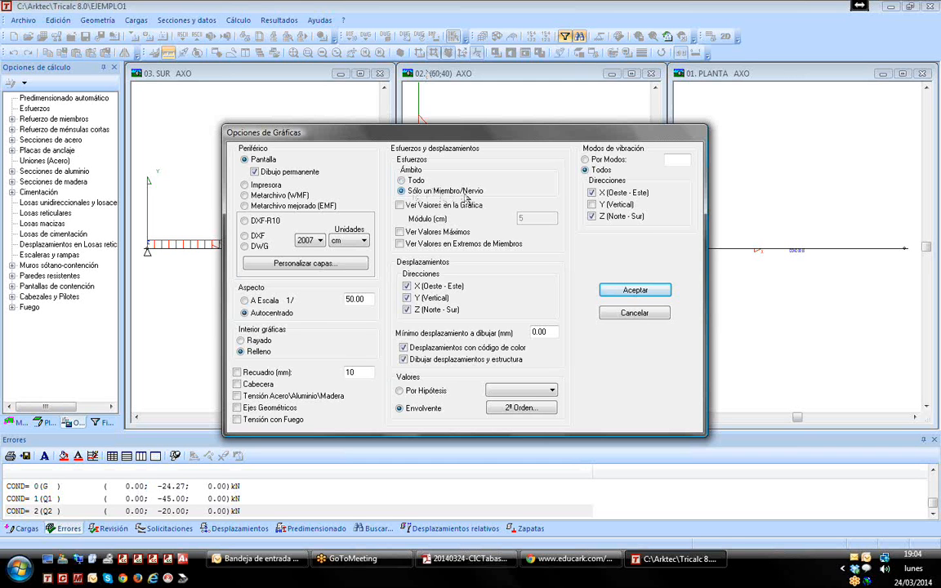
pyautogui.click(400, 205)
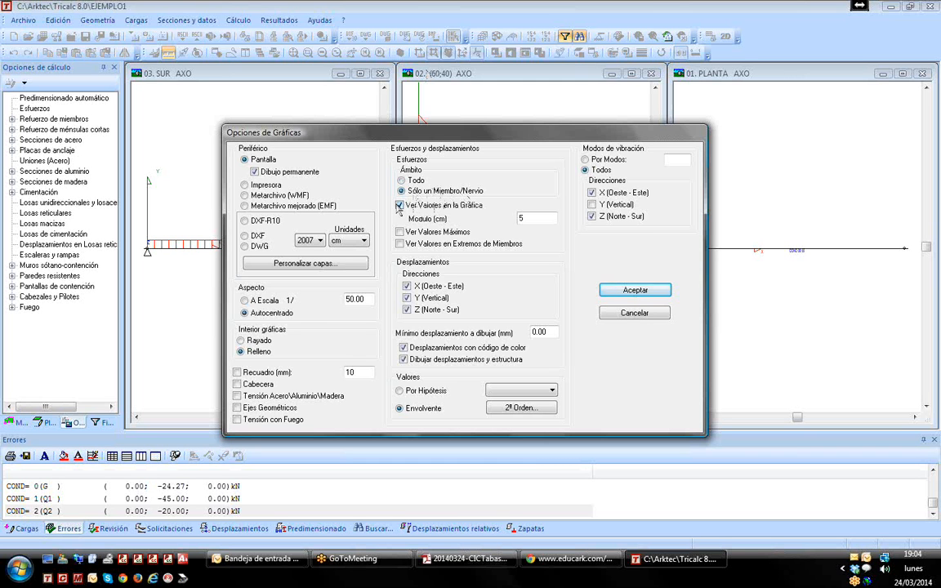
pyautogui.doubleClick(520, 218)
pyautogui.click(399, 232)
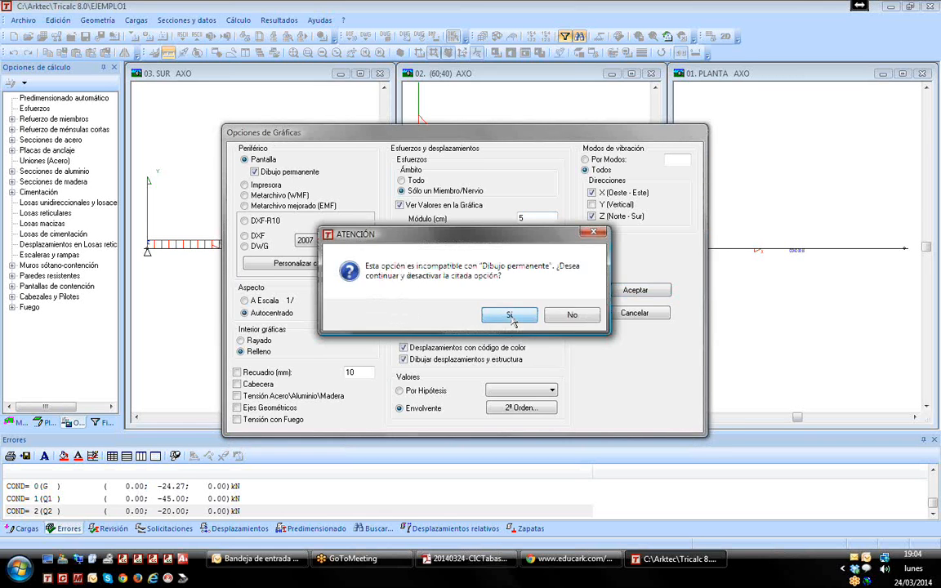
pyautogui.click(510, 316)
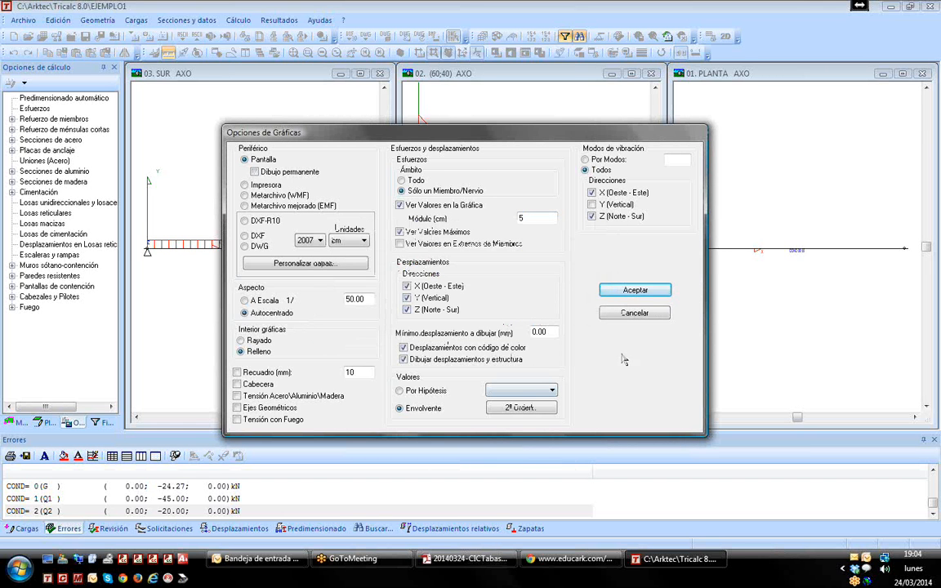
pyautogui.click(636, 291)
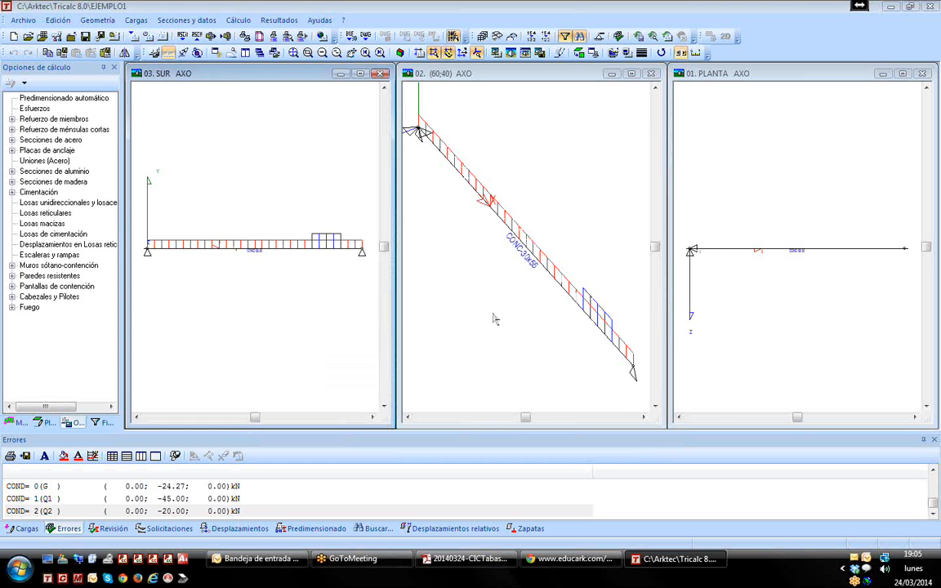
# Step: After checking the manual in the browser, plot the beam's YZ bending moment diagram and enlarge the Solicitaciones table to read its values
pyautogui.click(553, 562)
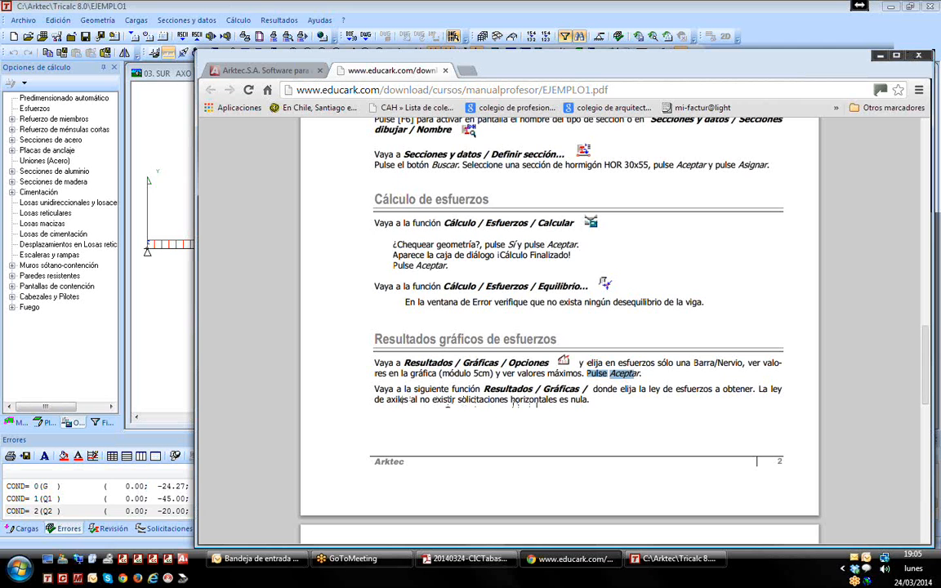
pyautogui.click(676, 558)
pyautogui.click(278, 20)
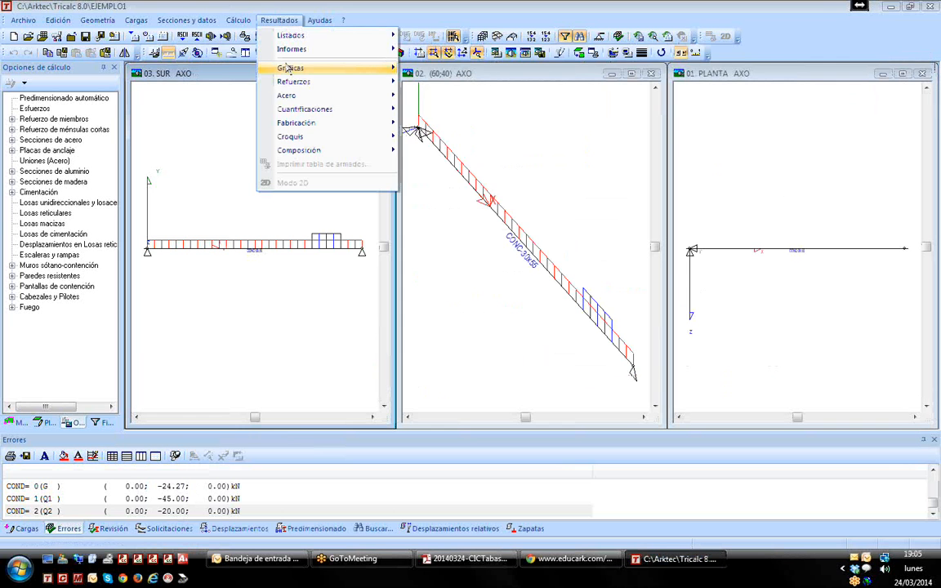
pyautogui.moveTo(289, 69)
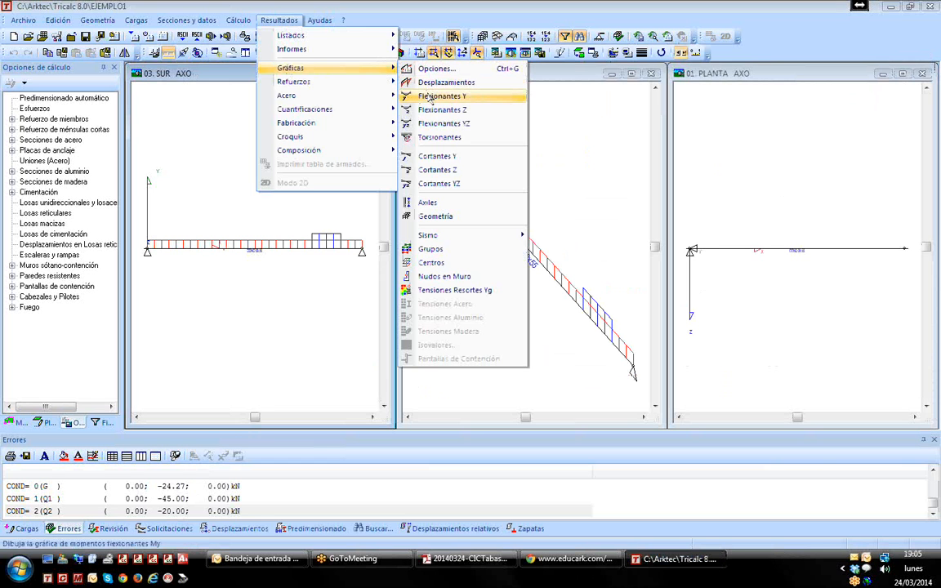
pyautogui.click(430, 123)
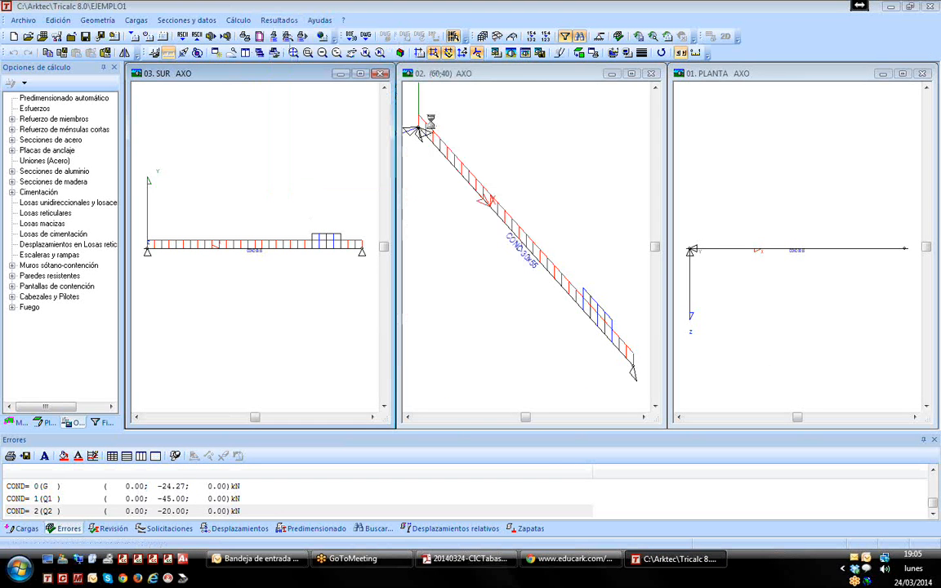
pyautogui.press('Return')
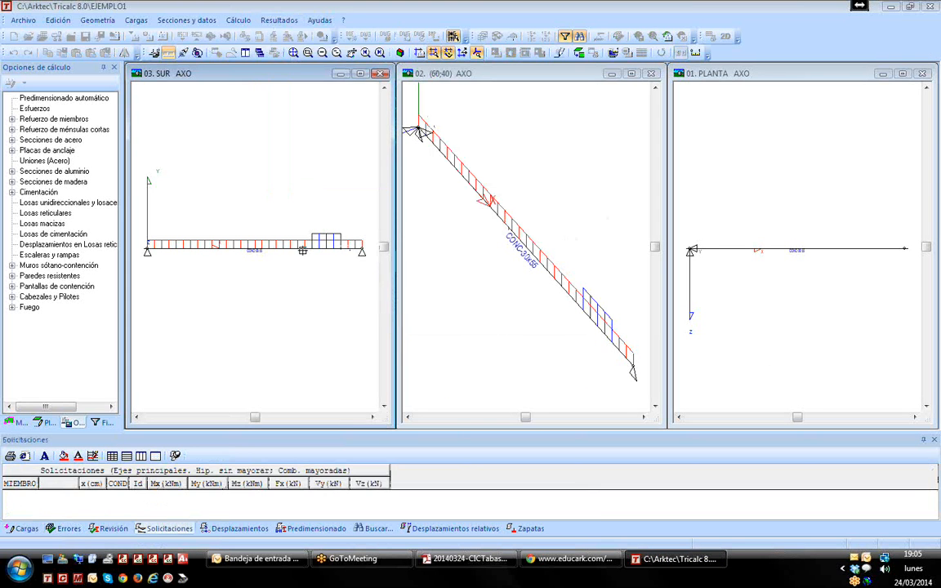
pyautogui.click(302, 247)
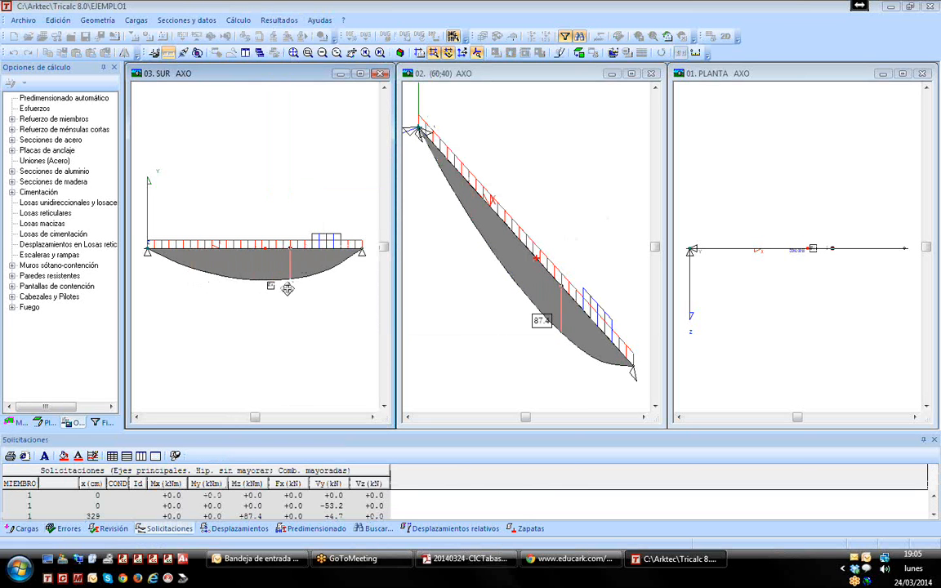
pyautogui.moveTo(356, 432); pyautogui.dragTo(344, 368)
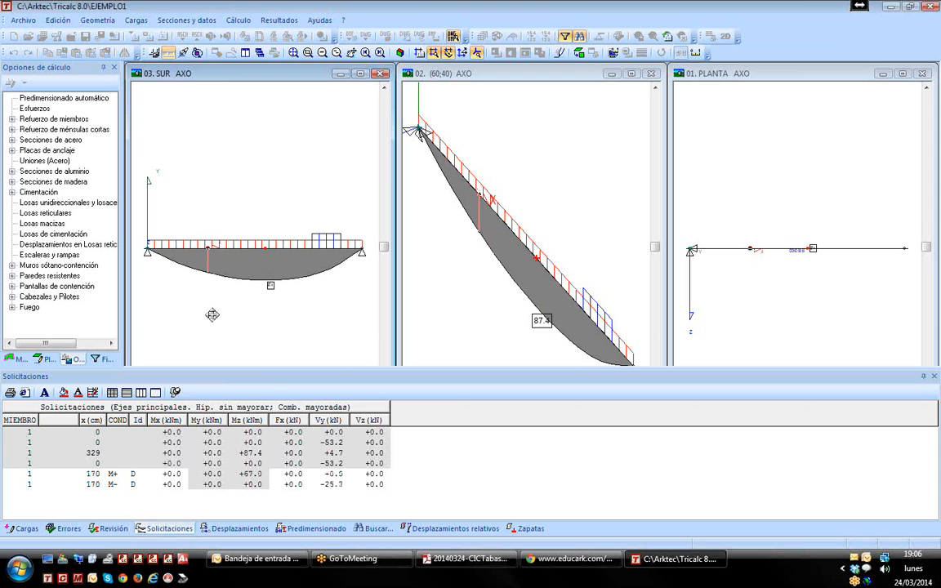
# Step: Read the manual's reference values for the Mz bending moment and Vy shear diagrams in the browser
pyautogui.click(555, 560)
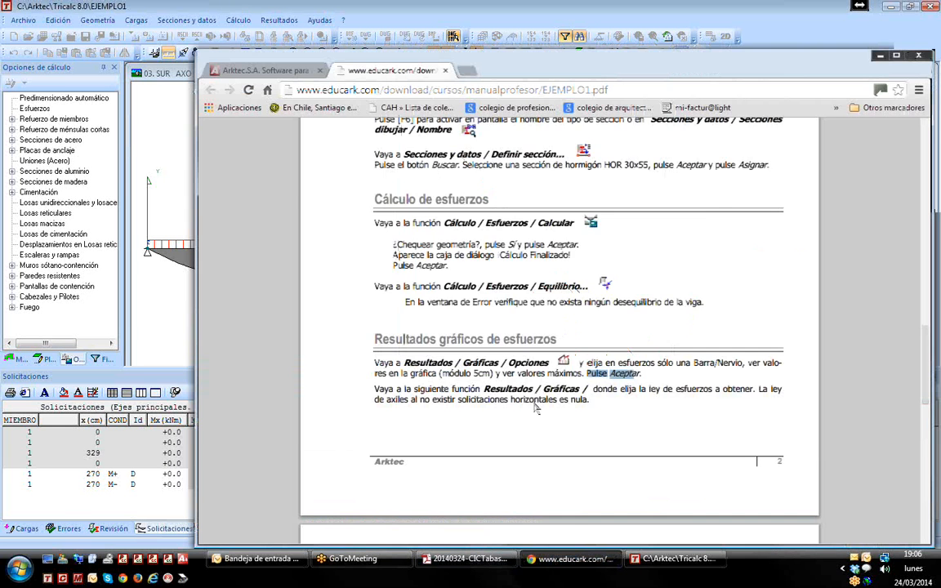
pyautogui.scroll(-4, 489, 378)
pyautogui.scroll(-1, 490, 378)
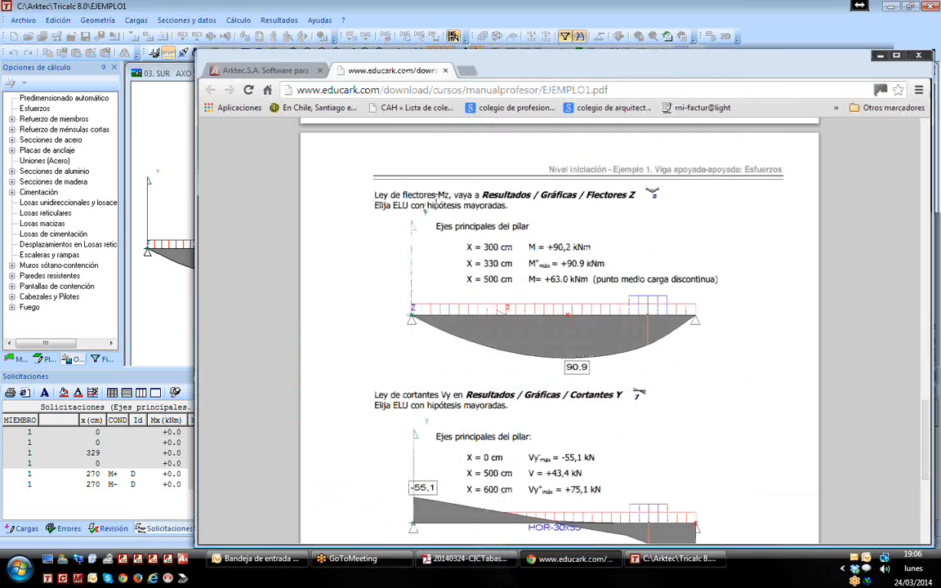
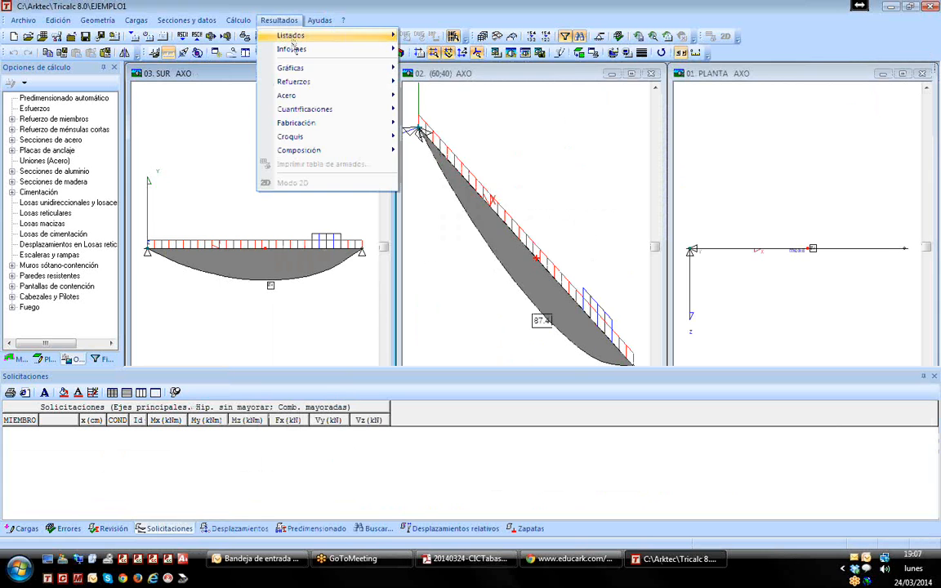
# Step: Plot the Vy shear force diagram (Cortantes Y) for the beam
pyautogui.moveTo(288, 67)
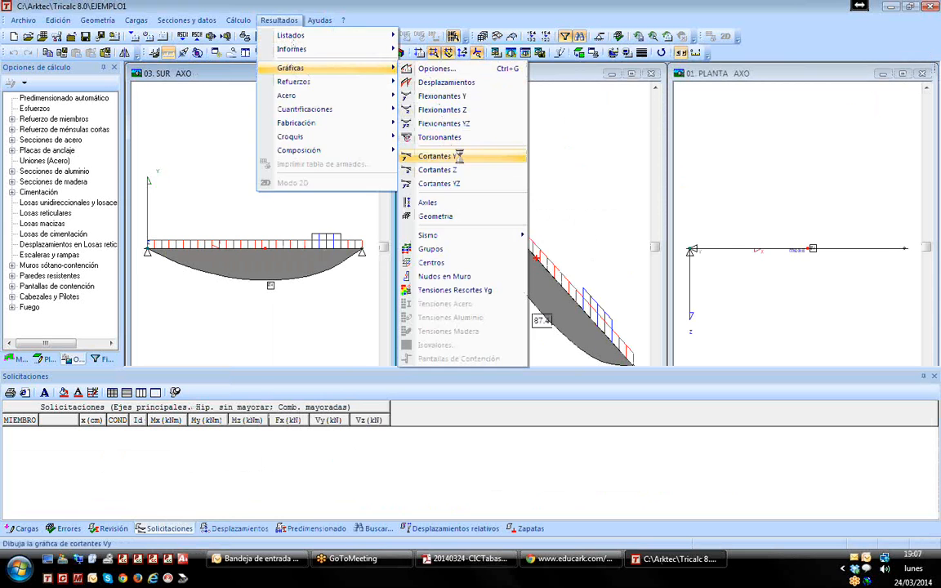
pyautogui.click(439, 156)
pyautogui.click(382, 320)
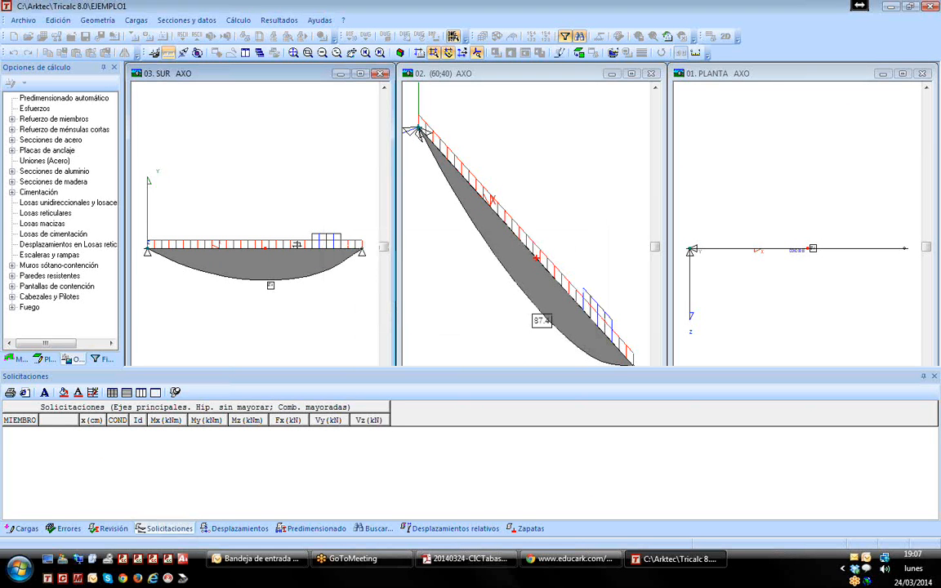
pyautogui.click(298, 245)
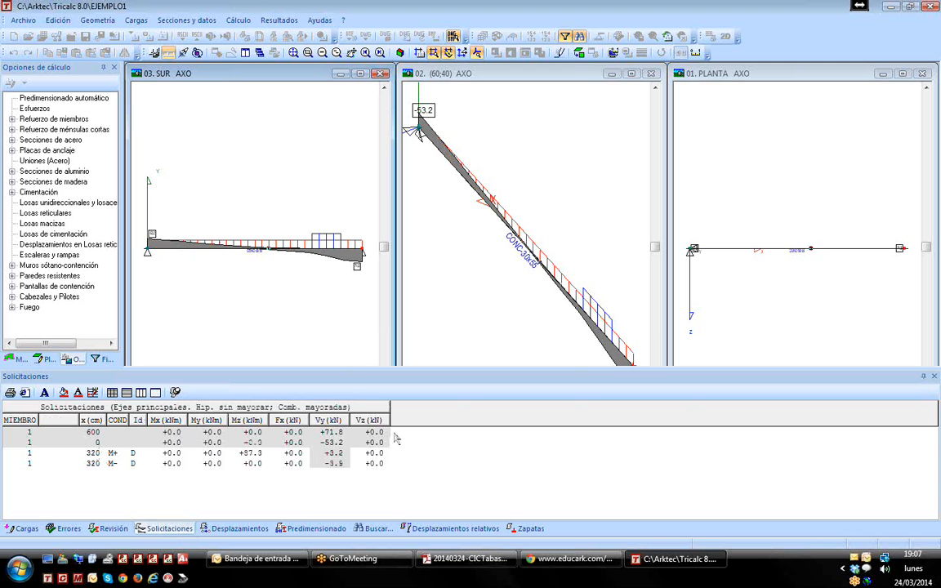
# Step: Compare the beam's shear values at x = 0, 600 and about 500 cm with the manual's reference values in the browser
pyautogui.click(562, 560)
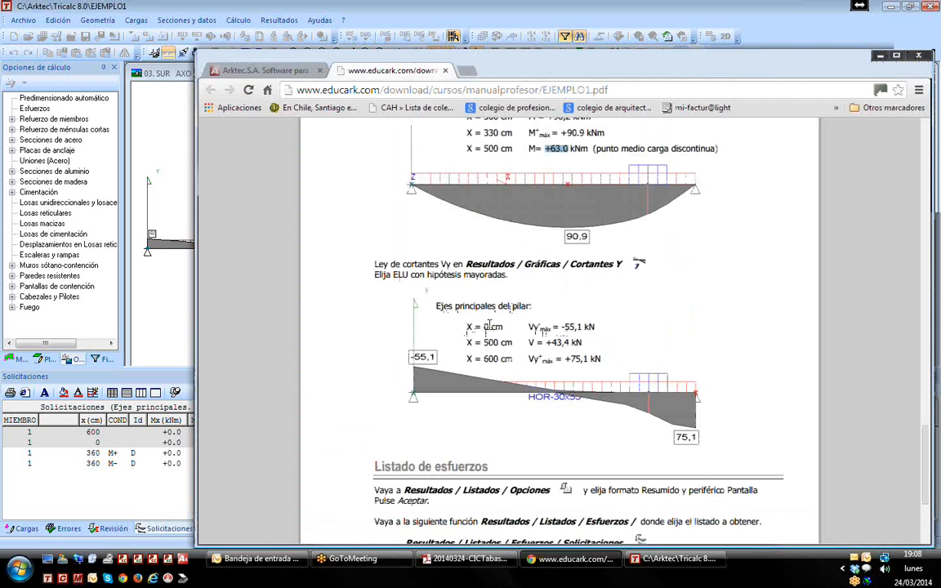
pyautogui.click(167, 290)
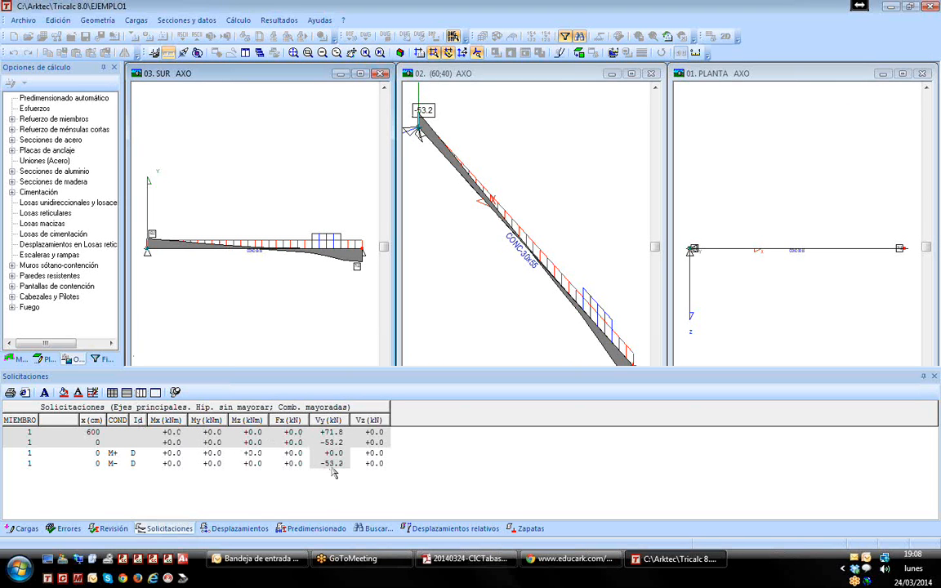
pyautogui.click(552, 560)
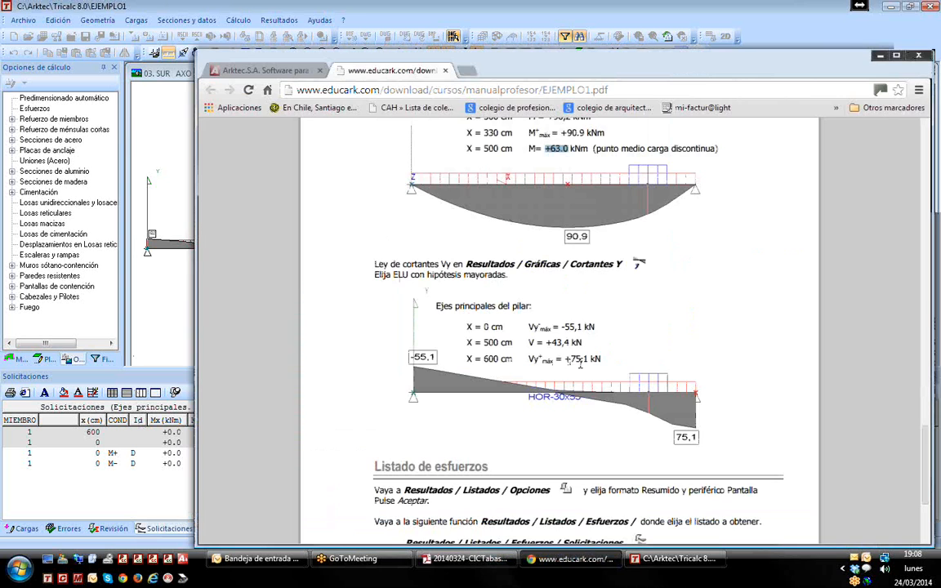
pyautogui.click(150, 309)
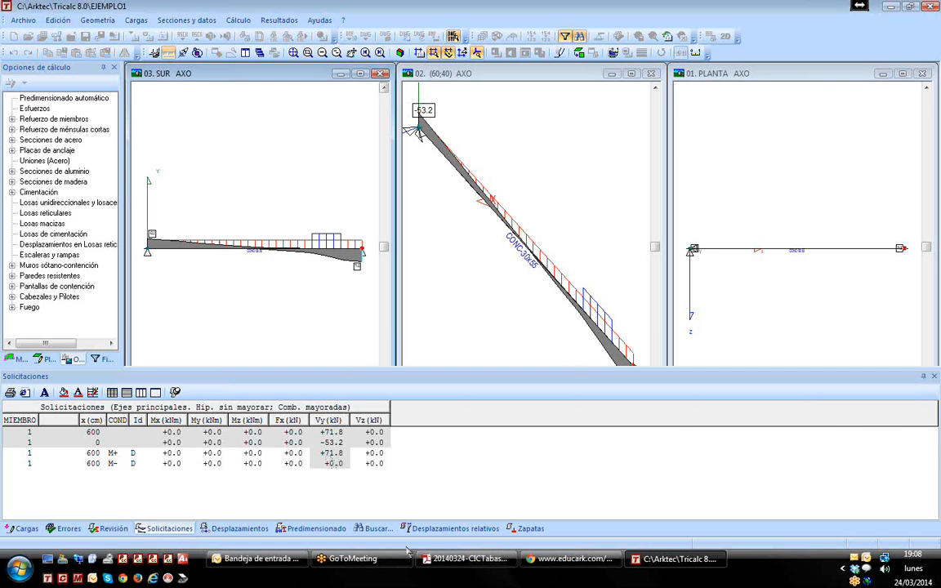
pyautogui.click(541, 562)
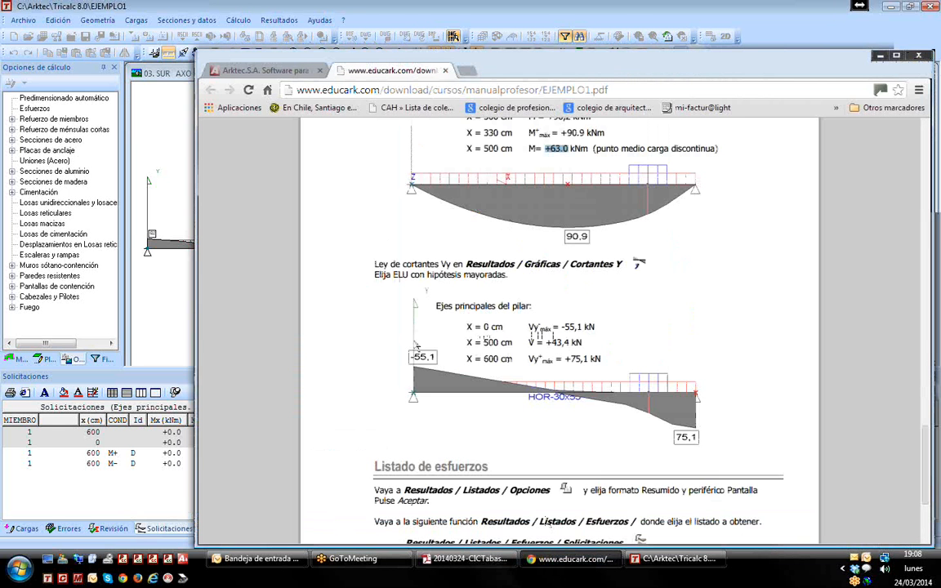
pyautogui.click(171, 320)
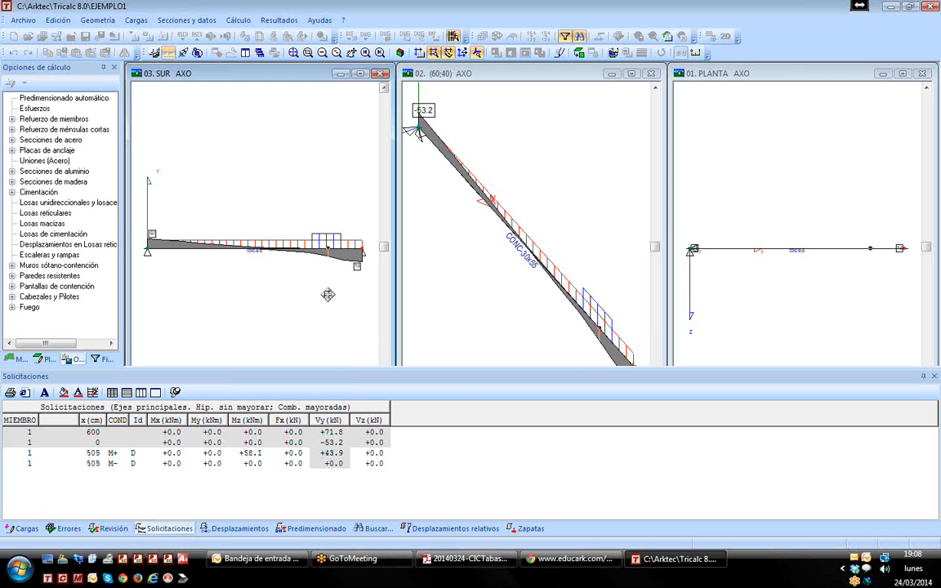
# Step: Read the manual's Listado de esfuerzos instructions in the browser, return to Tricalc and leave the shear diagram inspection
pyautogui.click(559, 560)
pyautogui.scroll(-2, 562, 359)
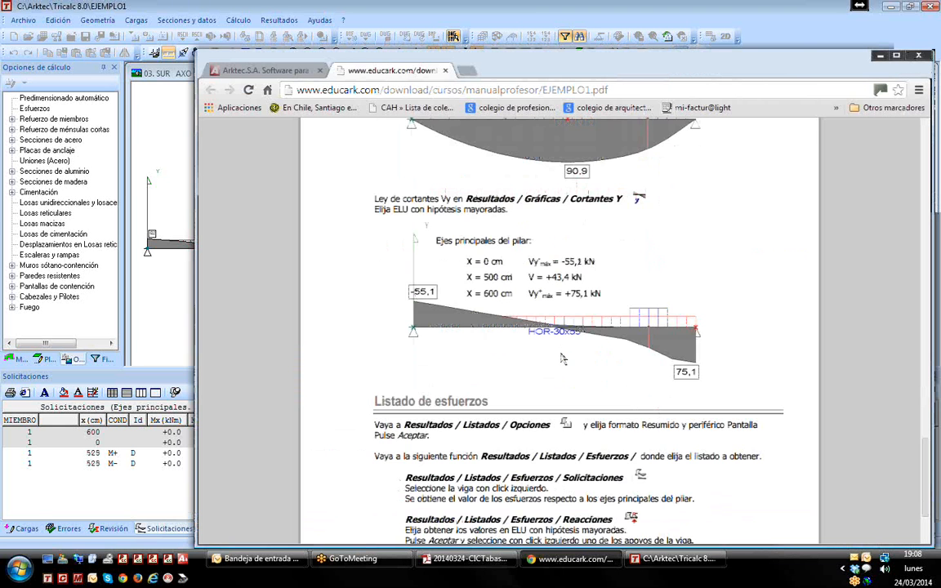
pyautogui.scroll(-4, 562, 358)
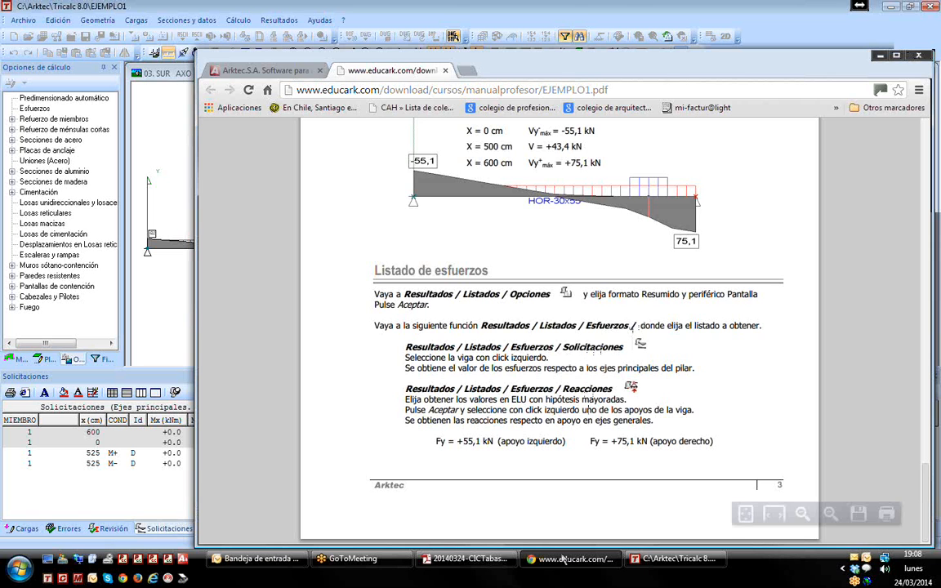
pyautogui.click(667, 559)
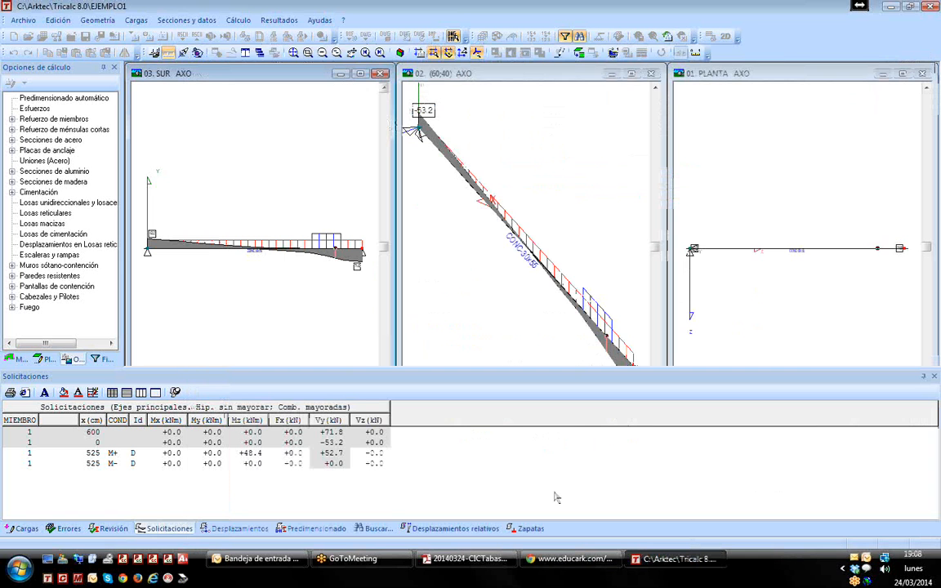
pyautogui.click(441, 288)
pyautogui.scroll(2, 438, 289)
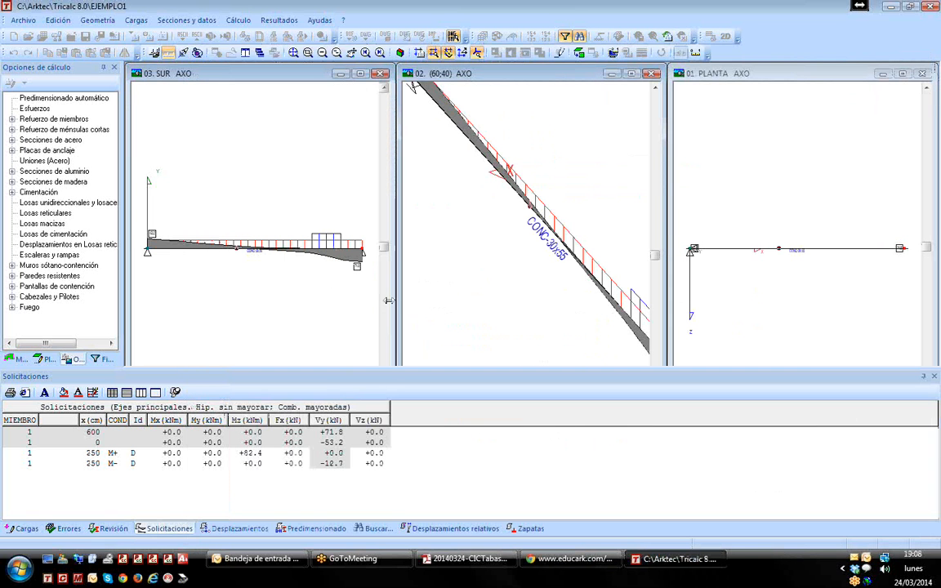
pyautogui.click(332, 298)
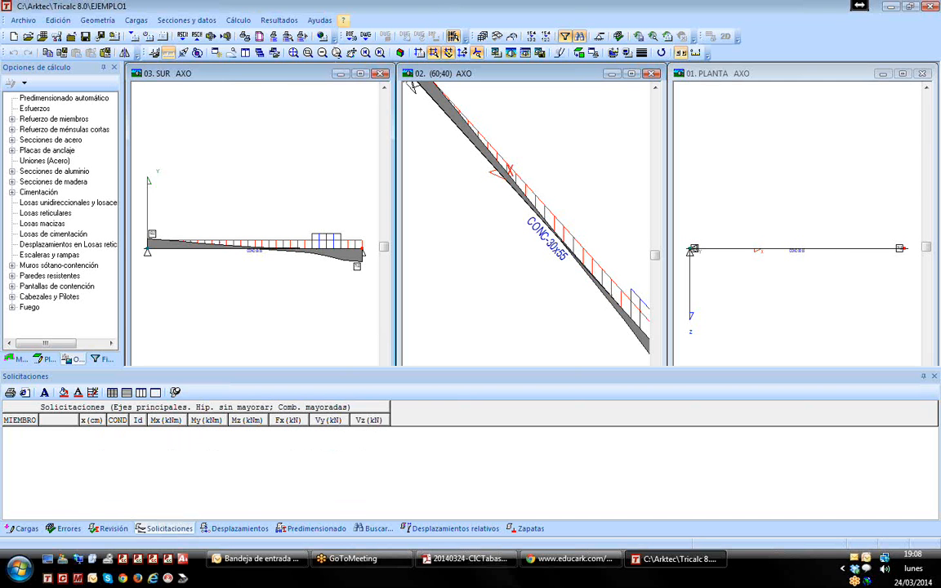
# Step: Accept the listing options with output to Pantalla, Resumido format and 3 sections per member
pyautogui.click(290, 20)
pyautogui.moveTo(292, 35)
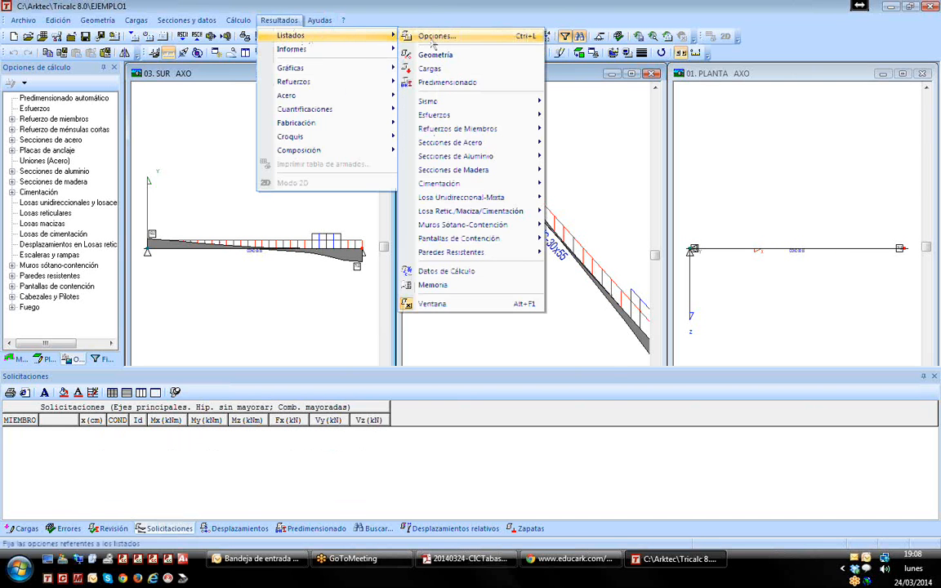
pyautogui.click(434, 38)
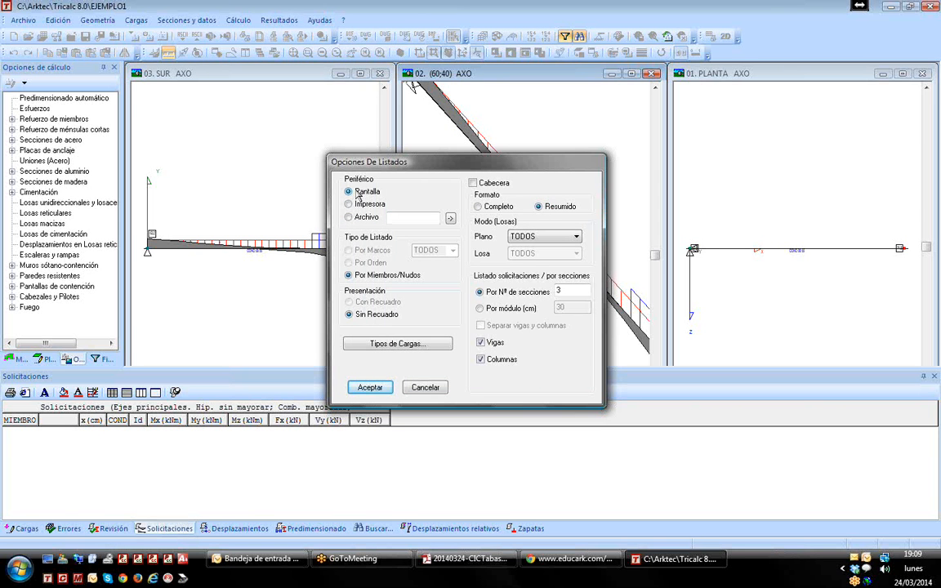
pyautogui.click(381, 391)
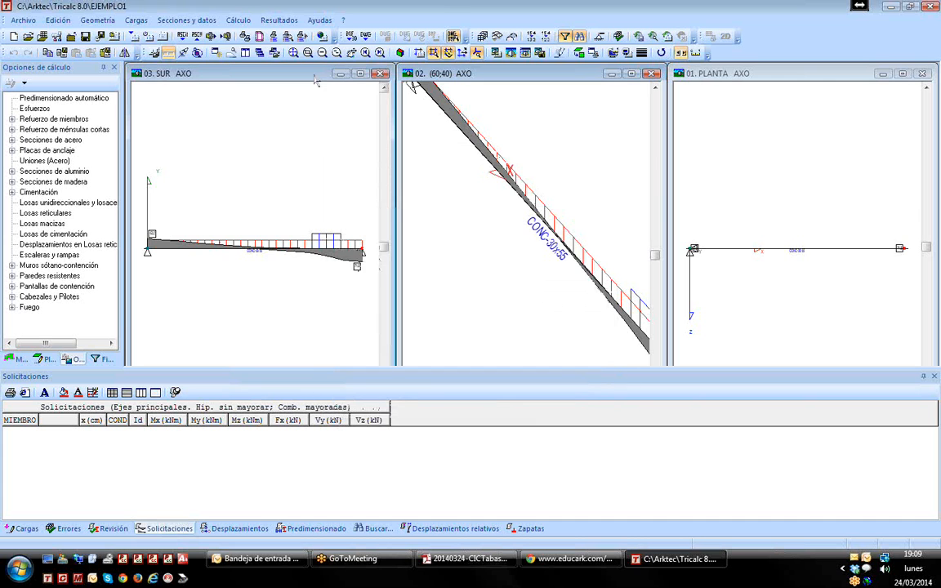
# Step: Generate the Solicitaciones listing for the beam and read the forces at its three sections
pyautogui.click(282, 21)
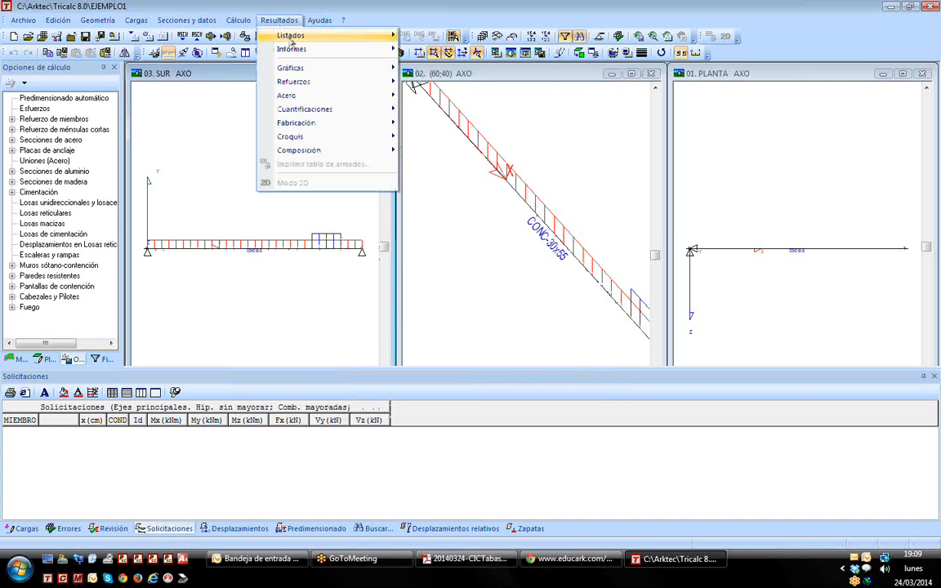
pyautogui.moveTo(291, 37)
pyautogui.moveTo(454, 116)
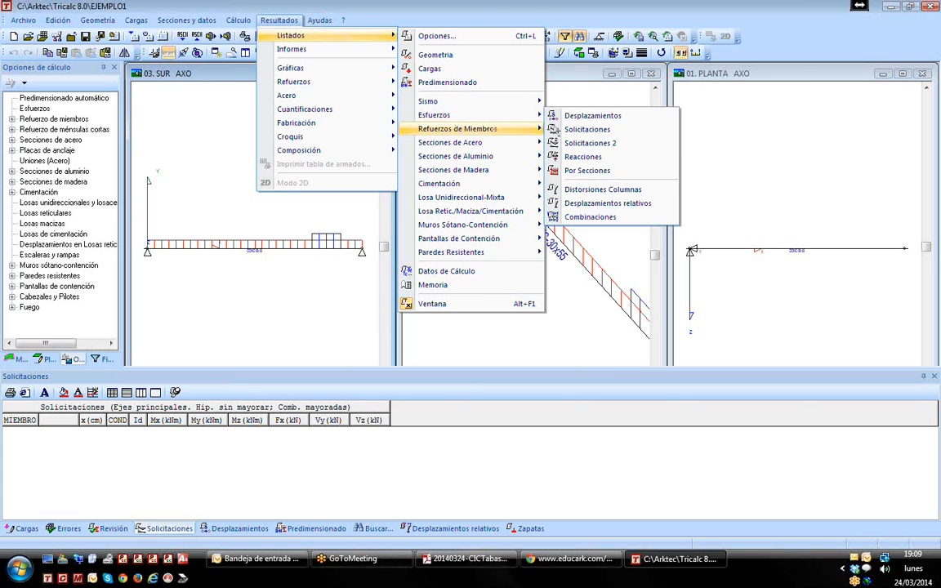
pyautogui.click(583, 131)
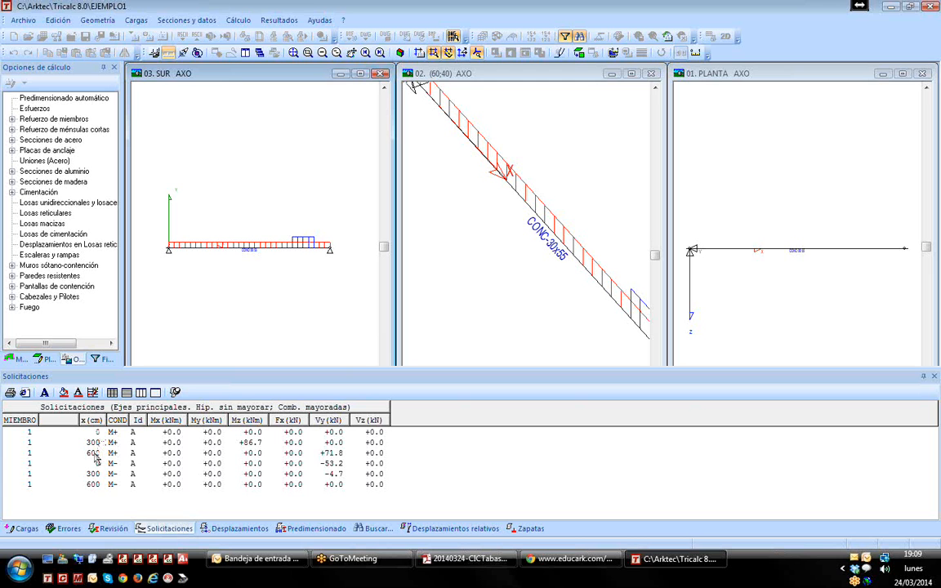
pyautogui.click(260, 174)
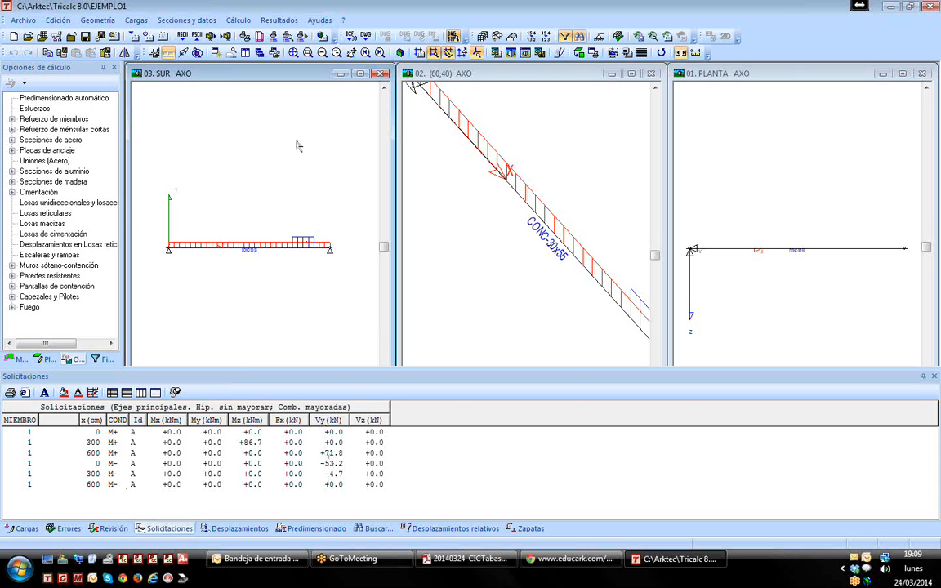
# Step: Set the number of sections for the Solicitaciones listing to 5
pyautogui.click(279, 20)
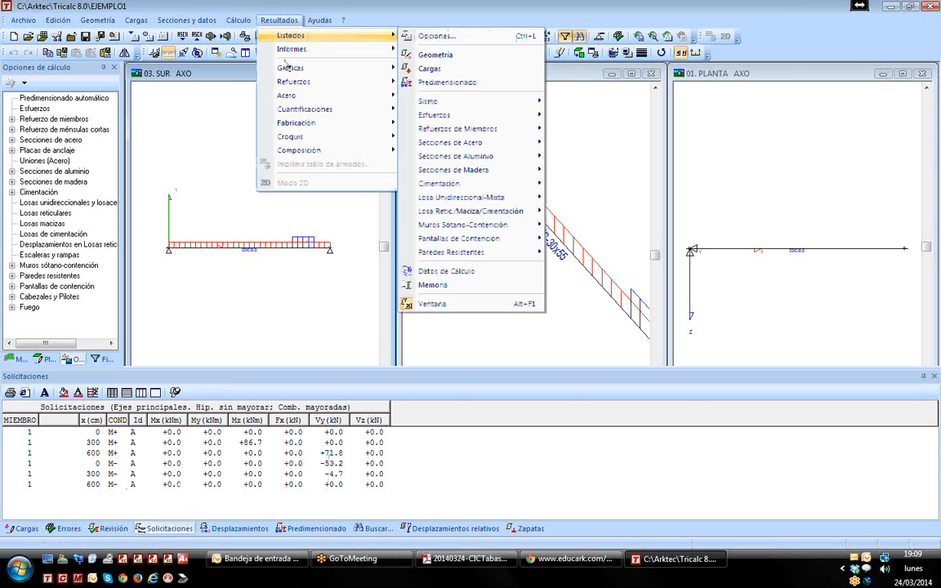
pyautogui.click(437, 35)
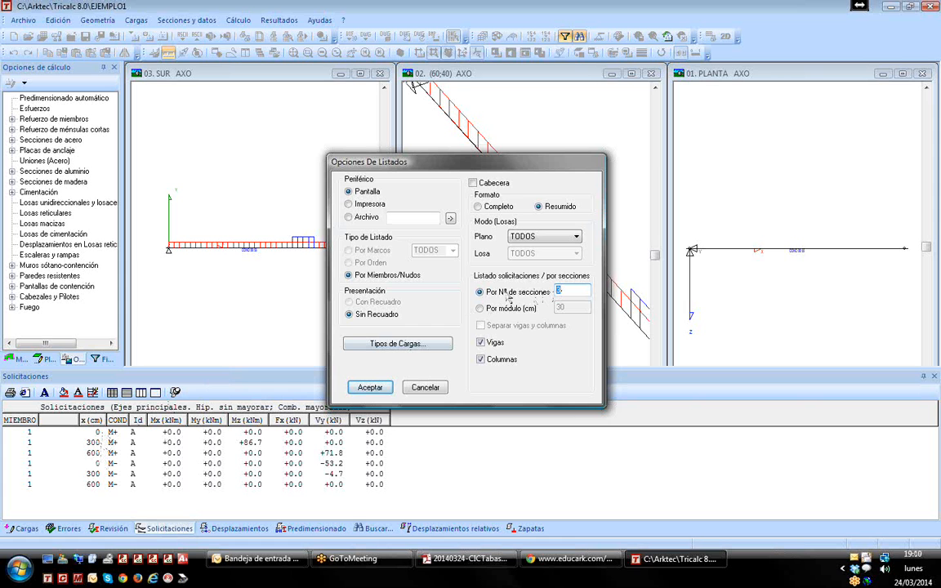
pyautogui.write('5')
pyautogui.click(372, 389)
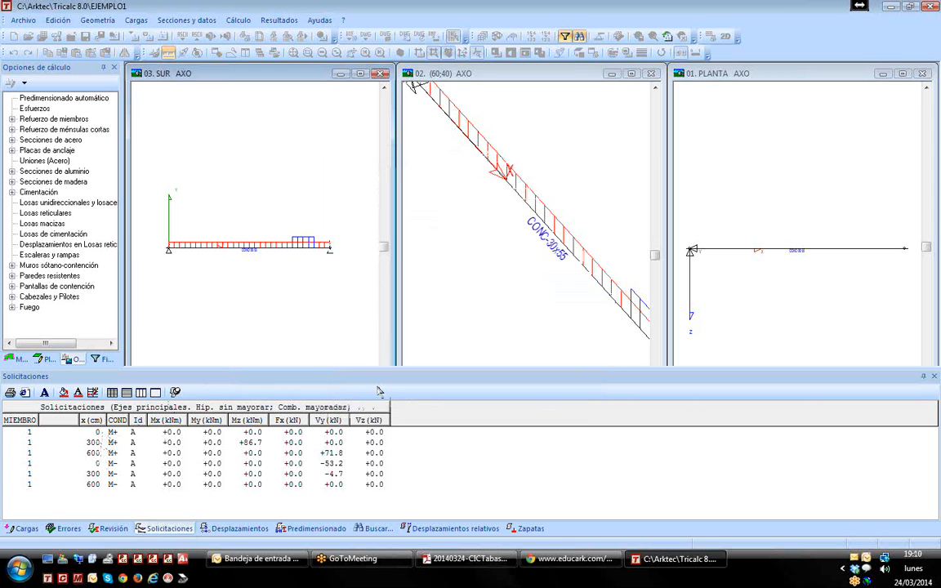
# Step: List the beam's Solicitaciones again and review the M+ rows at 0, 150, 300, 450 and 600 cm
pyautogui.click(284, 22)
pyautogui.moveTo(290, 35)
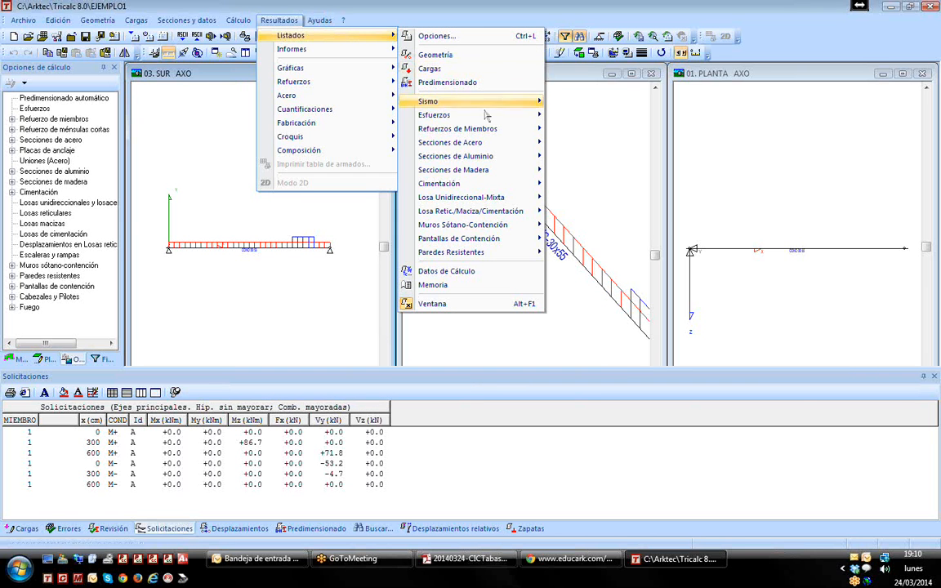
pyautogui.moveTo(465, 115)
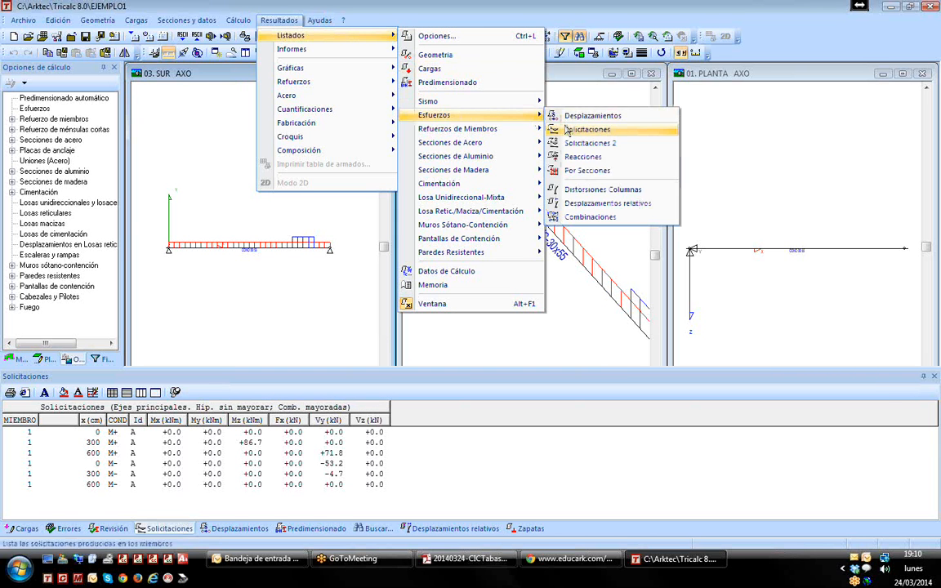
pyautogui.click(576, 129)
pyautogui.click(97, 432)
pyautogui.click(95, 441)
pyautogui.click(93, 452)
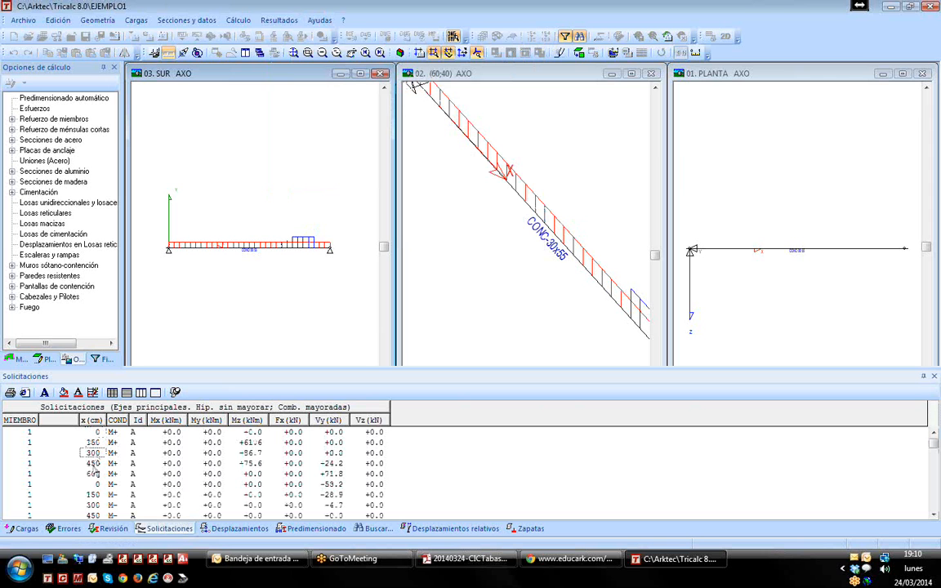
pyautogui.click(93, 463)
pyautogui.click(95, 471)
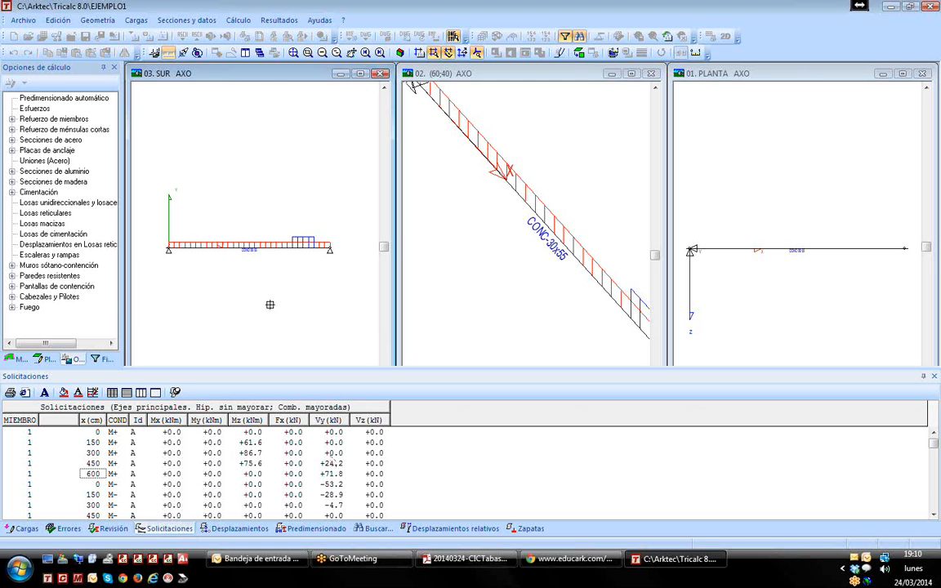
pyautogui.click(241, 275)
# Step: List the Reacciones at both beam supports for the Límite Último (E.L.U.) state with material Concreto
pyautogui.click(278, 19)
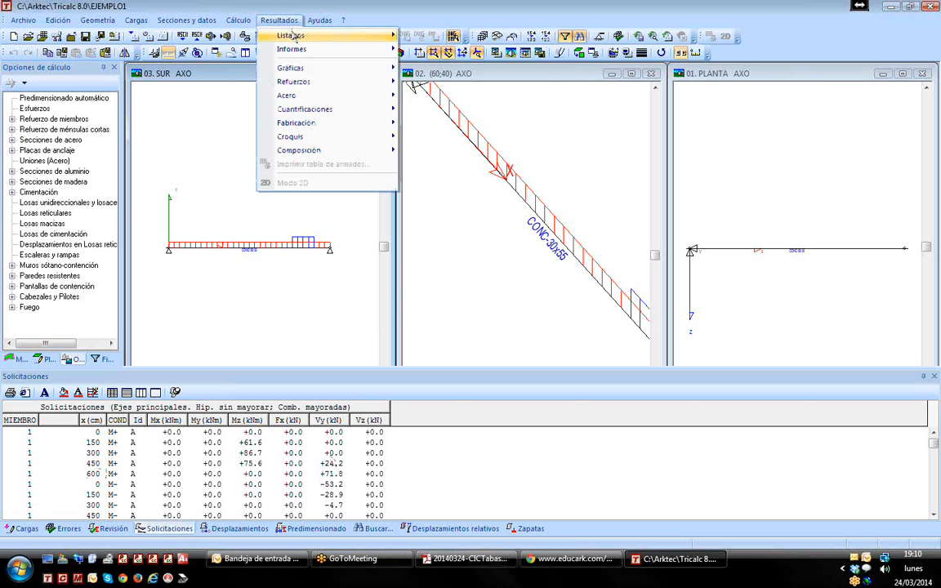
pyautogui.moveTo(383, 36)
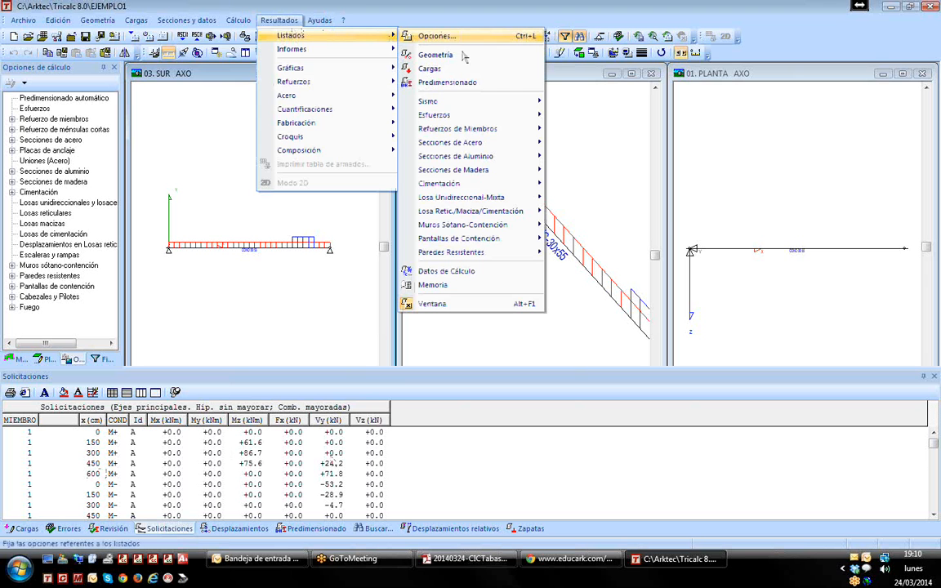
pyautogui.moveTo(462, 115)
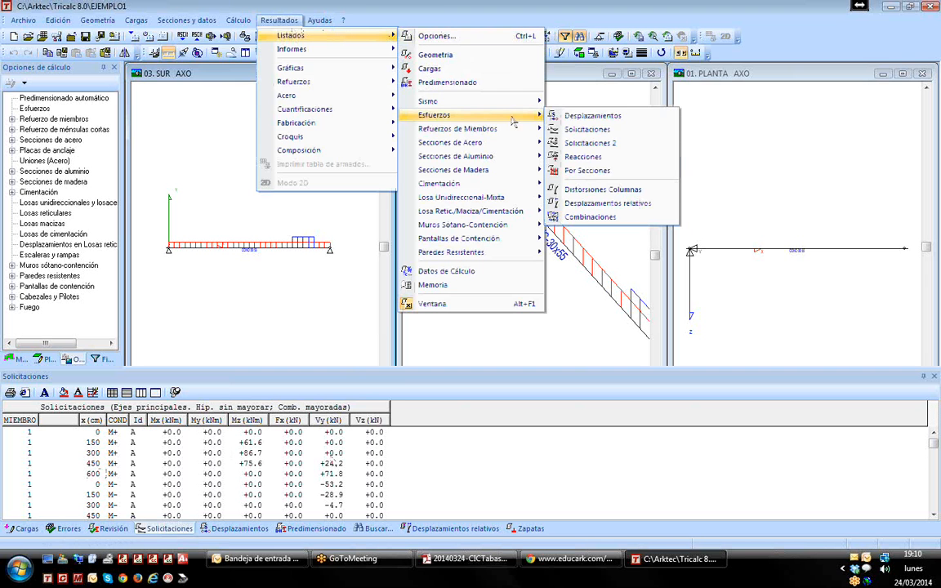
pyautogui.click(578, 156)
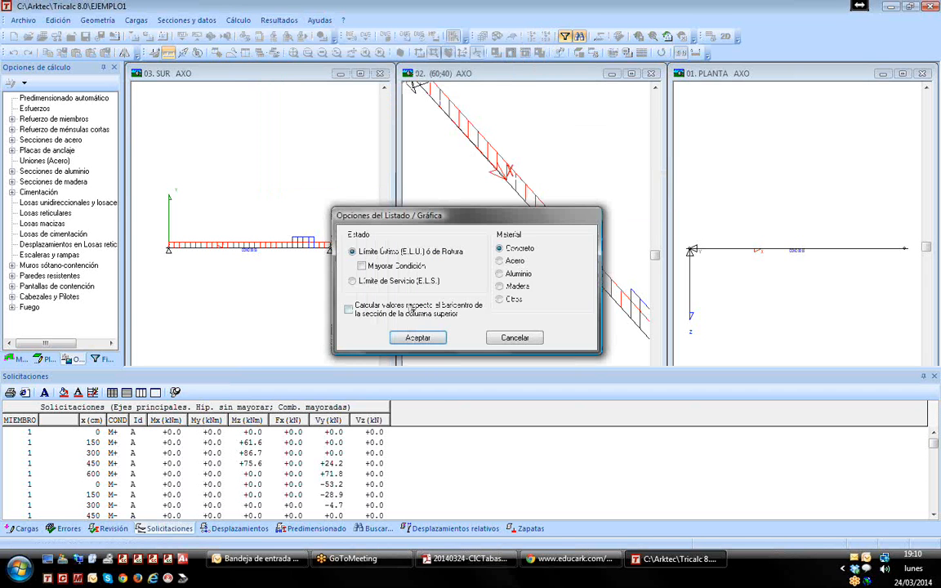
pyautogui.click(417, 337)
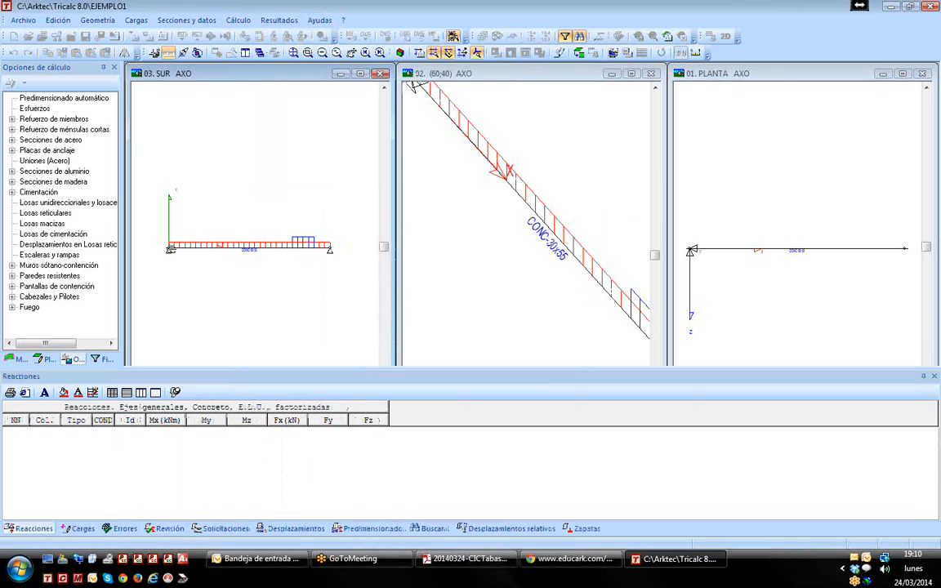
pyautogui.click(168, 247)
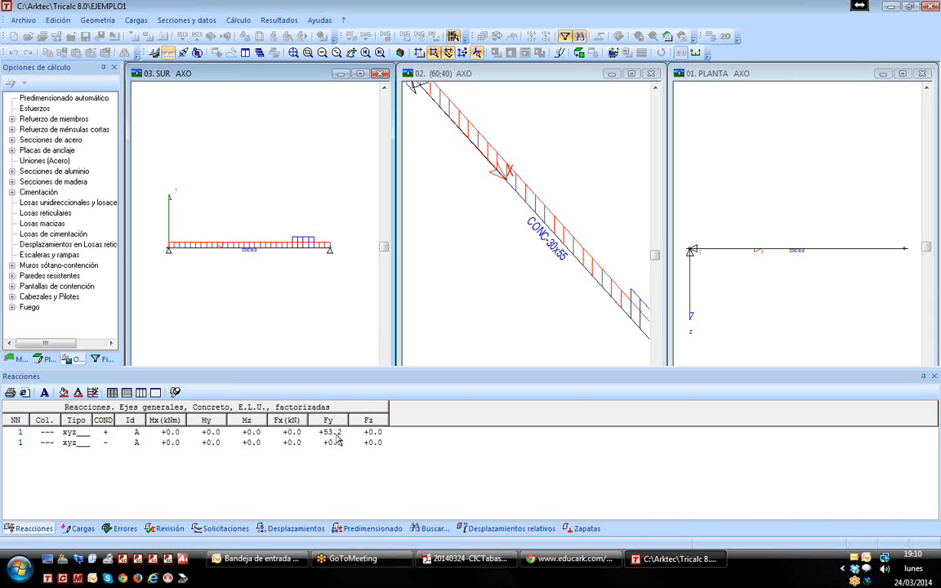
pyautogui.click(328, 248)
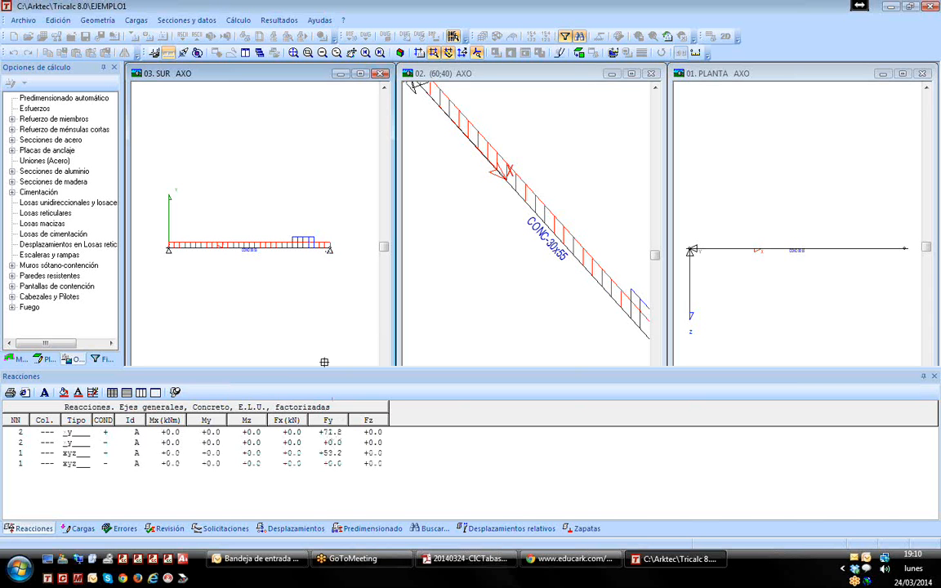
# Step: Compare the Fy reactions at both supports with the values given in the EJEMPLO1 manual in Chrome
pyautogui.click(327, 433)
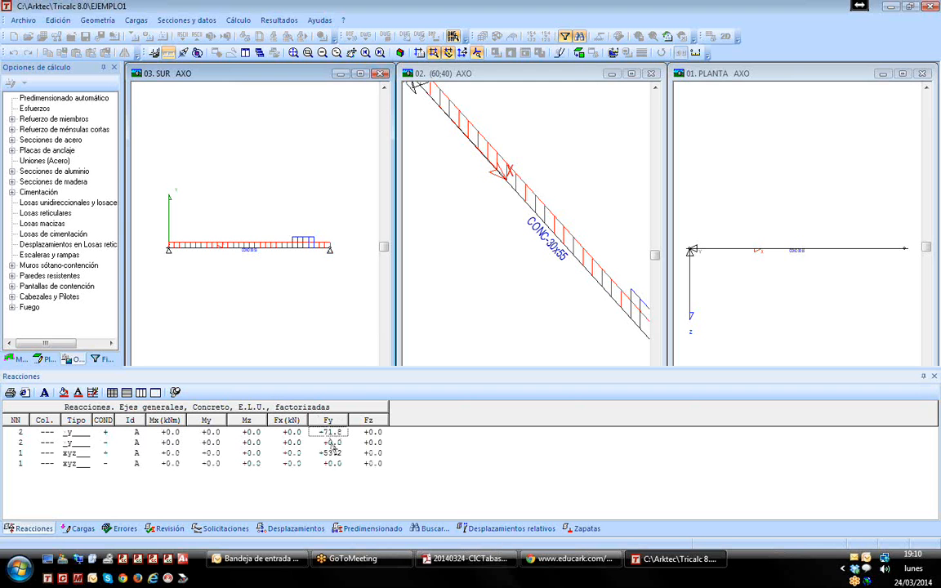
pyautogui.click(561, 558)
pyautogui.moveTo(457, 441); pyautogui.dragTo(494, 441)
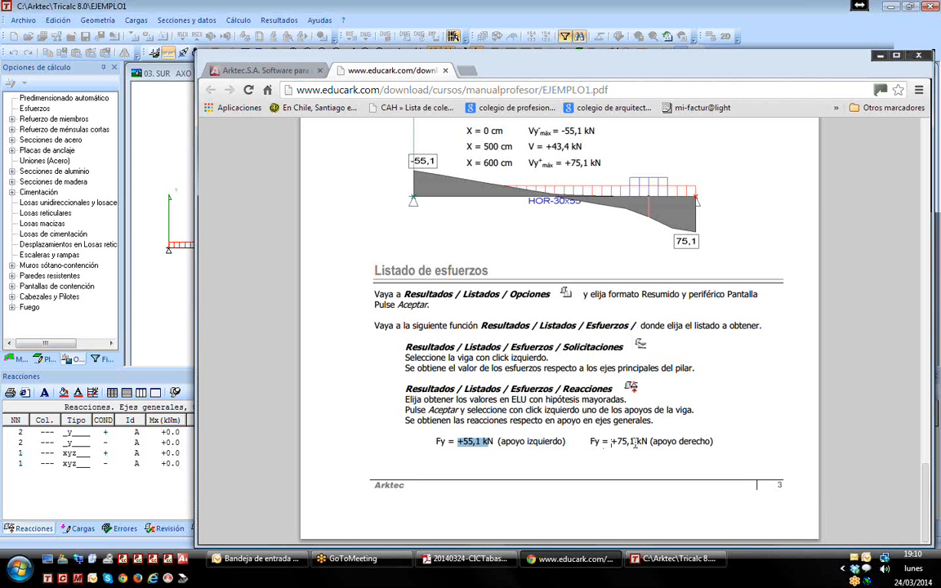
pyautogui.moveTo(603, 440); pyautogui.dragTo(647, 441)
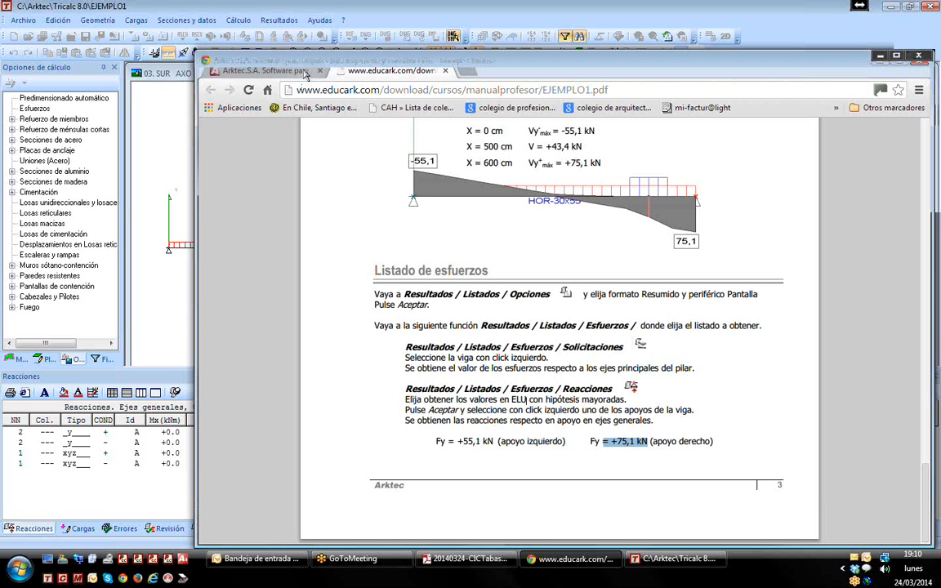
# Step: Close the EJEMPLO1 manual and open the PDF of Ejemplo 2 from the Arktec documentation page
pyautogui.click(303, 71)
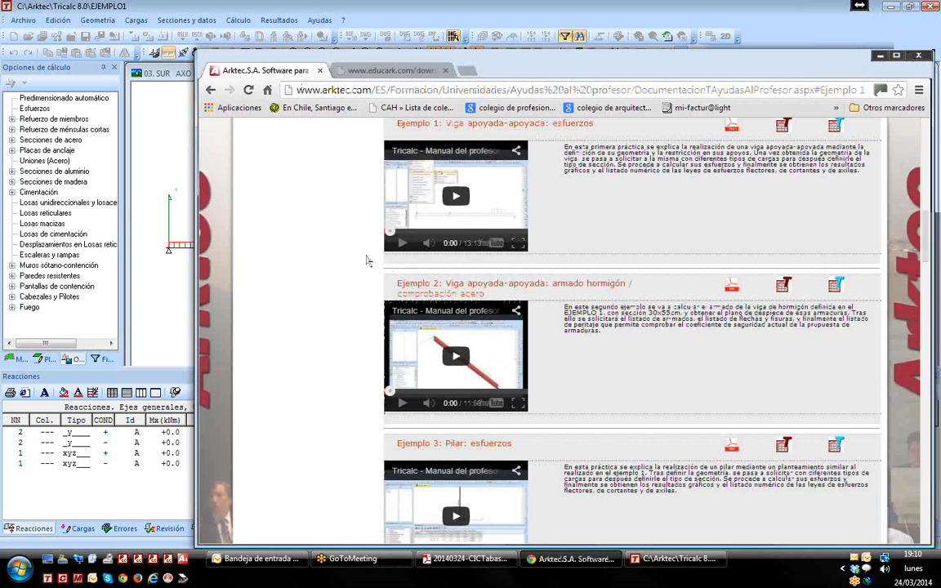
pyautogui.click(660, 561)
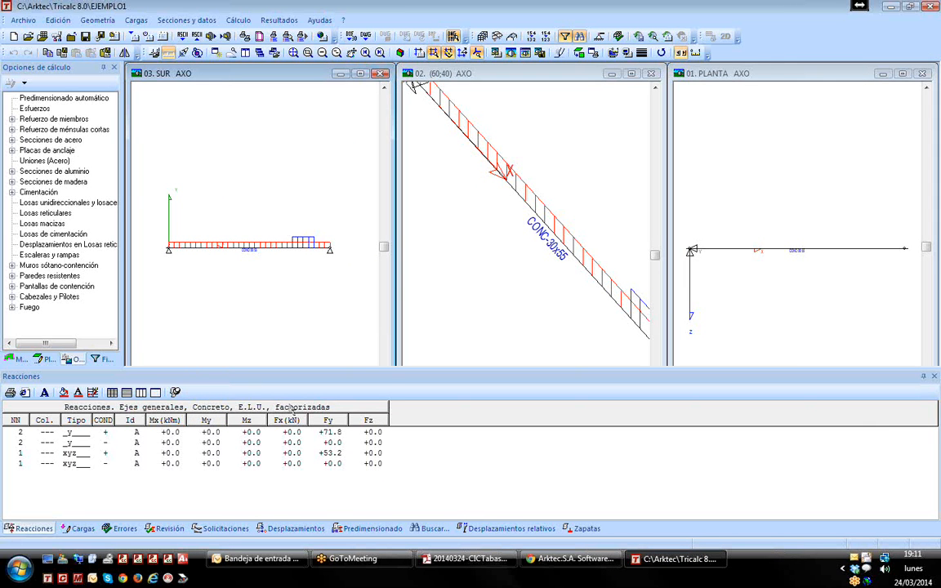
pyautogui.click(578, 552)
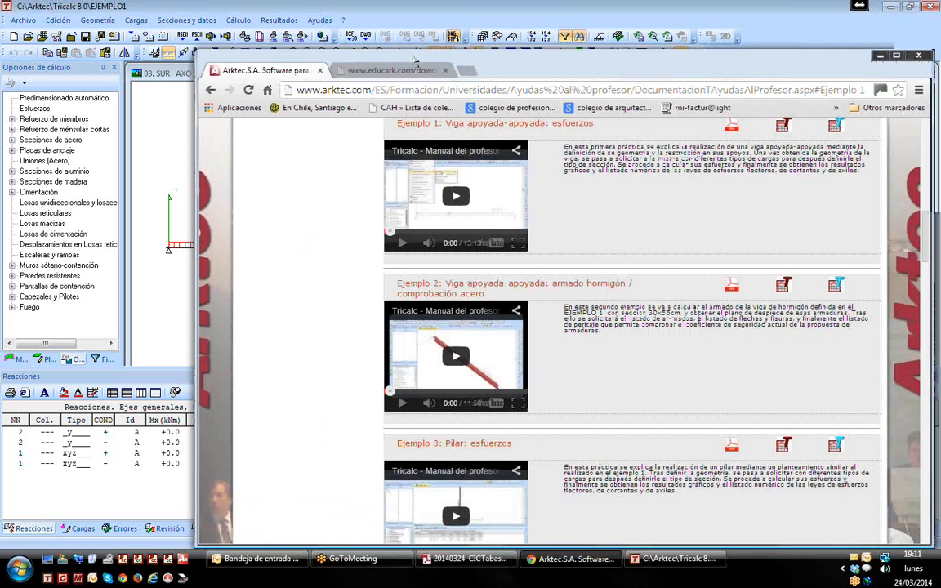
pyautogui.click(410, 72)
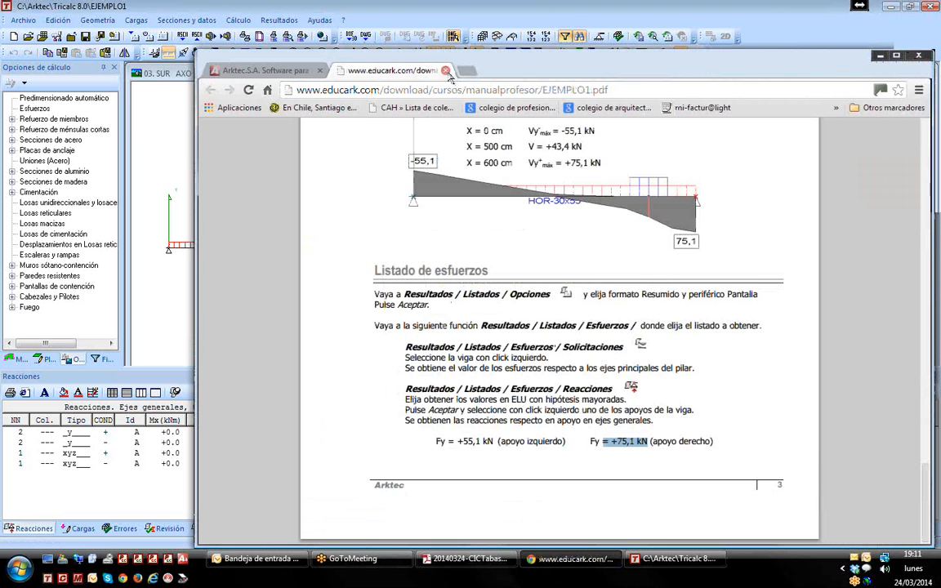
pyautogui.hotkey('ctrl', 'w')
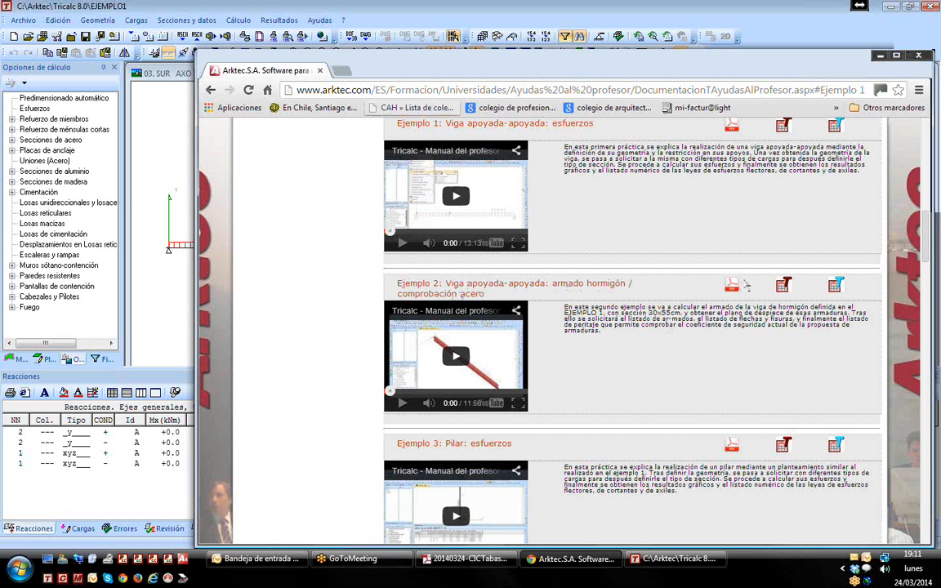
pyautogui.click(696, 302)
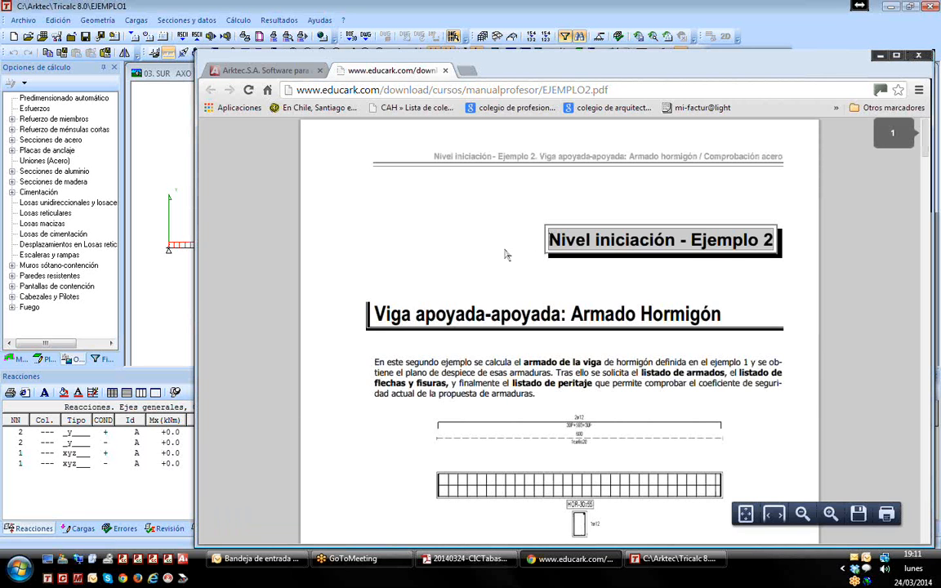
# Step: Read the Ejemplo 2 introduction and its instructions for opening EJEMPLO 1 and showing section names and loads
pyautogui.scroll(-2, 504, 258)
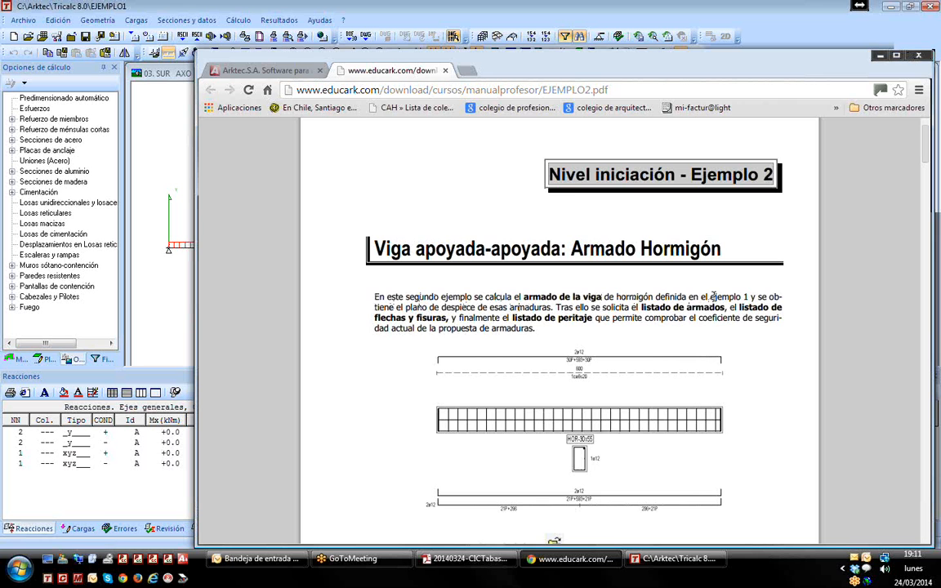
pyautogui.scroll(-1, 724, 302)
pyautogui.moveTo(711, 232); pyautogui.dragTo(749, 231)
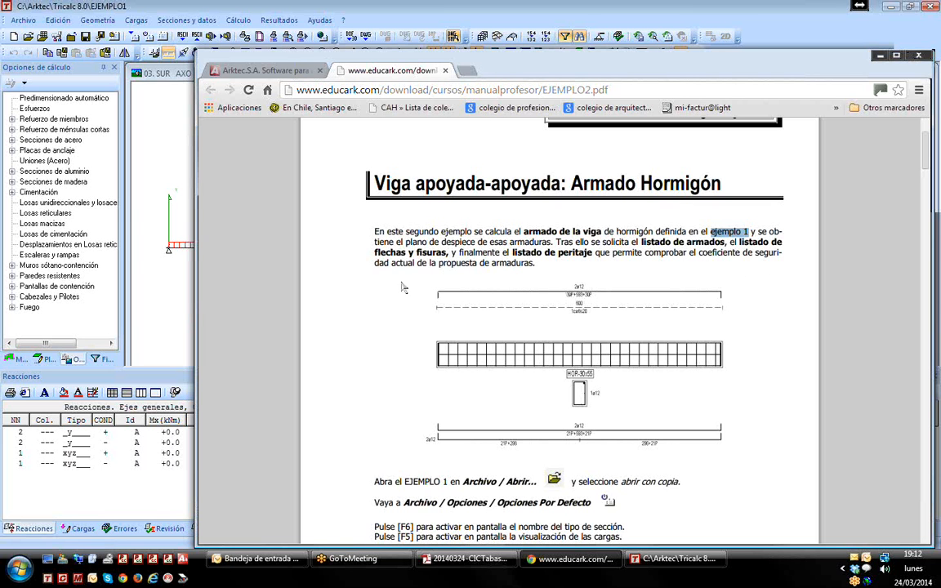
pyautogui.doubleClick(512, 263)
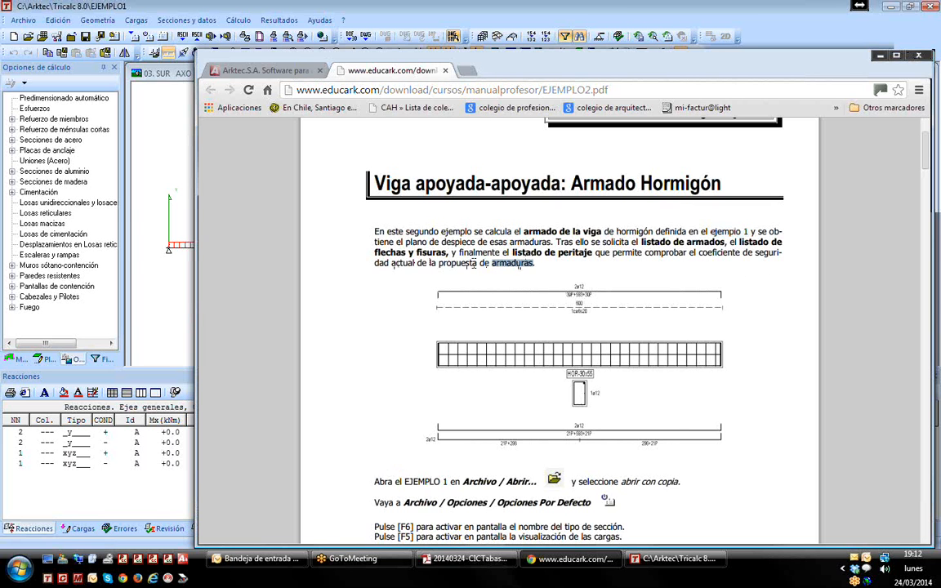
pyautogui.moveTo(471, 263); pyautogui.dragTo(469, 283)
pyautogui.scroll(-2, 468, 283)
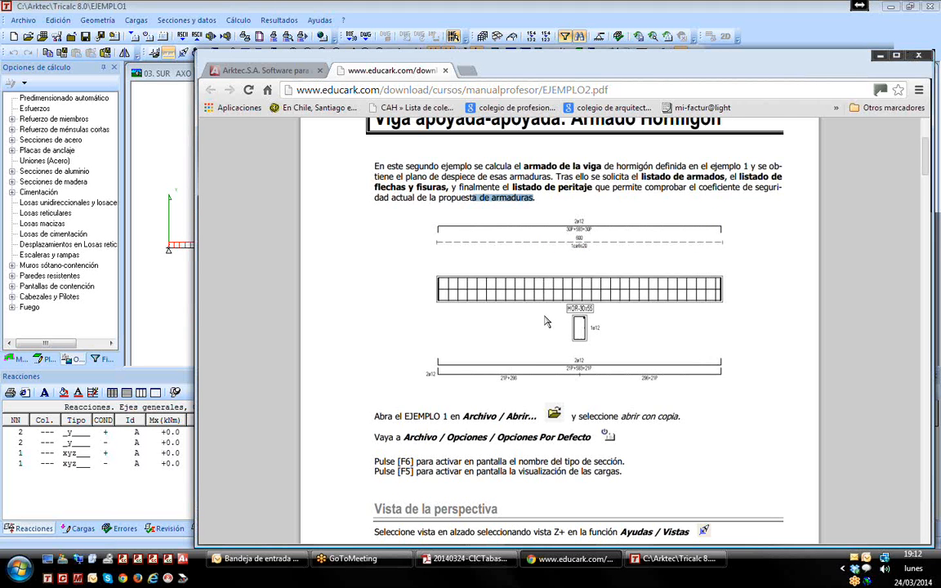
pyautogui.scroll(-4, 547, 322)
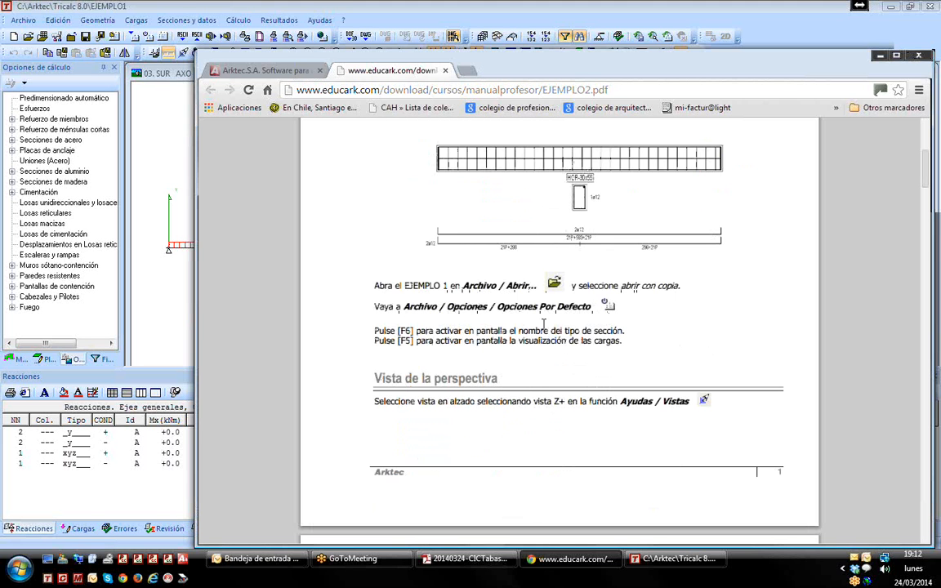
pyautogui.doubleClick(609, 331)
pyautogui.doubleClick(606, 340)
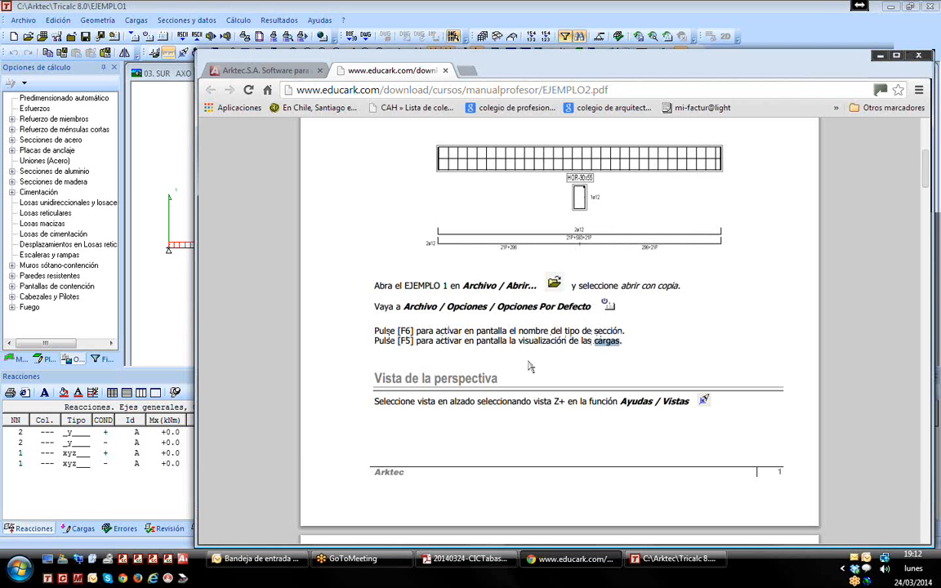
# Step: Read the manual's sections on Vista de la perspectiva, Cálculo de esfuerzos and Cálculo armado, including the Calcular armado function
pyautogui.scroll(-3, 530, 366)
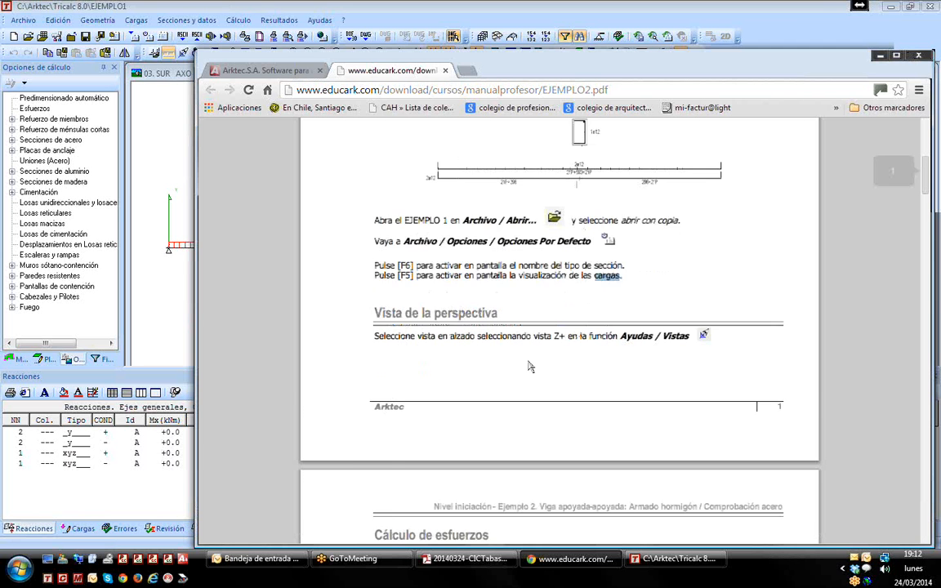
pyautogui.doubleClick(559, 270)
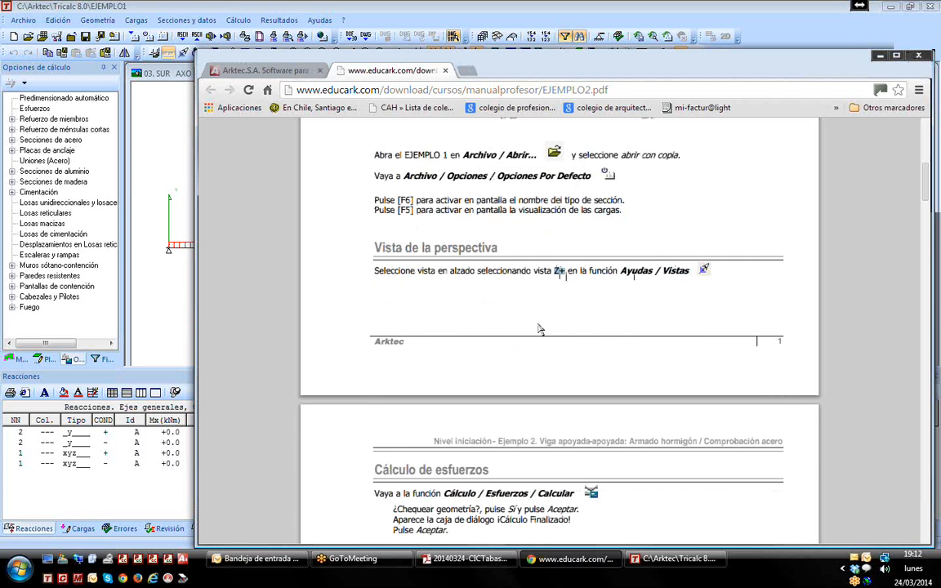
pyautogui.scroll(-3, 539, 329)
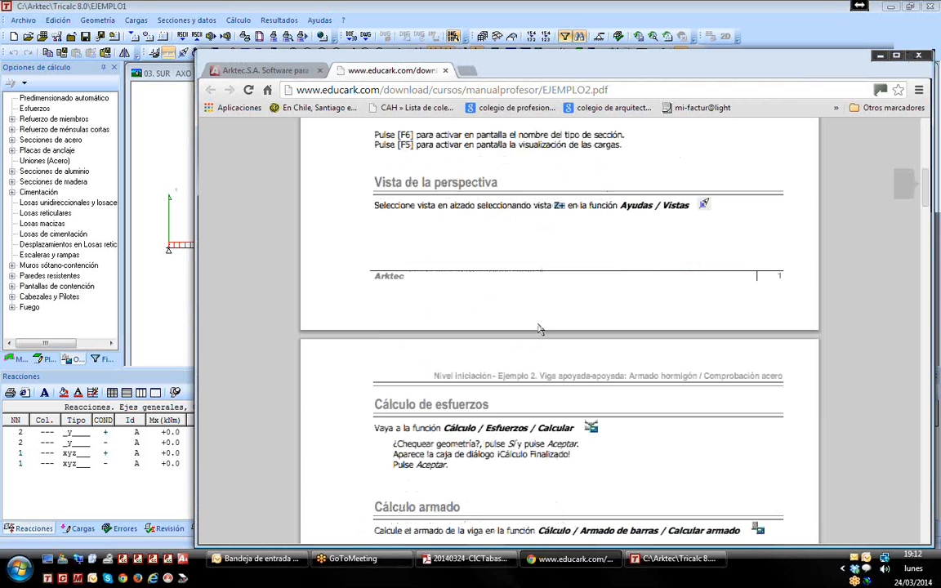
pyautogui.scroll(-2, 539, 330)
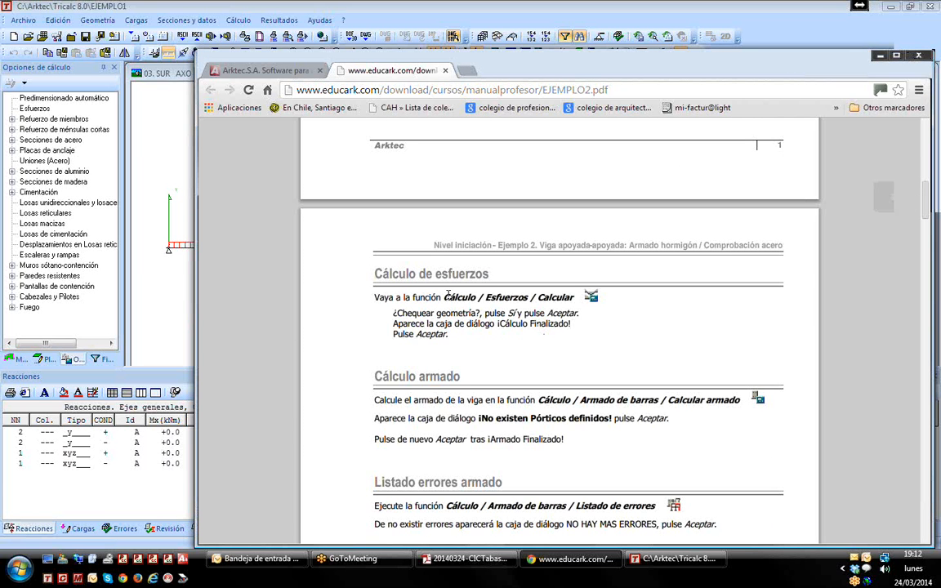
pyautogui.moveTo(444, 297); pyautogui.dragTo(574, 298)
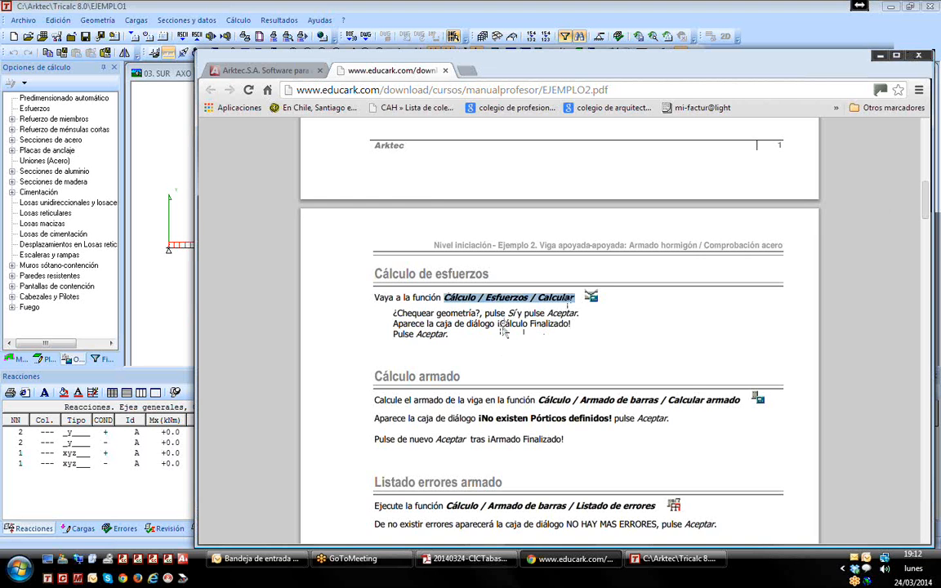
pyautogui.scroll(-2, 504, 331)
pyautogui.scroll(-2, 504, 329)
pyautogui.moveTo(374, 244); pyautogui.dragTo(460, 246)
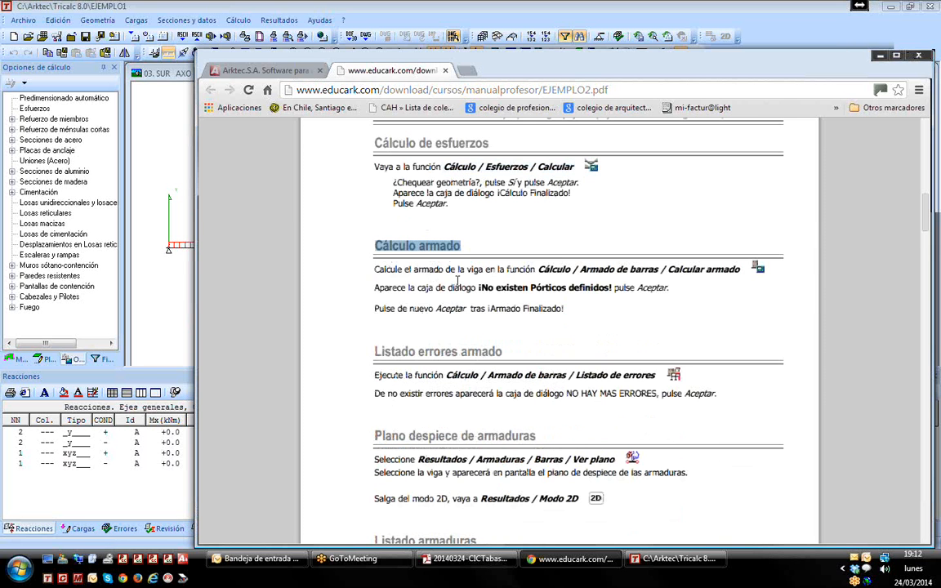
pyautogui.scroll(-2, 460, 286)
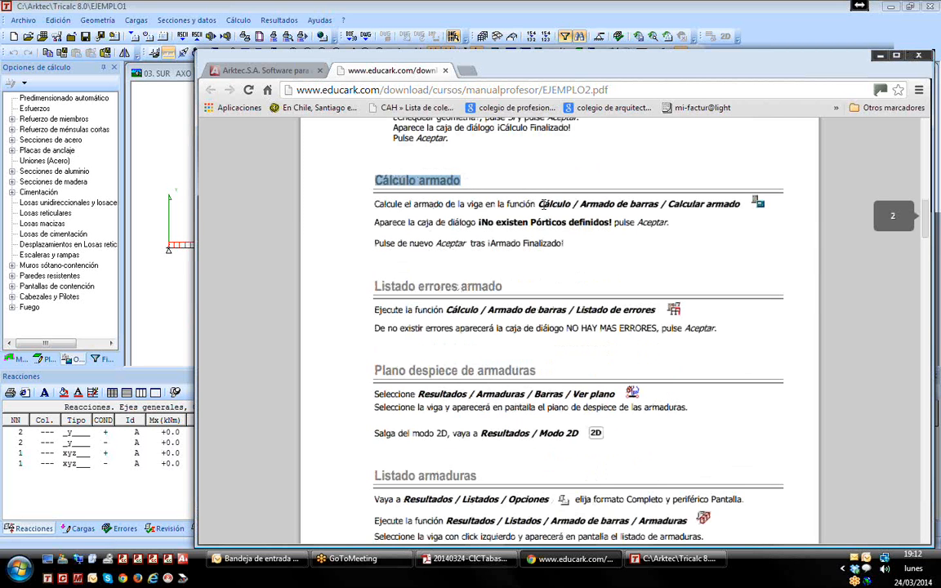
pyautogui.moveTo(538, 205); pyautogui.dragTo(731, 208)
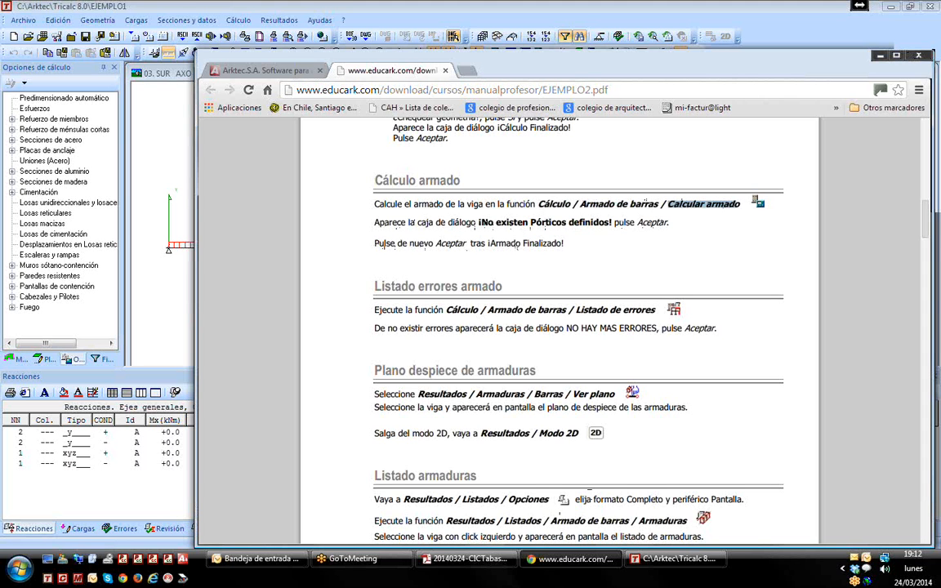
# Step: Switch to Tricalc and calculate the beam's member reinforcement, accepting that no frames are defined
pyautogui.click(661, 564)
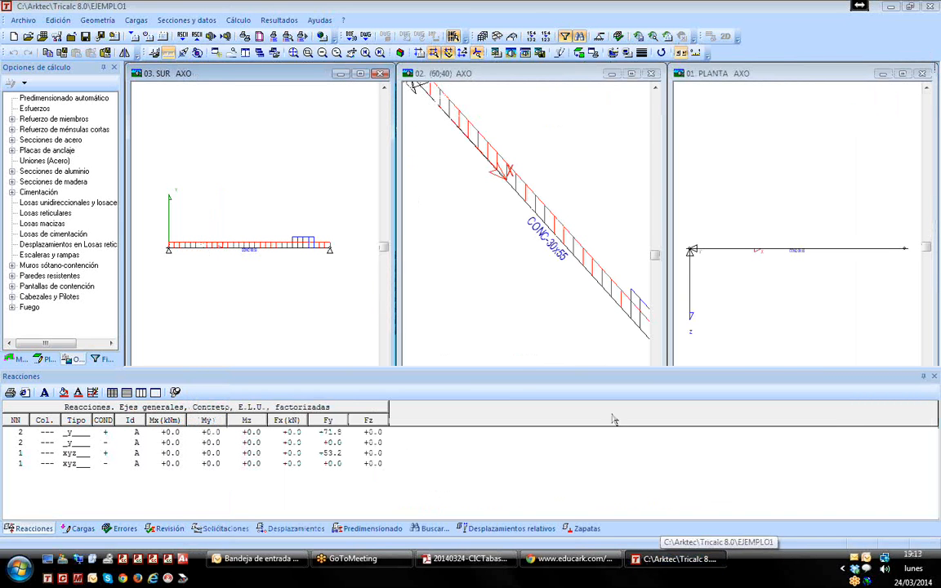
pyautogui.click(237, 19)
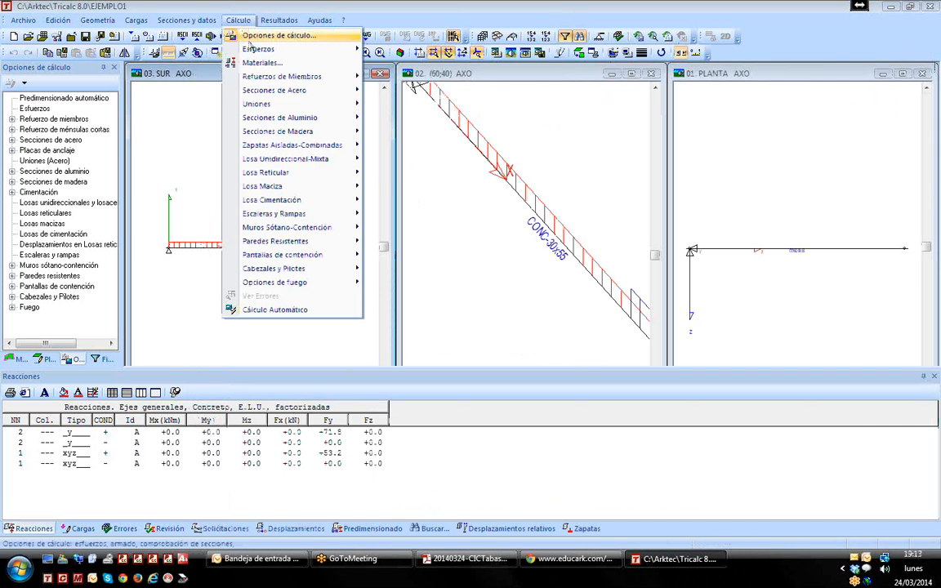
pyautogui.moveTo(329, 81)
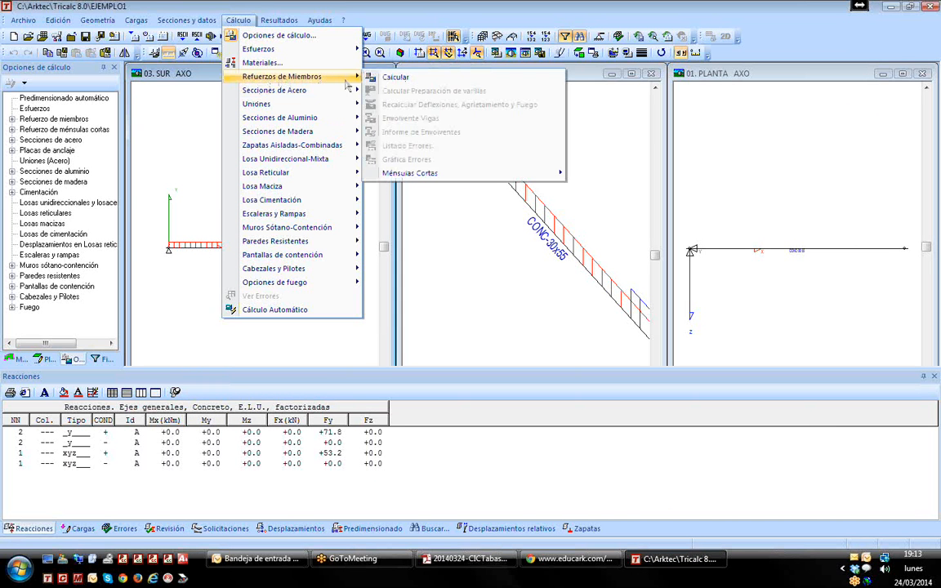
pyautogui.click(396, 77)
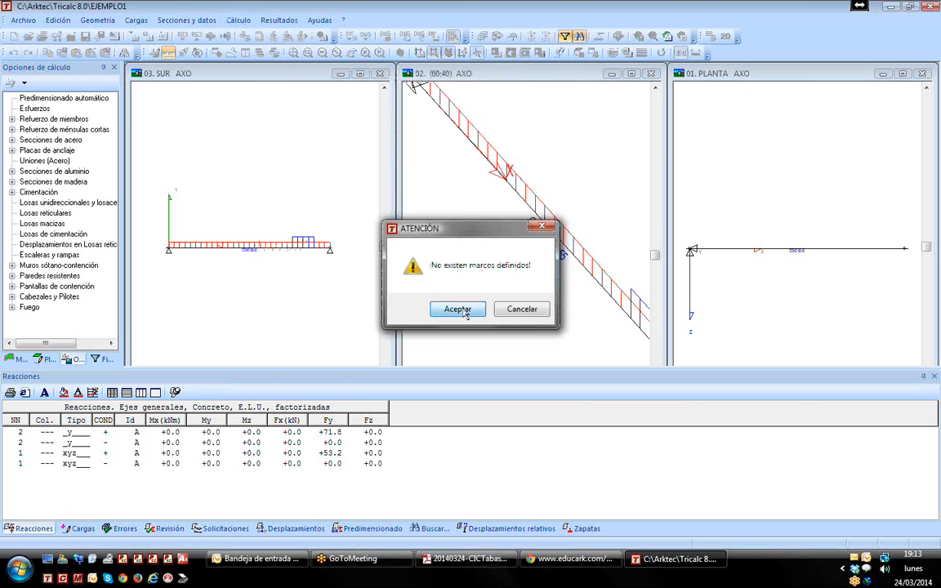
pyautogui.click(458, 310)
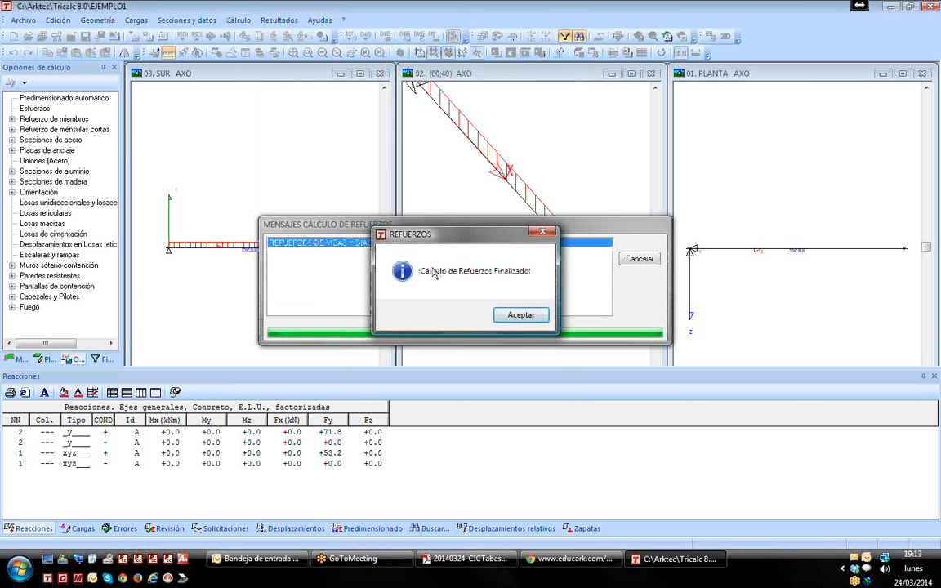
pyautogui.click(520, 315)
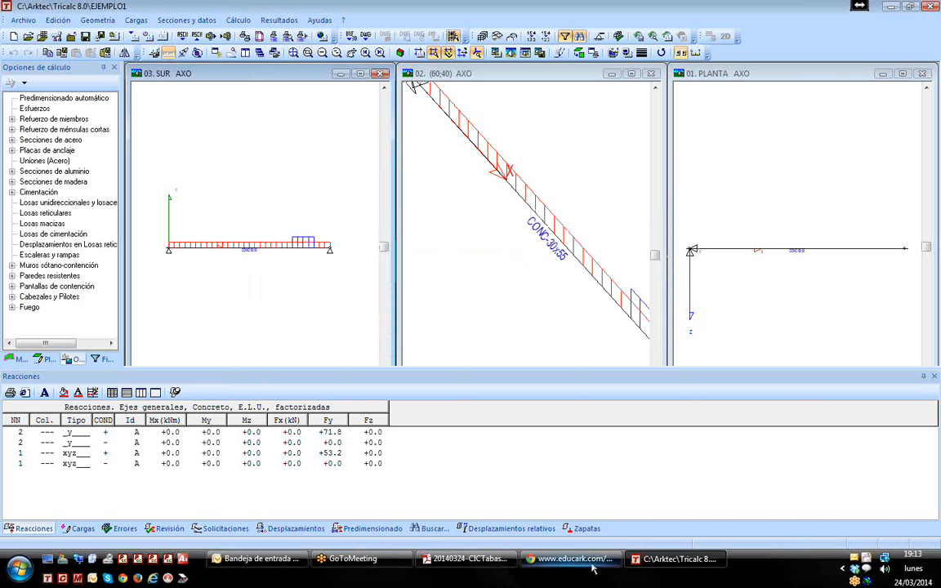
# Step: Consult the Listado errores armado section of the EJEMPLO2 manual in Chrome and run the member reinforcement error listing in Tricalc
pyautogui.click(594, 568)
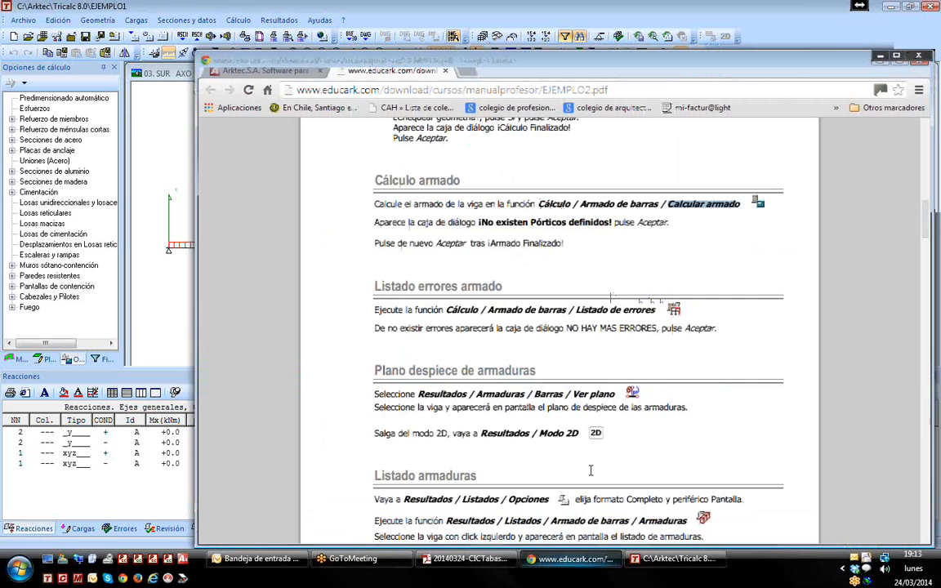
pyautogui.moveTo(575, 310); pyautogui.dragTo(655, 311)
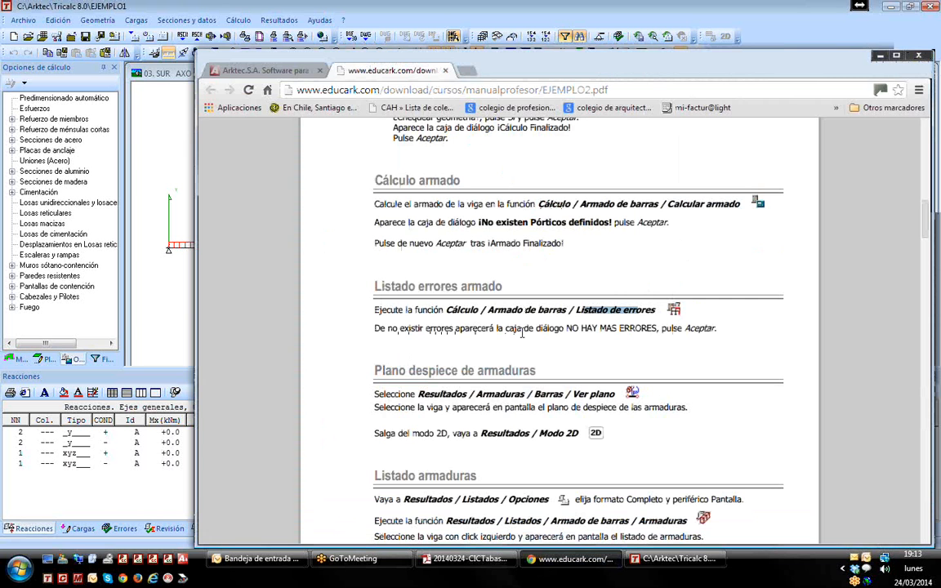
pyautogui.moveTo(566, 328); pyautogui.dragTo(657, 328)
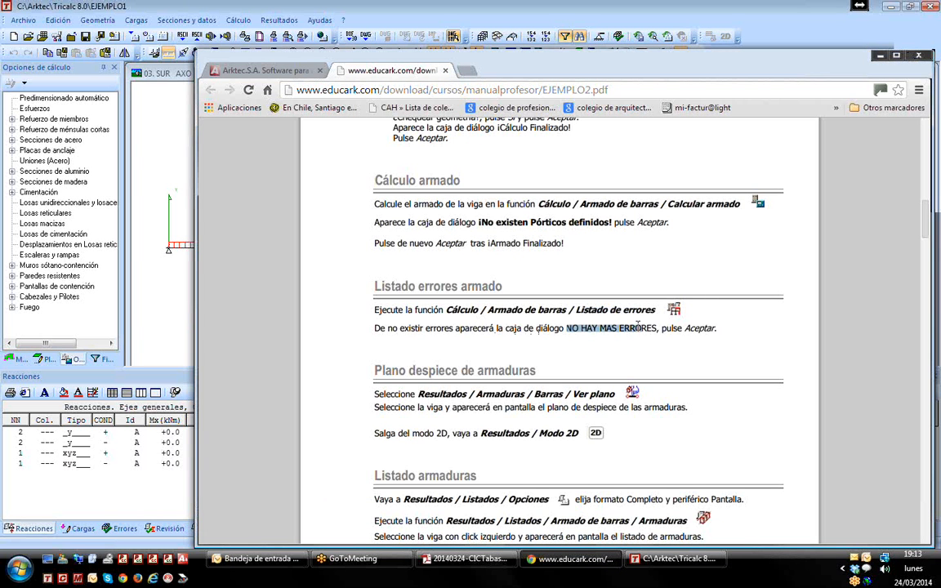
pyautogui.click(663, 560)
pyautogui.click(238, 20)
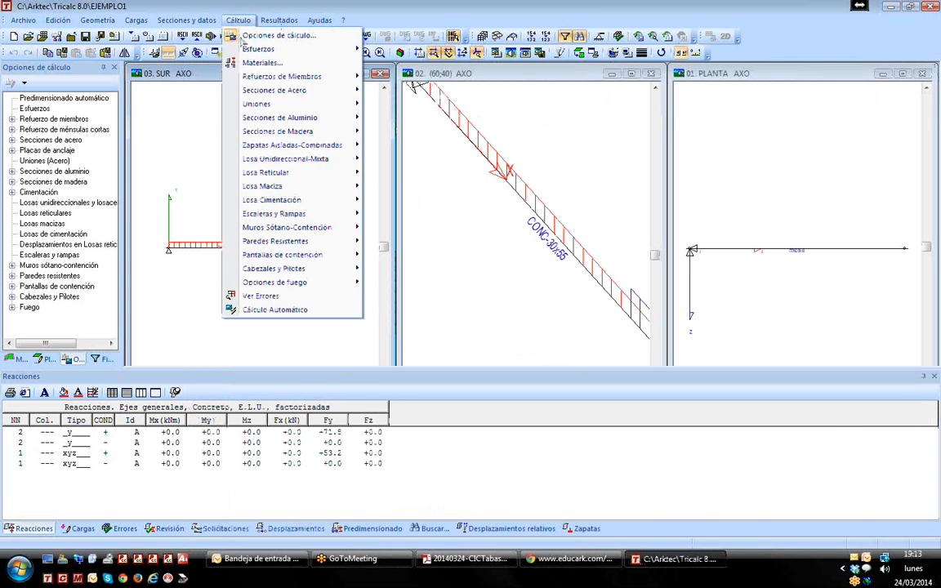
pyautogui.moveTo(326, 77)
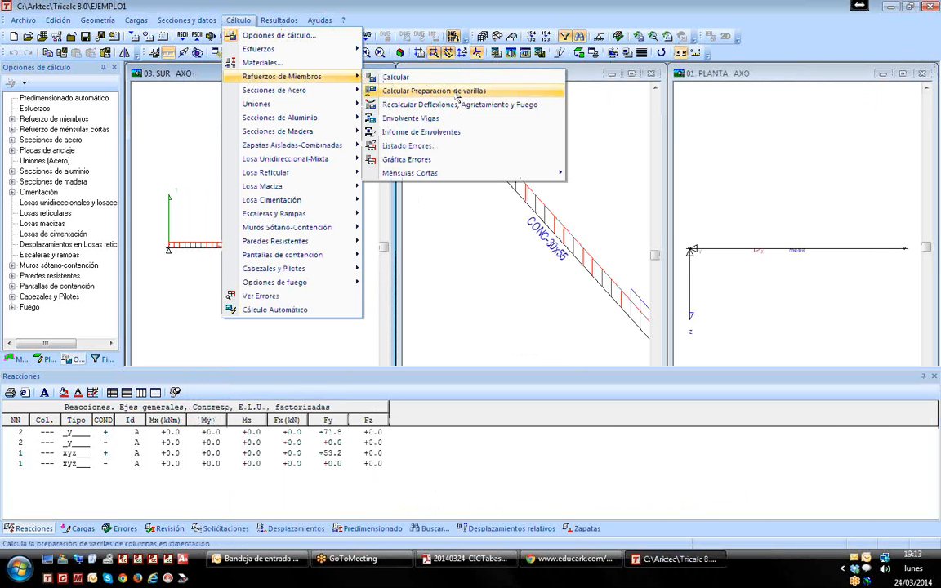
pyautogui.click(453, 146)
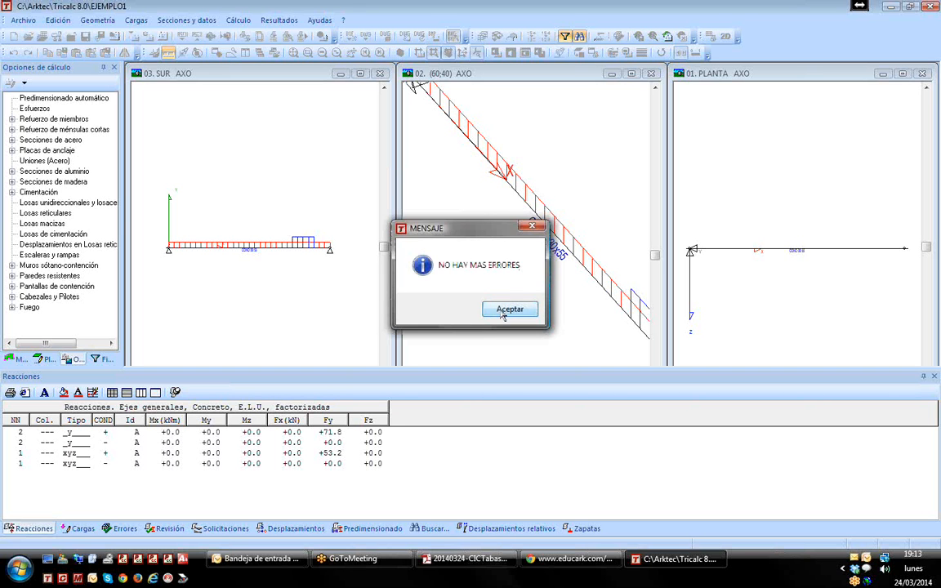
# Step: Close the error listing message and read the Plano despiece de armaduras section of the EJEMPLO2 manual in Chrome
pyautogui.click(503, 311)
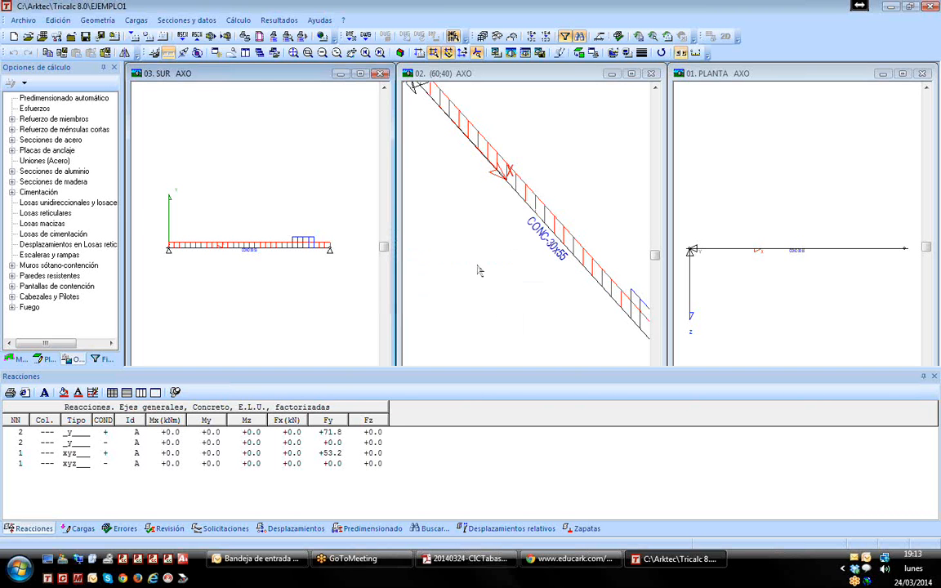
pyautogui.click(547, 560)
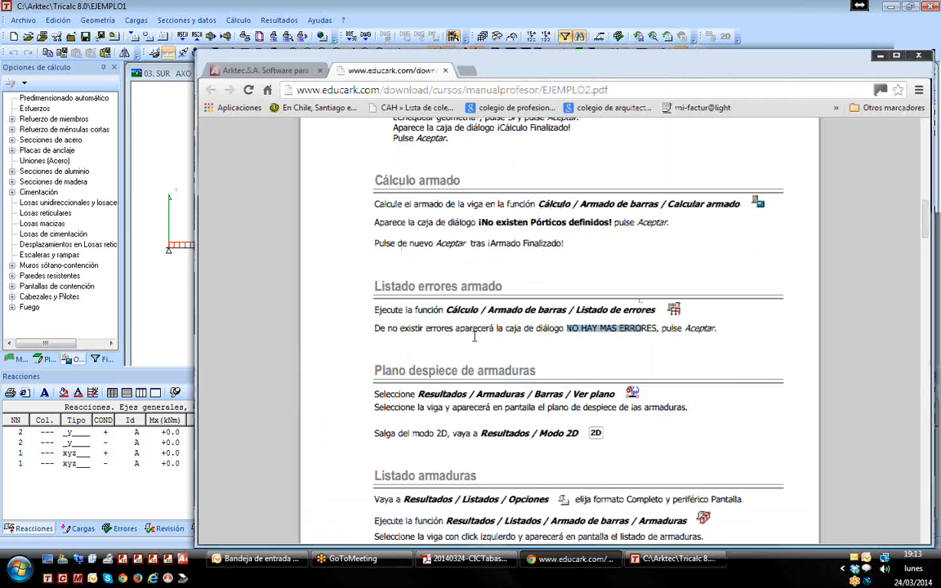
pyautogui.scroll(-2, 478, 343)
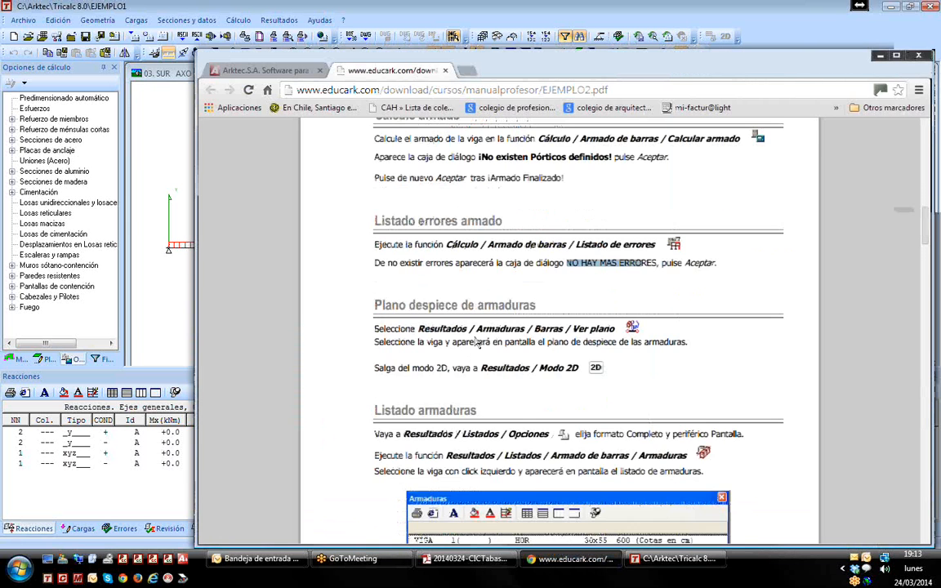
pyautogui.scroll(-1, 476, 338)
pyautogui.moveTo(536, 240); pyautogui.dragTo(375, 240)
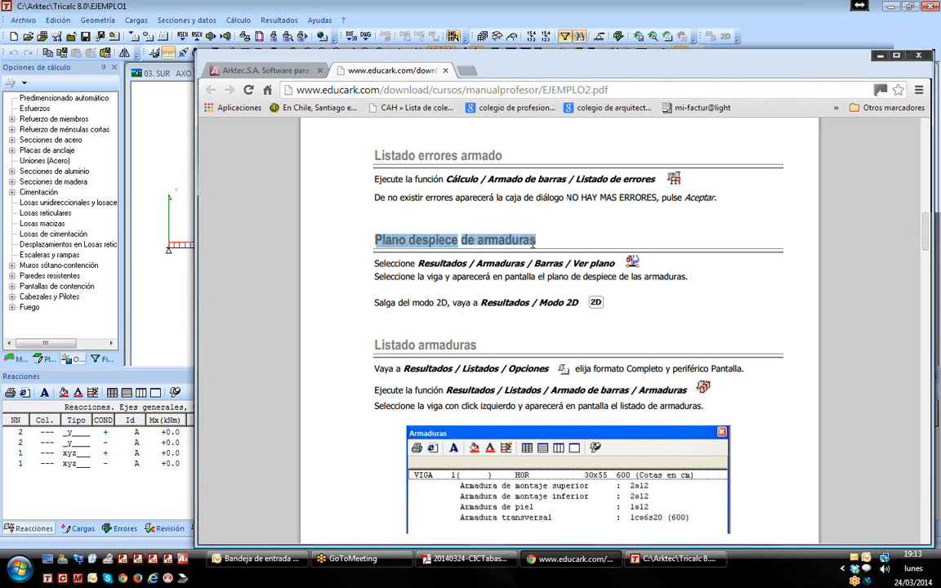
pyautogui.click(433, 264)
pyautogui.doubleClick(499, 264)
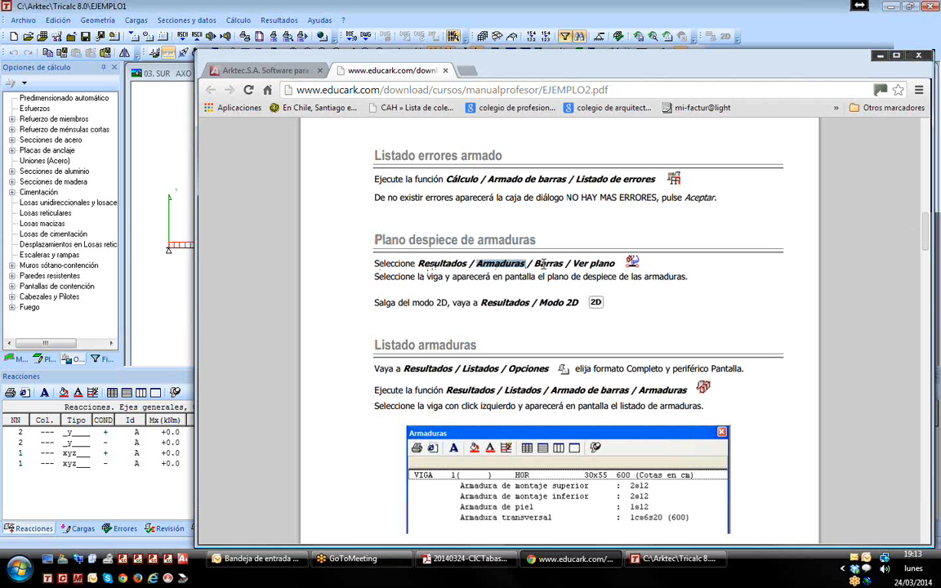
pyautogui.doubleClick(546, 263)
pyautogui.moveTo(572, 263); pyautogui.dragTo(615, 263)
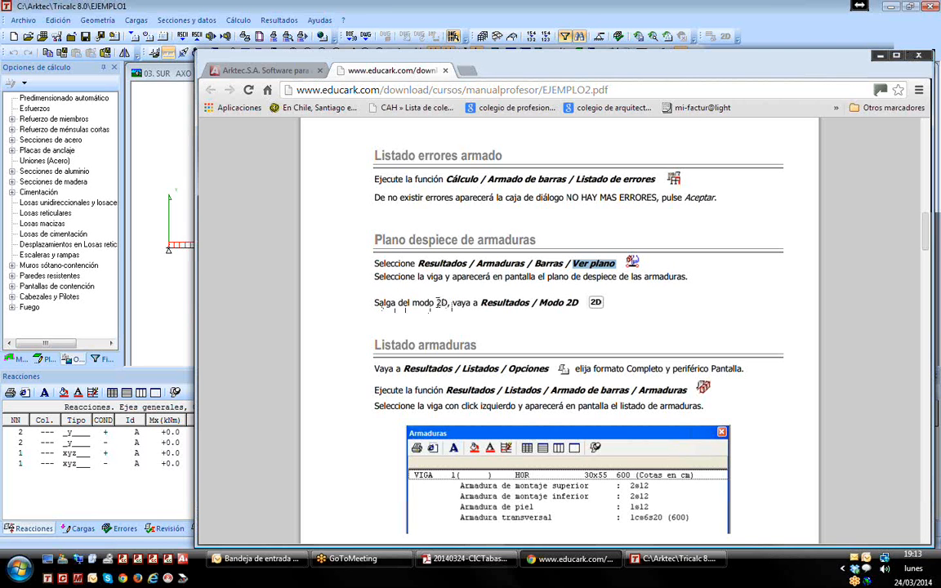
pyautogui.doubleClick(504, 302)
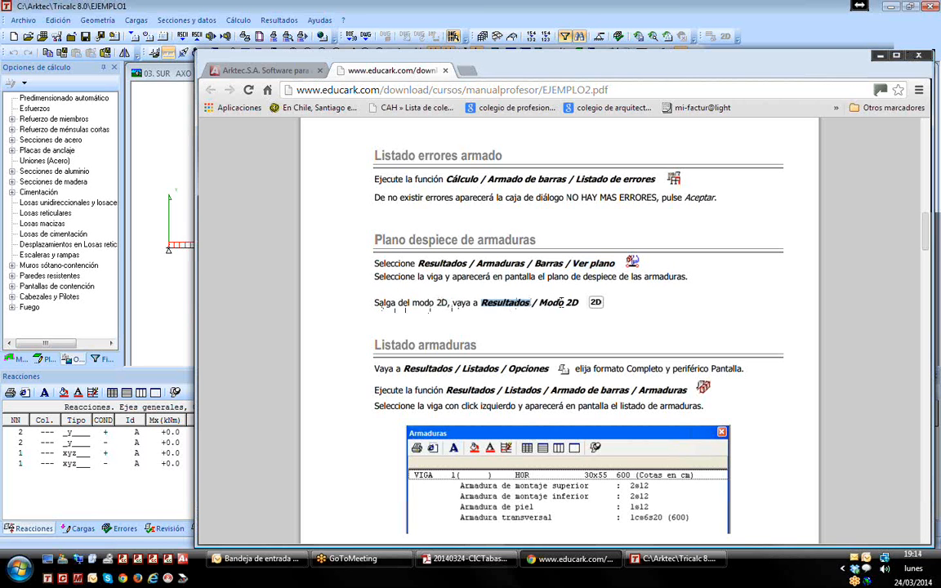
# Step: Switch to Tricalc and display the member reinforcement drawing of the CONC-30x55 beam with Ver Plano
pyautogui.click(649, 562)
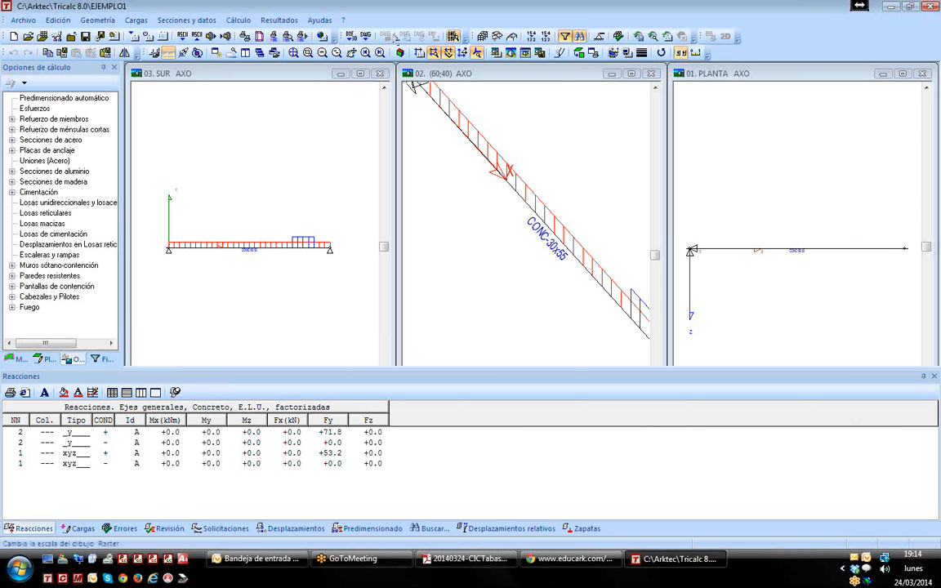
pyautogui.click(278, 19)
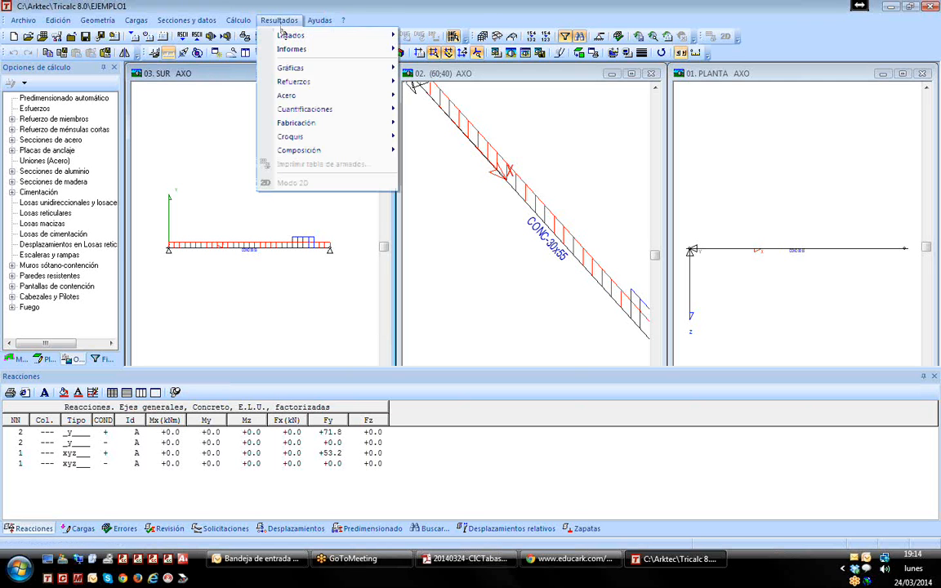
pyautogui.moveTo(267, 79)
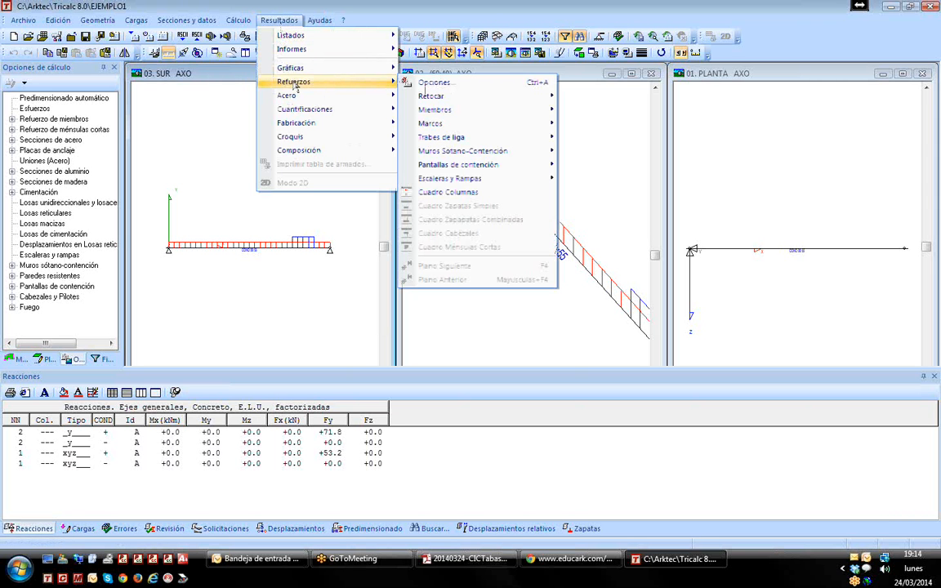
pyautogui.moveTo(471, 114)
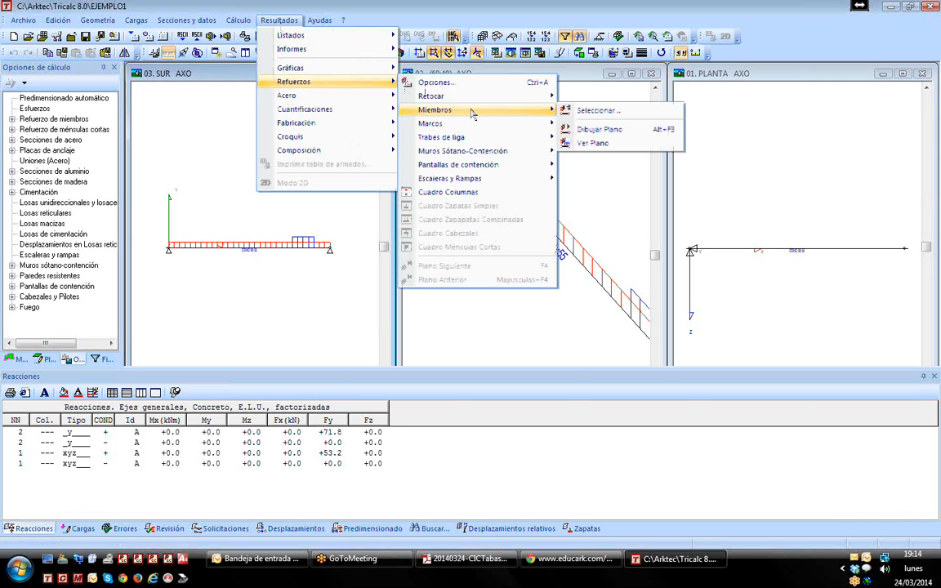
pyautogui.click(589, 147)
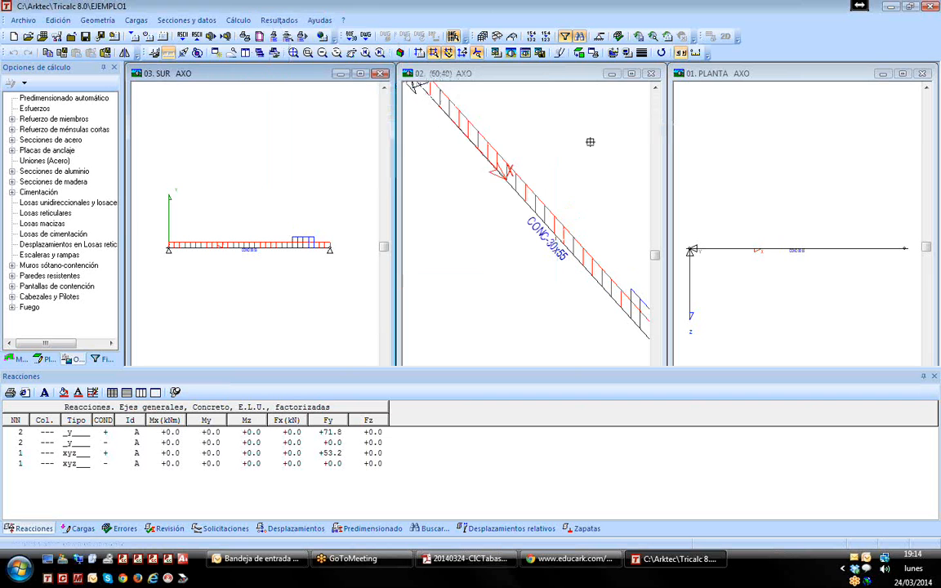
pyautogui.click(255, 247)
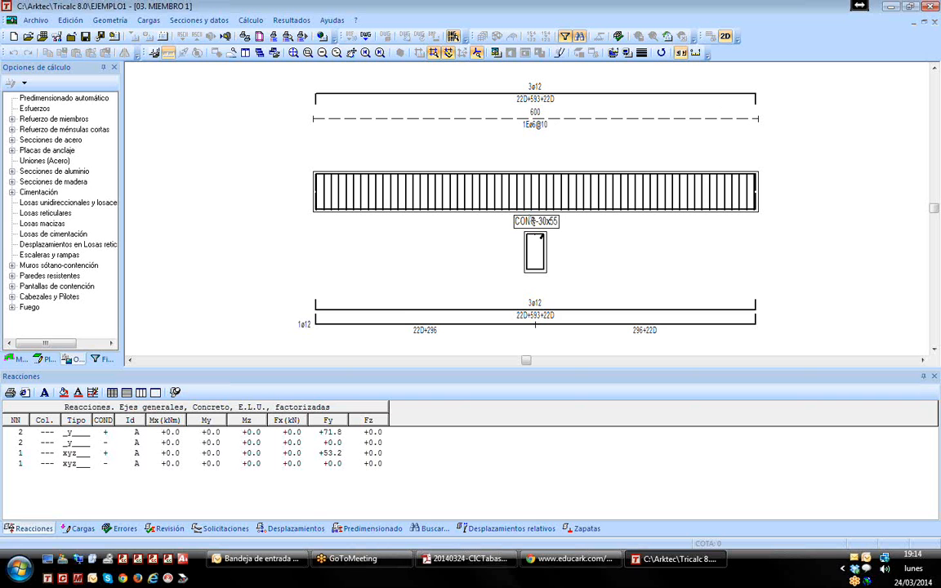
pyautogui.click(36, 21)
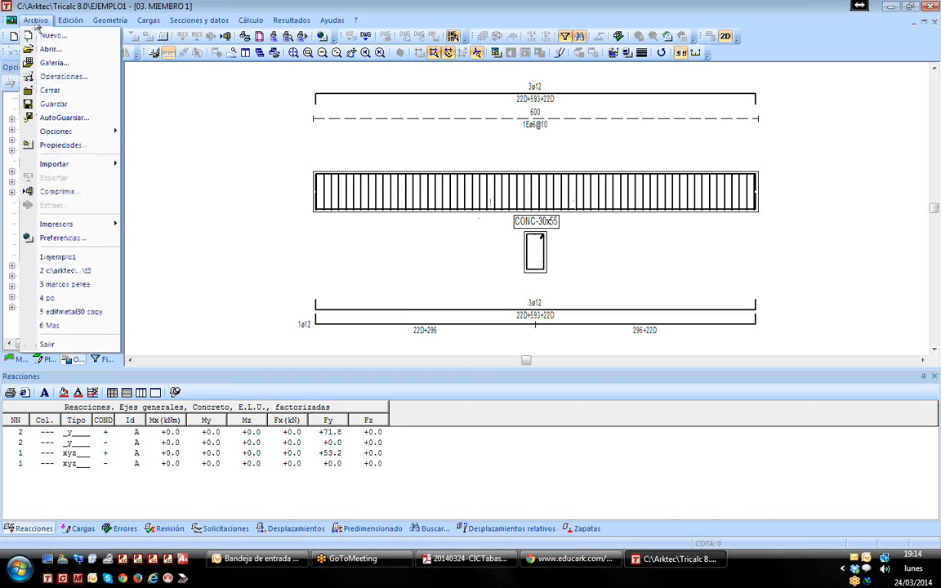
pyautogui.click(65, 143)
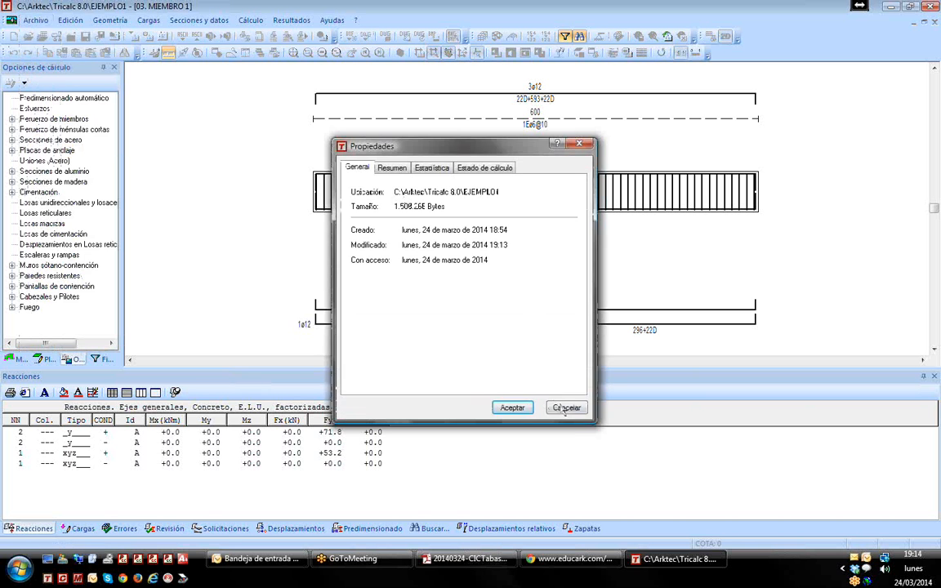
pyautogui.click(566, 408)
# Step: Set the reinforcement diameters in the preferences to the Pulgadas series, 1/4" to 1", accepting the loss of the member reinforcement results
pyautogui.click(36, 20)
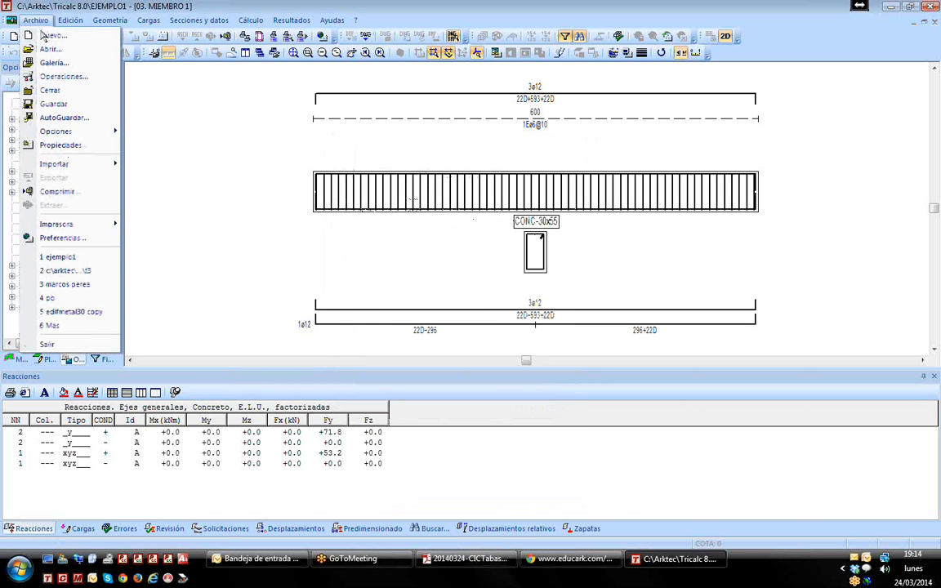
pyautogui.click(75, 237)
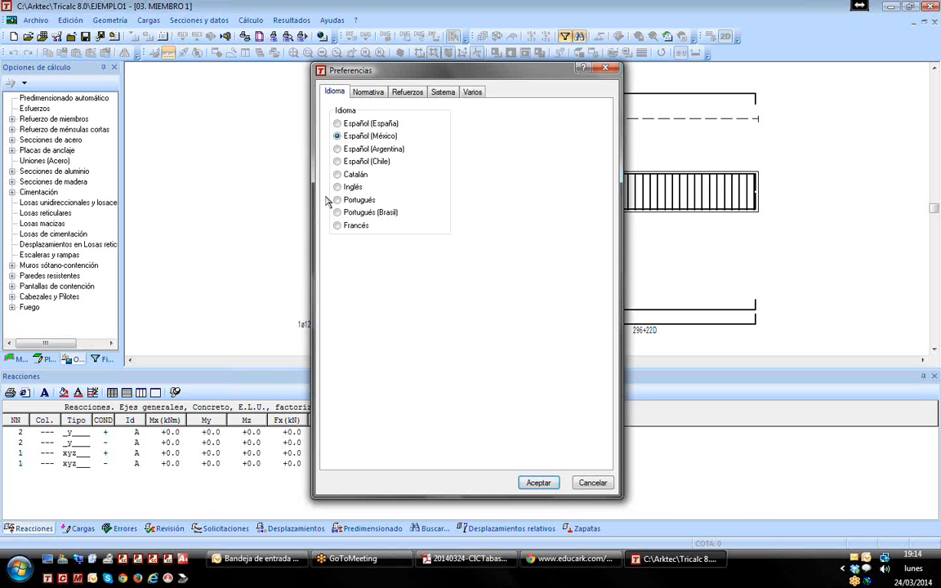
pyautogui.click(408, 93)
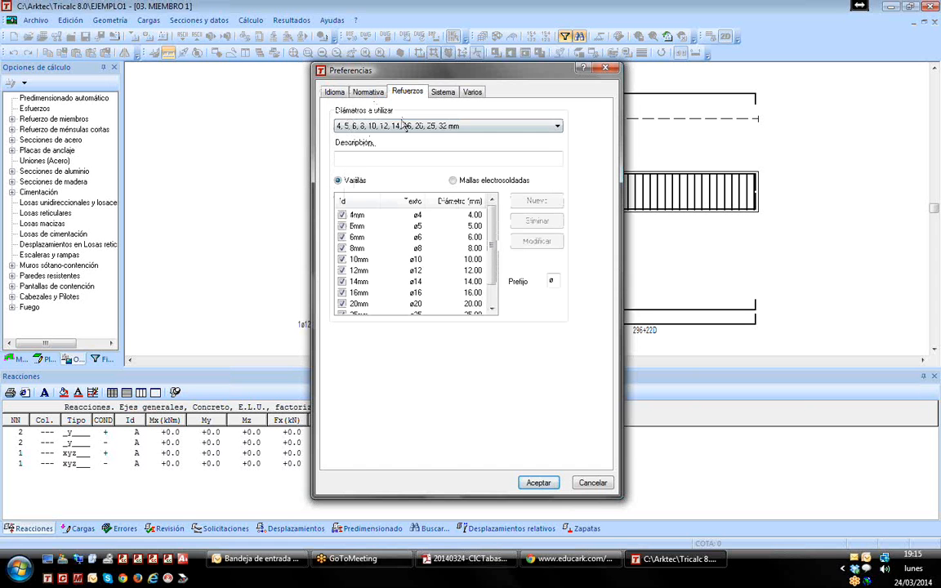
pyautogui.click(403, 128)
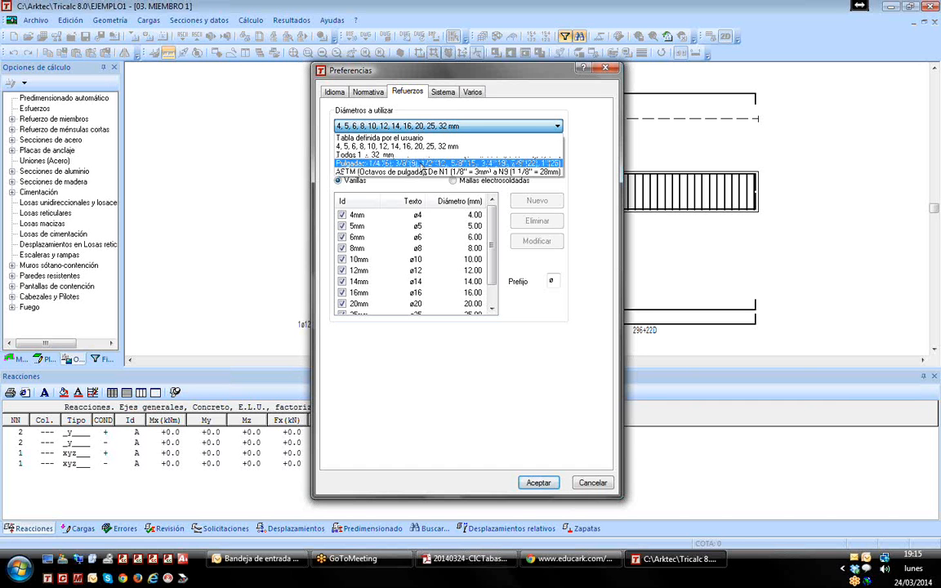
pyautogui.click(422, 164)
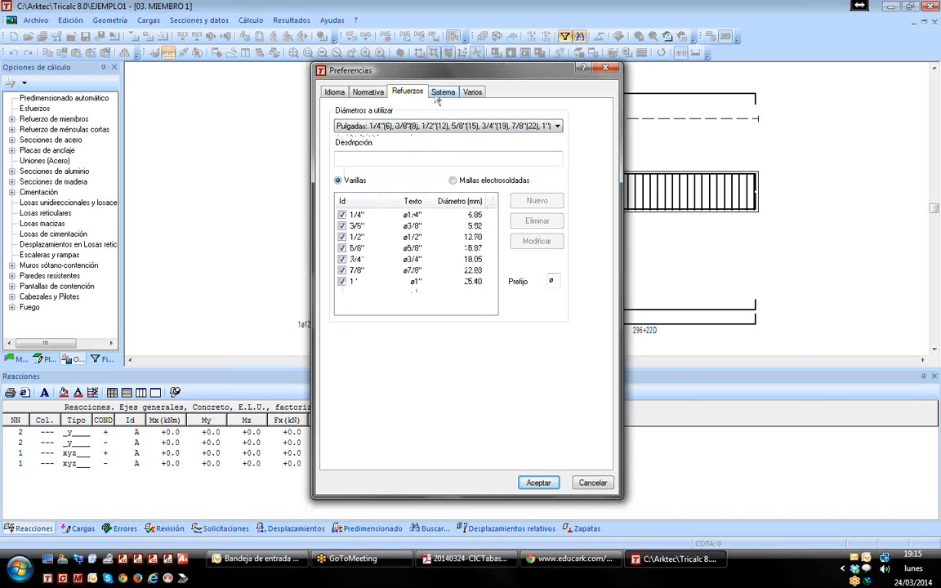
pyautogui.click(538, 483)
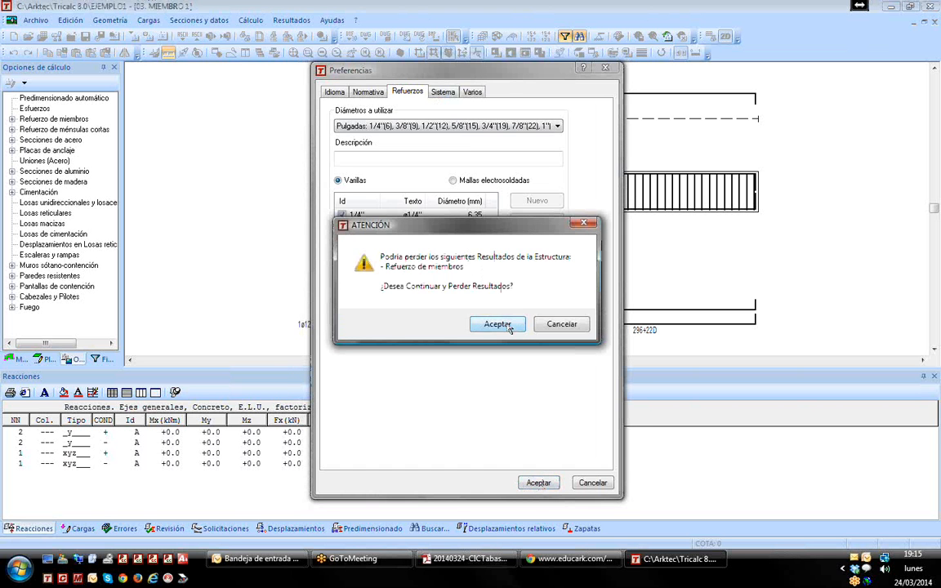
pyautogui.click(506, 324)
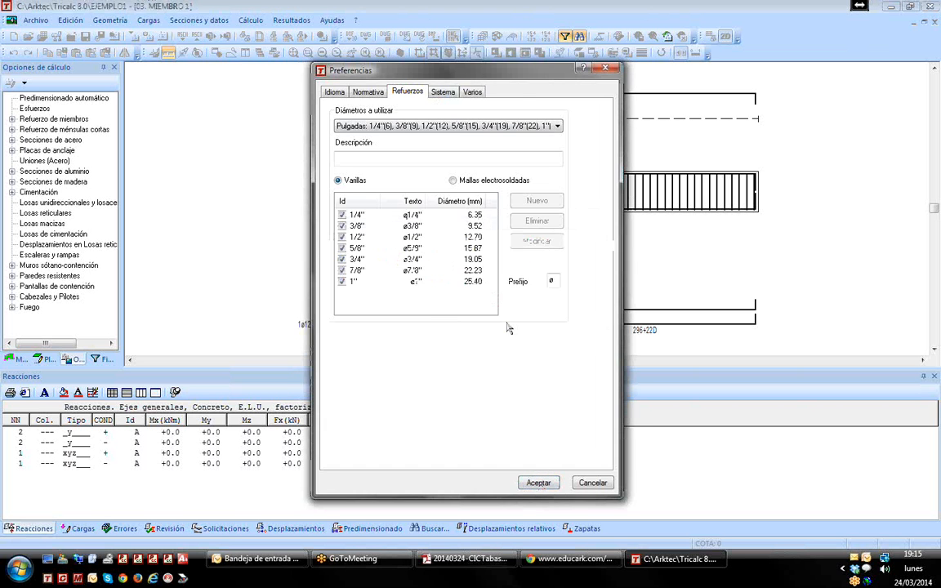
# Step: Recalculate the beam's member reinforcement with the inch bar diameters and accept the calculation messages
pyautogui.click(251, 20)
pyautogui.click(304, 146)
pyautogui.rightClick(309, 146)
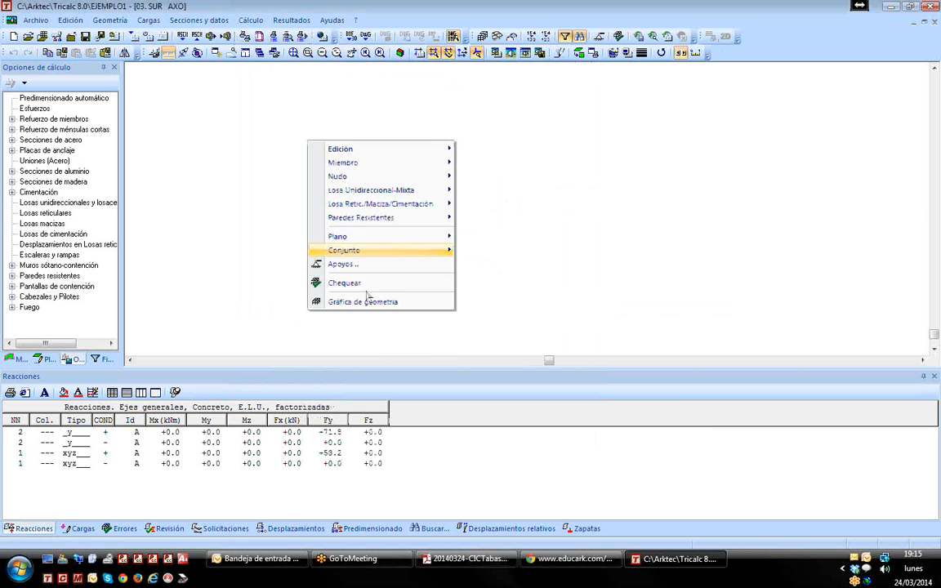
pyautogui.click(270, 112)
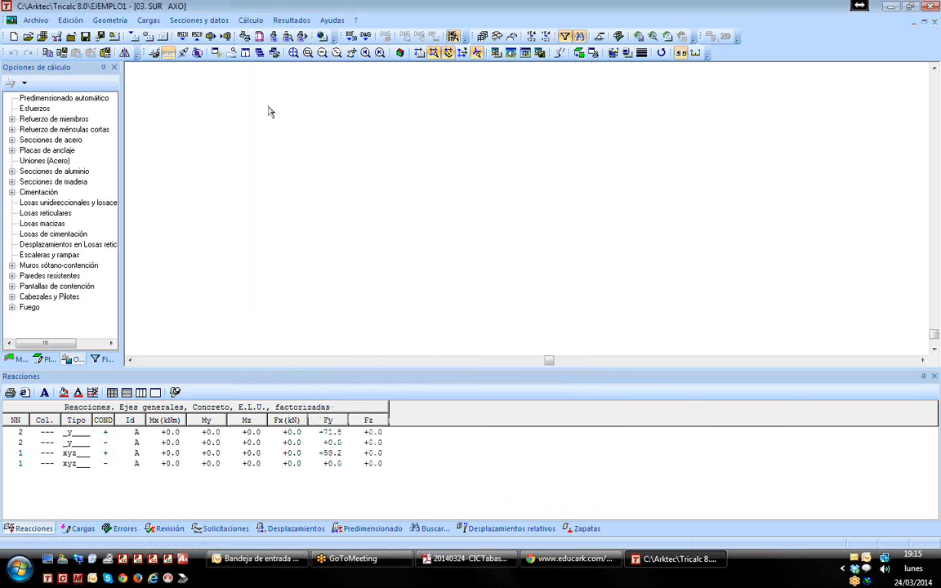
pyautogui.click(251, 20)
pyautogui.moveTo(360, 77)
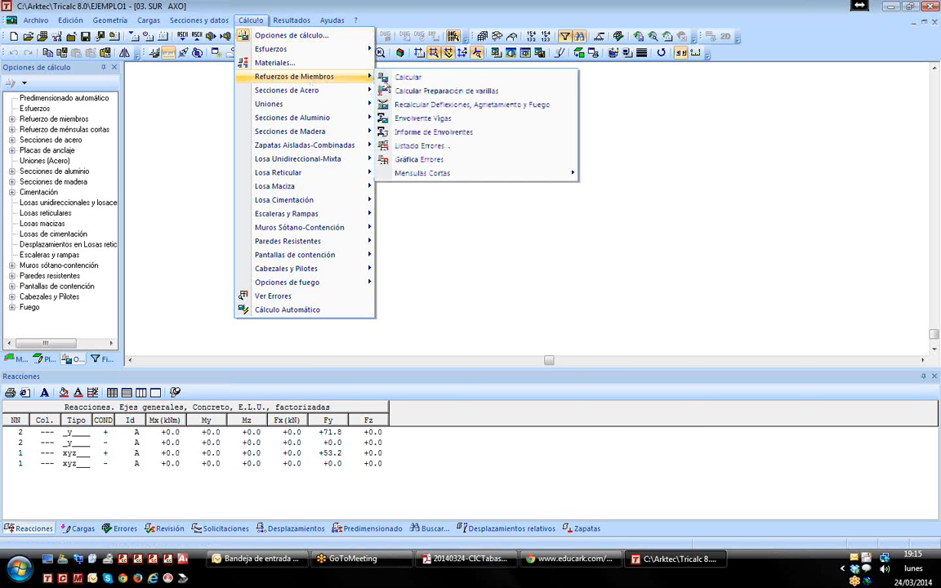
pyautogui.click(398, 78)
pyautogui.click(496, 316)
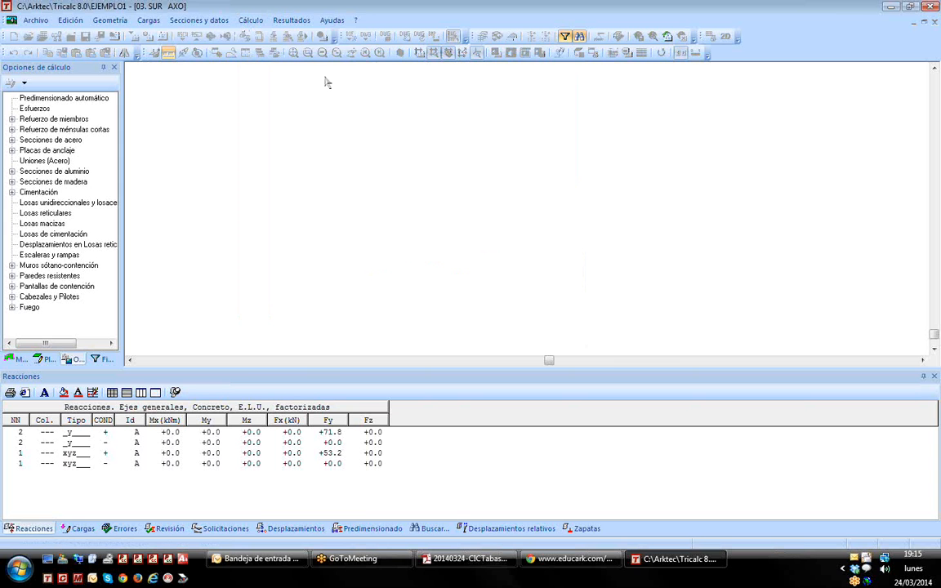
pyautogui.click(451, 367)
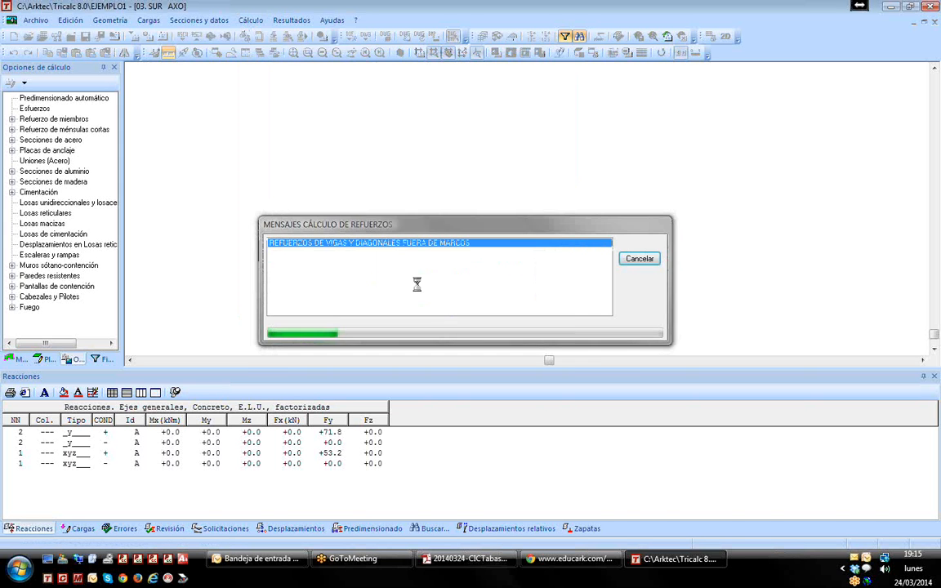
pyautogui.press('Return')
# Step: Display the recalculated reinforcement drawing of the CONC-30x55 beam from the SUR view
pyautogui.click(291, 20)
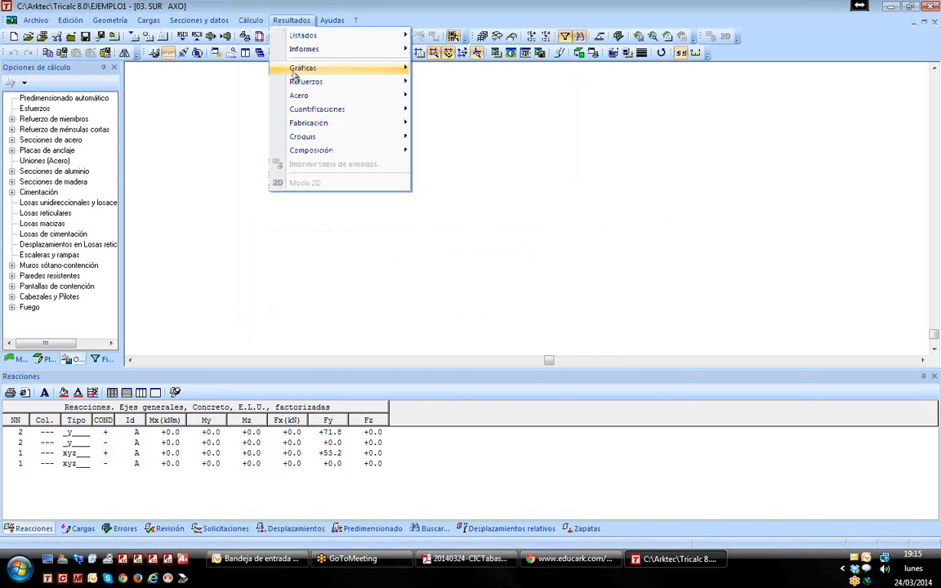
pyautogui.moveTo(323, 82)
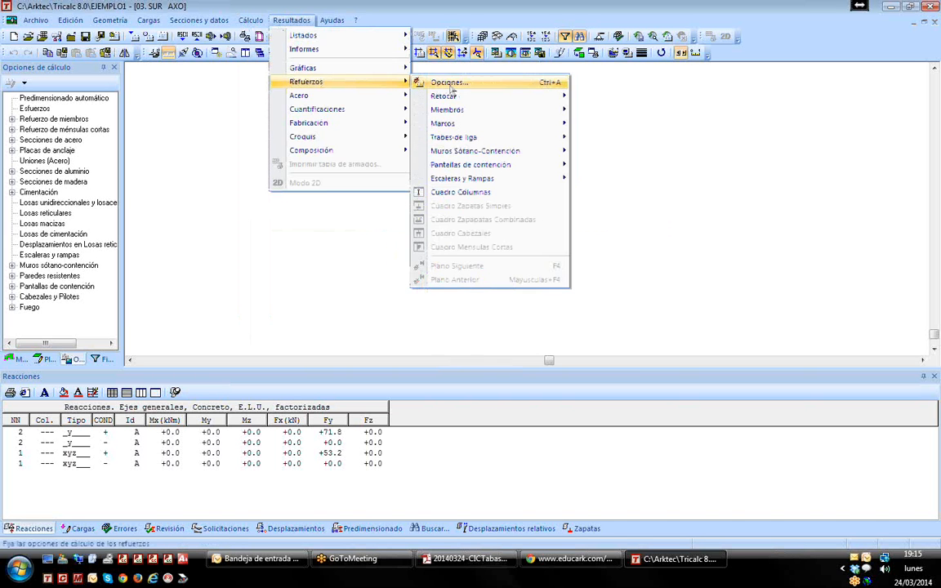
pyautogui.moveTo(523, 109)
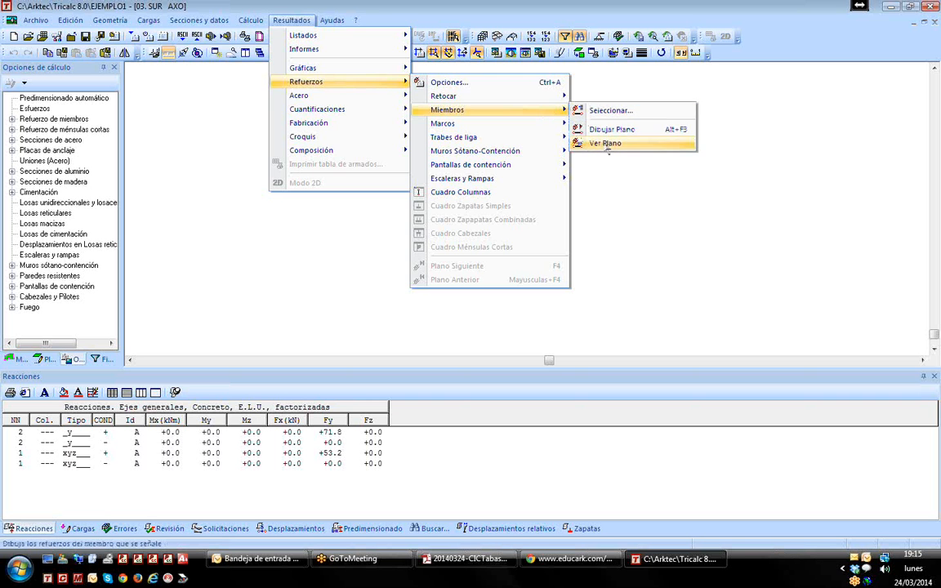
pyautogui.click(605, 143)
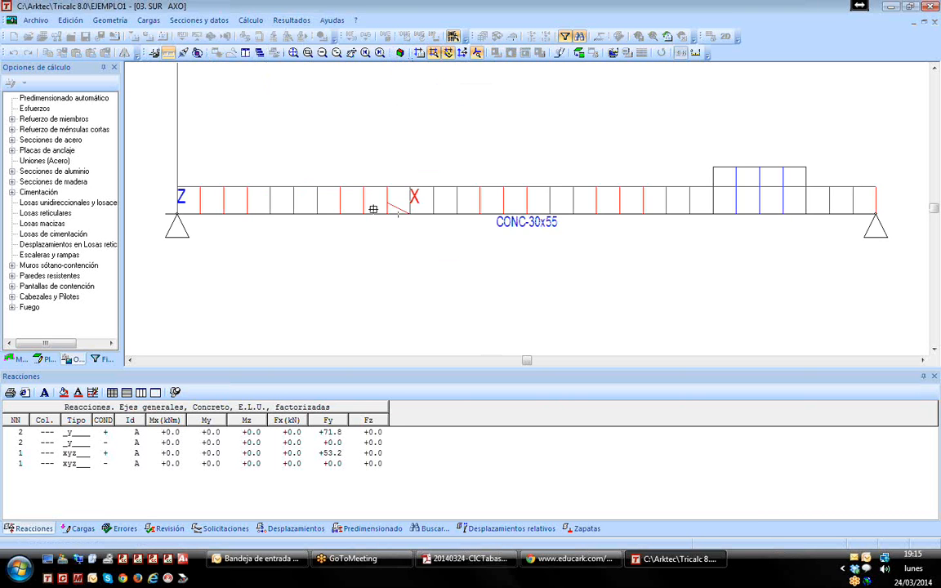
pyautogui.click(398, 213)
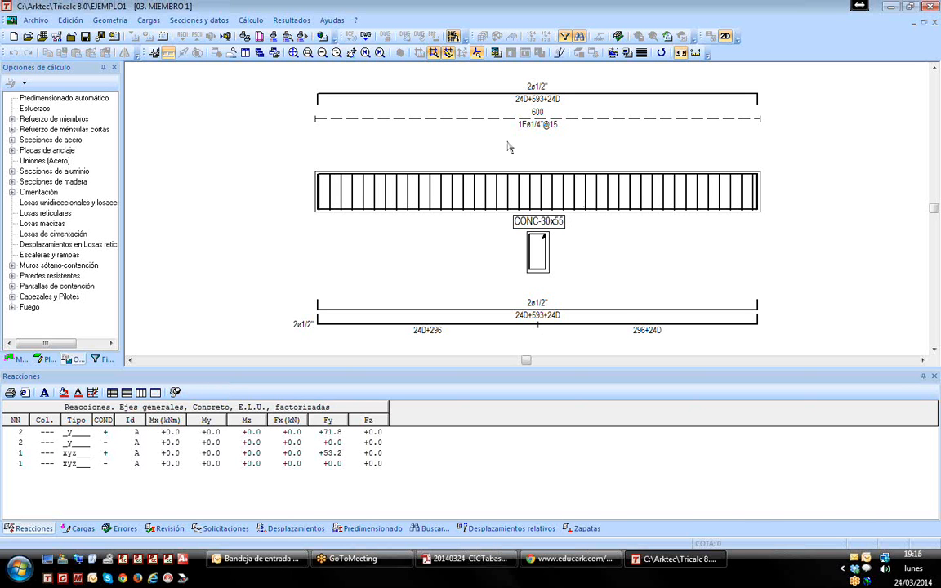
# Step: Set the dimension representation in the member reinforcement drawing options to the single-line 2ø12(170) style and redraw the beam
pyautogui.rightClick(346, 237)
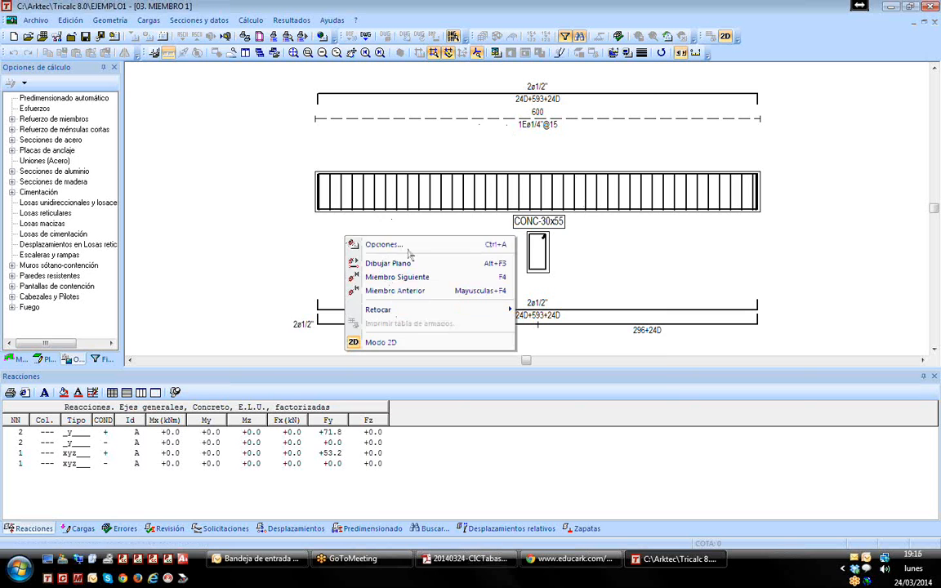
pyautogui.click(409, 247)
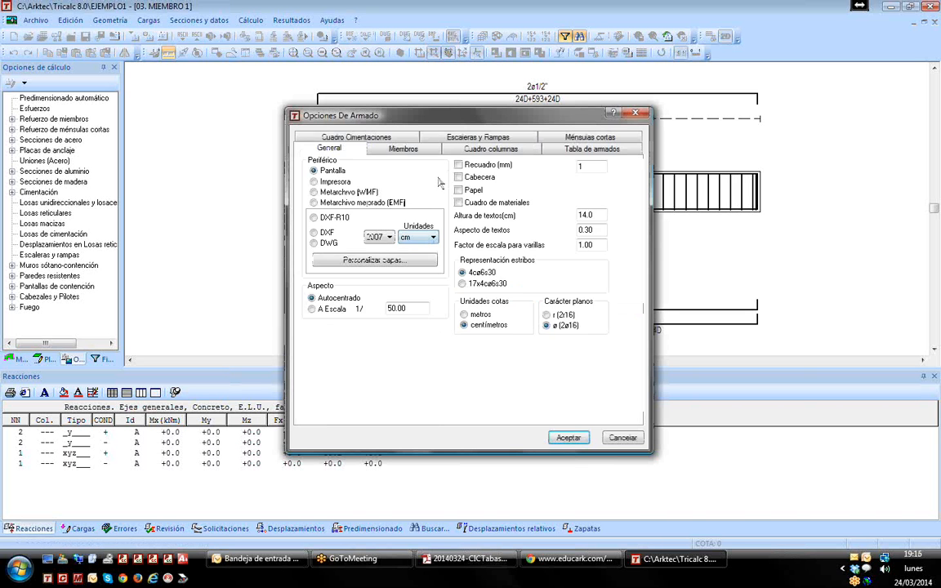
pyautogui.click(407, 148)
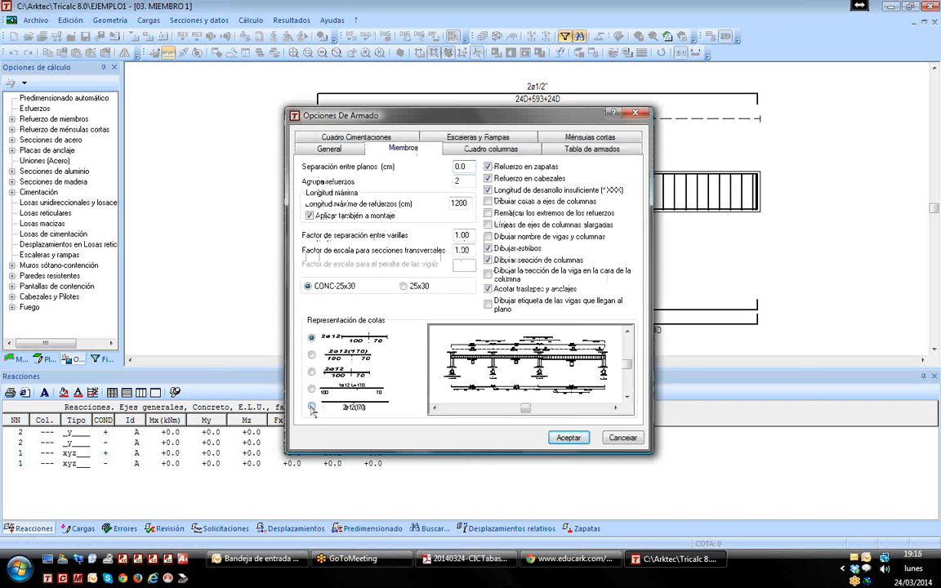
pyautogui.click(311, 407)
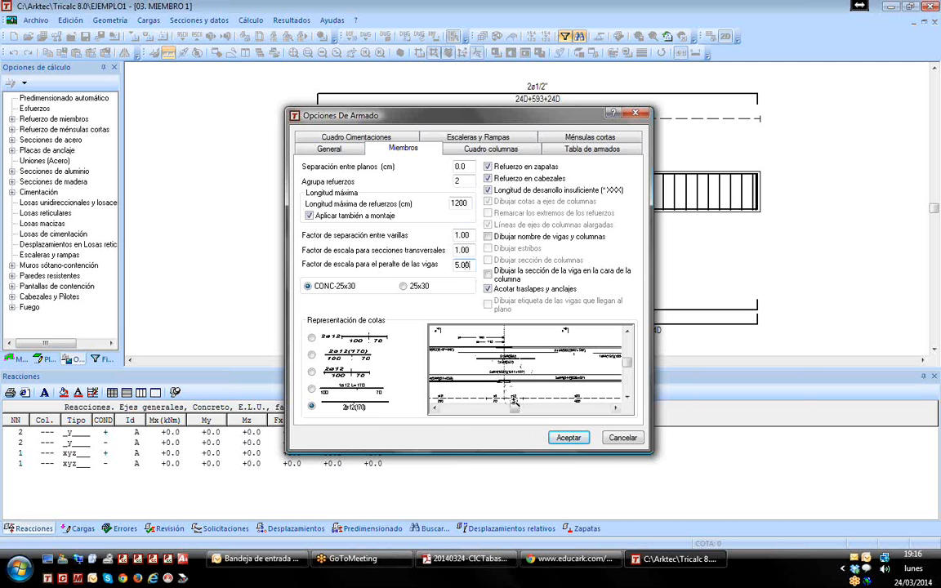
pyautogui.click(562, 440)
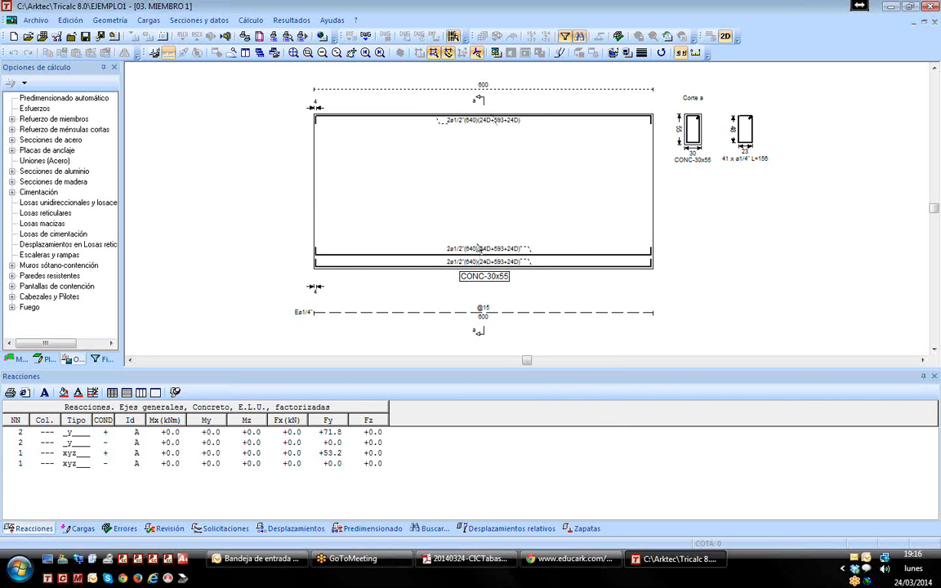
# Step: Set the scale factor for the beam depth to 2 in the reinforcement drawing options, and leave 2D mode
pyautogui.rightClick(463, 199)
pyautogui.click(513, 211)
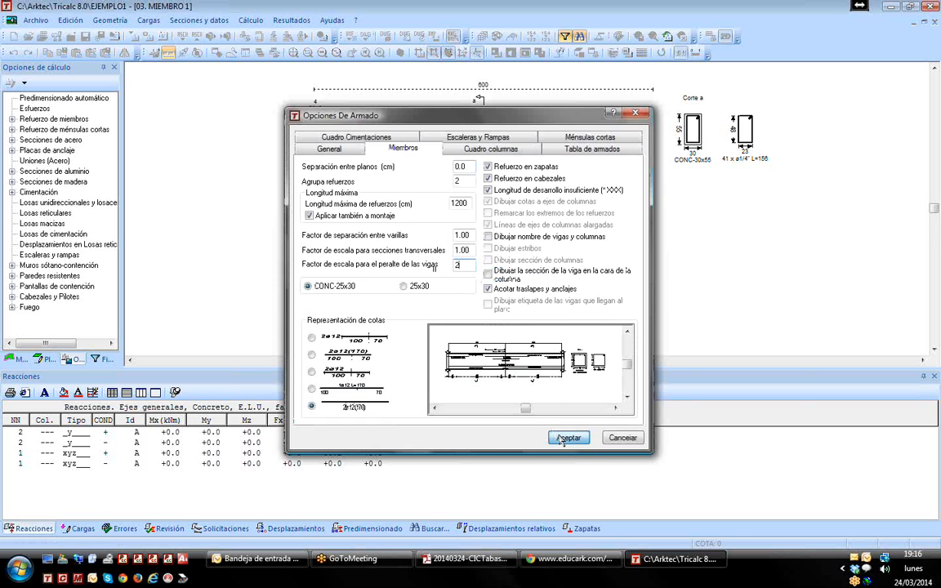
pyautogui.click(567, 438)
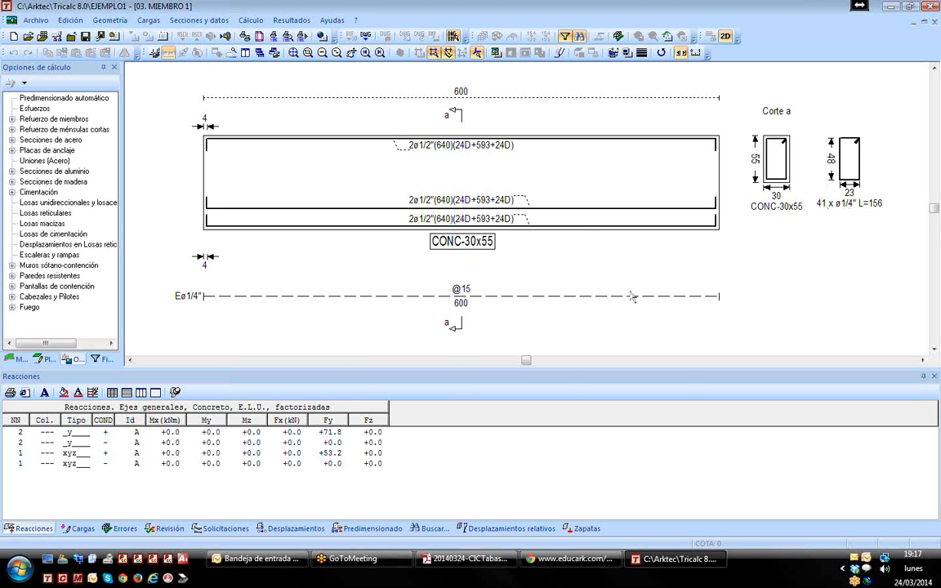
pyautogui.rightClick(543, 235)
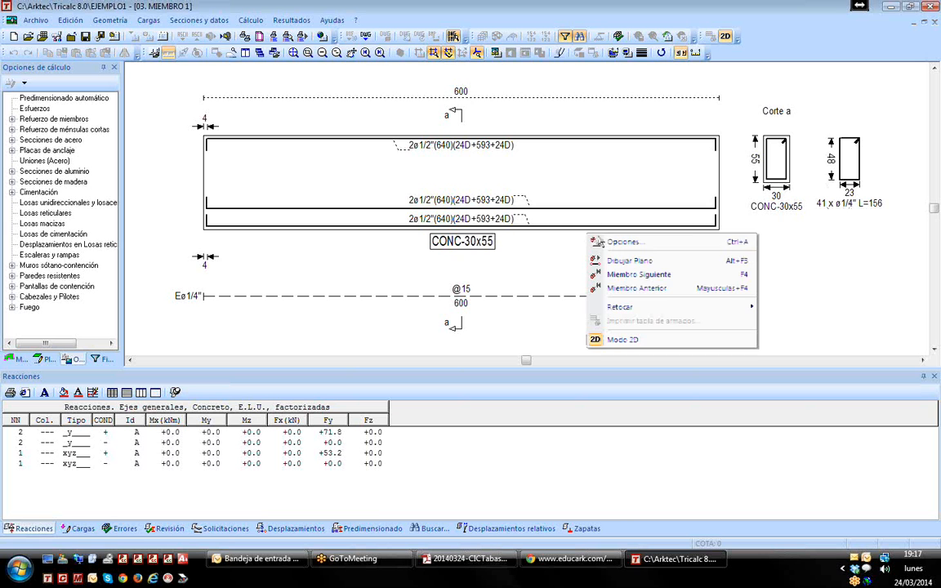
pyautogui.click(613, 343)
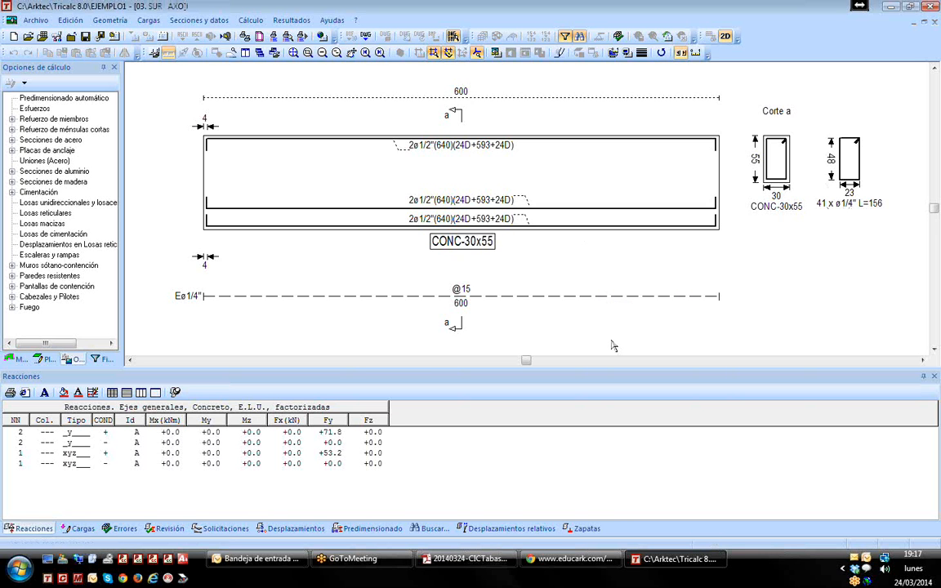
# Step: Switch to the browser and read the Listado armaduras section of the EJEMPLO2 manual for the listing options and function
pyautogui.click(563, 560)
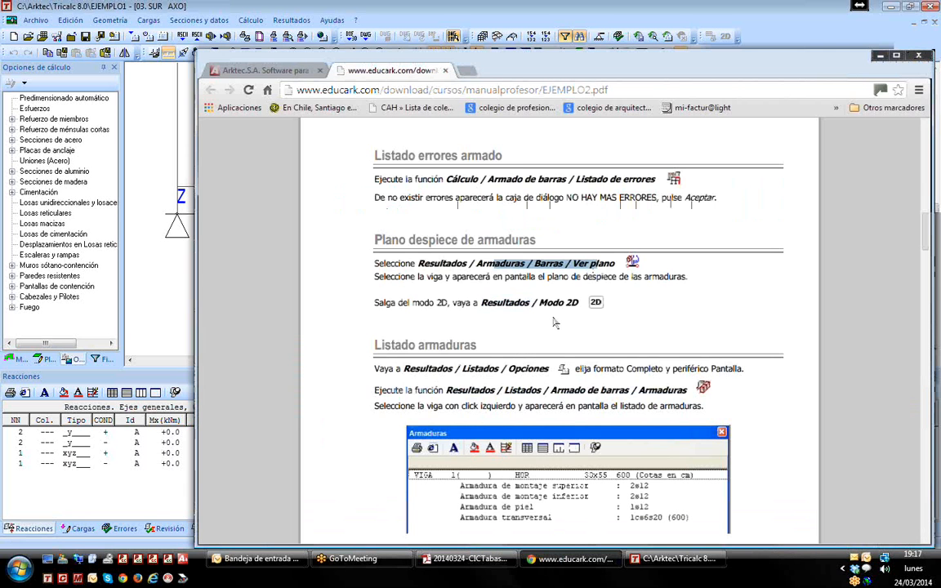
pyautogui.scroll(-2, 553, 322)
pyautogui.scroll(-2, 554, 321)
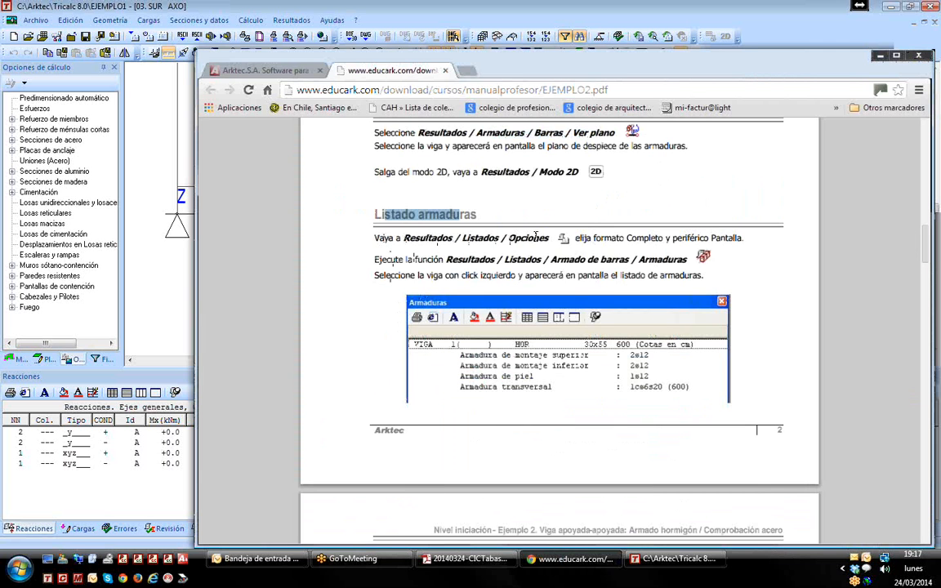
pyautogui.click(637, 239)
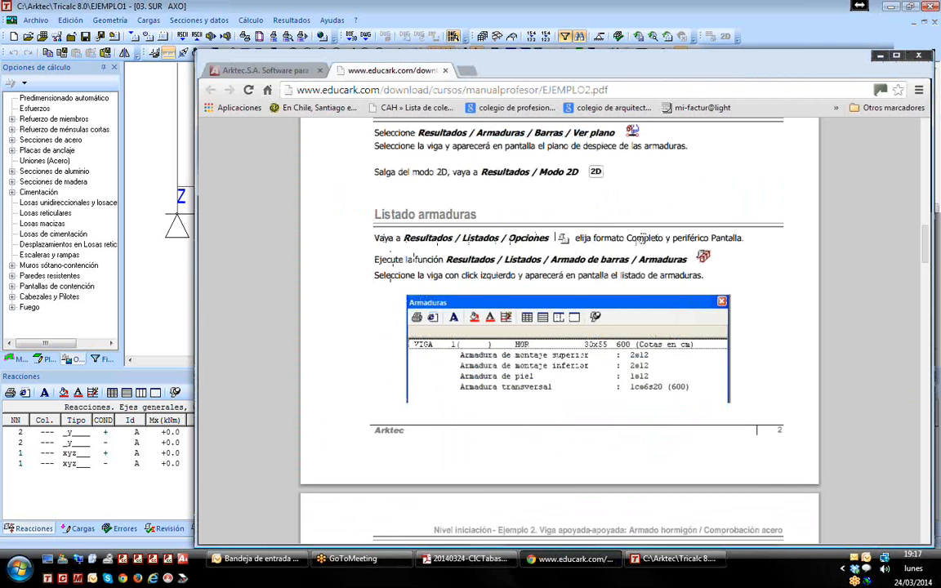
pyautogui.doubleClick(728, 237)
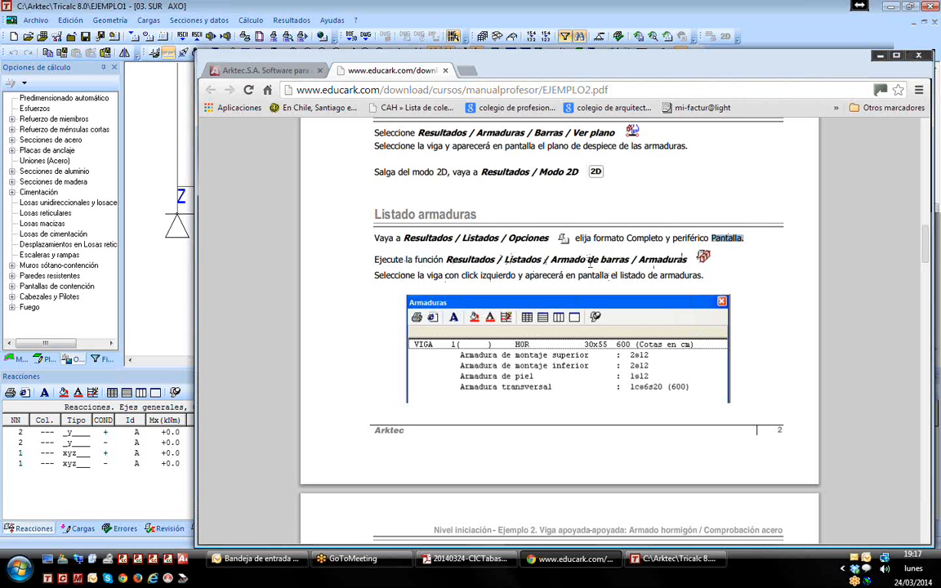
pyautogui.click(536, 258)
pyautogui.scroll(-5, 542, 369)
pyautogui.scroll(3, 572, 458)
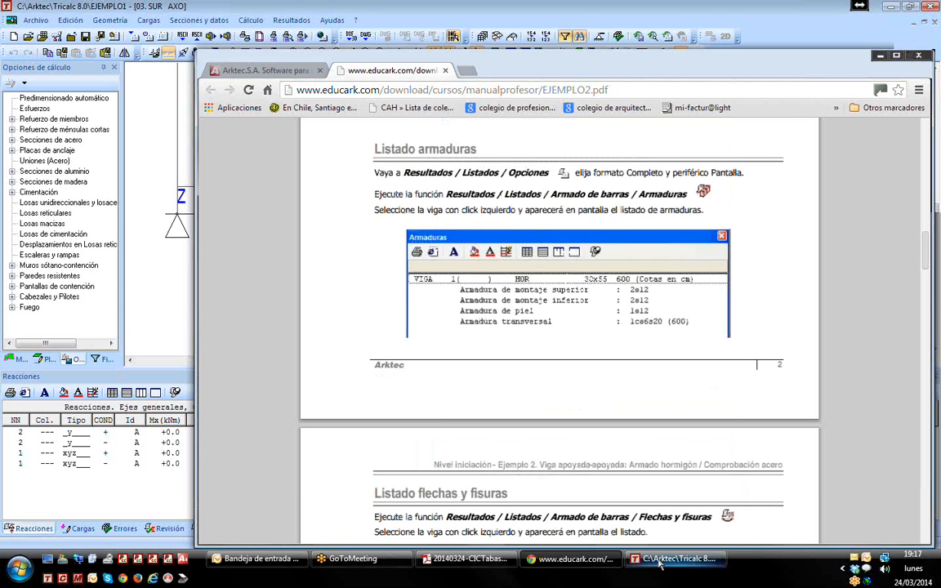
# Step: Return to Tricalc and confirm the listing options with Completo format and Pantalla as output
pyautogui.click(660, 560)
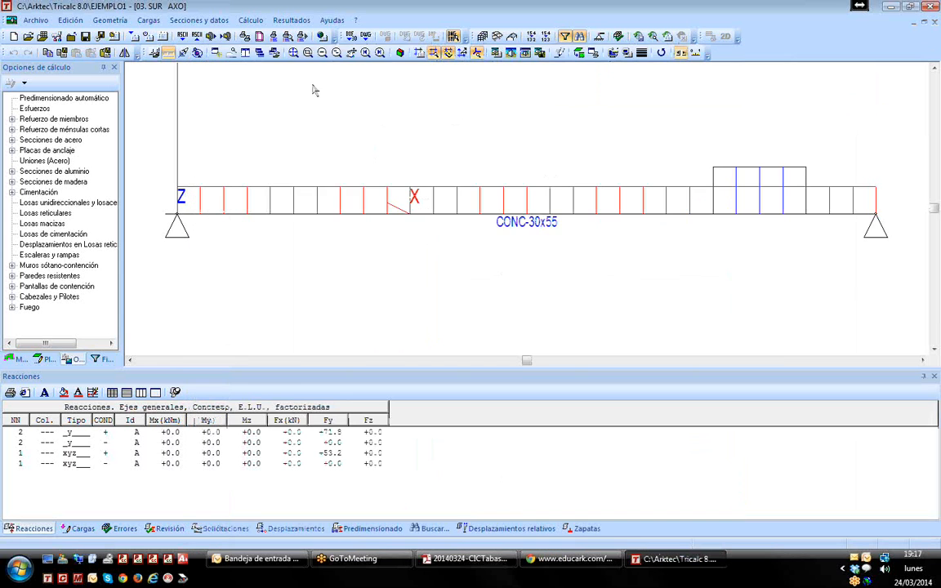
pyautogui.click(291, 20)
pyautogui.moveTo(303, 36)
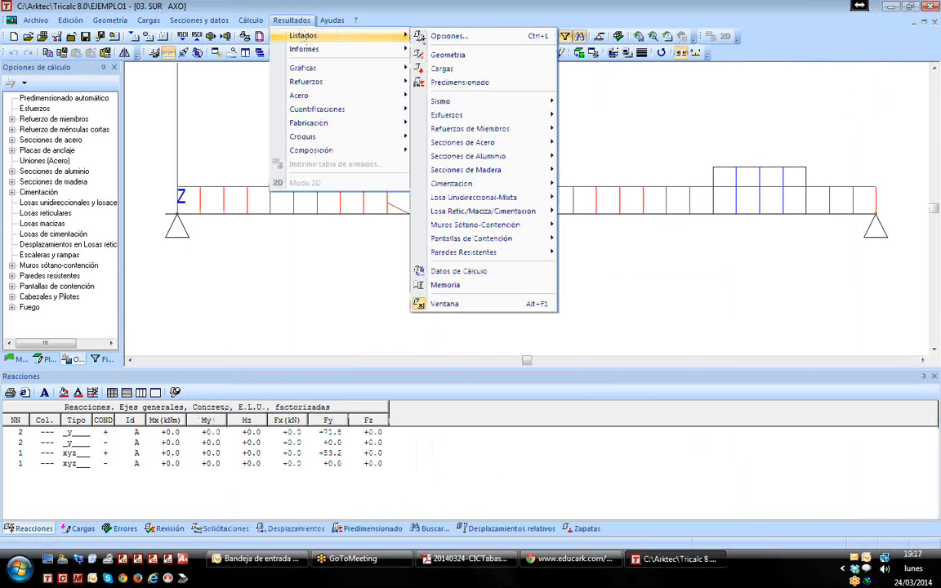
pyautogui.click(441, 36)
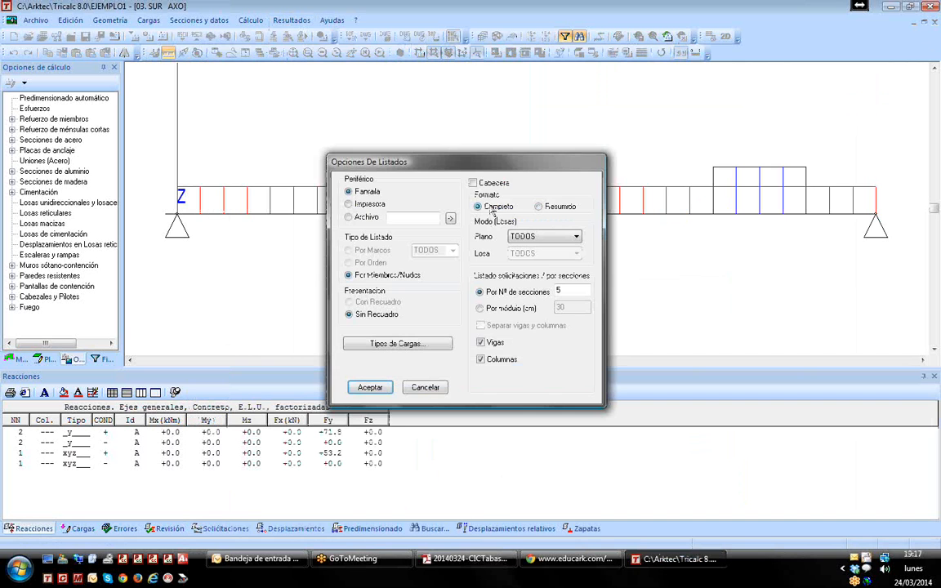
pyautogui.click(369, 388)
# Step: Generate the Refuerzos Miembros listing for the CONC-30x55 beam
pyautogui.click(292, 20)
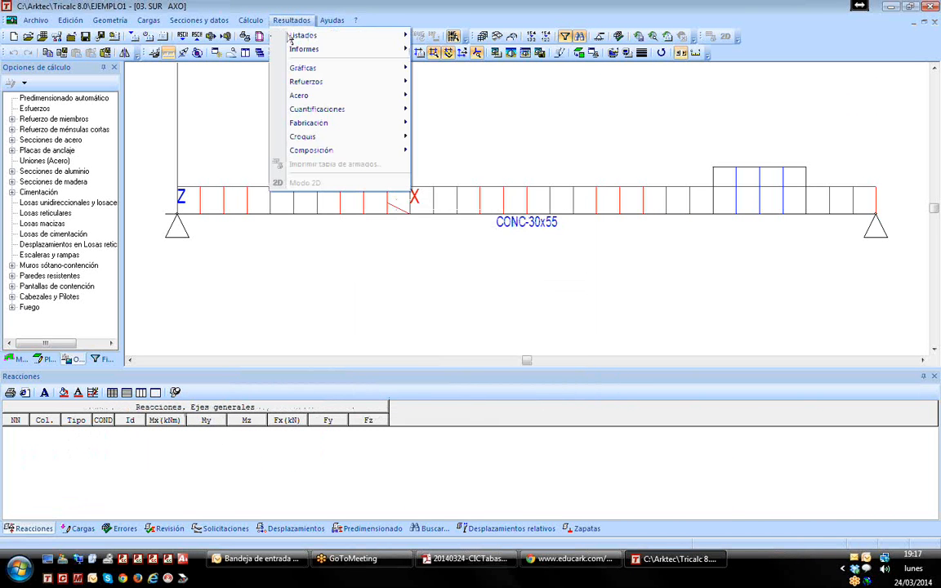
pyautogui.moveTo(294, 36)
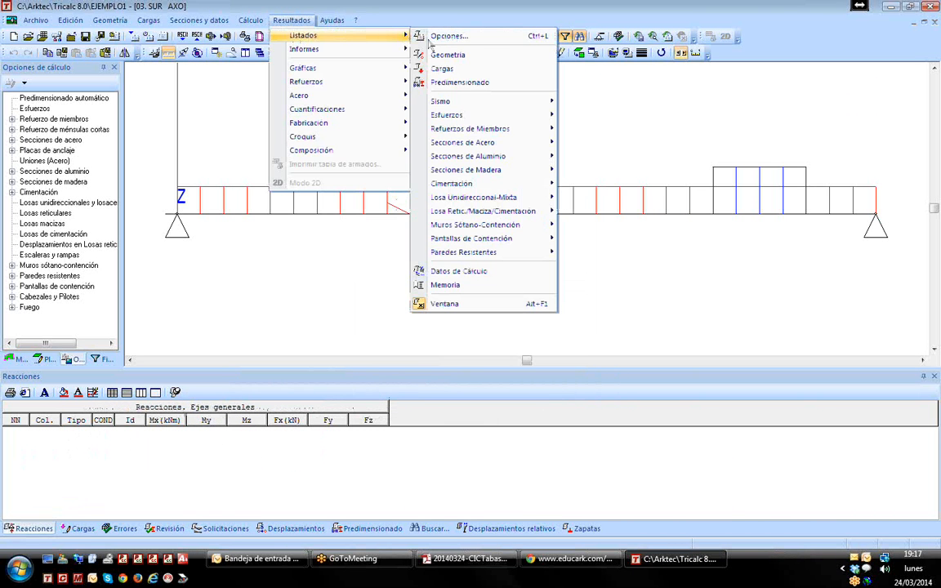
pyautogui.moveTo(490, 131)
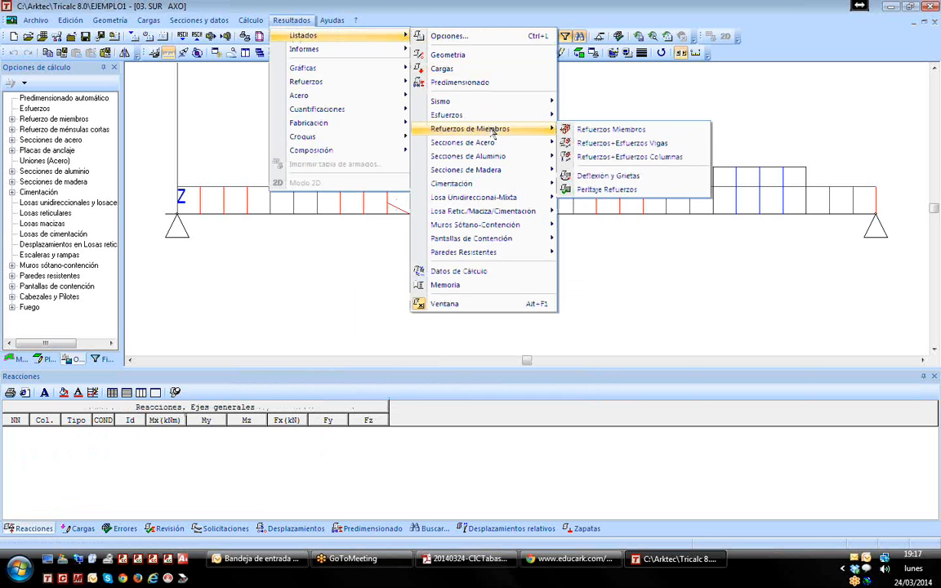
pyautogui.click(608, 130)
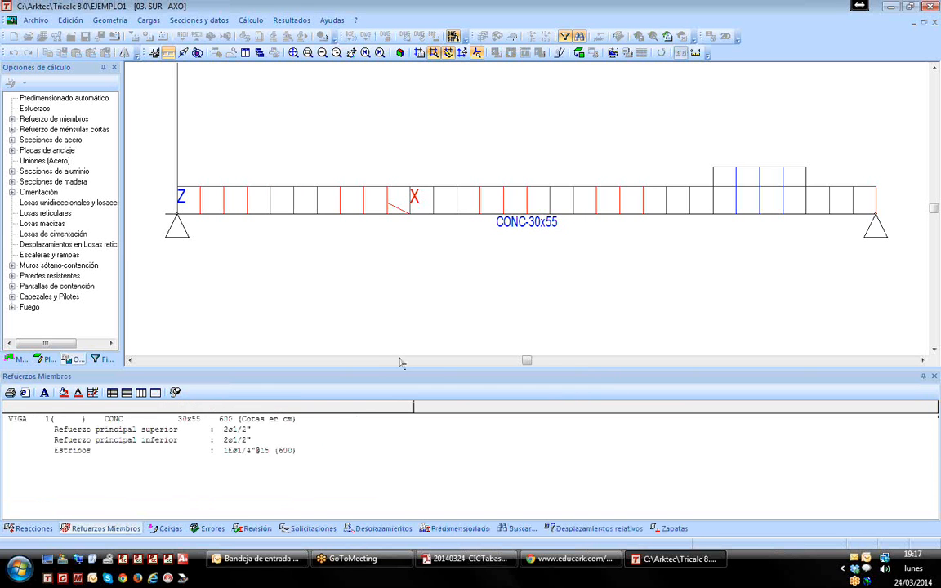
# Step: Examine the lines for the beam, its upper and lower main reinforcement and its stirrups in the Refuerzos Miembros listing
pyautogui.click(231, 450)
pyautogui.press('Up')
pyautogui.press('Up')
pyautogui.press('Up')
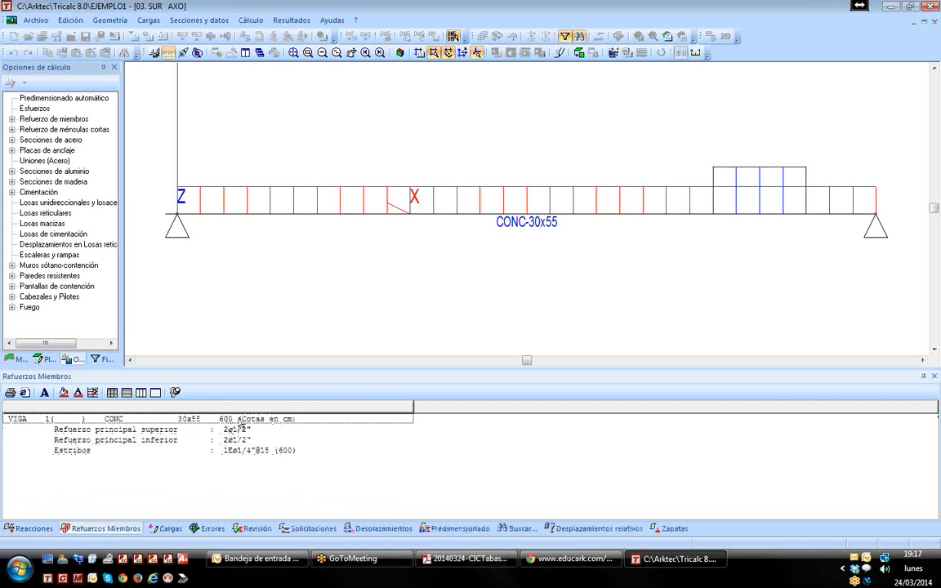
pyautogui.press('Down')
pyautogui.press('Down')
pyautogui.press('Down')
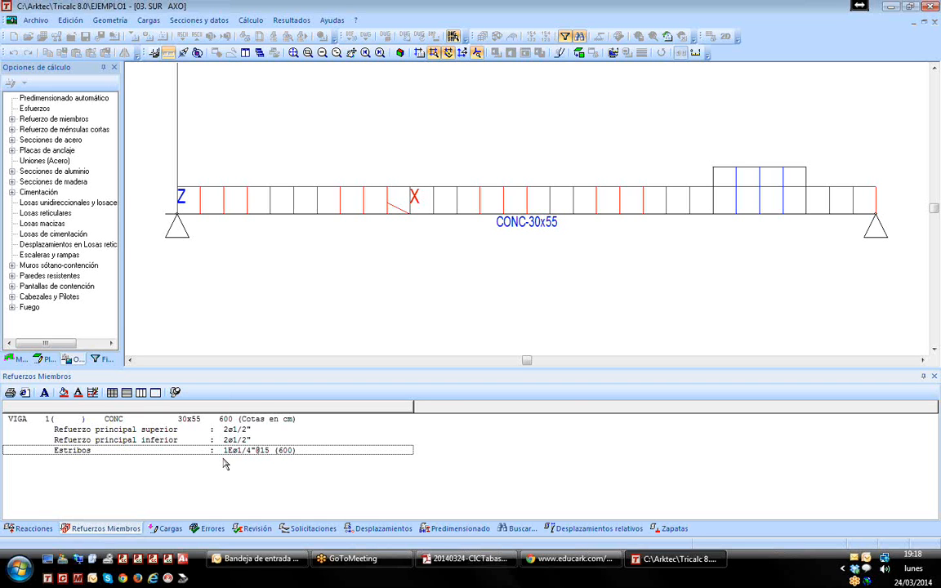
pyautogui.click(155, 421)
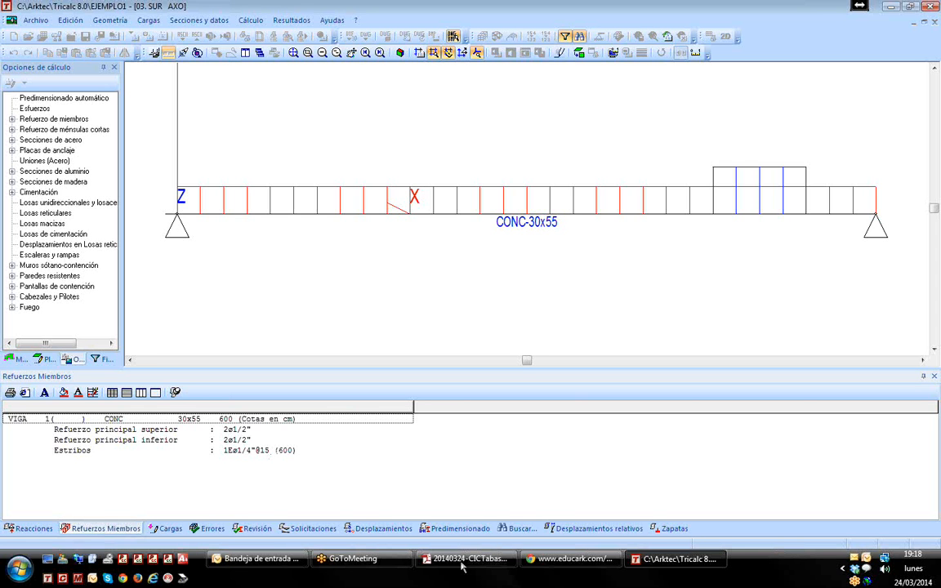
# Step: Switch to the browser and read which function the manual's Listado flechas y fisuras section uses
pyautogui.click(560, 561)
pyautogui.scroll(-1, 503, 368)
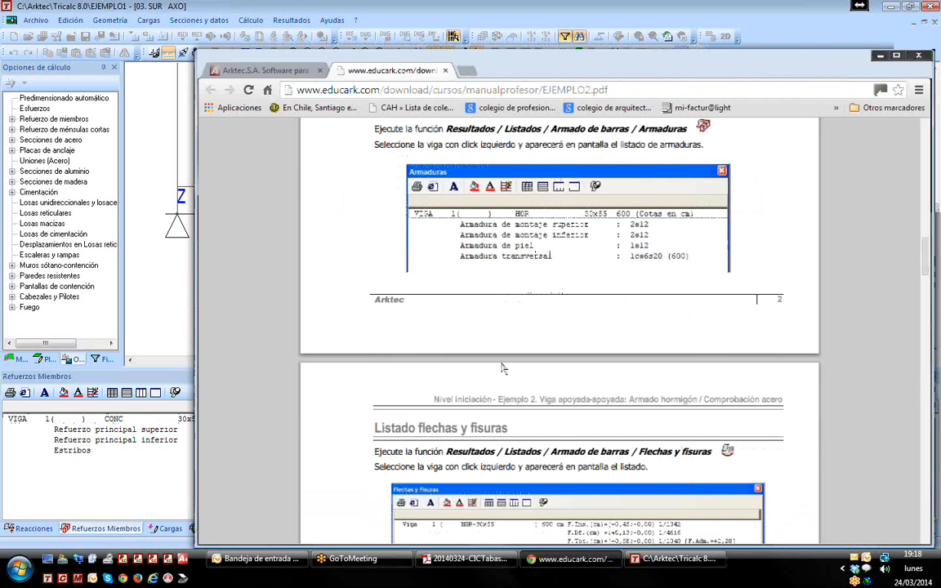
pyautogui.scroll(-3, 503, 369)
pyautogui.doubleClick(489, 232)
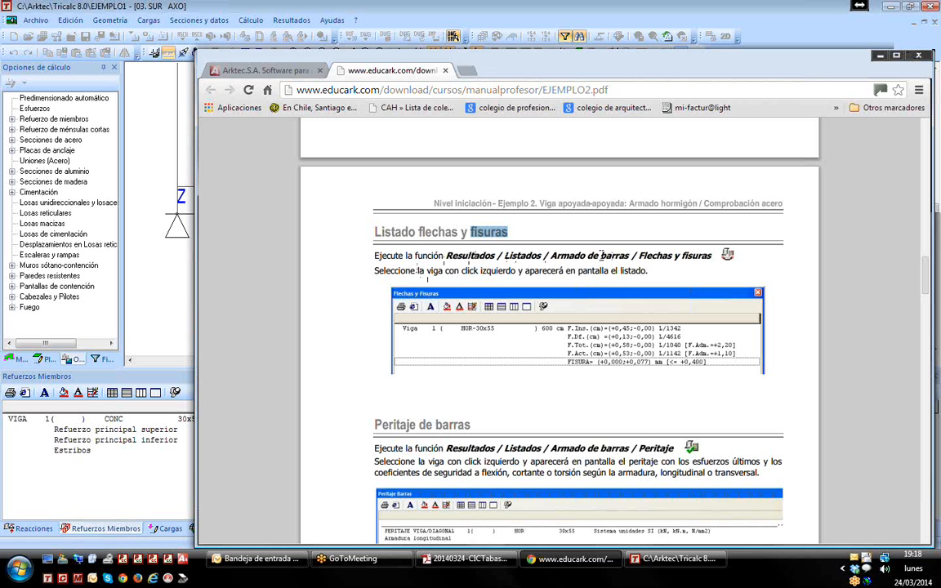
pyautogui.moveTo(640, 256); pyautogui.dragTo(711, 256)
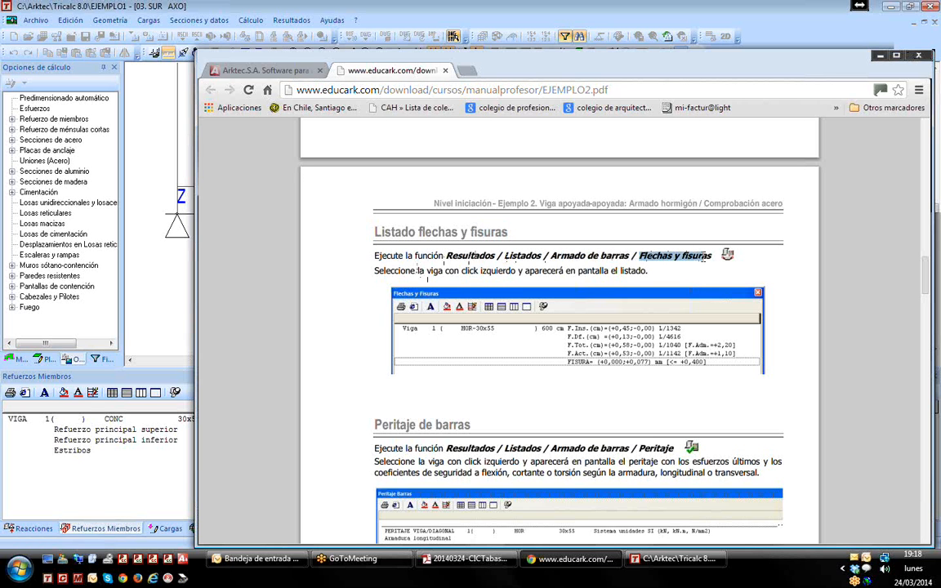
# Step: Return to Tricalc, generate the Deflexión y Grietas listing for the CONC-30x55 beam and review its deflection values
pyautogui.click(663, 563)
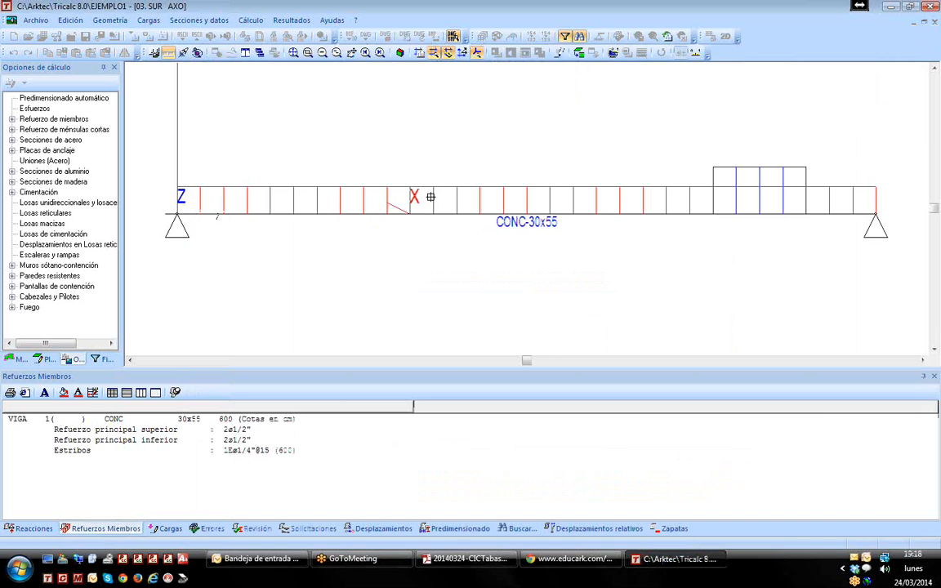
pyautogui.click(292, 19)
pyautogui.moveTo(303, 35)
pyautogui.moveTo(531, 129)
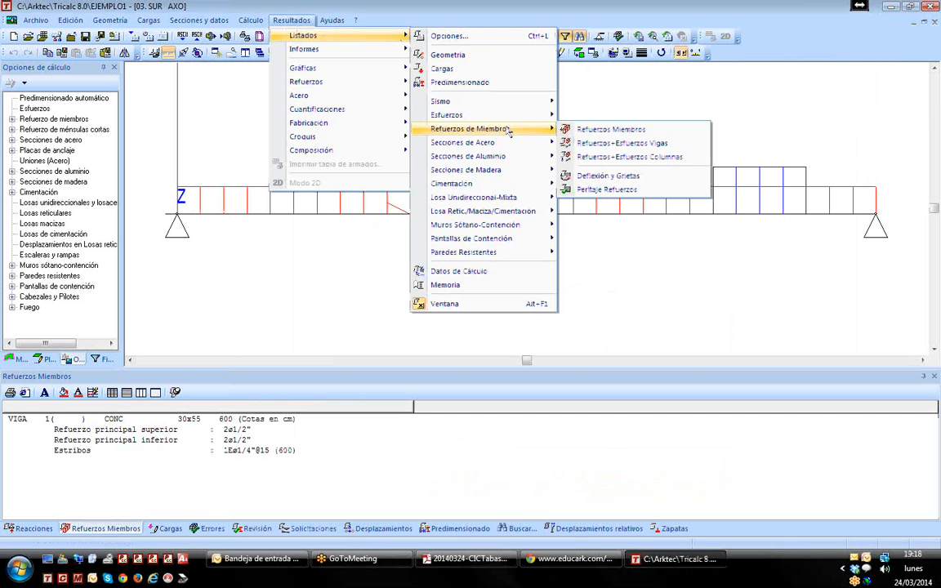
pyautogui.click(599, 175)
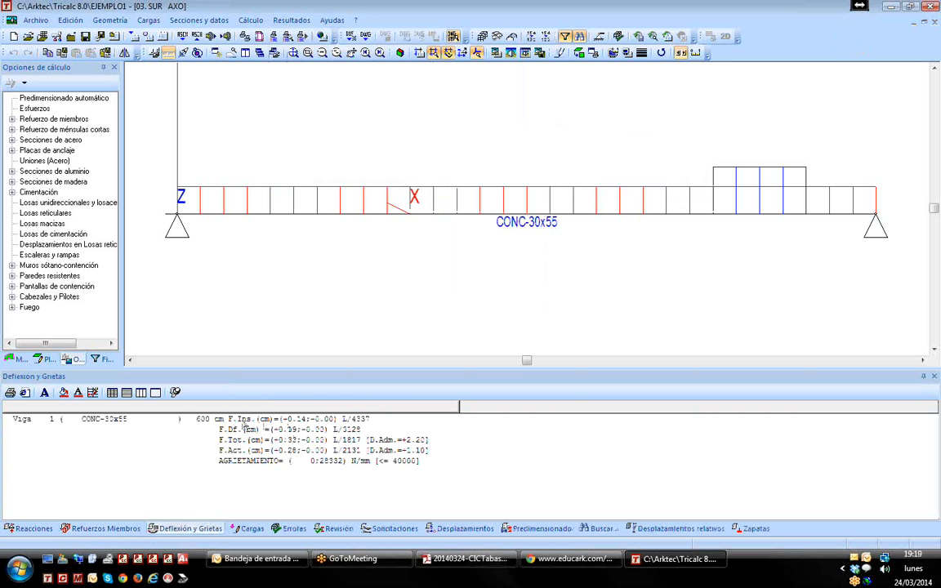
pyautogui.click(248, 427)
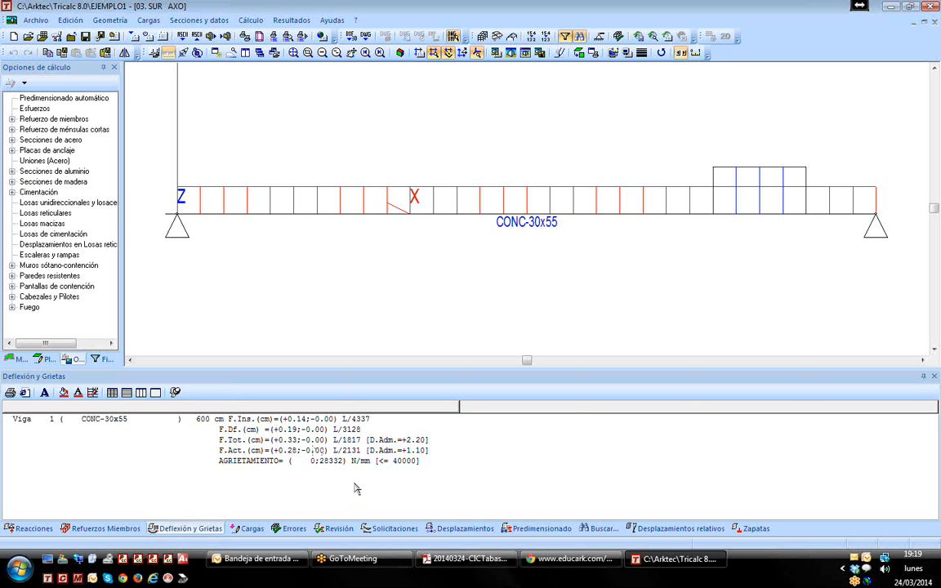
# Step: Switch to the browser and read the manual's Peritaje de barras section on ultimate forces and safety coefficients
pyautogui.click(562, 558)
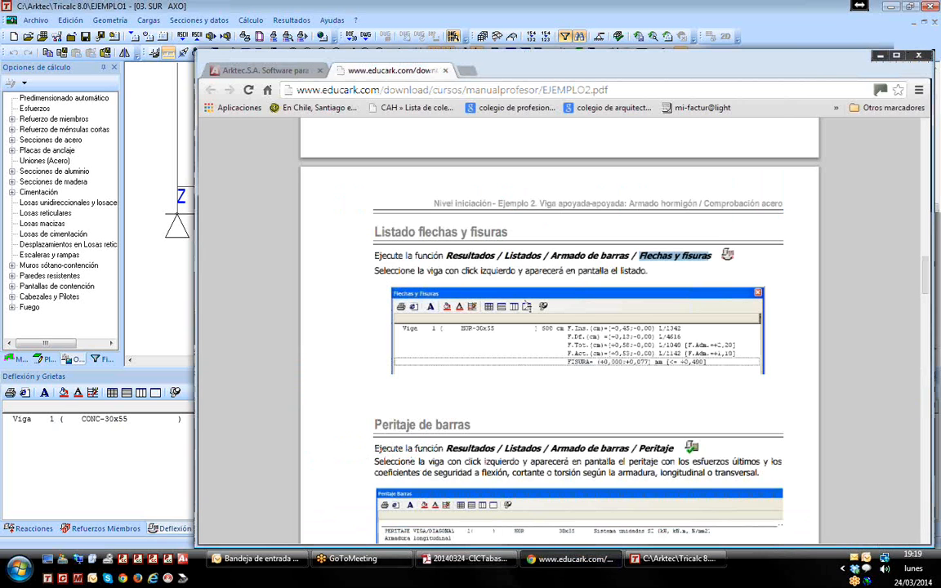
pyautogui.scroll(-5, 652, 186)
pyautogui.doubleClick(653, 186)
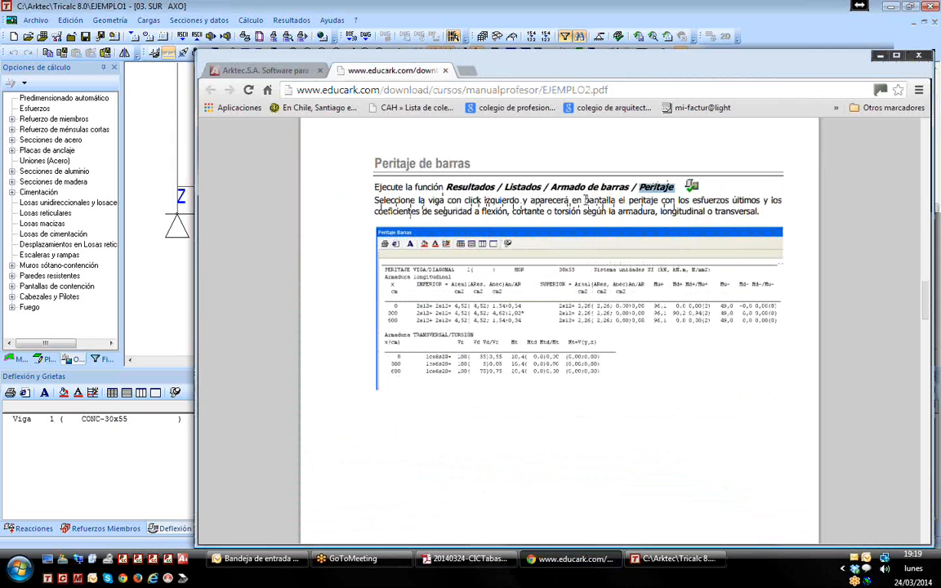
pyautogui.moveTo(585, 200); pyautogui.dragTo(731, 199)
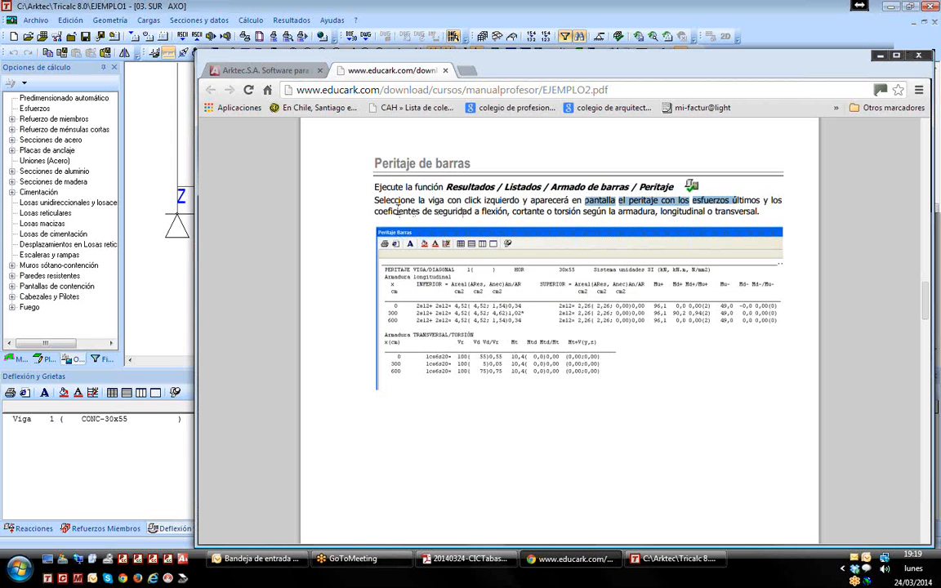
pyautogui.moveTo(388, 210); pyautogui.dragTo(506, 211)
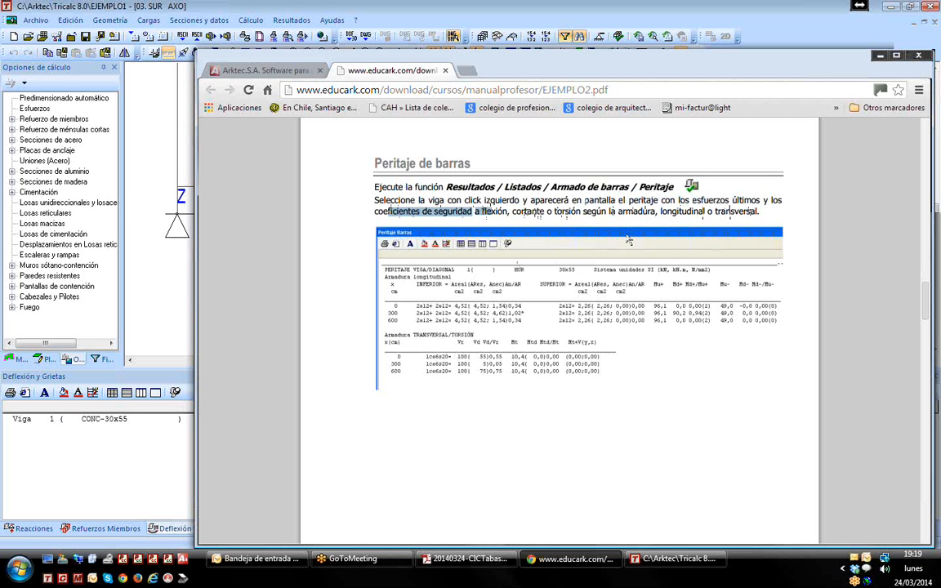
# Step: Return to Tricalc and generate the Peritaje Refuerzos listing for the CONC-30x55 beam
pyautogui.click(574, 19)
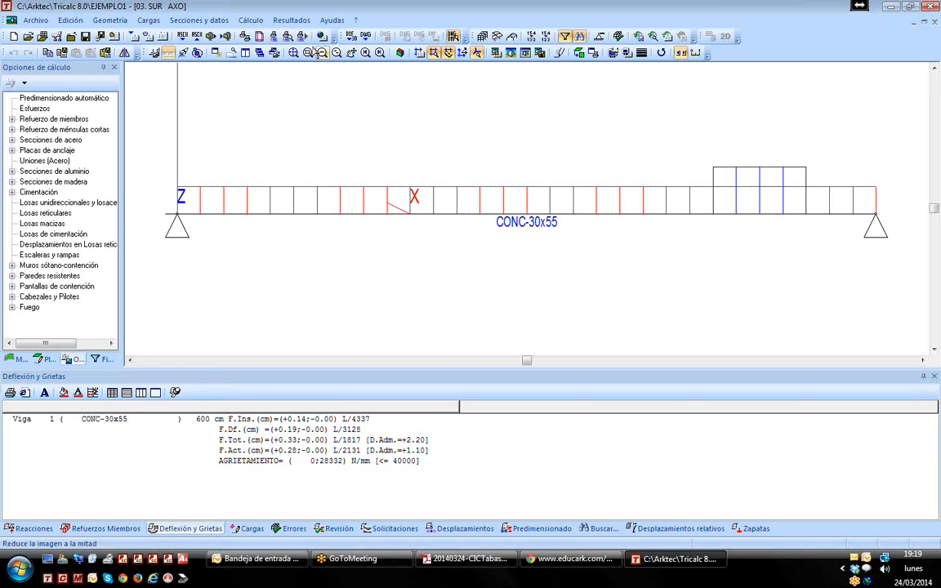
pyautogui.click(294, 21)
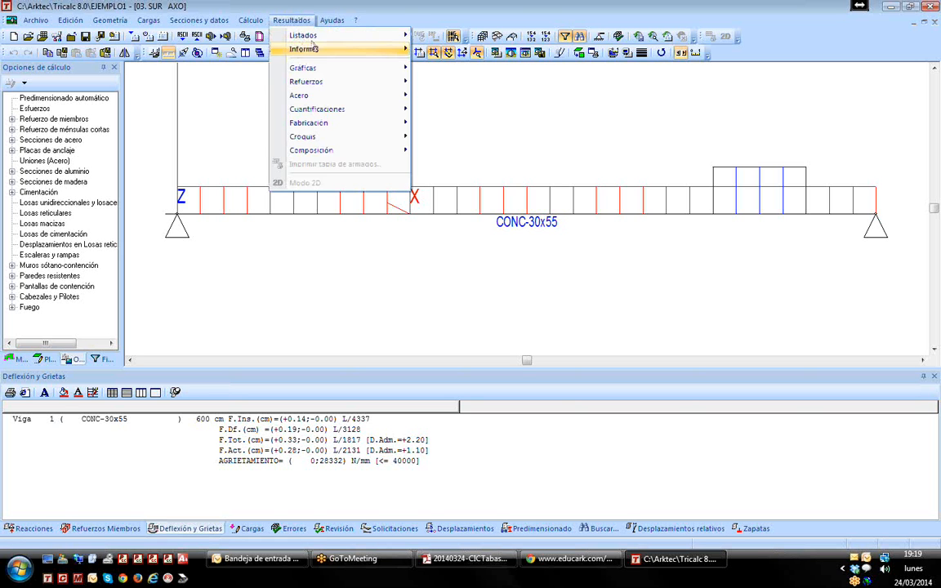
pyautogui.moveTo(314, 37)
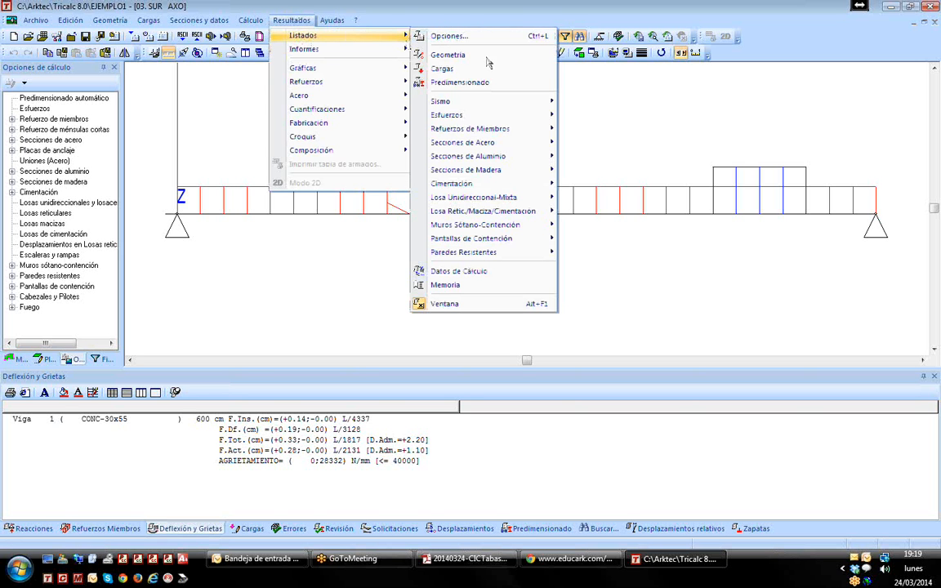
pyautogui.moveTo(498, 130)
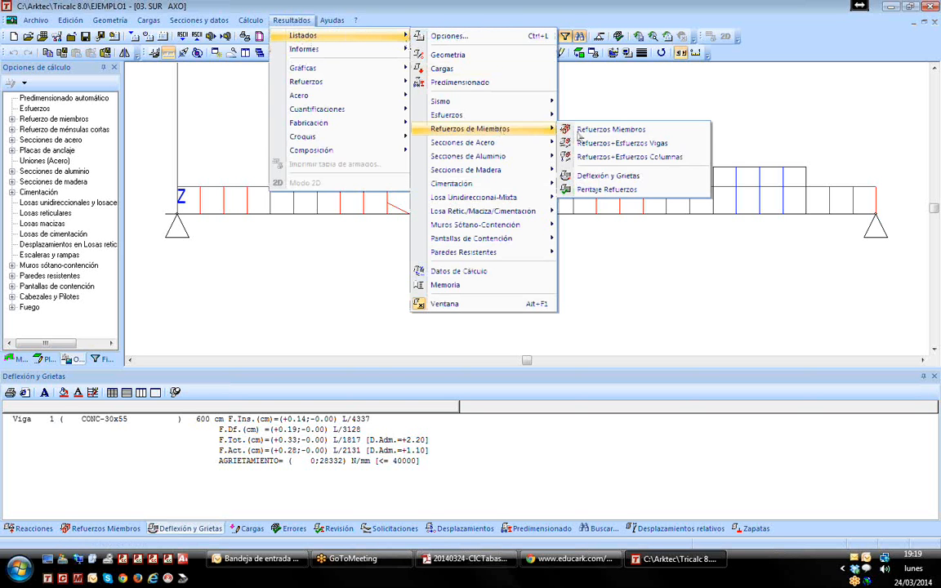
pyautogui.click(617, 189)
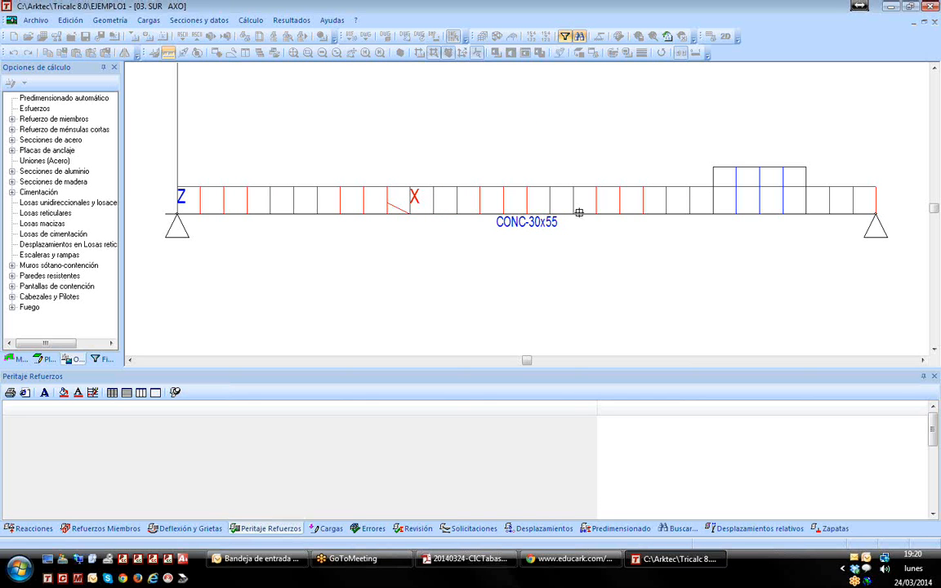
# Step: Examine the lower longitudinal reinforcement's real and necessary areas and An/AR ratios along the beam in the Peritaje Refuerzos listing
pyautogui.click(194, 437)
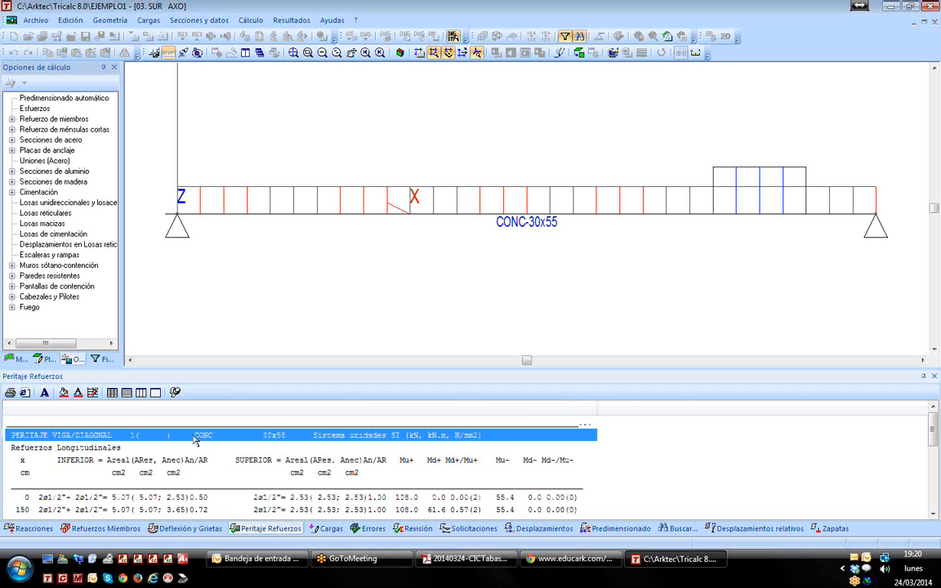
pyautogui.click(122, 462)
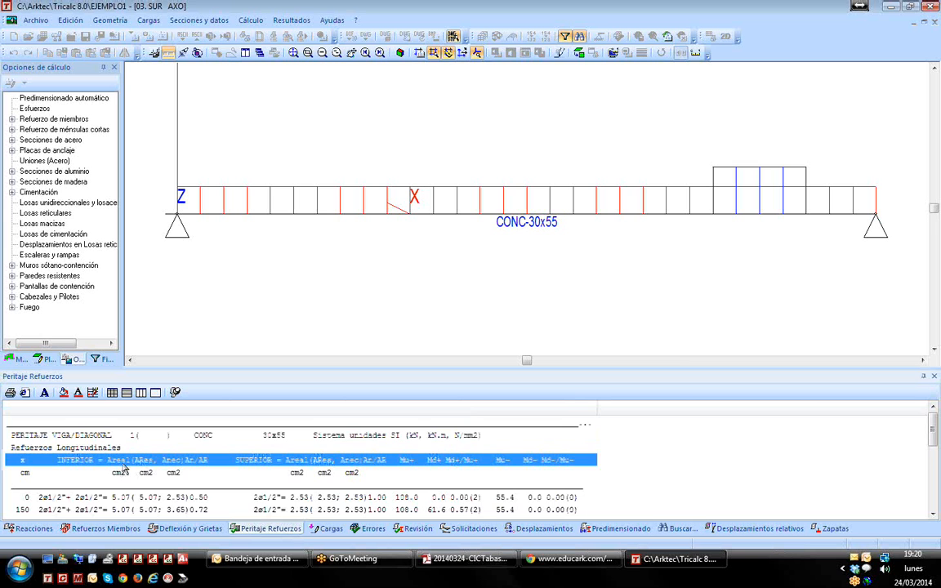
pyautogui.scroll(-1, 123, 467)
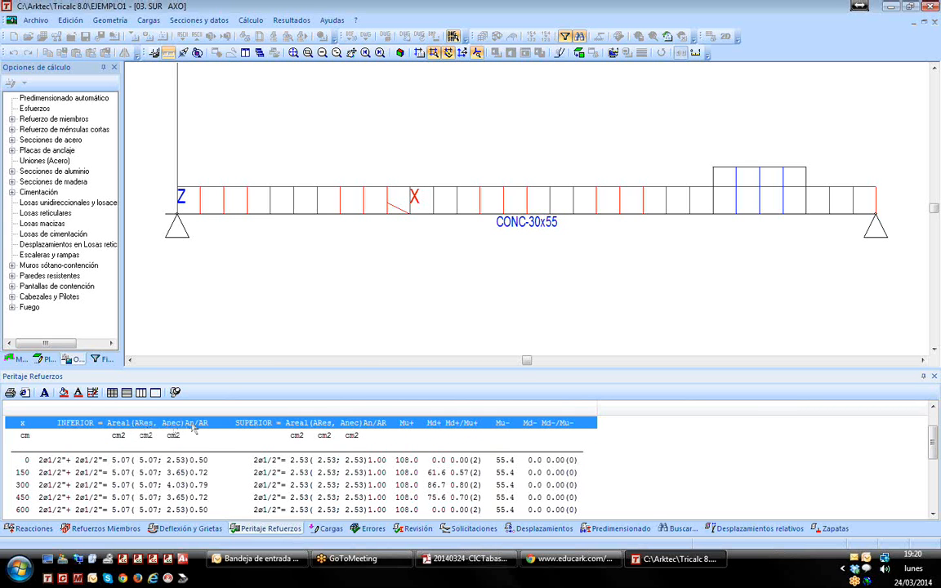
pyautogui.click(145, 462)
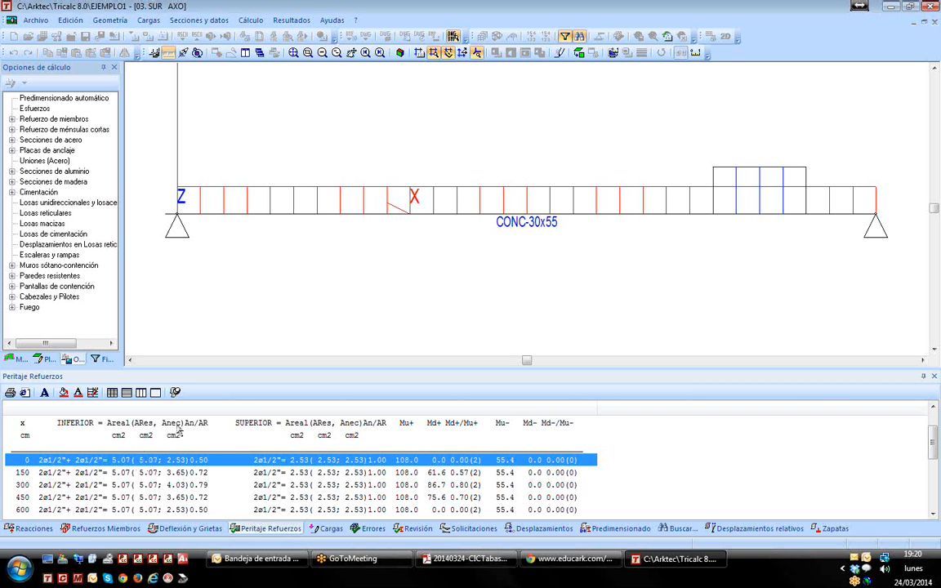
pyautogui.click(203, 484)
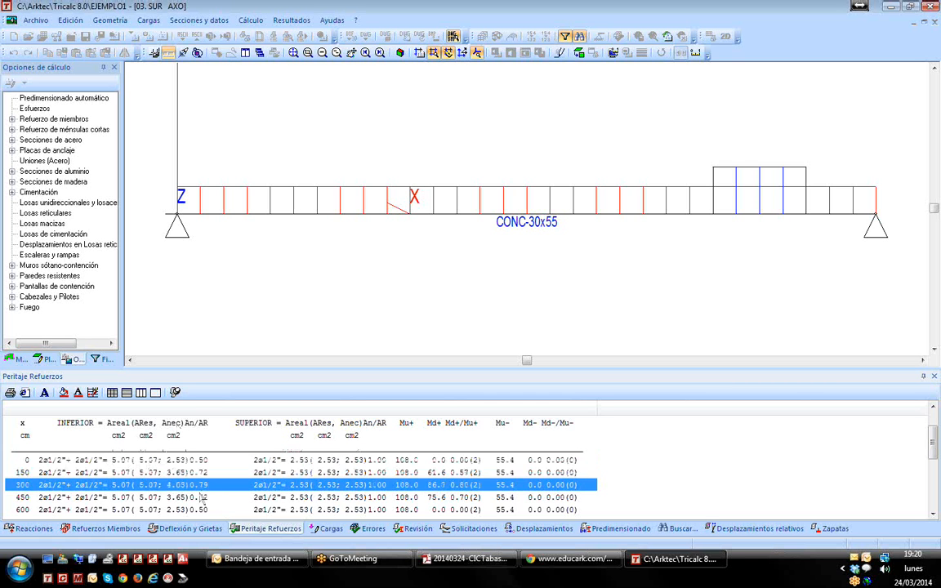
pyautogui.click(201, 498)
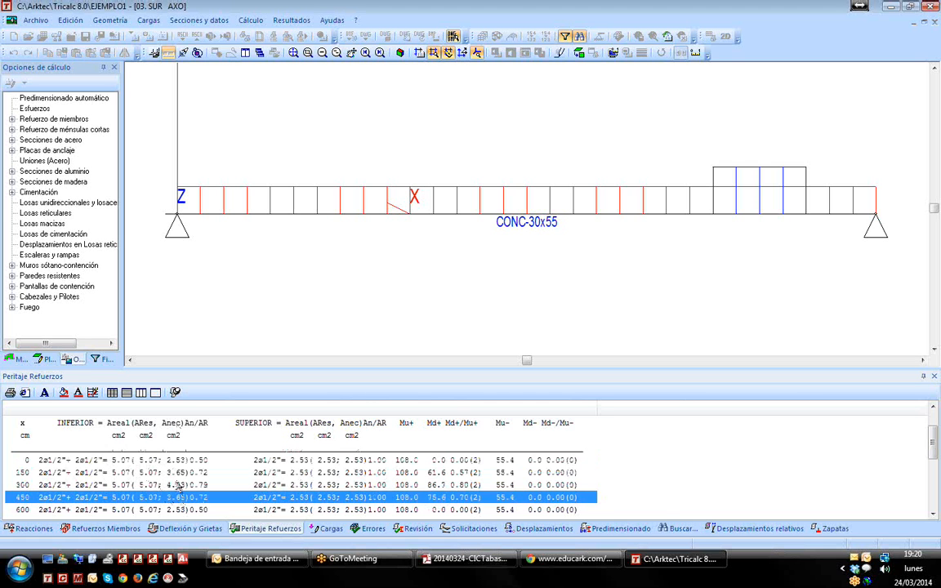
pyautogui.click(176, 488)
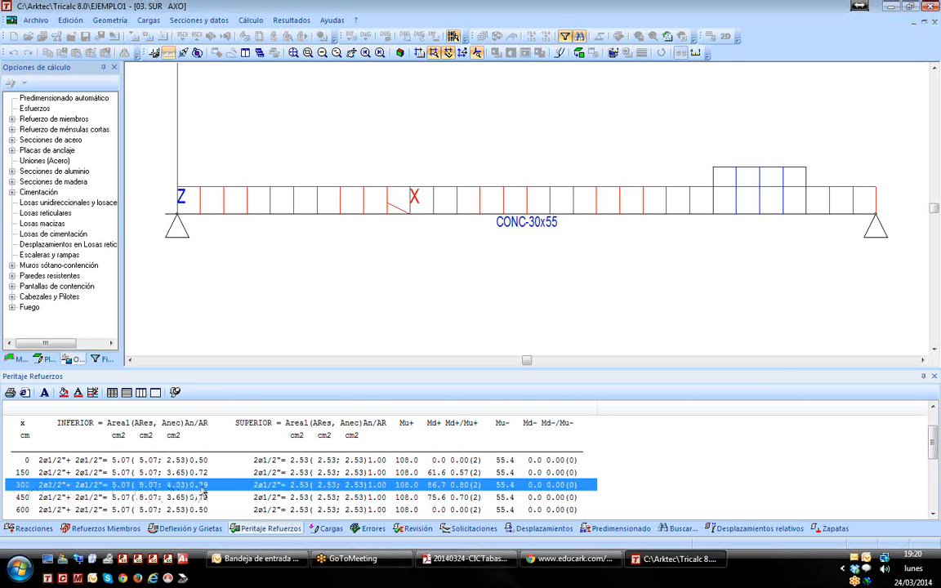
pyautogui.scroll(-1, 204, 491)
# Step: Examine the upper longitudinal reinforcement areas and the ultimate and design bending moments along the beam
pyautogui.click(249, 422)
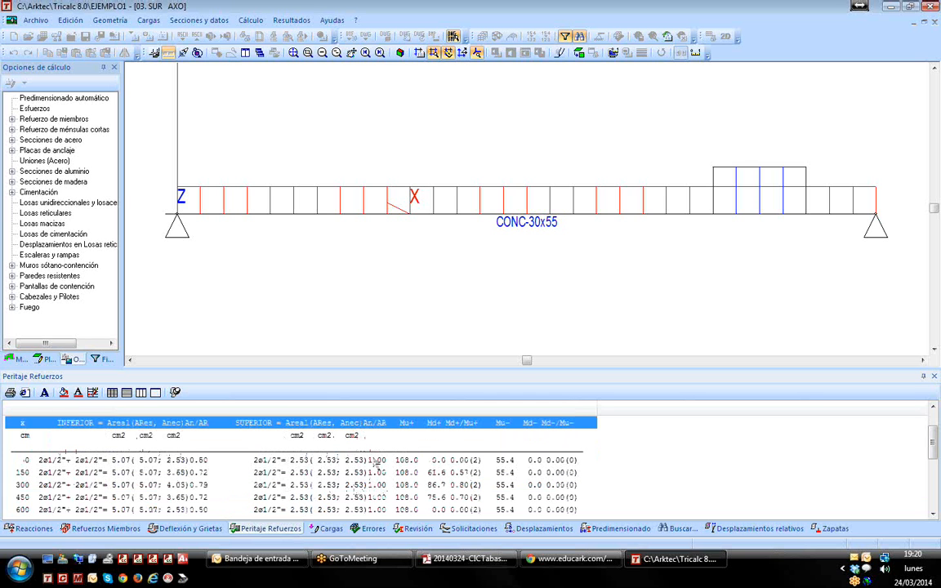
pyautogui.click(332, 461)
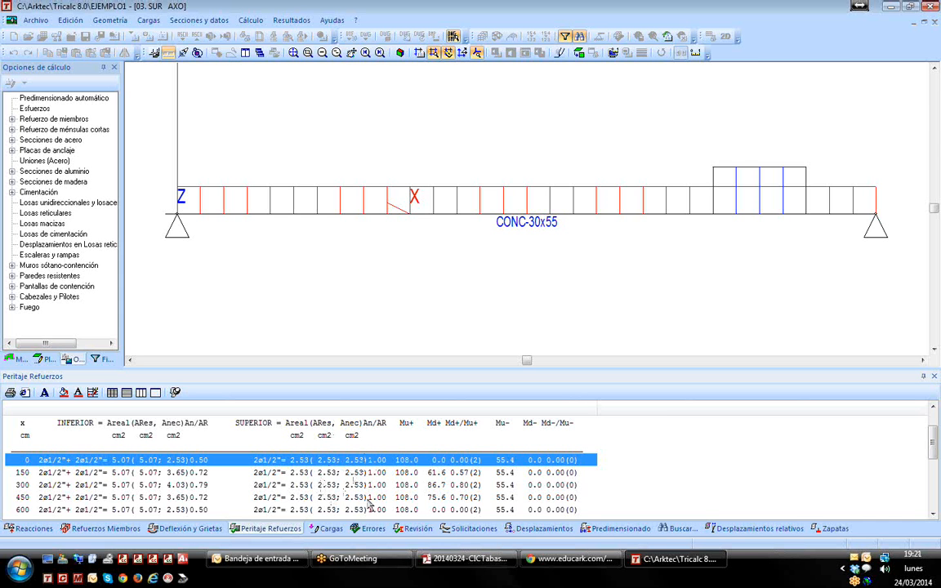
pyautogui.scroll(-1, 369, 507)
pyautogui.scroll(1, 369, 506)
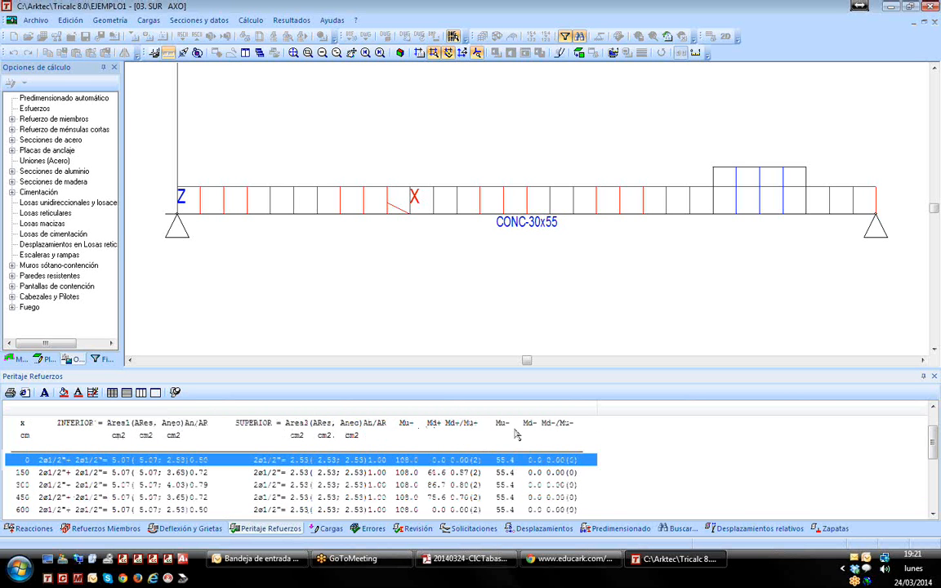
# Step: Review the Estribos/Refuerzos de Torsión section for the beam's shear and torsion checks
pyautogui.scroll(-1, 353, 473)
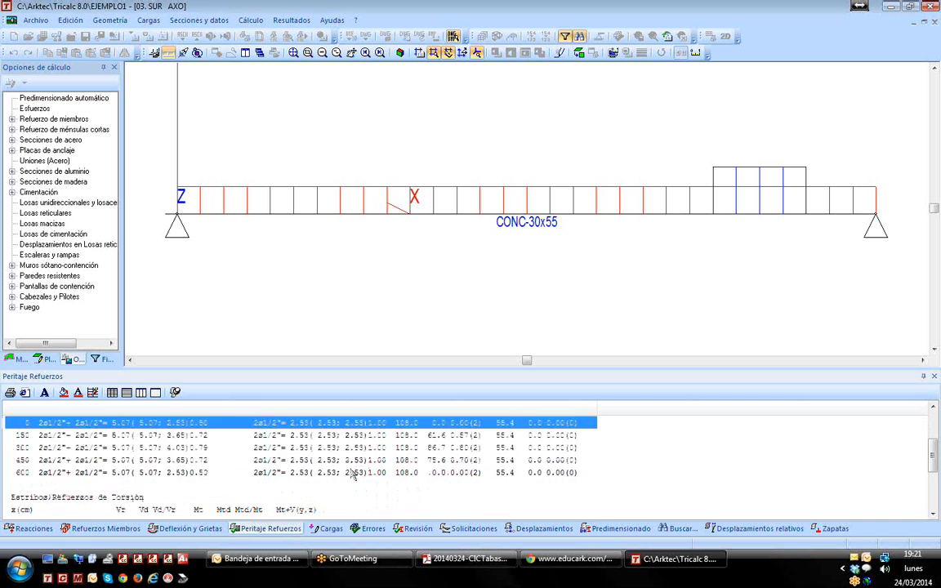
pyautogui.scroll(-2, 353, 474)
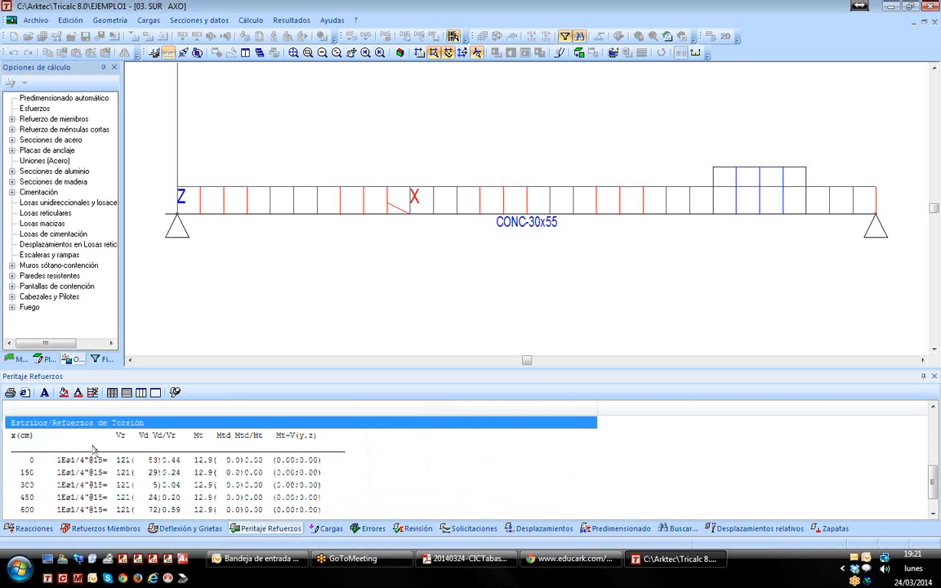
pyautogui.scroll(1, 94, 449)
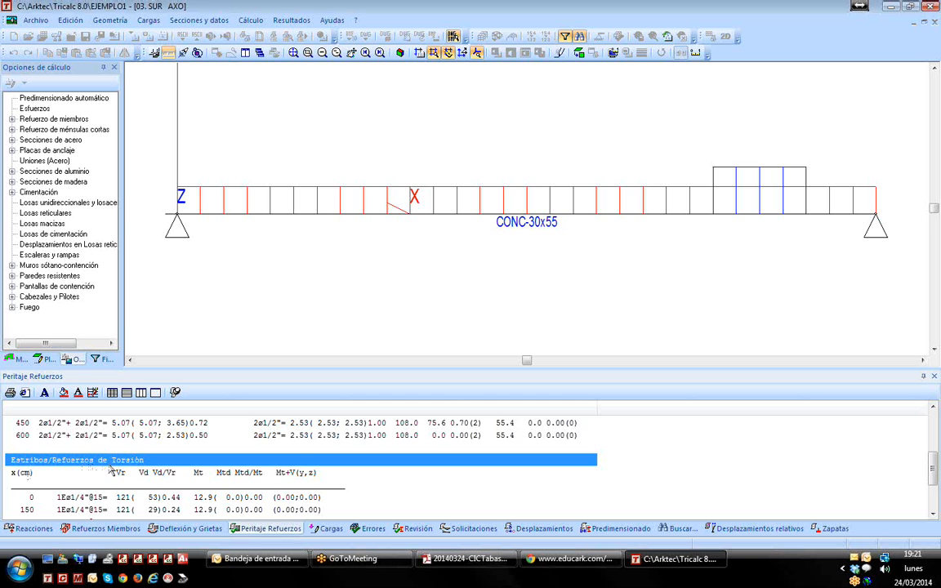
pyautogui.scroll(-1, 110, 468)
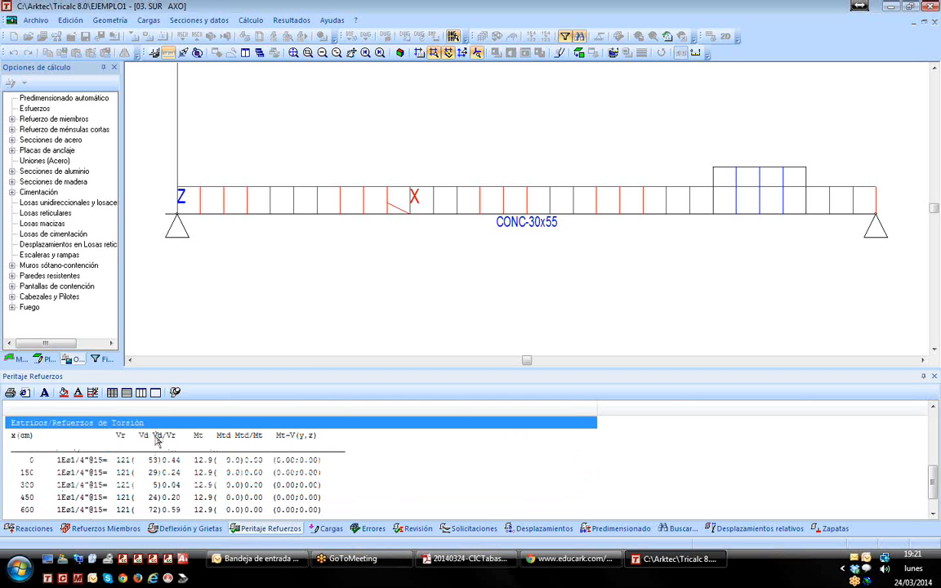
pyautogui.click(157, 437)
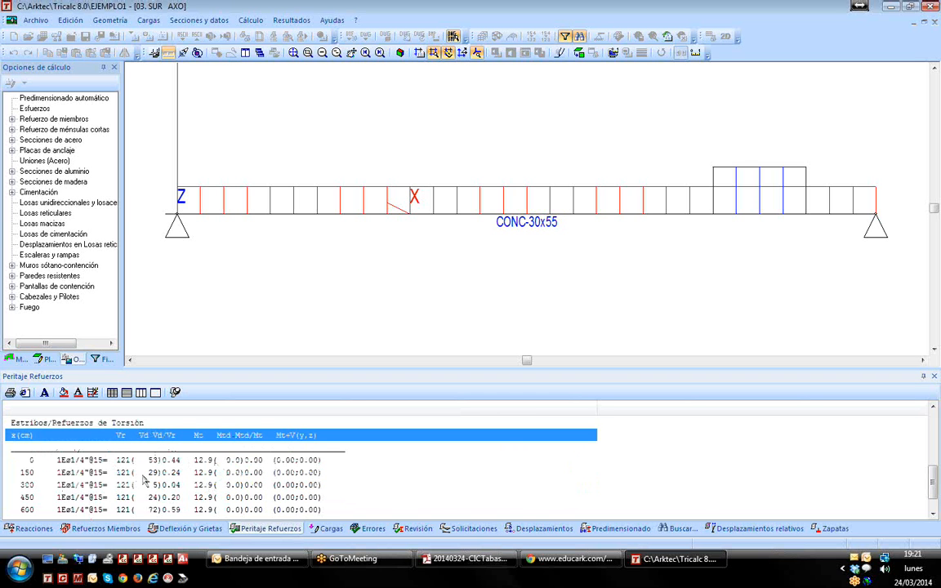
pyautogui.scroll(-1, 135, 482)
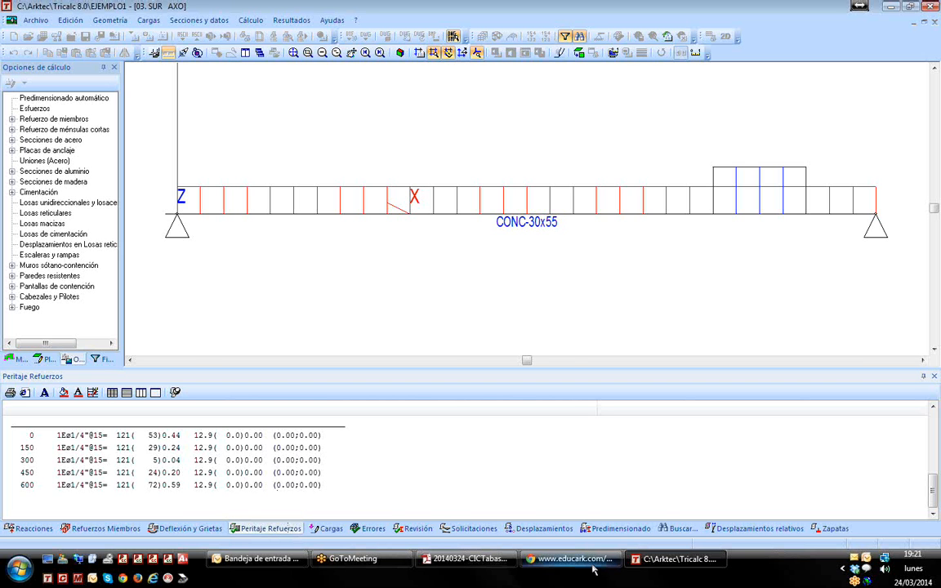
# Step: Switch to the browser and read the opening instructions of the manual's Viga apoyada-apoyada: Comprobación acero chapter
pyautogui.click(572, 560)
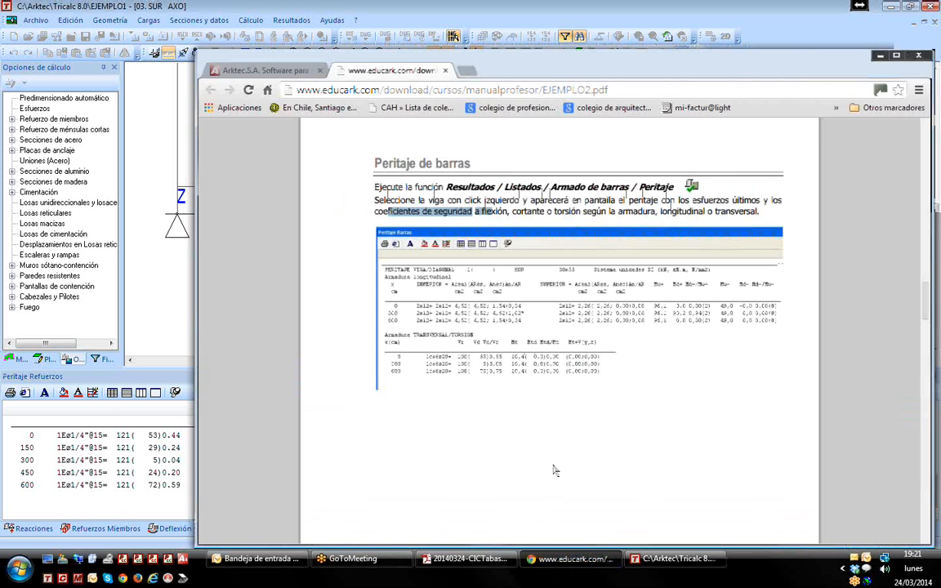
pyautogui.scroll(-2, 551, 370)
pyautogui.scroll(-6, 551, 371)
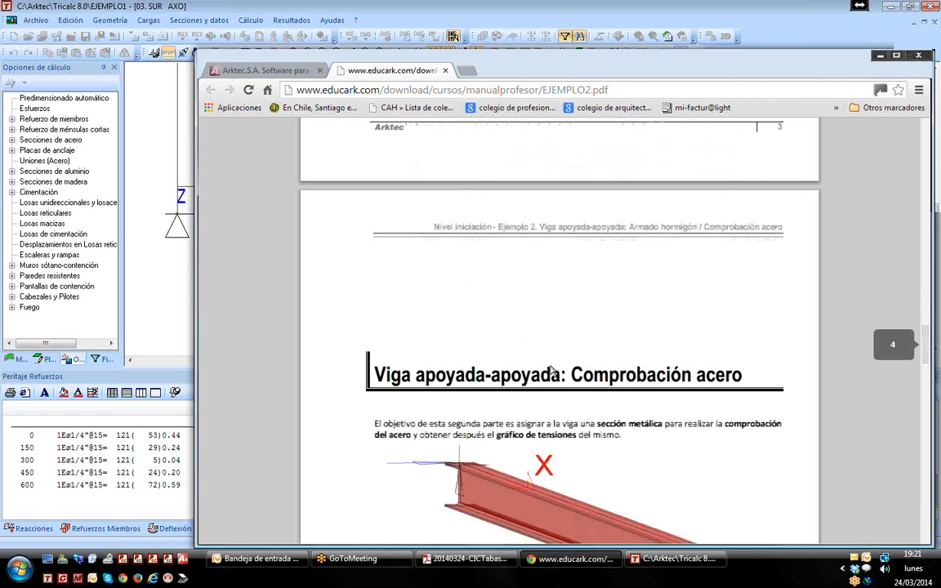
pyautogui.scroll(-2, 414, 186)
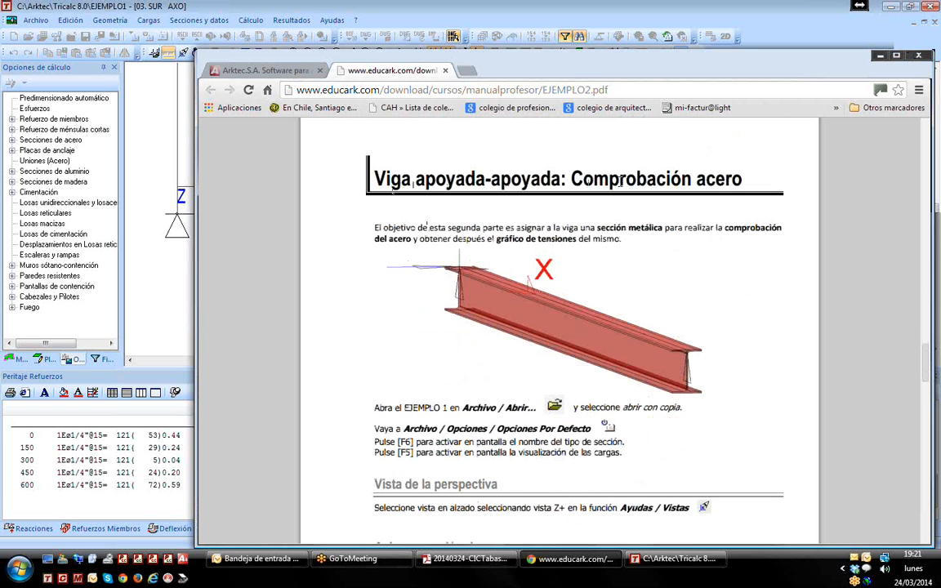
pyautogui.doubleClick(728, 181)
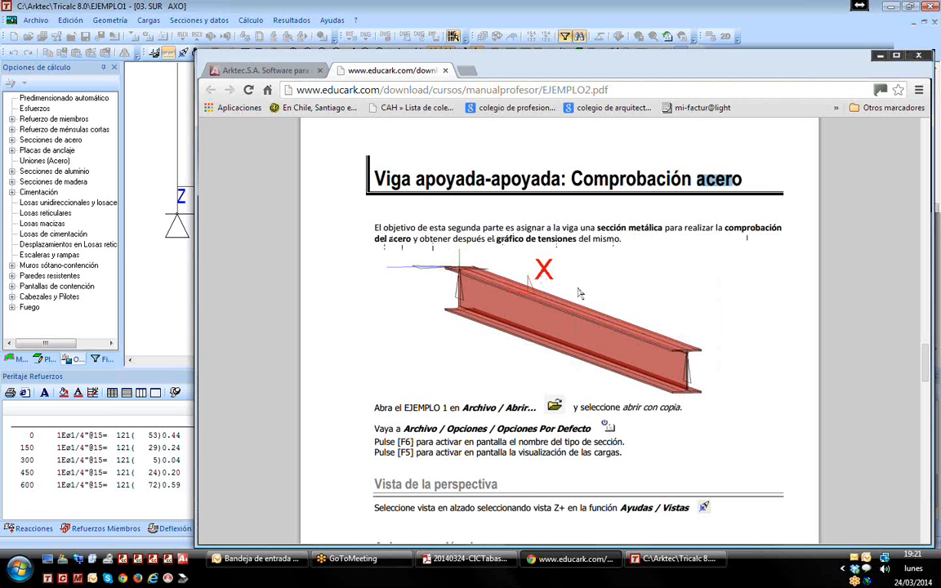
pyautogui.scroll(-2, 579, 293)
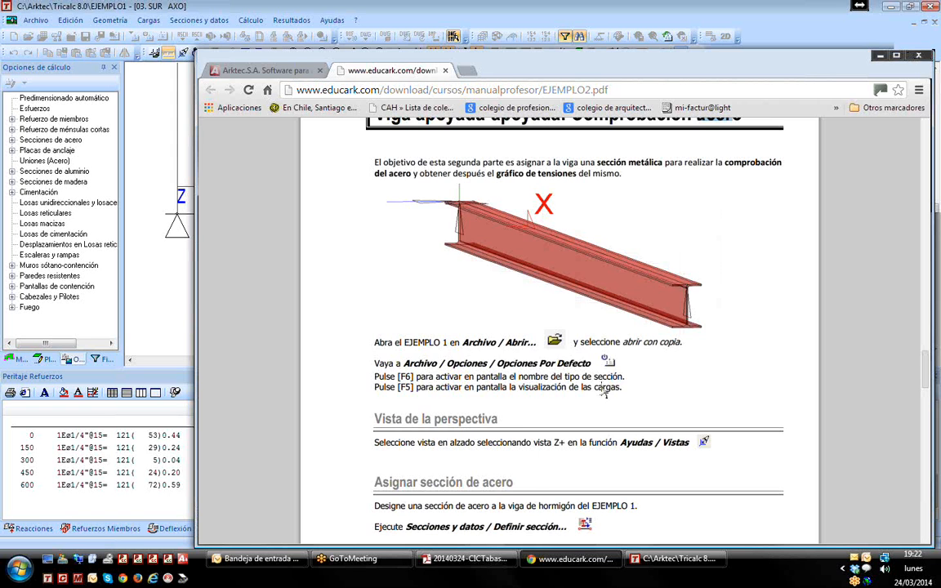
pyautogui.scroll(-2, 604, 393)
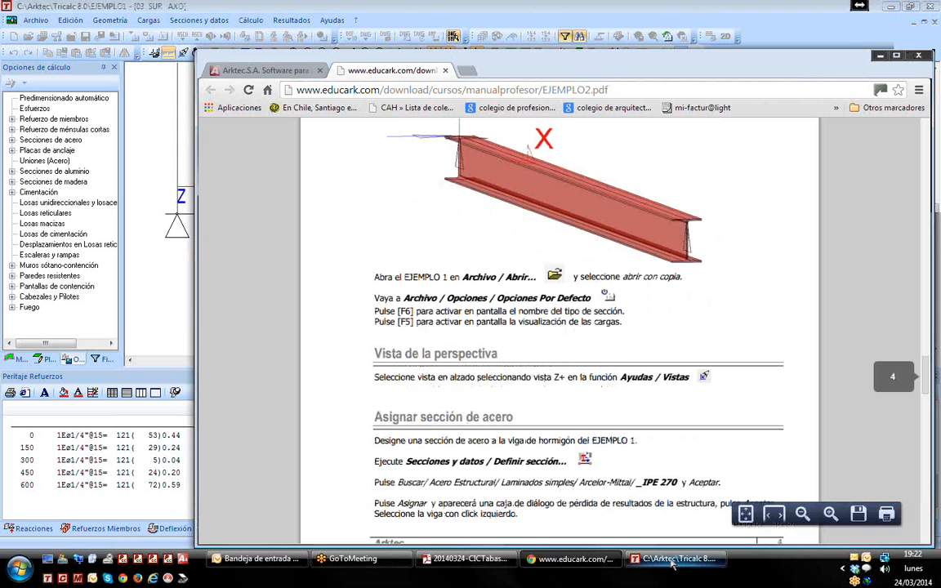
# Step: Return to Tricalc and open the EJEMPLO1 structure as a copy
pyautogui.click(671, 560)
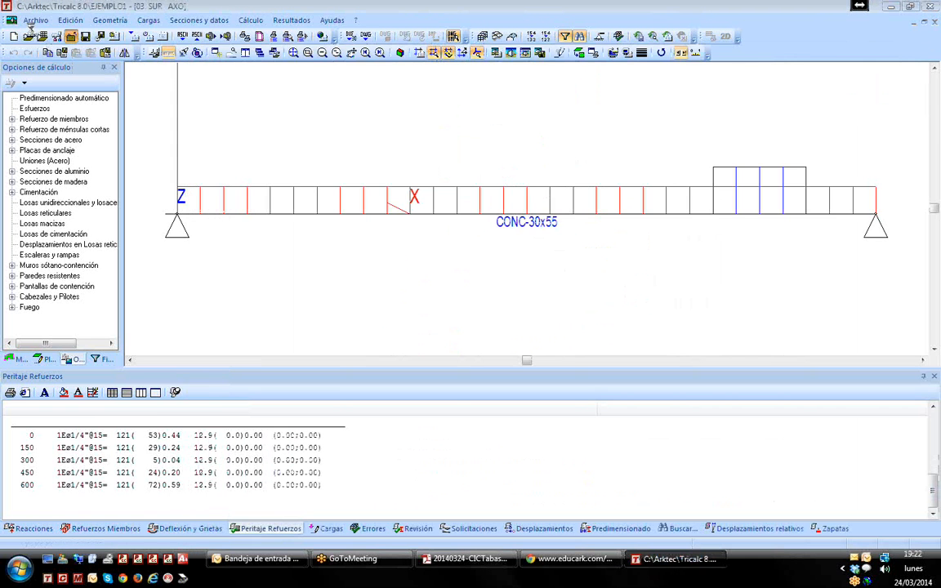
pyautogui.click(28, 36)
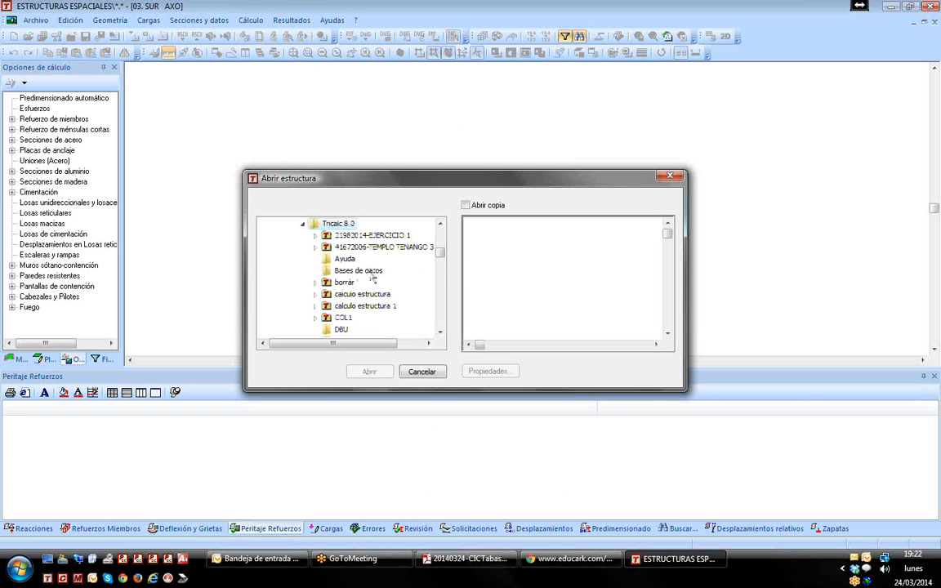
pyautogui.click(440, 331)
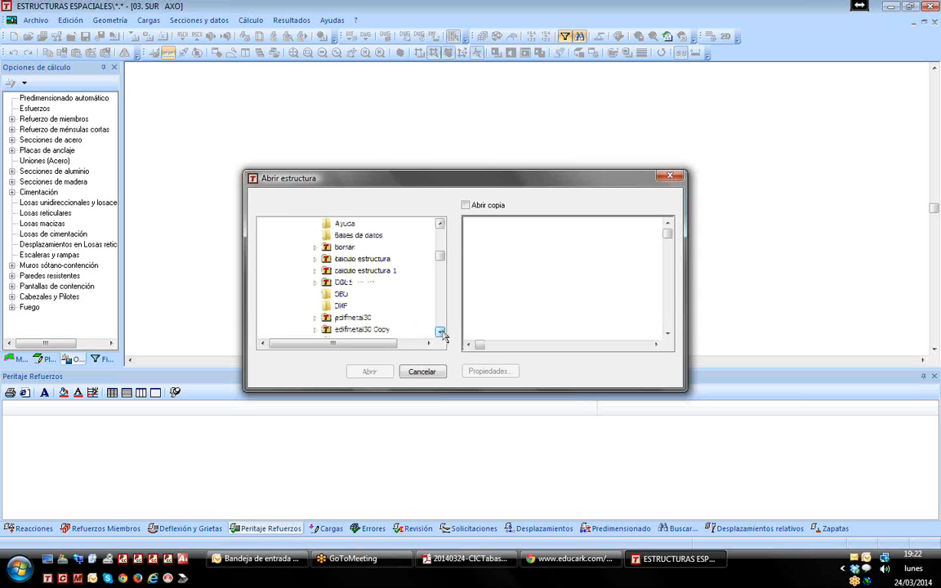
pyautogui.click(440, 330)
pyautogui.click(440, 331)
pyautogui.click(359, 295)
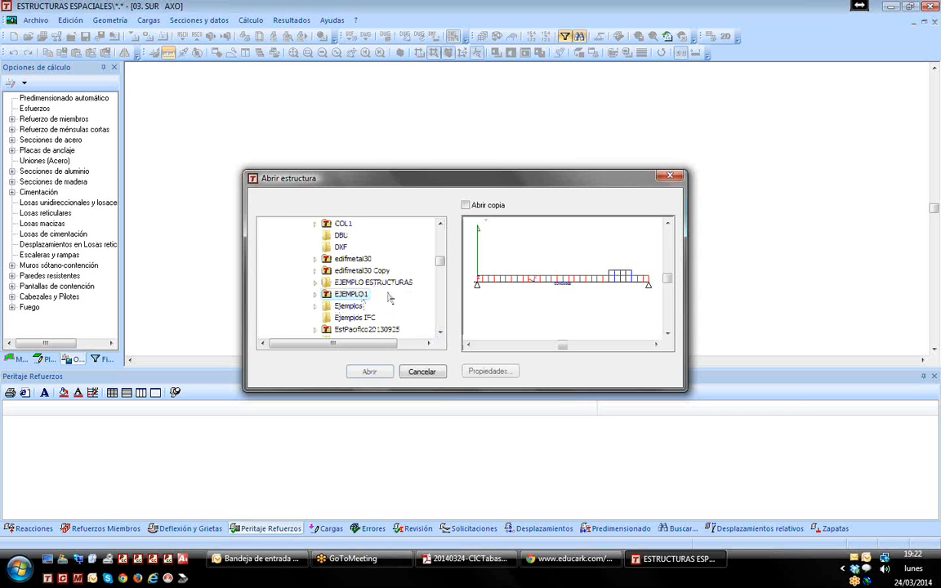
pyautogui.click(465, 205)
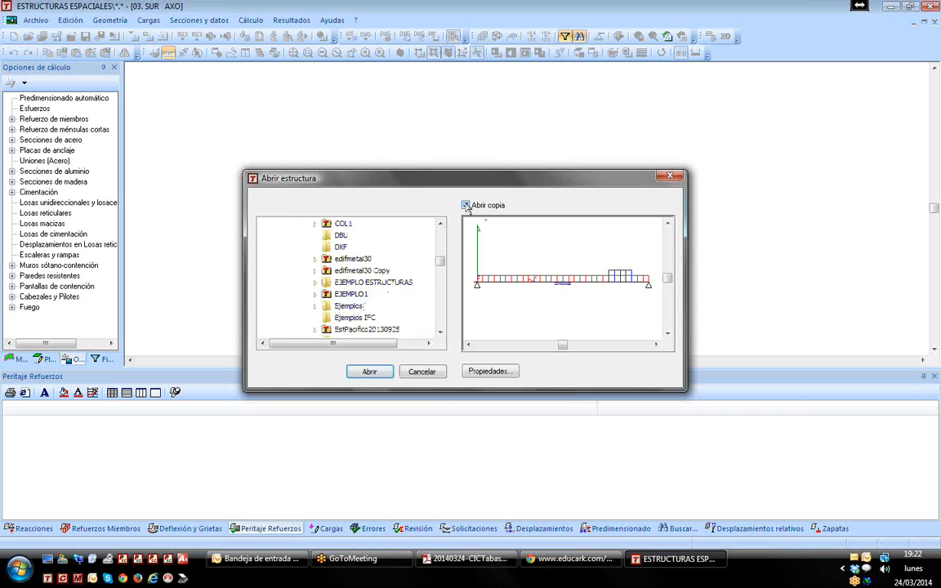
pyautogui.click(369, 371)
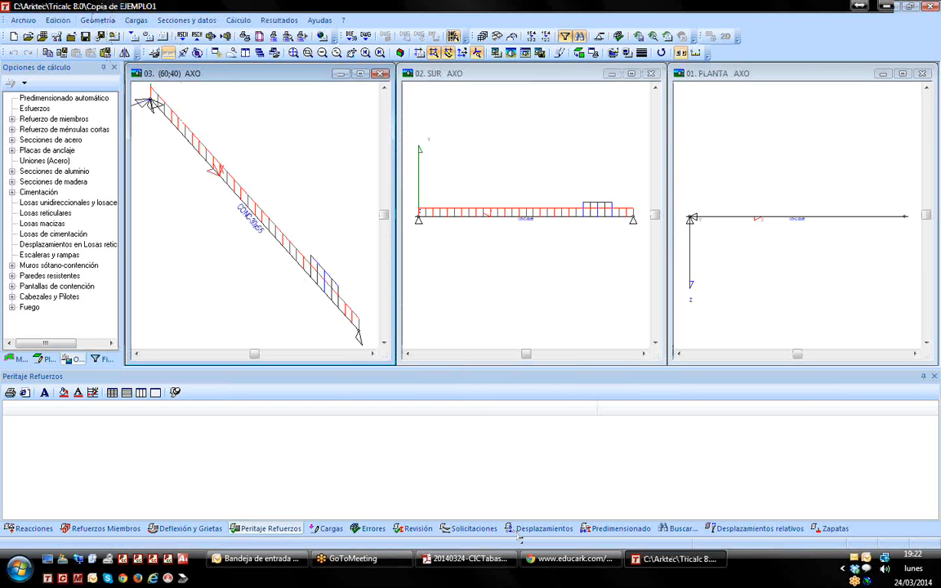
# Step: Switch to the browser and read the manual's instructions for the Z+ view and for assigning the steel section
pyautogui.click(549, 561)
pyautogui.scroll(-2, 558, 421)
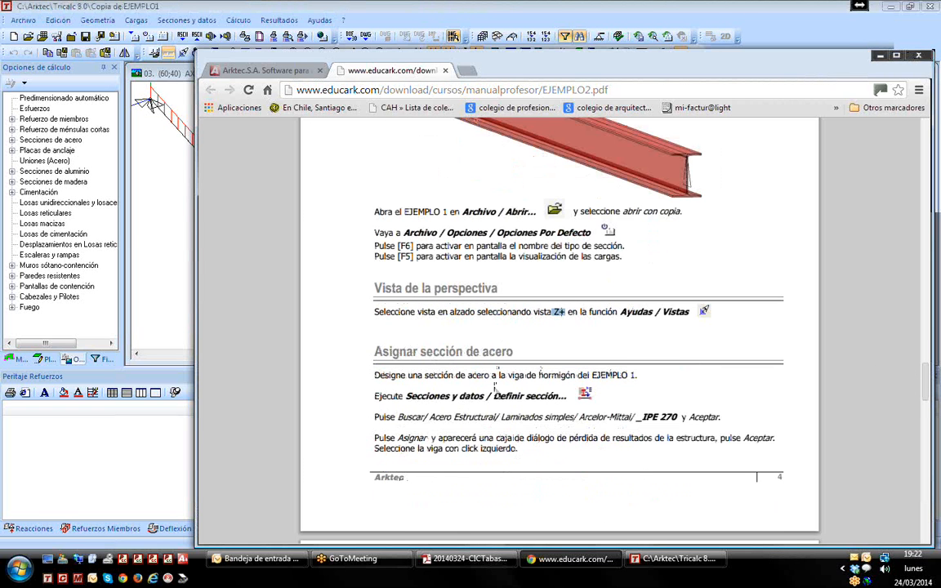
pyautogui.scroll(-2, 494, 391)
pyautogui.moveTo(406, 331); pyautogui.dragTo(566, 331)
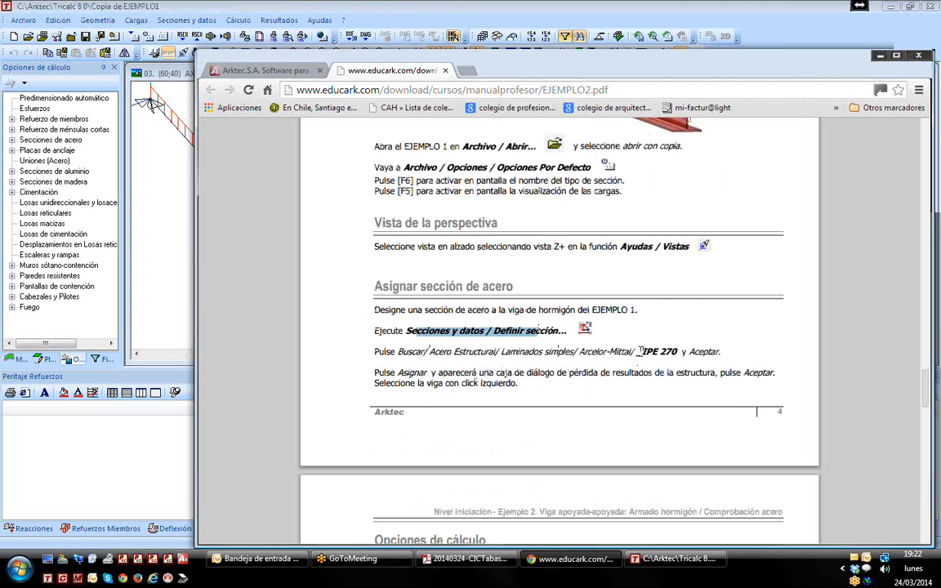
# Step: Read the manual's instructions for defining the Arcelor-Mittal IPE 270 section and assigning it to the beam
pyautogui.moveTo(642, 351); pyautogui.dragTo(678, 352)
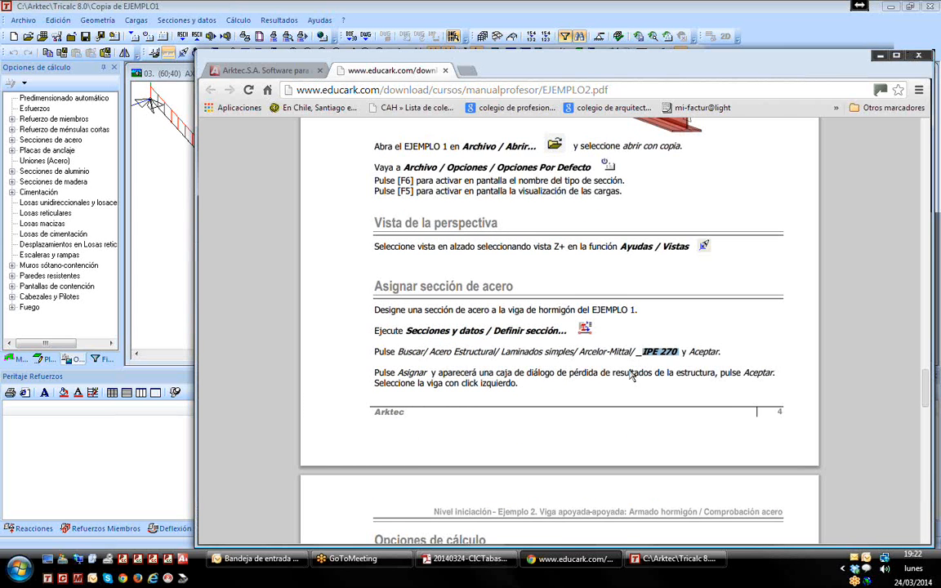
pyautogui.scroll(-2, 582, 342)
pyautogui.scroll(-2, 582, 342)
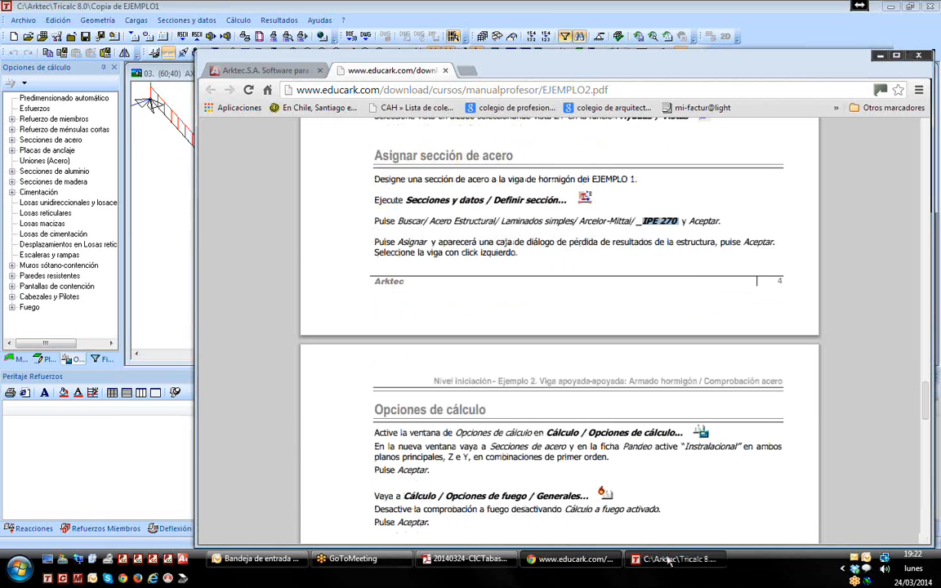
# Step: Switch to Tricalc and, when defining the section, browse to the _IPE series under Acero Estructural, Laminados Simples, Arcelor-Mittal
pyautogui.click(668, 561)
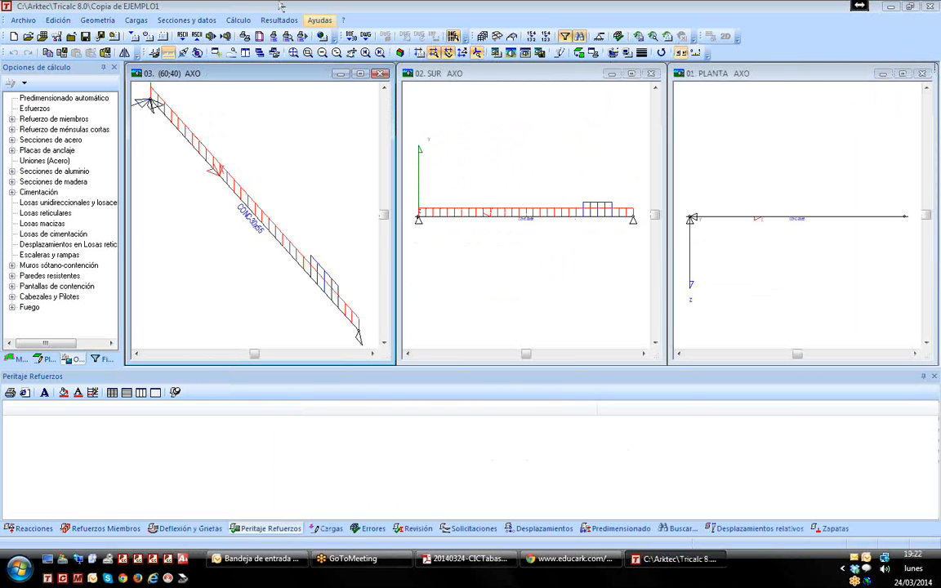
pyautogui.click(187, 20)
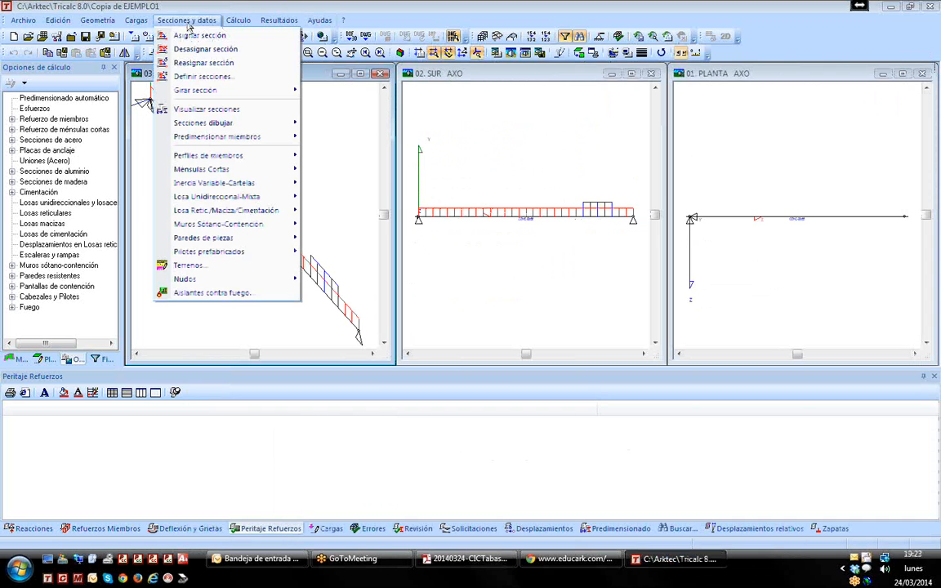
pyautogui.click(204, 76)
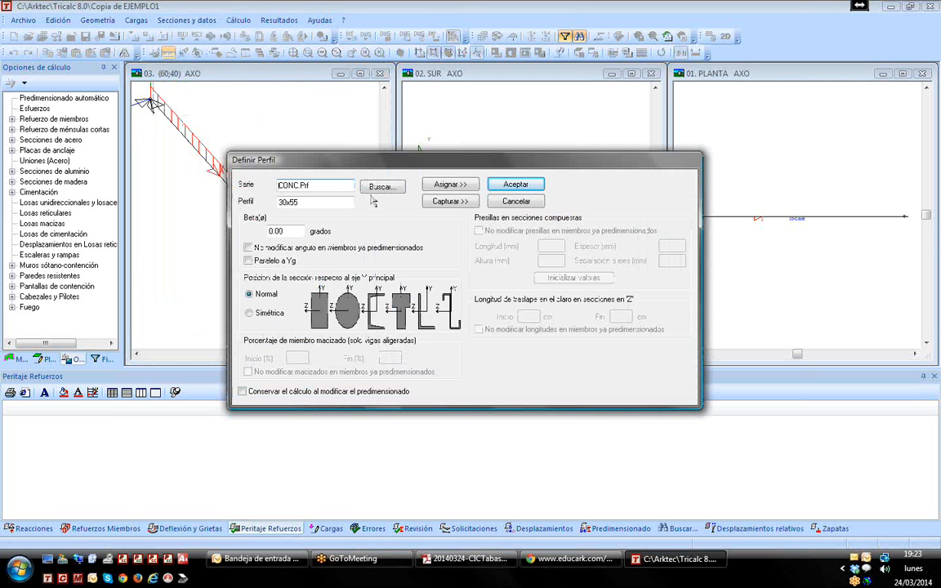
pyautogui.click(376, 185)
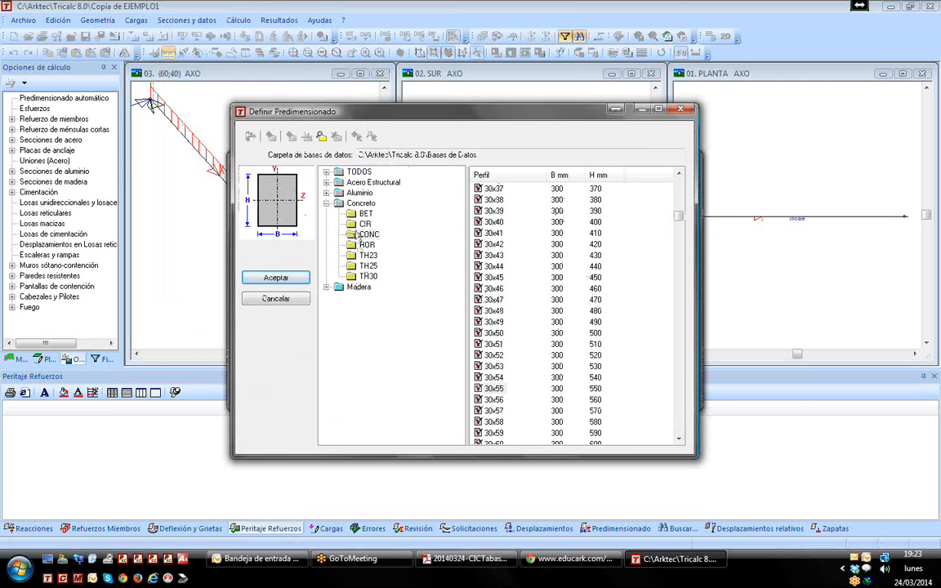
pyautogui.click(357, 236)
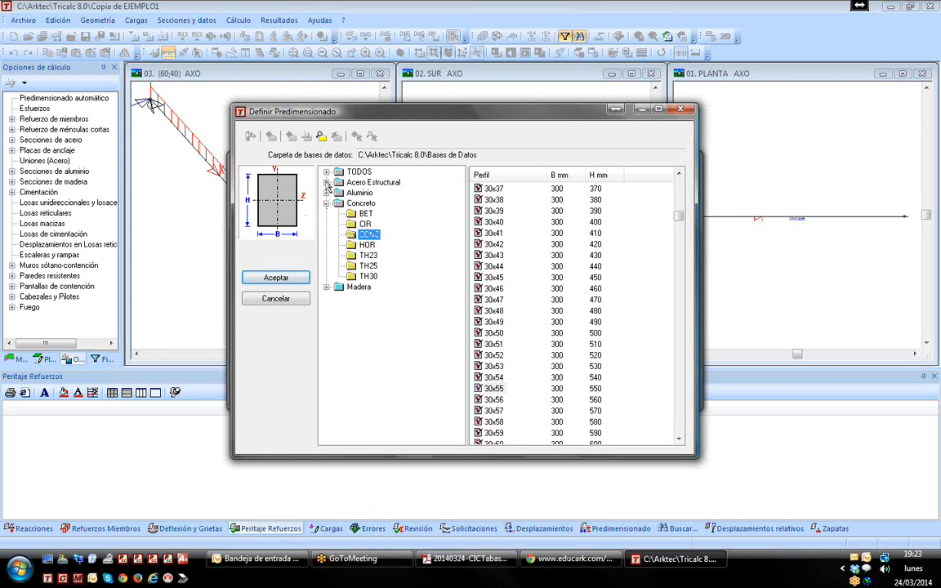
pyautogui.click(326, 182)
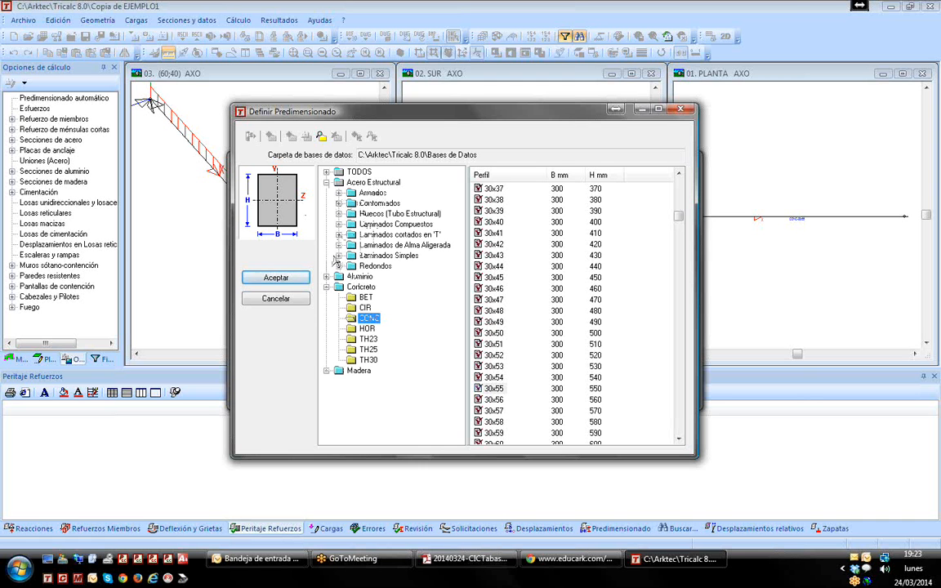
pyautogui.click(338, 256)
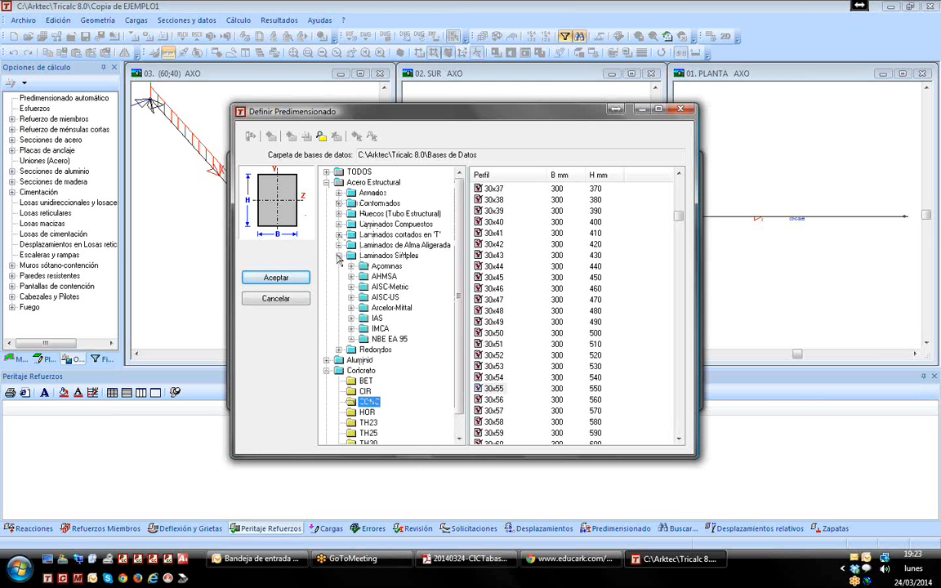
pyautogui.click(351, 307)
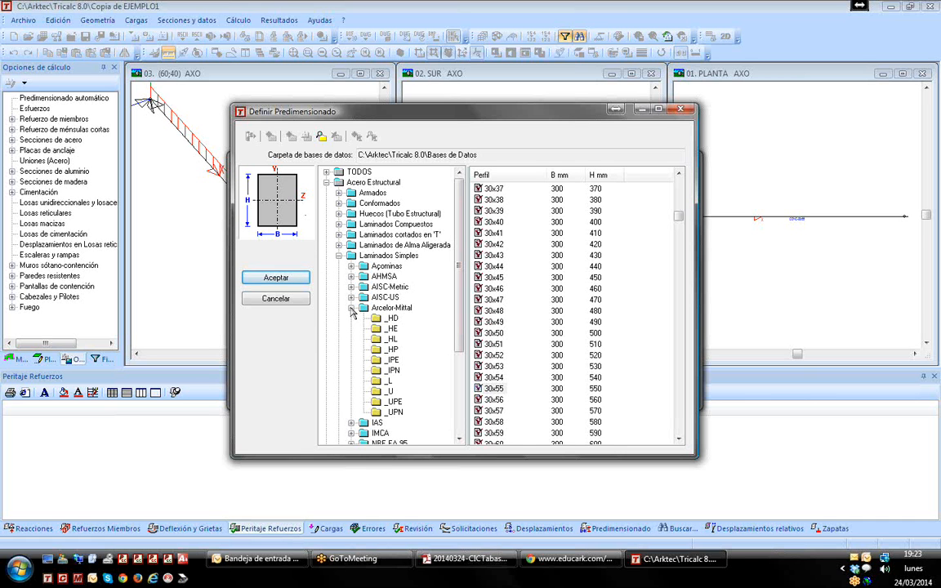
pyautogui.click(392, 360)
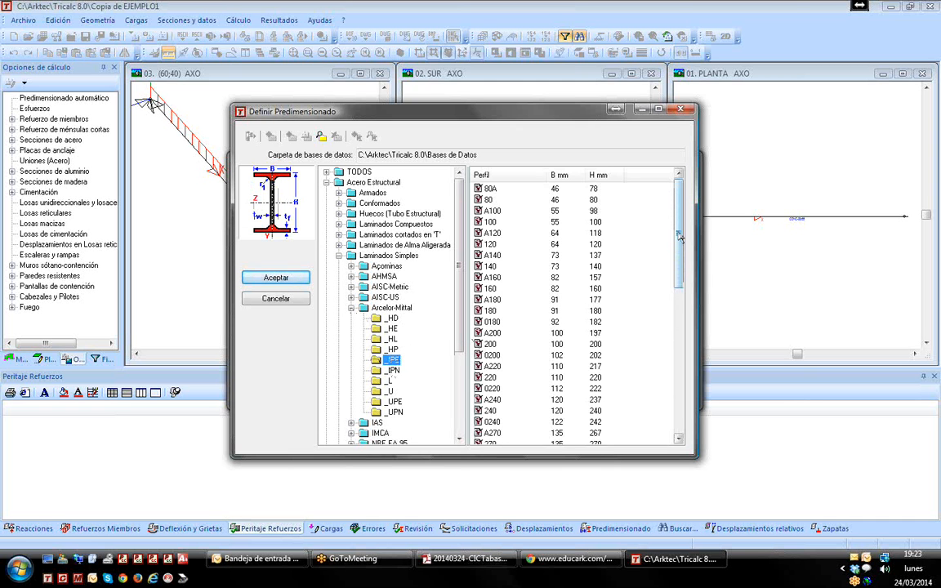
# Step: Sort the _IPE profiles by name and choose profile 270 as the section
pyautogui.scroll(-3, 679, 236)
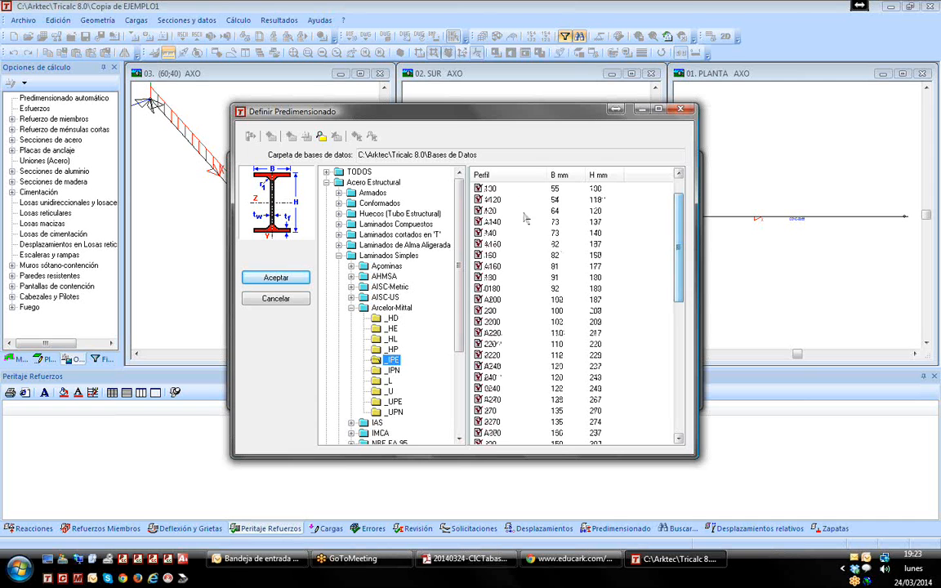
pyautogui.click(520, 176)
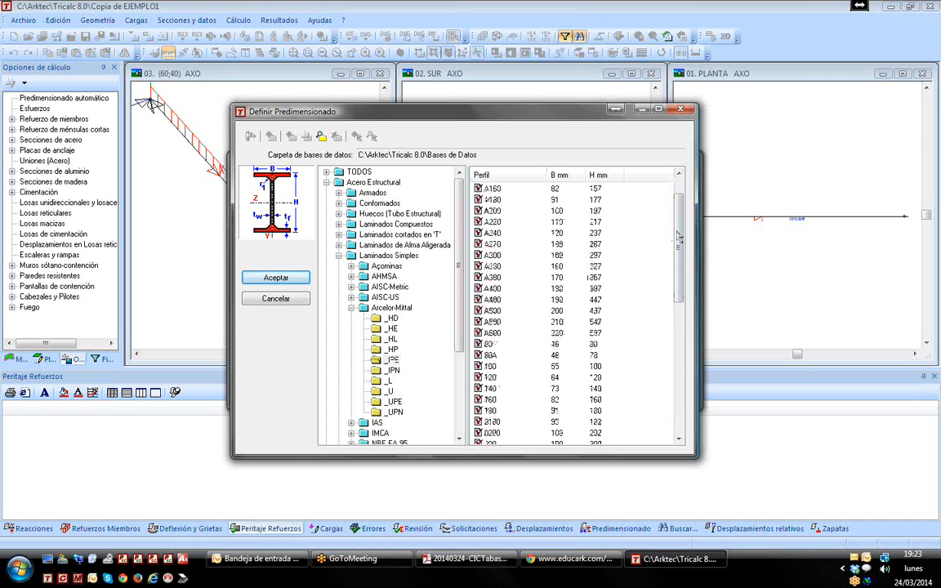
pyautogui.moveTo(679, 242); pyautogui.dragTo(681, 336)
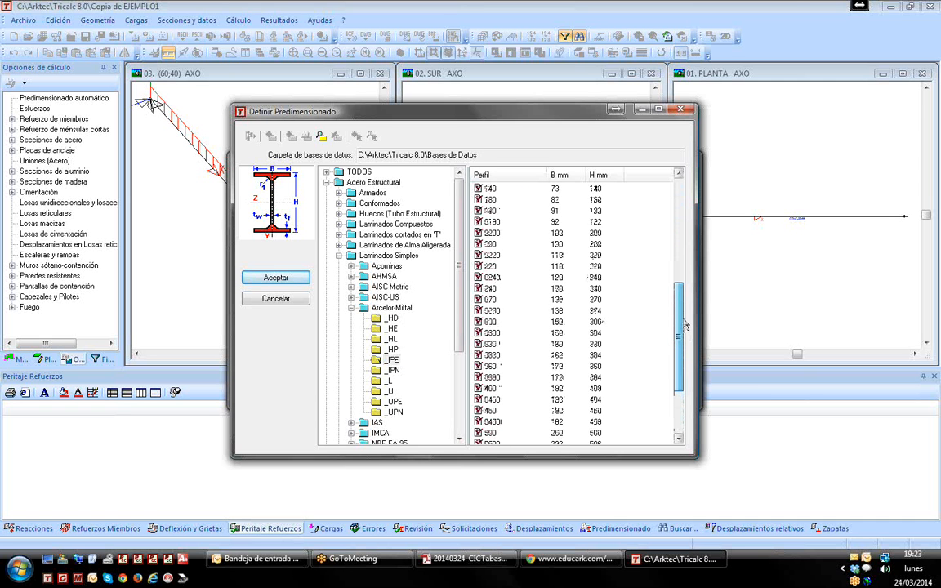
pyautogui.click(489, 300)
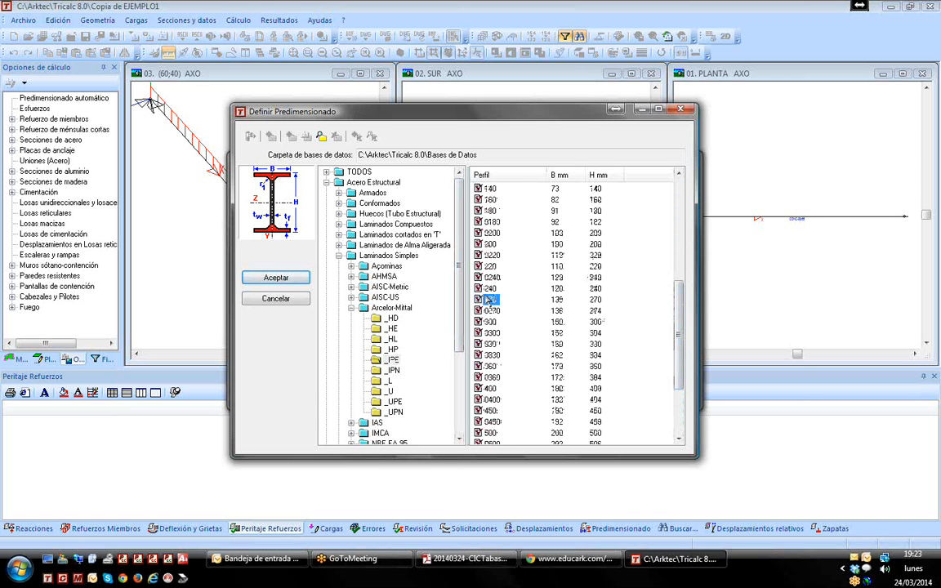
pyautogui.click(278, 278)
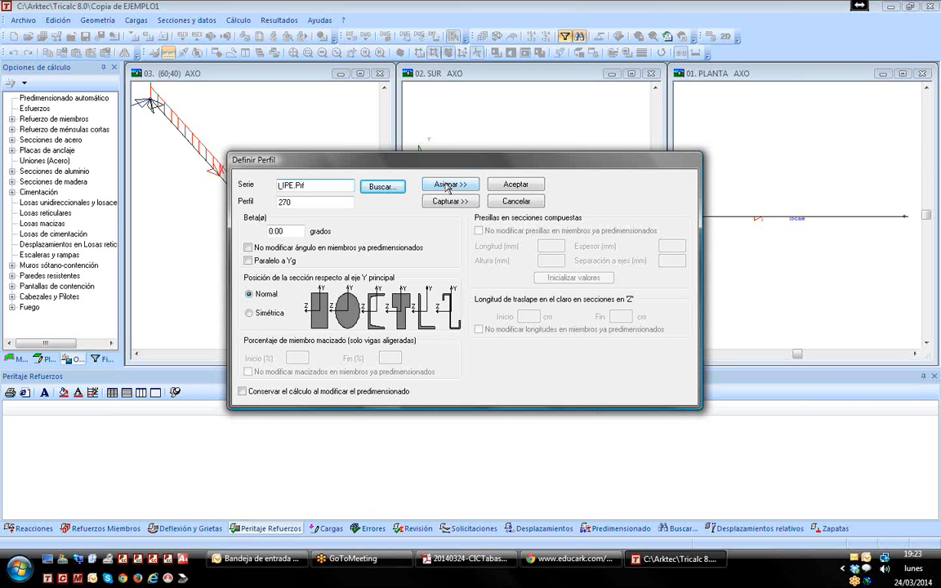
# Step: Assign the IPE 270 section to the beam, accepting the loss of previous results, and close the section definition
pyautogui.click(448, 187)
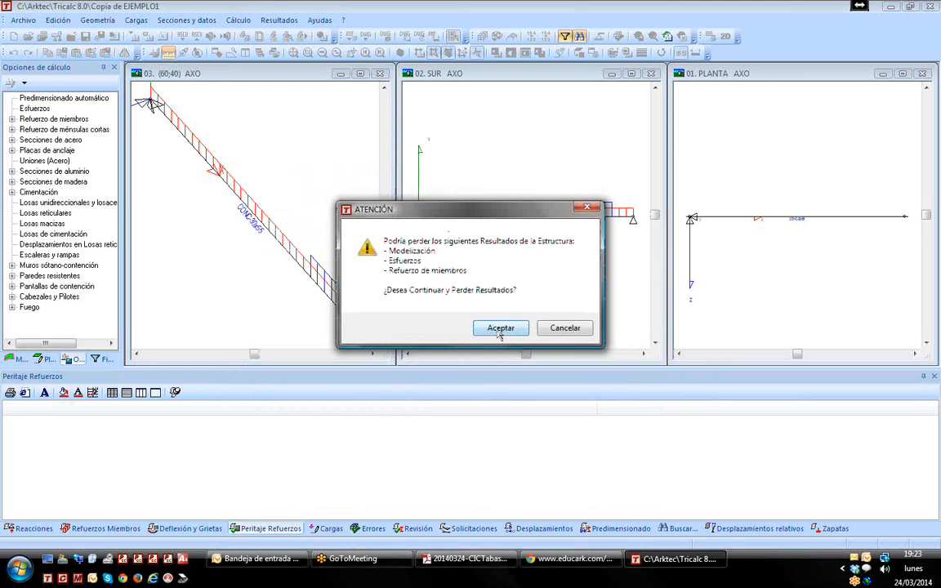
pyautogui.click(498, 329)
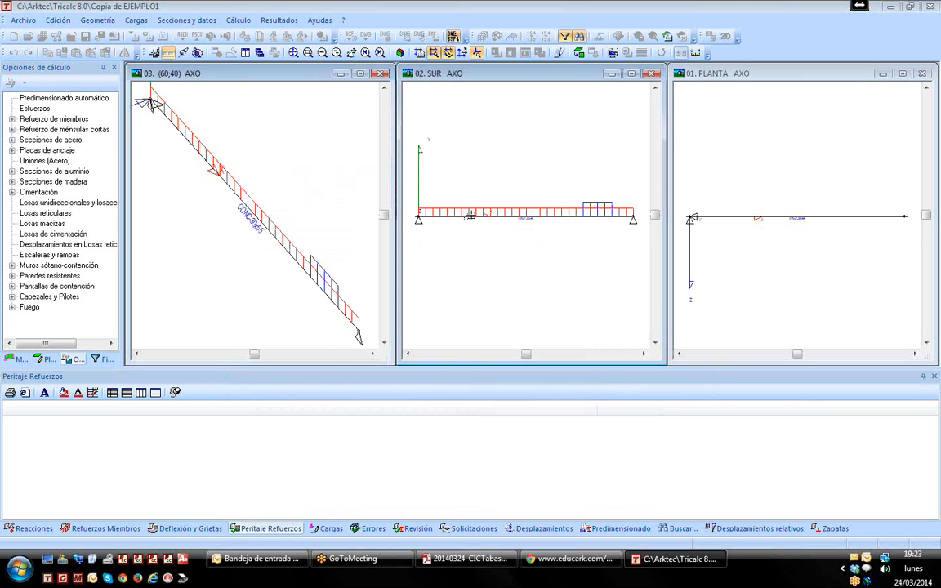
pyautogui.click(558, 53)
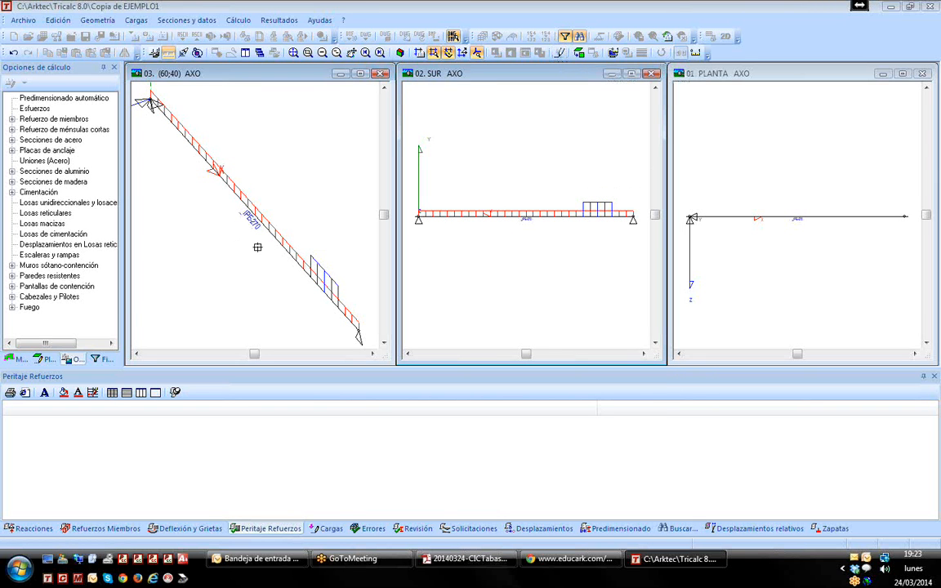
pyautogui.rightClick(248, 306)
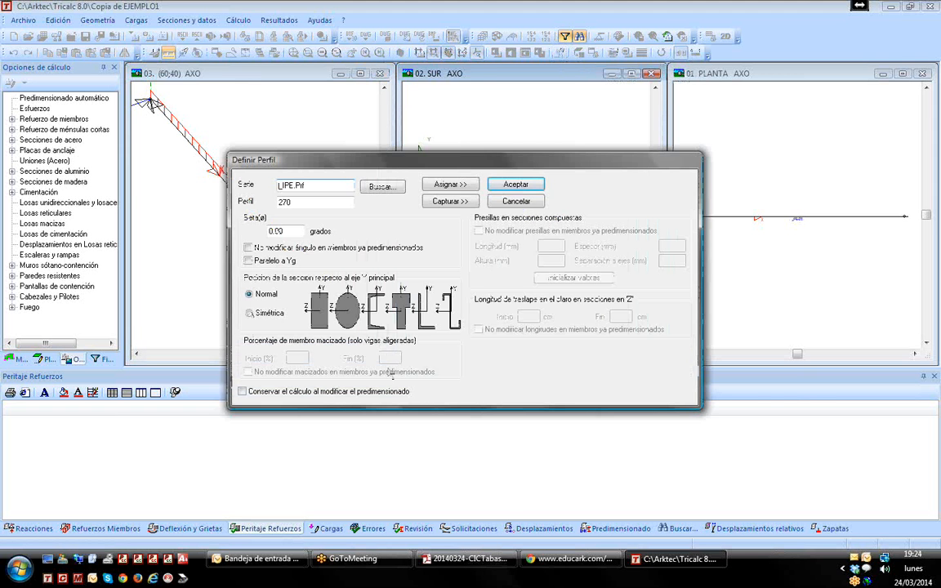
pyautogui.click(515, 202)
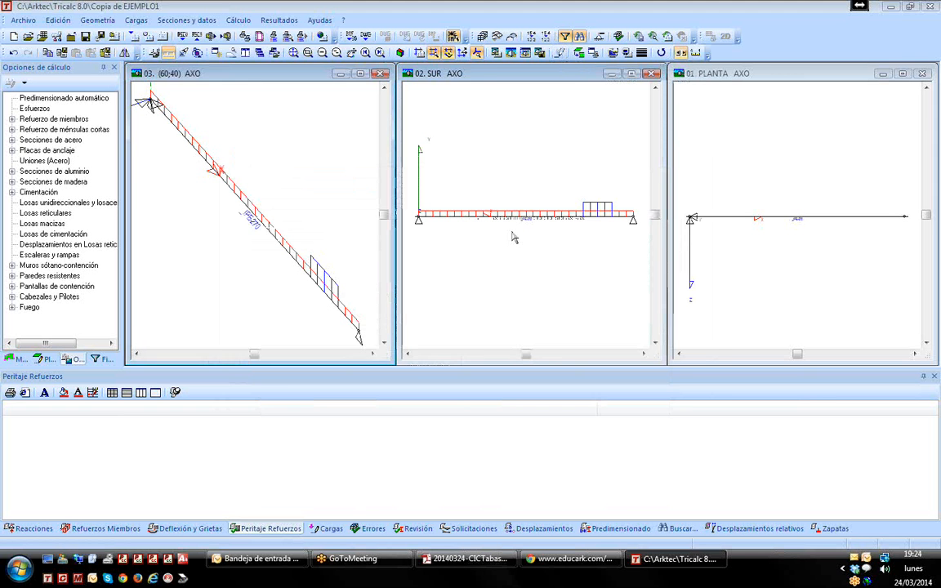
# Step: Switch to the browser and read the manual's Opciones de cálculo instructions on steel buckling and fire checks
pyautogui.click(579, 562)
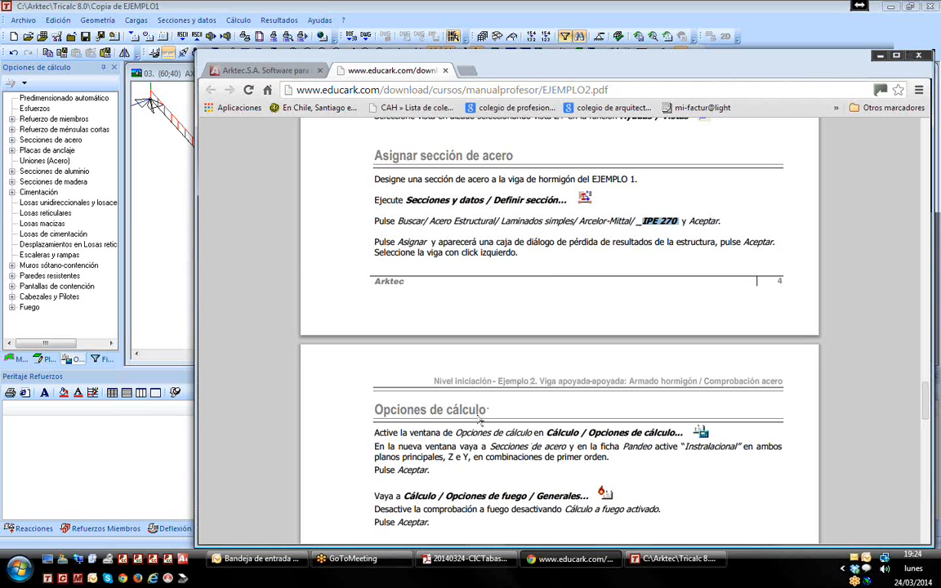
pyautogui.scroll(-2, 480, 419)
pyautogui.scroll(-2, 480, 418)
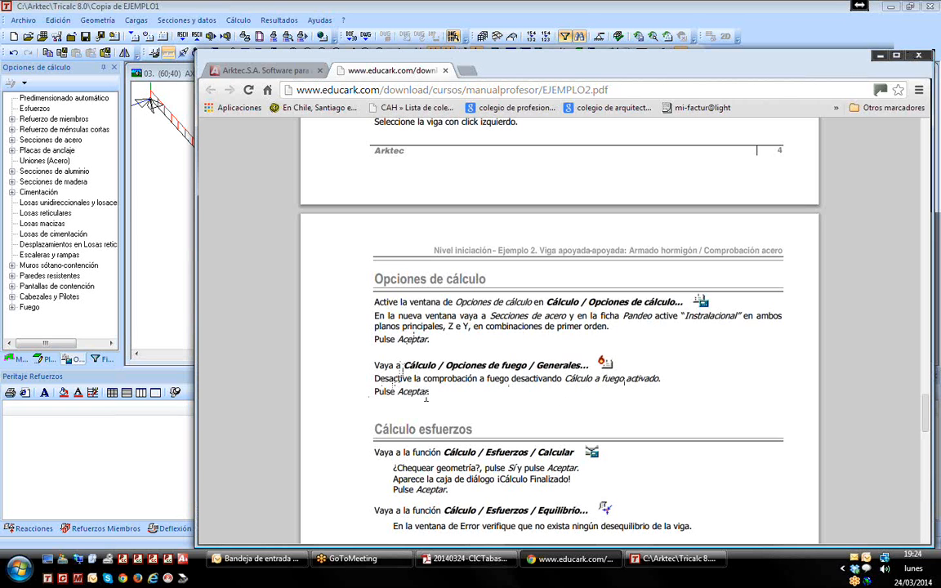
# Step: Return to Tricalc and set steel buckling to Intraslacional in the Y and Z principal planes for first-order combinations
pyautogui.click(651, 563)
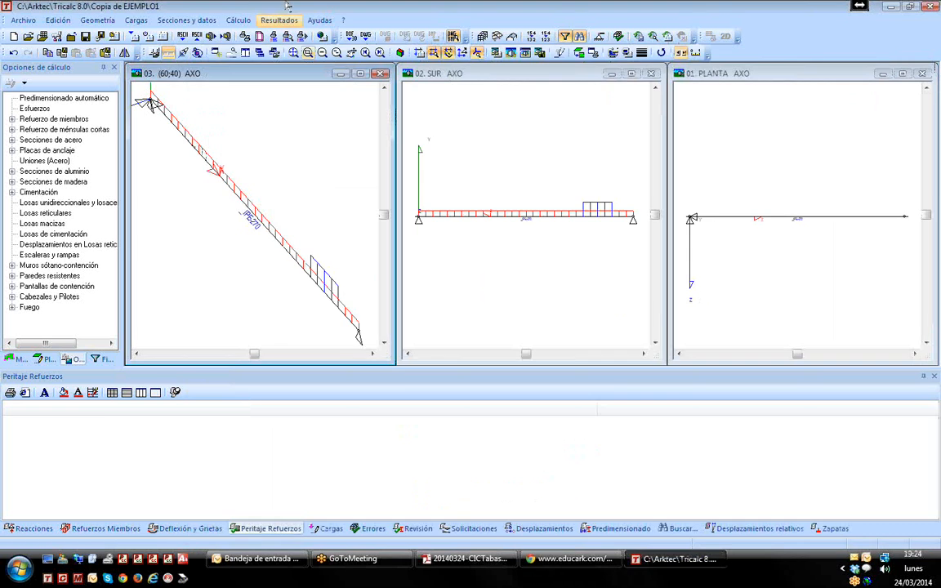
pyautogui.click(240, 22)
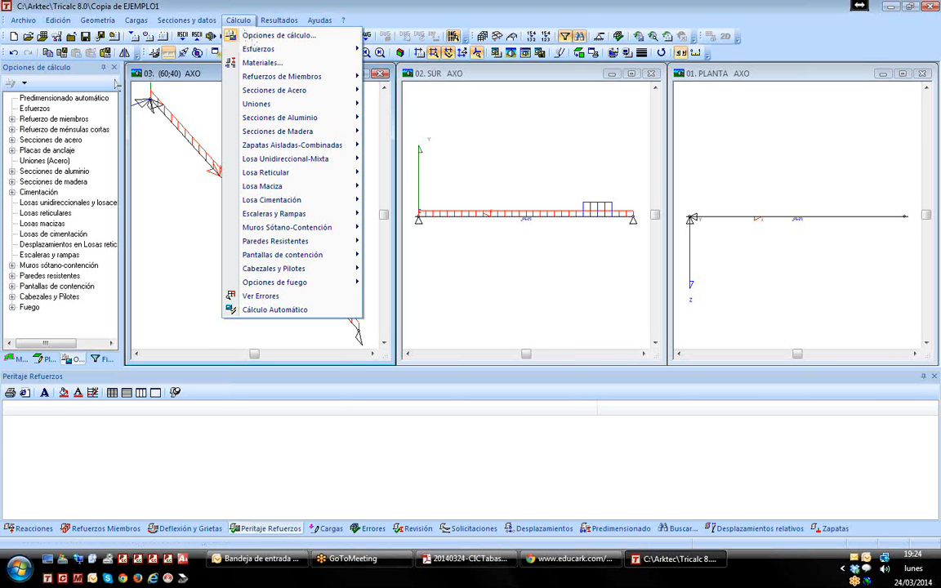
pyautogui.click(13, 140)
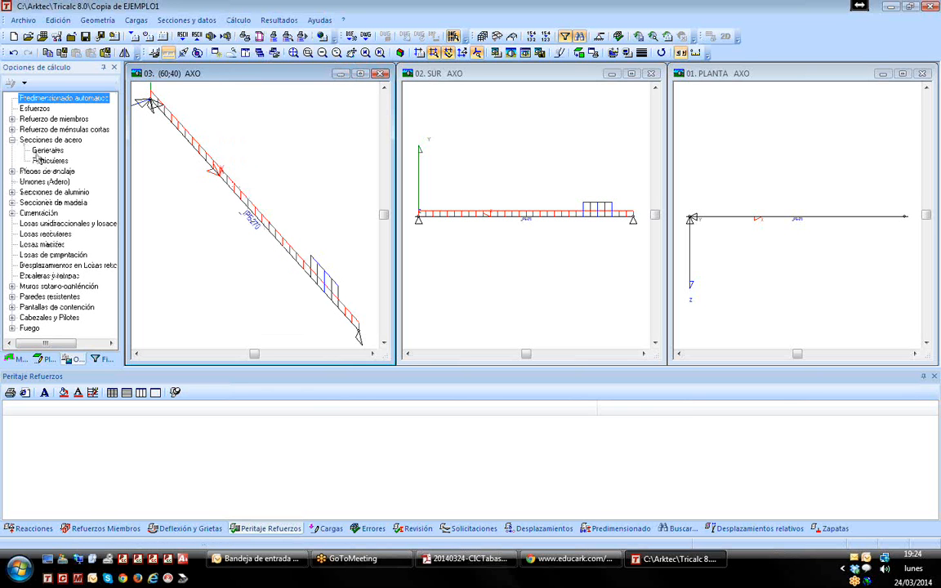
pyautogui.doubleClick(37, 150)
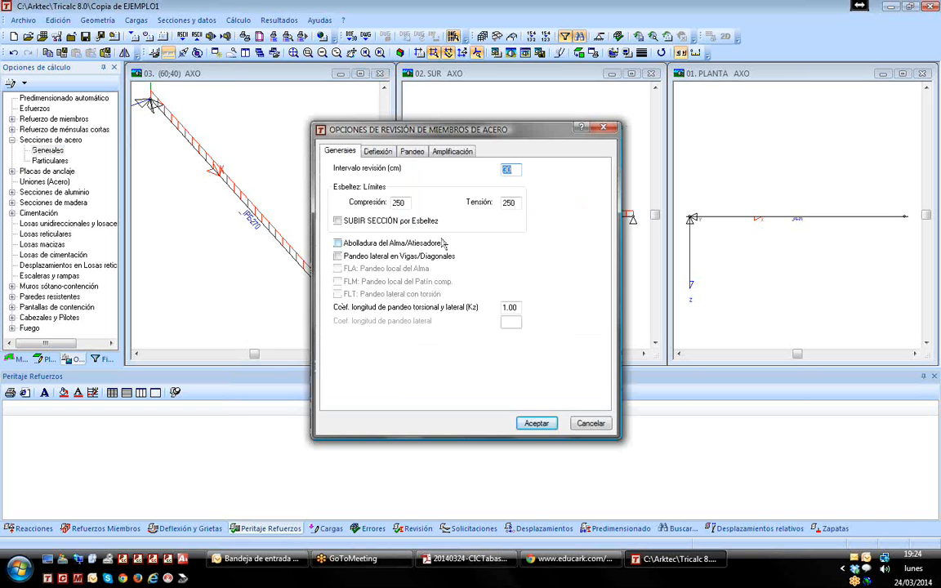
pyautogui.click(413, 152)
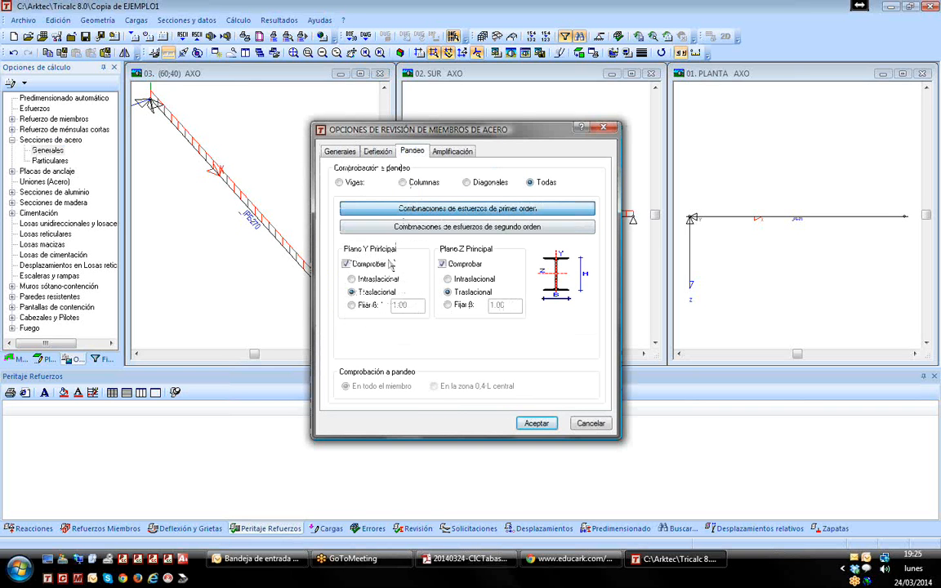
pyautogui.click(352, 279)
pyautogui.click(448, 279)
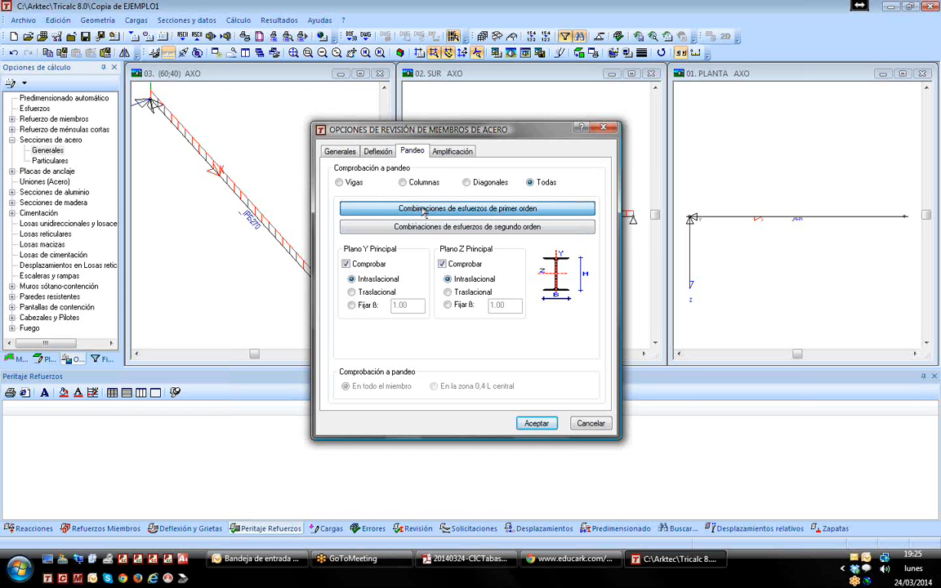
pyautogui.click(537, 424)
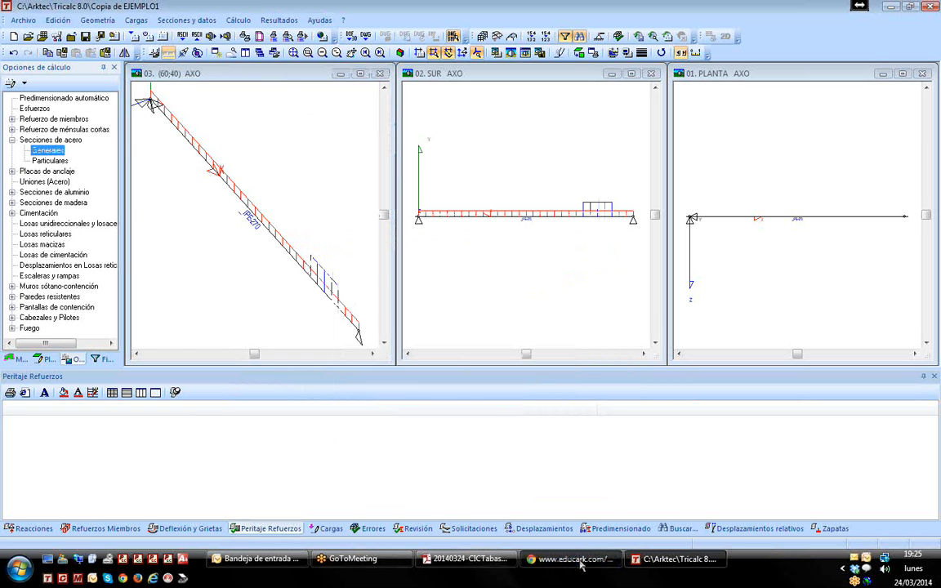
# Step: Check the manual's fire instructions, then turn off Cálculo a fuego activado in Tricalc's general fire resistance options and accept
pyautogui.click(575, 561)
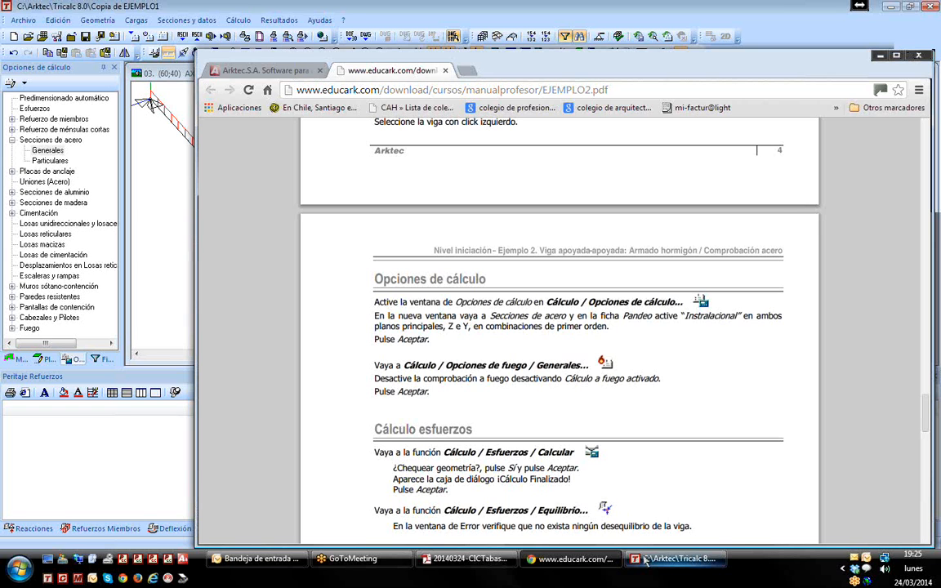
pyautogui.click(645, 560)
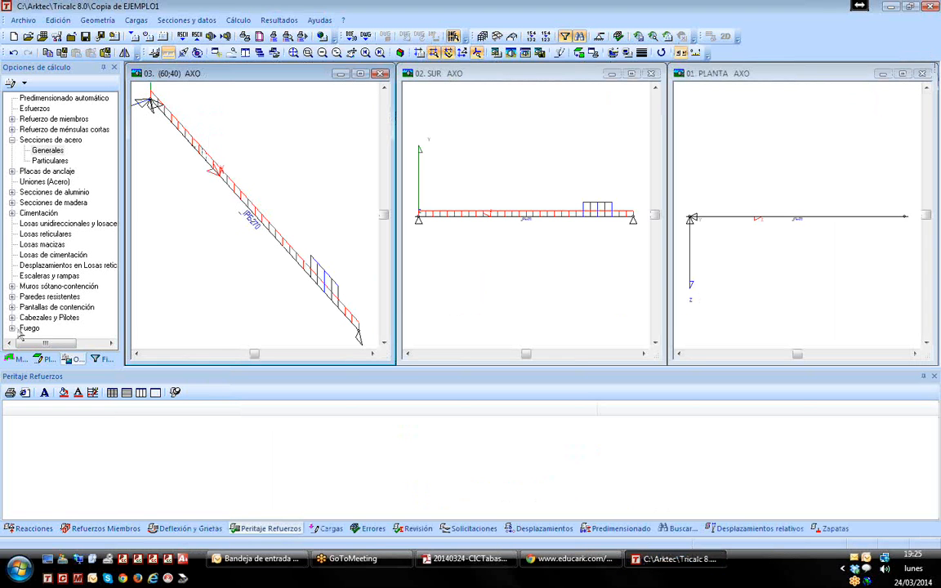
pyautogui.click(241, 21)
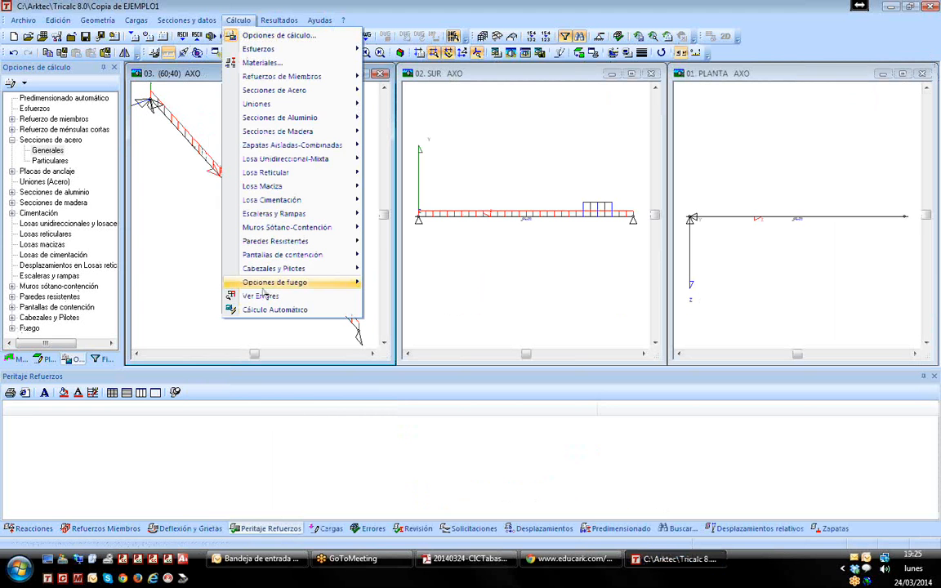
pyautogui.moveTo(267, 286)
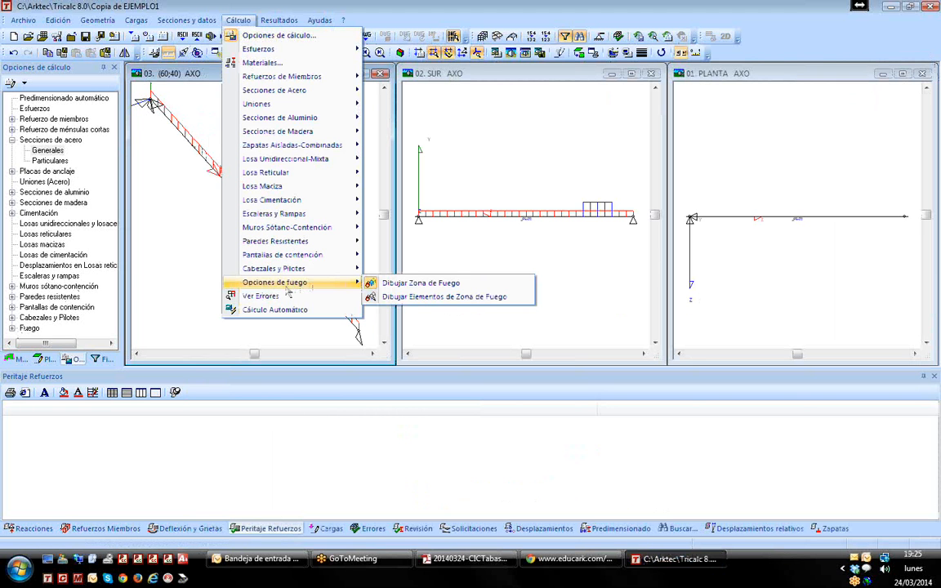
pyautogui.click(260, 297)
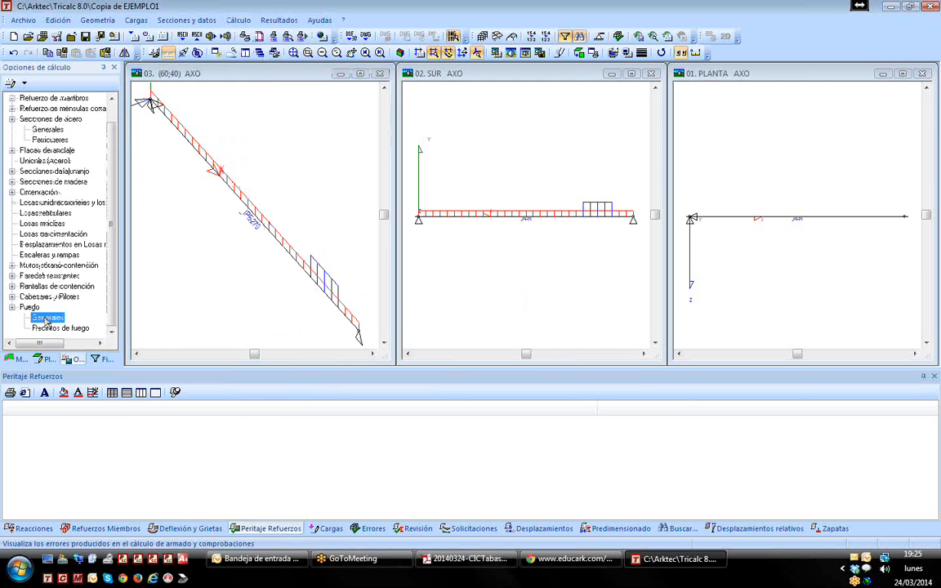
pyautogui.doubleClick(46, 317)
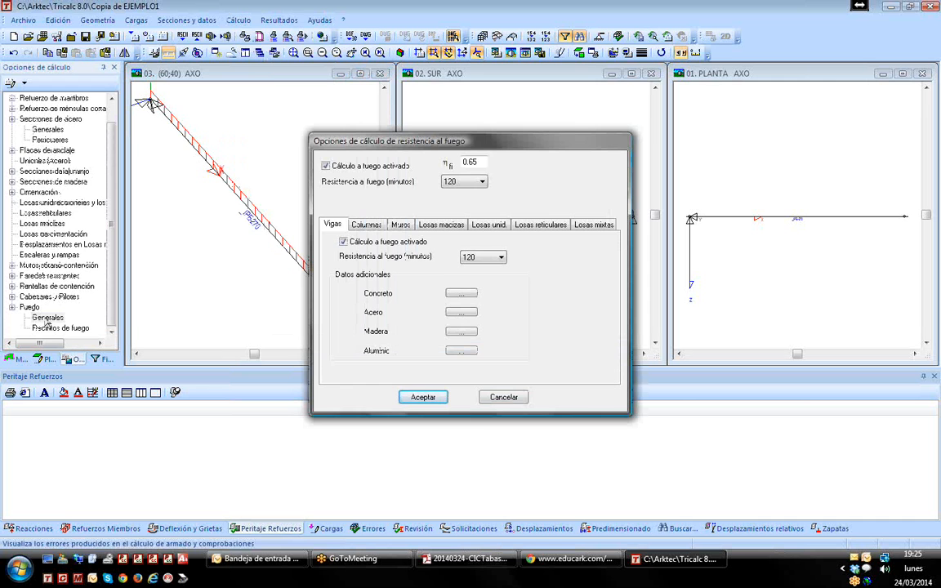
pyautogui.click(325, 167)
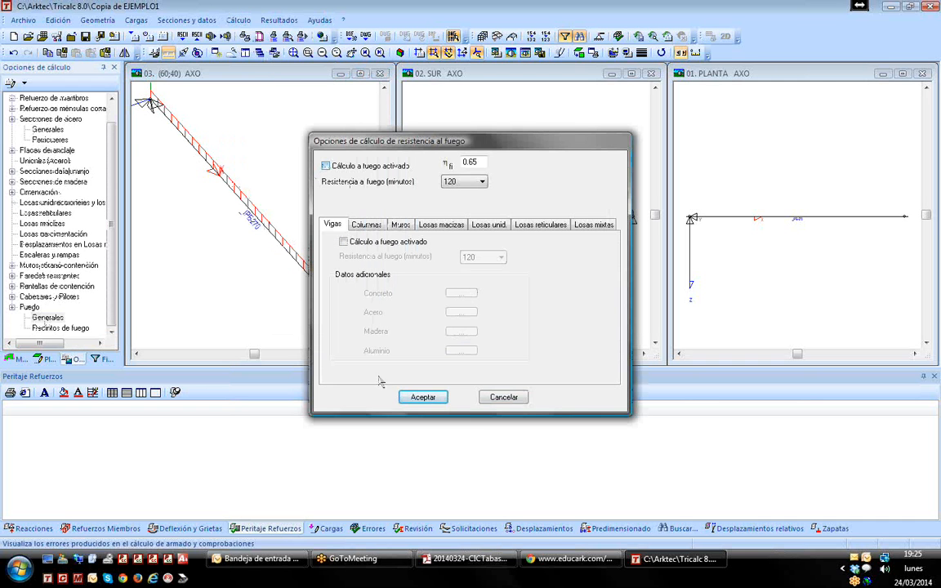
pyautogui.click(423, 398)
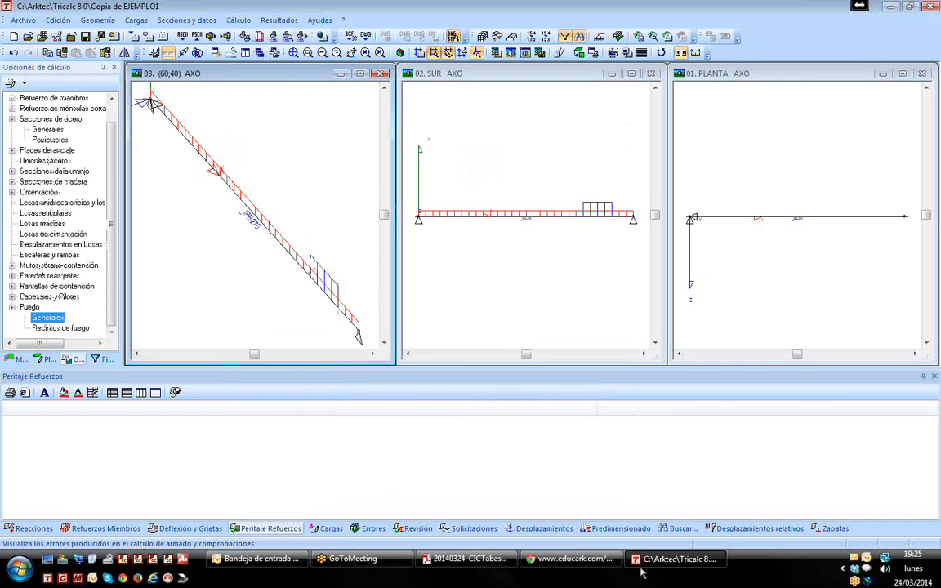
# Step: Switch to the browser and read the manual's Cálculo esfuerzos instructions on calculating forces and checking equilibrium
pyautogui.click(576, 558)
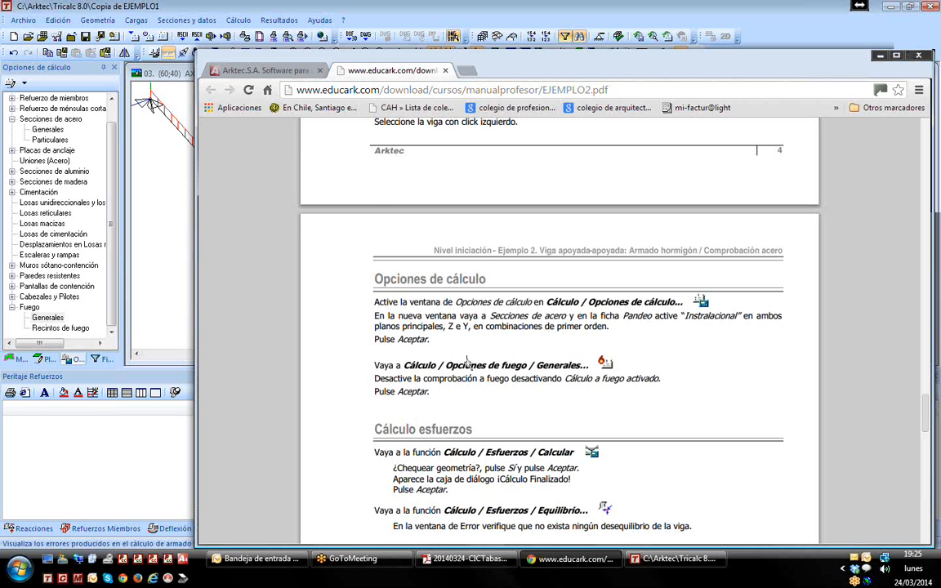
pyautogui.scroll(-2, 468, 360)
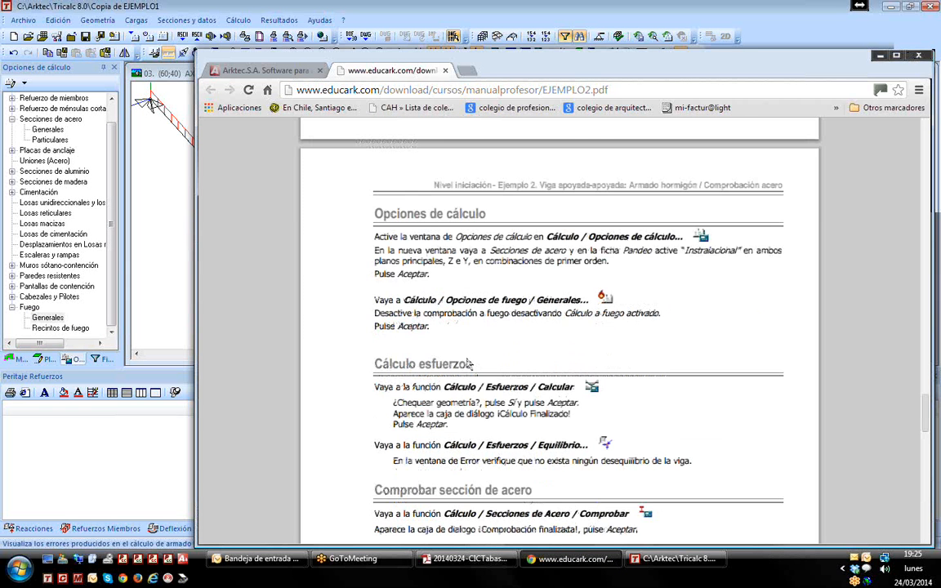
pyautogui.scroll(-4, 470, 363)
pyautogui.moveTo(443, 256); pyautogui.dragTo(574, 257)
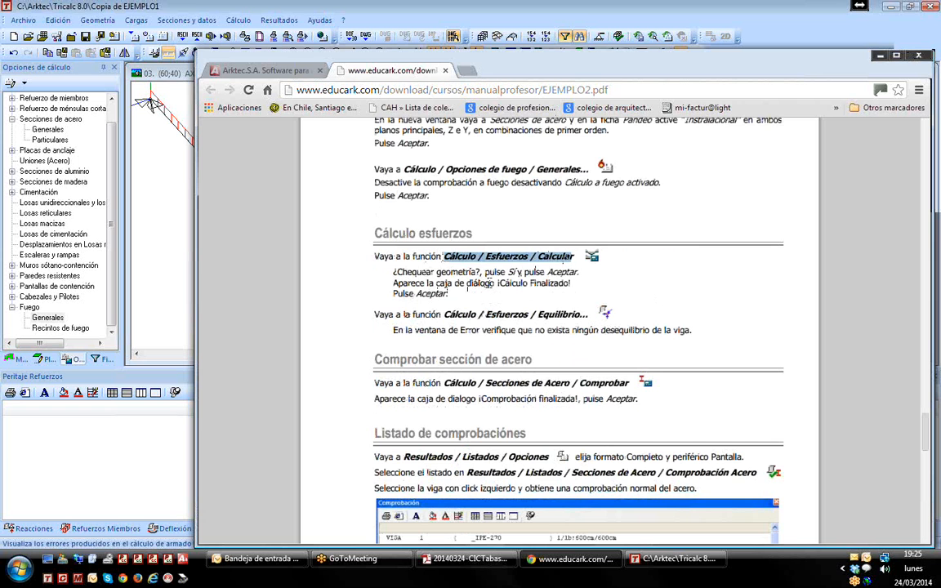
pyautogui.moveTo(487, 283); pyautogui.dragTo(586, 249)
pyautogui.scroll(-2, 531, 283)
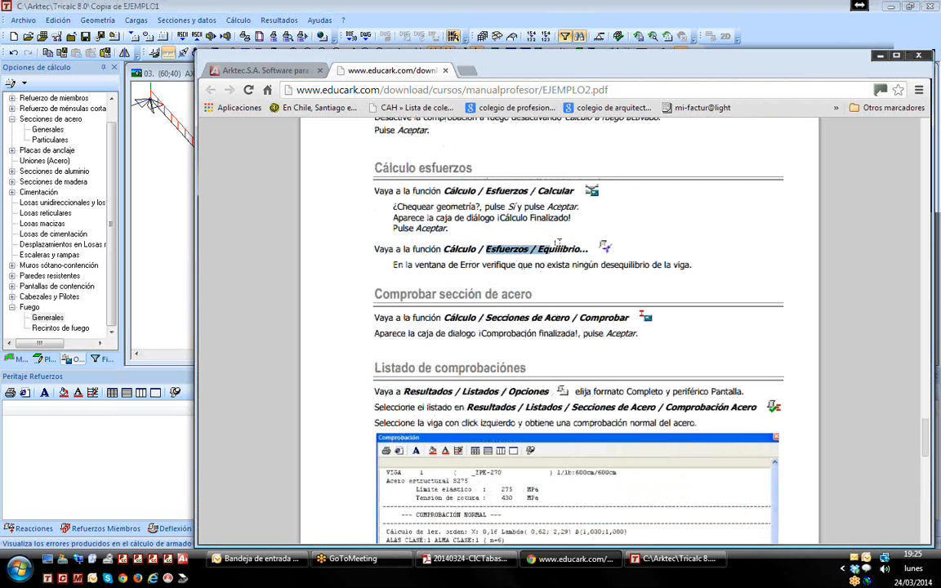
# Step: Return to Tricalc and calculate the beam's forces, including the geometry check, and accept the finished calculation
pyautogui.click(641, 562)
pyautogui.click(236, 20)
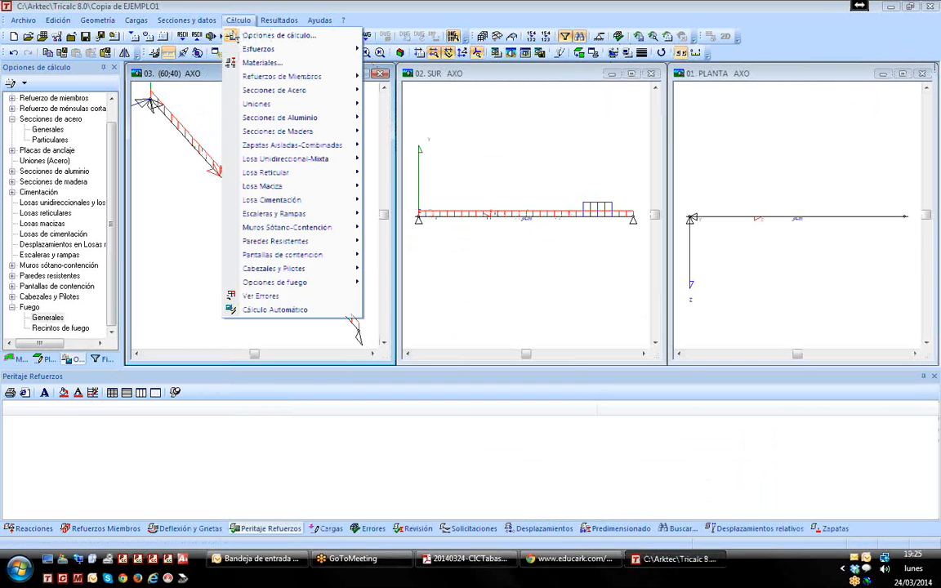
pyautogui.moveTo(326, 49)
pyautogui.click(398, 63)
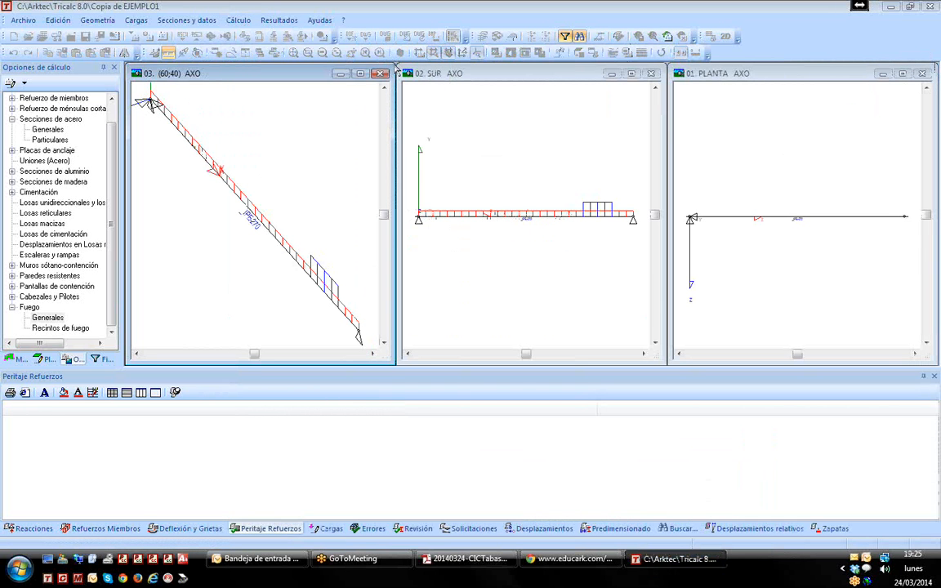
pyautogui.click(448, 305)
pyautogui.press('Return')
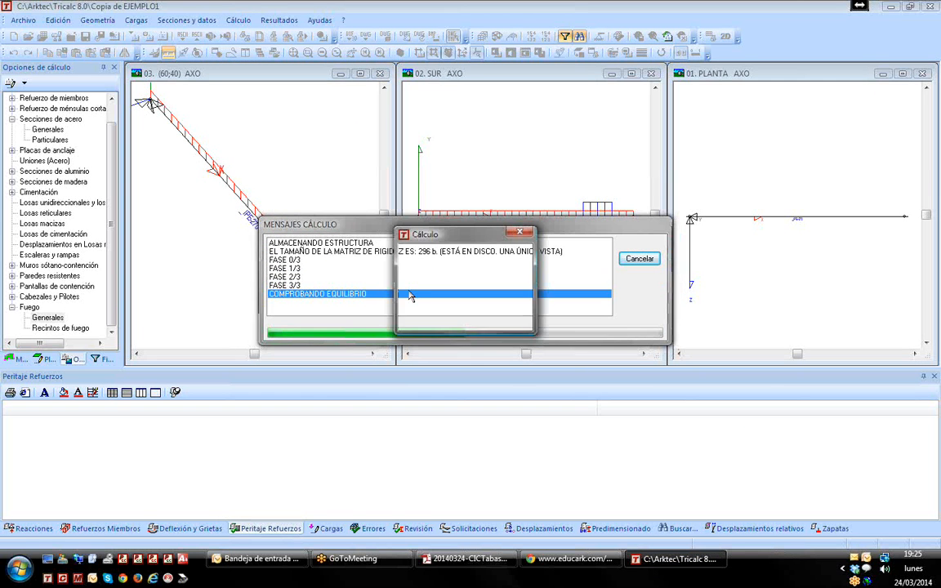
pyautogui.click(498, 315)
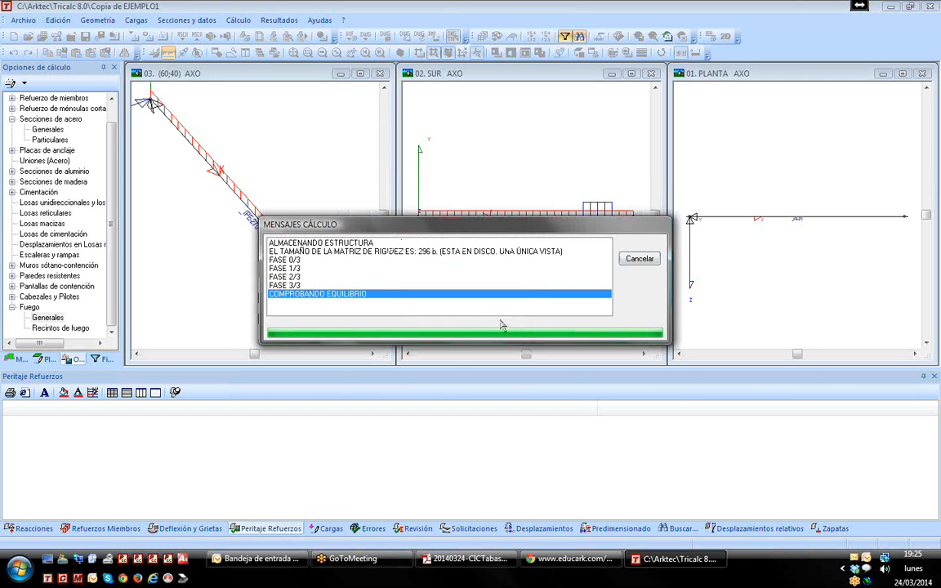
# Step: Run the equilibrium check and examine the node imbalances and the total loads of conditions G, Q1 and Q2
pyautogui.click(237, 19)
pyautogui.moveTo(258, 49)
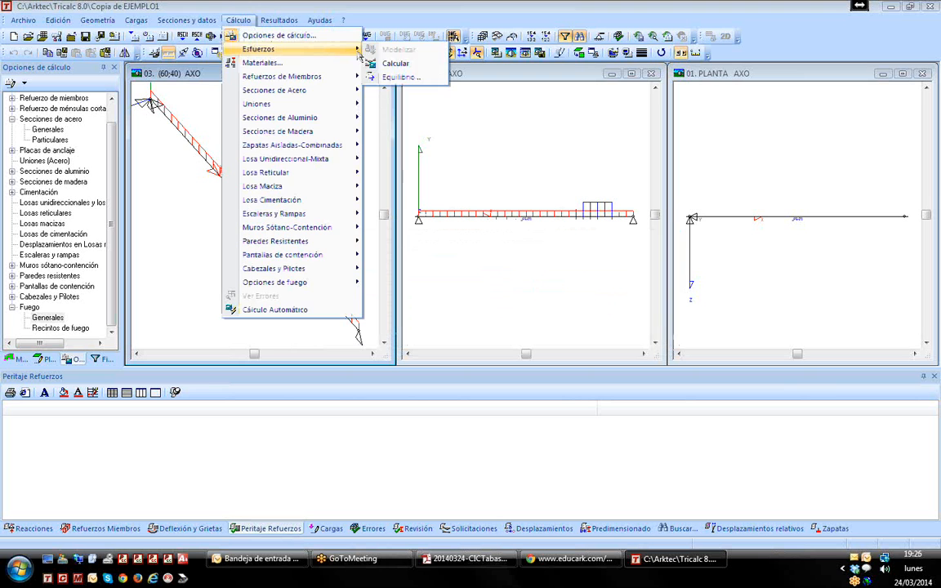
pyautogui.click(406, 78)
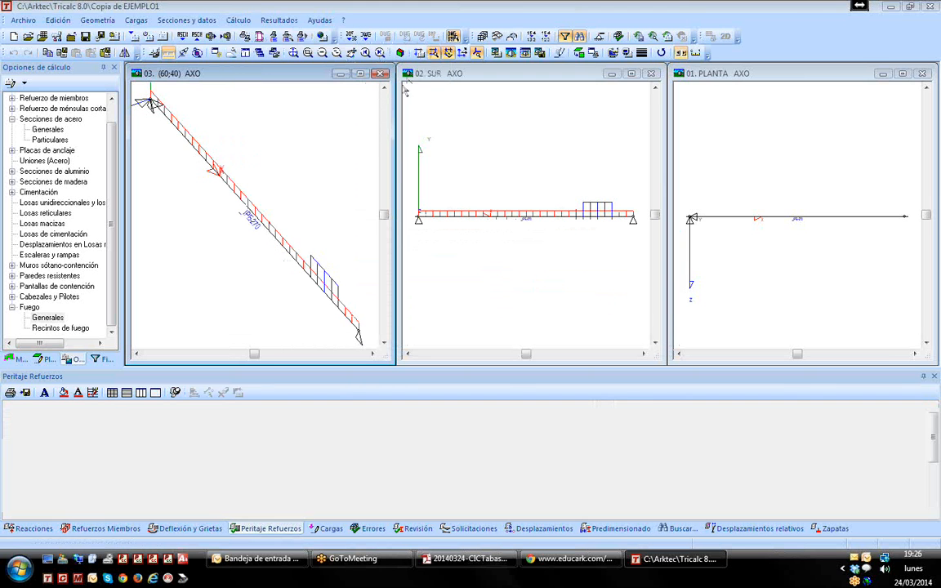
pyautogui.click(70, 435)
pyautogui.click(77, 472)
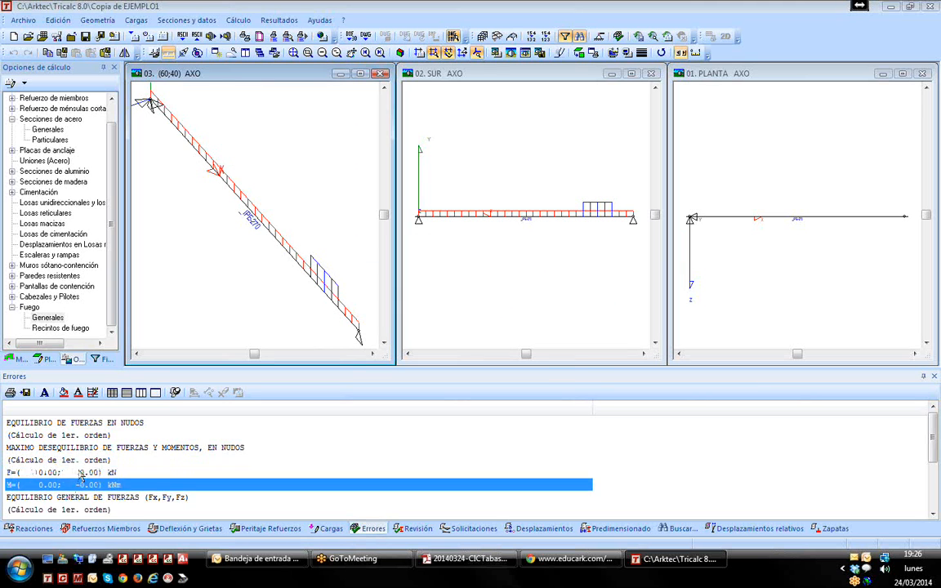
pyautogui.scroll(-3, 86, 474)
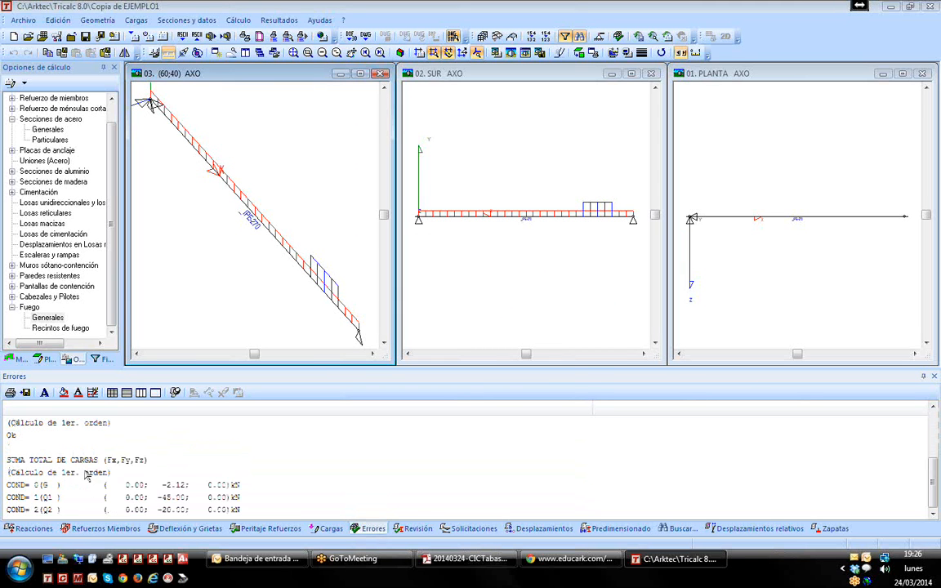
pyautogui.click(175, 489)
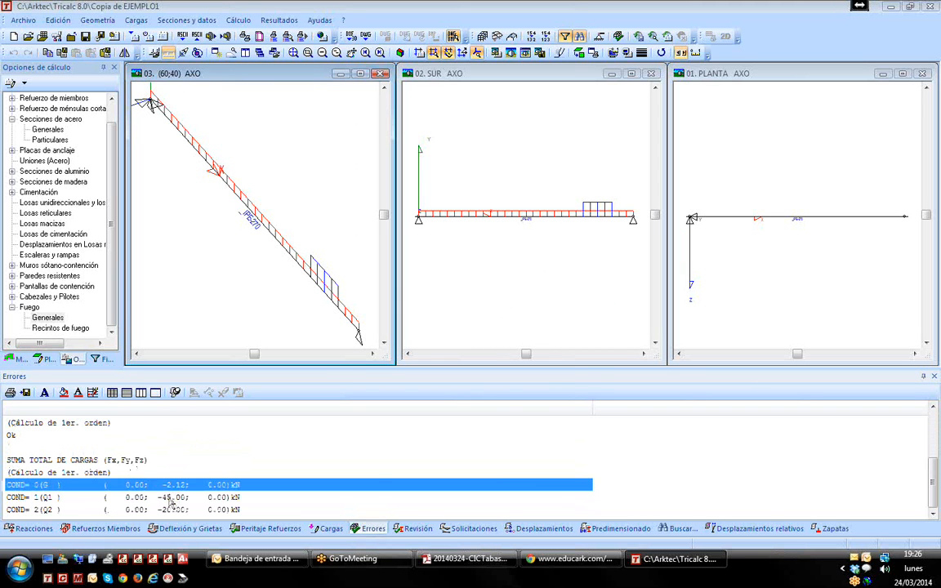
pyautogui.click(173, 498)
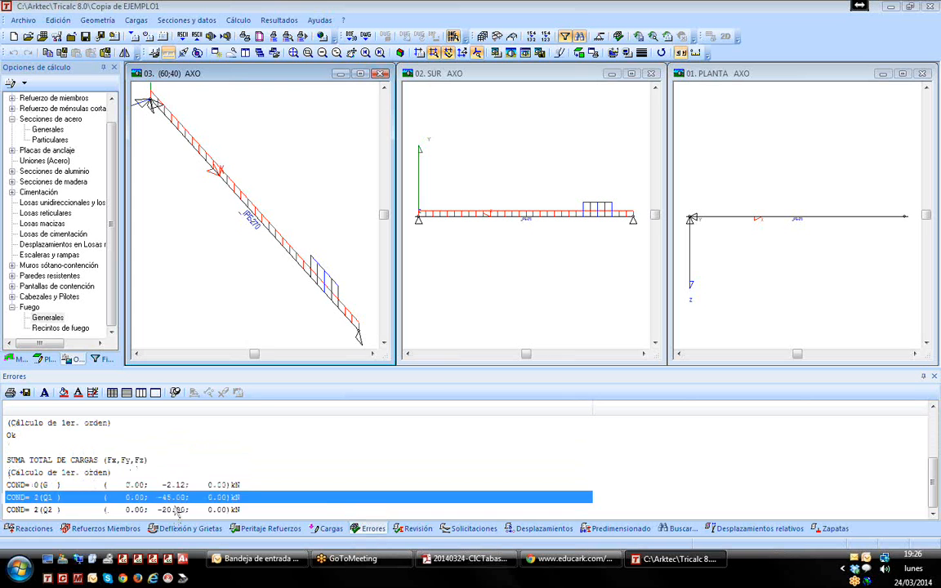
pyautogui.click(177, 511)
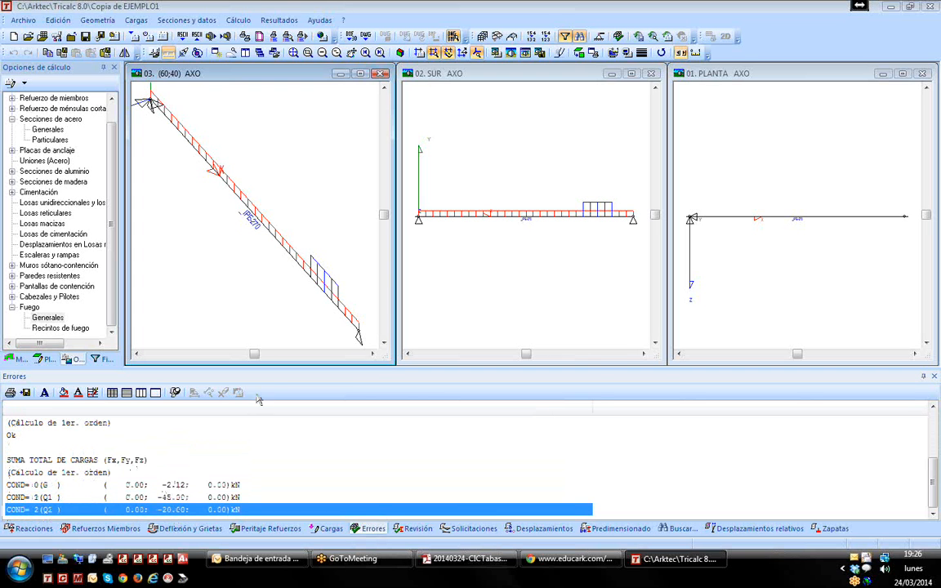
# Step: Read the manual's Comprobar sección de acero instruction, then run the steel section check in Tricalc
pyautogui.click(579, 562)
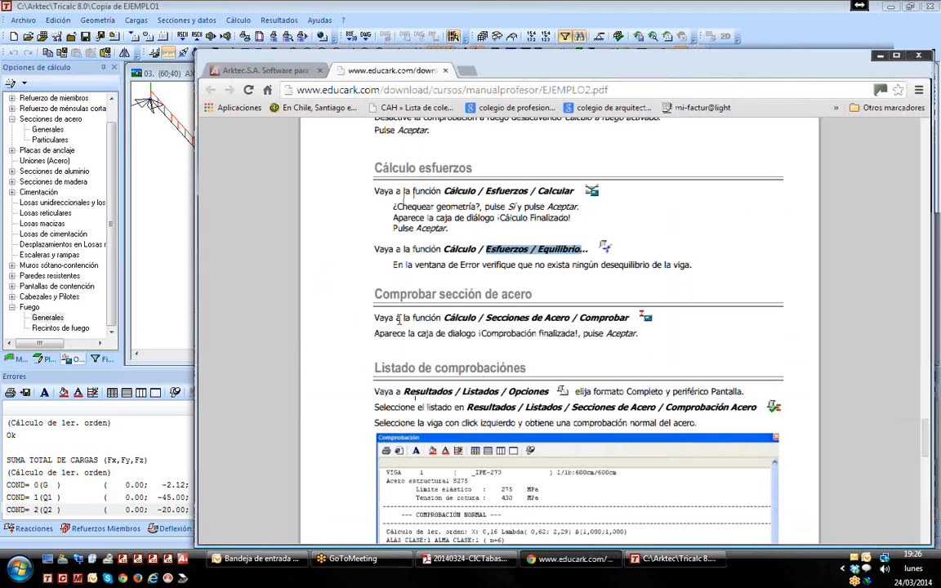
pyautogui.moveTo(374, 318); pyautogui.dragTo(631, 318)
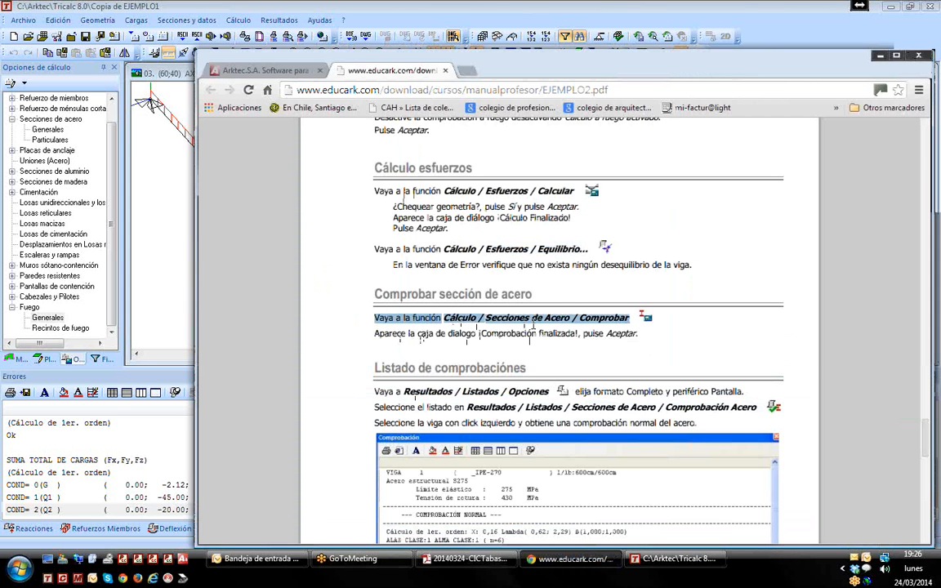
pyautogui.click(494, 6)
pyautogui.click(238, 21)
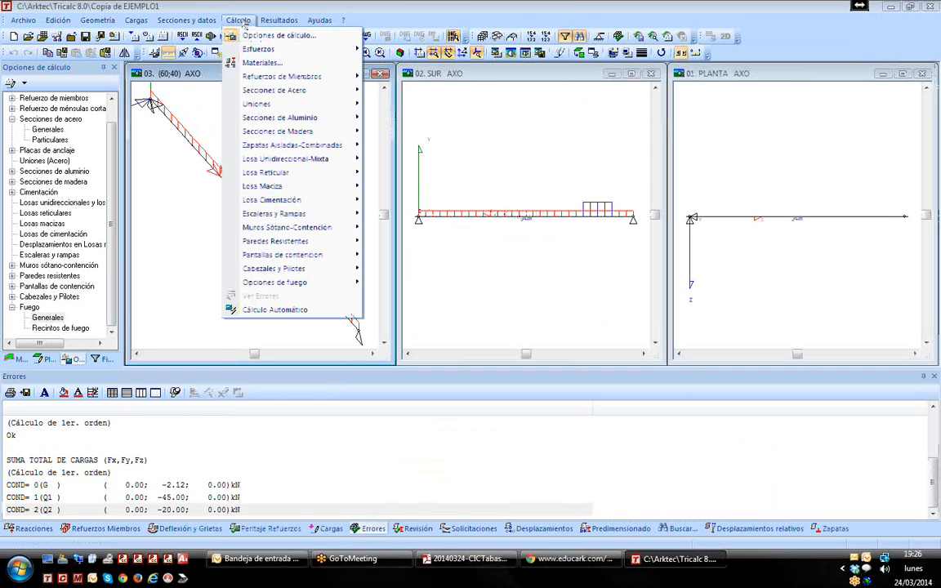
pyautogui.moveTo(310, 90)
pyautogui.click(424, 89)
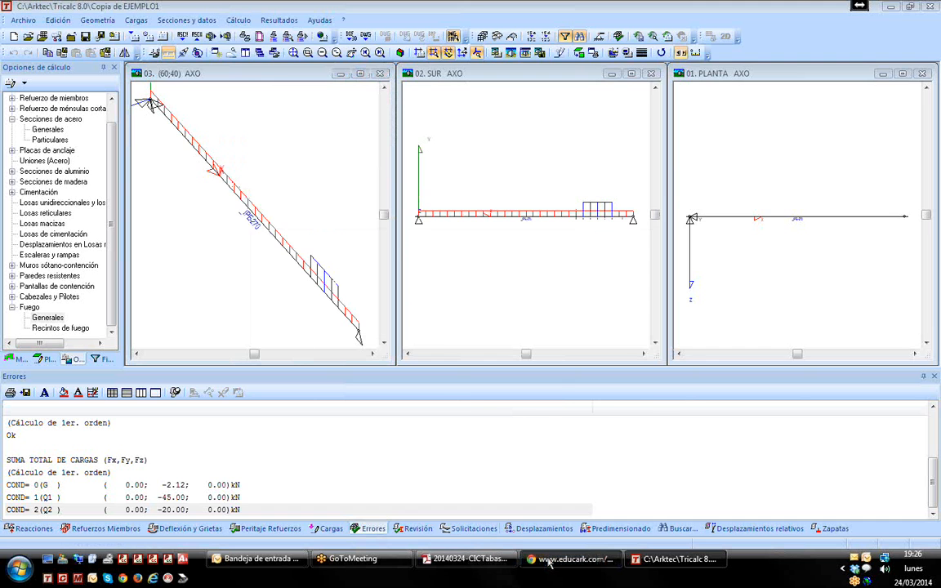
# Step: Switch to the browser and read the manual's Listado de comprobaciones instructions on the Completo format, Pantalla output and steel check listing
pyautogui.click(549, 563)
pyautogui.scroll(-3, 474, 372)
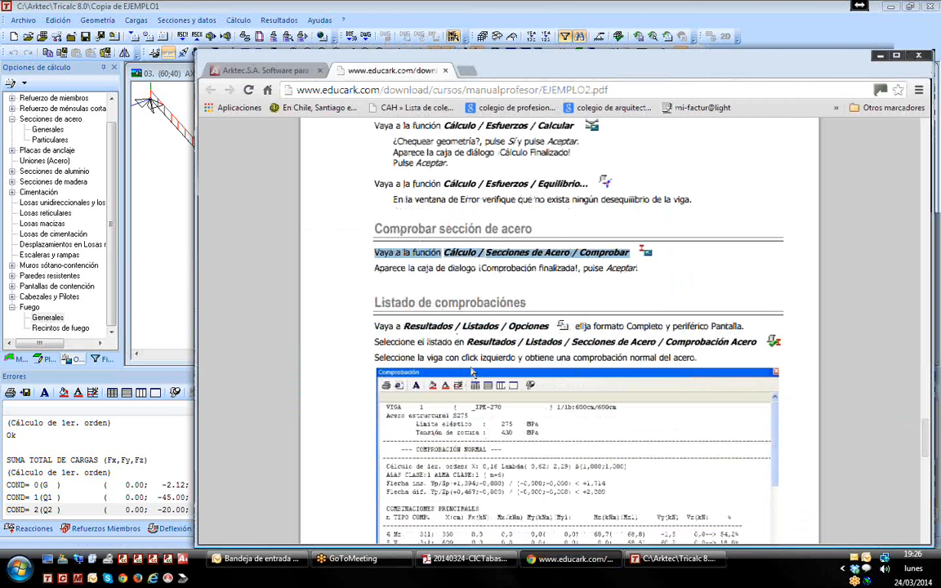
pyautogui.moveTo(403, 260); pyautogui.dragTo(549, 261)
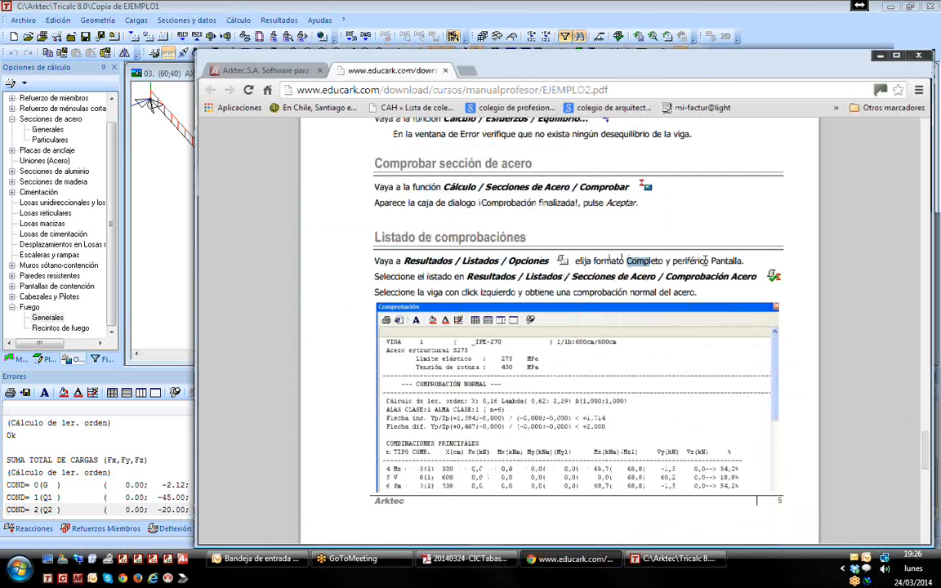
pyautogui.moveTo(711, 260); pyautogui.dragTo(740, 276)
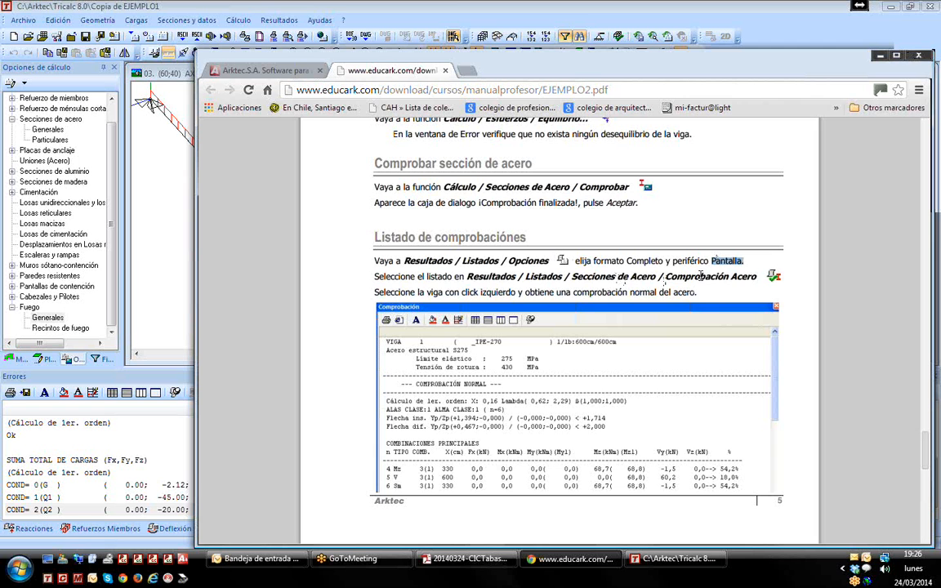
# Step: Return to Tricalc and request the Revisión Acero listing for steel sections
pyautogui.click(457, 8)
pyautogui.click(277, 21)
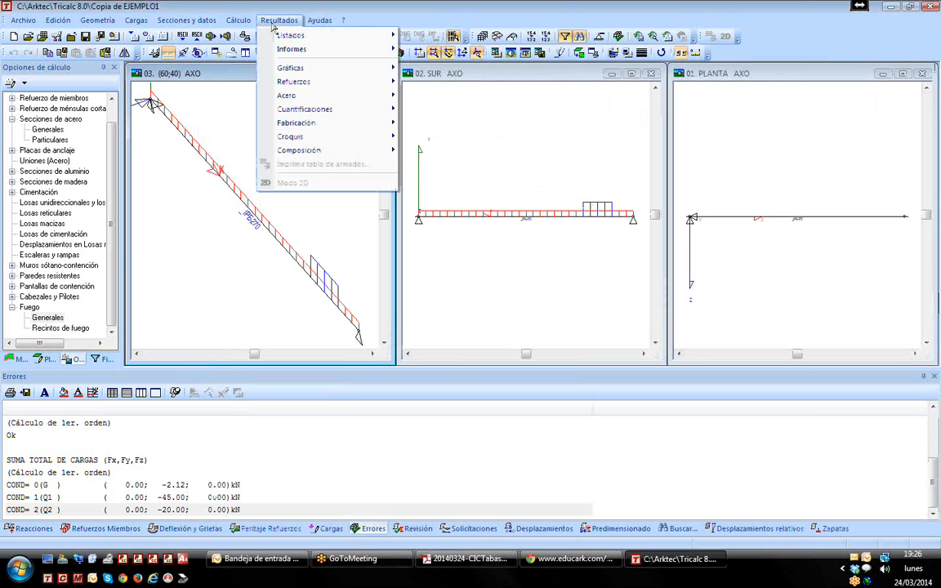
pyautogui.moveTo(281, 37)
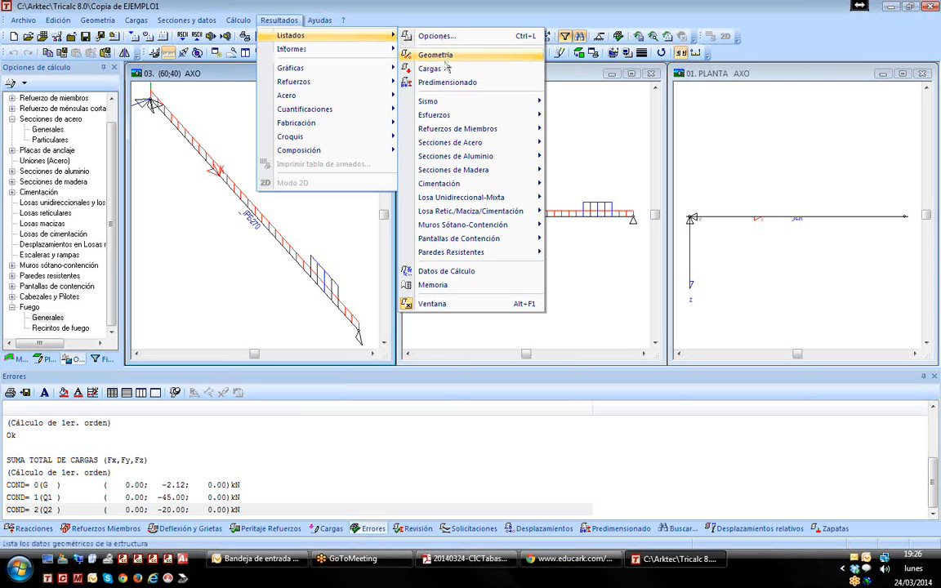
pyautogui.moveTo(481, 143)
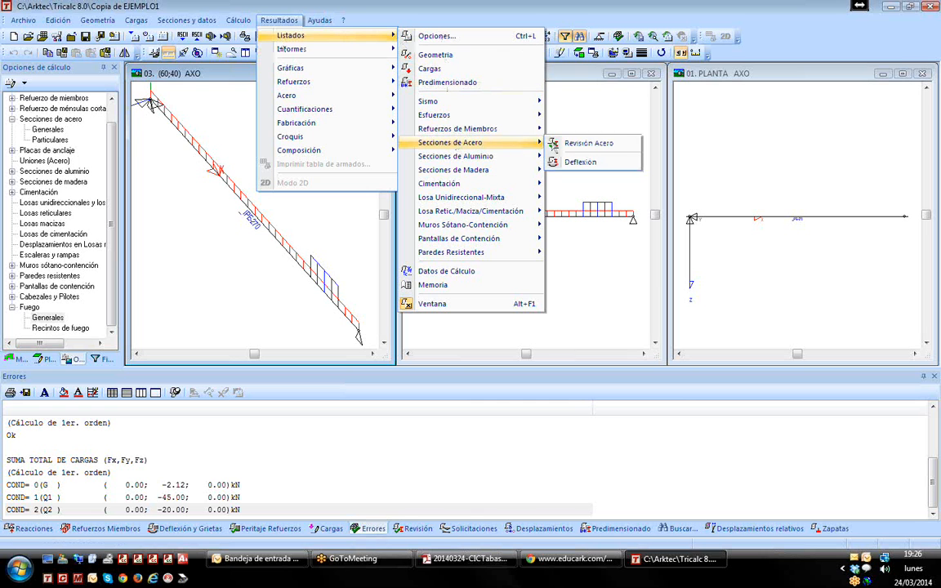
pyautogui.click(573, 145)
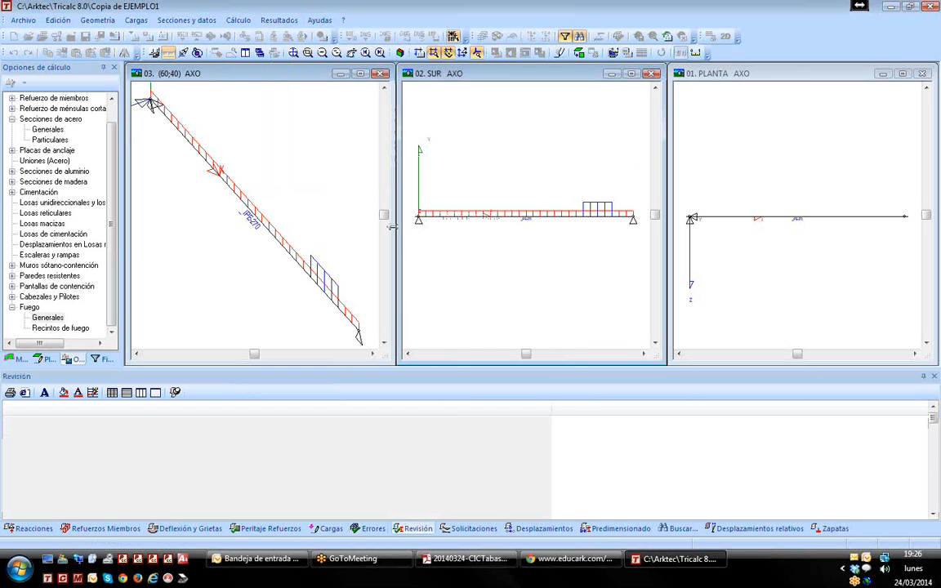
# Step: Review the start of the steel check report for the _IPE-270 beam: yield and failure stresses, slenderness and flange/web class
pyautogui.click(204, 423)
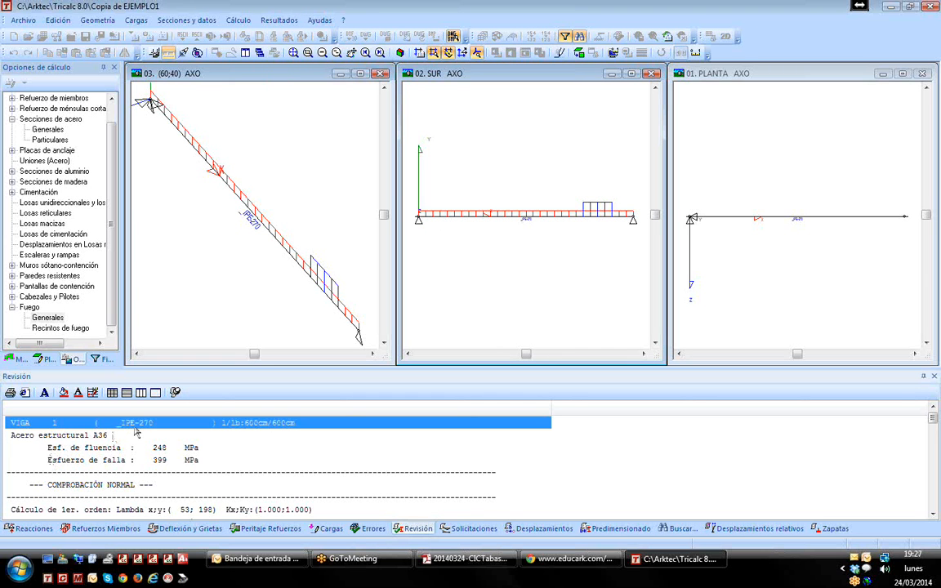
pyautogui.click(75, 448)
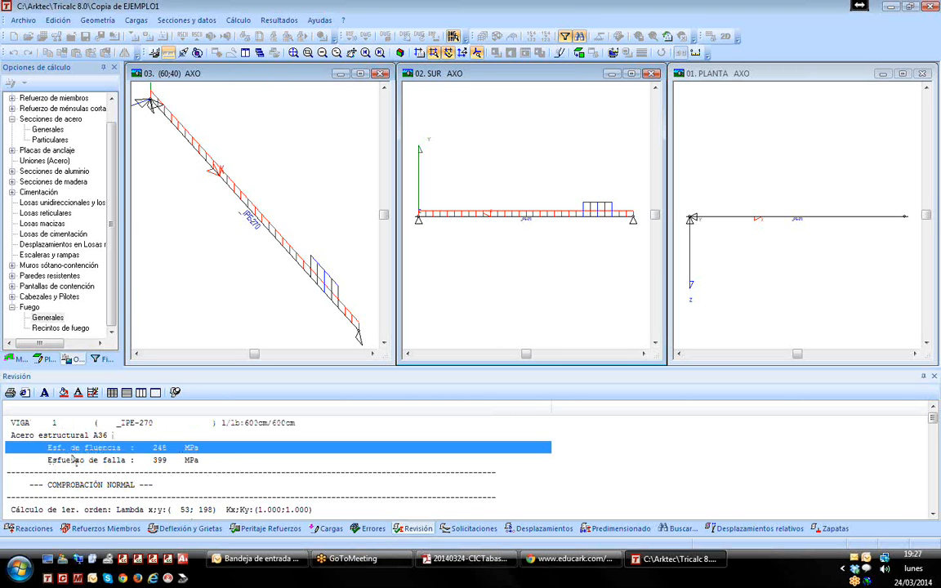
pyautogui.click(98, 461)
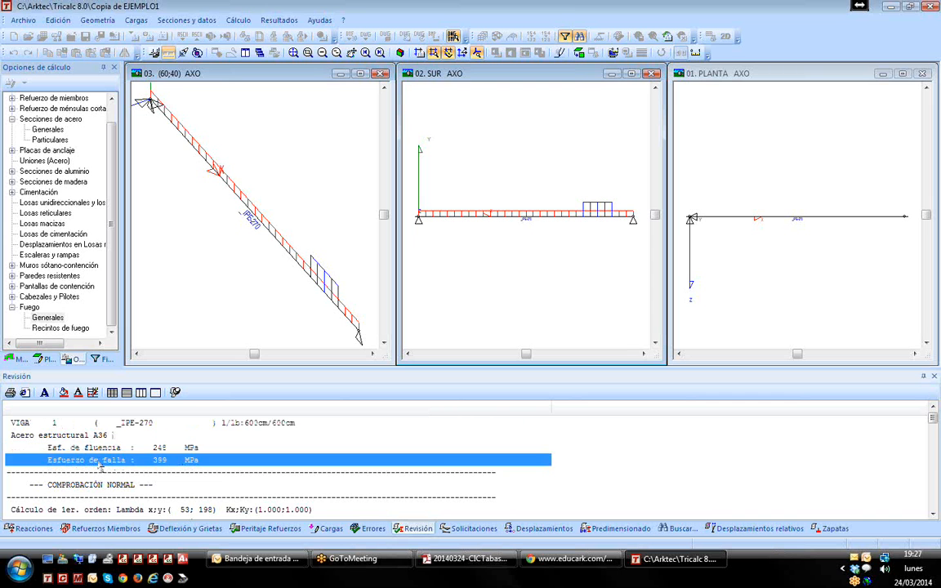
pyautogui.scroll(-1, 99, 463)
pyautogui.click(105, 469)
pyautogui.scroll(-1, 110, 467)
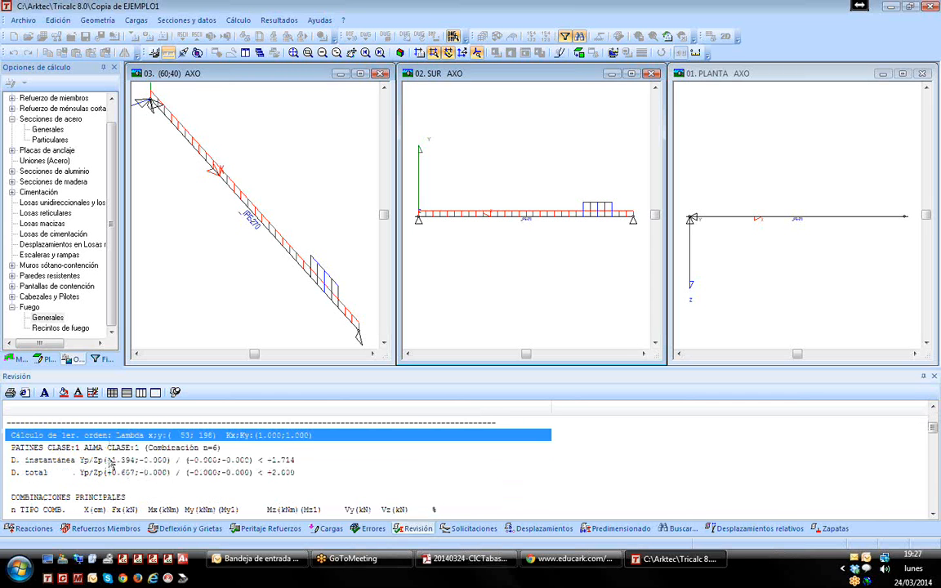
pyautogui.click(112, 450)
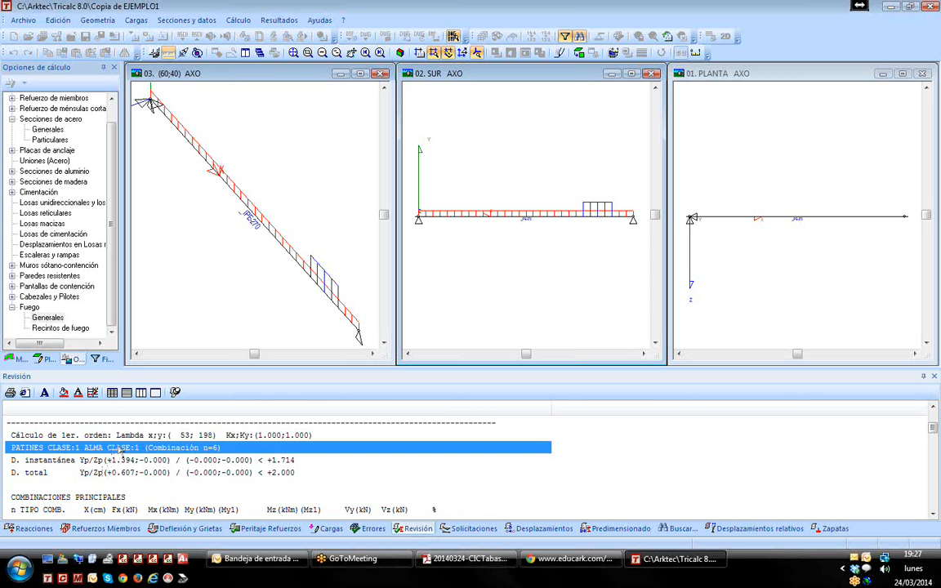
pyautogui.click(65, 435)
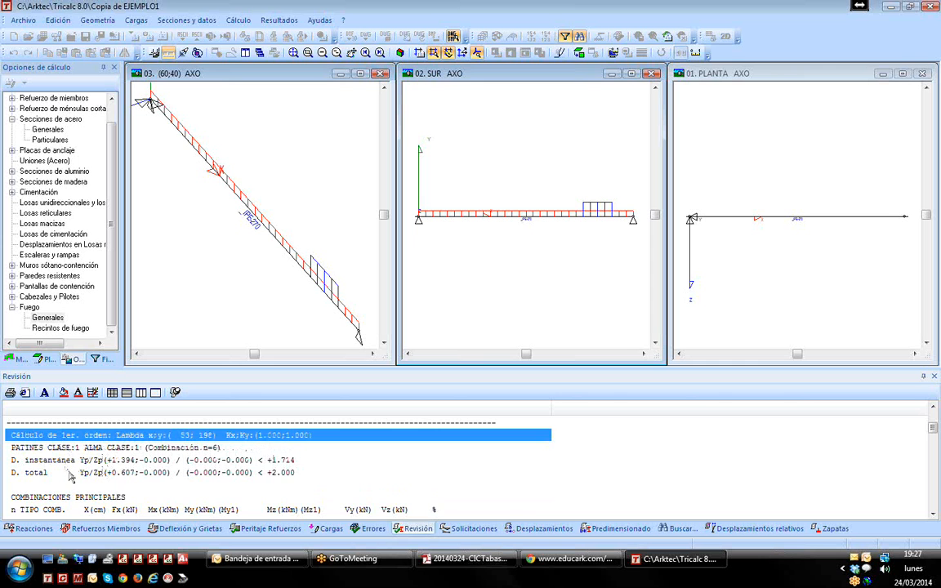
# Step: Examine the Mz, V and Sm rows of the report's main combinations table and their utilisation percentages
pyautogui.scroll(-2, 71, 476)
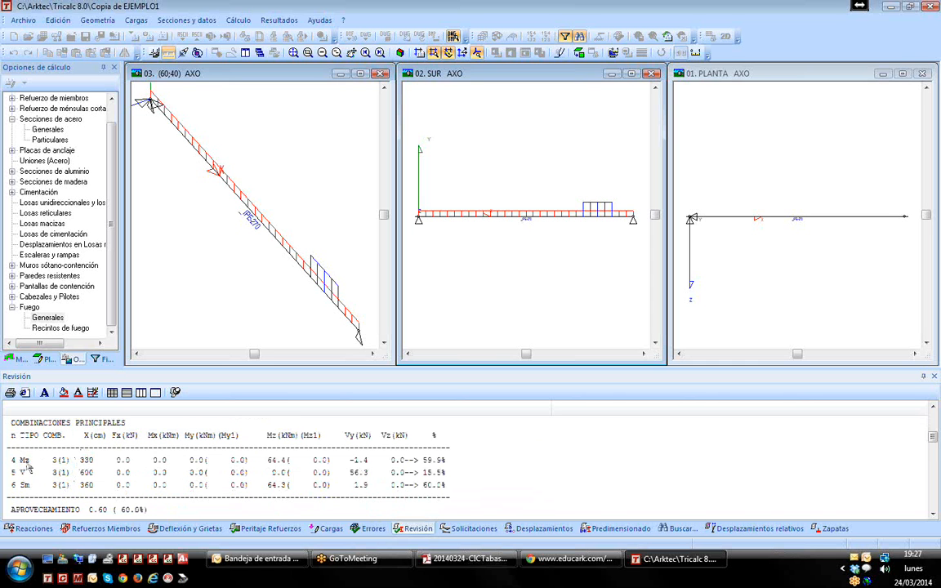
pyautogui.click(27, 462)
pyautogui.click(25, 473)
pyautogui.click(26, 484)
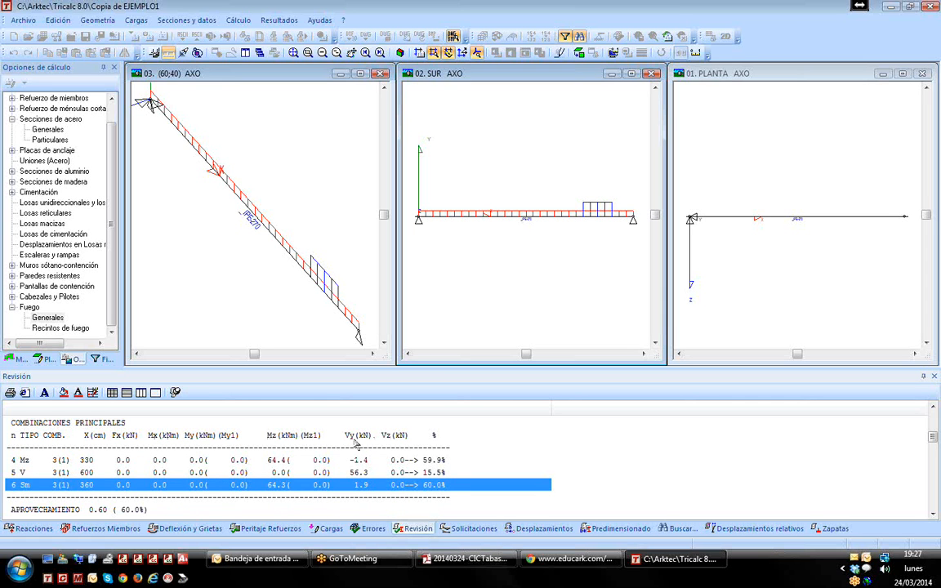
pyautogui.click(413, 472)
pyautogui.click(432, 484)
pyautogui.click(389, 485)
# Step: Compare the beam's overall Aprovechamiento value with the Sm row of the main combinations
pyautogui.scroll(-3, 425, 482)
pyautogui.click(123, 403)
pyautogui.scroll(2, 125, 510)
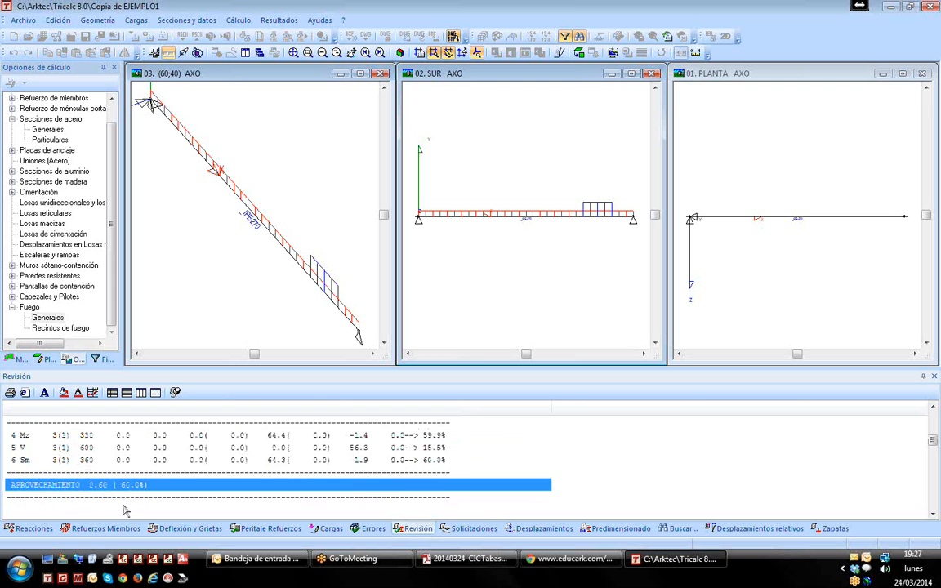
pyautogui.click(439, 461)
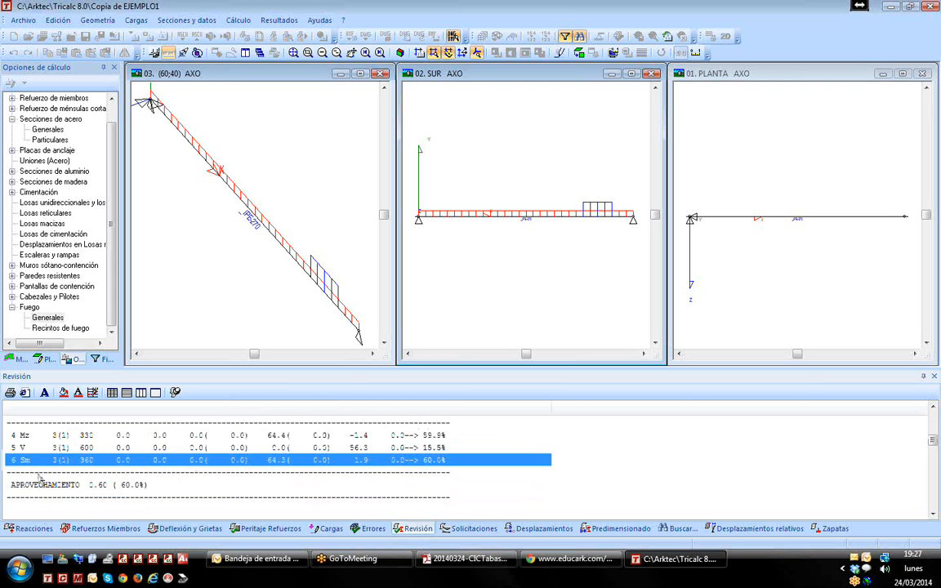
pyautogui.click(140, 485)
# Step: Read through the ultimate simple forces and the combined forces tables at the end of the steel check report
pyautogui.scroll(-4, 135, 490)
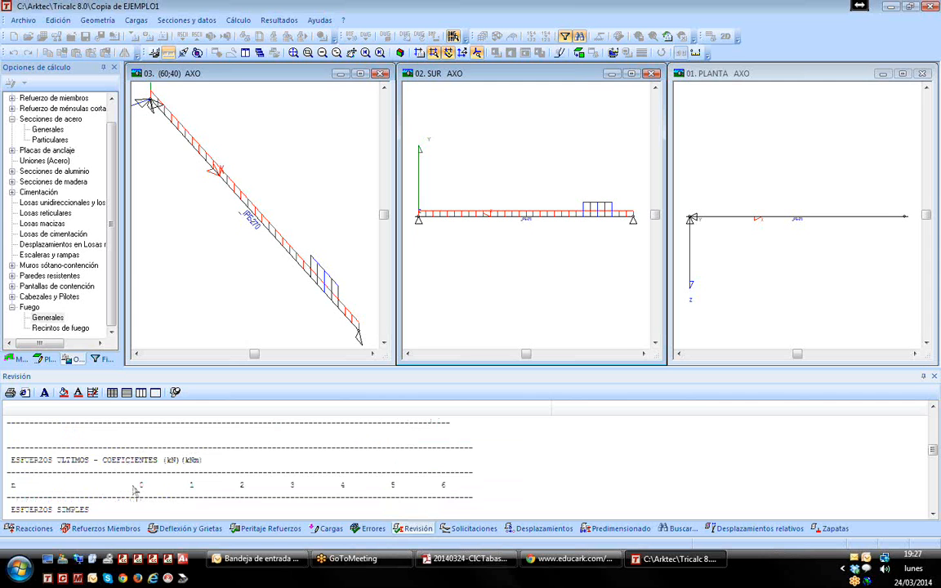
pyautogui.scroll(-2, 135, 490)
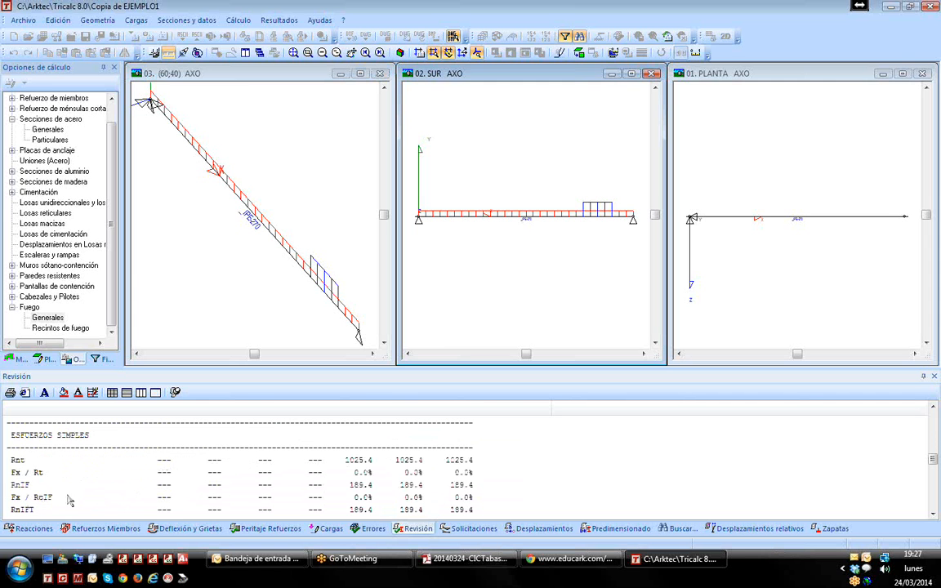
pyautogui.click(73, 434)
pyautogui.scroll(-3, 98, 485)
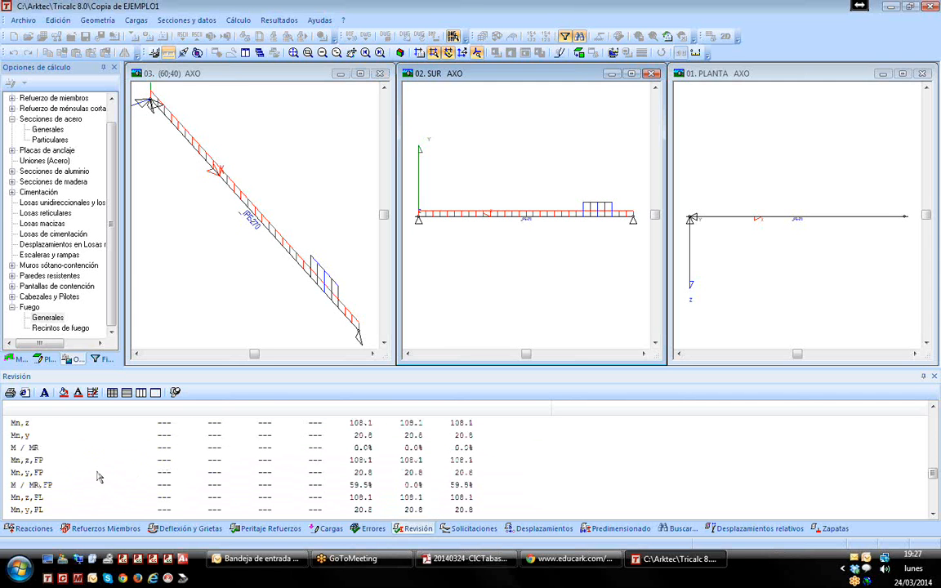
pyautogui.scroll(-5, 96, 477)
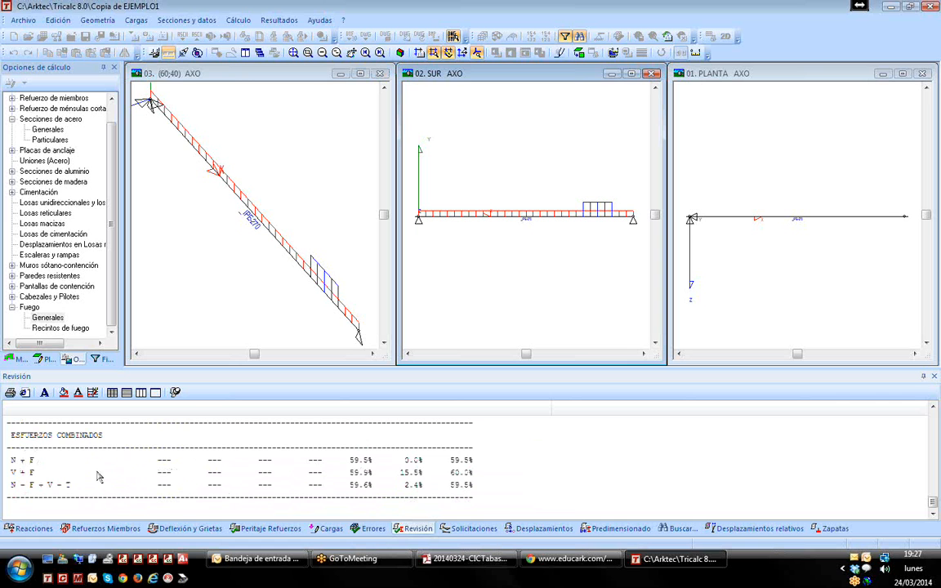
pyautogui.click(37, 437)
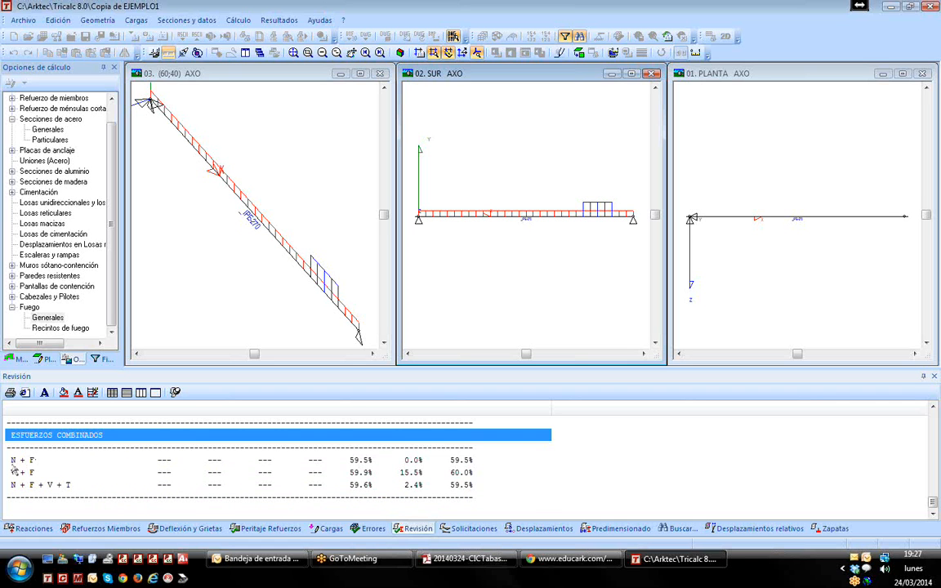
pyautogui.click(13, 462)
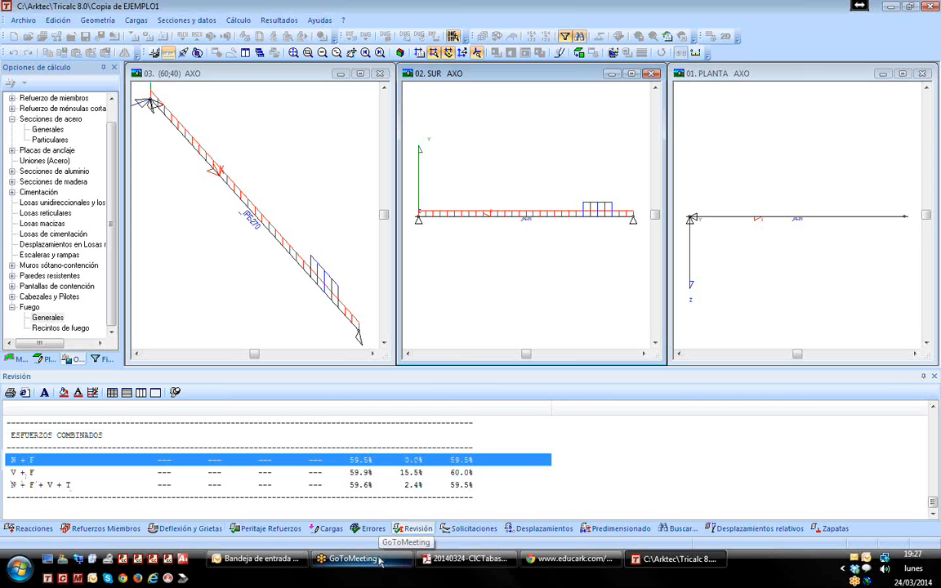
# Step: Switch to the EJEMPLO2.pdf manual in the browser and find the Listado de flechas instructions
pyautogui.click(551, 563)
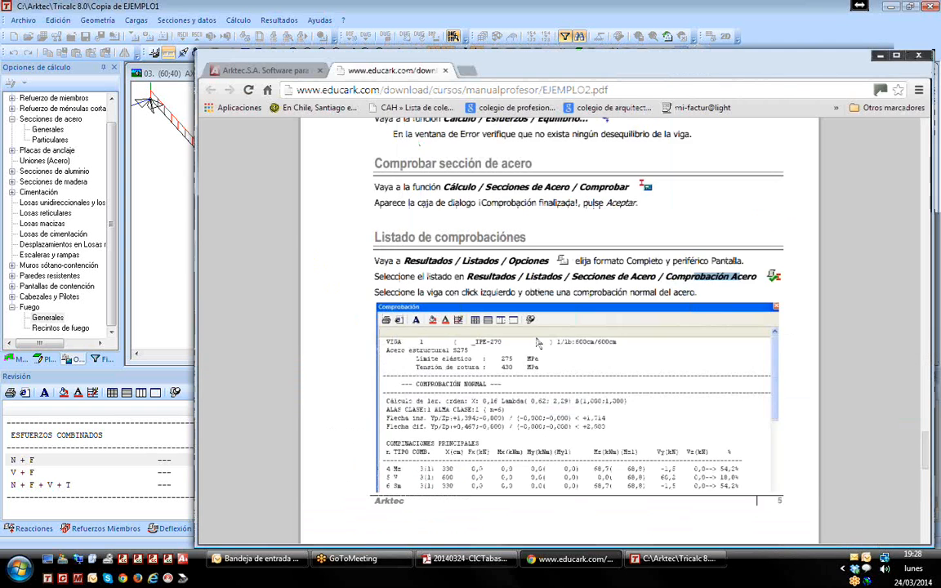
pyautogui.scroll(-4, 538, 343)
pyautogui.scroll(-1, 418, 345)
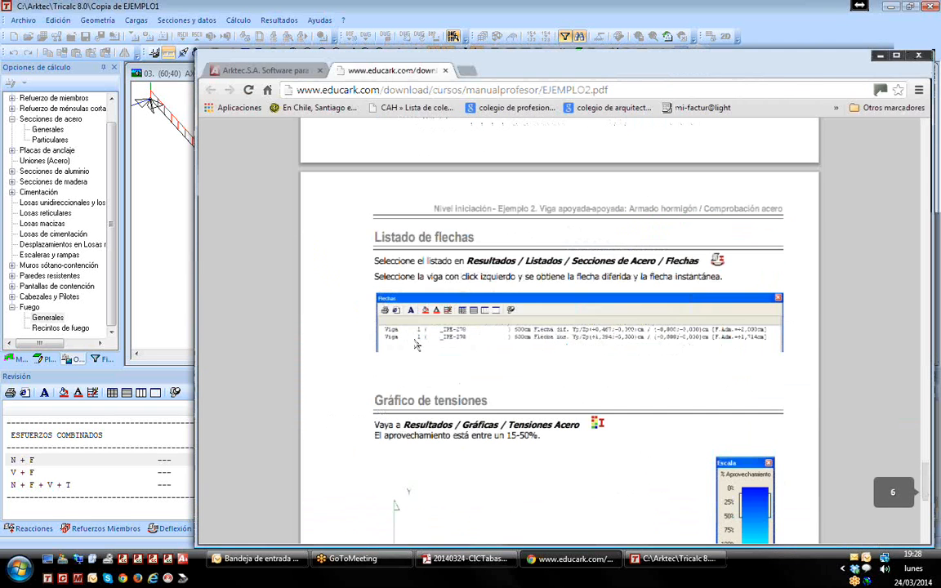
pyautogui.scroll(-1, 415, 346)
pyautogui.doubleClick(683, 195)
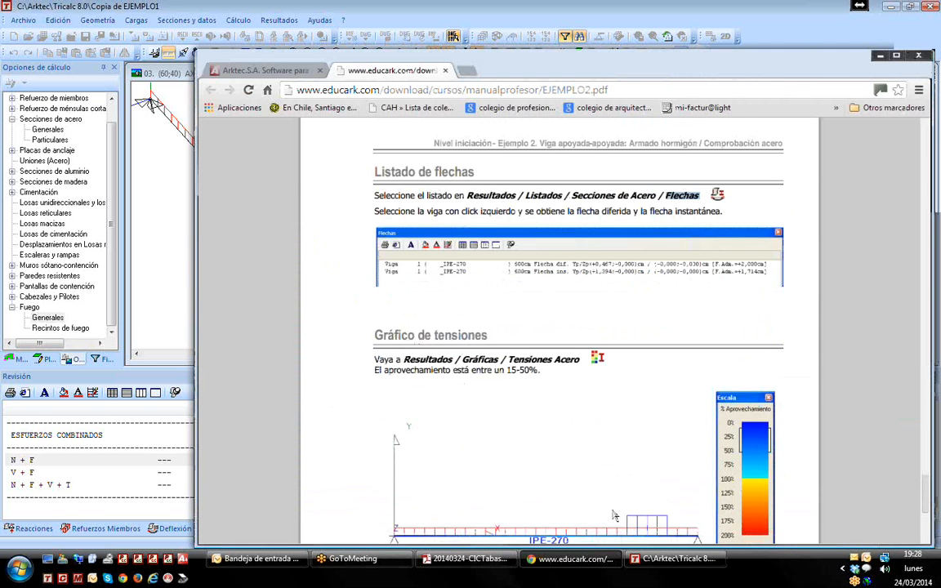
# Step: Switch back to Tricalc and generate the deflection listing for steel sections
pyautogui.click(648, 560)
pyautogui.click(279, 19)
pyautogui.moveTo(291, 35)
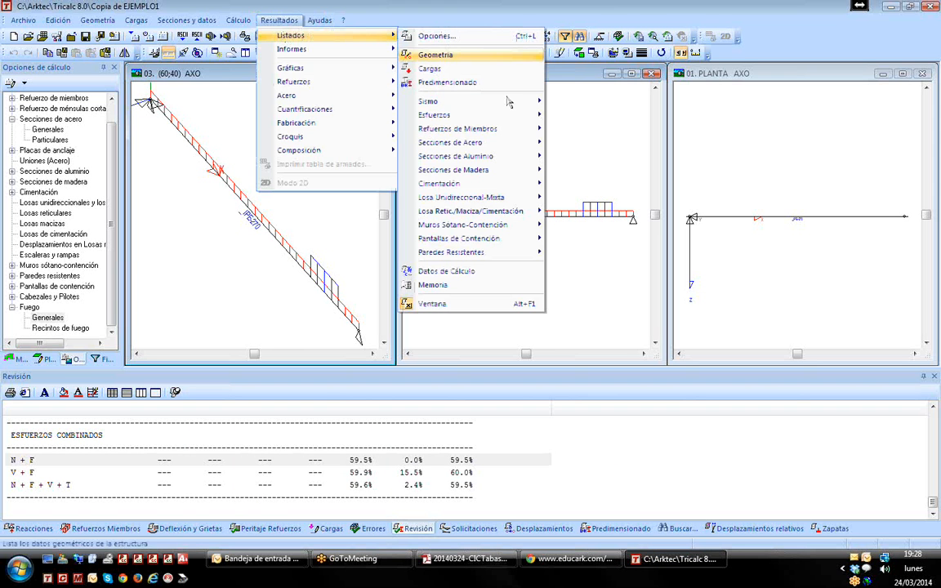
pyautogui.moveTo(473, 142)
pyautogui.click(579, 162)
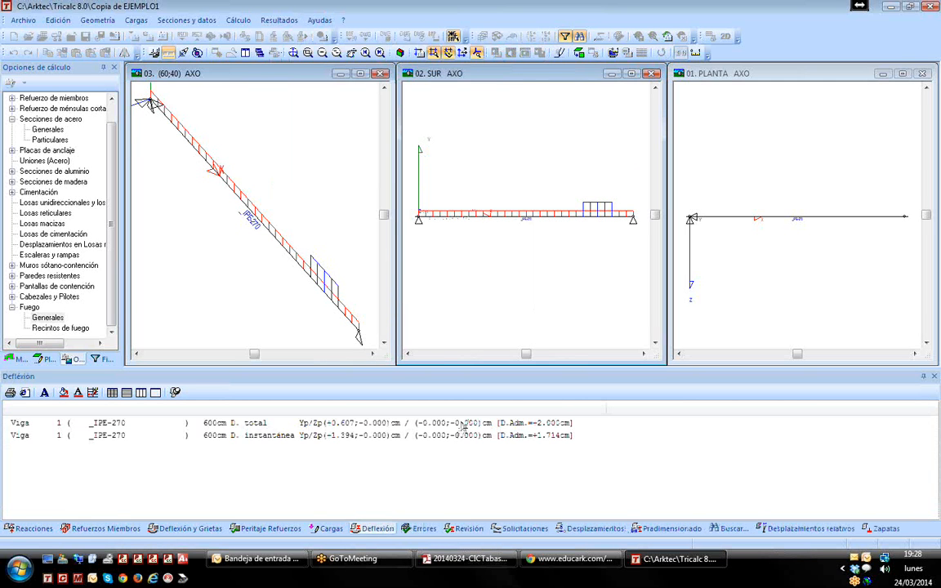
# Step: Compare the beam's total and instantaneous deflections with their admissible limits in the deflection listing
pyautogui.click(462, 425)
pyautogui.click(464, 434)
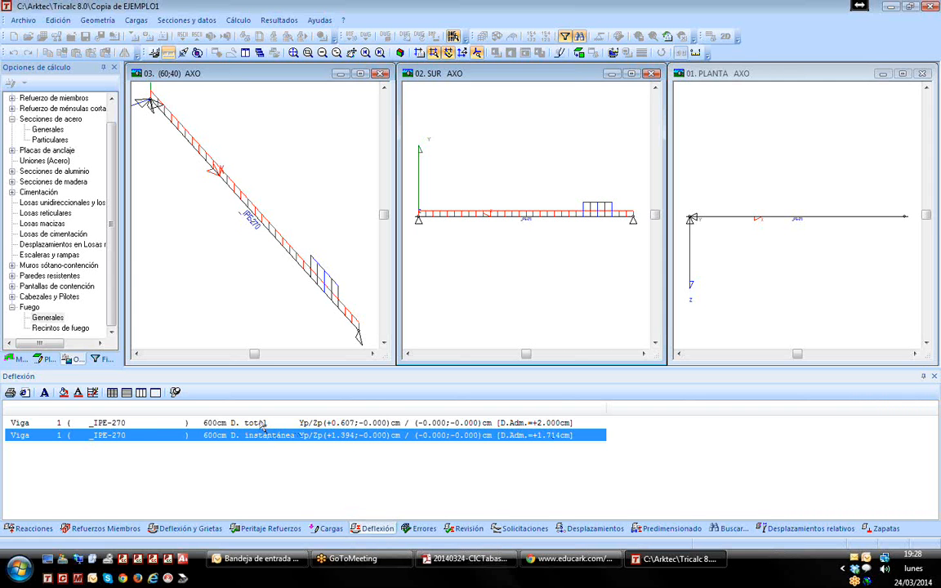
pyautogui.click(549, 423)
pyautogui.press('Down')
# Step: Consult the Gráfico de tensiones section of the browser manual and display the Tensiones Acero graph in Tricalc
pyautogui.click(570, 560)
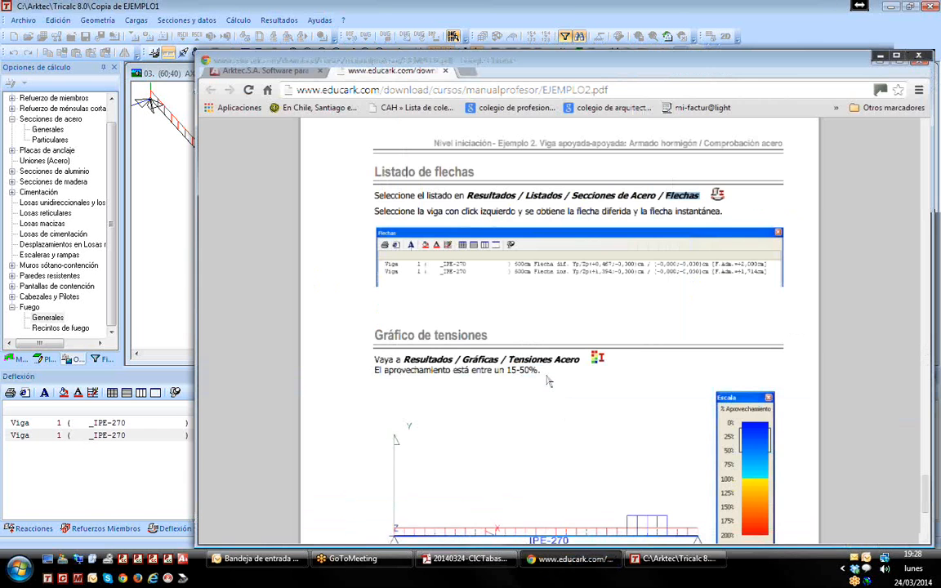
pyautogui.scroll(-3, 549, 381)
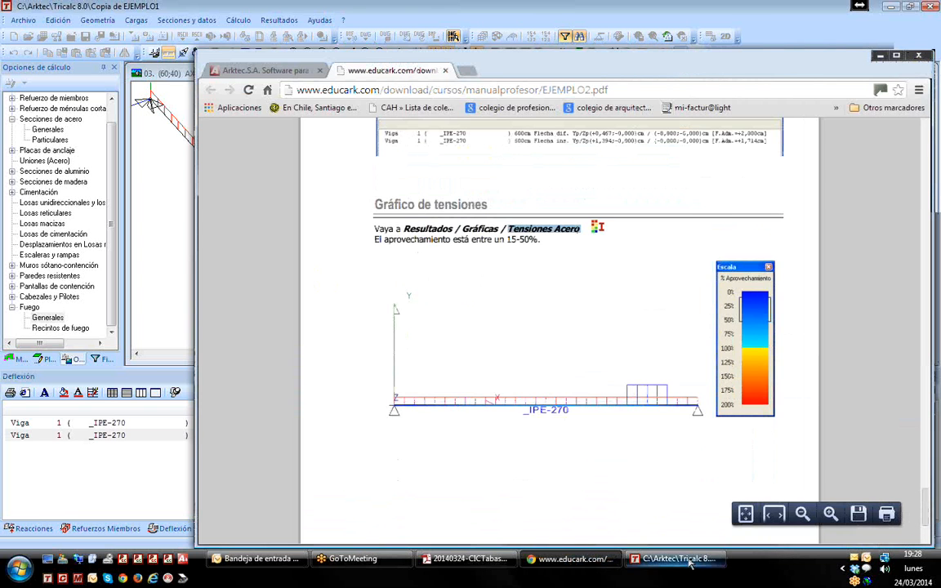
pyautogui.click(688, 560)
pyautogui.click(279, 20)
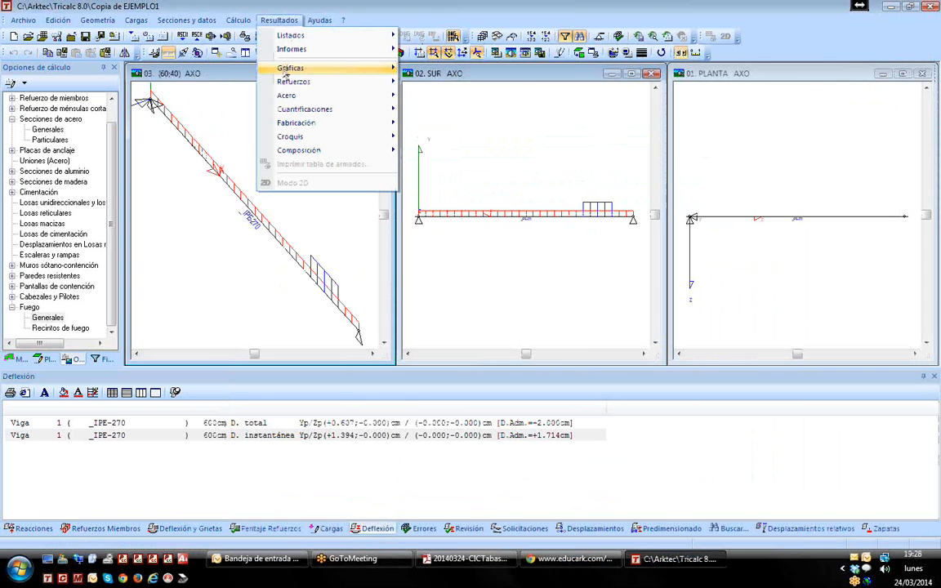
pyautogui.moveTo(285, 70)
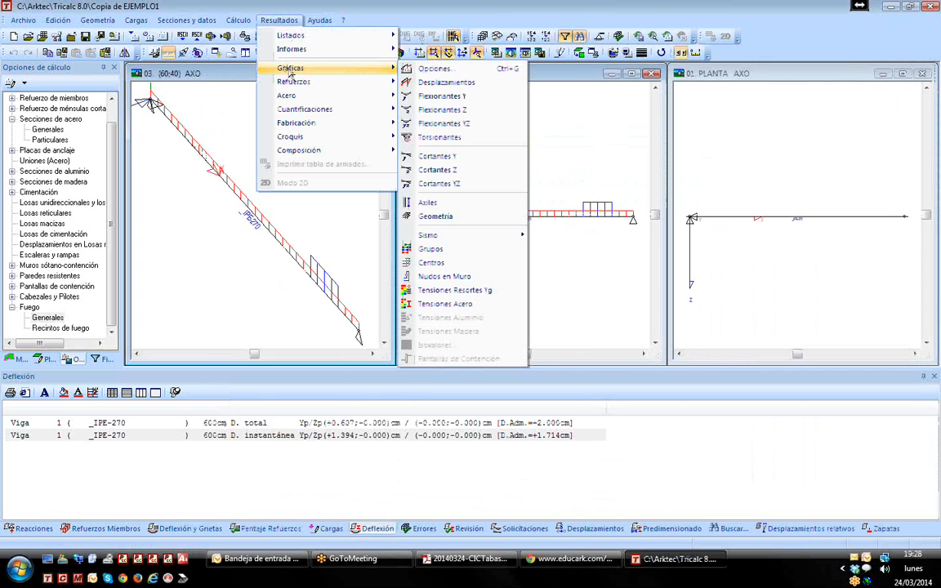
pyautogui.click(482, 203)
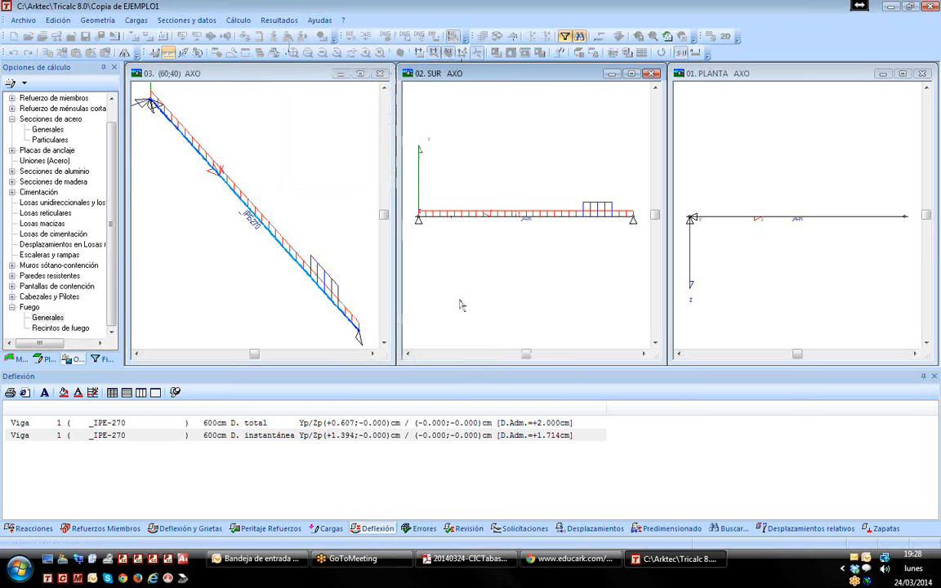
# Step: Maximize the model view, change to the 02. SUR view and try to display the Tensiones Acero graph on the beam there
pyautogui.click(360, 75)
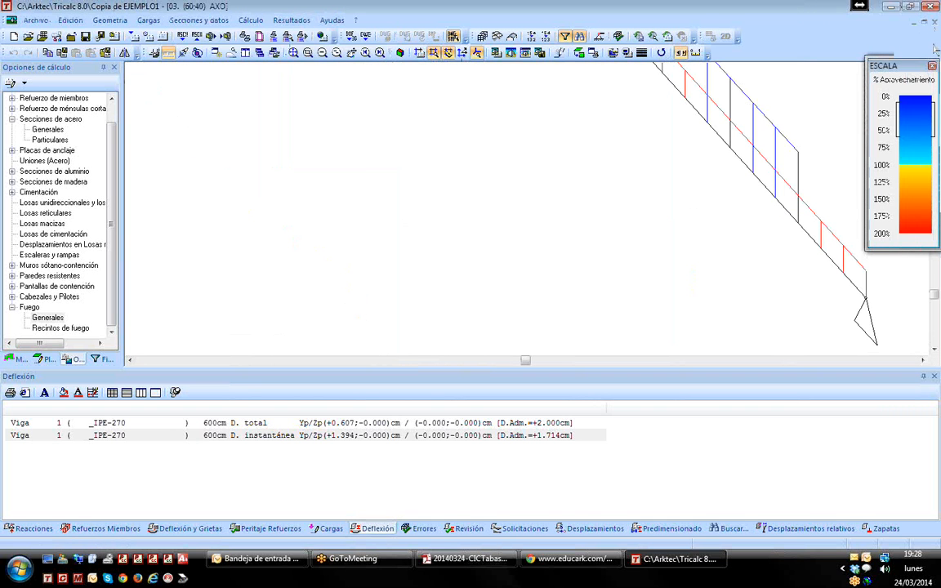
pyautogui.click(913, 23)
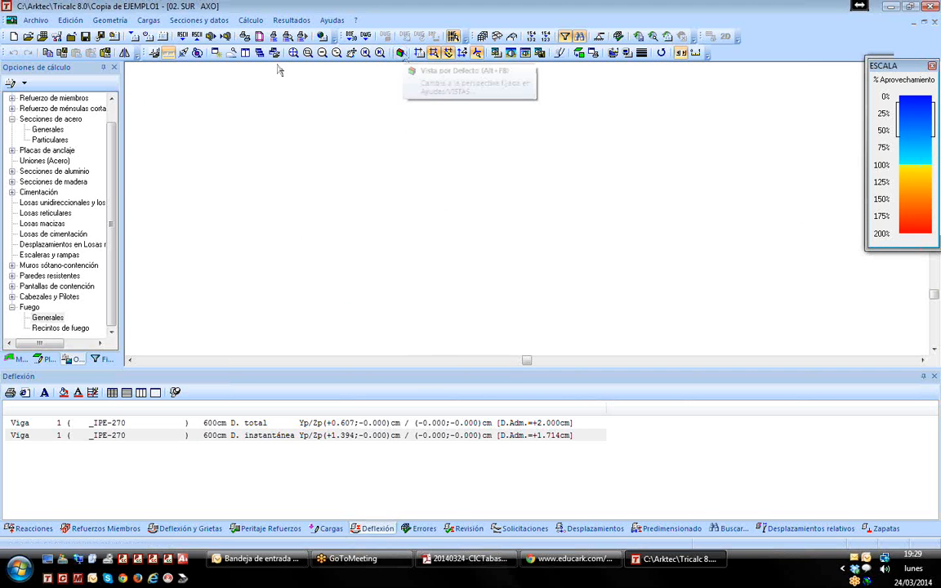
pyautogui.click(292, 19)
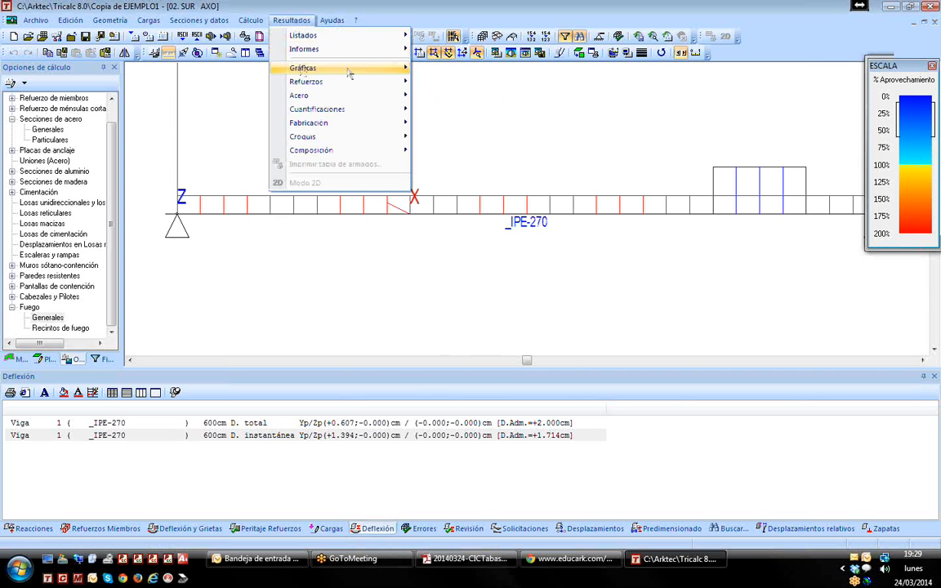
pyautogui.moveTo(349, 71)
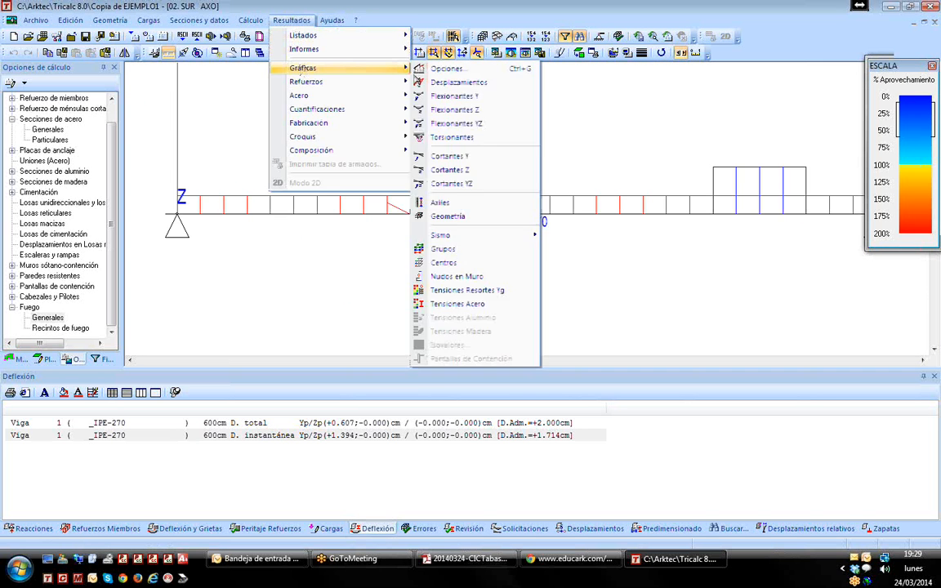
pyautogui.click(467, 305)
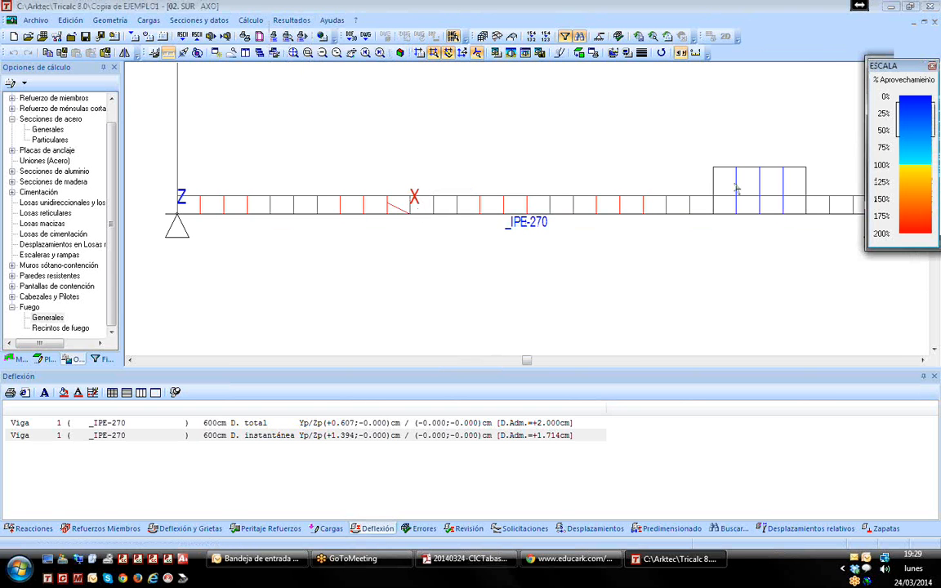
pyautogui.click(300, 23)
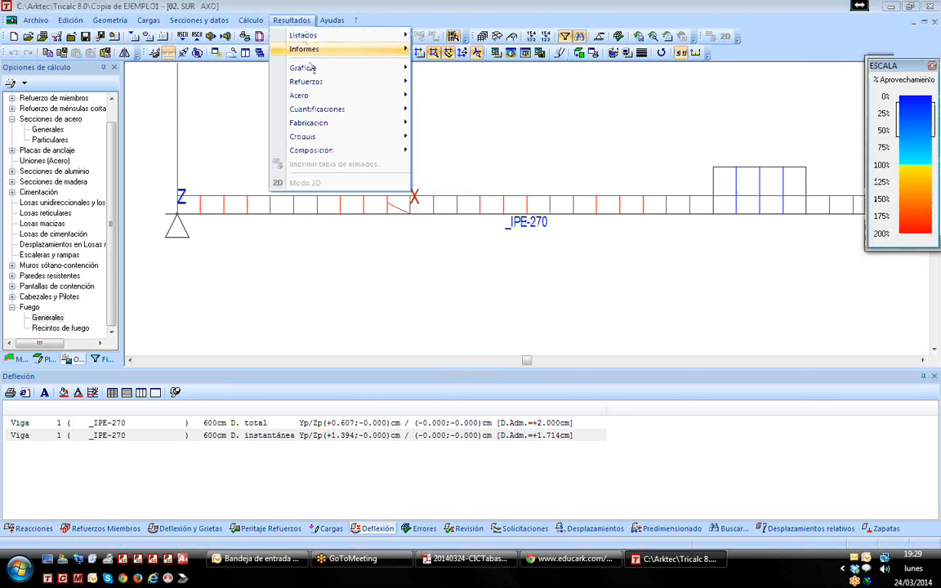
pyautogui.moveTo(321, 72)
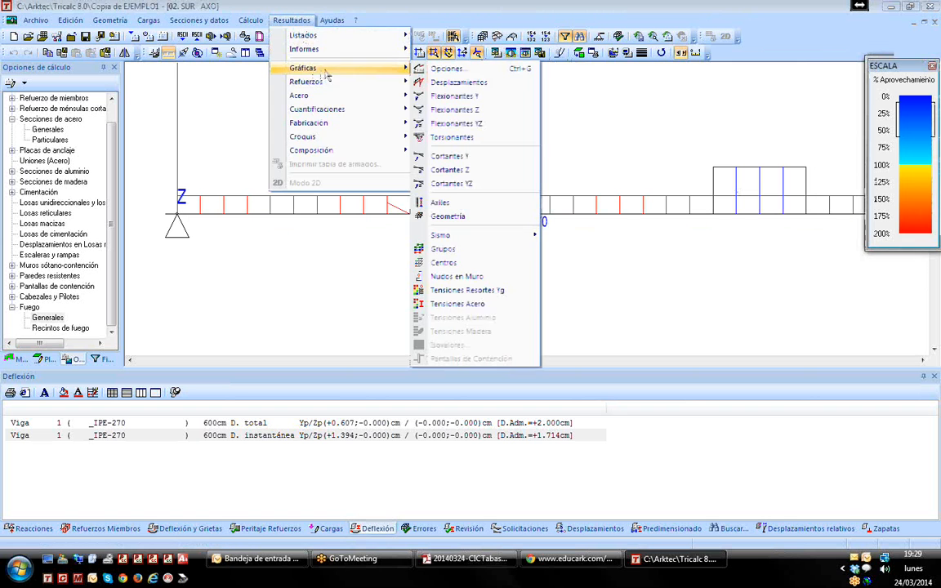
pyautogui.click(500, 304)
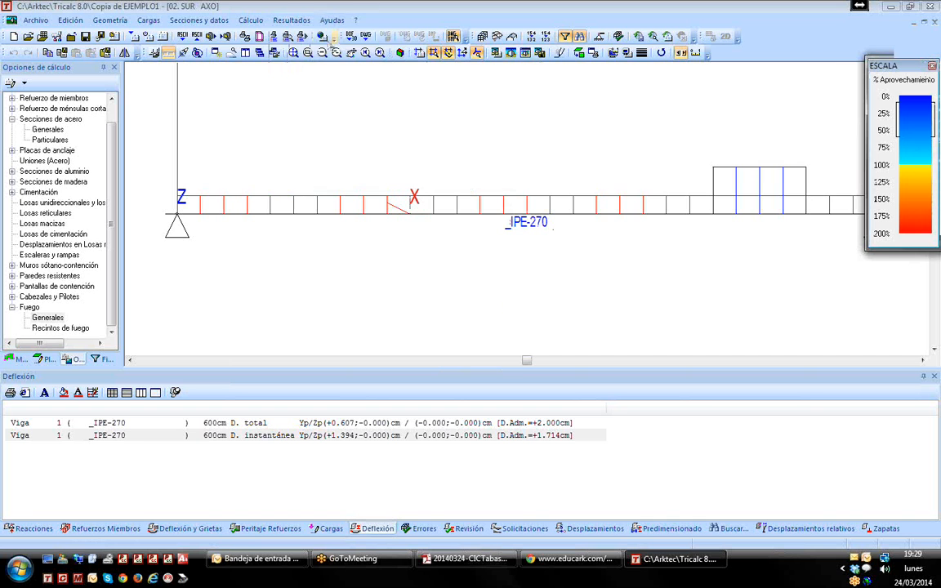
# Step: Try to display the Tensiones Resortes Yg graph and the Tensiones Acero graph on the IPE-270 beam in the 02. SUR view
pyautogui.click(292, 20)
pyautogui.moveTo(310, 69)
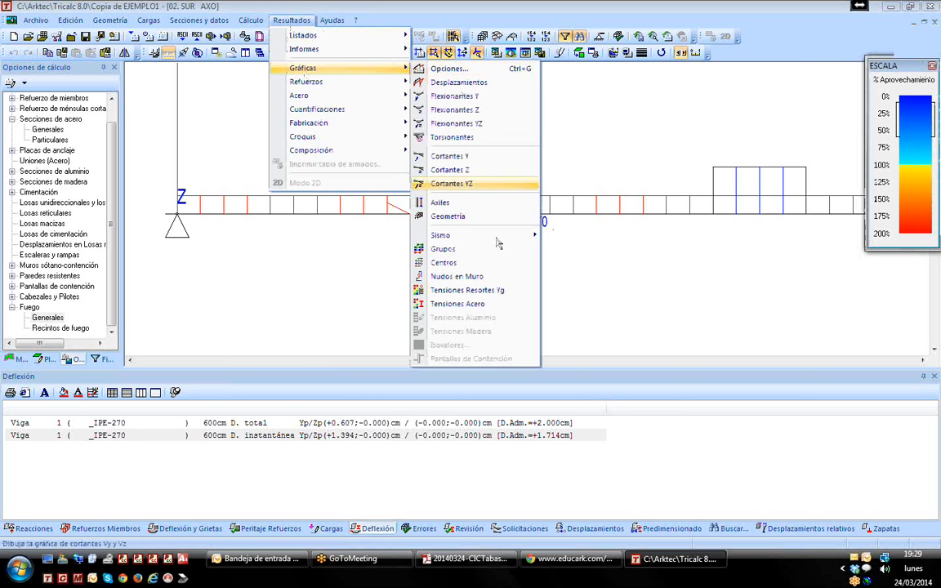
pyautogui.click(482, 290)
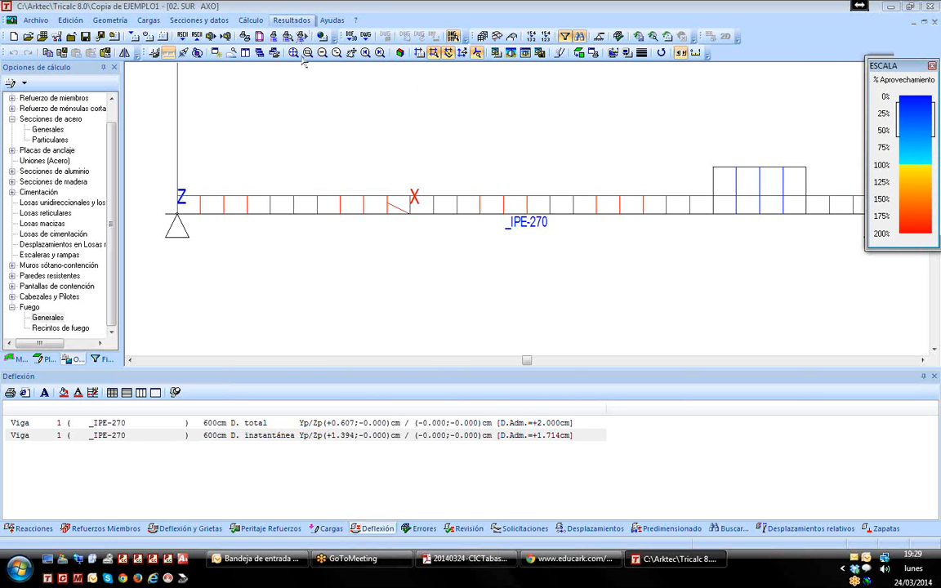
pyautogui.click(291, 20)
pyautogui.moveTo(359, 68)
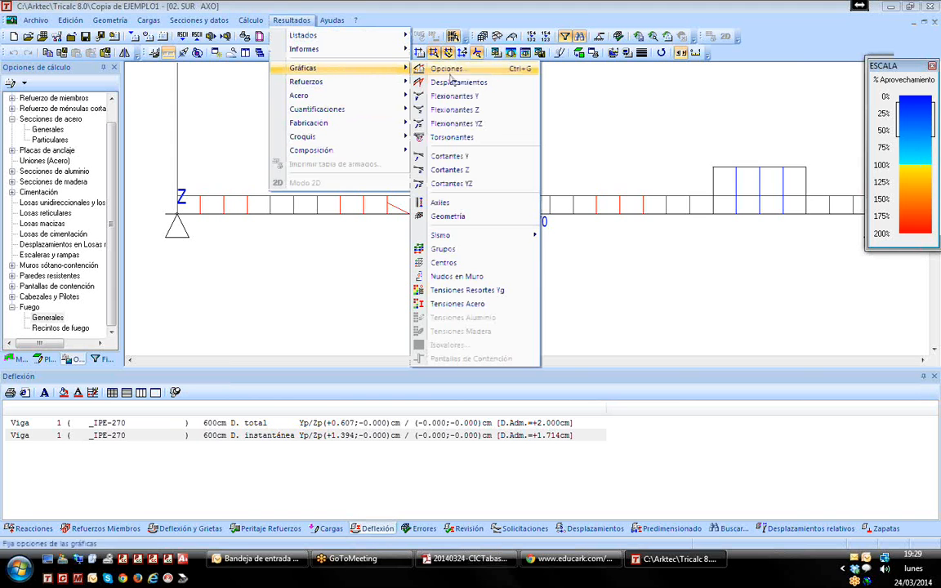
pyautogui.click(469, 306)
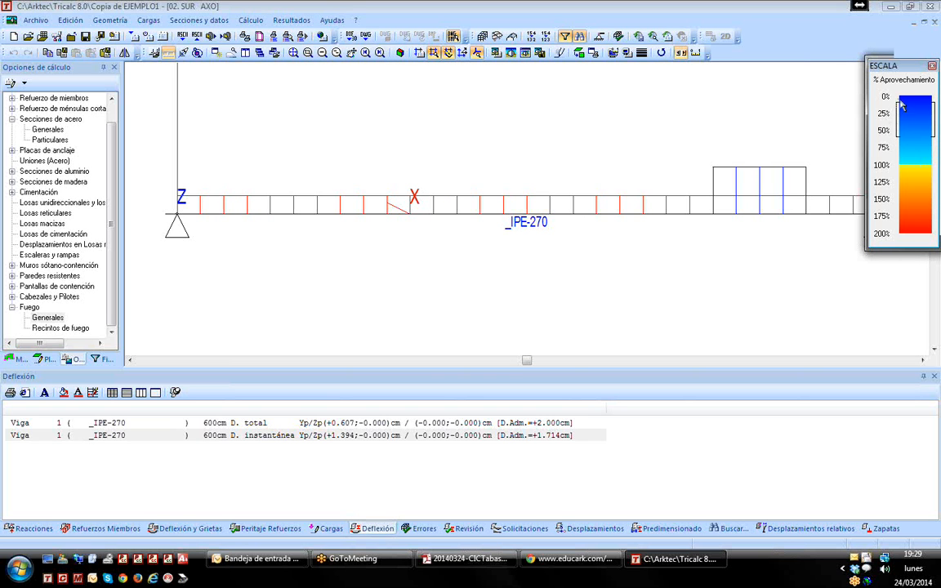
# Step: Generate the Revisión Acero listing for the steel sections
pyautogui.click(292, 20)
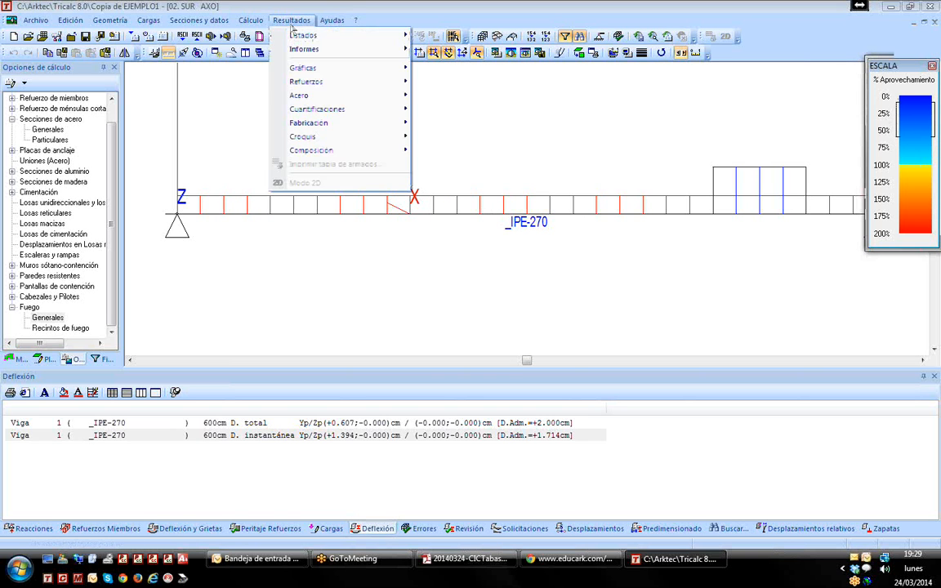
pyautogui.moveTo(326, 35)
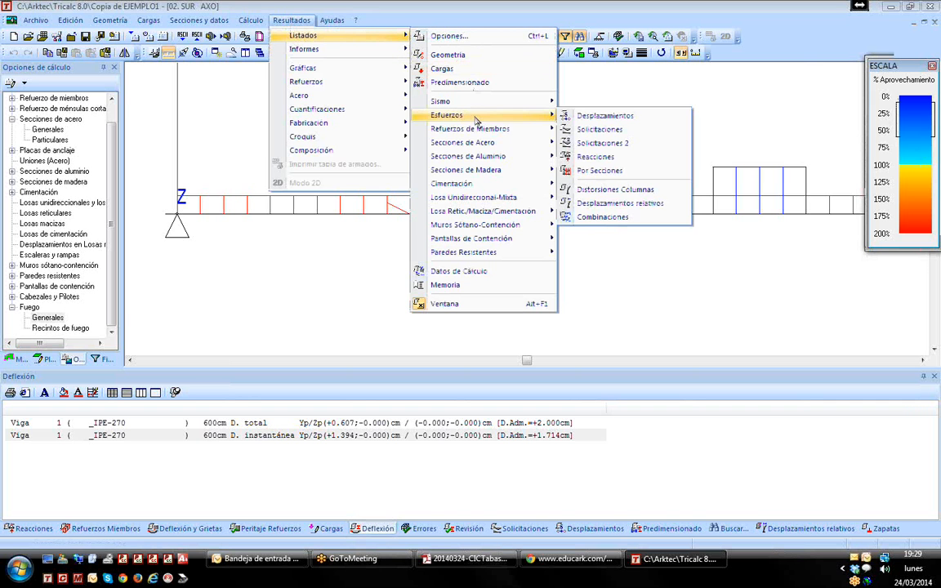
pyautogui.moveTo(482, 145)
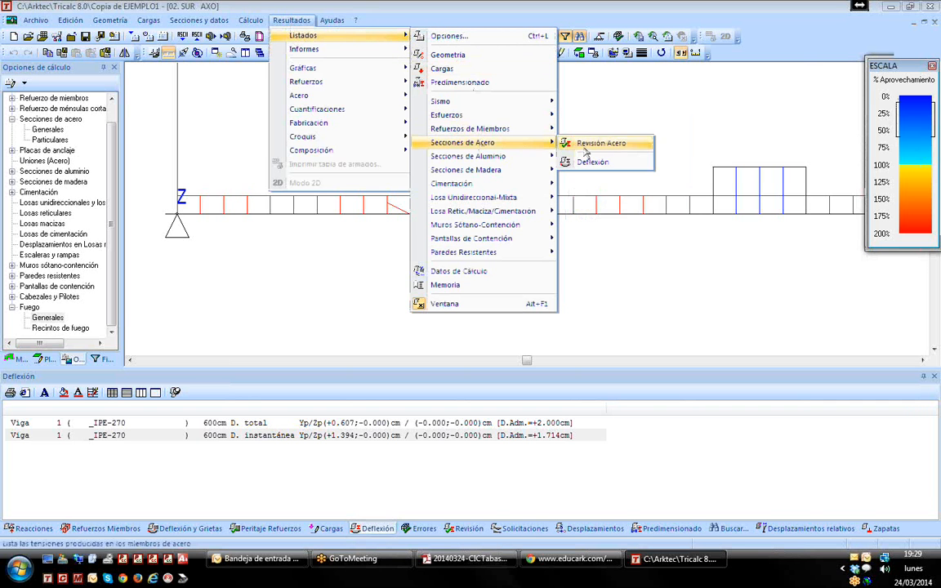
pyautogui.click(584, 148)
# Step: Examine the beam's combined-force results and the utilisation of its Mz, V and Sm rows in the steel check listing
pyautogui.click(455, 461)
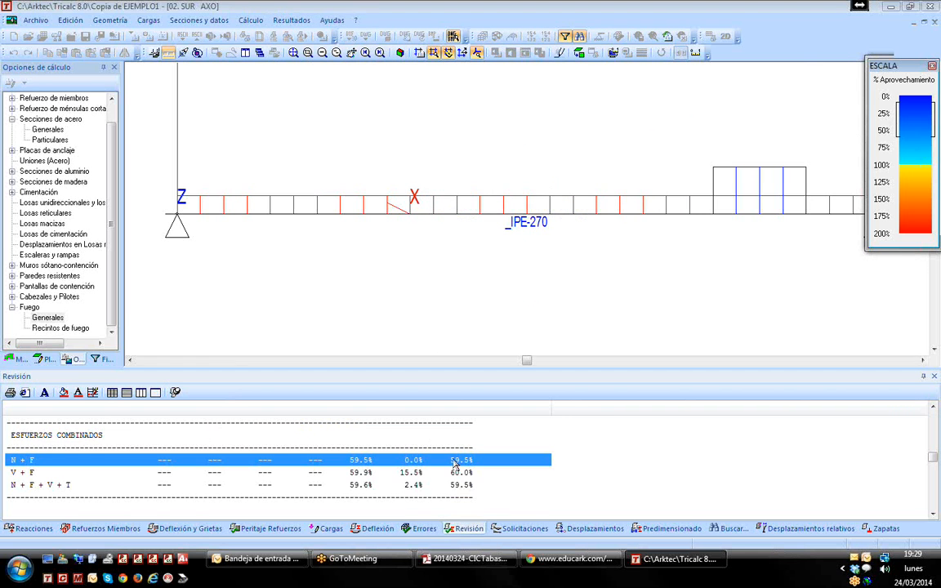
pyautogui.scroll(-5, 453, 474)
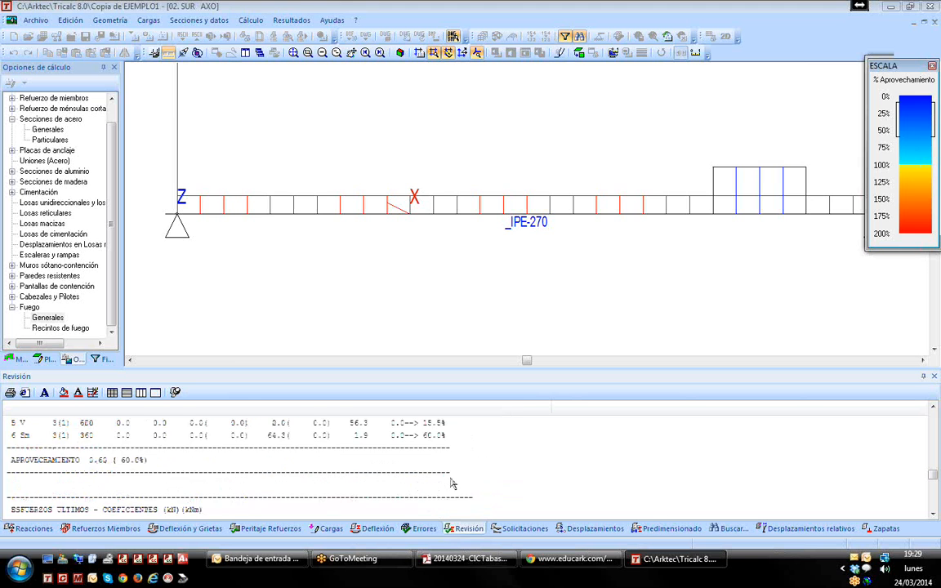
pyautogui.scroll(1, 453, 484)
pyautogui.click(482, 460)
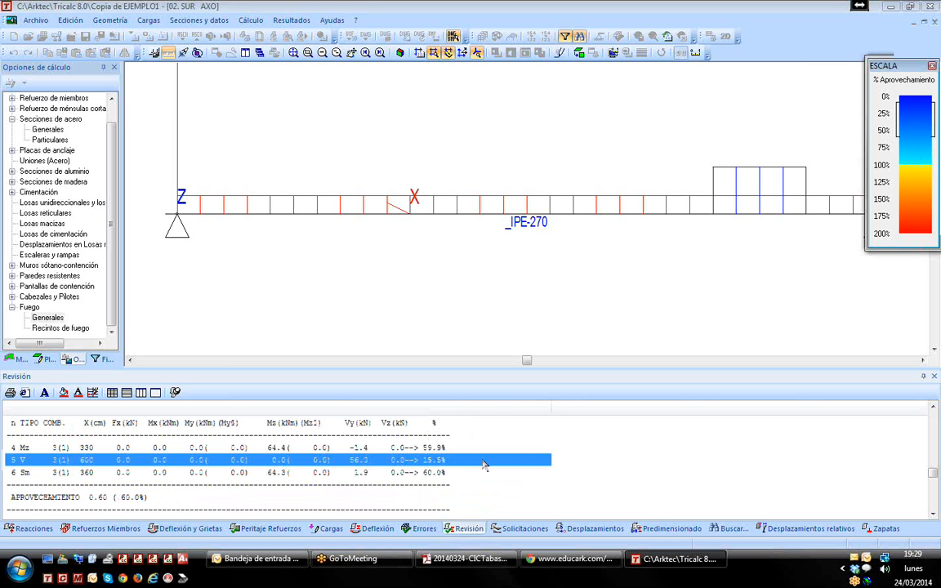
pyautogui.click(432, 474)
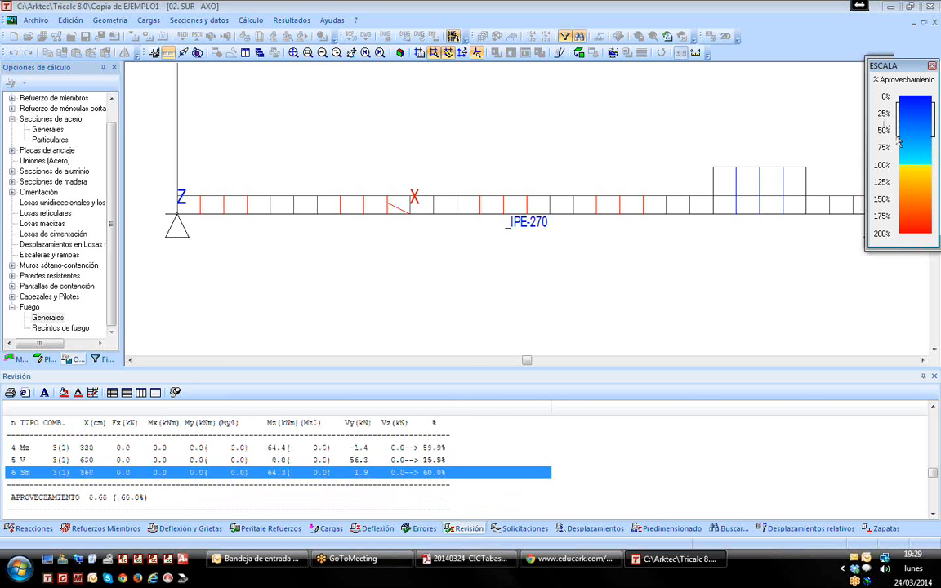
pyautogui.click(424, 275)
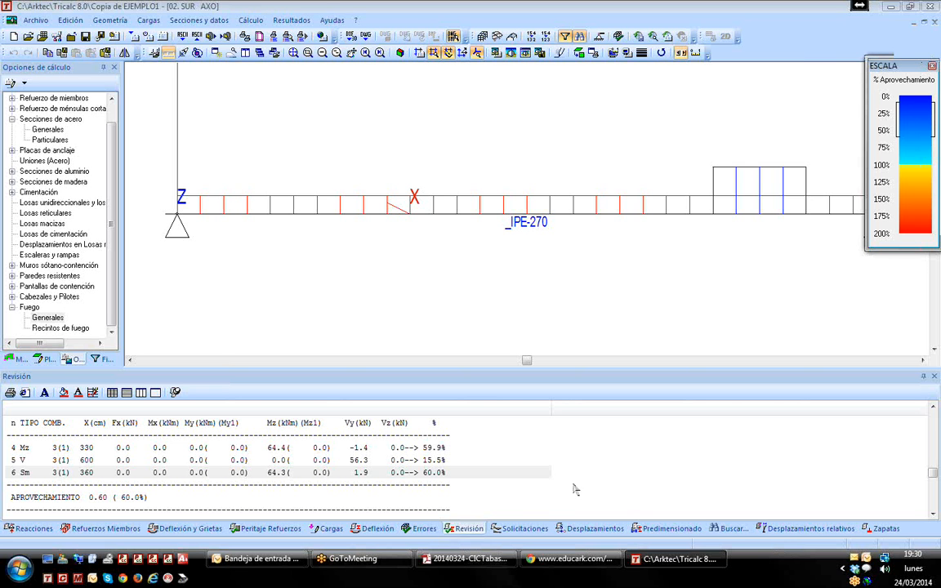
# Step: Switch to the browser, close the EJEMPLO2.pdf manual and return to the list of Tricalc teacher's manual examples
pyautogui.click(561, 559)
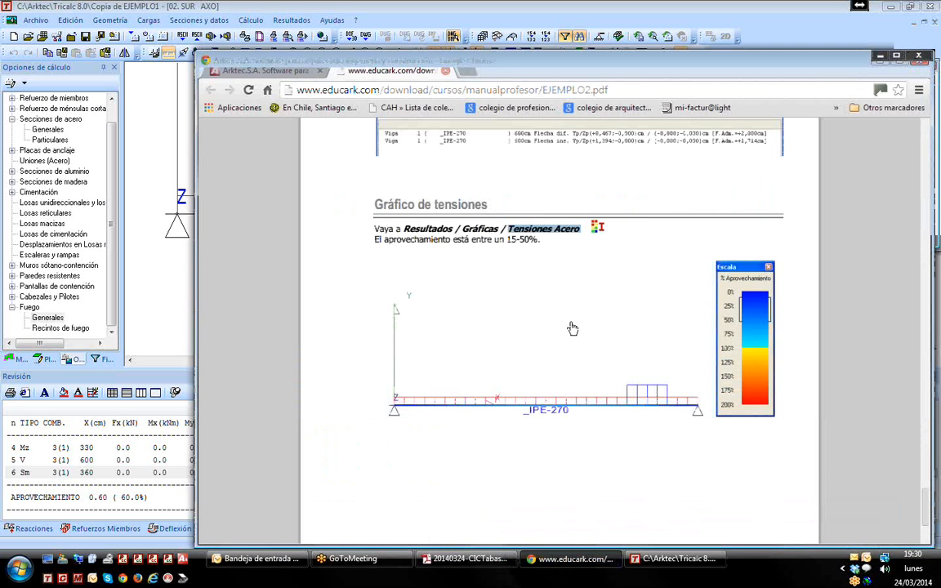
pyautogui.hotkey('ctrl', 'w')
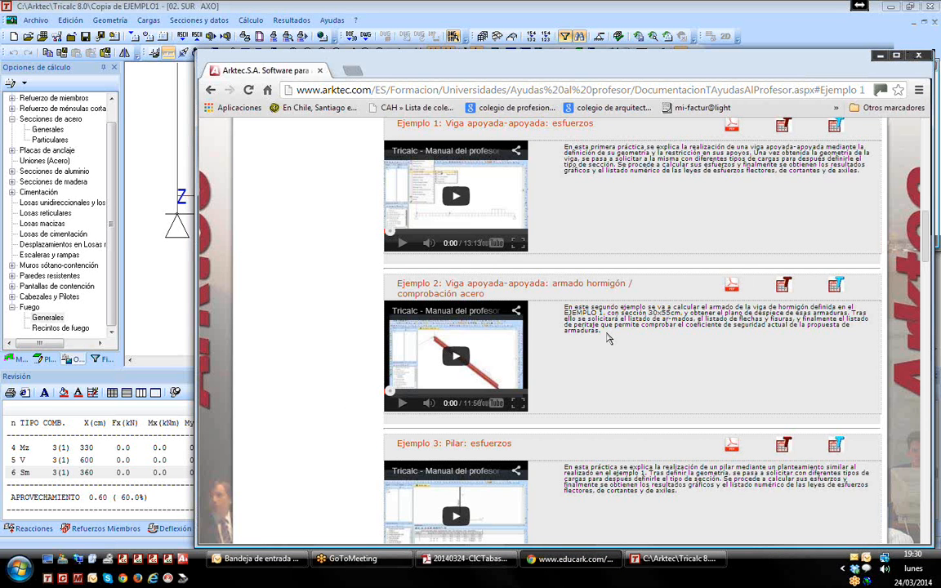
pyautogui.scroll(5, 607, 337)
pyautogui.scroll(-1, 593, 323)
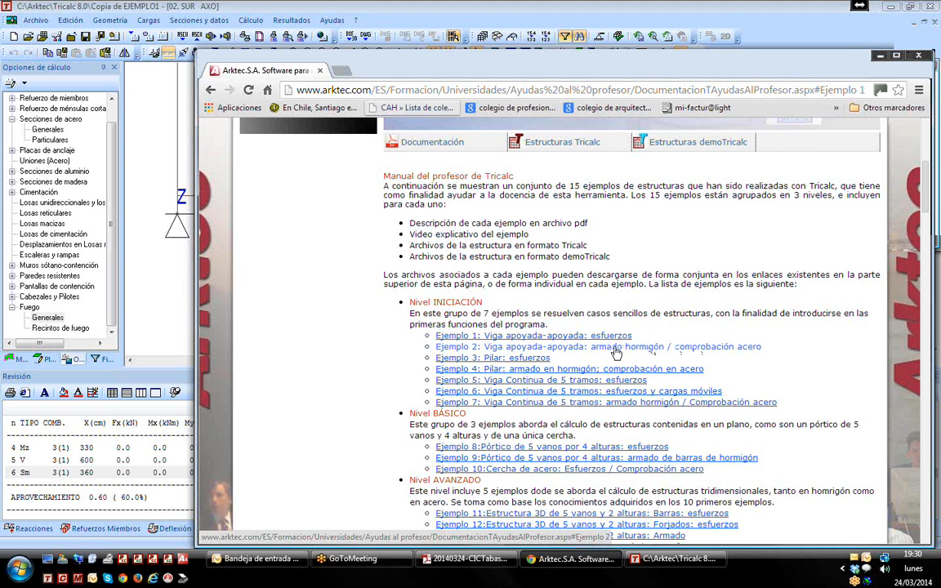
# Step: Go to Ejemplo 8, Pórtico de 5 vanos por 4 alturas: esfuerzos, under Nivel BÁSICO and read its description
pyautogui.scroll(-2, 616, 353)
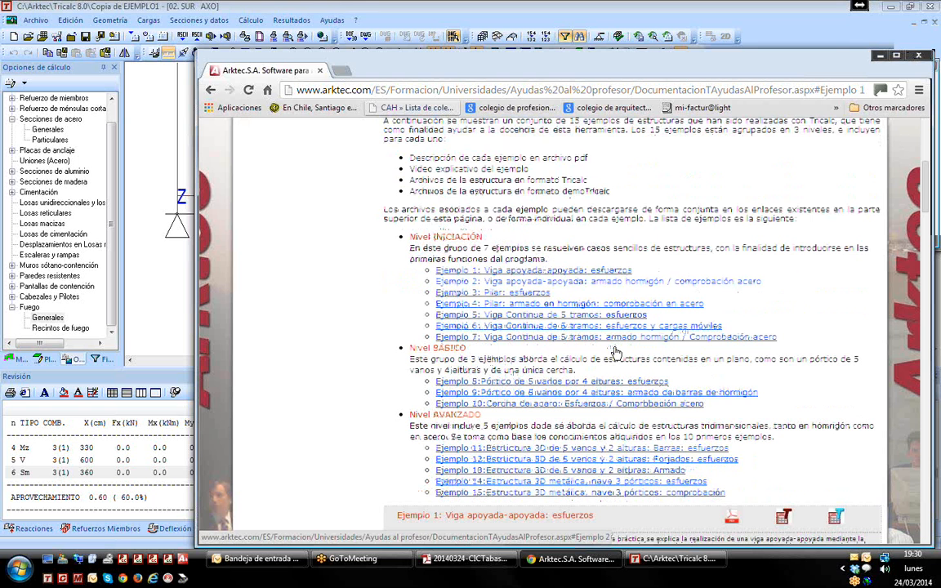
pyautogui.scroll(-2, 615, 353)
pyautogui.doubleClick(449, 281)
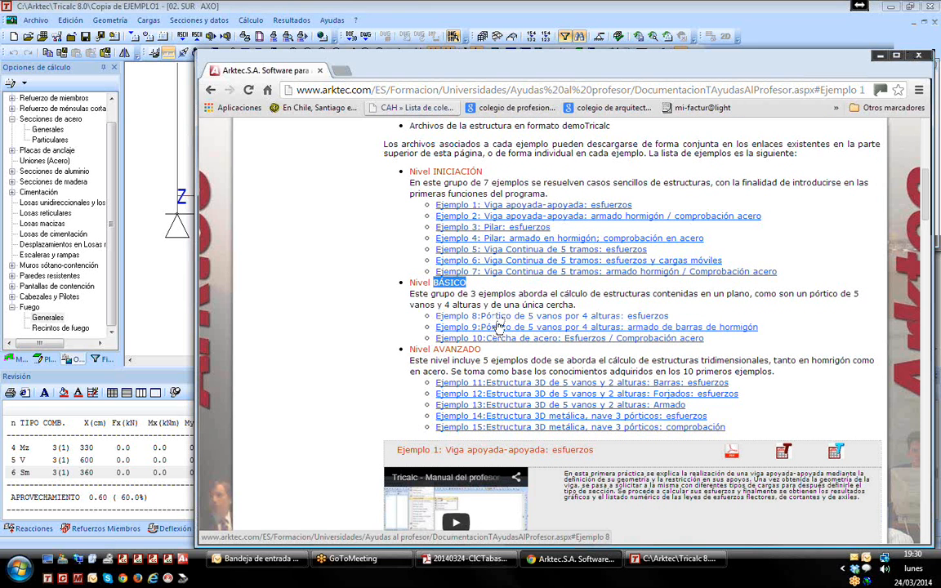
pyautogui.click(499, 316)
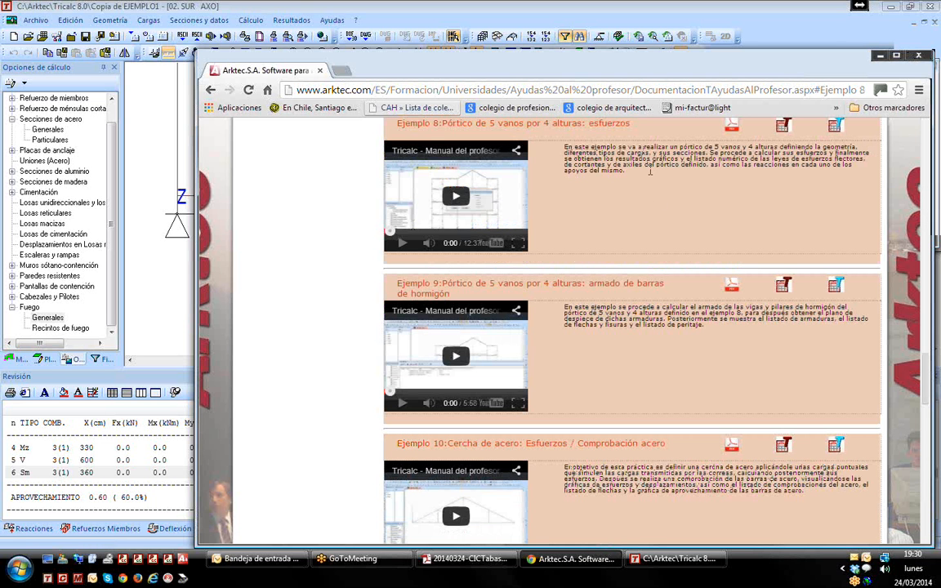
pyautogui.doubleClick(716, 147)
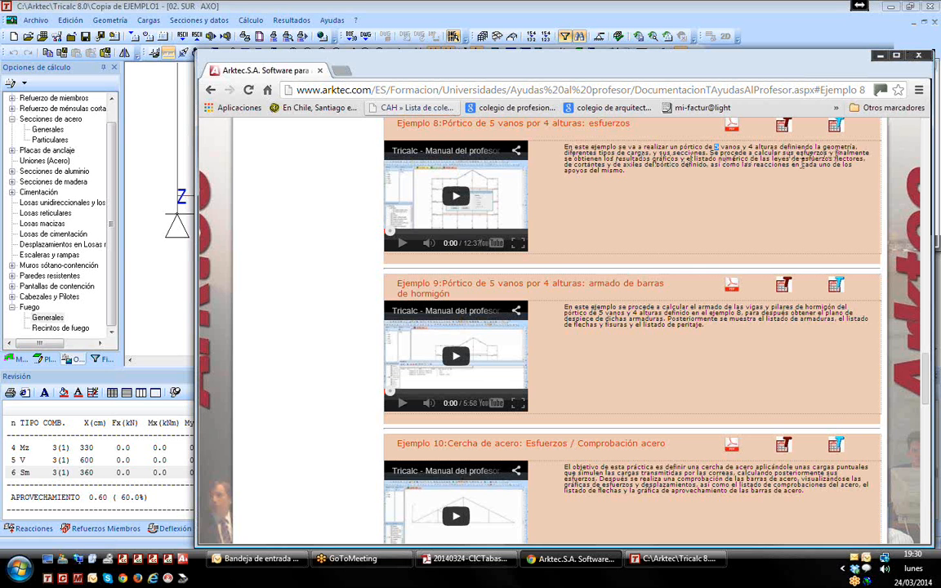
# Step: Open the PDF manual of Ejemplo 8 and examine the introduction and the drawing of the frame
pyautogui.click(731, 127)
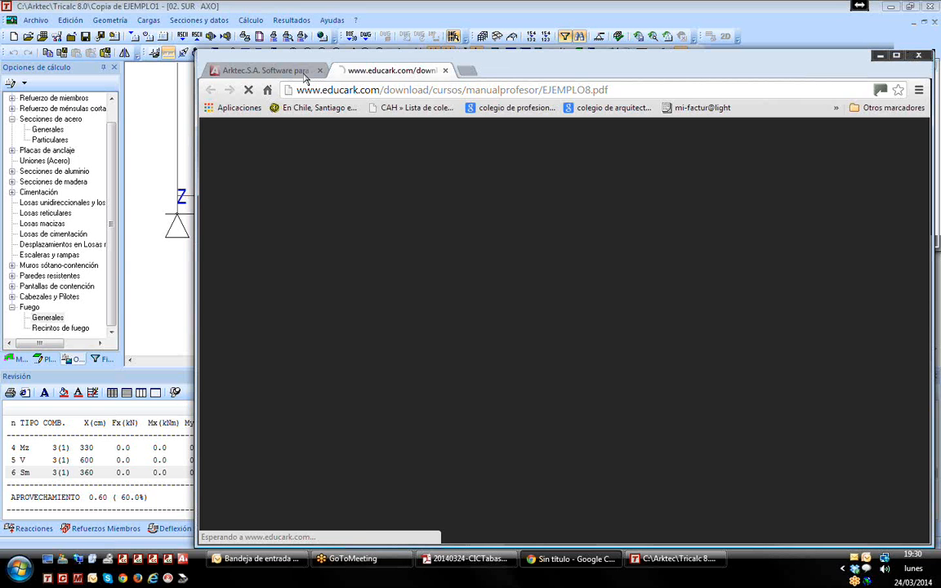
pyautogui.click(304, 71)
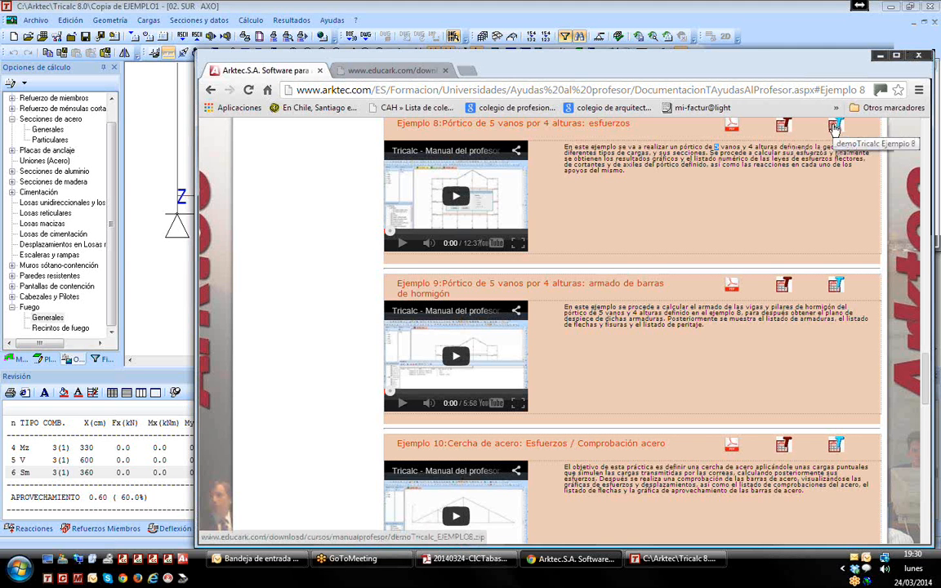
pyautogui.click(406, 71)
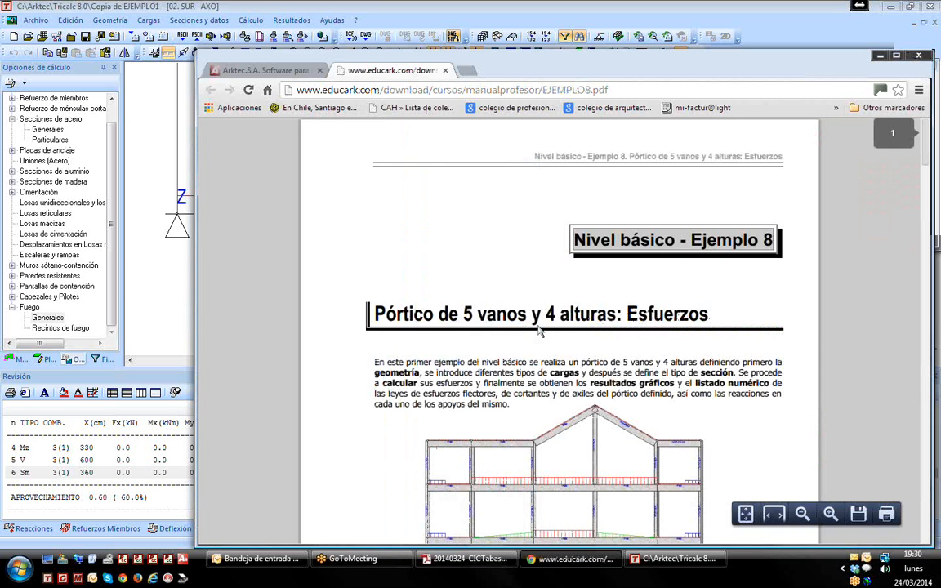
pyautogui.scroll(-1, 539, 331)
pyautogui.scroll(-1, 539, 330)
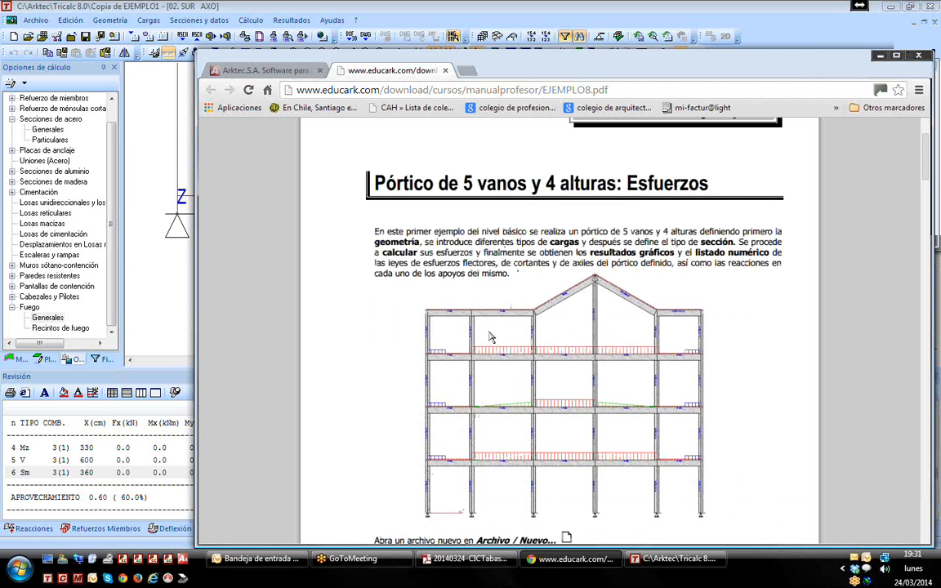
# Step: Read the Geometría section of the Ejemplo 8 manual for the Malla function and its X and Y axis spacings
pyautogui.scroll(-4, 490, 336)
pyautogui.doubleClick(477, 282)
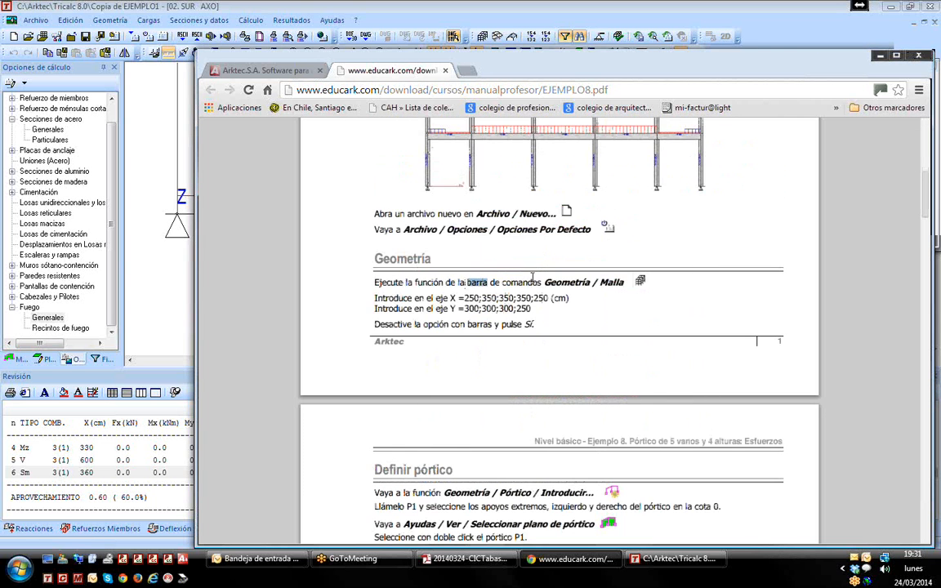
pyautogui.moveTo(544, 282); pyautogui.dragTo(624, 282)
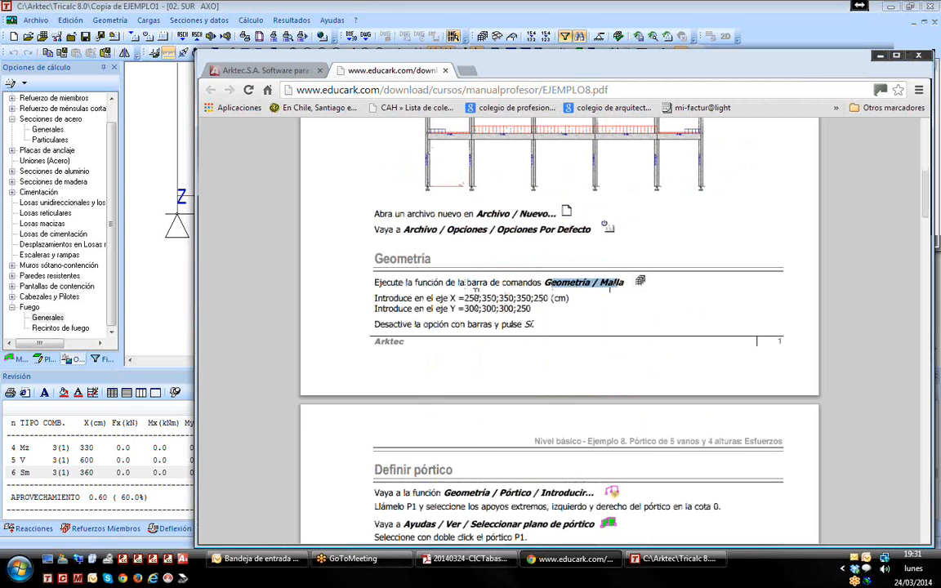
pyautogui.click(477, 292)
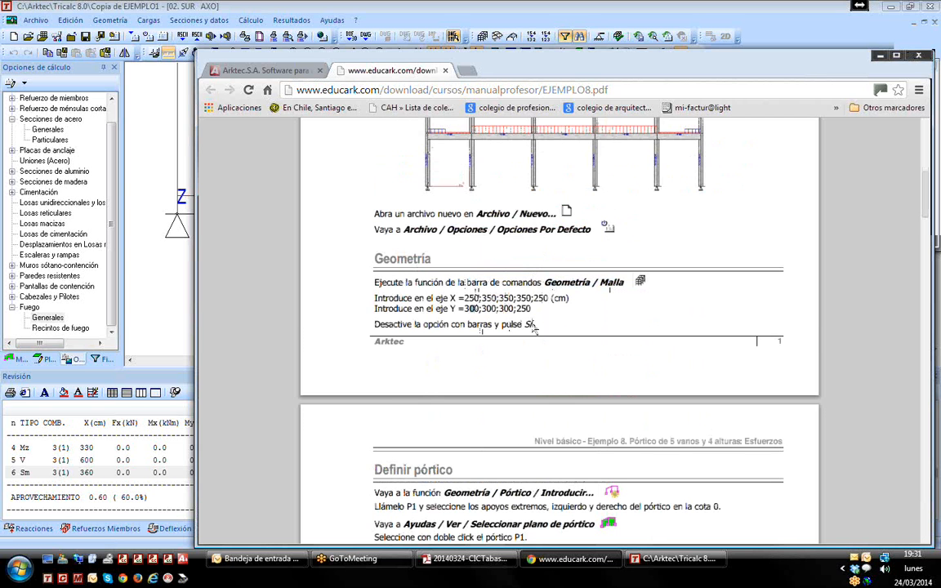
# Step: Read the Definir pórtico and Definir cubierta a dos aguas instructions in the Ejemplo 8 manual
pyautogui.scroll(-1, 531, 325)
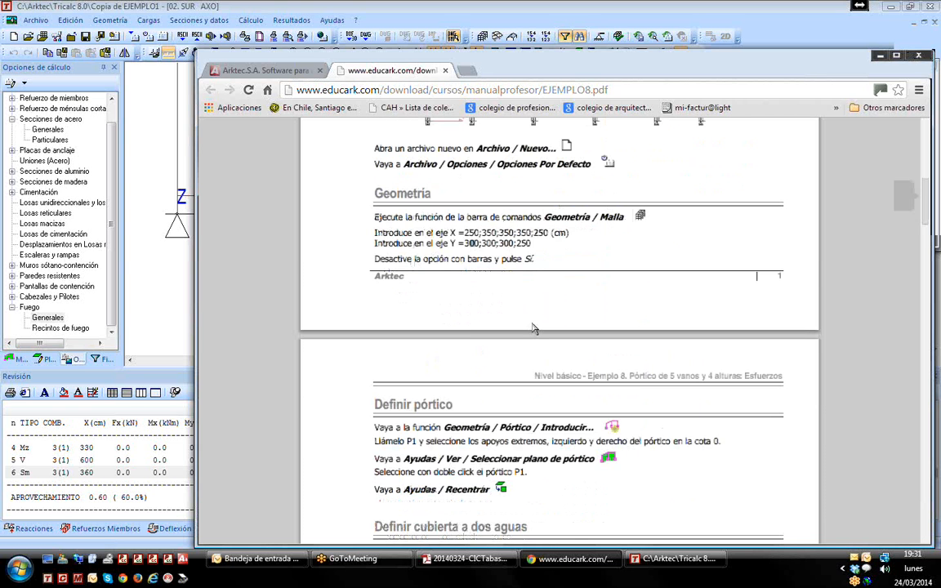
pyautogui.scroll(-1, 531, 328)
pyautogui.scroll(-1, 531, 328)
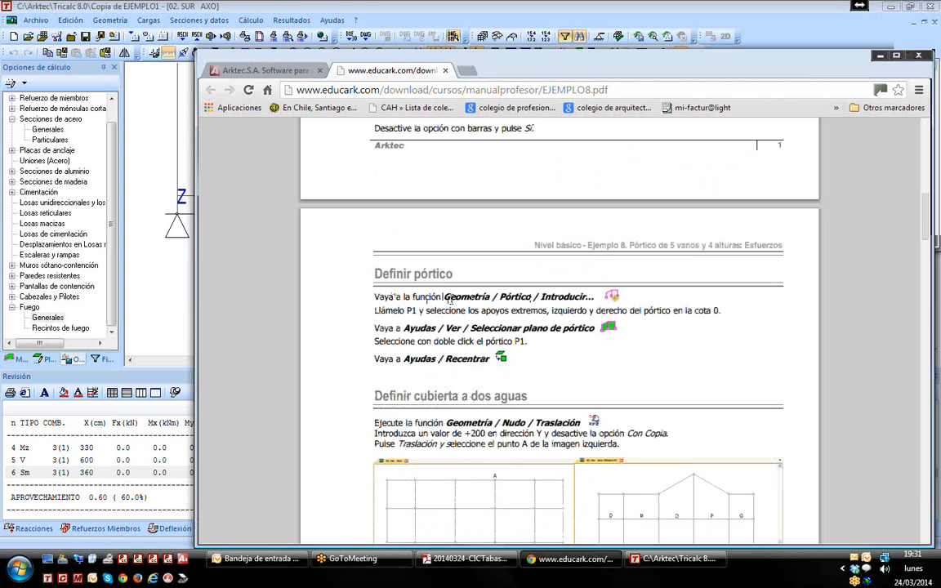
pyautogui.moveTo(444, 297); pyautogui.dragTo(579, 293)
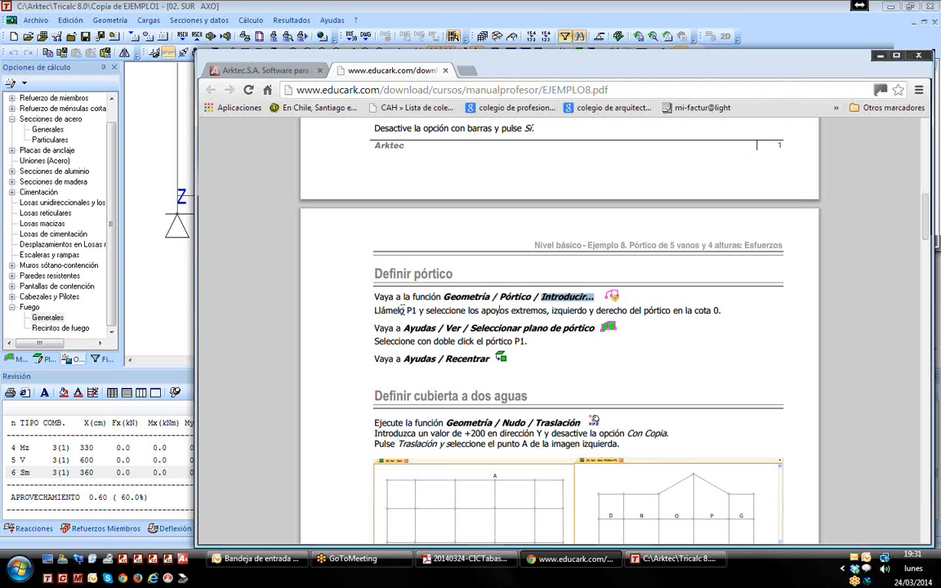
pyautogui.moveTo(399, 310); pyautogui.dragTo(595, 327)
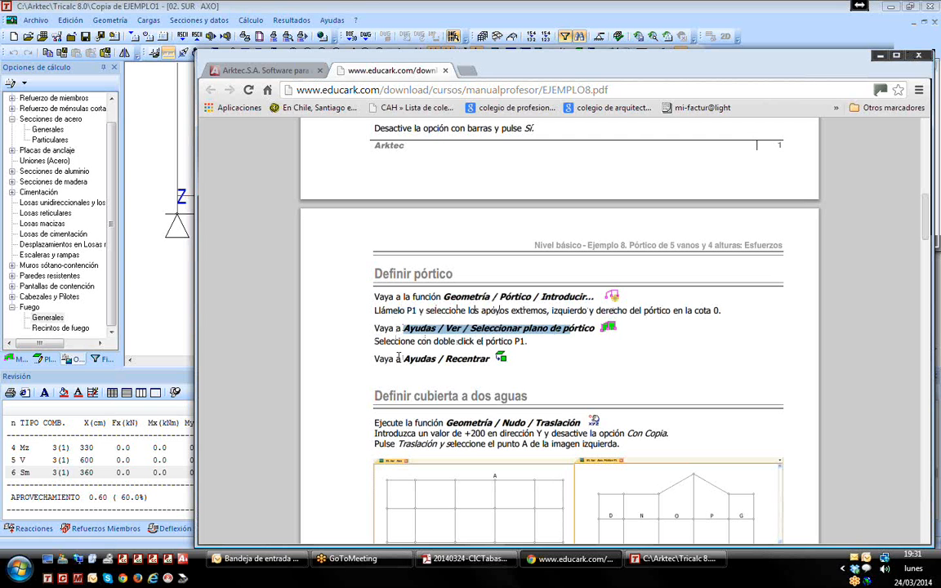
pyautogui.moveTo(404, 358); pyautogui.dragTo(445, 358)
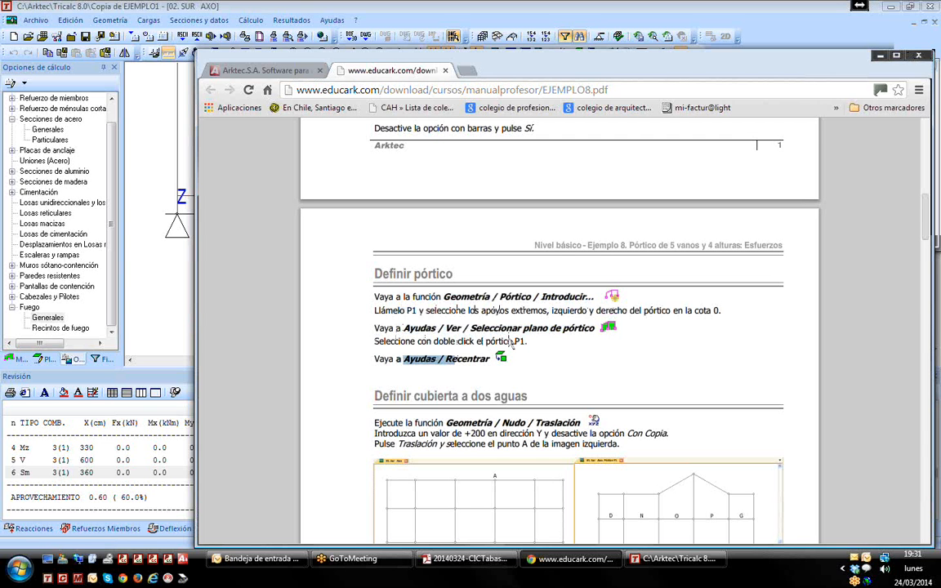
pyautogui.scroll(-2, 471, 460)
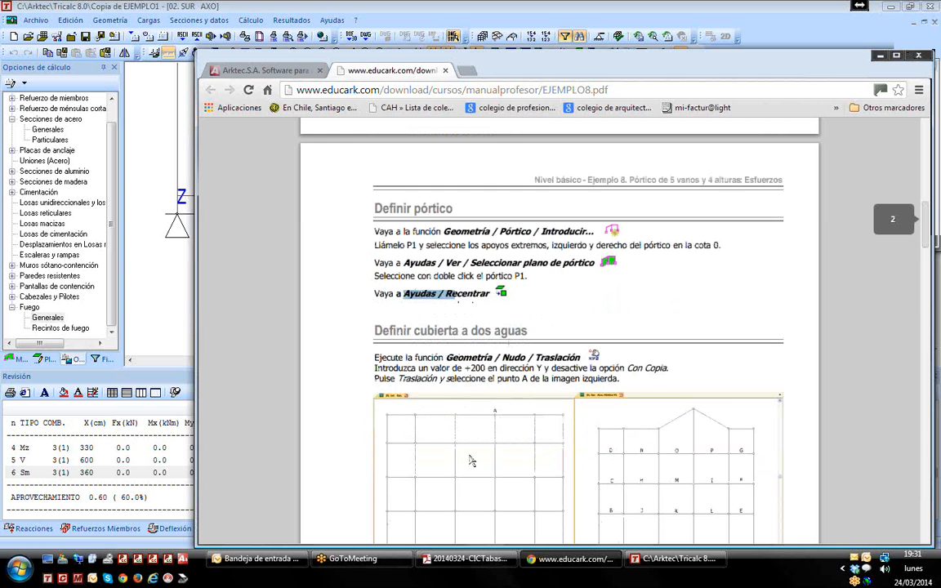
pyautogui.scroll(-2, 471, 460)
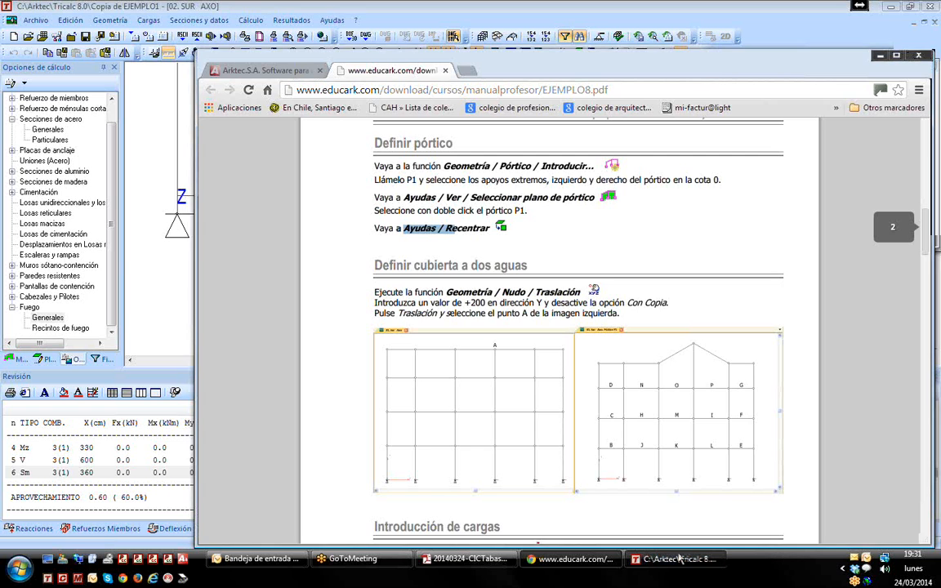
# Step: Switch to Tricalc and create a new structure named EJEMPLO8
pyautogui.click(679, 559)
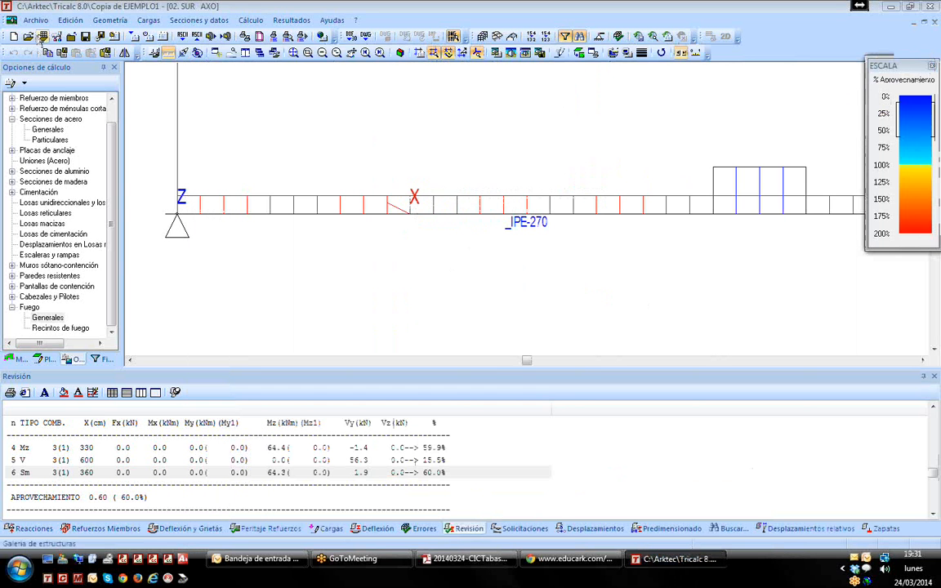
pyautogui.click(35, 21)
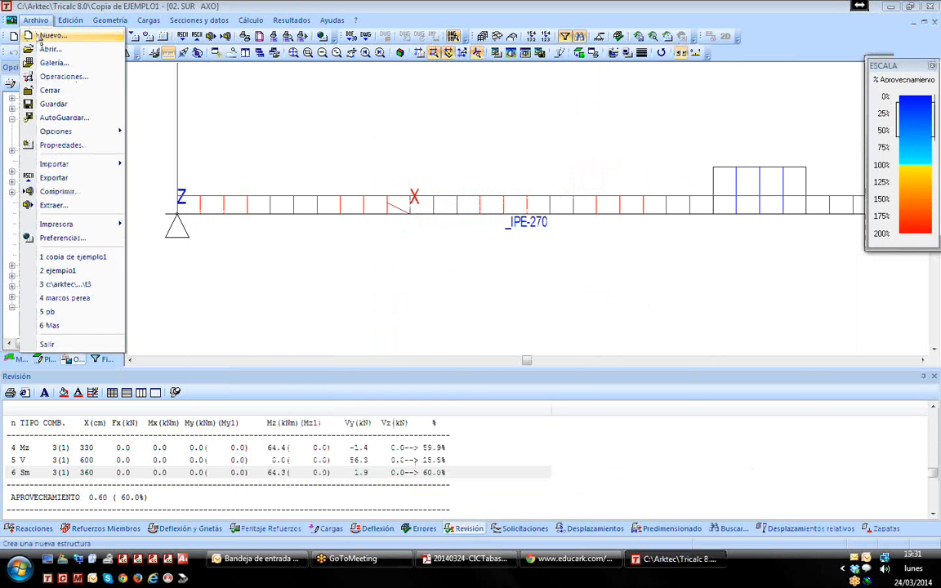
pyautogui.click(39, 35)
pyautogui.press('BackSpace')
pyautogui.write('E')
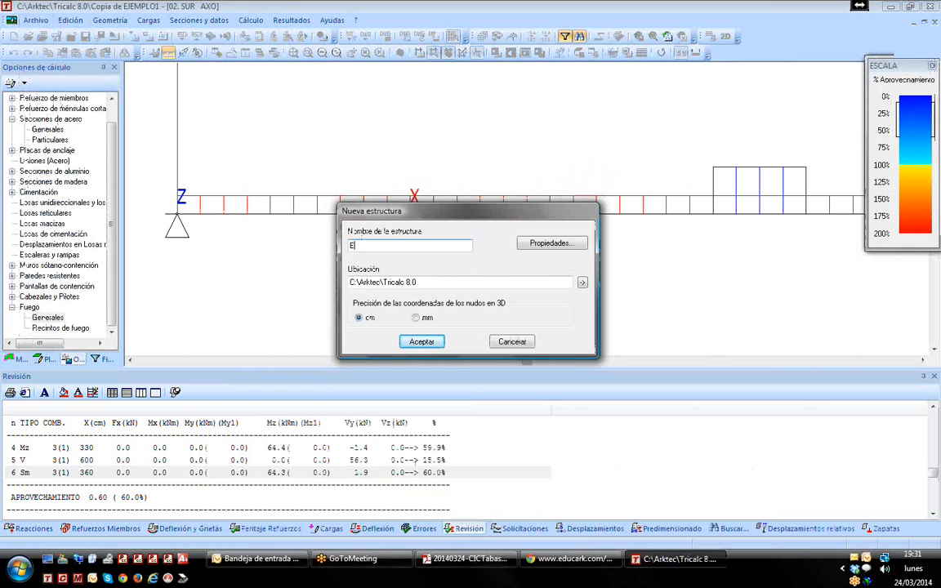
pyautogui.write('JEMPLO8')
pyautogui.press('Return')
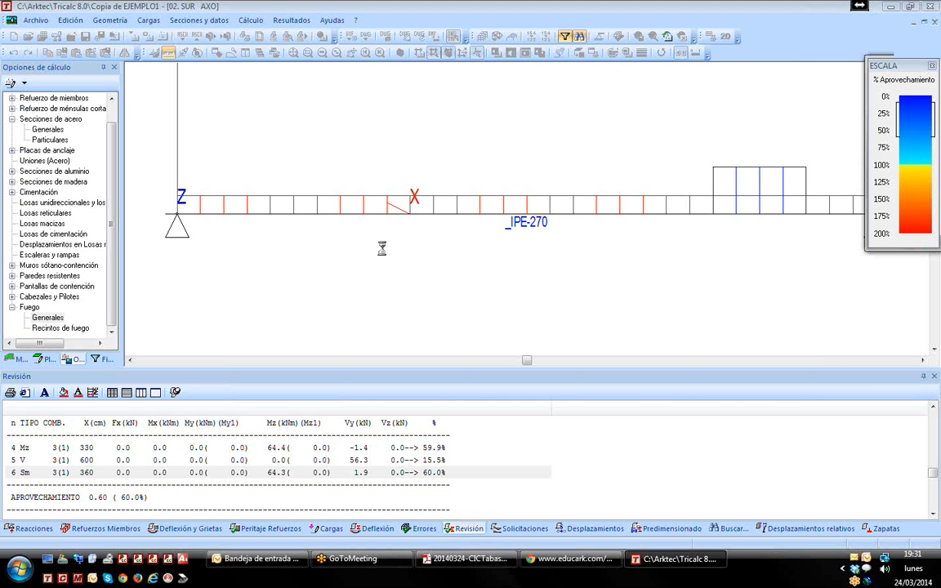
pyautogui.click(98, 21)
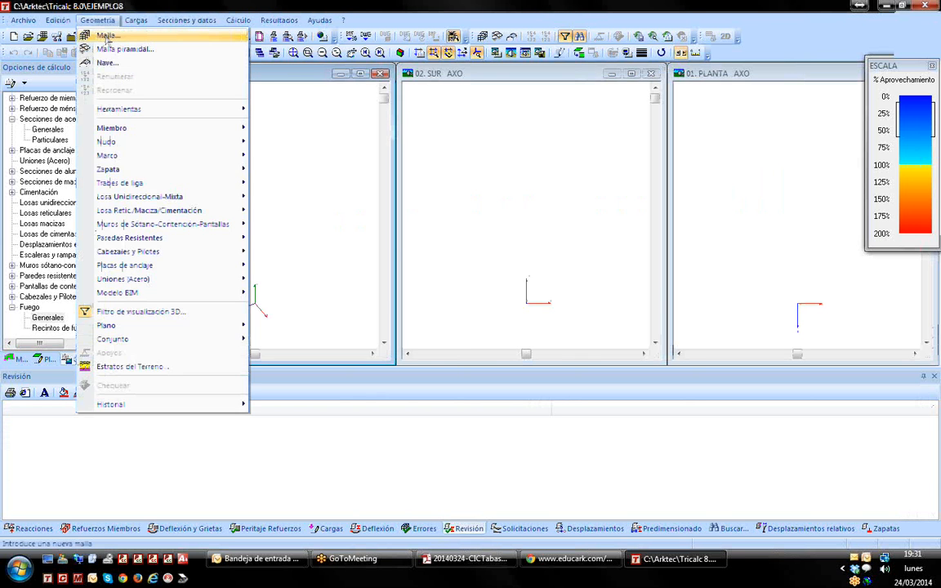
pyautogui.click(107, 36)
pyautogui.write('250')
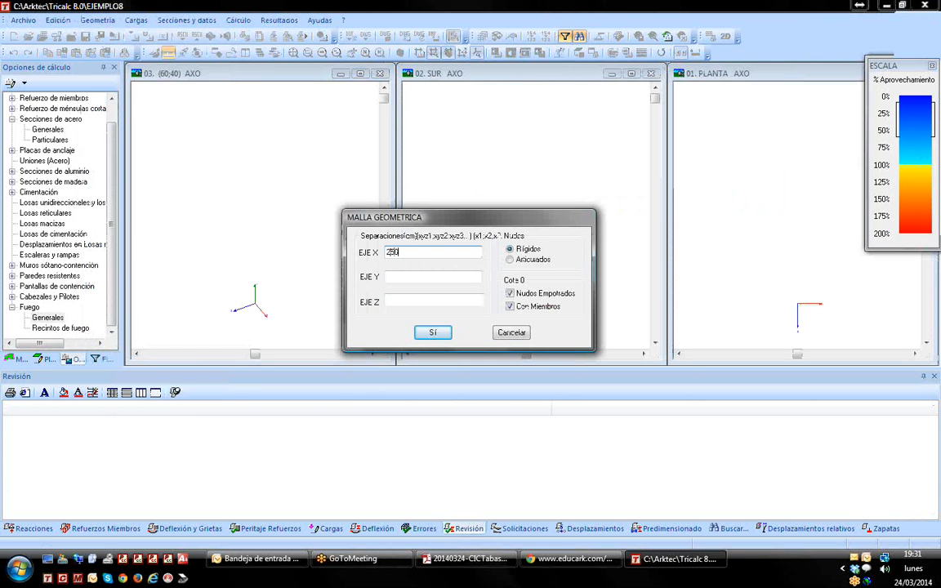
pyautogui.write(' 350 3')
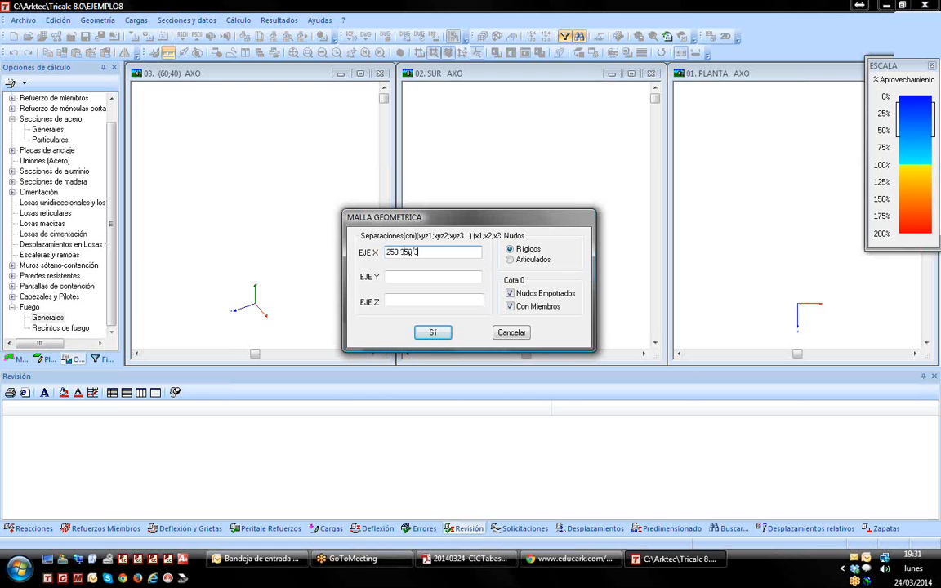
pyautogui.write('50 350 250')
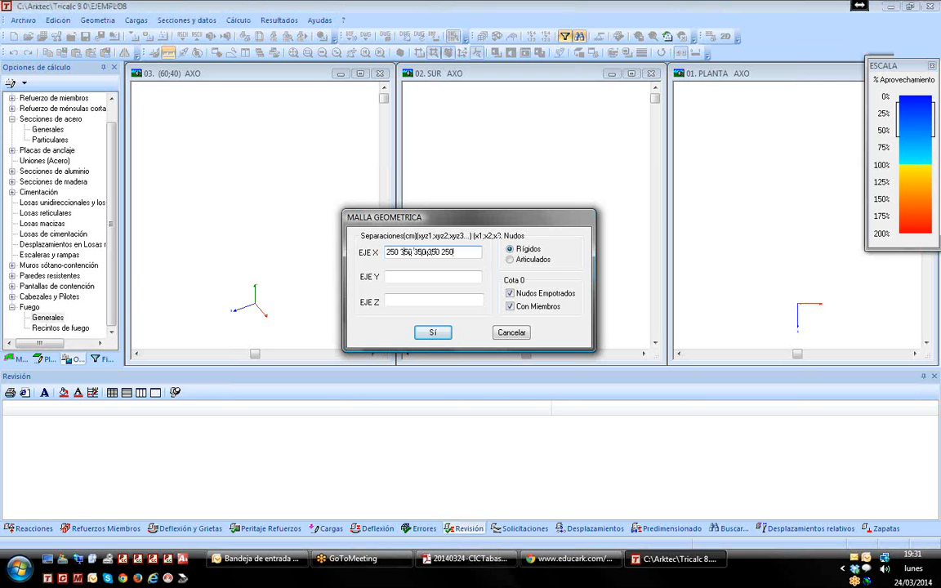
pyautogui.click(387, 277)
pyautogui.write('300 300')
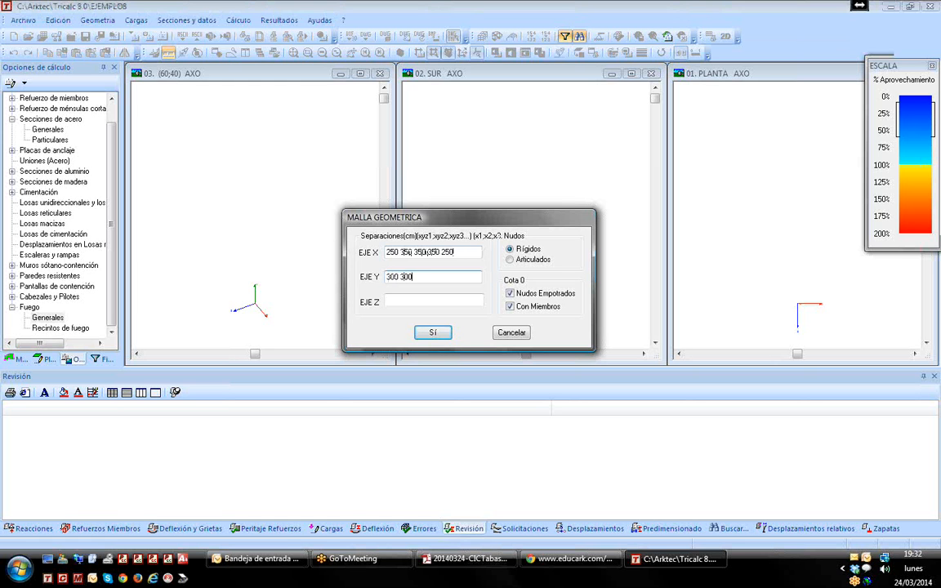
pyautogui.write(';300 250')
pyautogui.click(510, 306)
pyautogui.click(432, 334)
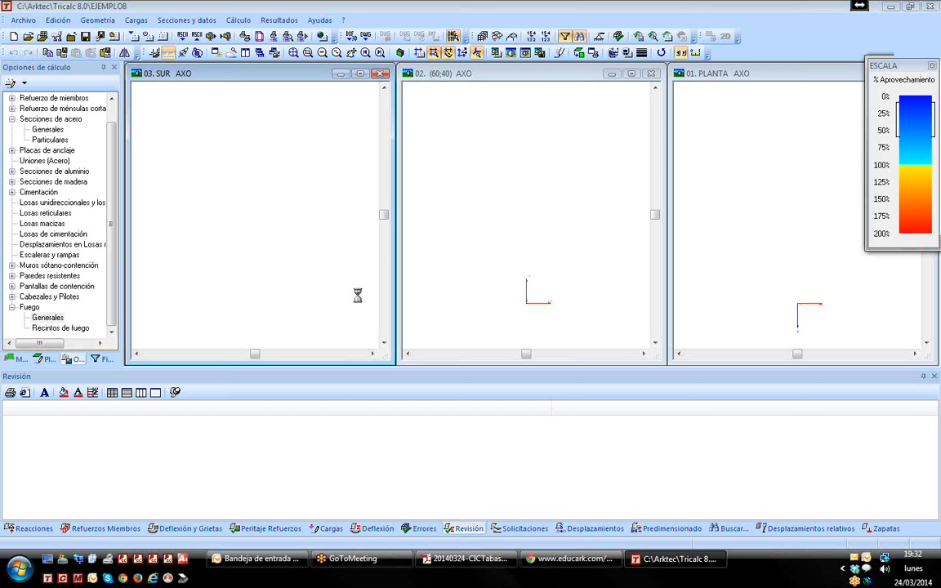
# Step: Check the manual's Definir pórtico section, then introduce frame P1 in Tricalc through the two outermost base supports
pyautogui.click(577, 562)
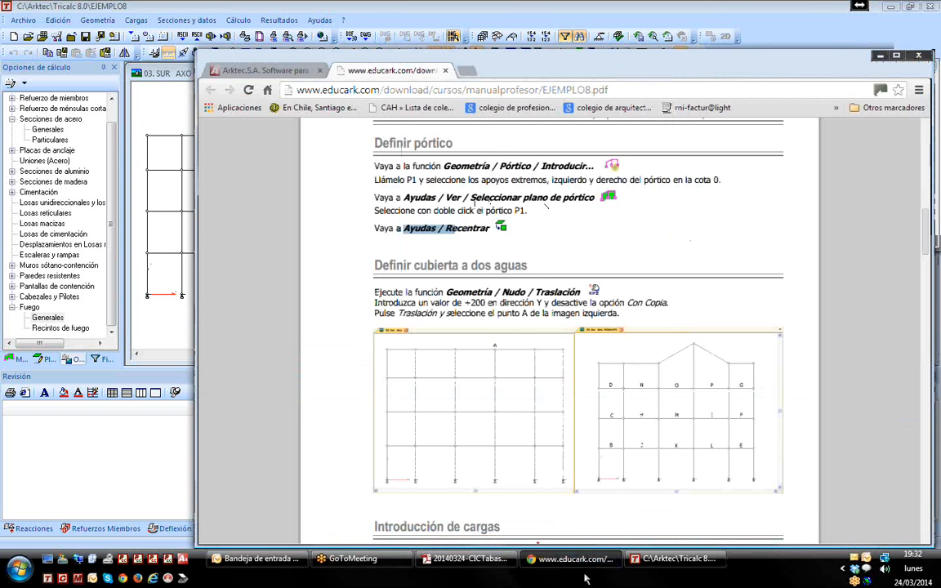
pyautogui.click(687, 561)
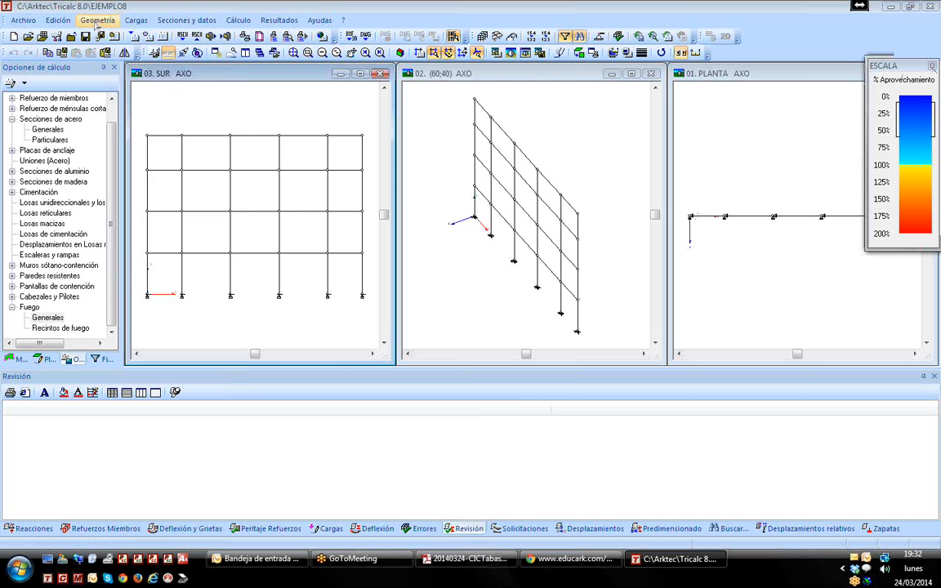
pyautogui.click(96, 21)
pyautogui.moveTo(120, 156)
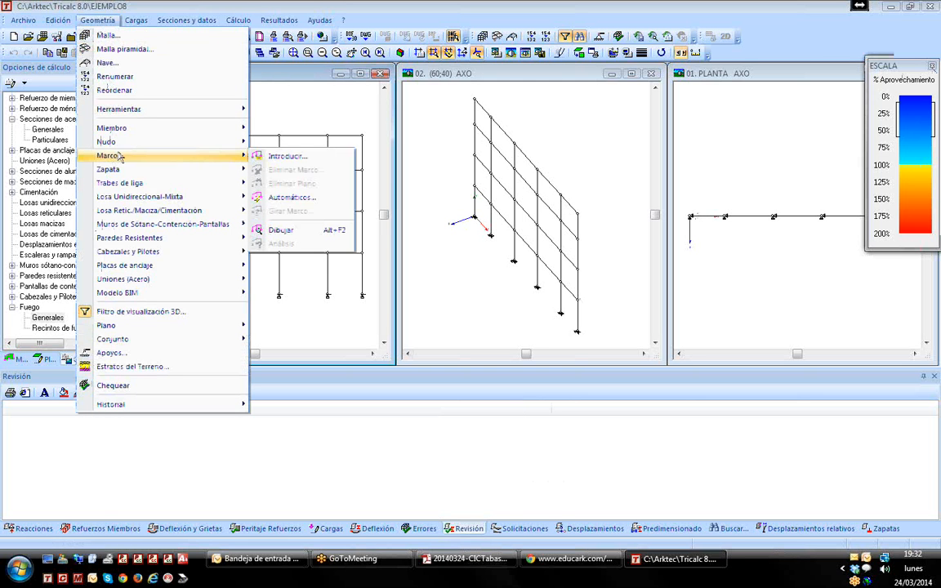
pyautogui.click(283, 157)
pyautogui.write('P')
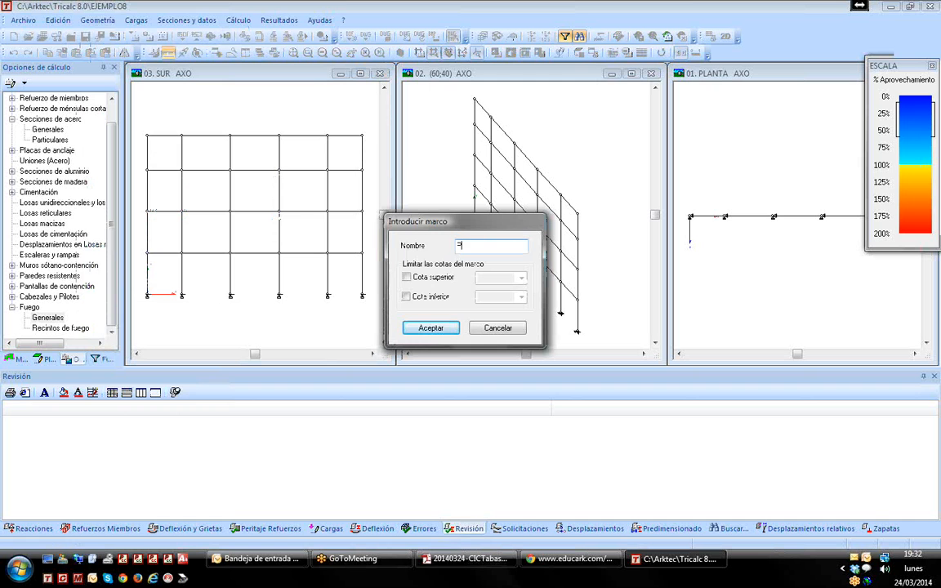
pyautogui.write('1')
pyautogui.click(441, 328)
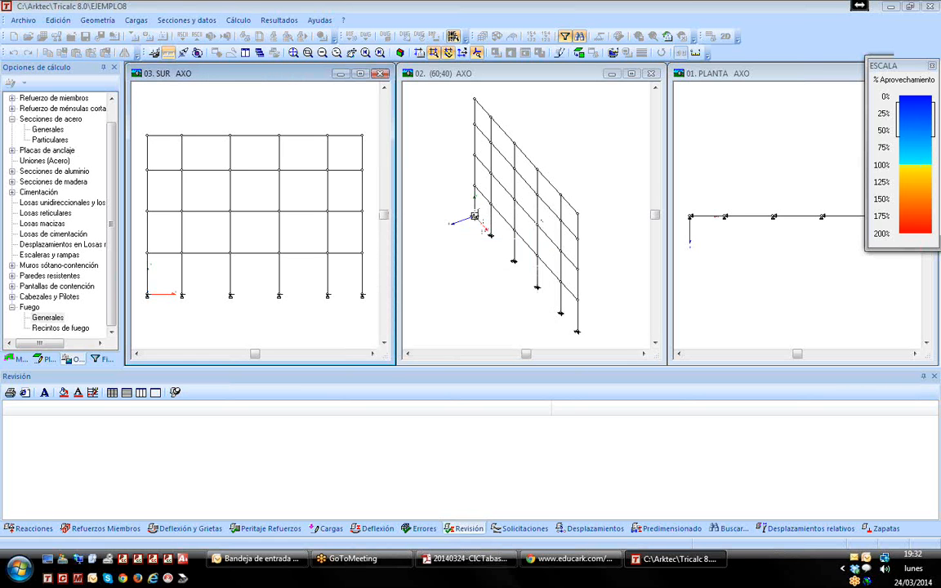
pyautogui.click(575, 330)
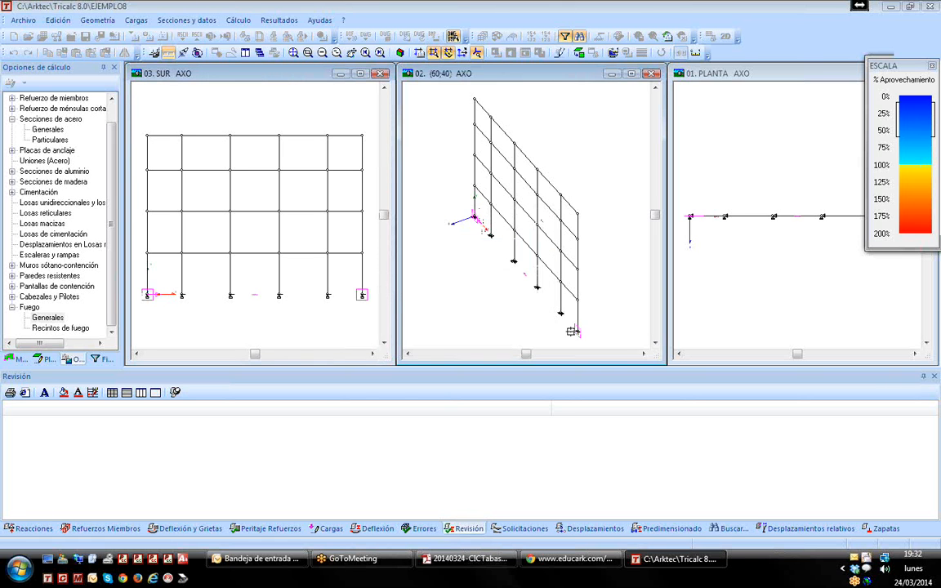
pyautogui.click(479, 336)
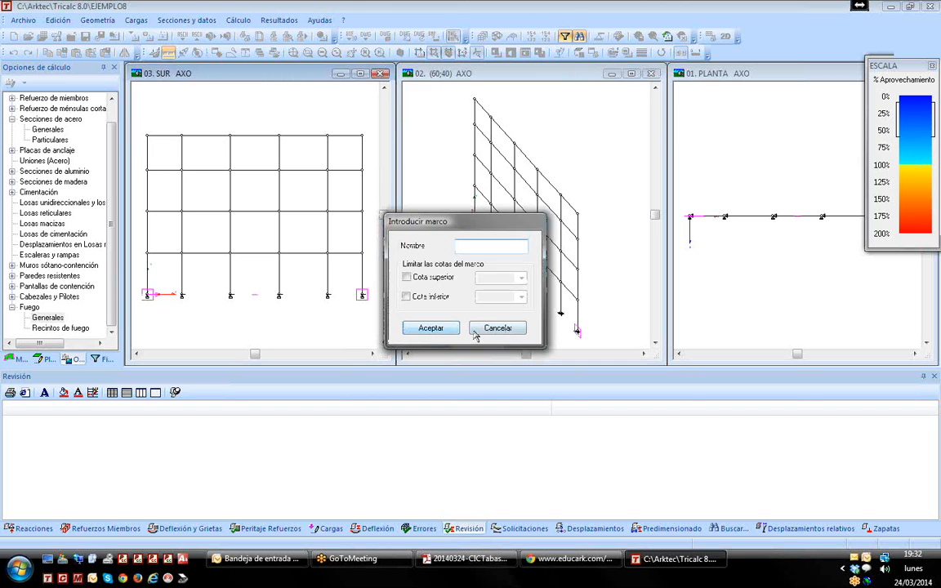
pyautogui.click(479, 336)
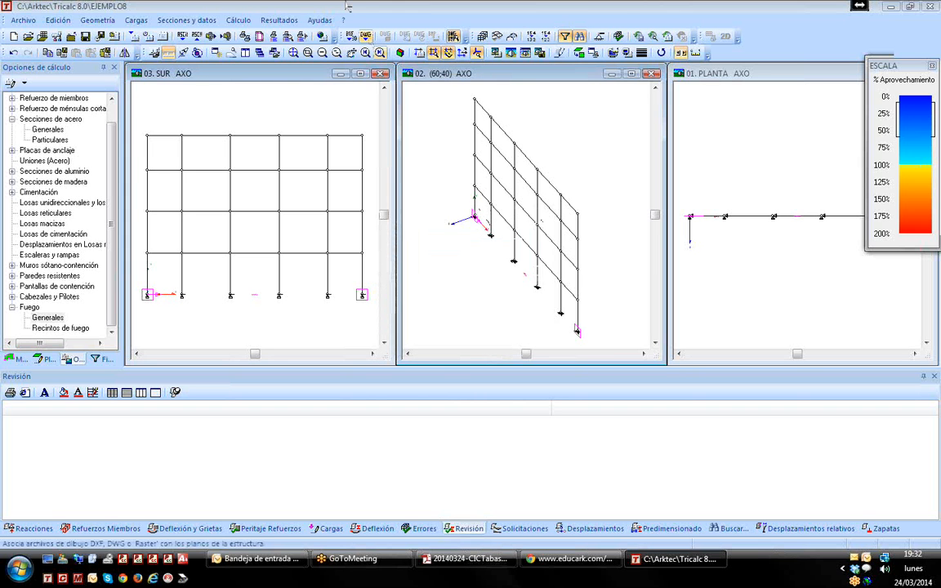
# Step: Select the plane of frame P1 for the (60;40) view, maximize that view and enlarge the drawing area
pyautogui.click(316, 21)
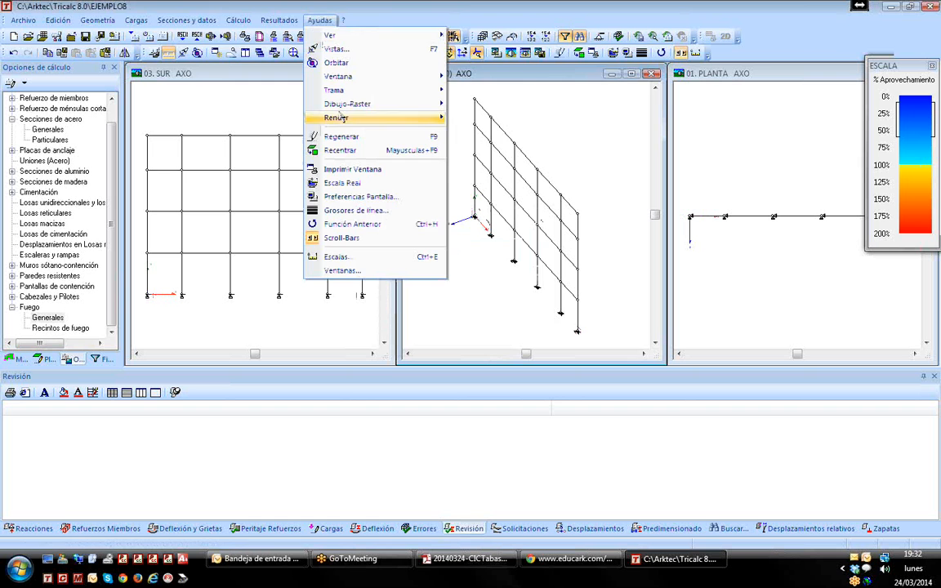
pyautogui.moveTo(371, 37)
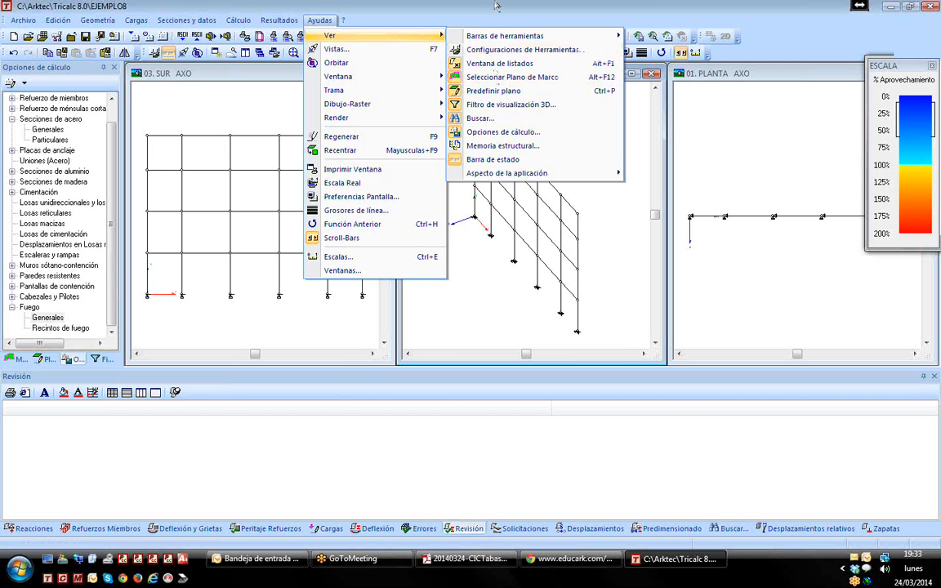
pyautogui.click(498, 76)
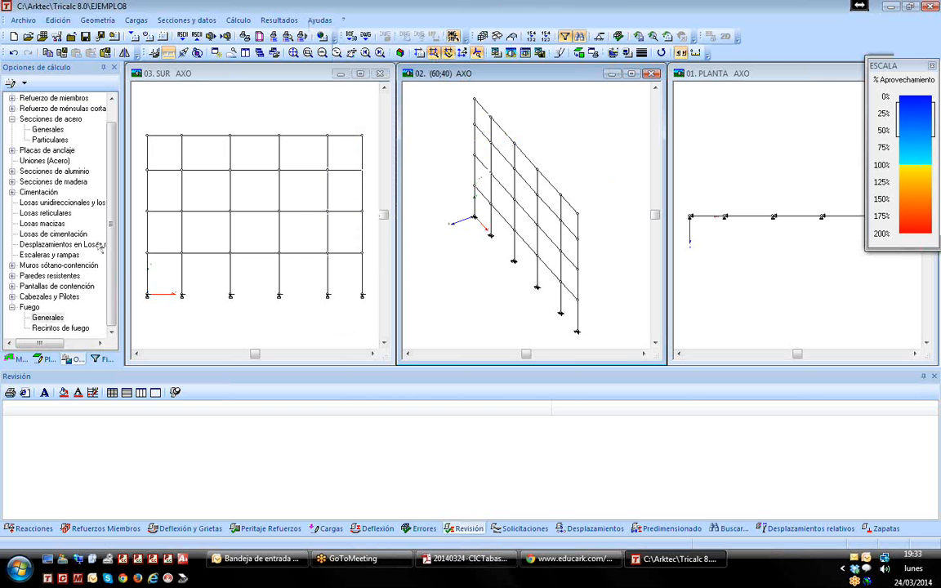
pyautogui.click(18, 358)
pyautogui.click(21, 98)
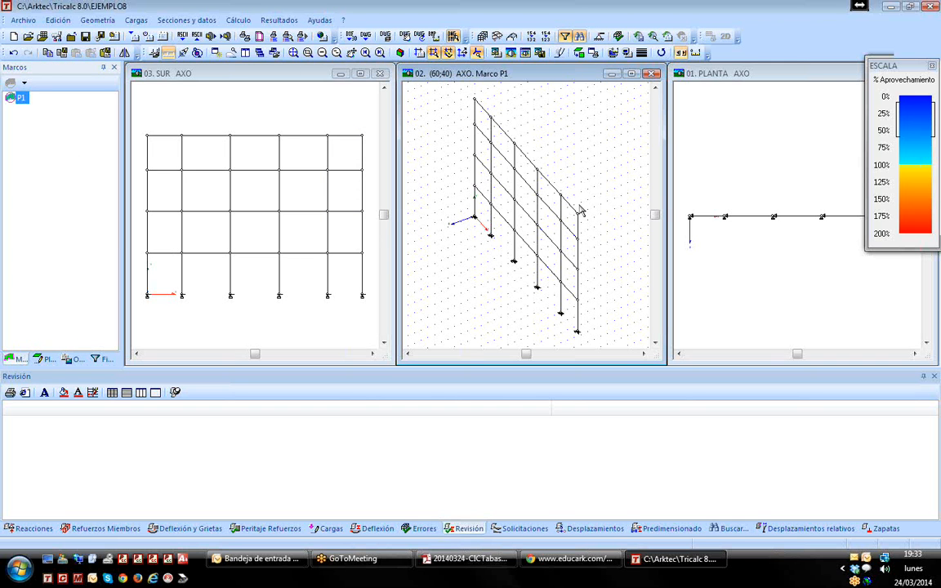
pyautogui.click(632, 75)
pyautogui.moveTo(611, 415); pyautogui.dragTo(597, 438)
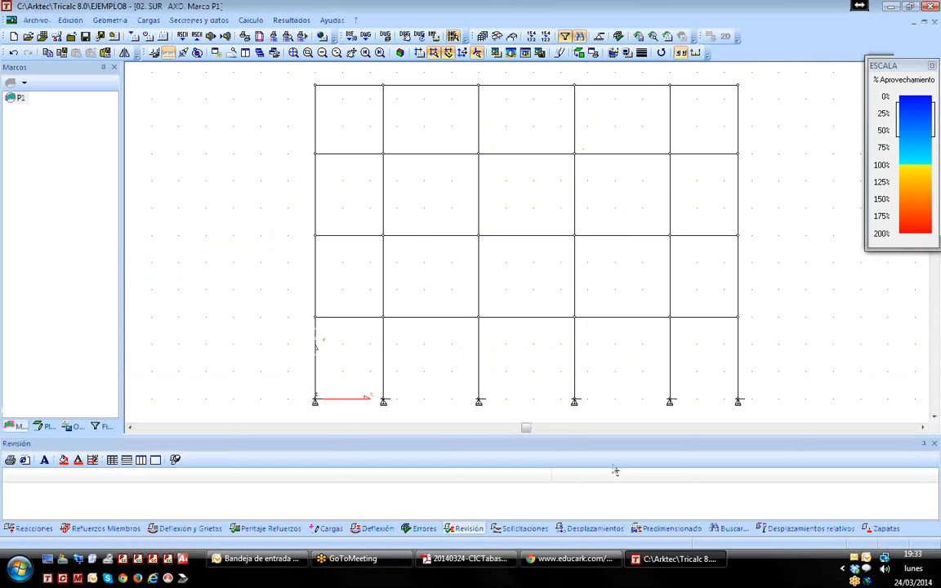
# Step: Check the manual's gable roof instructions, then translate the fourth column's top node 200 cm in Y in Tricalc with Con Copia off
pyautogui.click(586, 563)
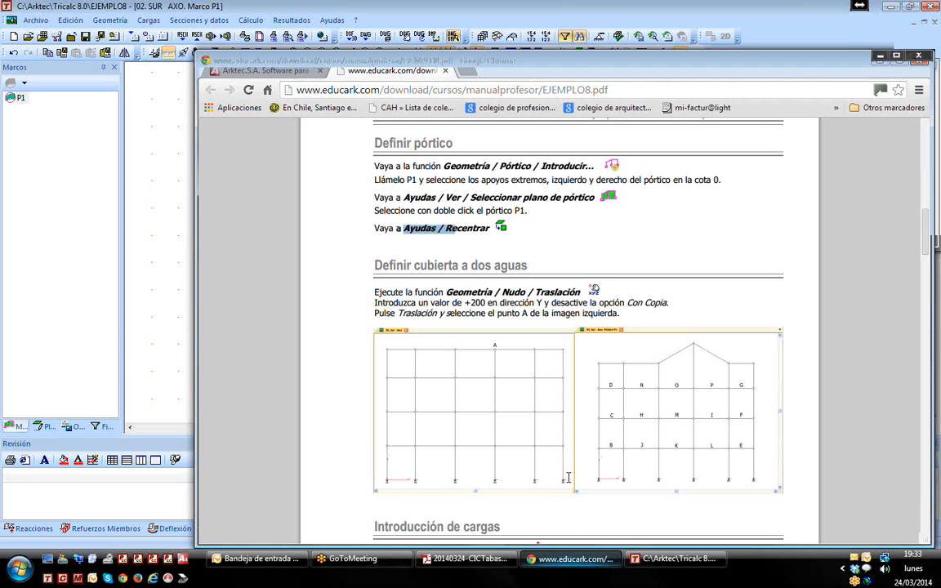
pyautogui.doubleClick(557, 291)
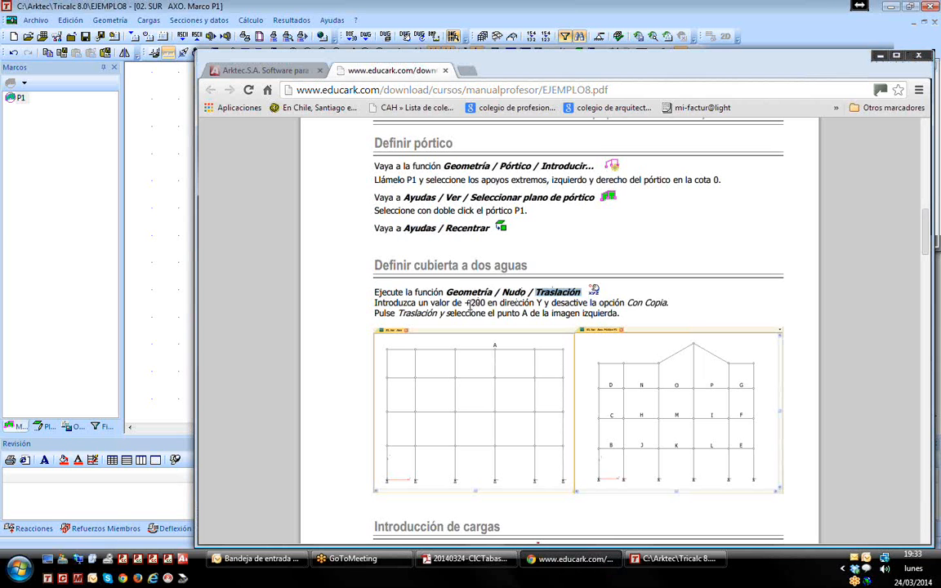
pyautogui.doubleClick(476, 302)
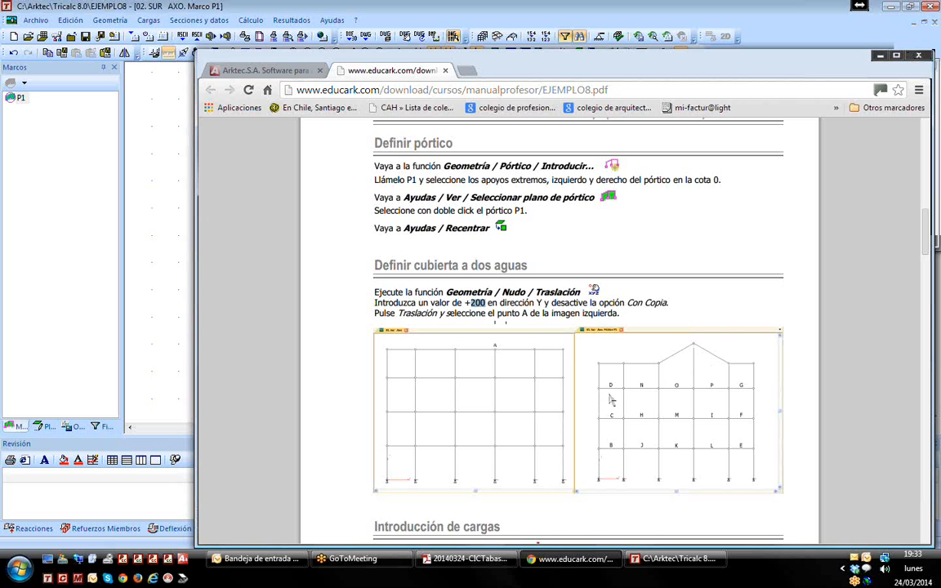
pyautogui.click(658, 558)
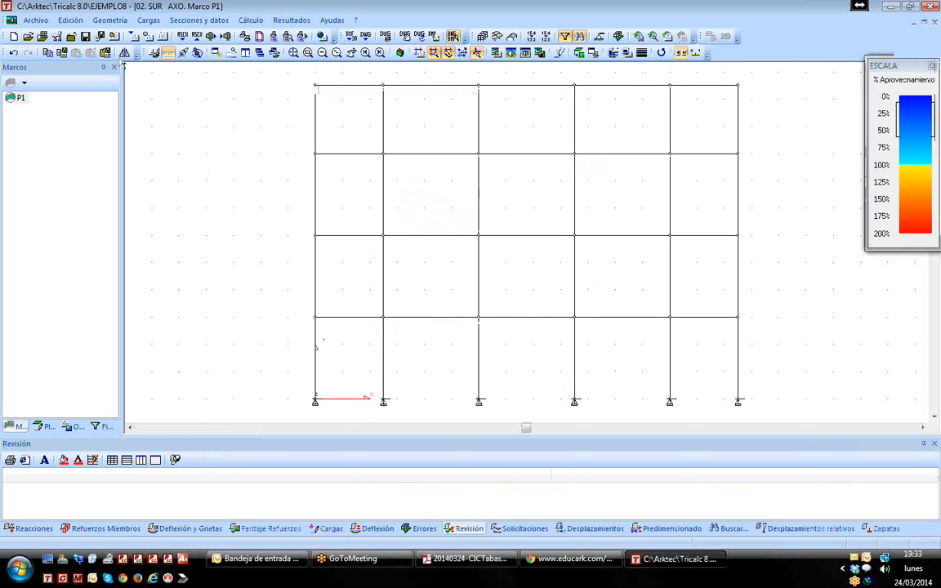
pyautogui.click(109, 19)
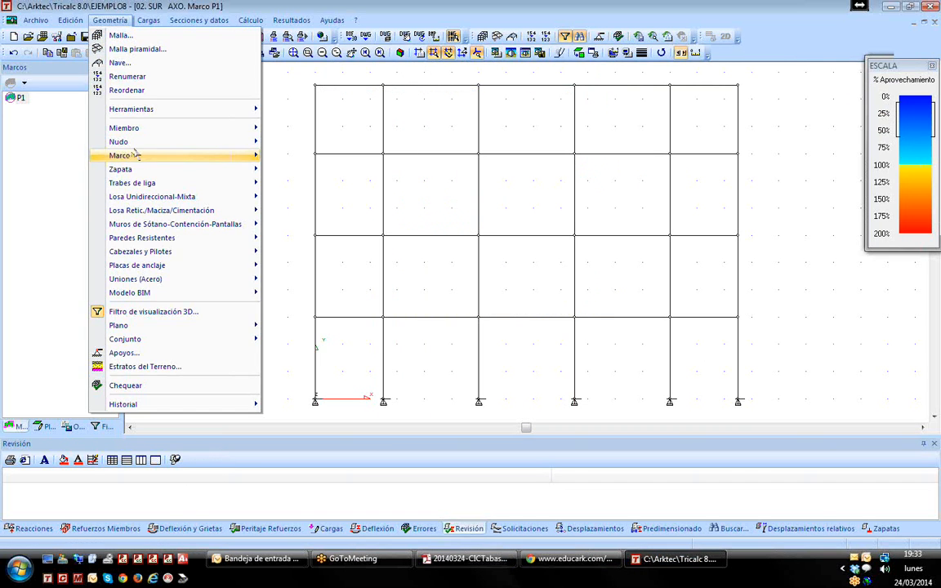
pyautogui.moveTo(149, 142)
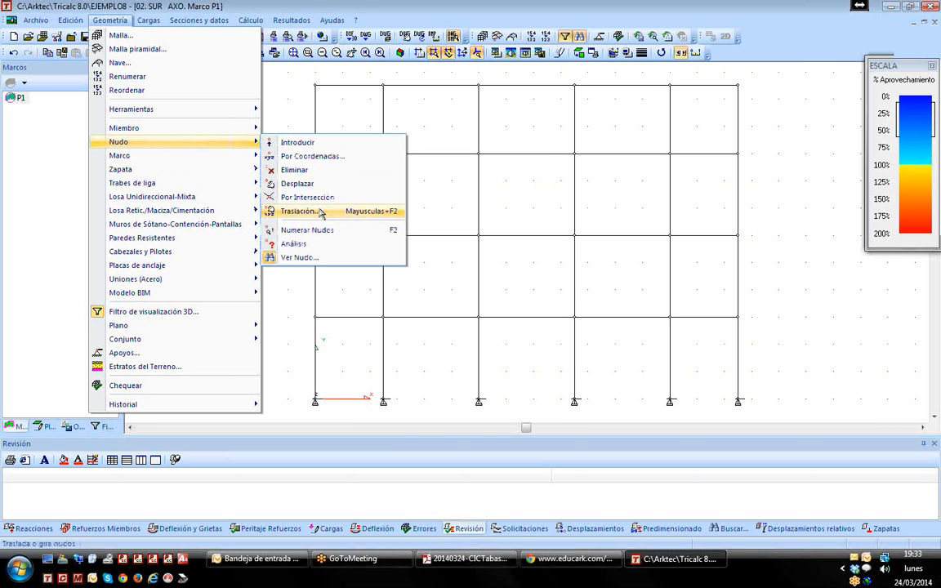
pyautogui.click(321, 211)
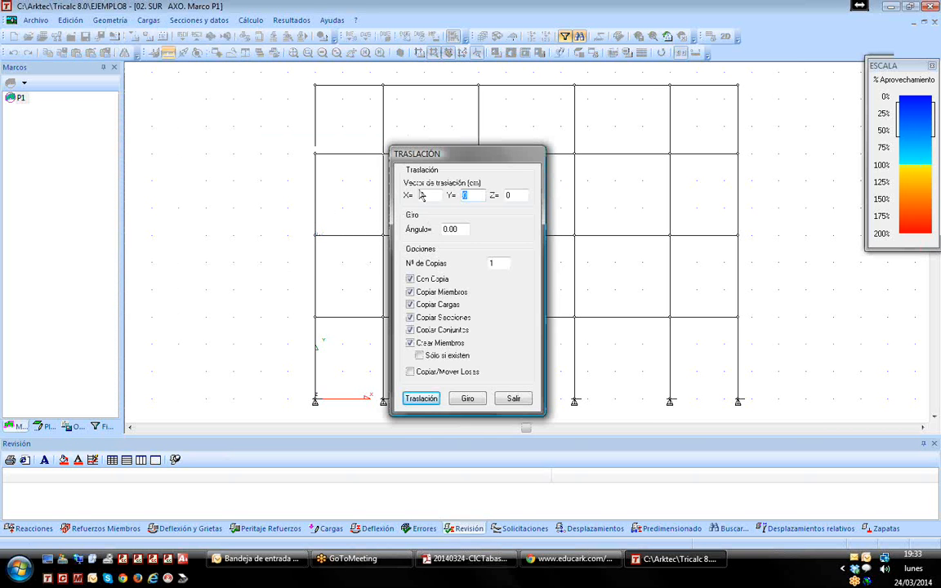
pyautogui.write('200')
pyautogui.click(410, 280)
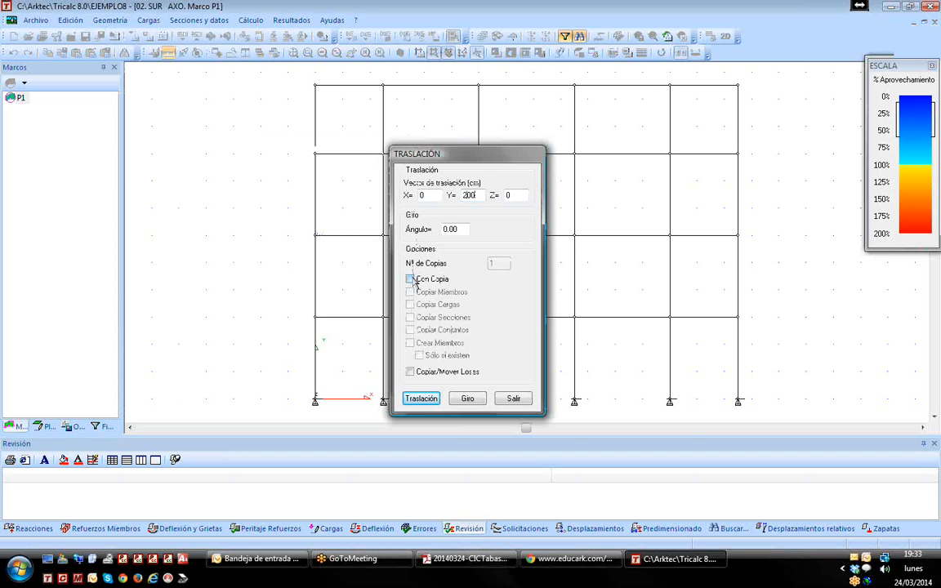
pyautogui.click(420, 397)
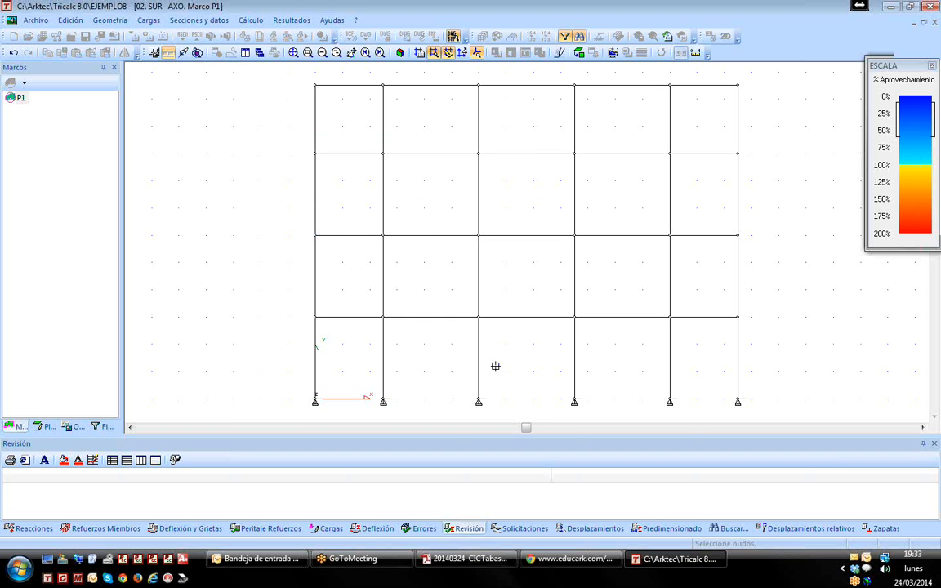
pyautogui.click(574, 85)
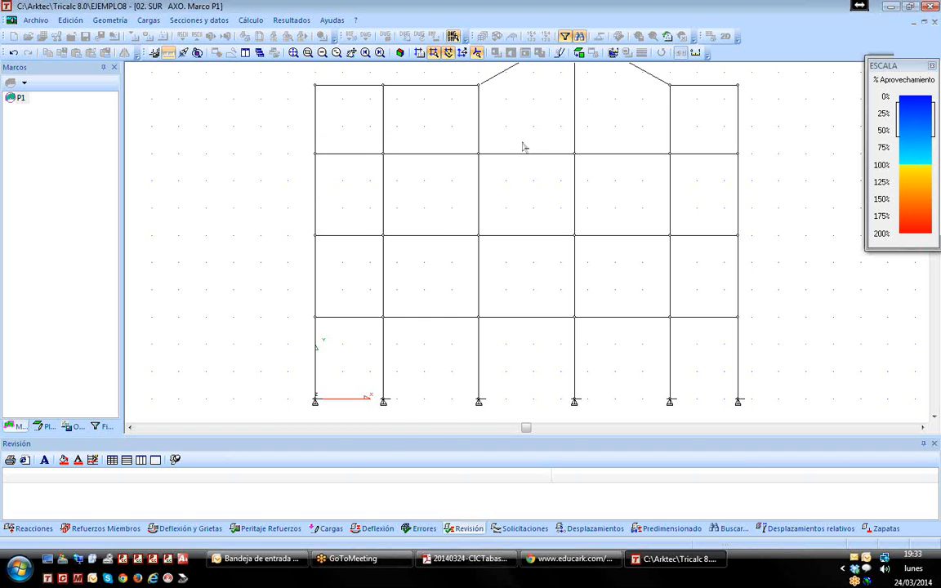
pyautogui.click(460, 362)
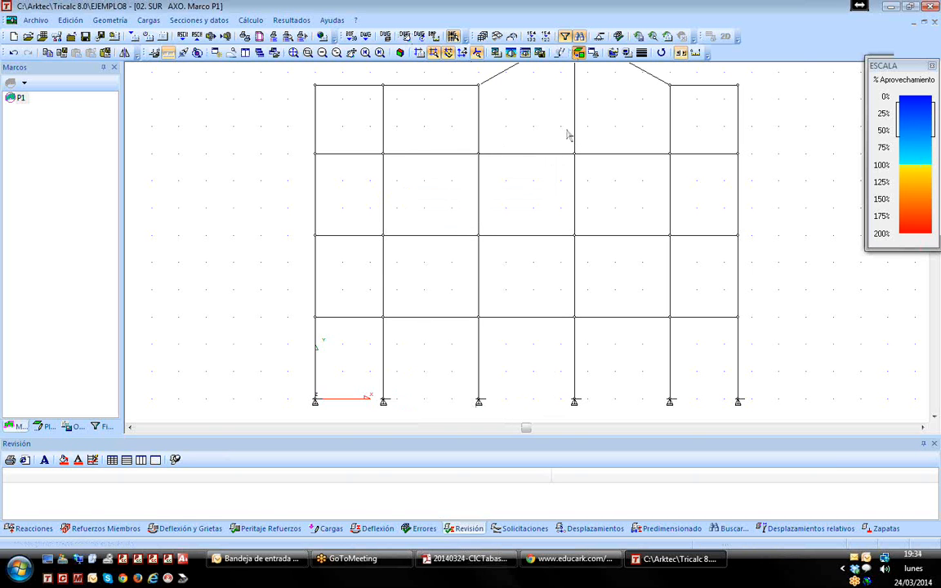
# Step: Examine the manual's Introducción de cargas section, including the load types, values, hypotheses and the lettered spans they apply to
pyautogui.click(565, 559)
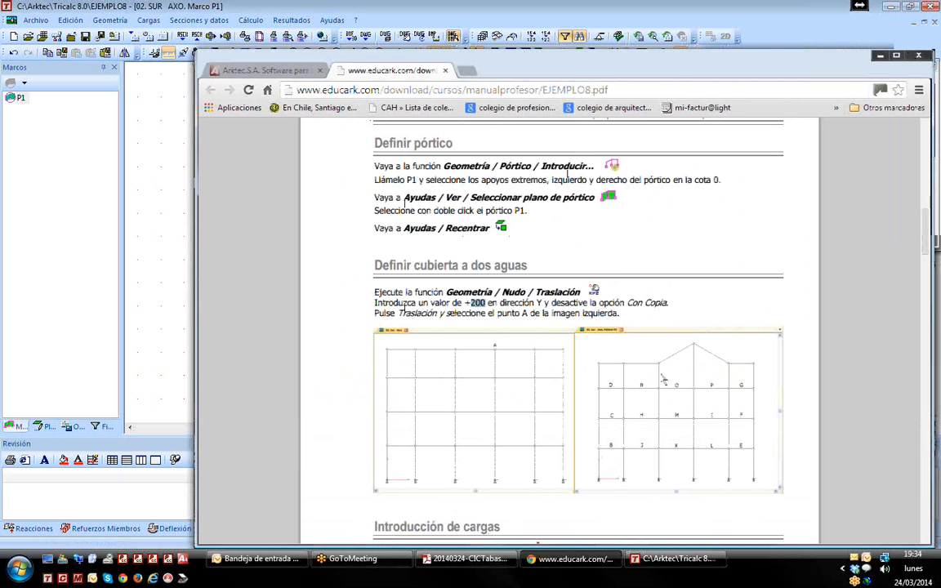
pyautogui.scroll(-2, 663, 378)
pyautogui.scroll(-3, 663, 379)
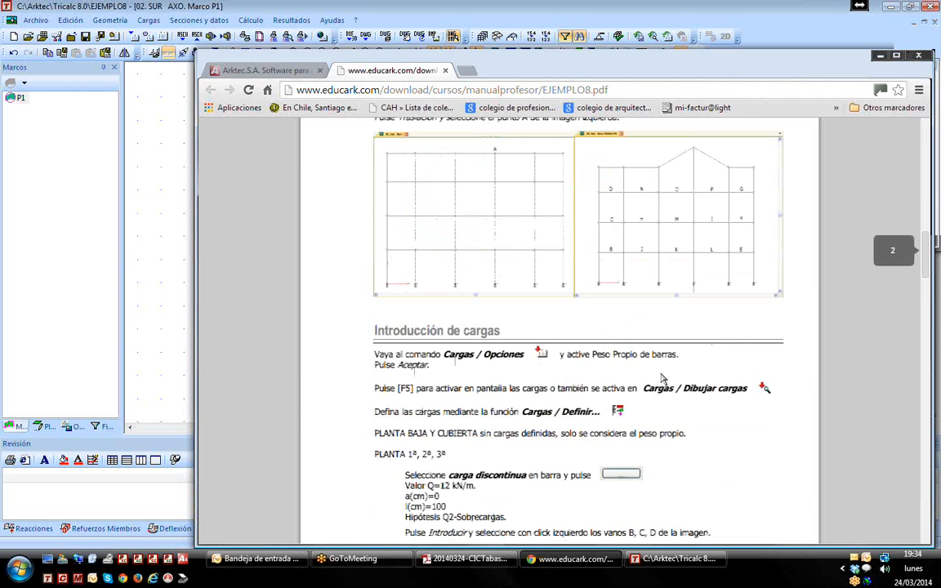
pyautogui.scroll(-3, 663, 378)
pyautogui.moveTo(443, 222); pyautogui.dragTo(524, 224)
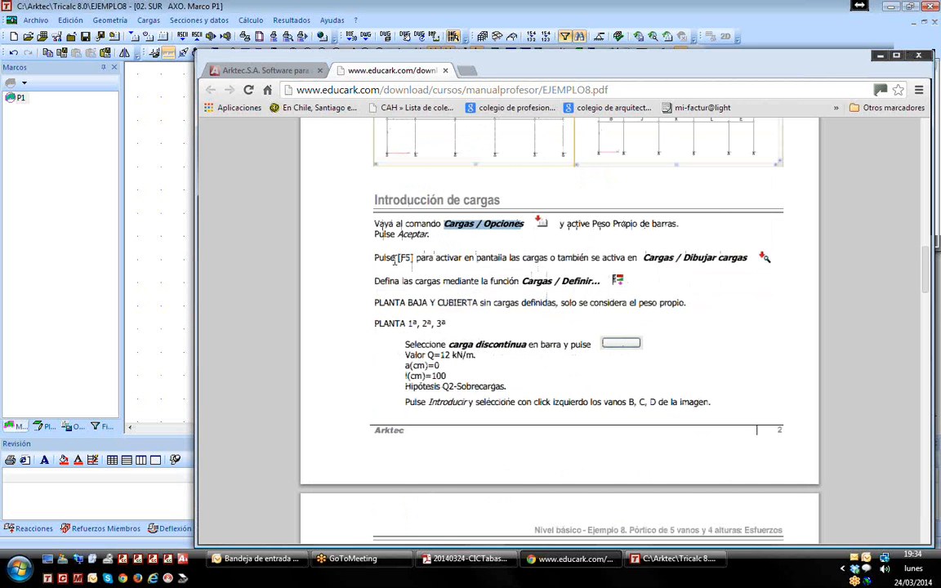
pyautogui.moveTo(683, 257); pyautogui.dragTo(718, 257)
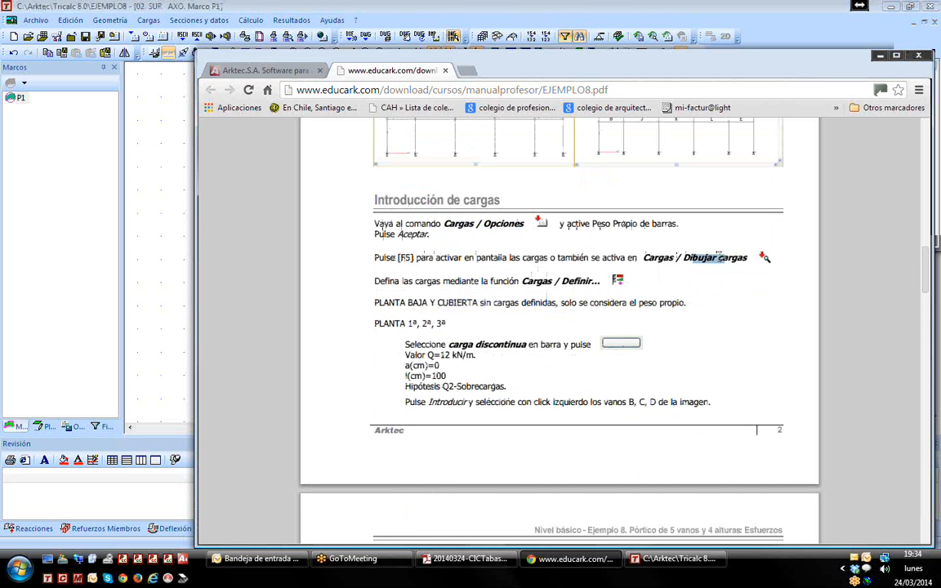
pyautogui.click(434, 281)
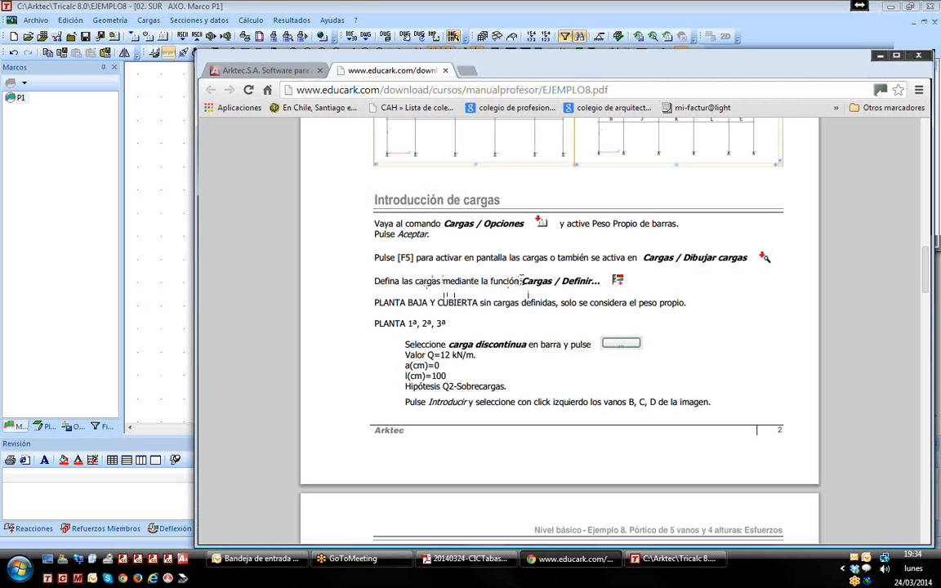
pyautogui.moveTo(520, 281); pyautogui.dragTo(600, 281)
pyautogui.moveTo(432, 375); pyautogui.dragTo(456, 386)
pyautogui.scroll(2, 628, 410)
pyautogui.scroll(2, 606, 360)
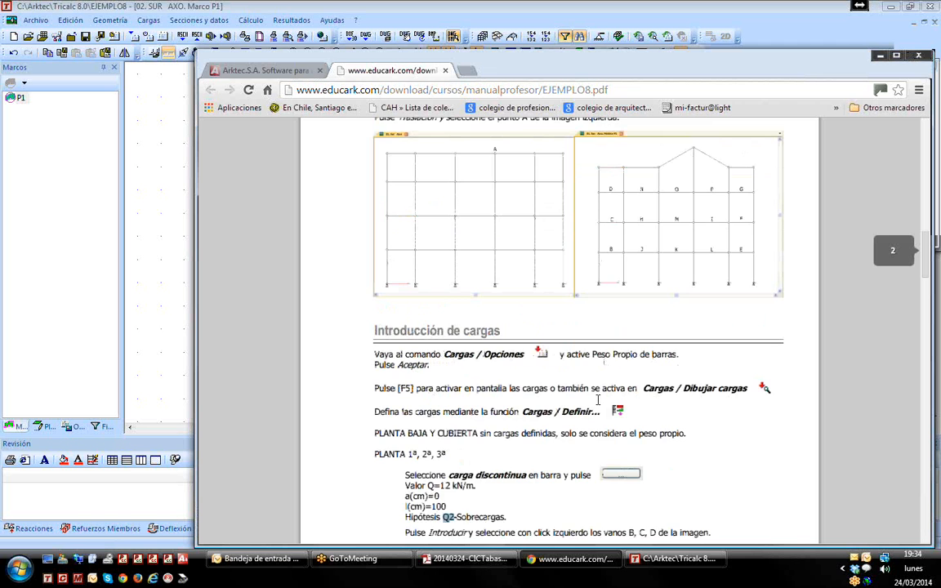
pyautogui.scroll(-2, 598, 406)
pyautogui.scroll(-4, 598, 406)
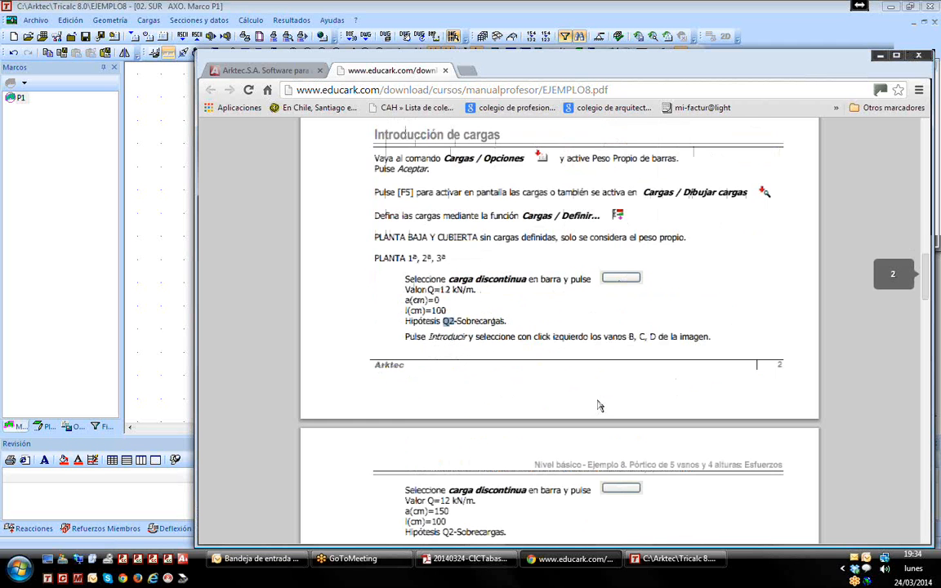
pyautogui.scroll(-14, 598, 406)
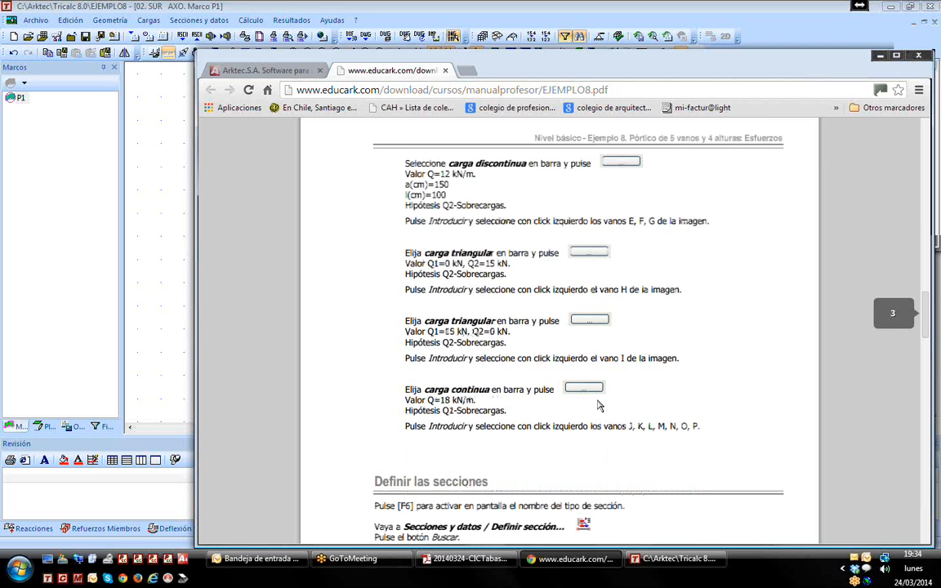
pyautogui.scroll(20, 599, 406)
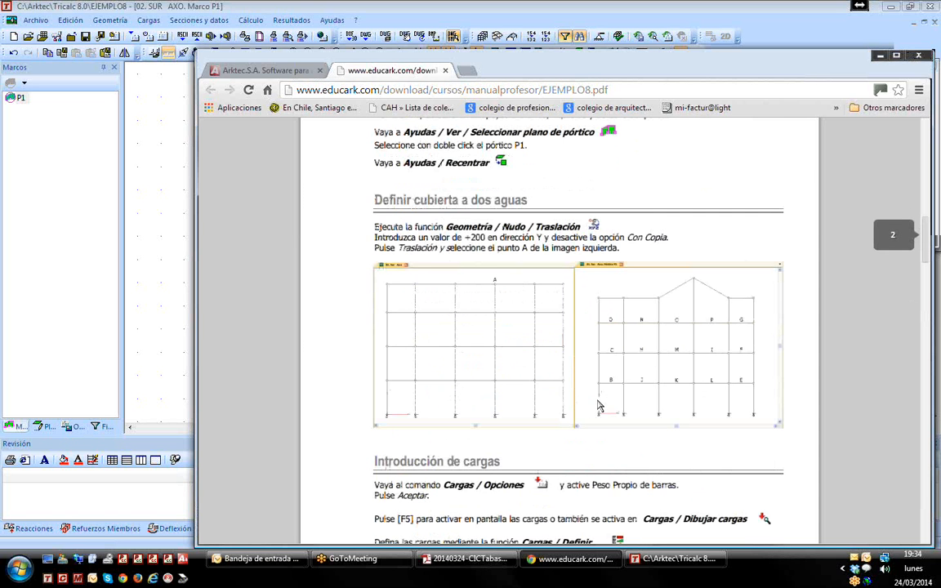
# Step: Back in Tricalc, define a discontinuous member load with Q 12 kN/ml, a 0 cm, l 100 cm and condition 2 Q2 Sobrecargas
pyautogui.click(653, 562)
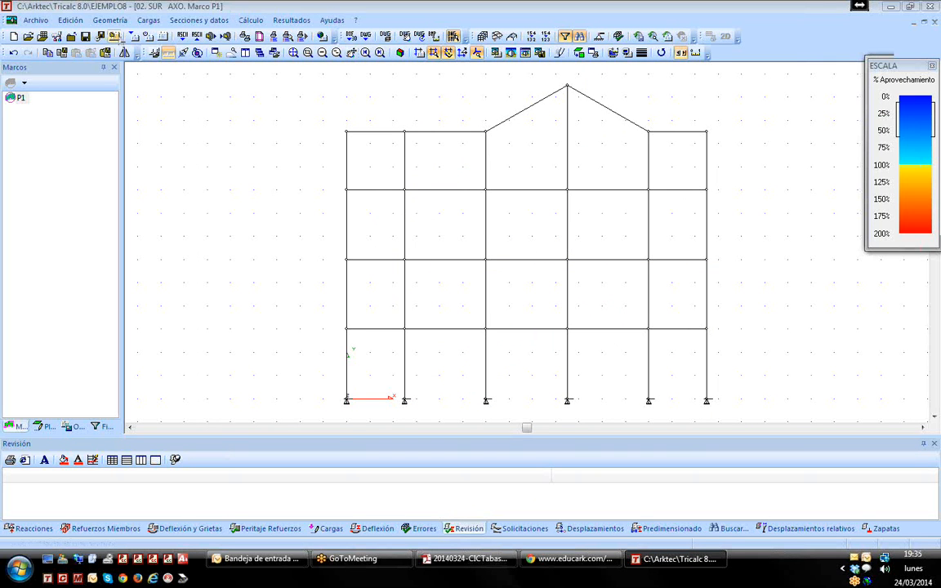
pyautogui.click(147, 20)
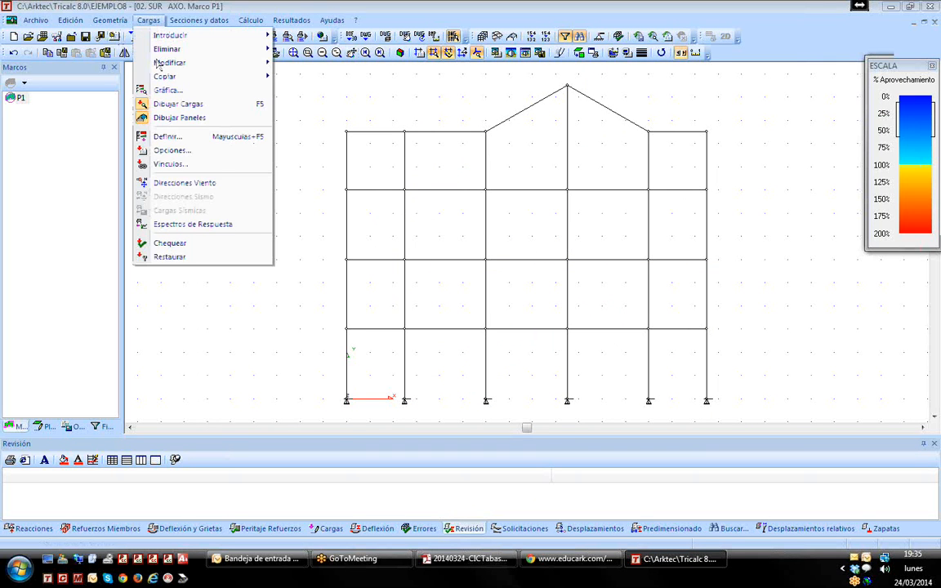
pyautogui.click(241, 137)
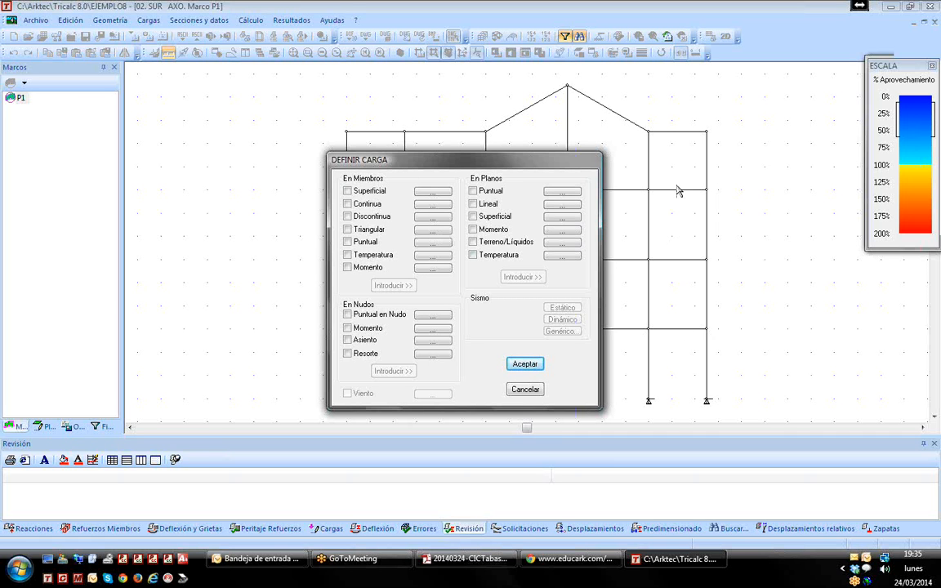
pyautogui.click(428, 218)
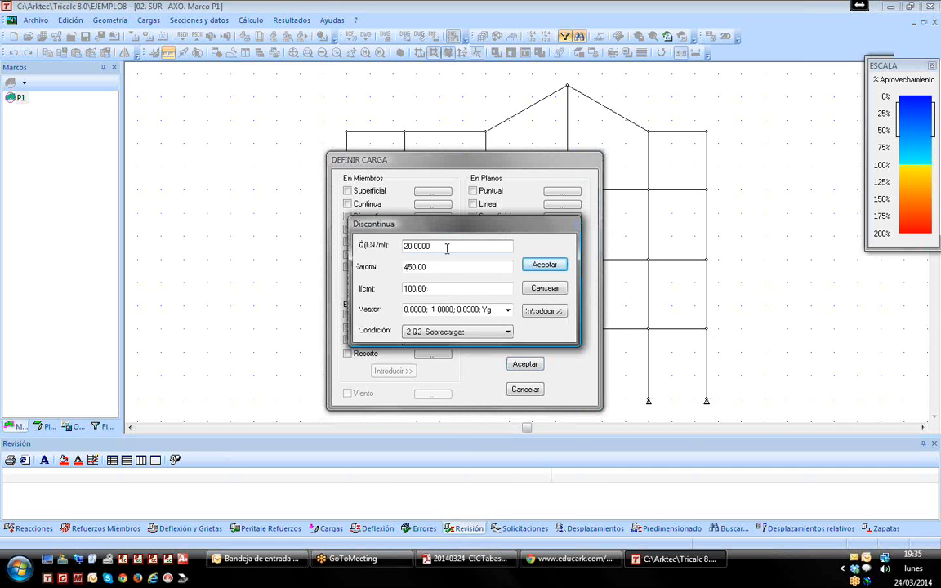
pyautogui.moveTo(445, 250); pyautogui.dragTo(341, 249)
pyautogui.write('12')
pyautogui.press('BackSpace')
pyautogui.write('3')
pyautogui.press('BackSpace')
pyautogui.write('2')
pyautogui.moveTo(441, 267); pyautogui.dragTo(388, 272)
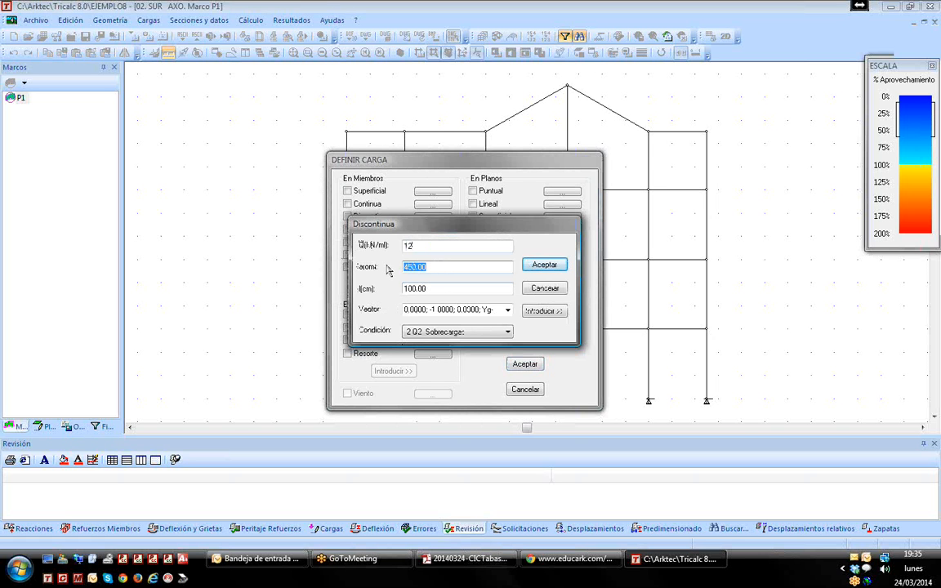
pyautogui.write('0')
pyautogui.moveTo(441, 289); pyautogui.dragTo(375, 291)
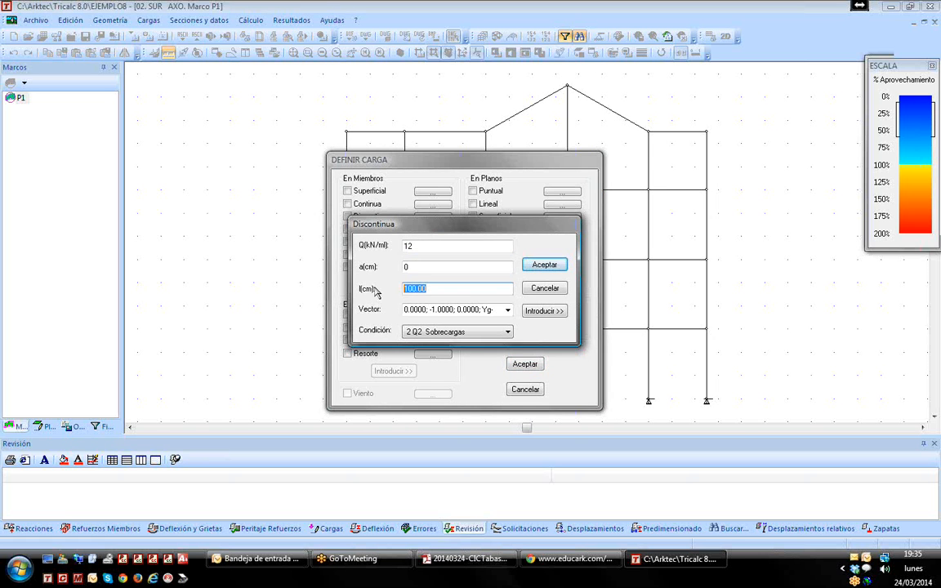
# Step: Introduce the discontinuous load on the first bay's beams at the first, second and third floors
pyautogui.click(542, 311)
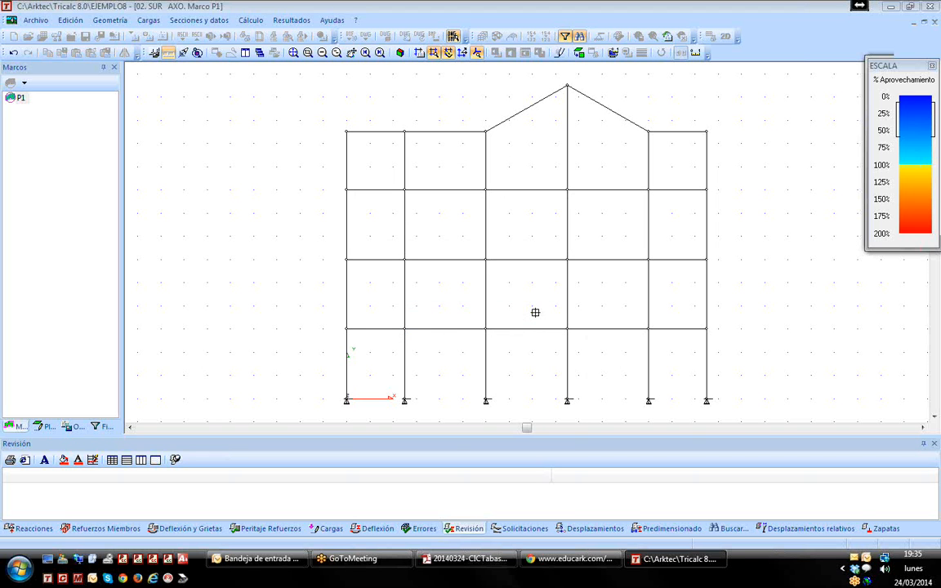
pyautogui.click(377, 328)
pyautogui.click(383, 259)
pyautogui.click(381, 189)
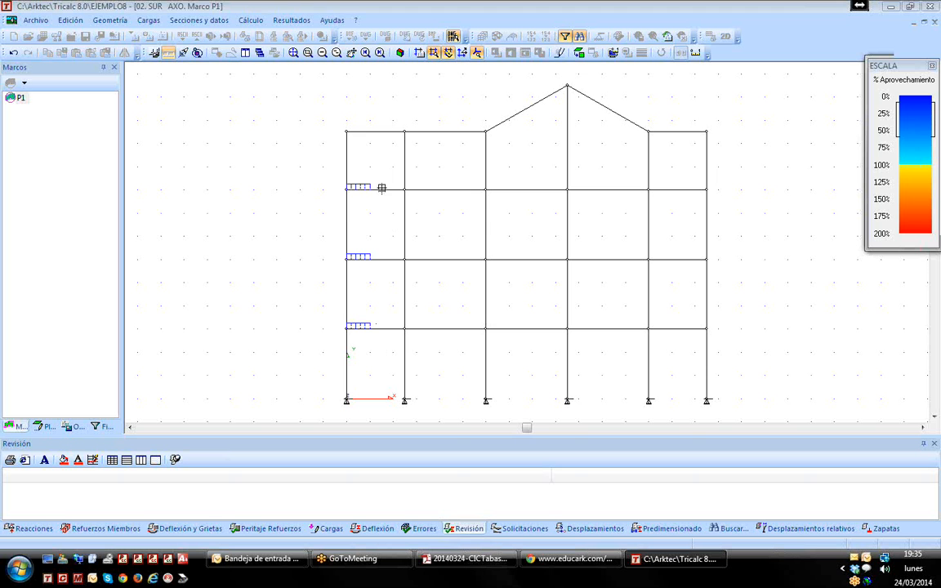
# Step: Check the manual's load data for spans E, F and G, then set the discontinuous load's distance a to 150 cm in Tricalc
pyautogui.click(562, 558)
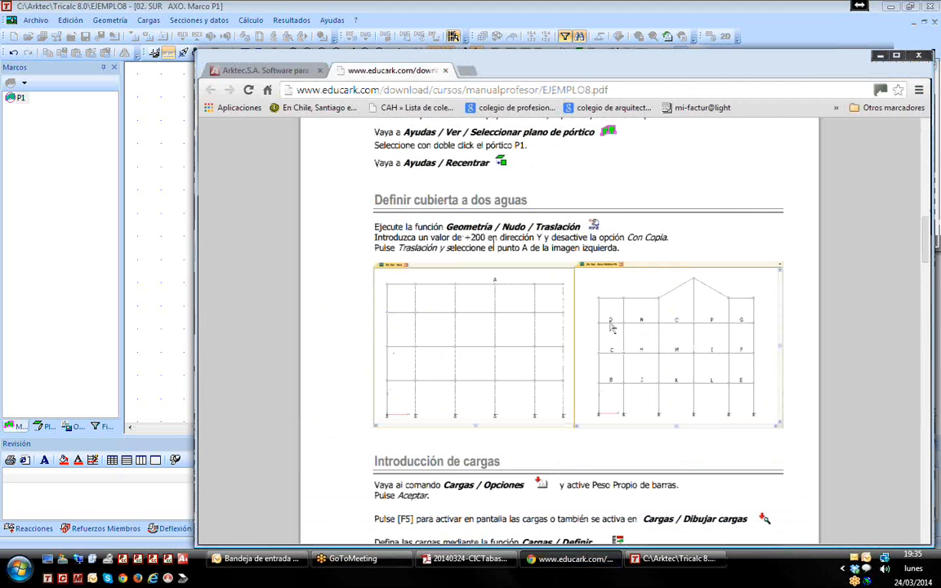
pyautogui.scroll(-2, 571, 417)
pyautogui.scroll(-2, 572, 418)
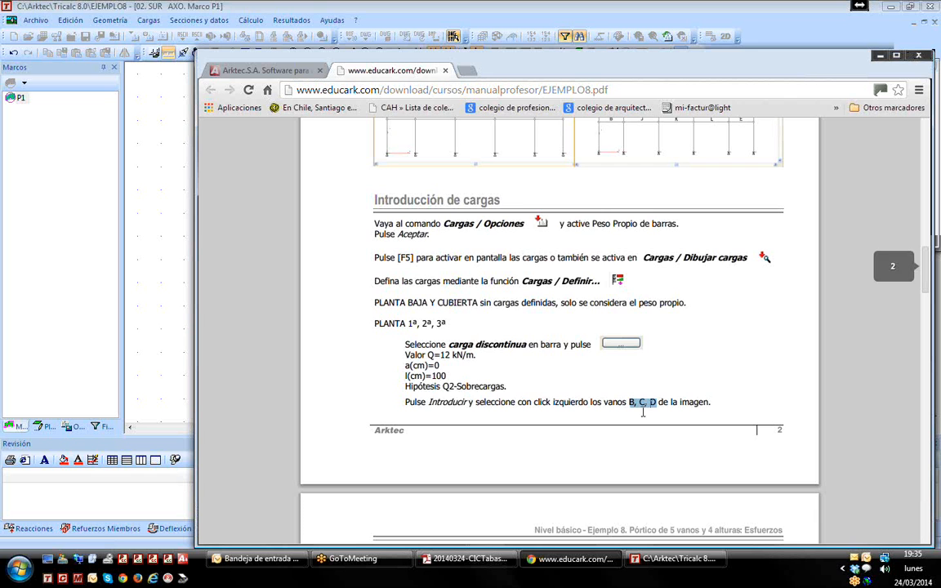
pyautogui.scroll(-3, 642, 418)
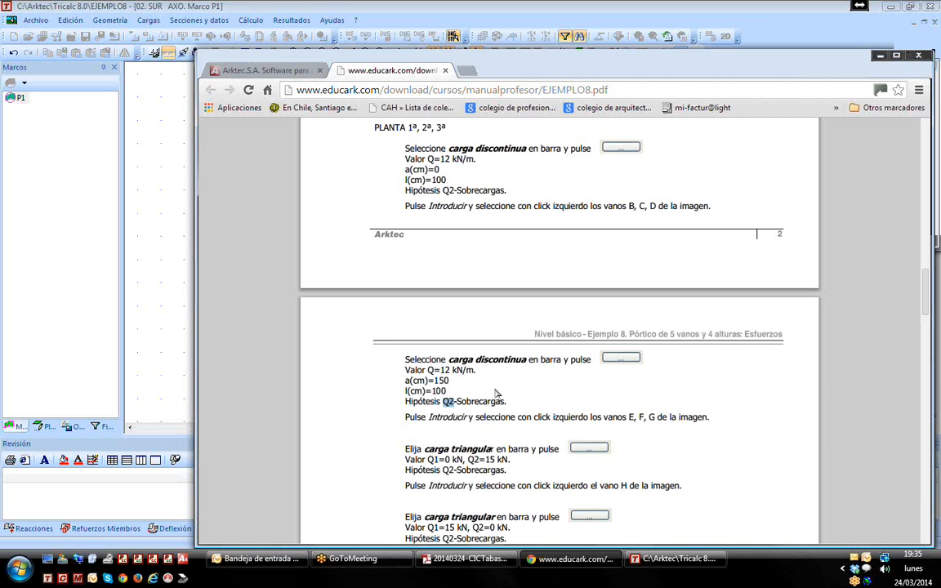
pyautogui.scroll(-1, 497, 394)
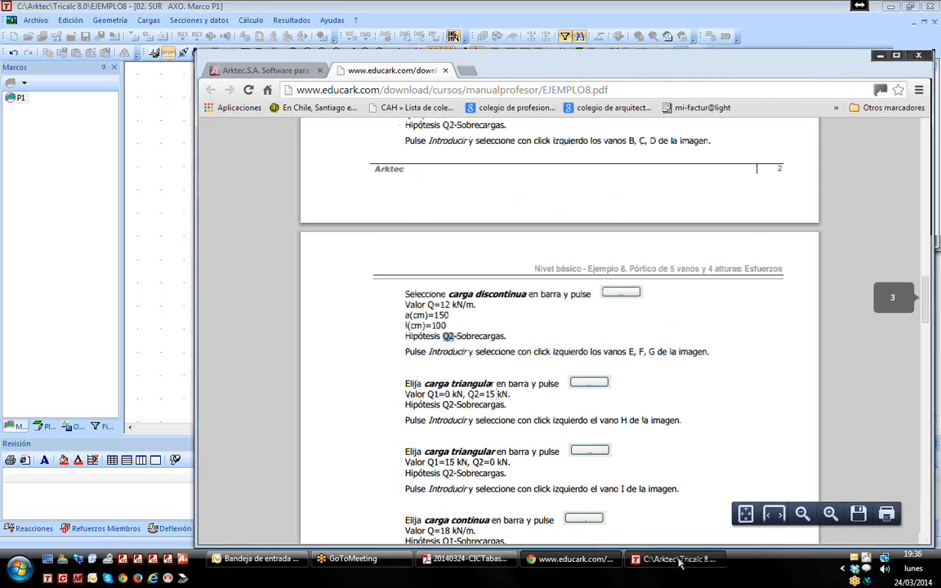
pyautogui.click(679, 560)
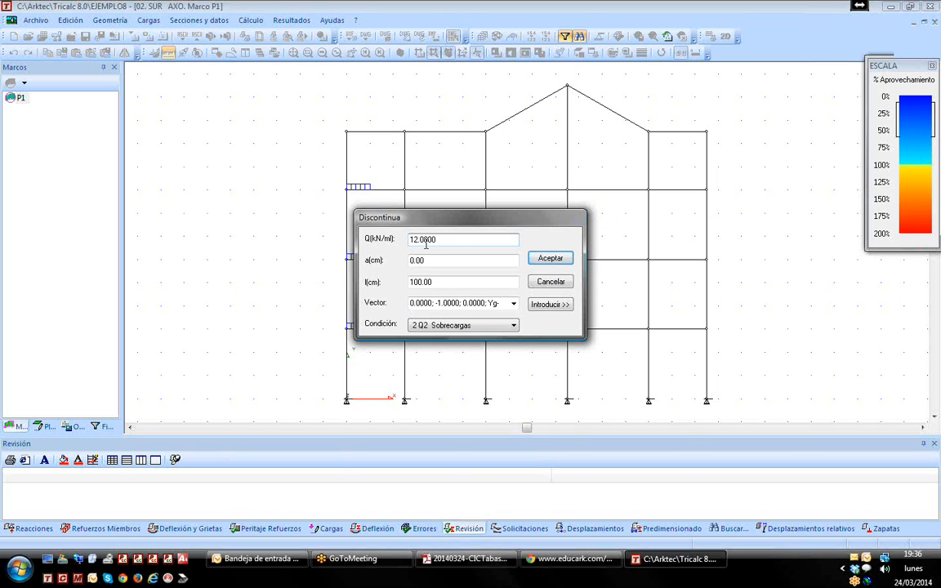
pyautogui.moveTo(476, 239); pyautogui.dragTo(379, 236)
pyautogui.moveTo(437, 260); pyautogui.dragTo(374, 260)
pyautogui.write('150')
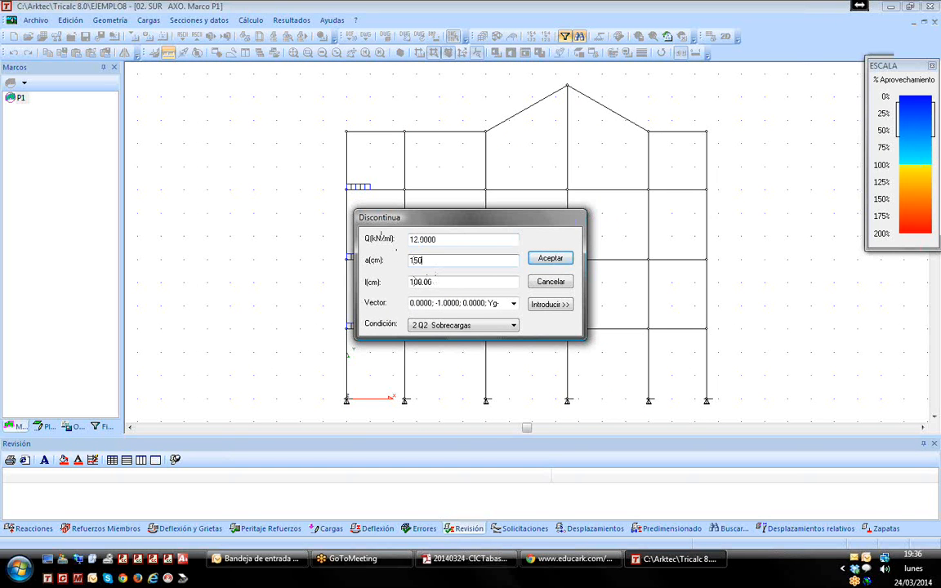
pyautogui.moveTo(431, 282); pyautogui.dragTo(388, 282)
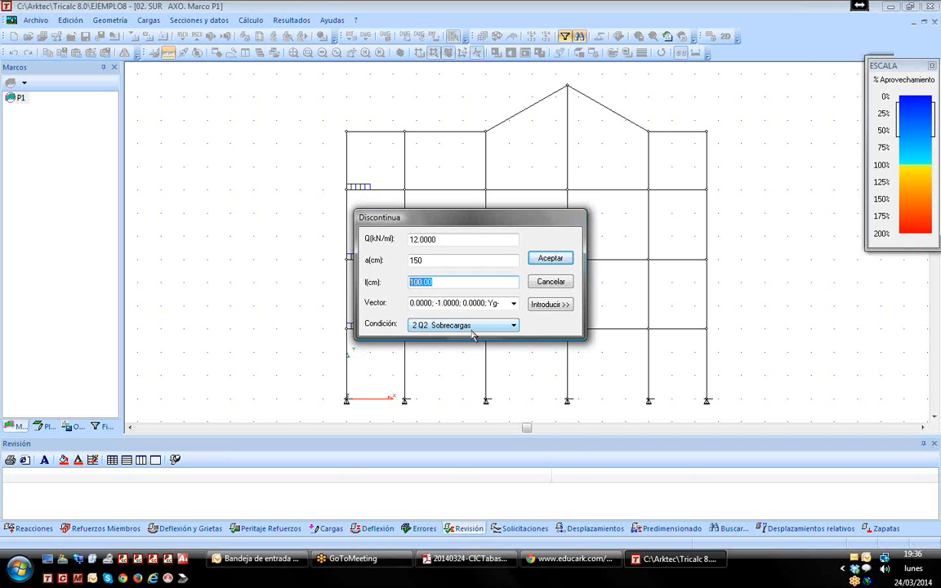
# Step: Introduce the offset discontinuous load on the last bay's beams at the first, second and third floors, then leave its definition
pyautogui.click(558, 308)
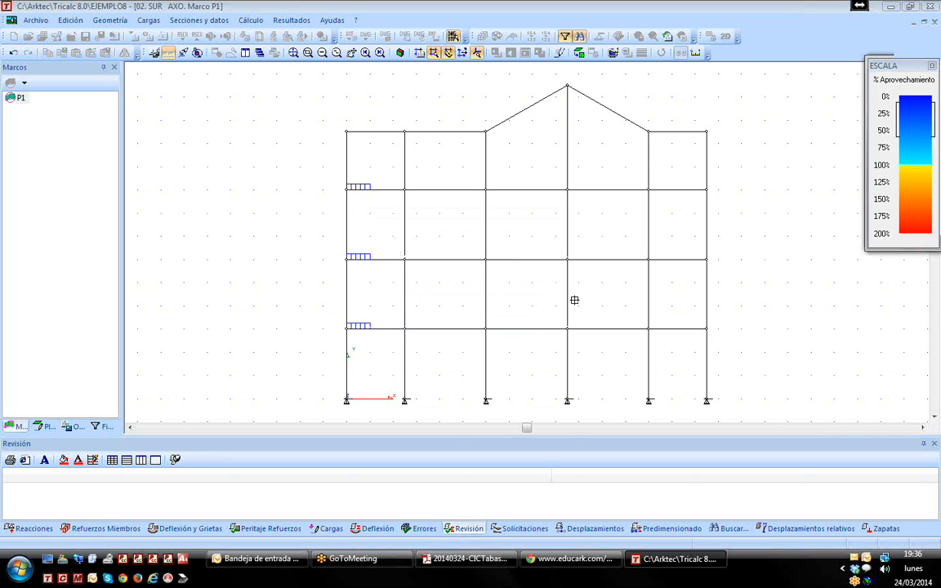
pyautogui.click(683, 326)
pyautogui.click(673, 261)
pyautogui.click(665, 187)
pyautogui.rightClick(738, 253)
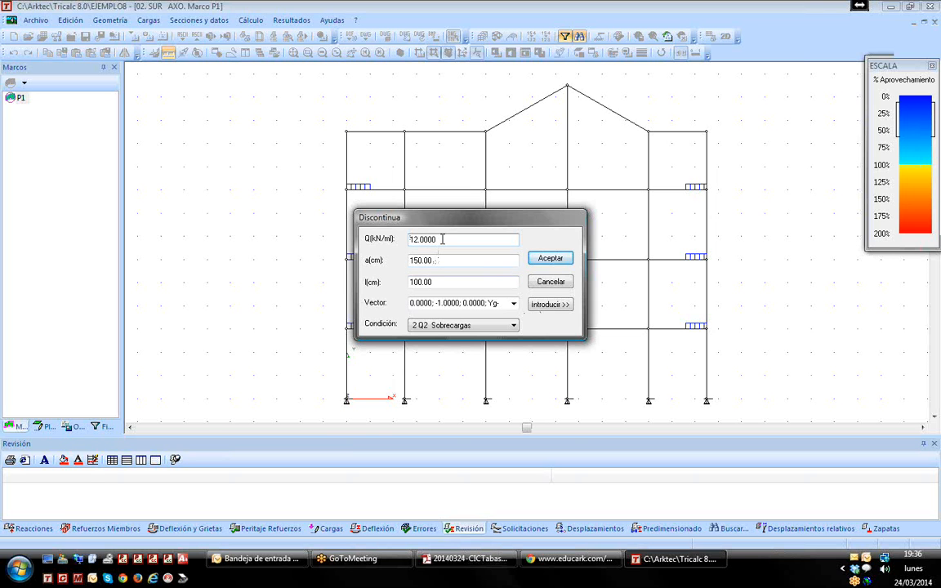
pyautogui.click(550, 281)
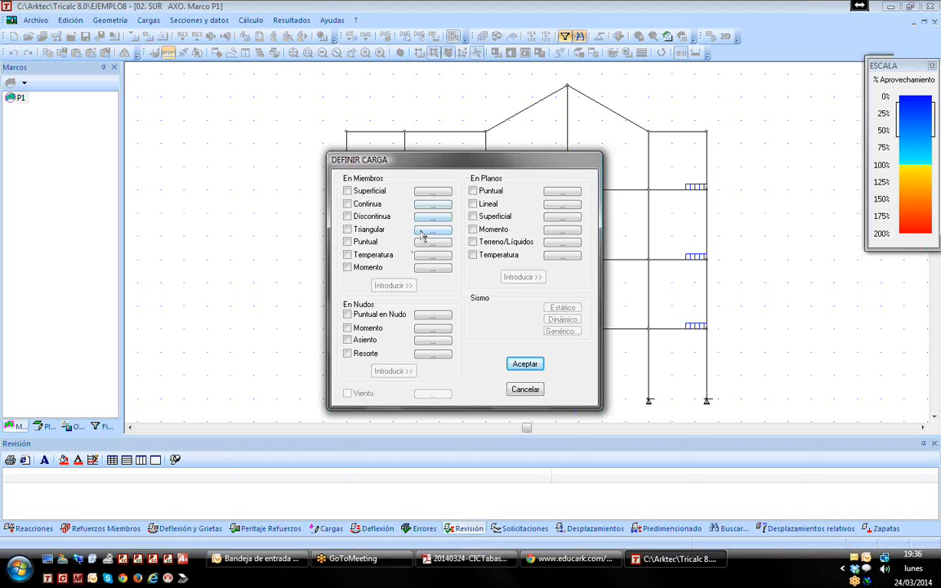
# Step: Define a triangular member load with Q1 0 kN, Q2 15 kN and condition 2 Q2 Sobrecargas
pyautogui.click(424, 230)
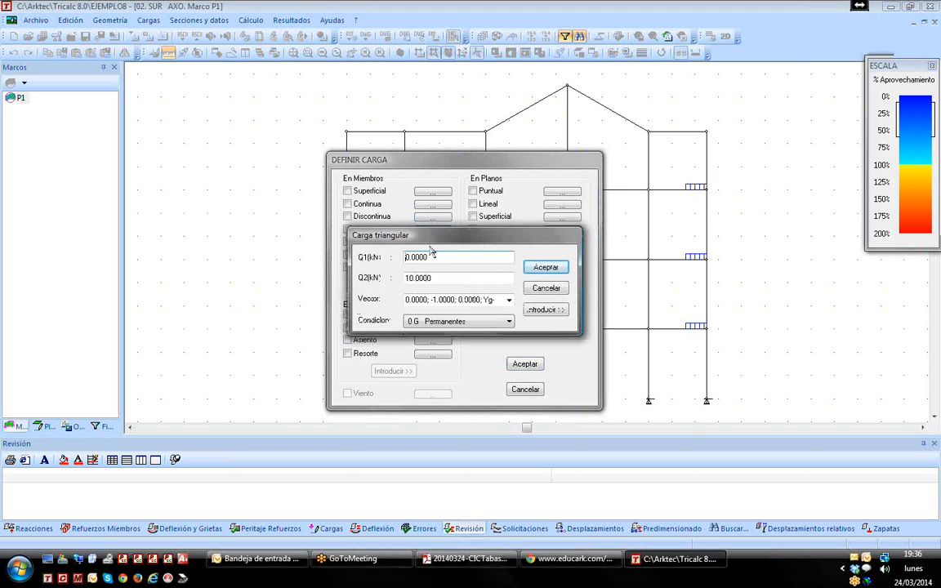
pyautogui.press('Tab')
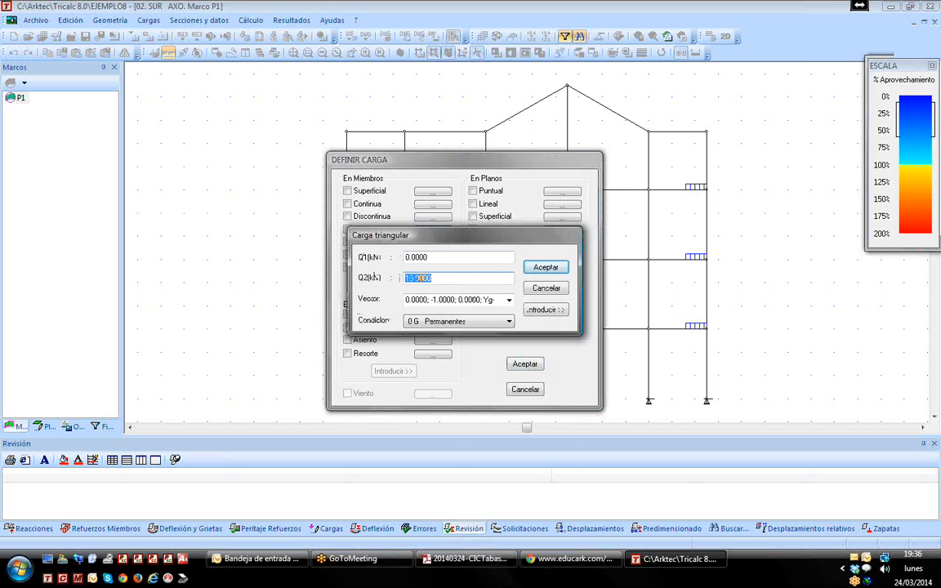
pyautogui.write('15')
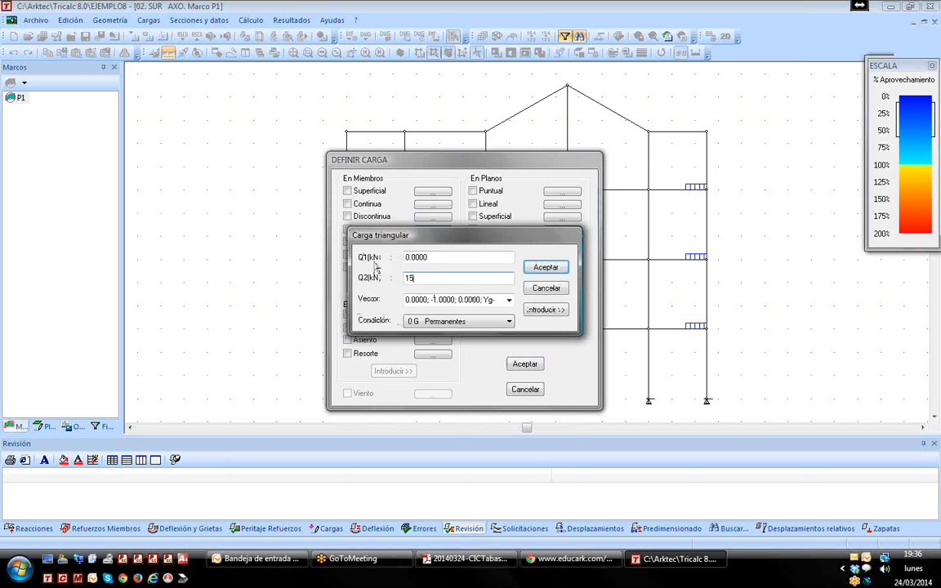
pyautogui.click(432, 322)
pyautogui.click(431, 350)
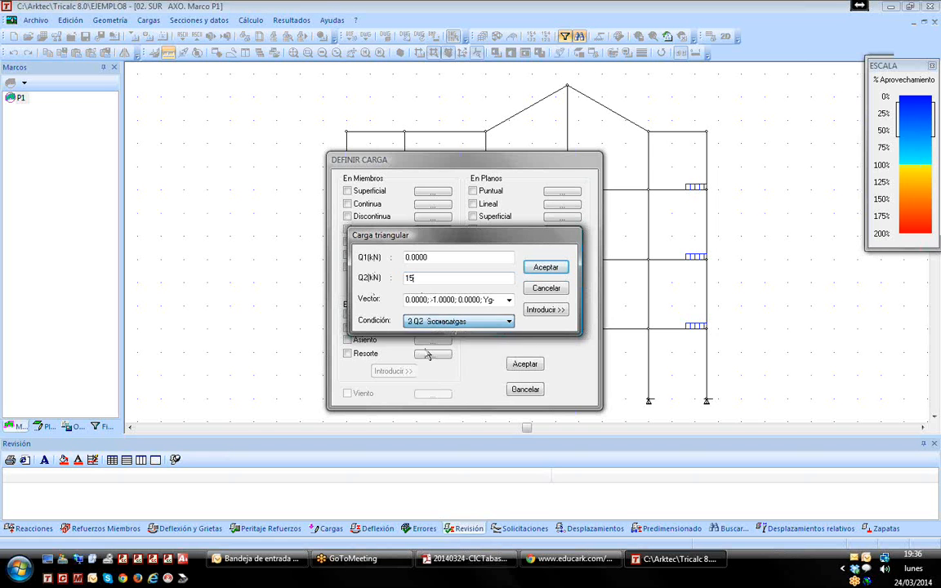
# Step: Introduce the triangular load on the second bay's beam at the second floor and return to its load definition
pyautogui.click(547, 310)
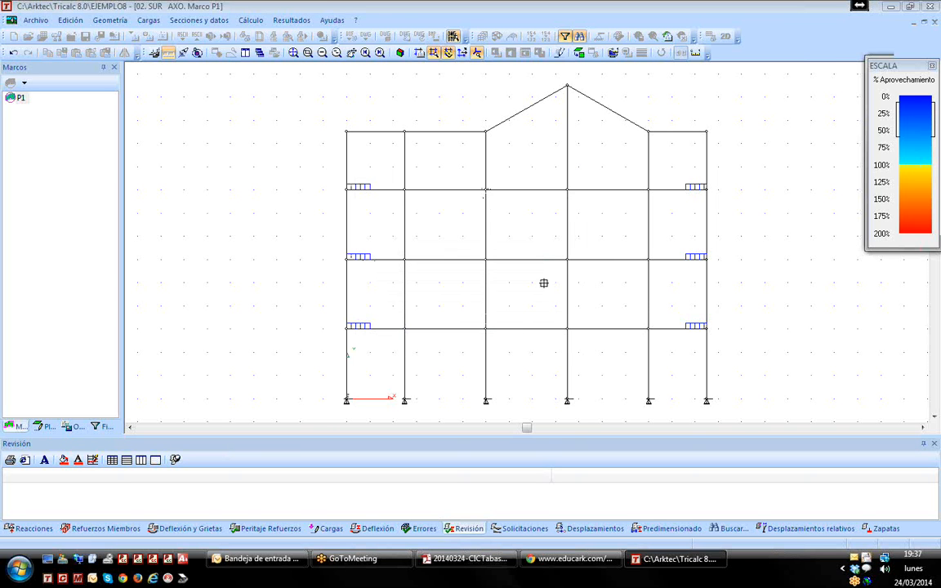
pyautogui.click(446, 260)
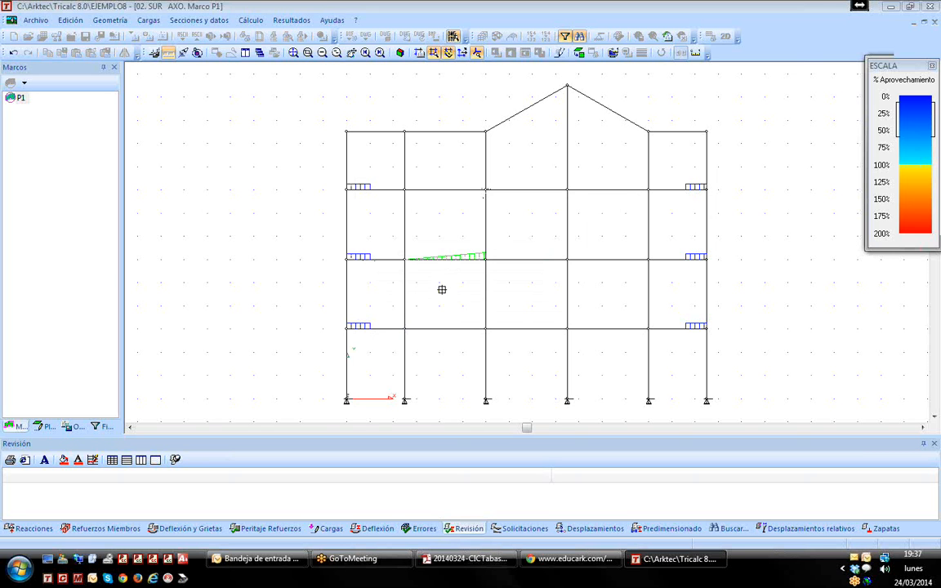
pyautogui.scroll(2, 442, 282)
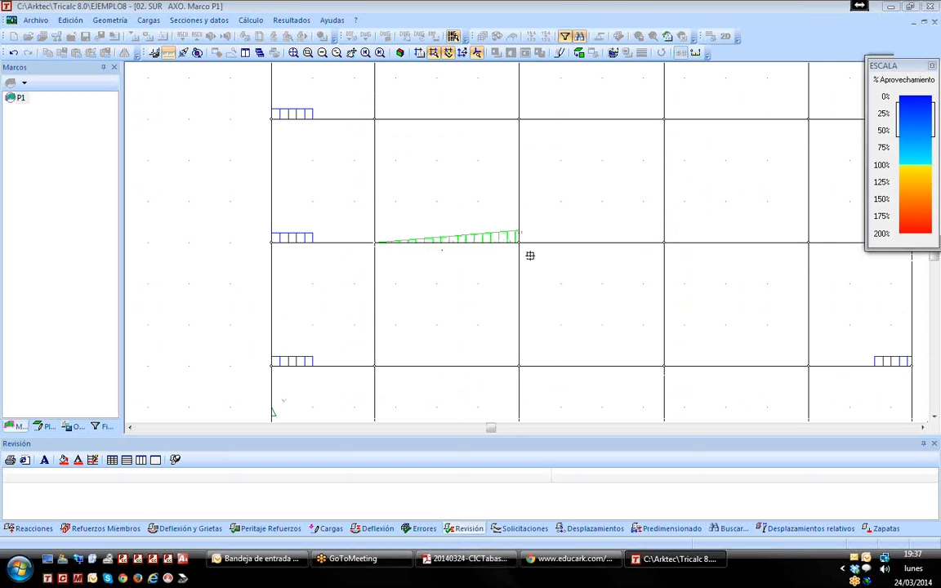
pyautogui.rightClick(474, 289)
pyautogui.rightClick(474, 289)
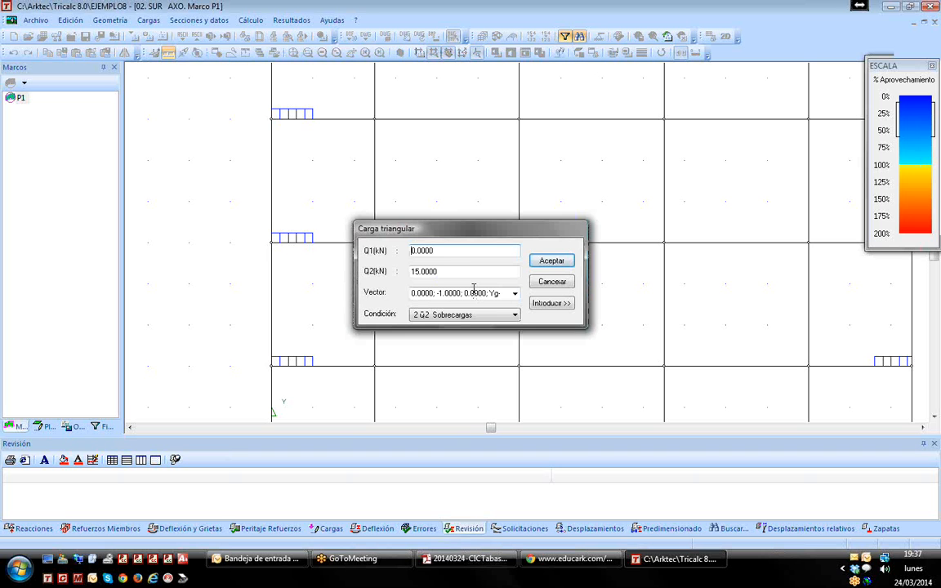
# Step: Define a triangular load with Q1 15 kN and Q2 0 kN, introduce it on the fourth bay's second-floor beam, and leave its definition
pyautogui.moveTo(456, 260); pyautogui.dragTo(371, 258)
pyautogui.write('15')
pyautogui.moveTo(445, 271); pyautogui.dragTo(390, 272)
pyautogui.write('0')
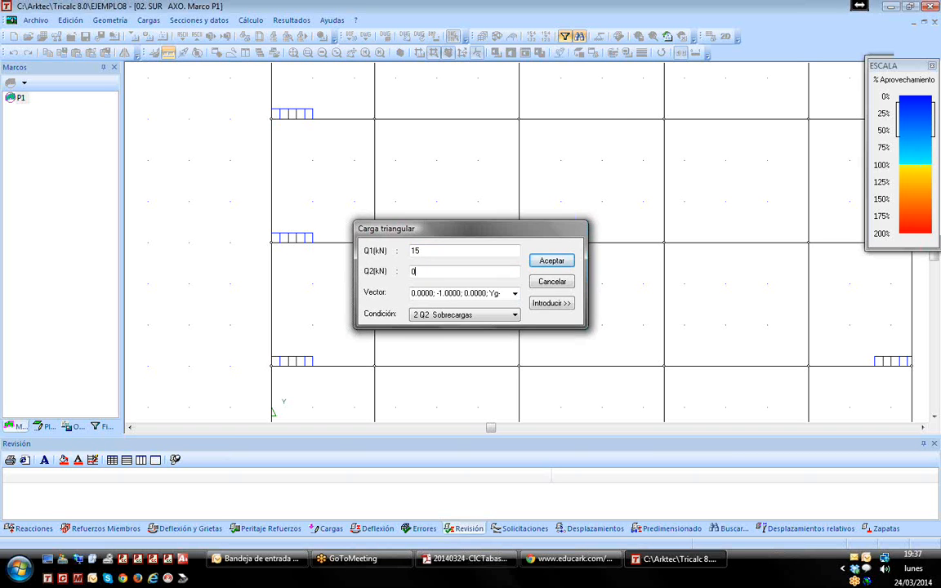
pyautogui.click(551, 303)
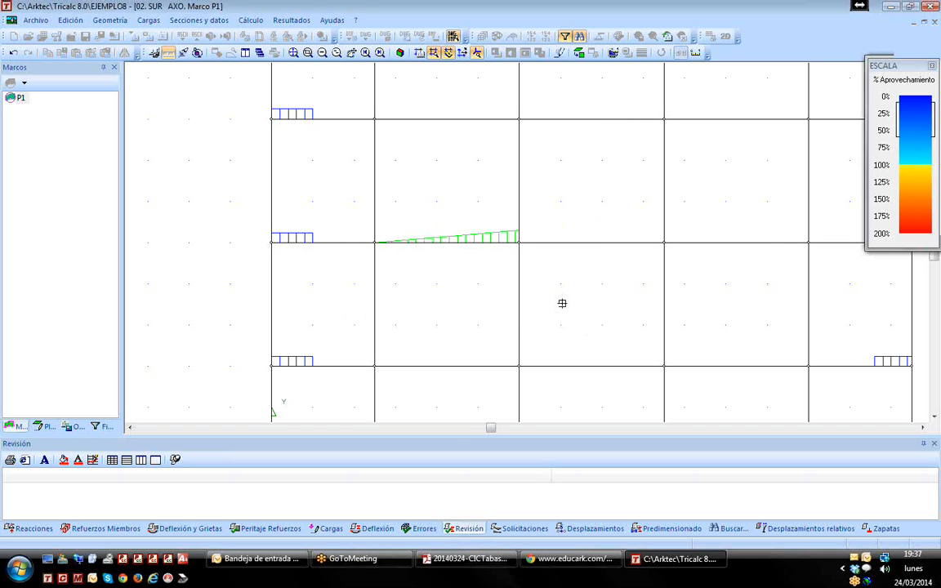
pyautogui.click(750, 241)
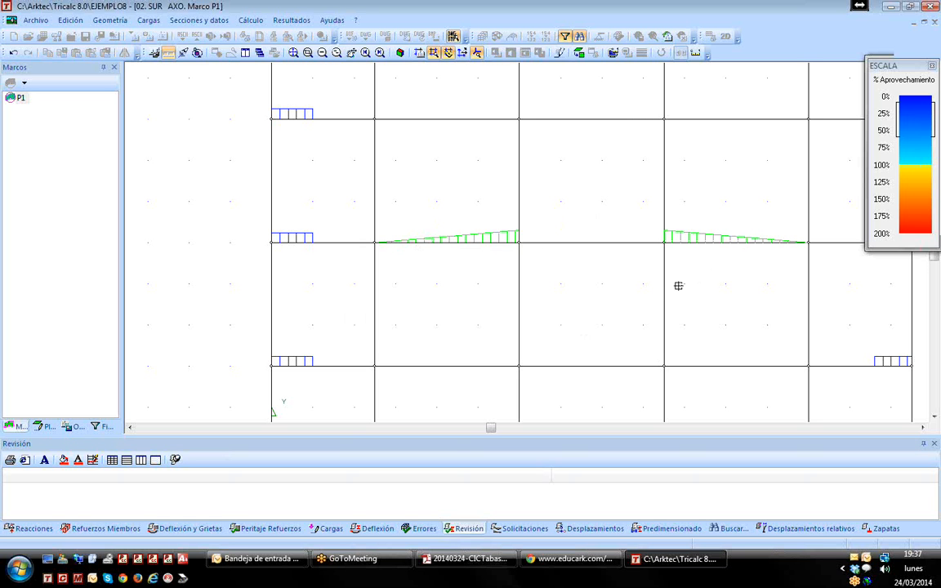
pyautogui.rightClick(602, 287)
pyautogui.click(543, 303)
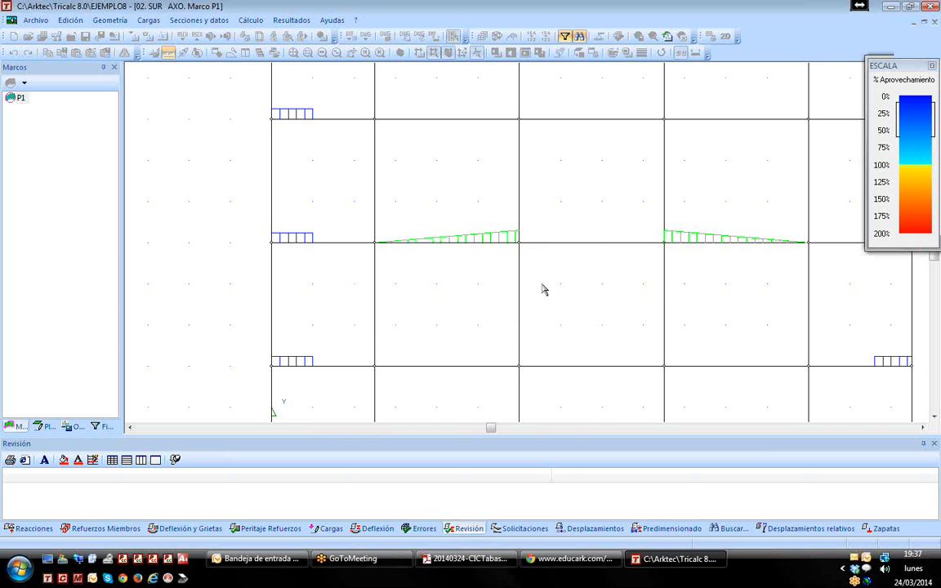
# Step: Define a continuous member load of 18 kN/m in condition 1 Q1 Sobrecargas, ready to introduce on beams
pyautogui.click(432, 204)
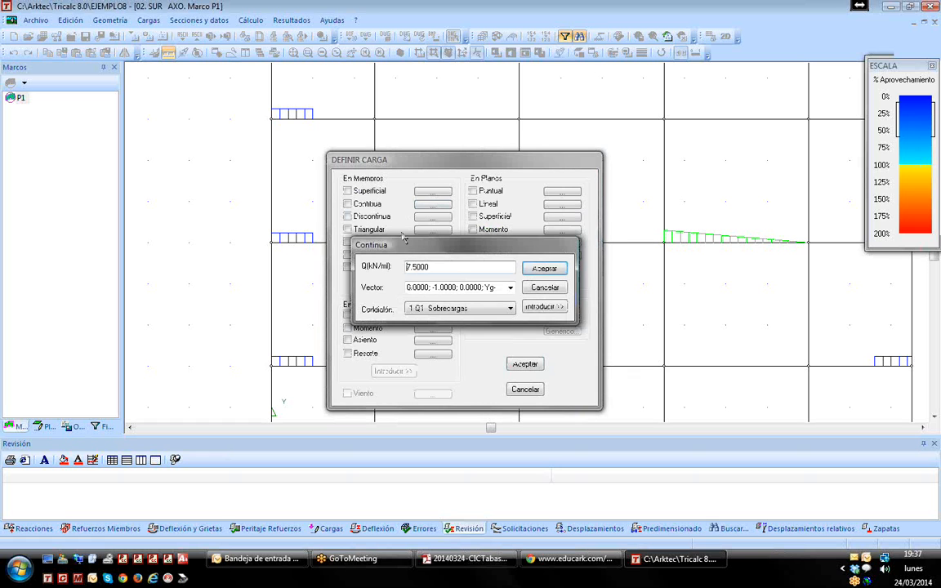
pyautogui.moveTo(445, 267); pyautogui.dragTo(369, 267)
pyautogui.write('18')
pyautogui.click(543, 307)
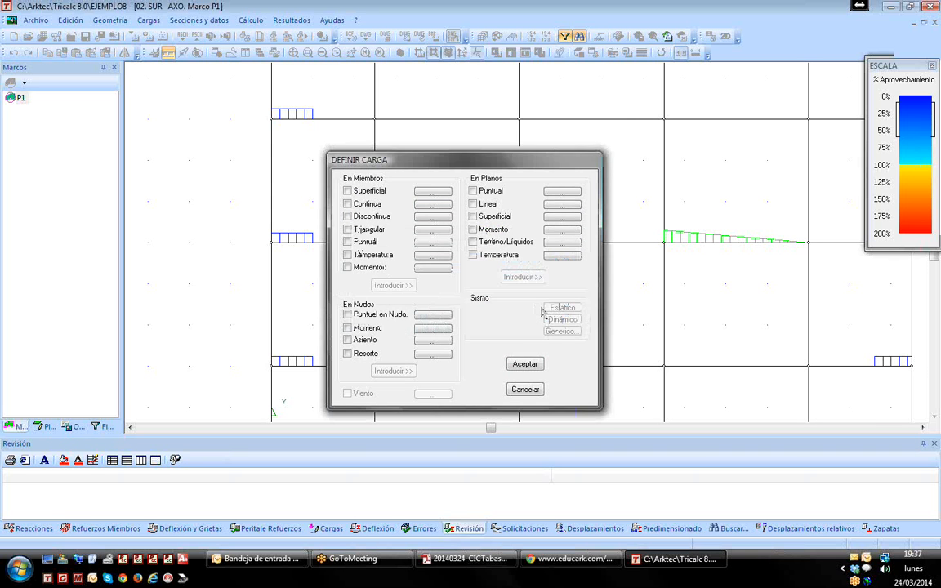
# Step: Introduce the continuous load on bays two to four at the first and third floors and bay three at the second, then close load definition
pyautogui.click(446, 363)
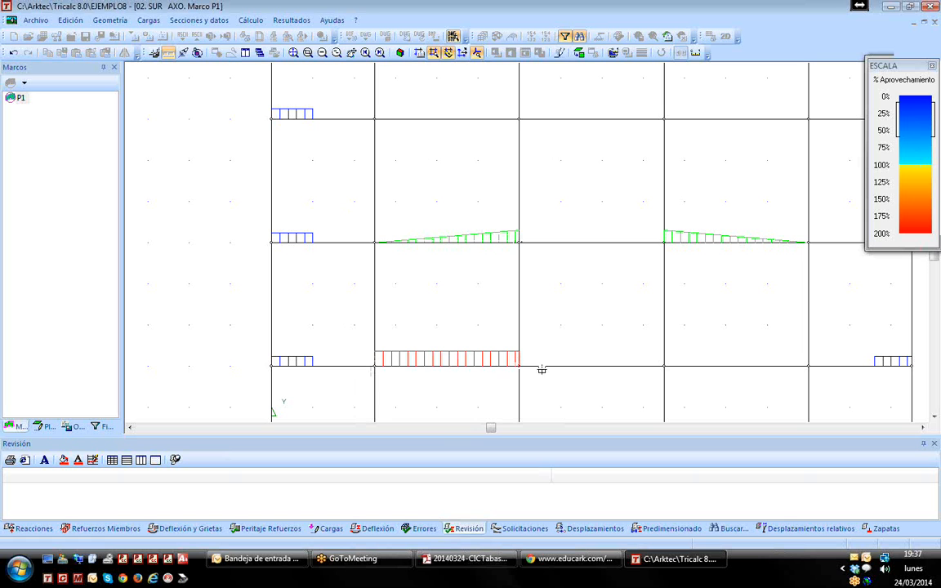
pyautogui.click(578, 364)
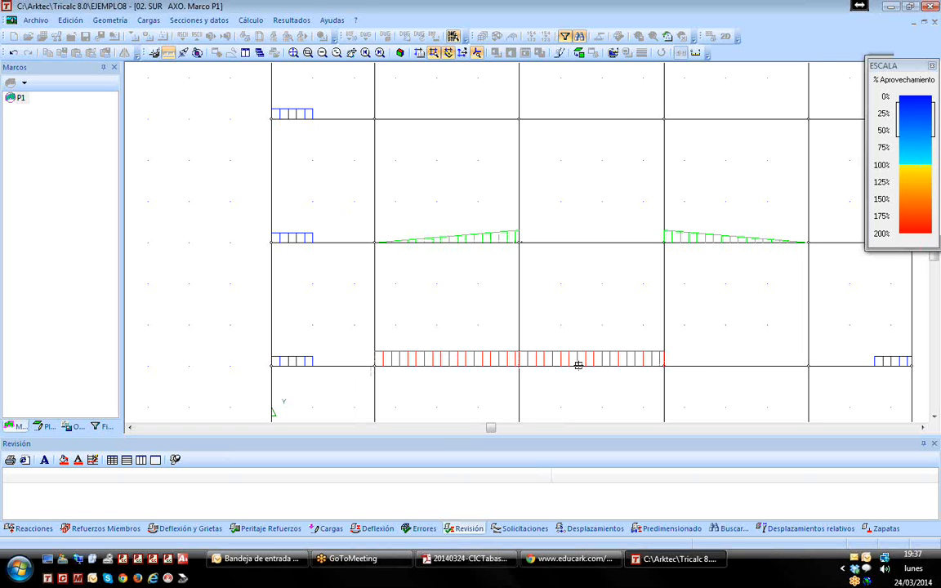
pyautogui.click(703, 366)
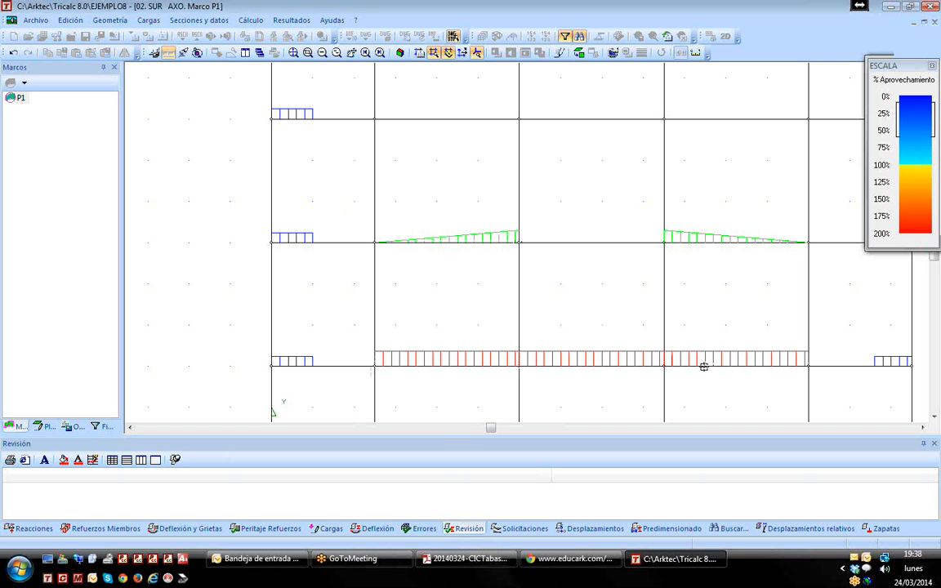
pyautogui.click(588, 241)
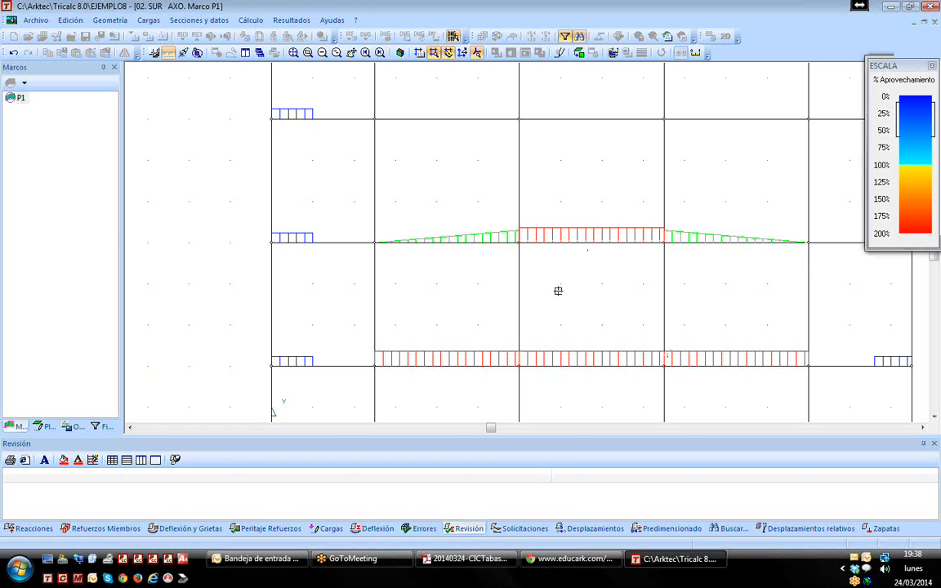
pyautogui.click(460, 117)
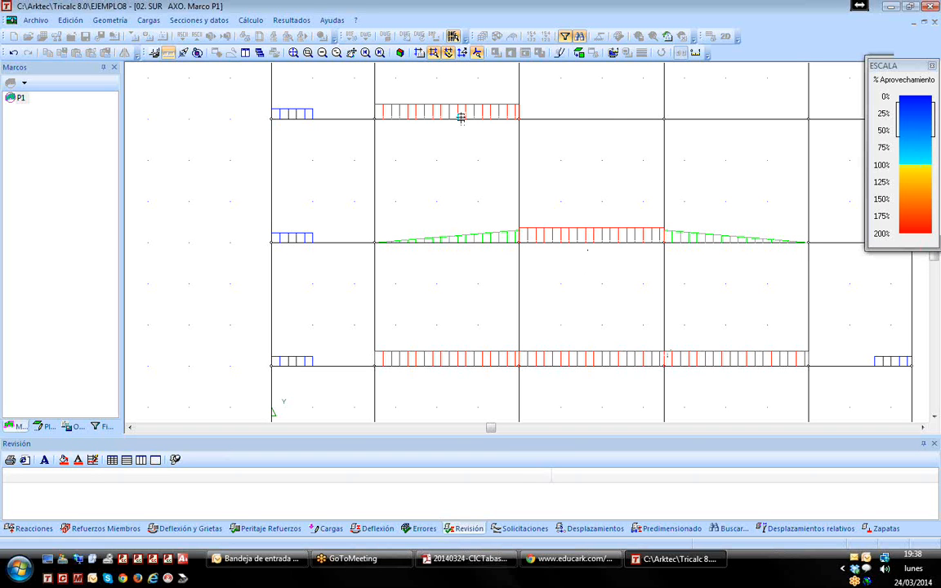
pyautogui.click(573, 120)
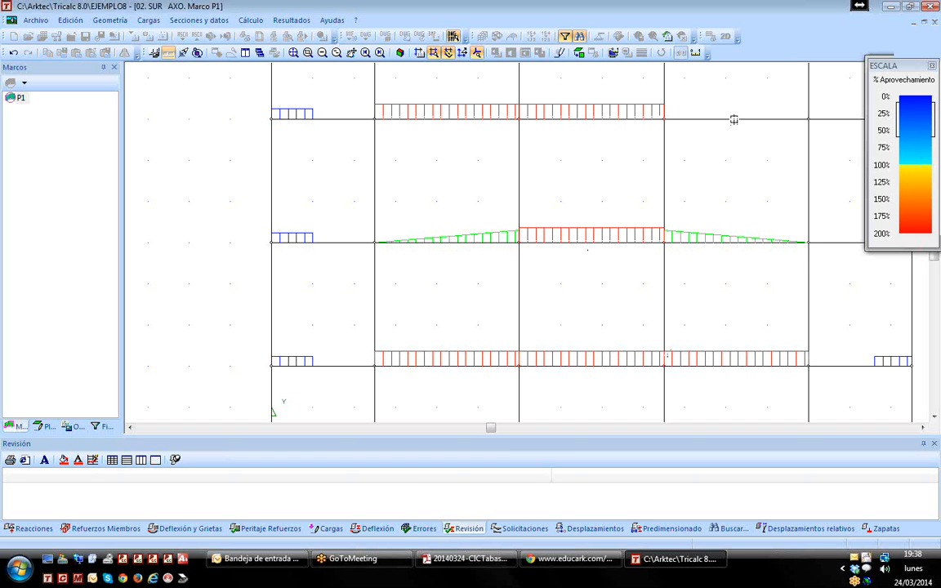
pyautogui.click(733, 120)
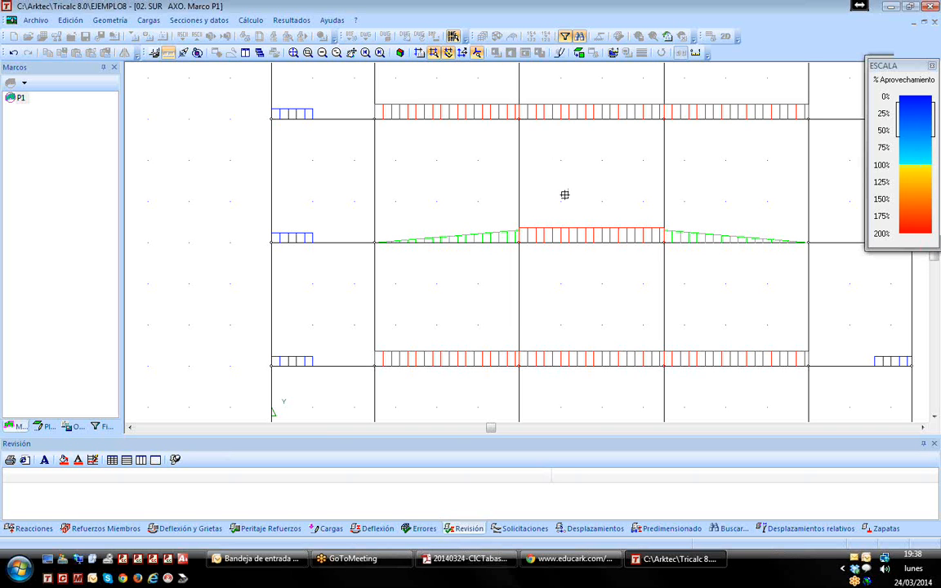
pyautogui.click(578, 239)
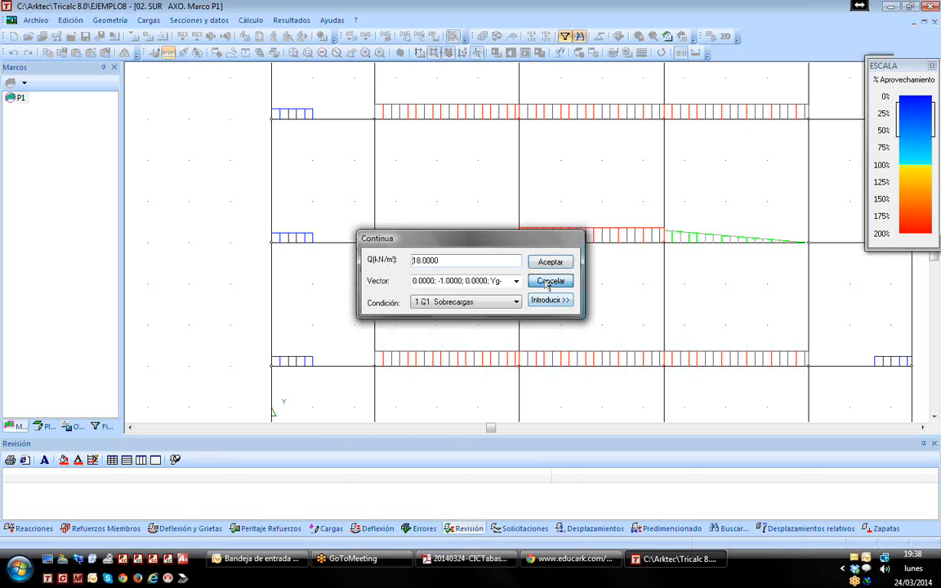
pyautogui.click(550, 279)
pyautogui.click(522, 365)
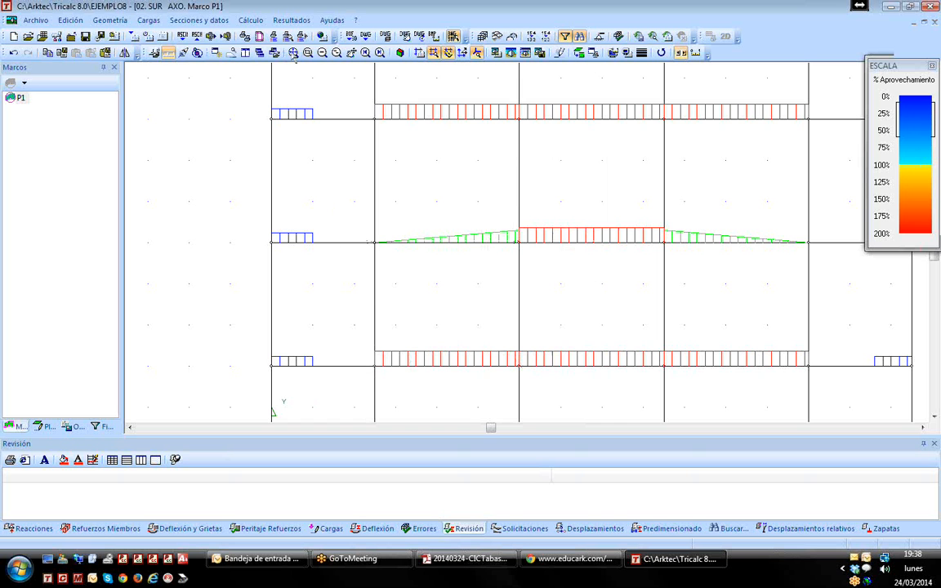
pyautogui.click(293, 52)
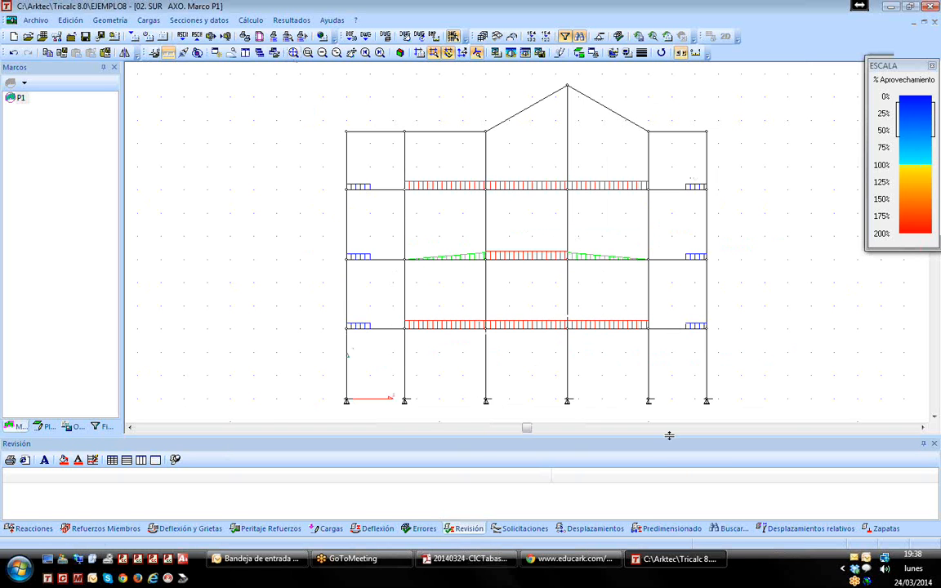
# Step: Switch to the browser manual and check which concrete sections to assign to the columns and to the beams
pyautogui.click(570, 560)
pyautogui.scroll(-3, 575, 528)
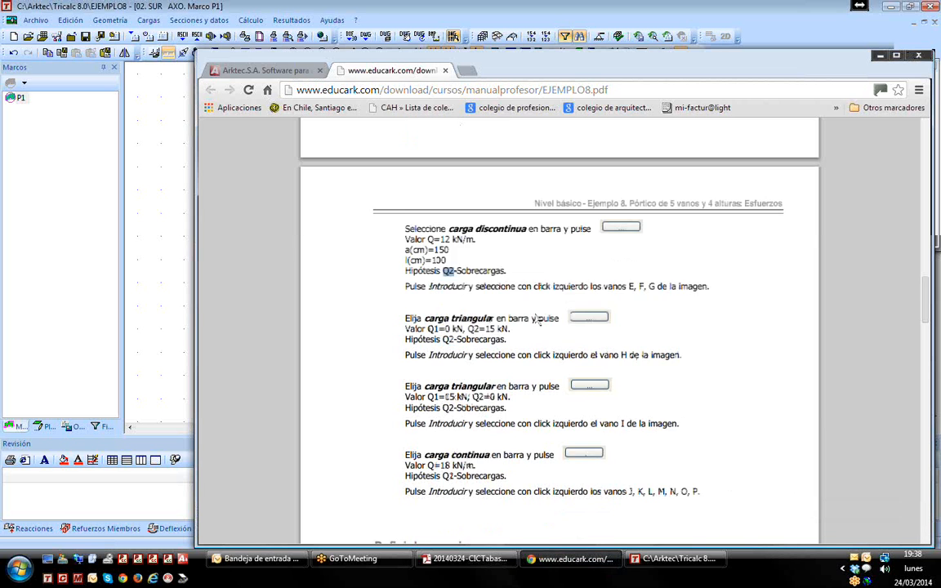
pyautogui.scroll(-2, 536, 327)
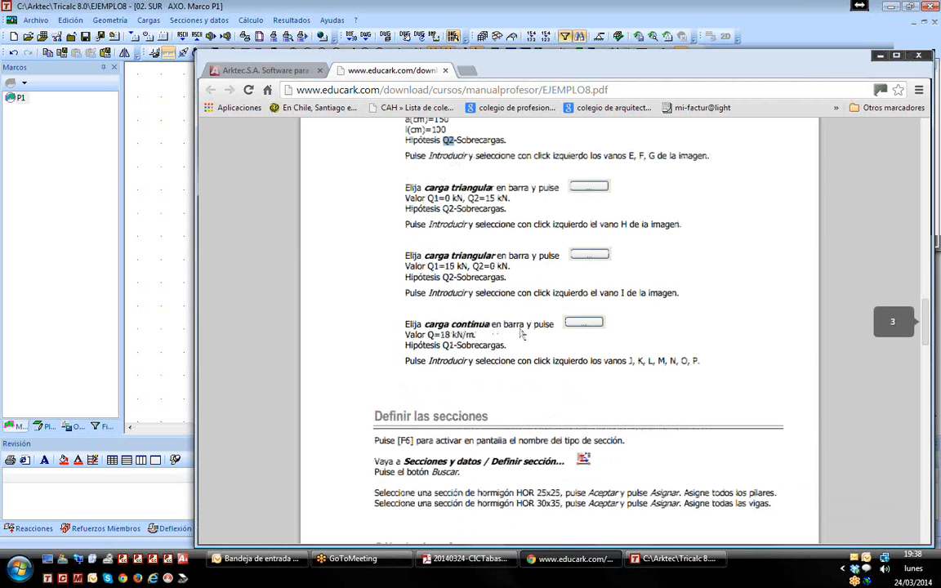
pyautogui.scroll(-5, 521, 334)
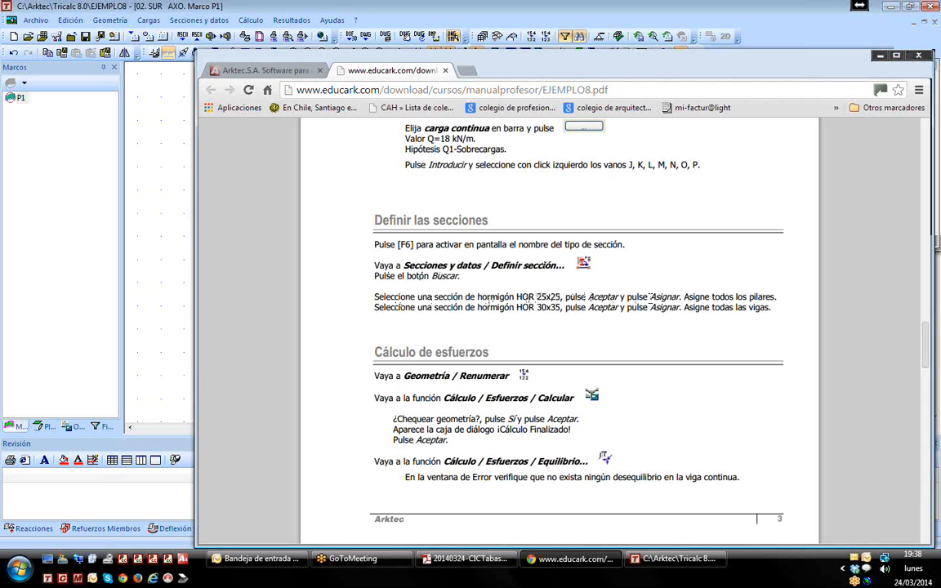
pyautogui.doubleClick(761, 296)
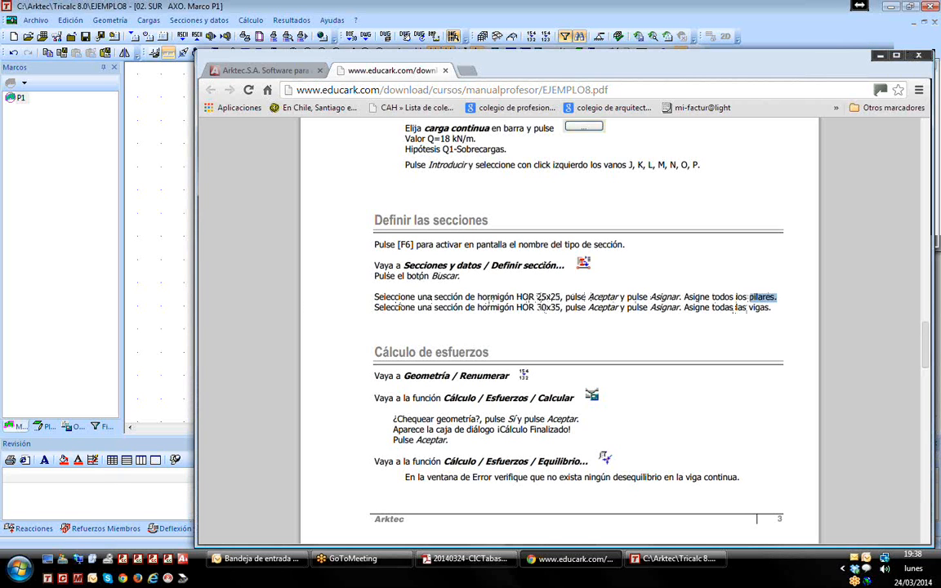
pyautogui.doubleClick(759, 307)
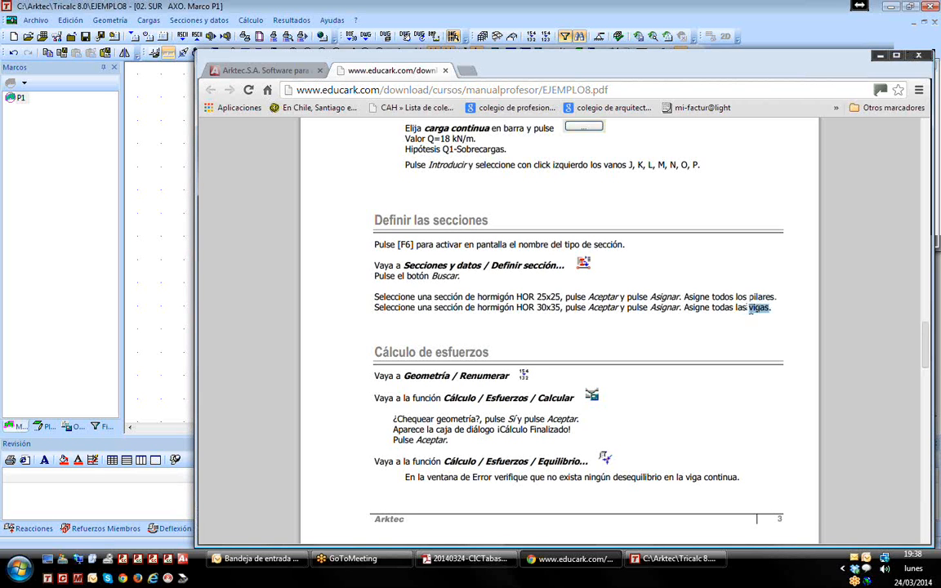
# Step: Switch back to Tricalc and choose the 25x25 profile of the CONC concrete series as the section to define
pyautogui.click(677, 560)
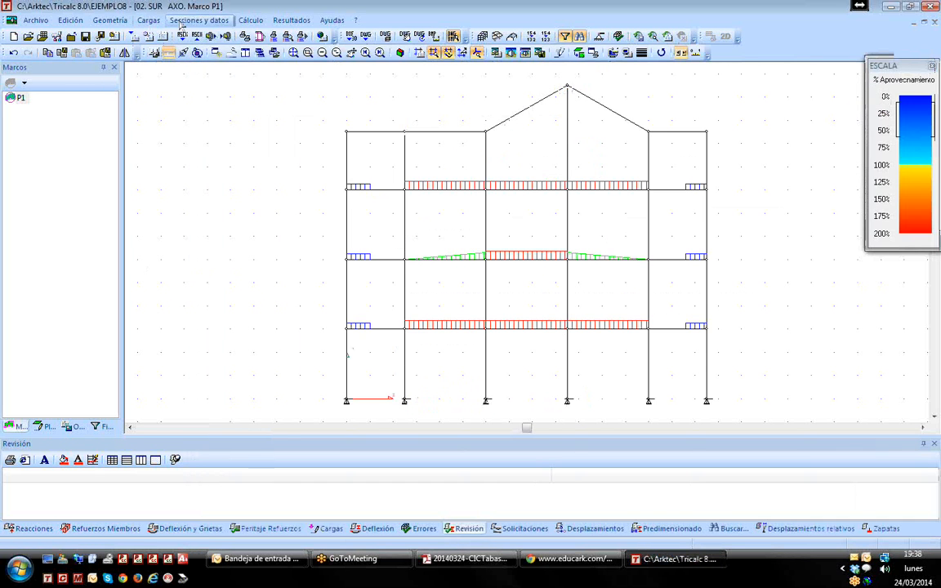
pyautogui.click(181, 23)
pyautogui.click(204, 78)
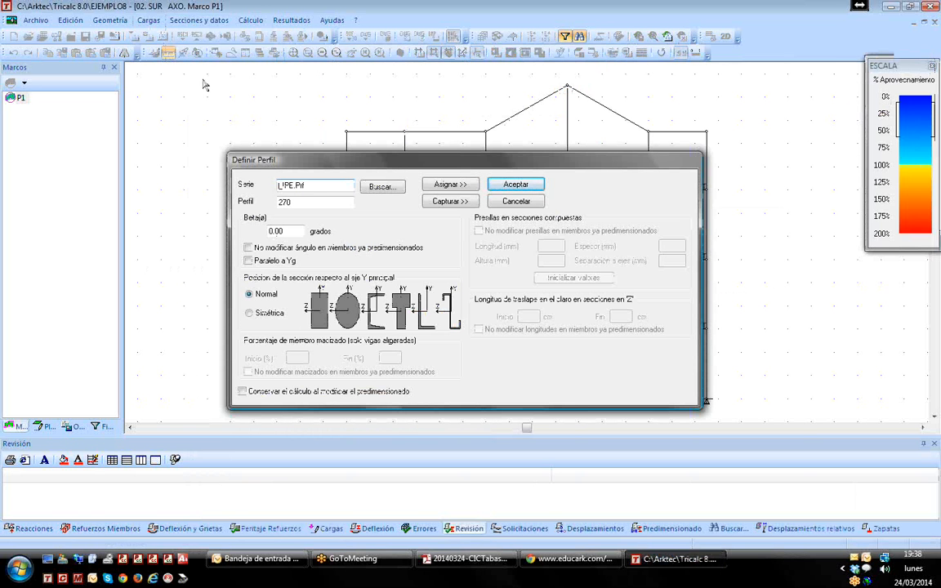
pyautogui.click(373, 184)
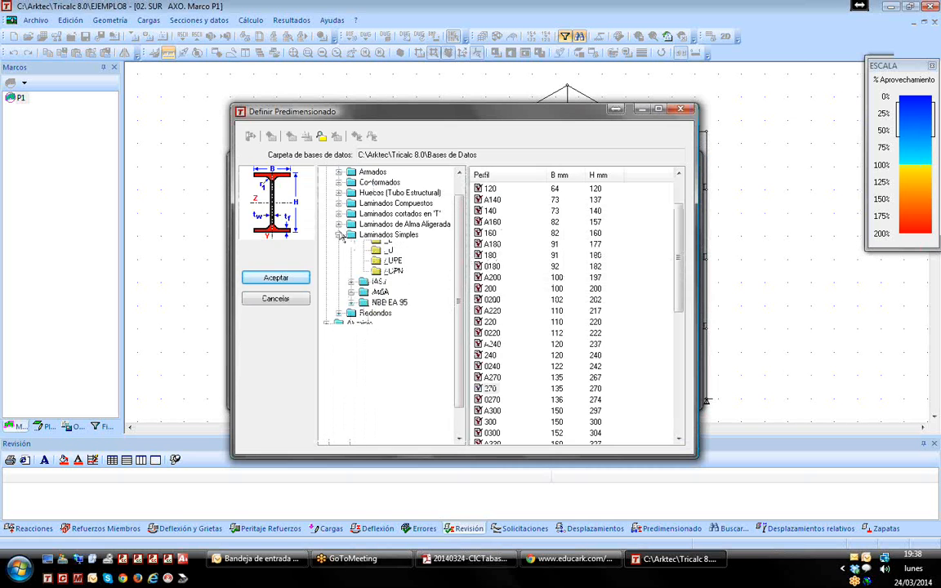
pyautogui.click(327, 182)
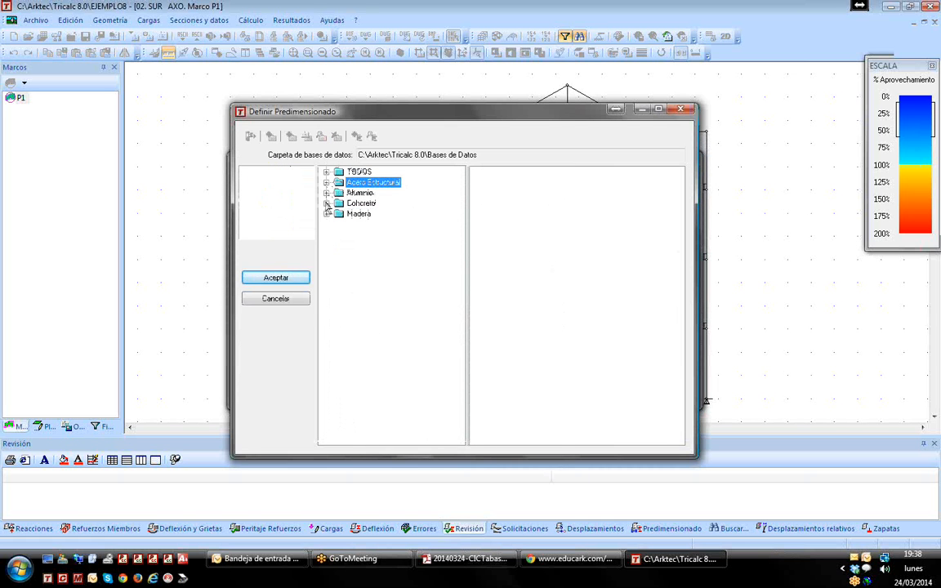
pyautogui.click(327, 203)
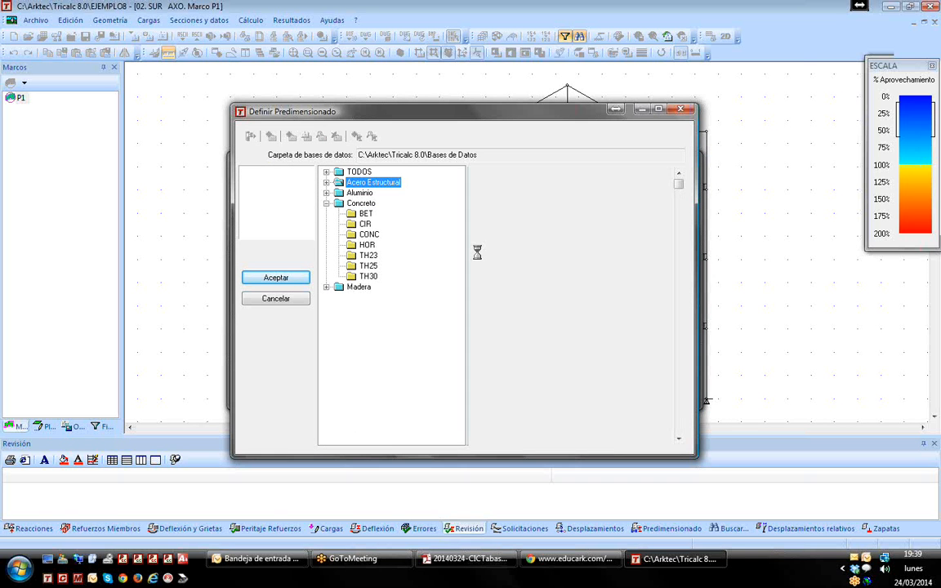
pyautogui.moveTo(679, 190); pyautogui.dragTo(677, 210)
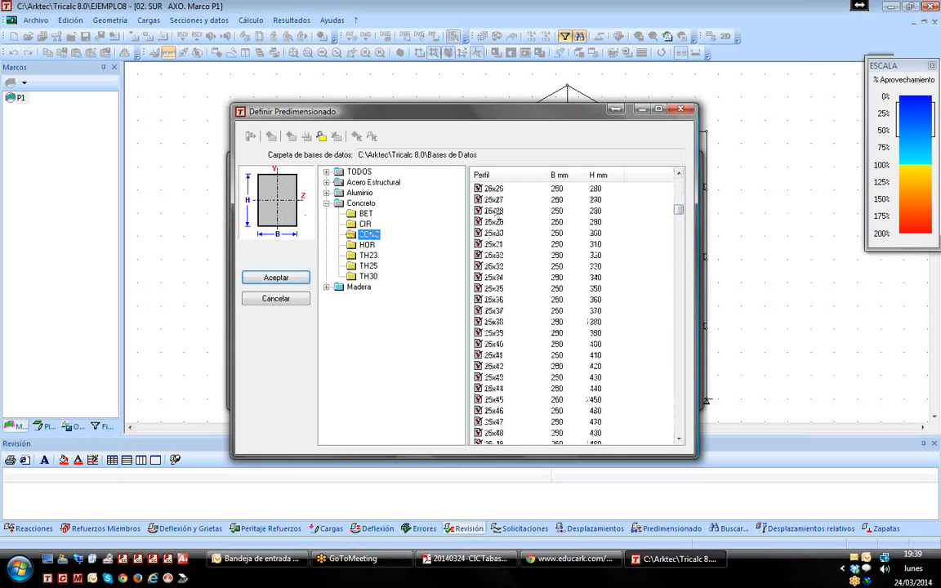
pyautogui.click(677, 173)
pyautogui.click(515, 201)
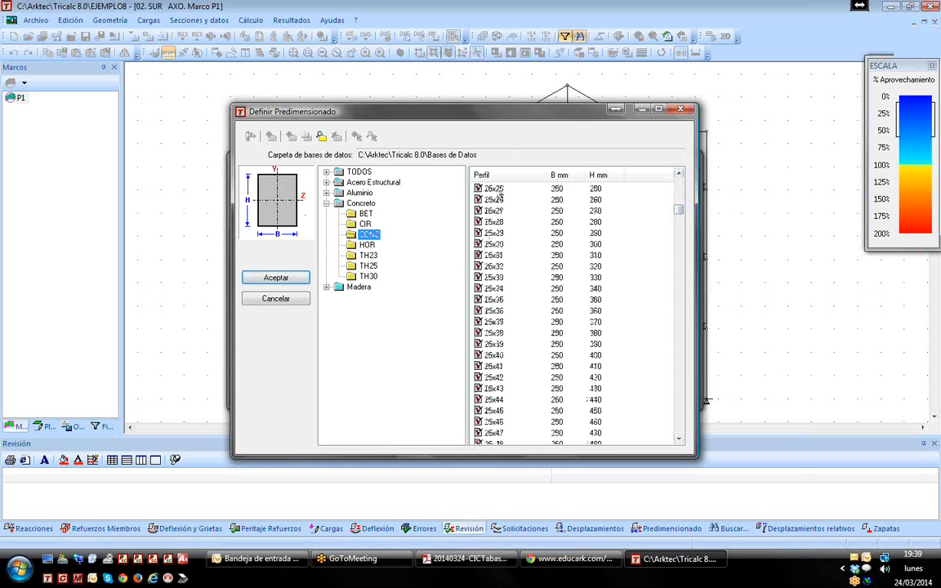
pyautogui.click(261, 280)
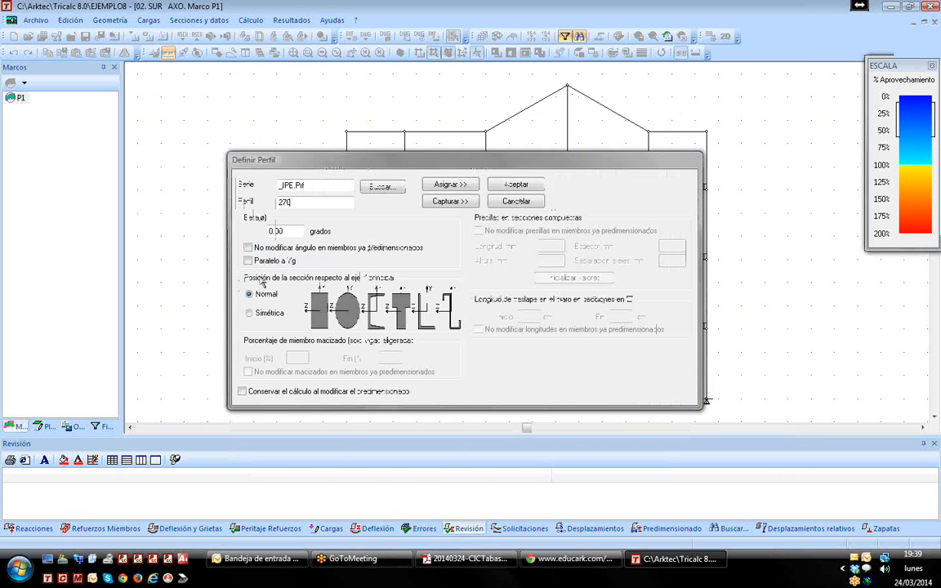
# Step: Assign the 25x25 concrete section to the members of all six column lines, then return to the section definition
pyautogui.click(448, 185)
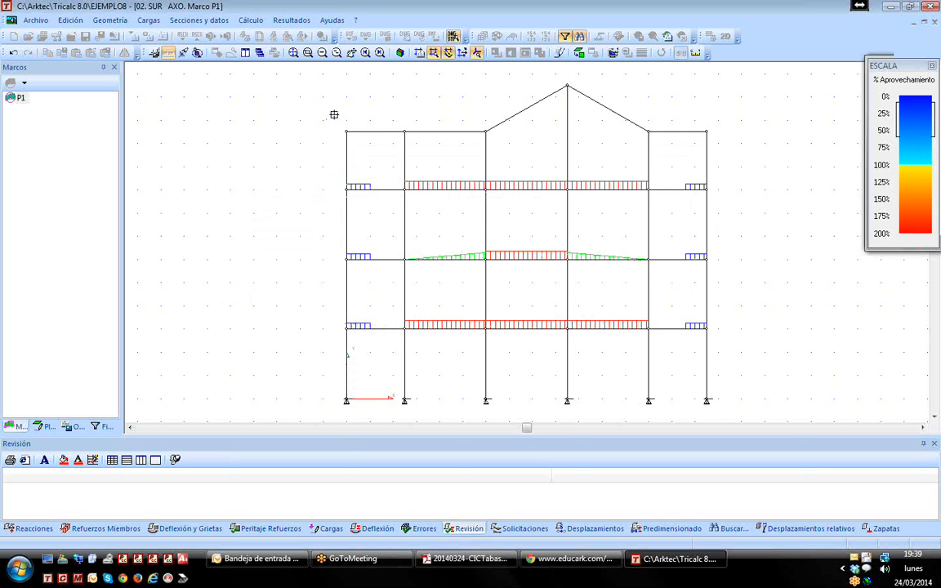
pyautogui.moveTo(334, 115); pyautogui.dragTo(357, 405)
pyautogui.moveTo(397, 115); pyautogui.dragTo(409, 405)
pyautogui.moveTo(479, 109); pyautogui.dragTo(489, 408)
pyautogui.moveTo(559, 76); pyautogui.dragTo(582, 403)
pyautogui.moveTo(634, 107); pyautogui.dragTo(661, 411)
pyautogui.moveTo(691, 85); pyautogui.dragTo(722, 418)
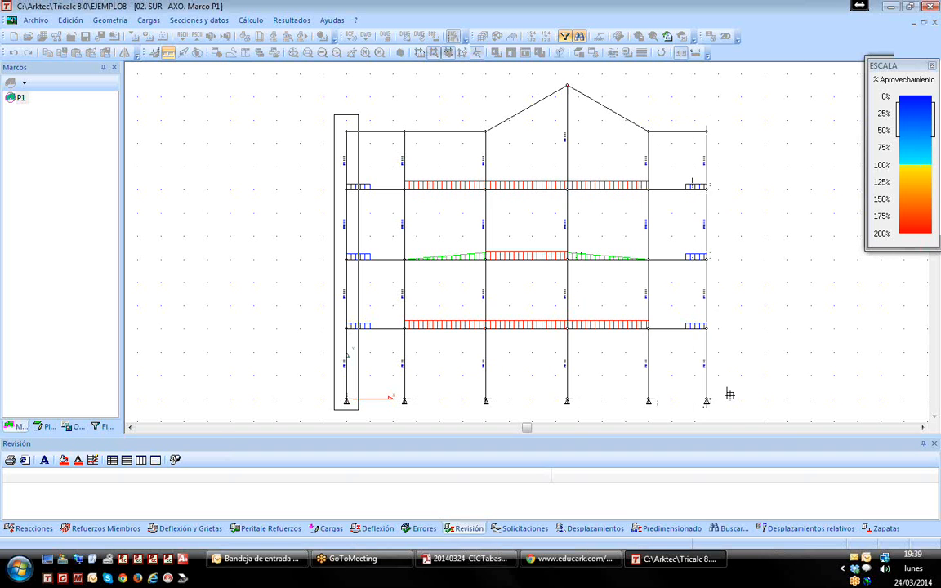
pyautogui.rightClick(744, 321)
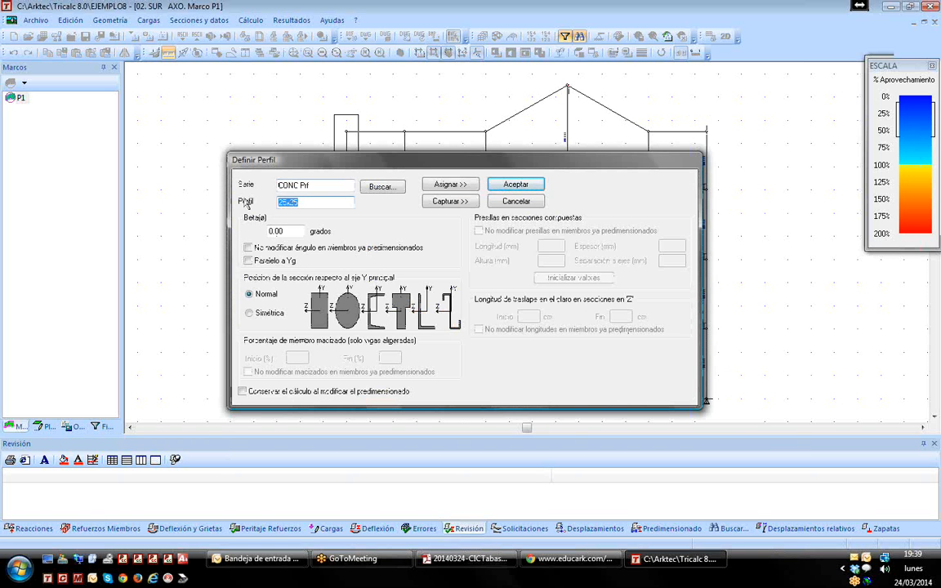
# Step: Assign the 30x35 section of the CONC series to all roof and floor beams, then close the section definition
pyautogui.write('30x35')
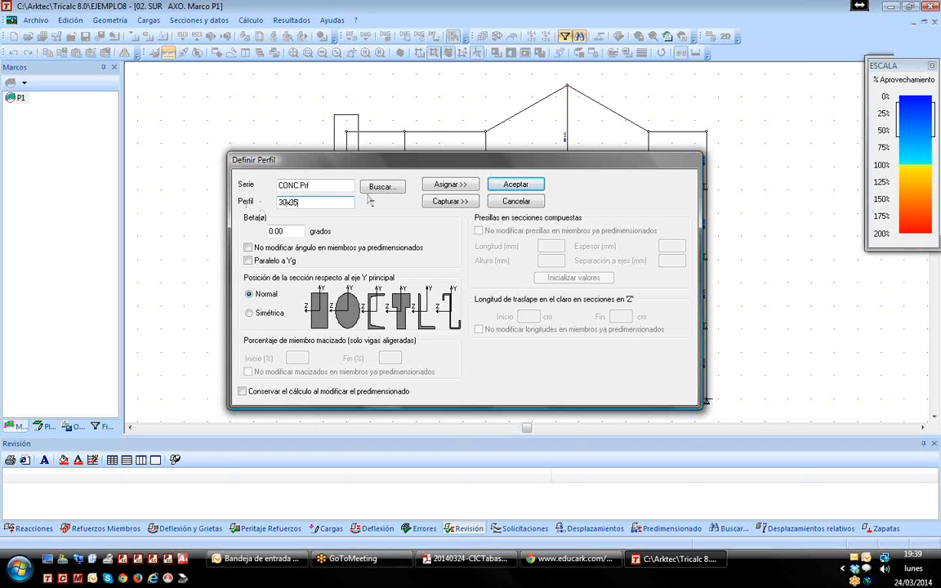
pyautogui.click(470, 187)
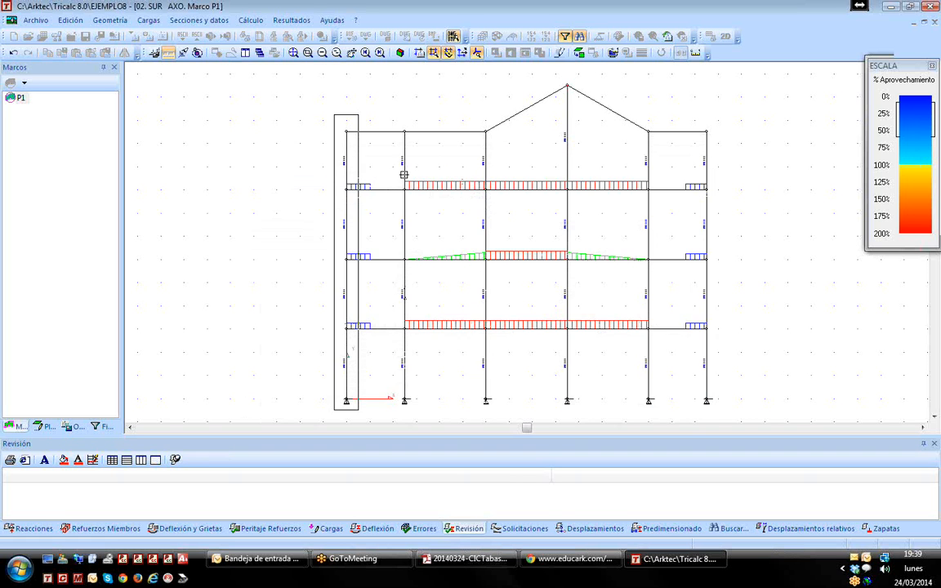
pyautogui.moveTo(299, 77); pyautogui.dragTo(731, 144)
pyautogui.moveTo(317, 174); pyautogui.dragTo(727, 199)
pyautogui.moveTo(328, 246); pyautogui.dragTo(732, 273)
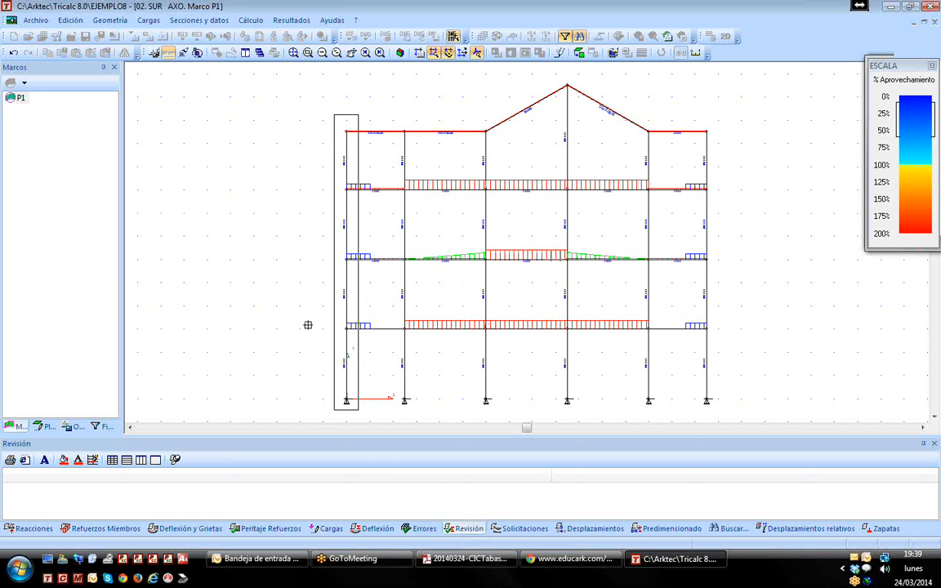
pyautogui.moveTo(312, 317); pyautogui.dragTo(742, 342)
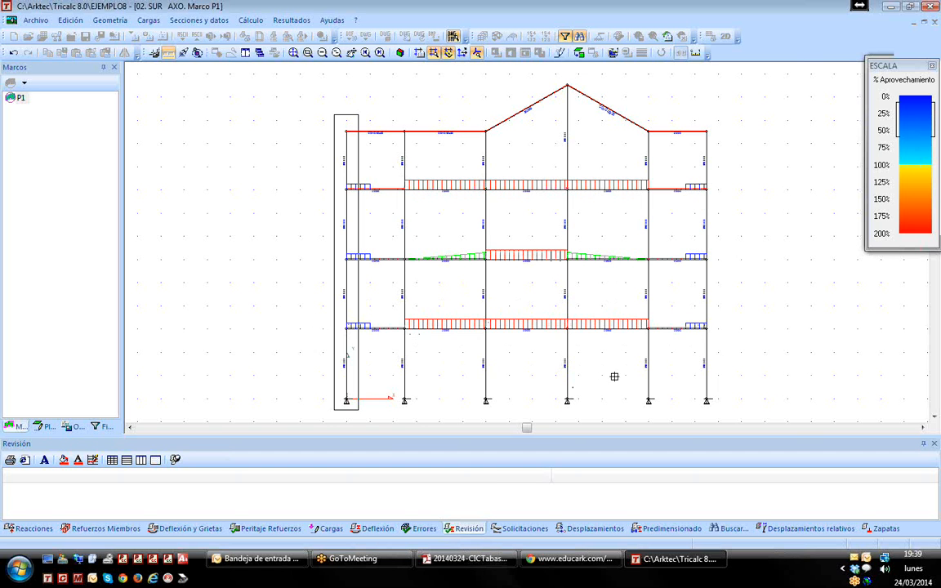
pyautogui.rightClick(609, 388)
pyautogui.click(508, 204)
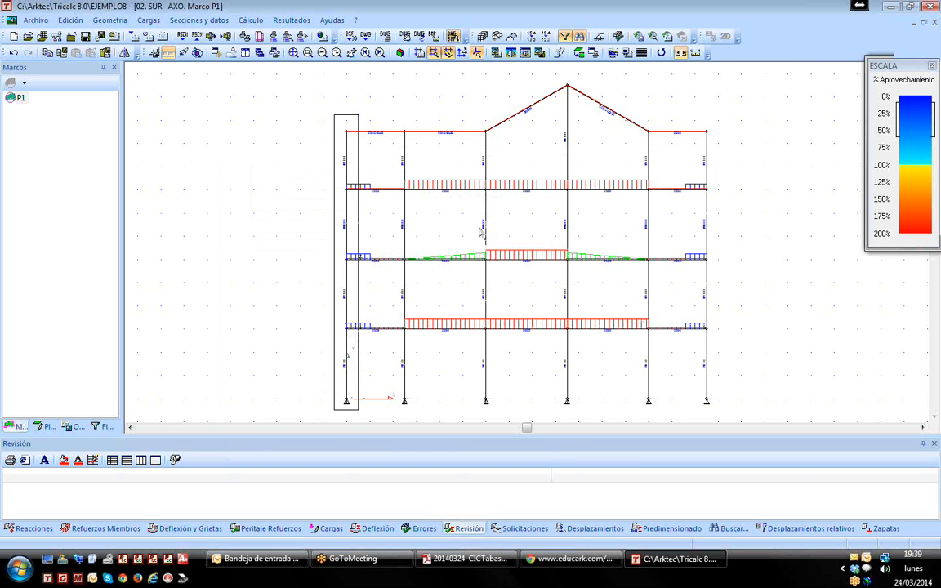
# Step: Switch to the browser manual and check the first instruction of the Cálculo de esfuerzos section
pyautogui.click(572, 559)
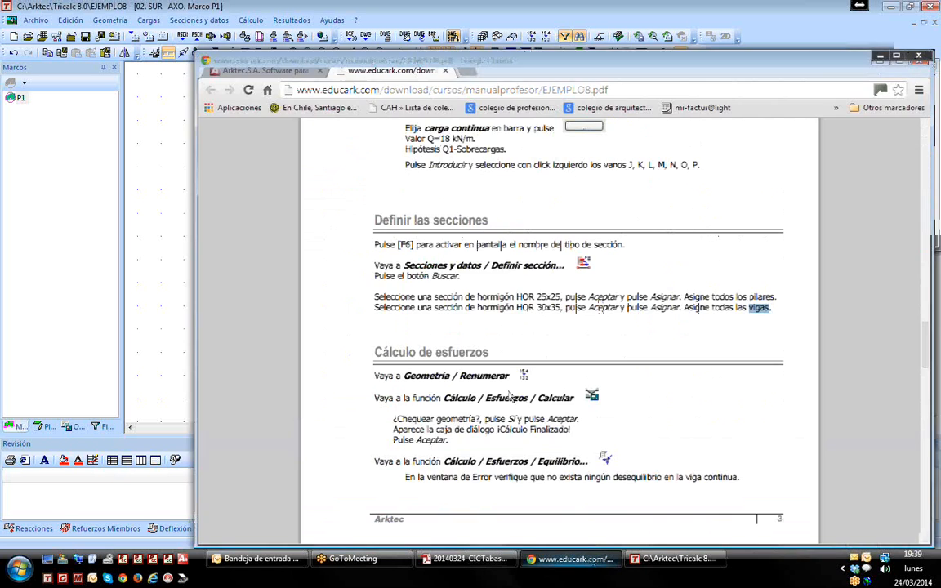
pyautogui.scroll(-3, 509, 395)
pyautogui.doubleClick(408, 245)
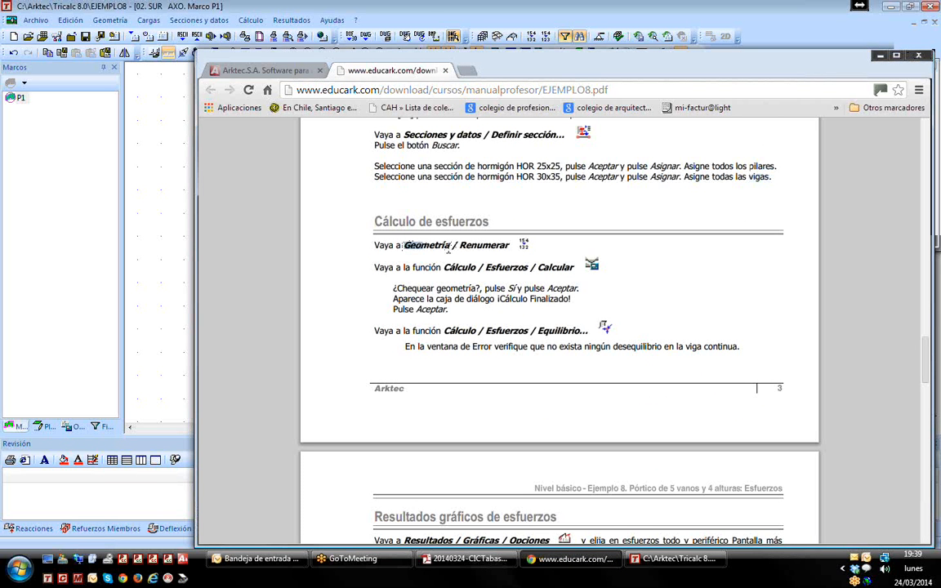
pyautogui.doubleClick(467, 245)
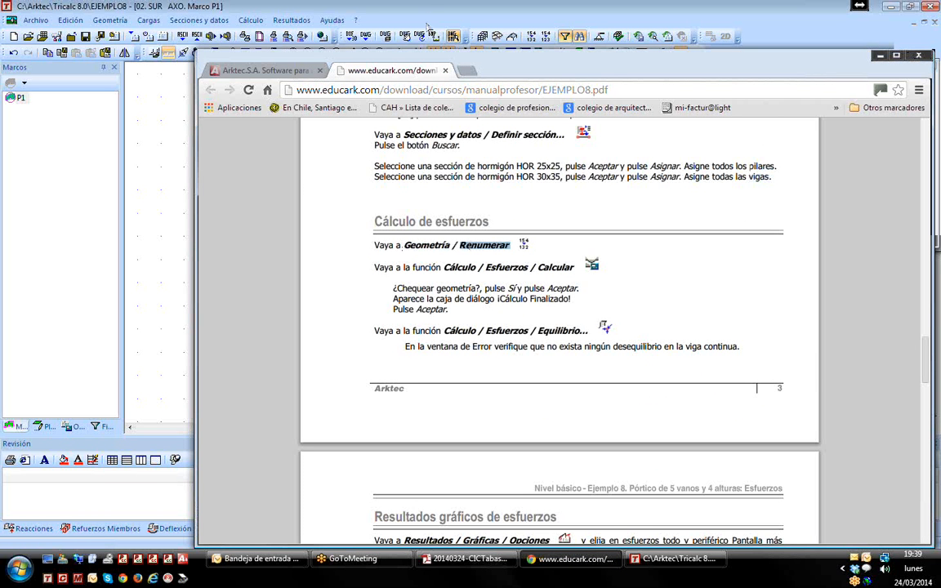
# Step: Switch back to Tricalc and renumber the structure's geometry
pyautogui.click(374, 18)
pyautogui.click(110, 19)
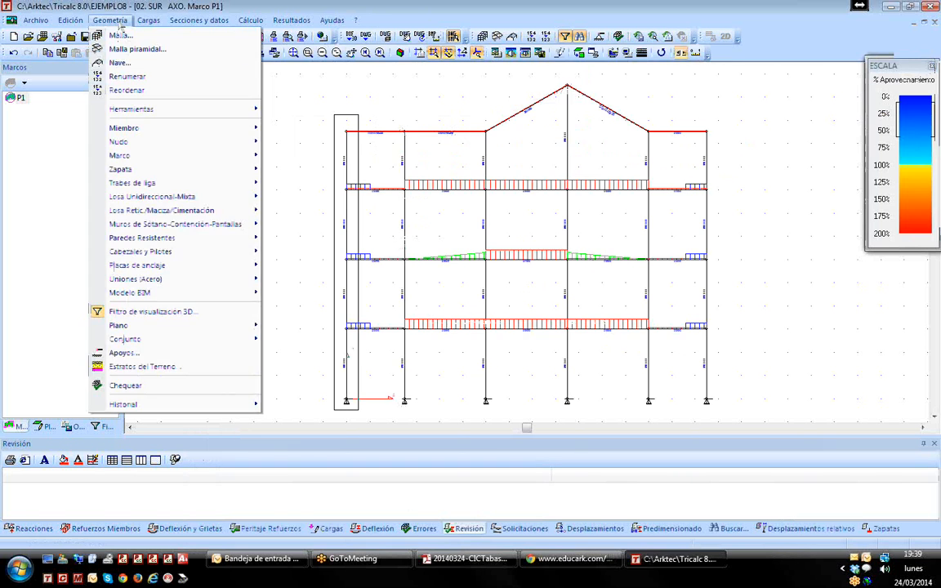
pyautogui.click(123, 77)
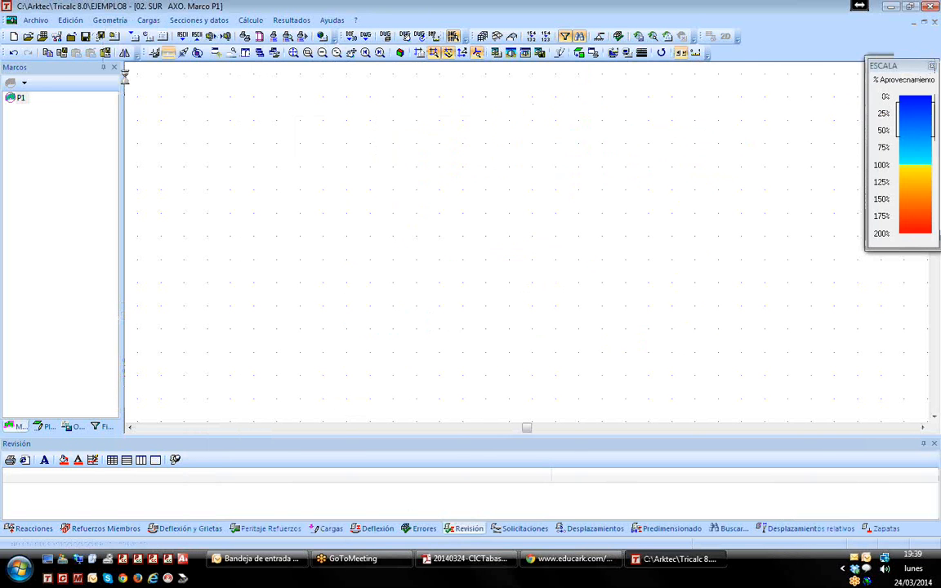
# Step: Look up the calculation function in the browser manual, then return to Tricalc and run the Esfuerzos calculation through to completion
pyautogui.click(574, 559)
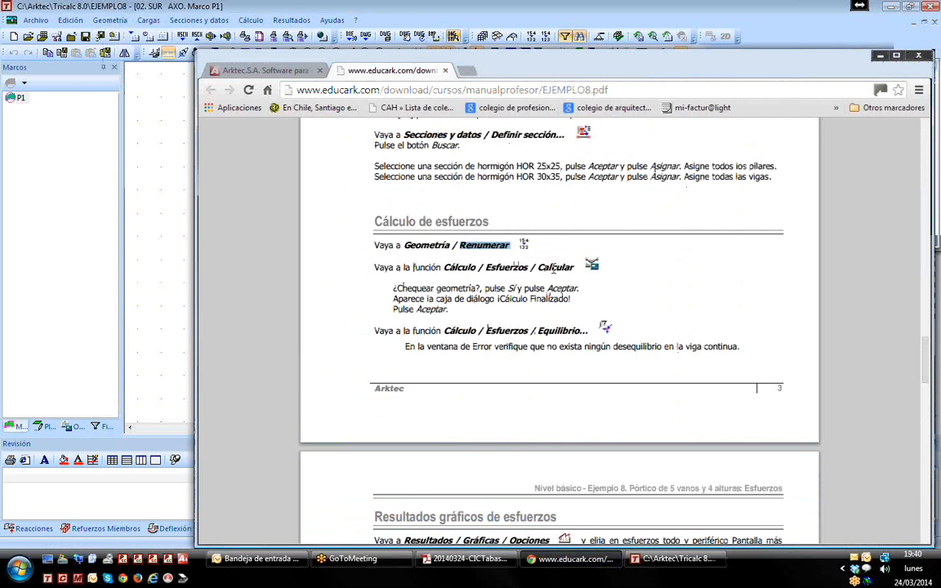
pyautogui.doubleClick(555, 268)
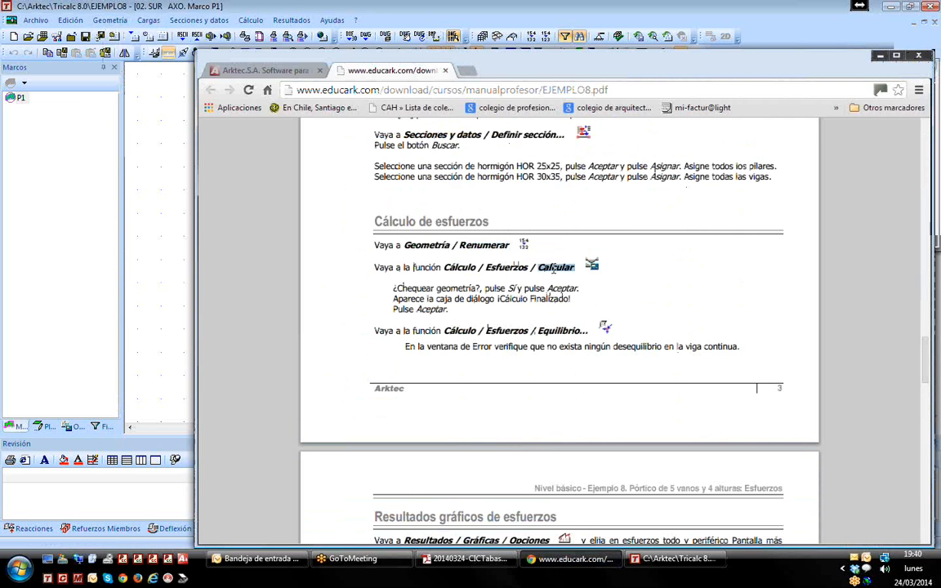
pyautogui.click(390, 6)
pyautogui.click(251, 20)
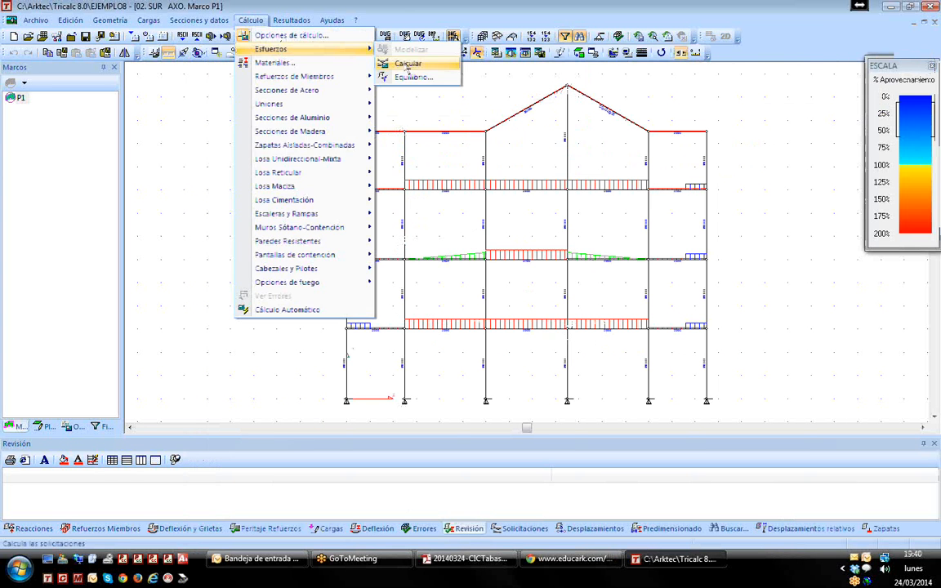
pyautogui.click(408, 62)
pyautogui.click(454, 308)
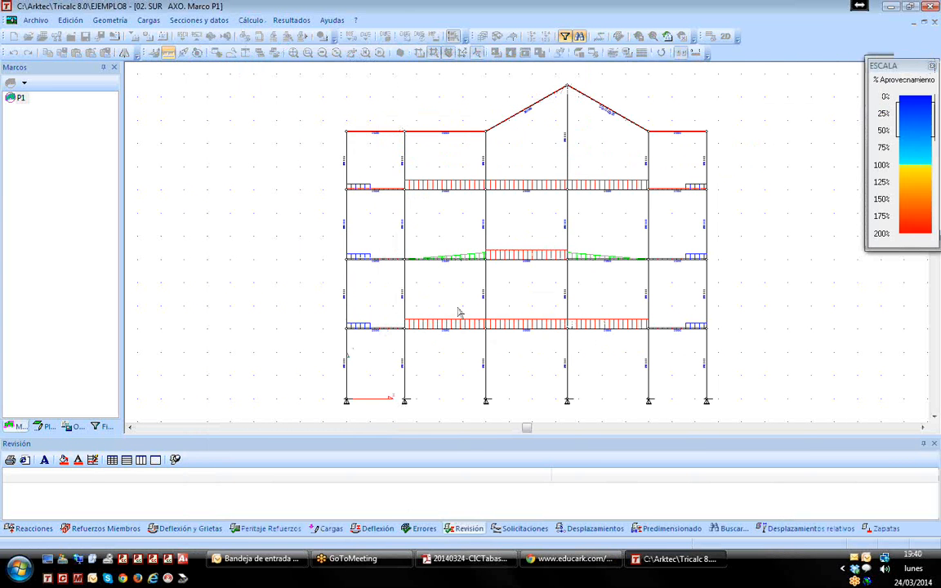
pyautogui.click(433, 379)
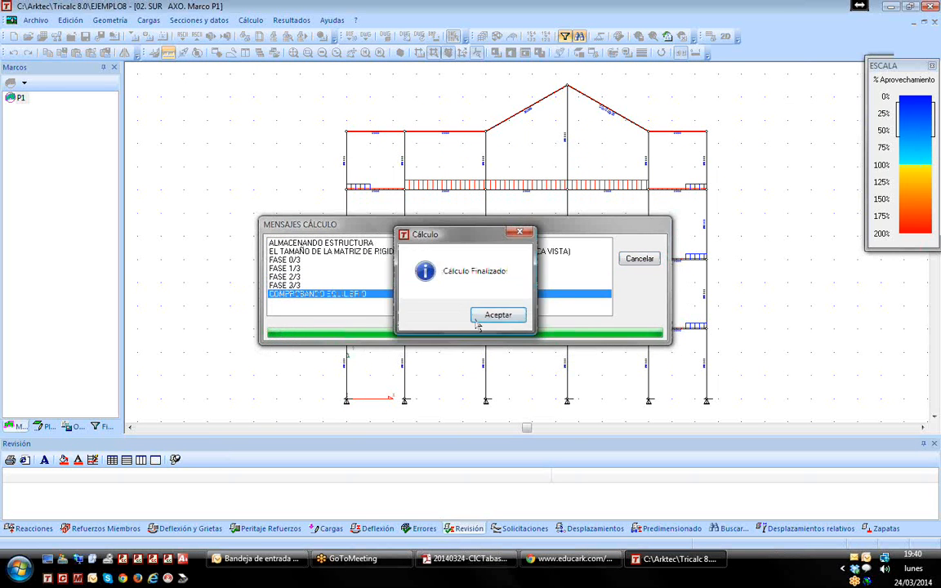
pyautogui.click(497, 316)
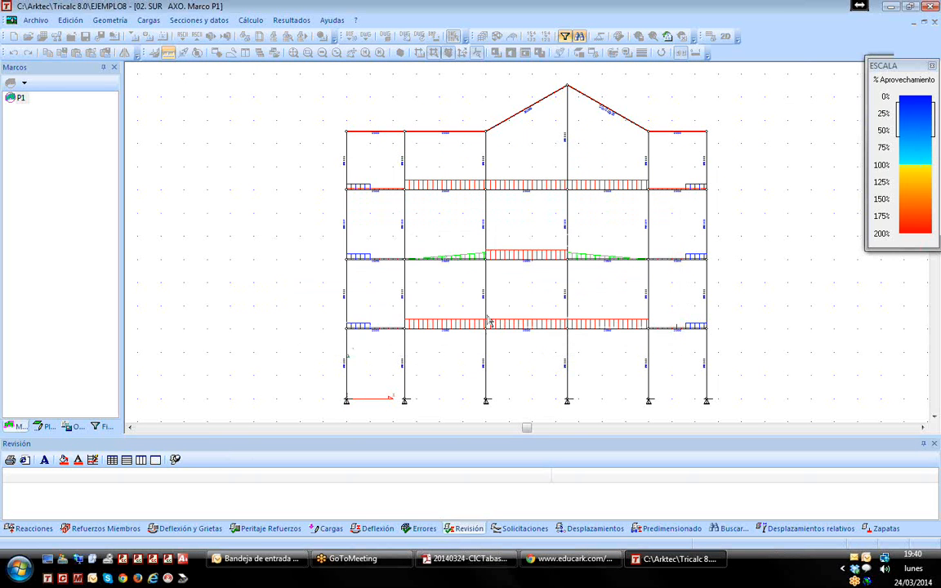
# Step: Run the Equilibrio check on the calculated forces and read through its report on node equilibrium and load conditions
pyautogui.click(250, 20)
pyautogui.moveTo(294, 50)
pyautogui.click(399, 65)
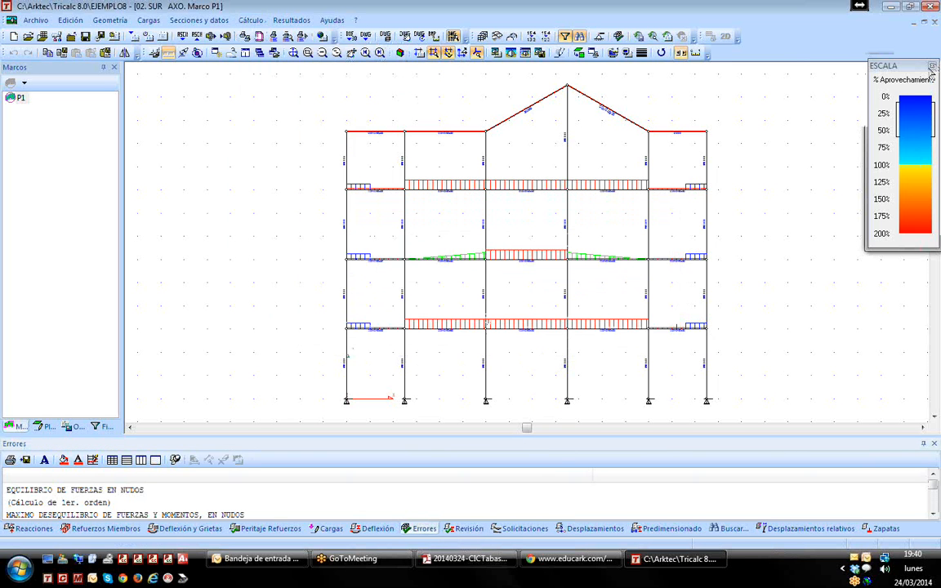
pyautogui.click(935, 514)
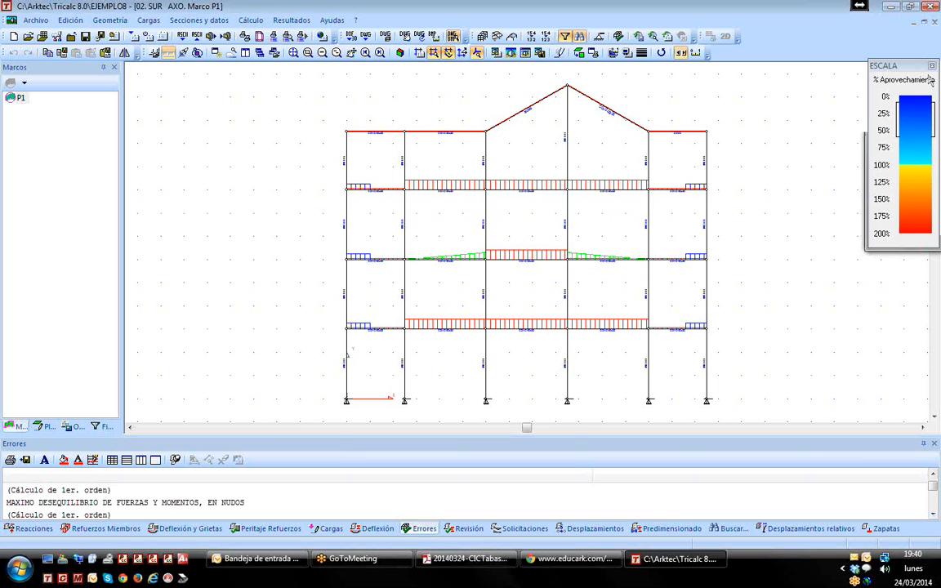
pyautogui.click(932, 514)
pyautogui.click(932, 514)
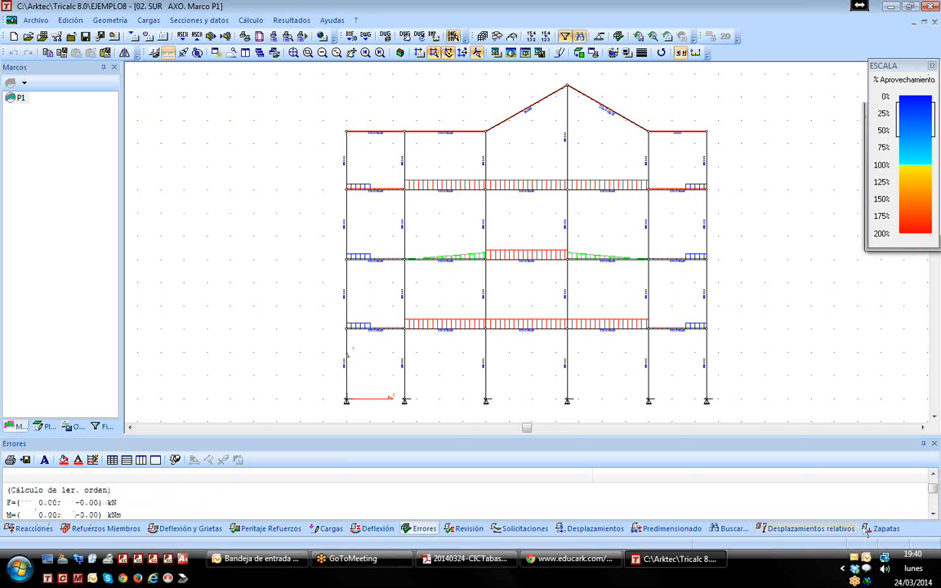
pyautogui.click(933, 514)
pyautogui.click(932, 514)
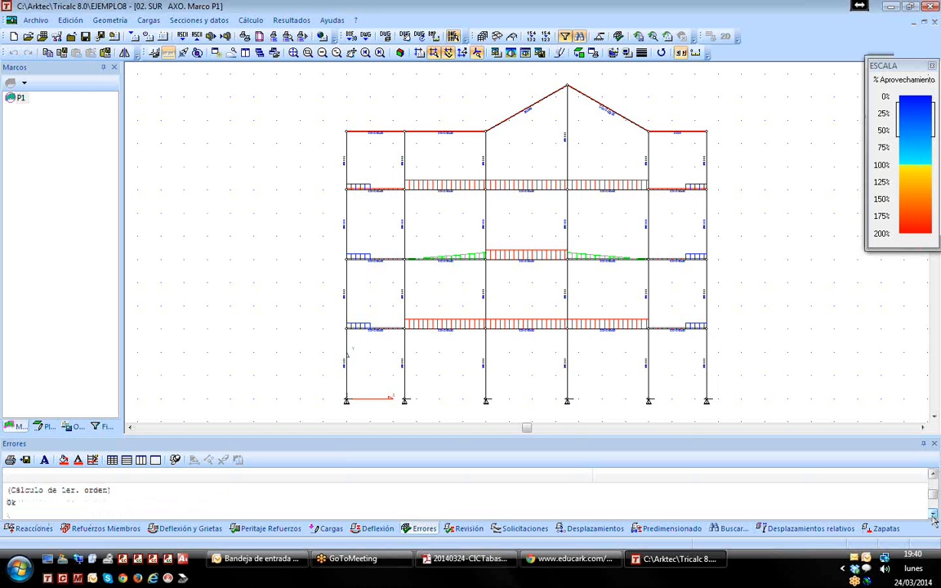
pyautogui.click(932, 514)
pyautogui.click(933, 515)
pyautogui.click(932, 514)
pyautogui.click(932, 514)
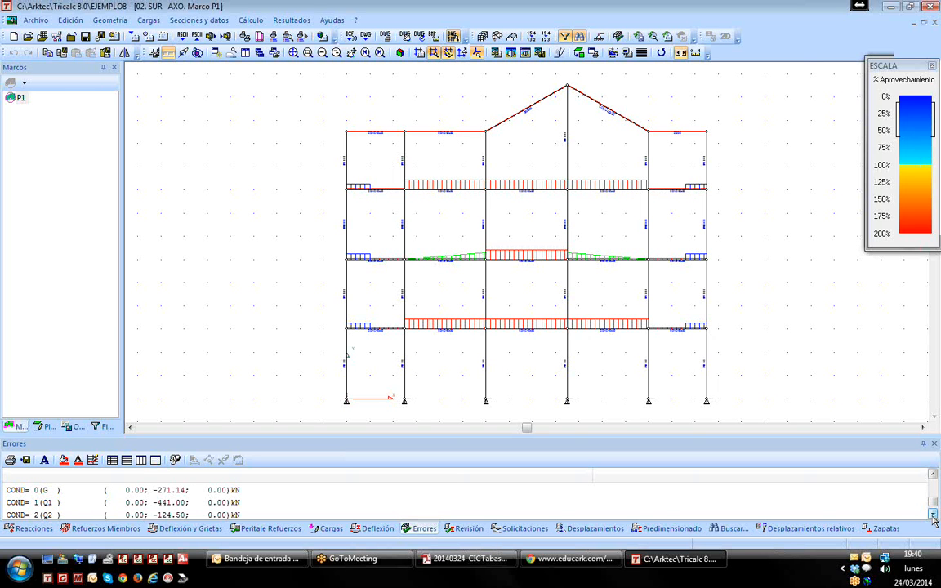
pyautogui.click(933, 514)
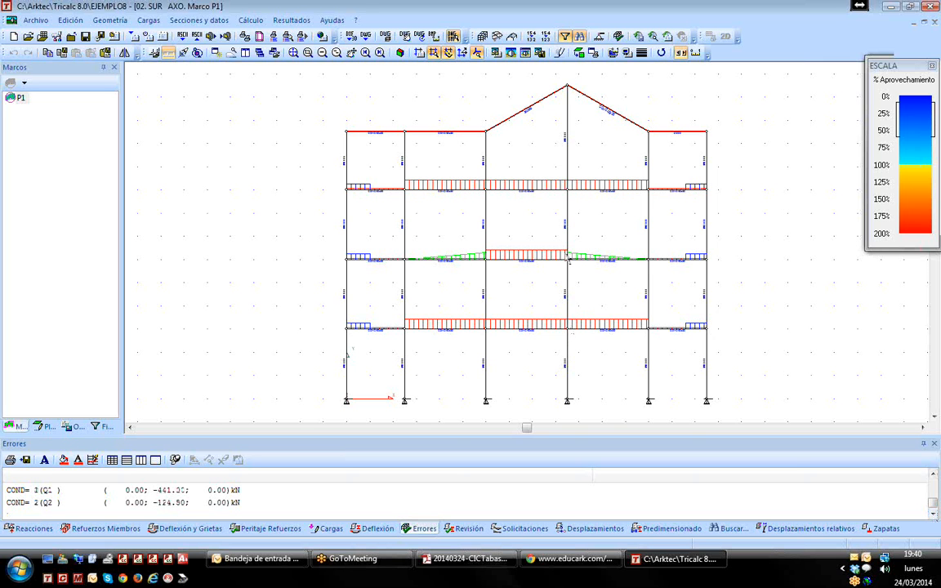
# Step: Switch to the browser manual and read the Resultados gráficos de esfuerzos section for the graphics options to use
pyautogui.moveTo(567, 258)
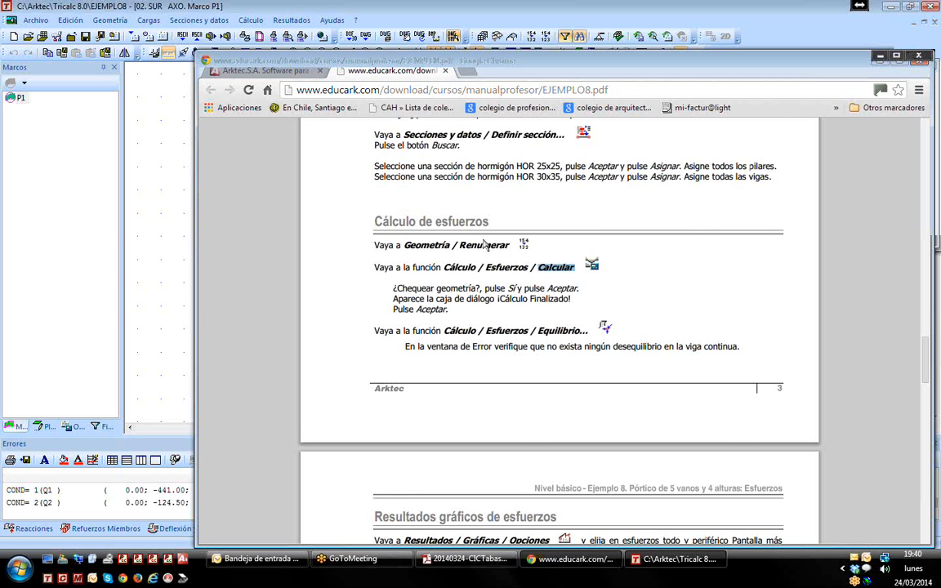
pyautogui.scroll(-4, 449, 340)
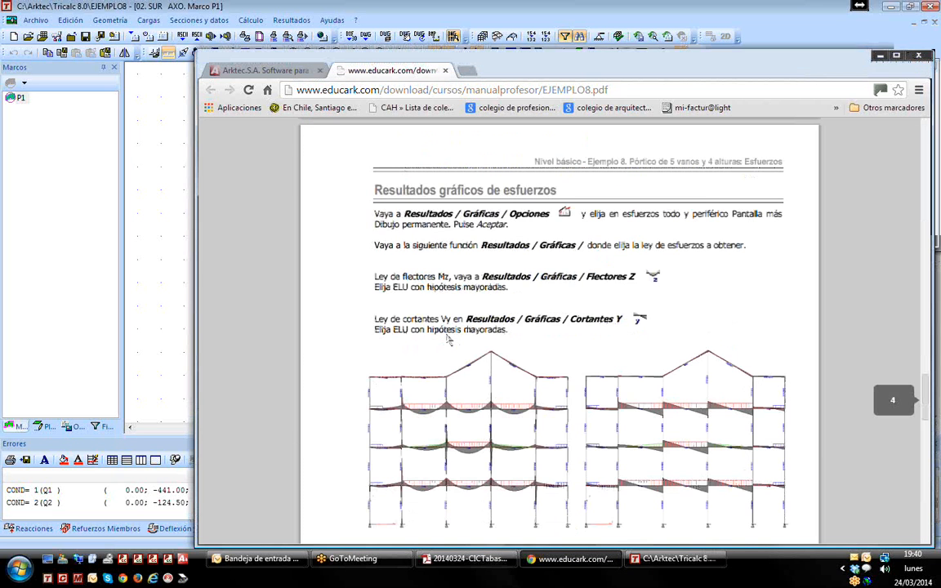
pyautogui.scroll(-1, 448, 341)
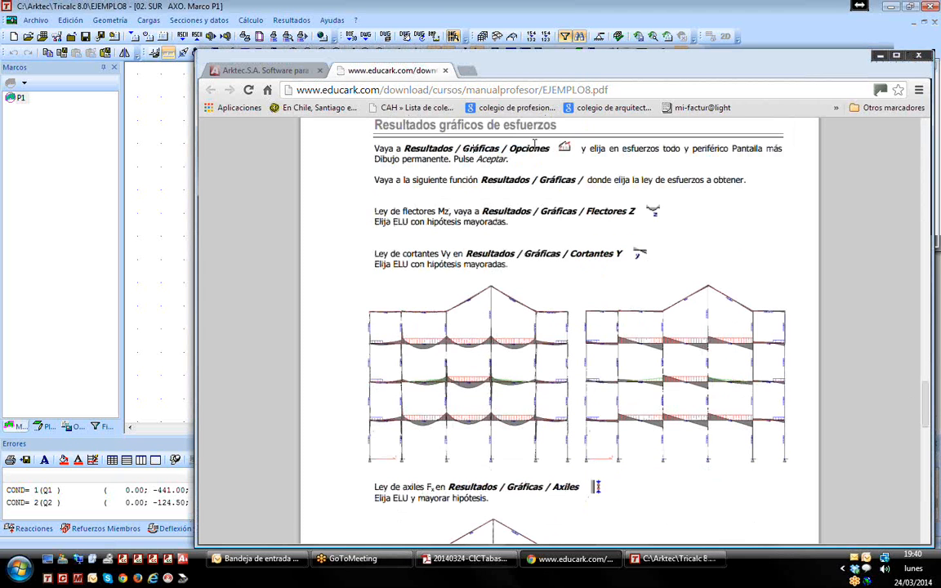
# Step: Back in Tricalc, set the result graphics to scope Todo on Pantalla with Dibujo permanente, agreeing to deactivate the incompatible value displays
pyautogui.click(424, 7)
pyautogui.click(291, 20)
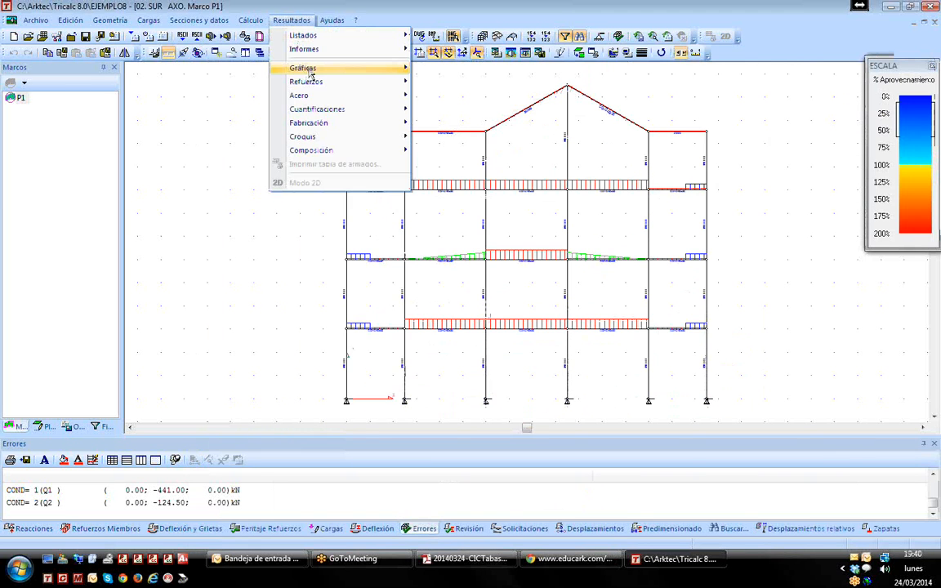
pyautogui.moveTo(309, 71)
pyautogui.click(448, 68)
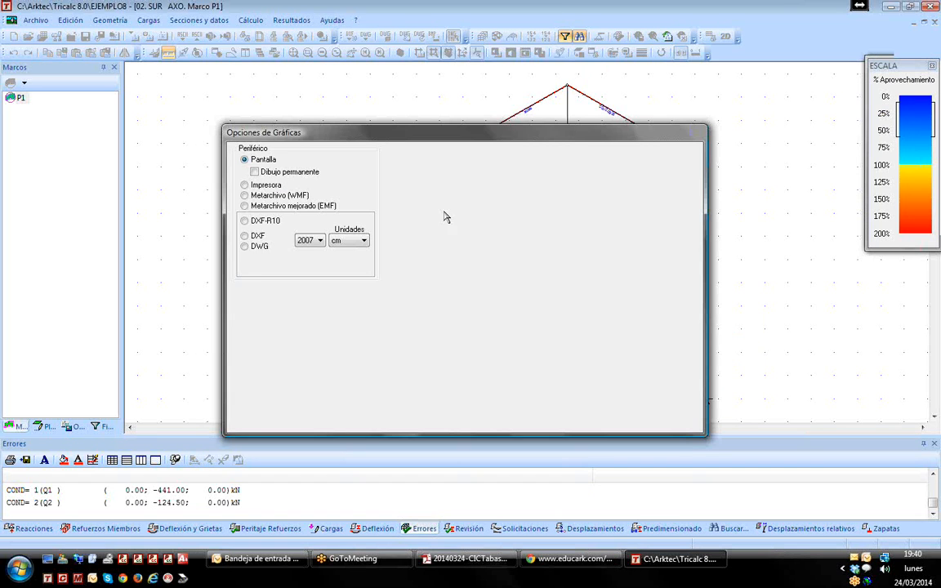
pyautogui.click(401, 180)
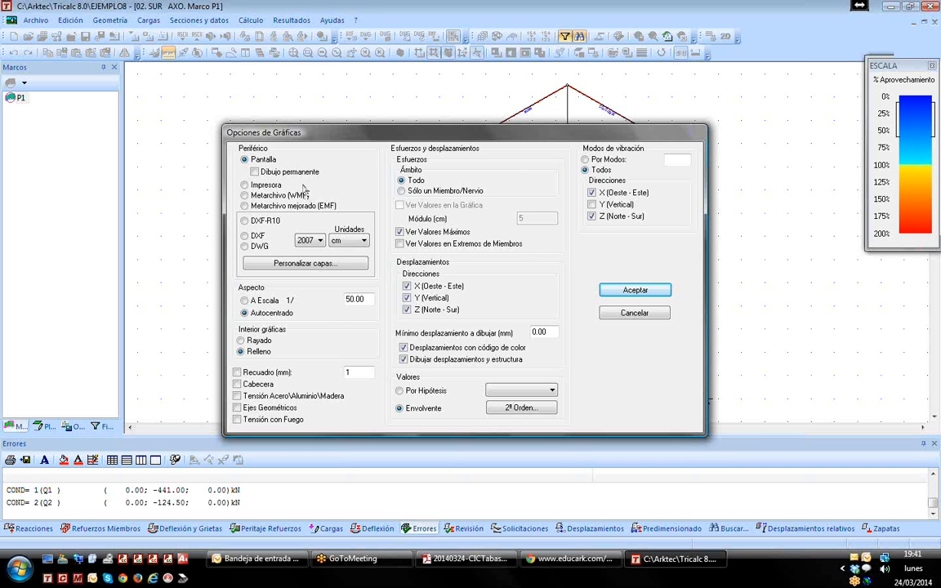
pyautogui.click(254, 172)
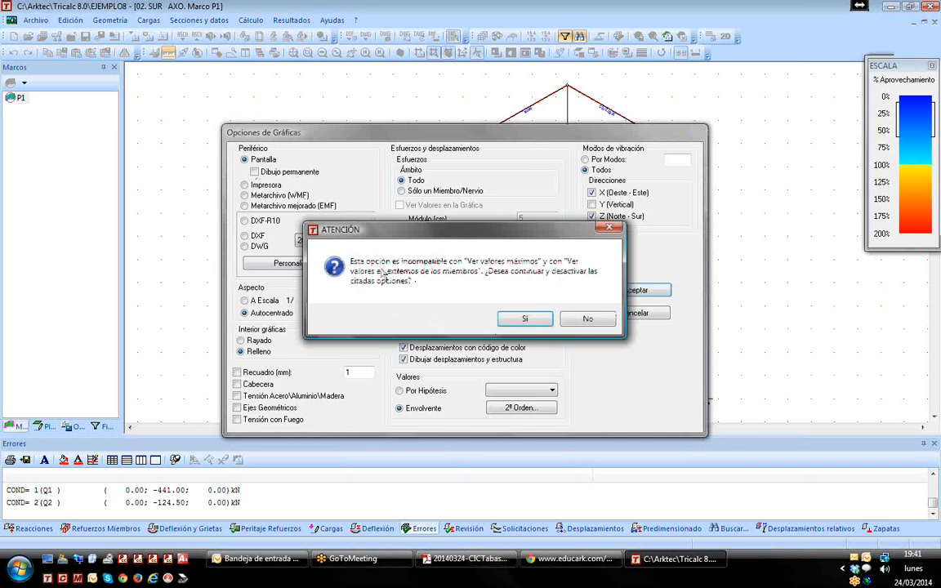
pyautogui.click(531, 316)
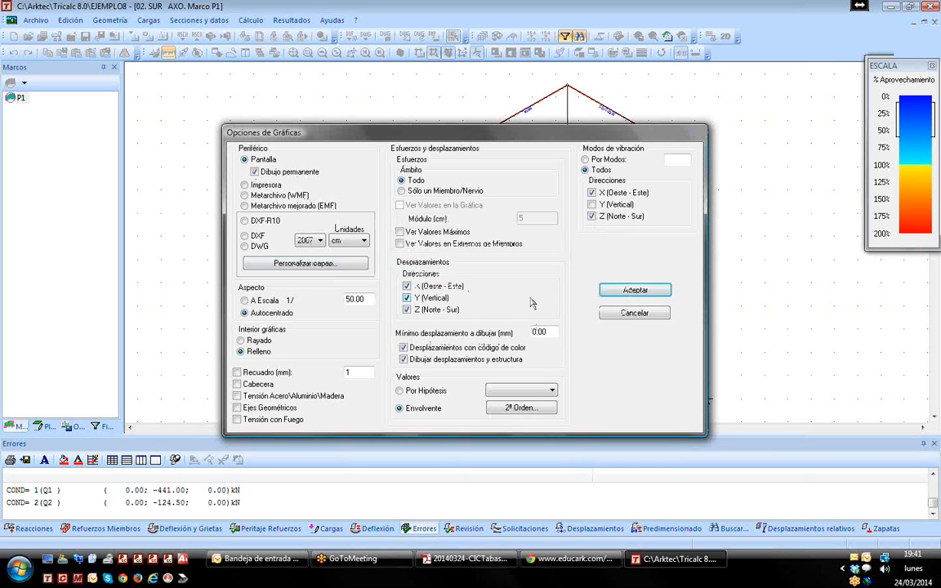
pyautogui.click(633, 291)
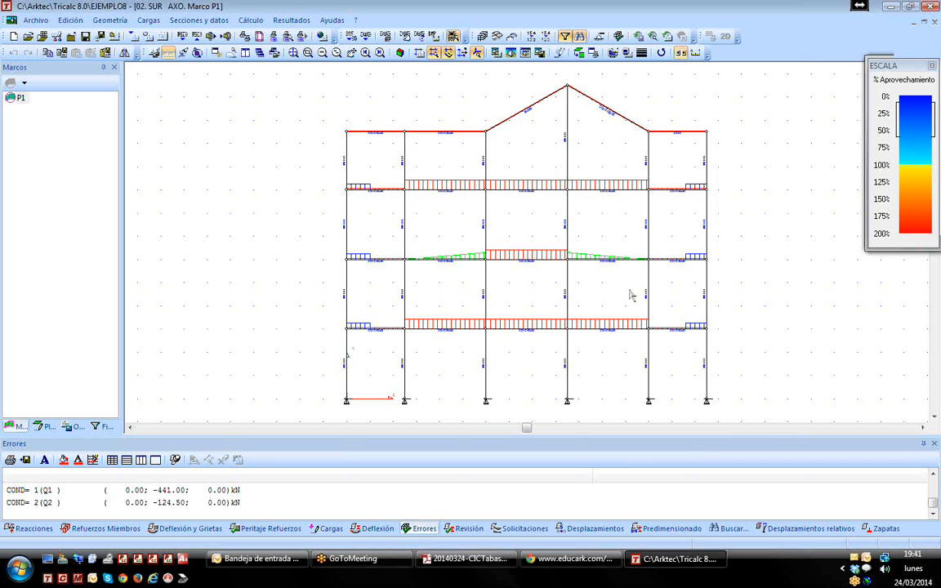
# Step: Check the bending-moment instructions in the browser manual, then draw the Flexionantes Z diagram in Tricalc with factored ELU conditions
pyautogui.click(568, 559)
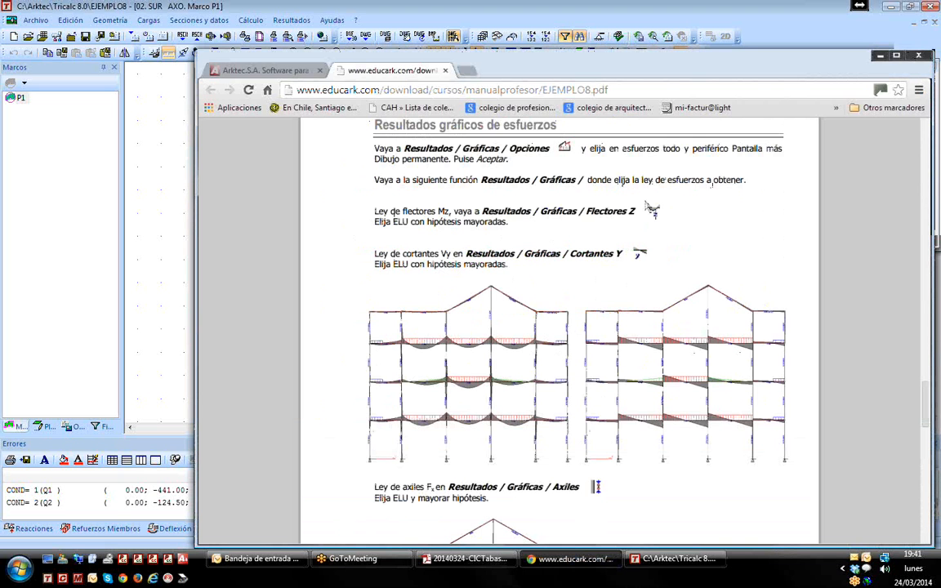
pyautogui.doubleClick(615, 211)
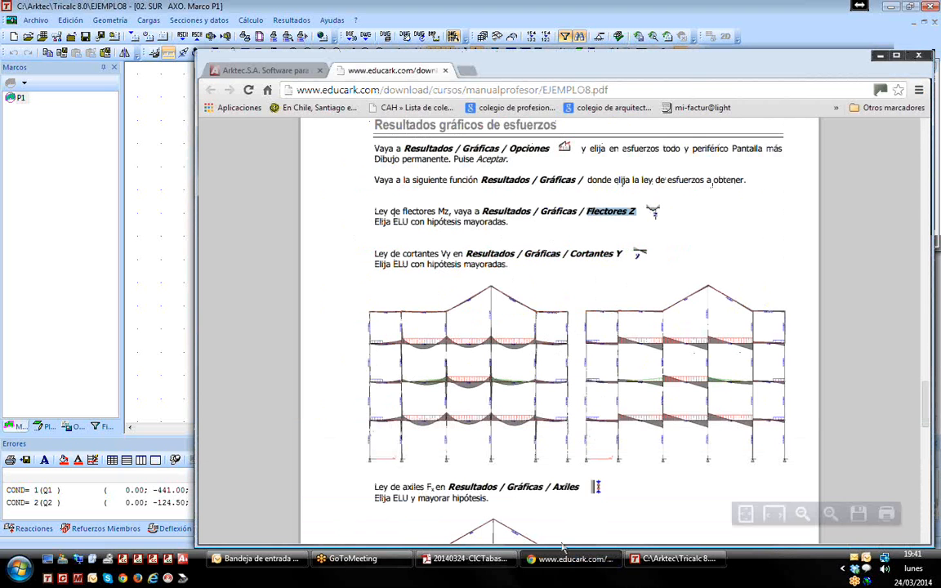
pyautogui.click(663, 559)
pyautogui.click(291, 19)
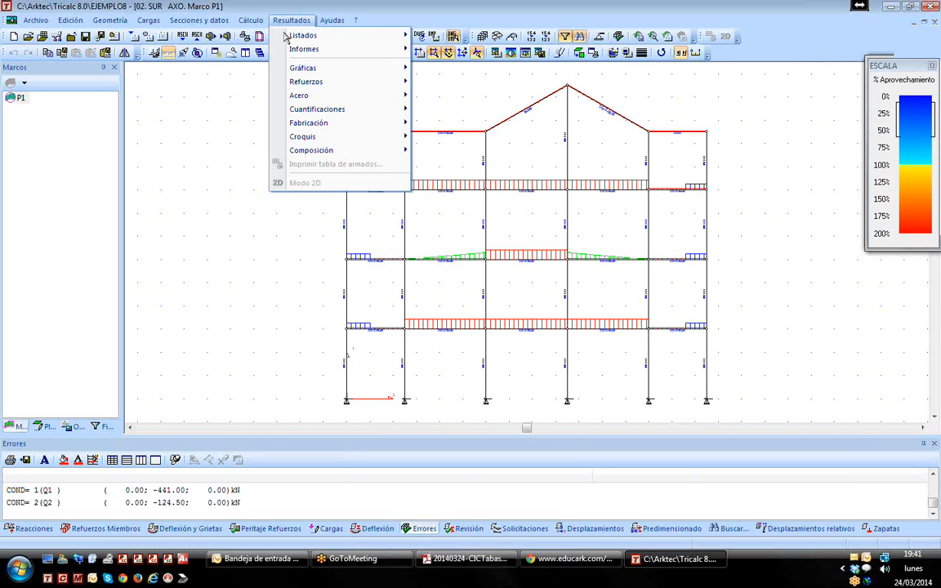
pyautogui.moveTo(302, 68)
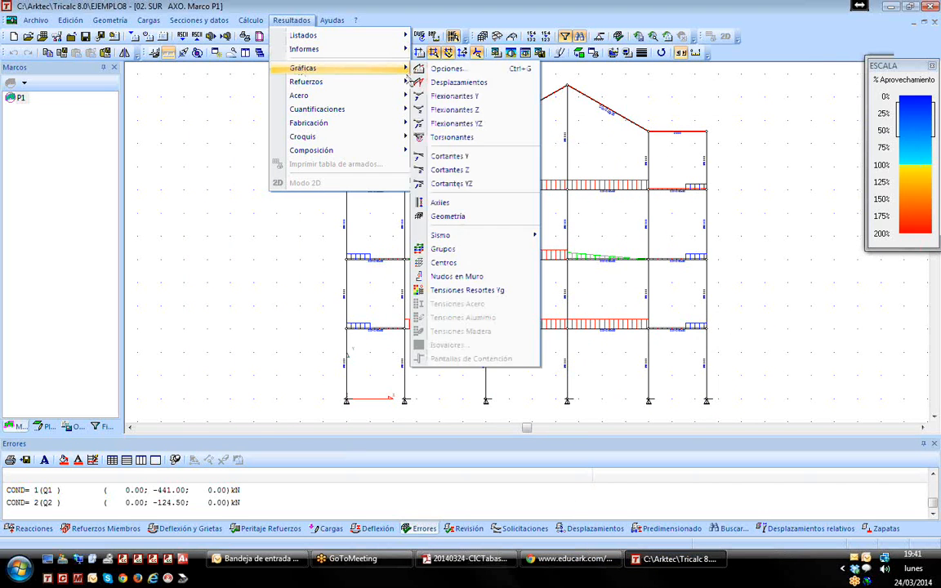
pyautogui.click(490, 111)
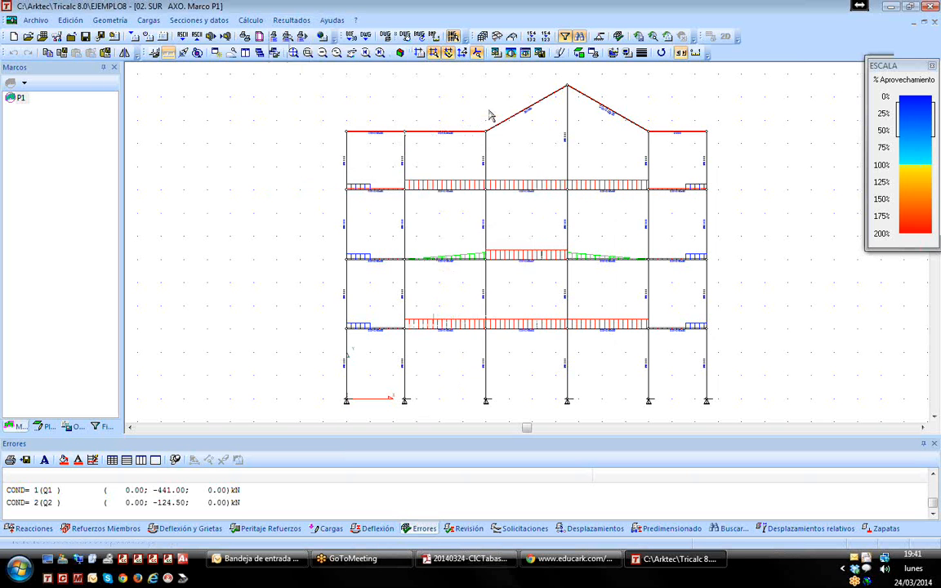
pyautogui.click(372, 317)
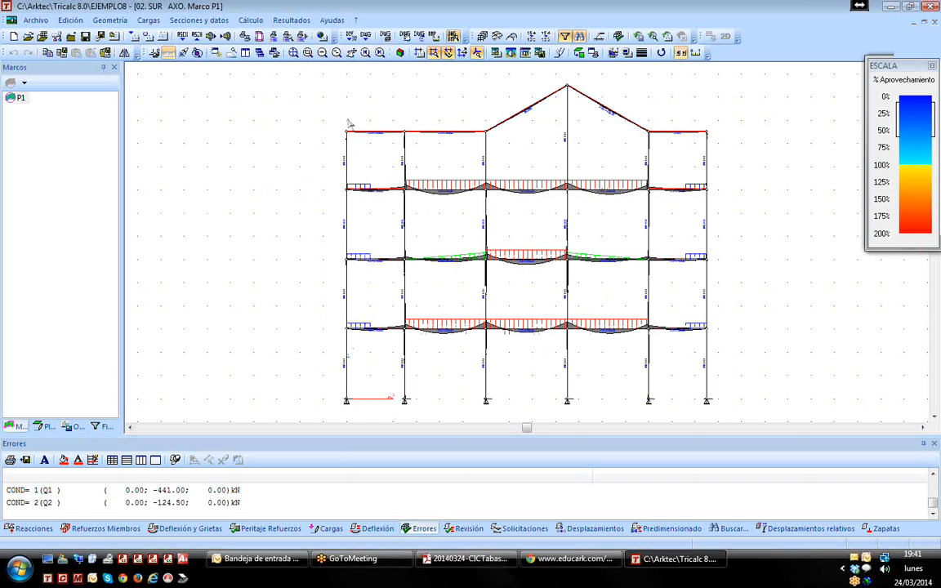
# Step: Set the graphics scale for moments X,Y,Z to 2 cm/kNm to enlarge the bending-moment diagrams
pyautogui.click(333, 21)
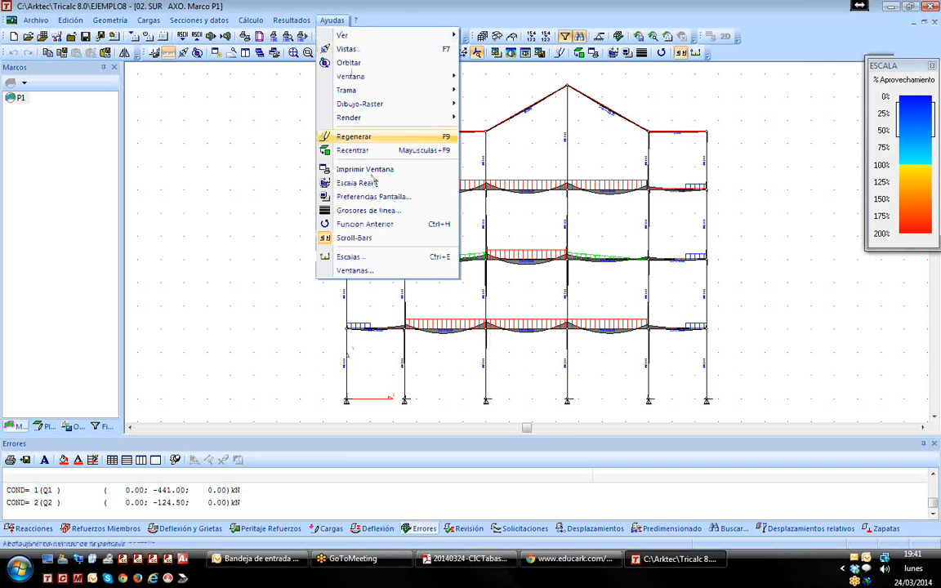
pyautogui.click(380, 238)
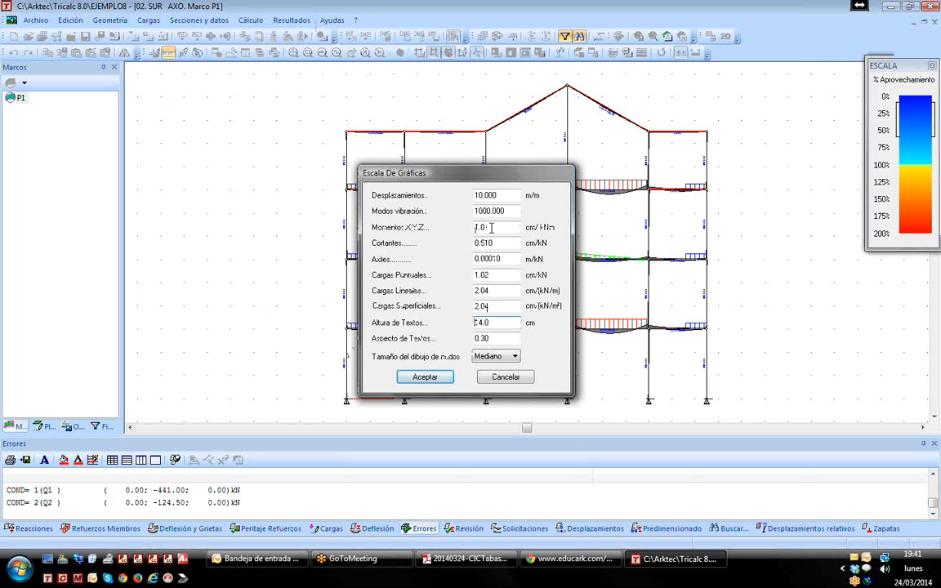
pyautogui.doubleClick(485, 227)
pyautogui.write('2')
pyautogui.click(437, 376)
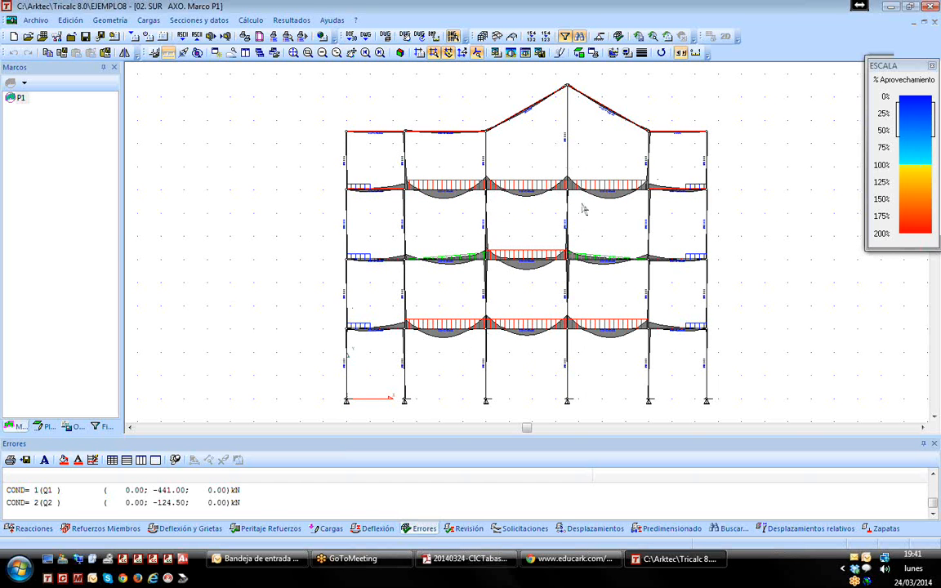
# Step: Check the shear instructions in the manual, then draw the Cortantes Y diagram in Tricalc for the ultimate limit state with Mayorar Condición
pyautogui.click(572, 560)
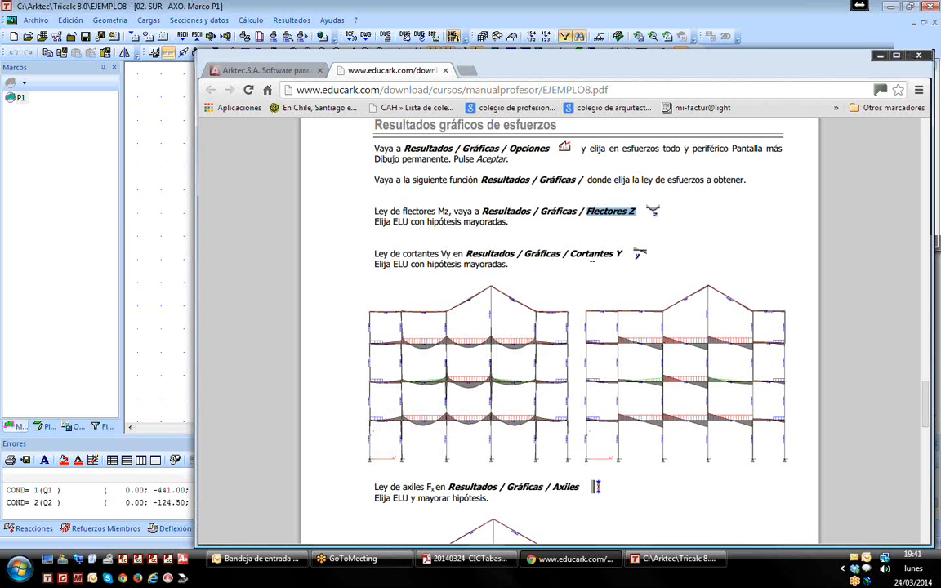
pyautogui.click(663, 560)
pyautogui.click(292, 20)
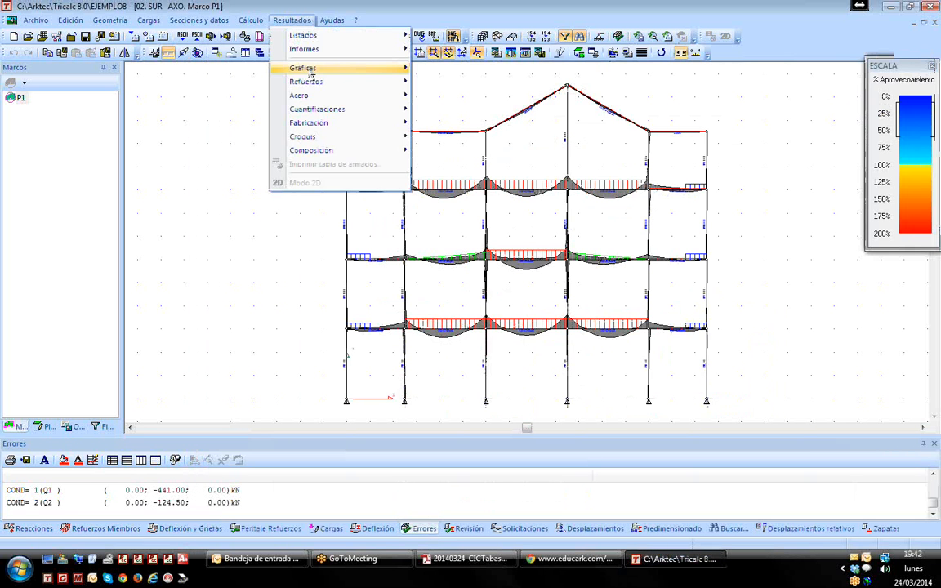
pyautogui.moveTo(331, 69)
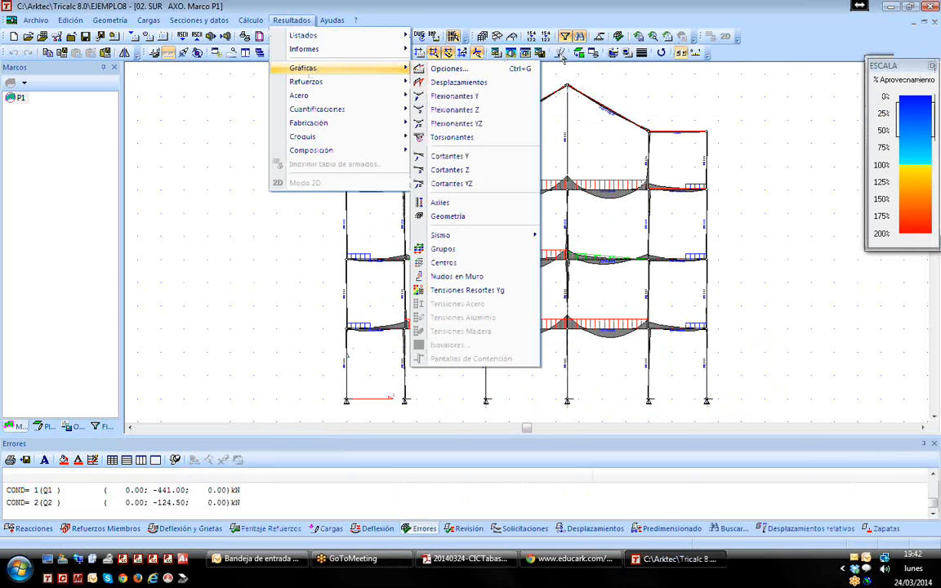
pyautogui.click(512, 53)
pyautogui.click(292, 19)
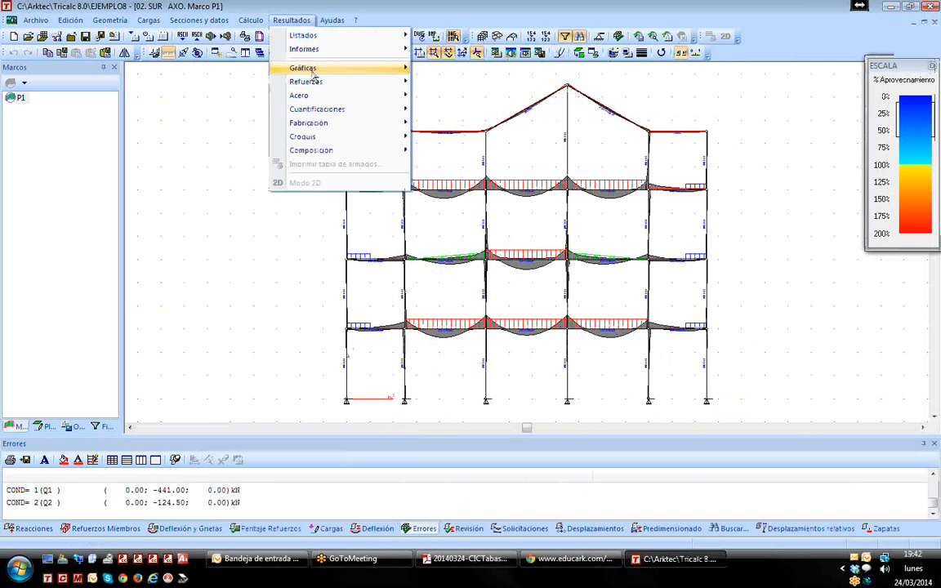
pyautogui.moveTo(375, 69)
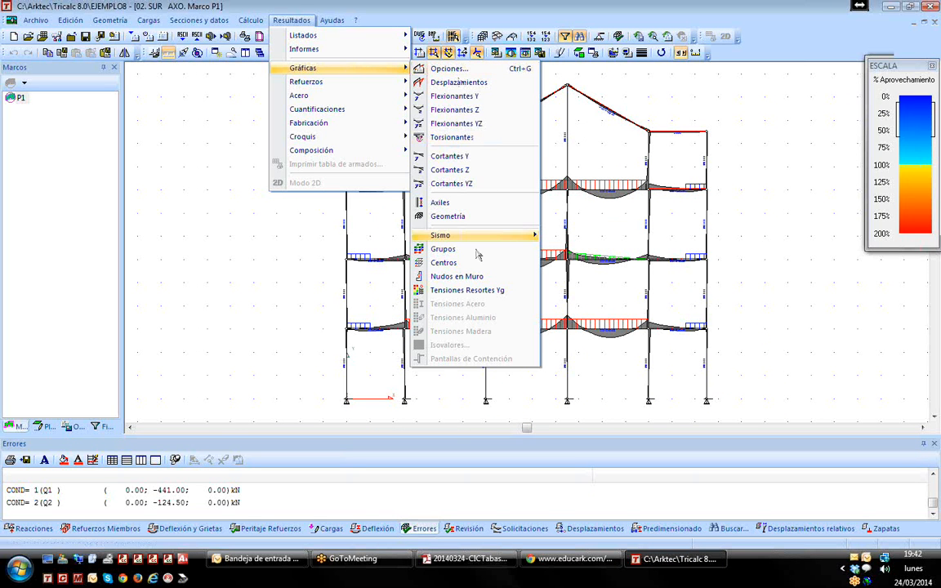
pyautogui.click(472, 161)
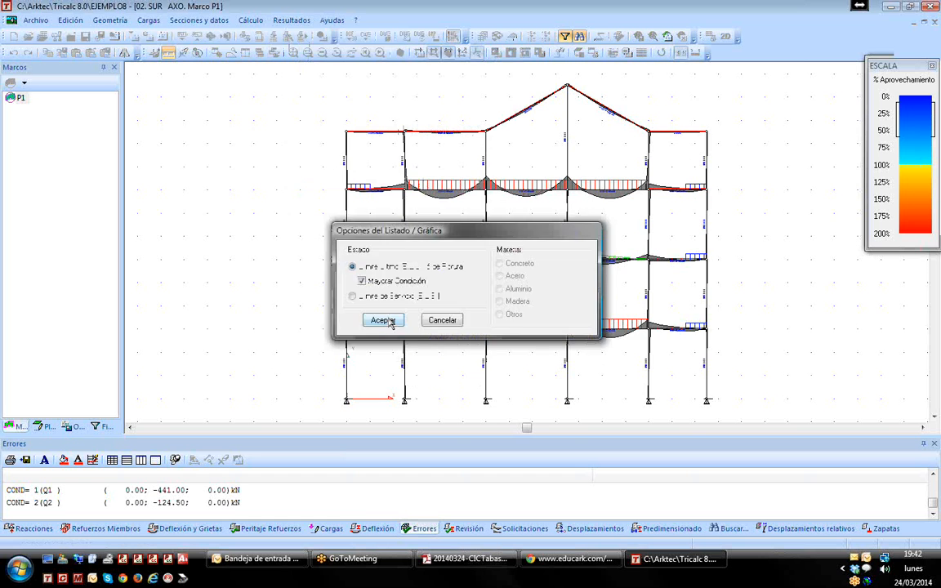
pyautogui.click(359, 321)
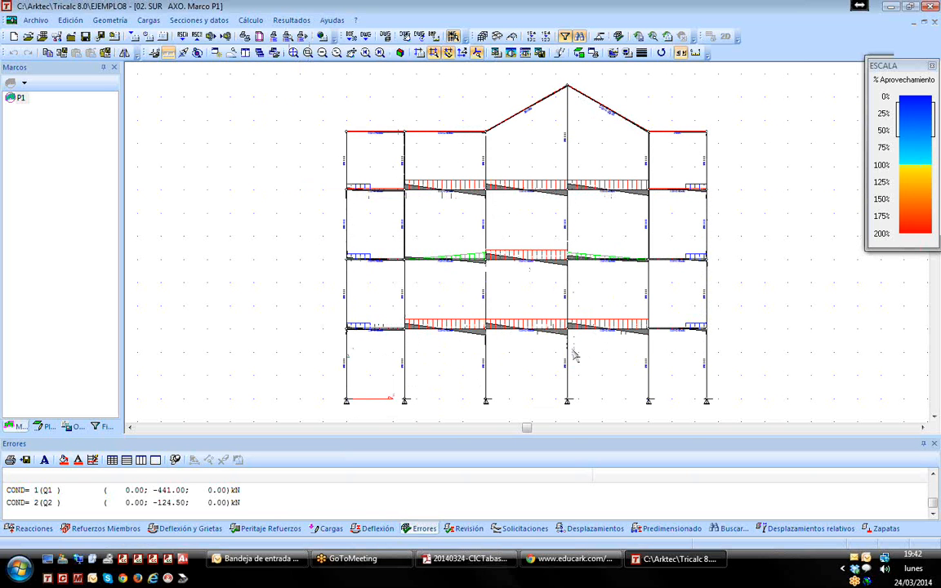
# Step: Find the axial-force instructions in the manual, then draw the Axiles diagram of the frame in Tricalc with factored ELU conditions
pyautogui.click(576, 559)
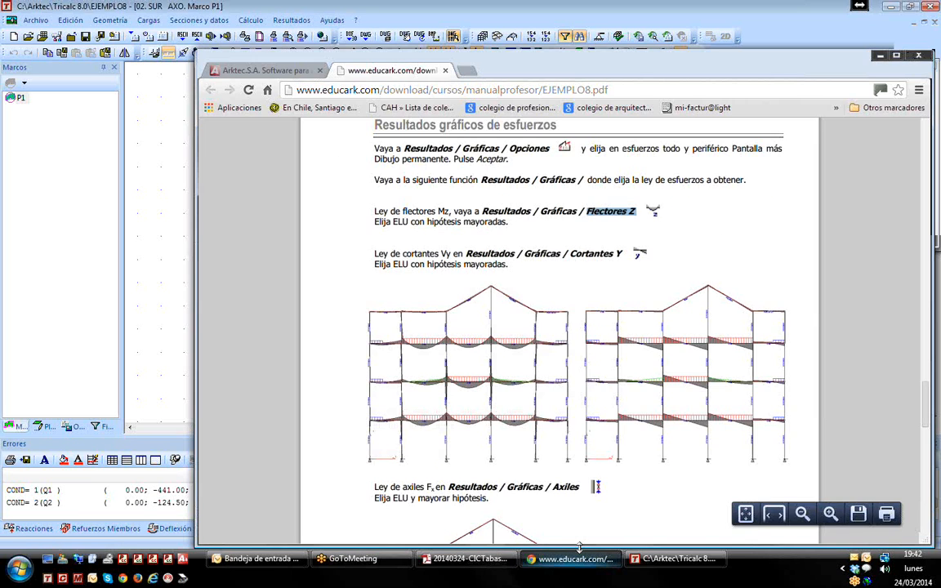
pyautogui.scroll(-2, 688, 374)
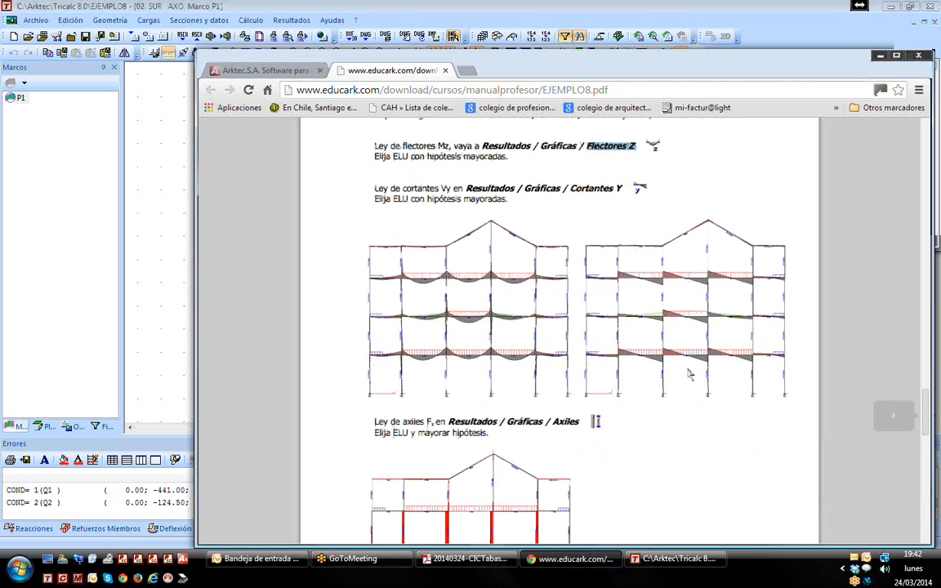
pyautogui.scroll(-4, 689, 373)
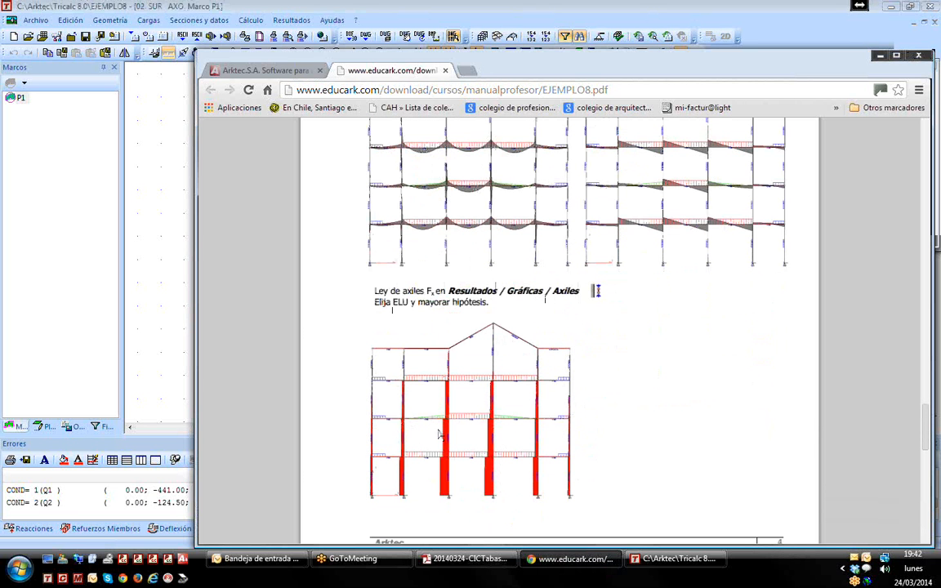
pyautogui.click(160, 354)
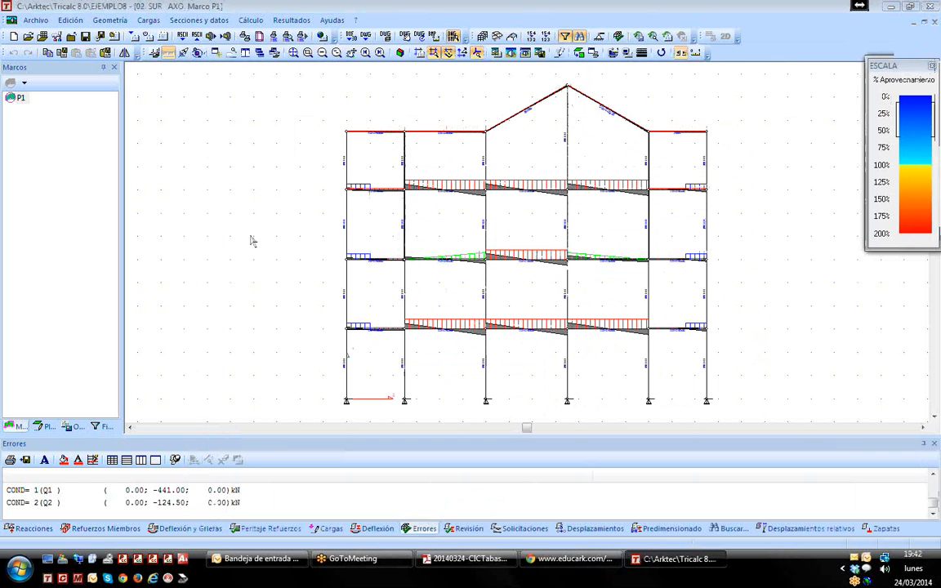
pyautogui.click(291, 19)
pyautogui.click(302, 68)
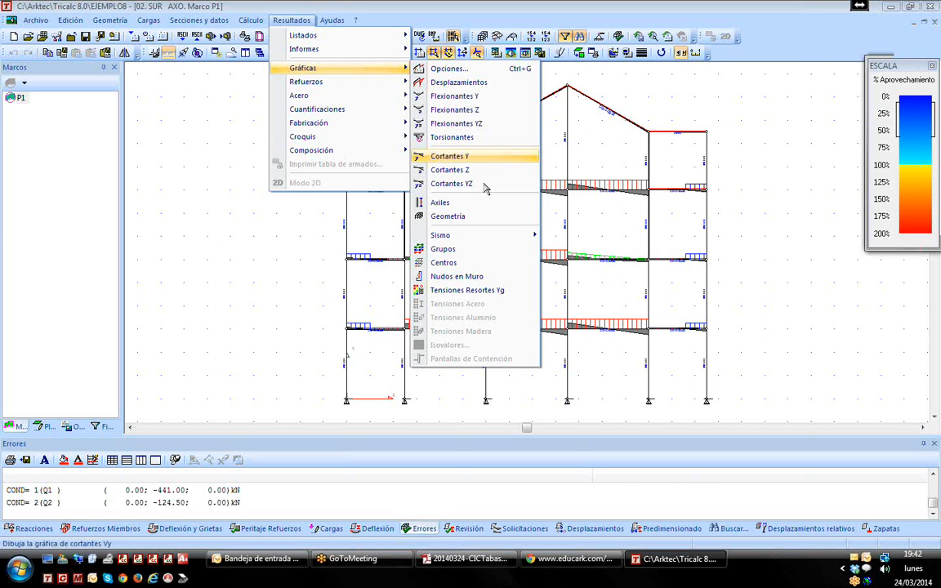
pyautogui.click(482, 202)
pyautogui.click(383, 320)
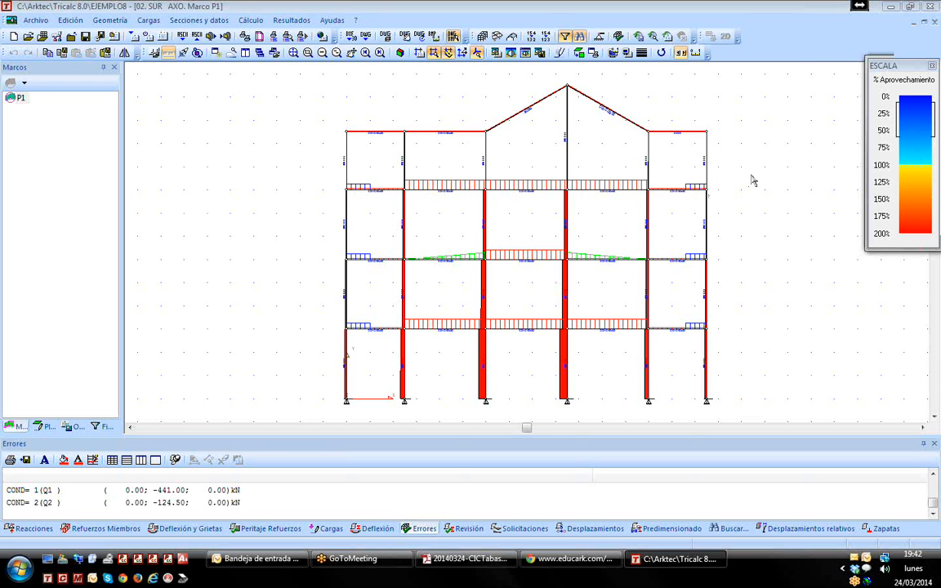
# Step: Read the manual's Listado de esfuerzos section, then set Tricalc's listing options to Resumido format on Pantalla
pyautogui.click(572, 560)
pyautogui.scroll(-3, 534, 298)
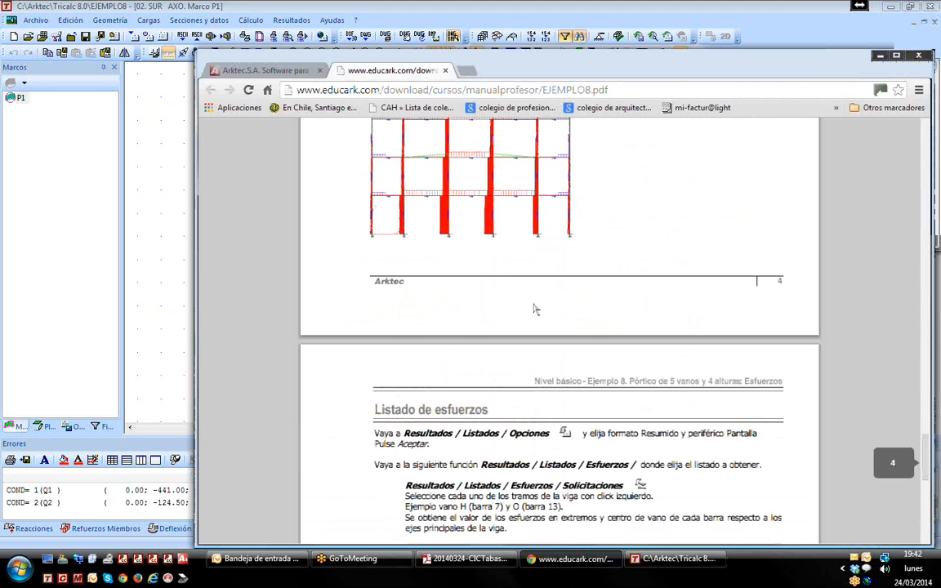
pyautogui.scroll(-2, 535, 308)
pyautogui.moveTo(609, 238); pyautogui.dragTo(663, 237)
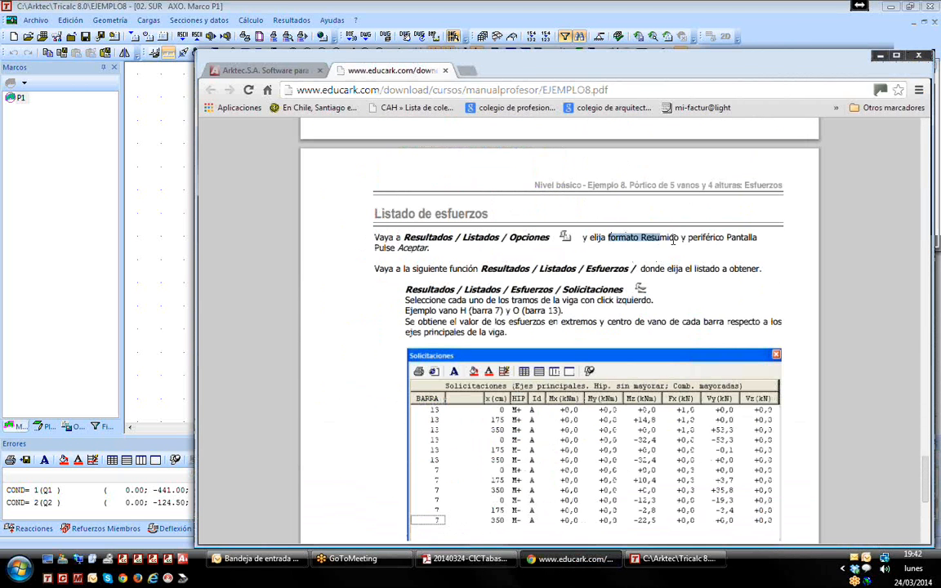
pyautogui.click(658, 224)
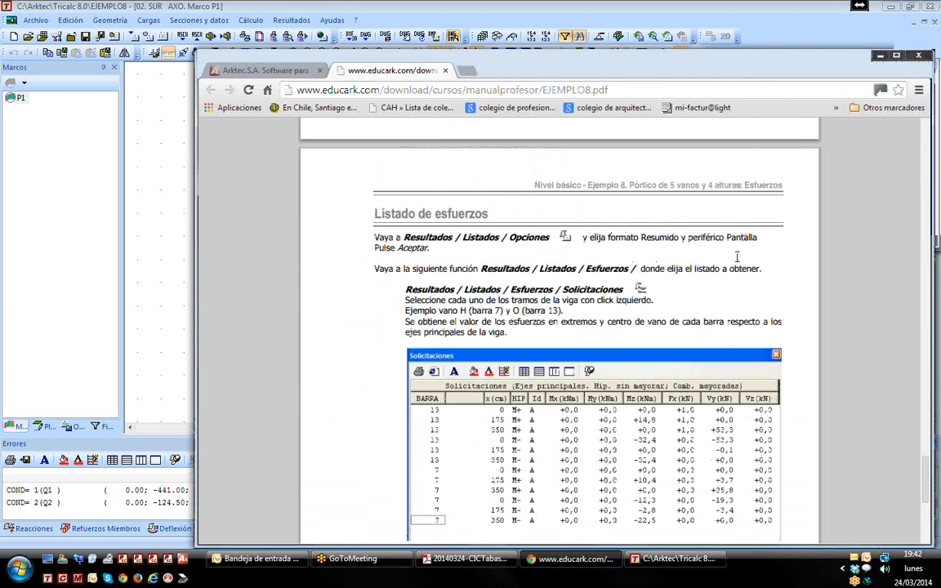
pyautogui.click(663, 559)
pyautogui.click(292, 20)
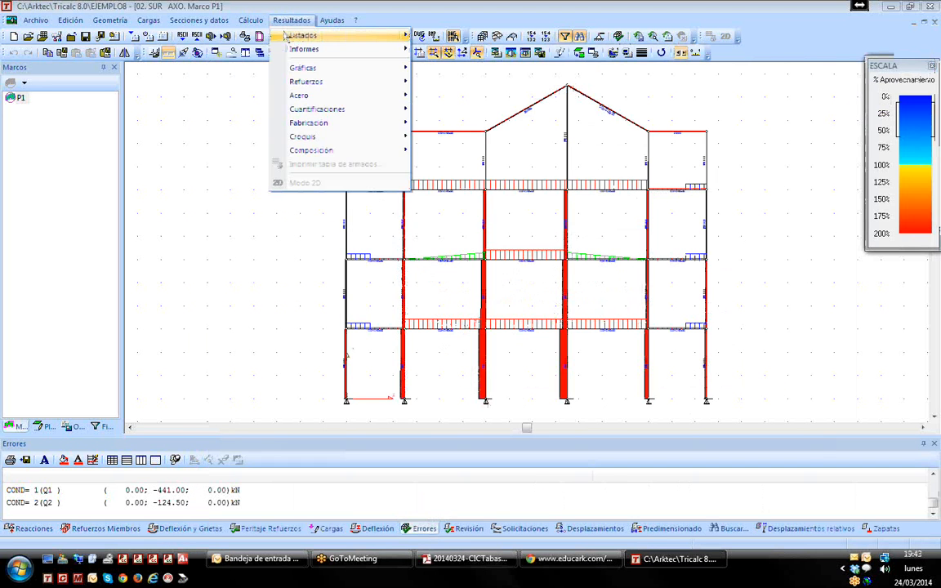
pyautogui.moveTo(304, 36)
pyautogui.click(513, 155)
pyautogui.click(538, 207)
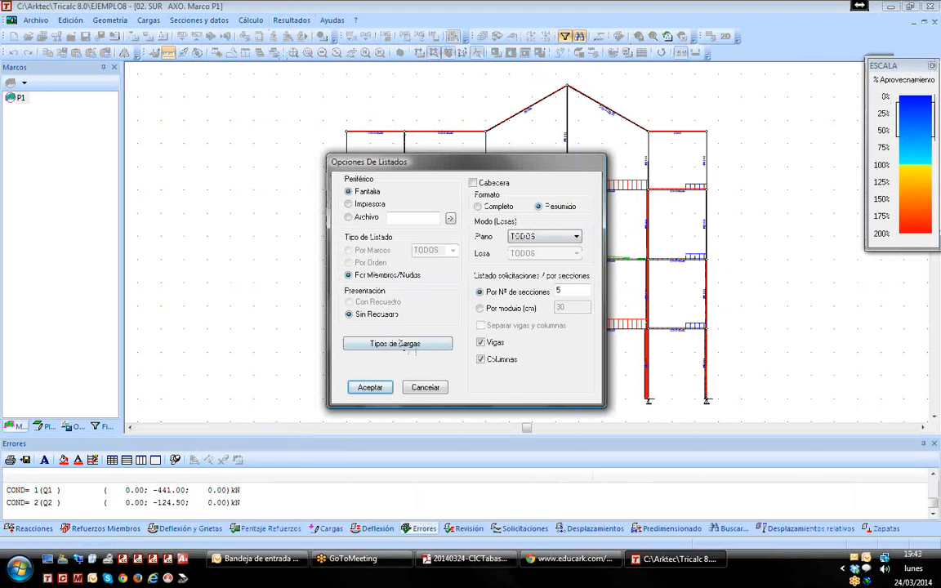
pyautogui.click(370, 387)
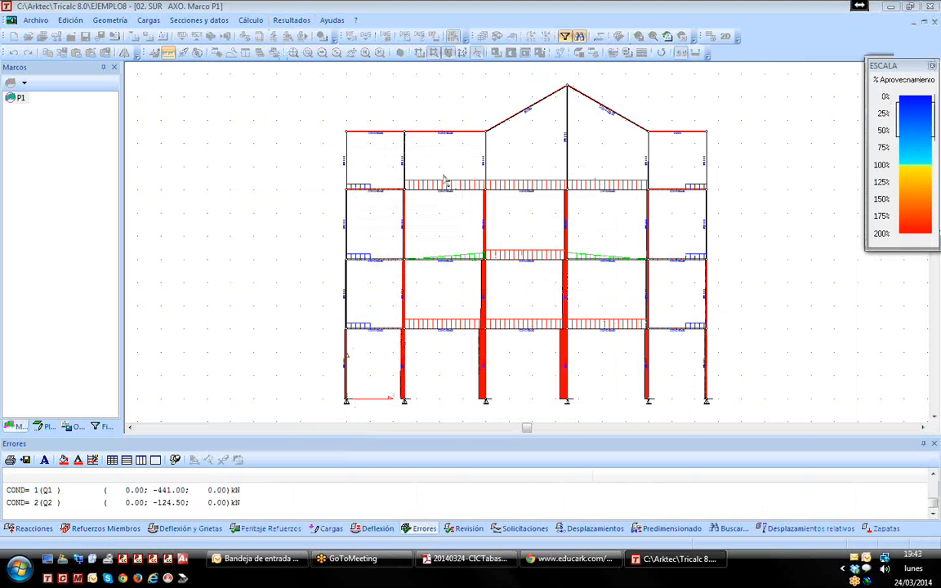
# Step: Generate the Solicitaciones listing for member 7 of the frame and enlarge the listing area to show more rows
pyautogui.click(292, 19)
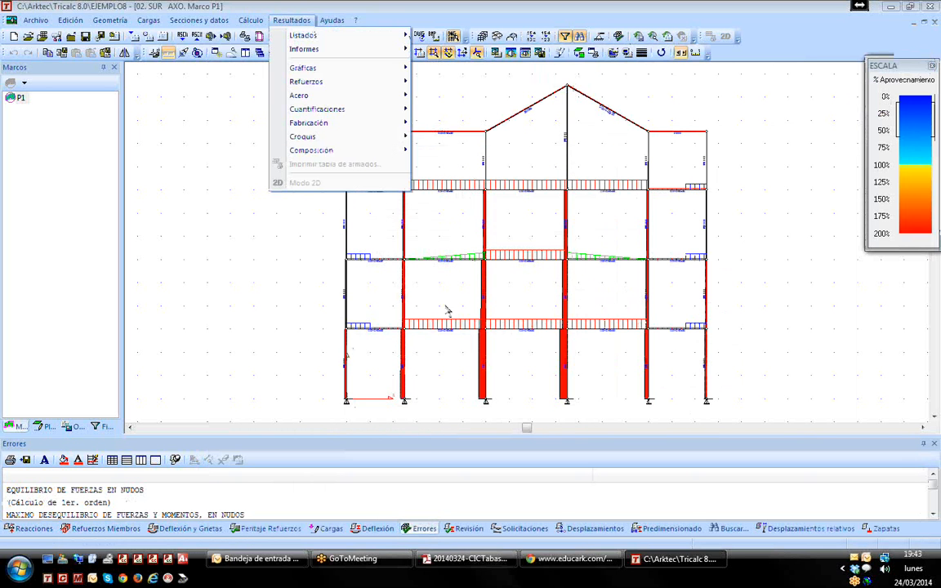
pyautogui.moveTo(384, 35)
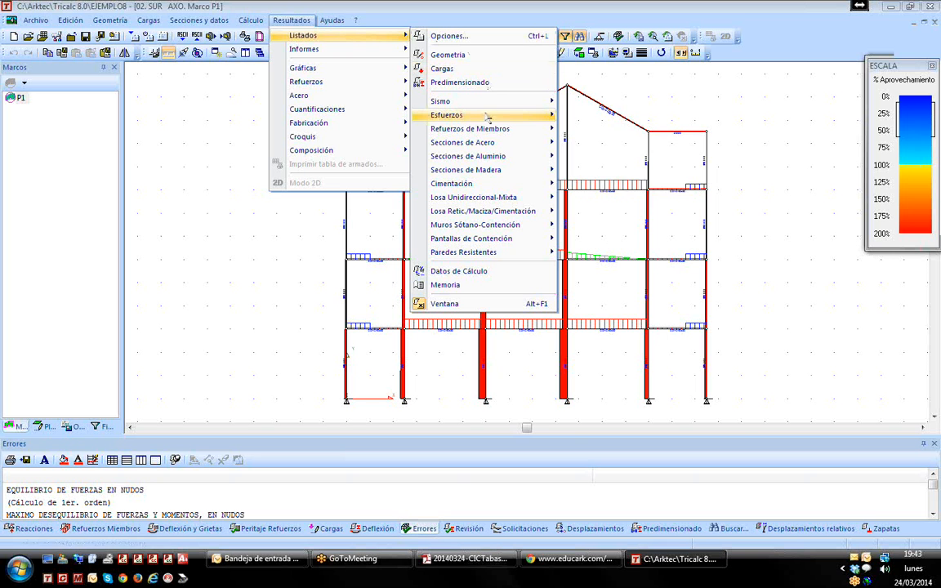
pyautogui.moveTo(488, 117)
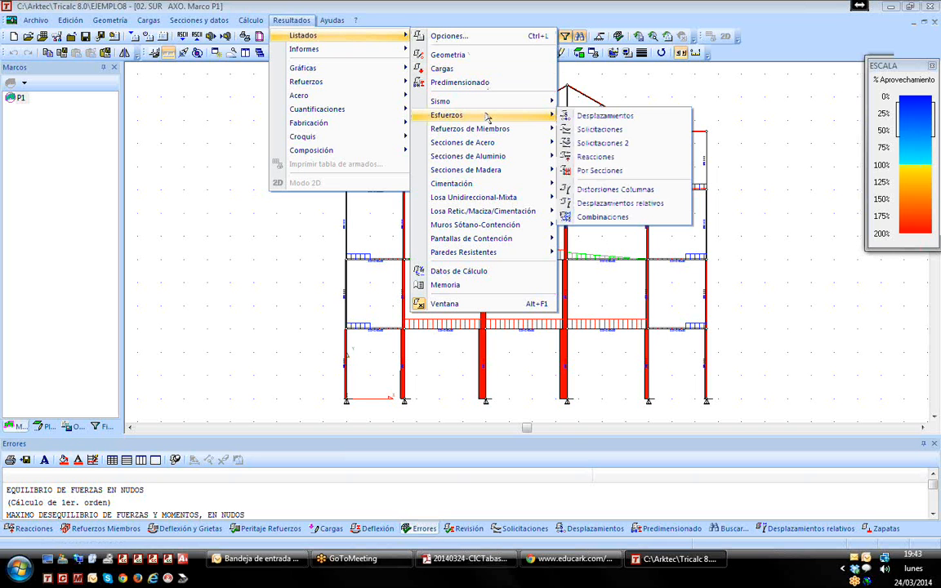
pyautogui.click(600, 131)
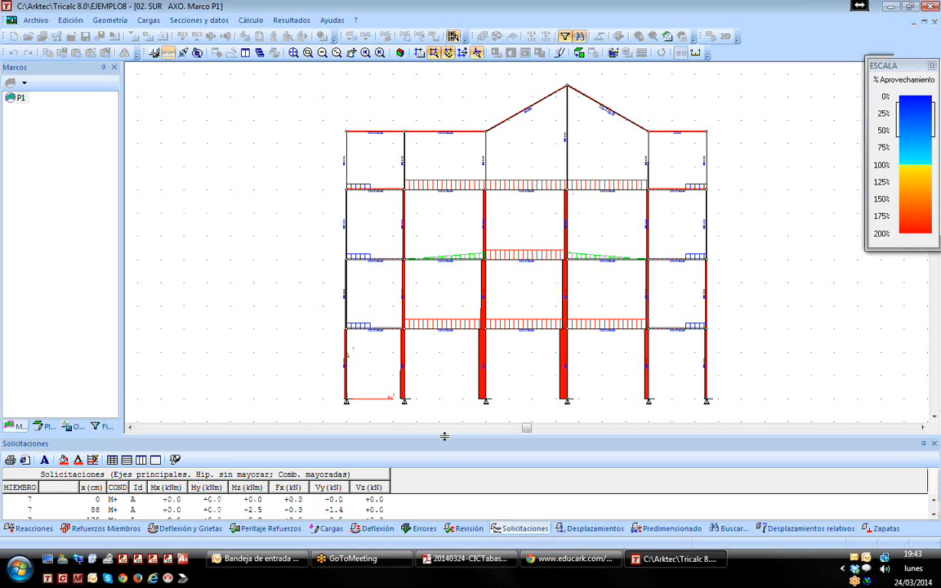
pyautogui.moveTo(445, 436); pyautogui.dragTo(447, 382)
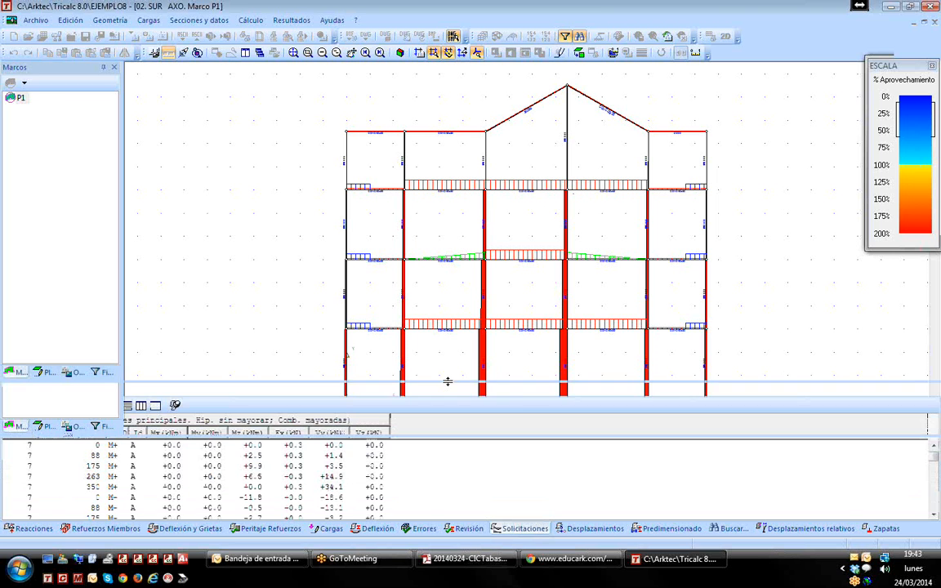
# Step: Read the manual's Solicitaciones instructions and sample table for member 7 and member 13
pyautogui.click(574, 560)
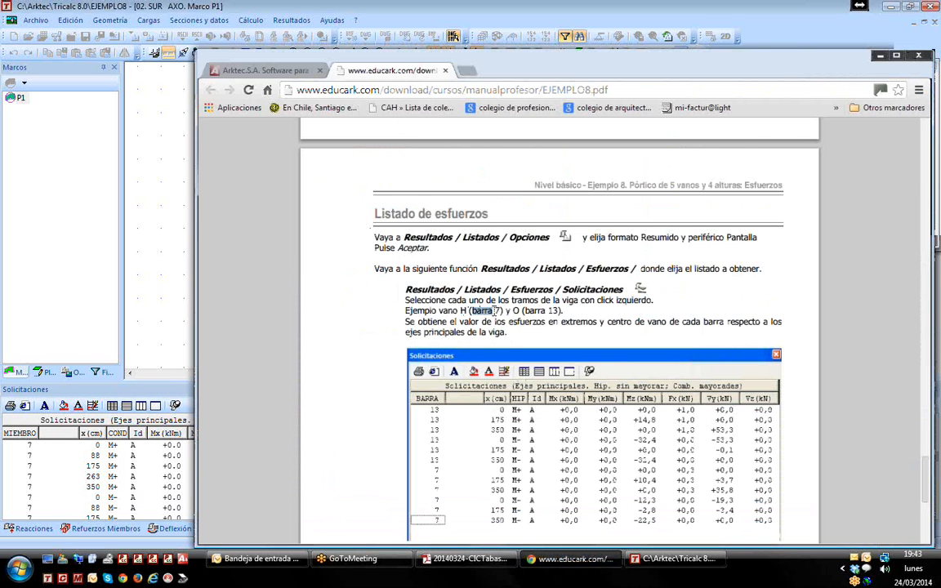
pyautogui.doubleClick(515, 311)
pyautogui.scroll(-2, 529, 427)
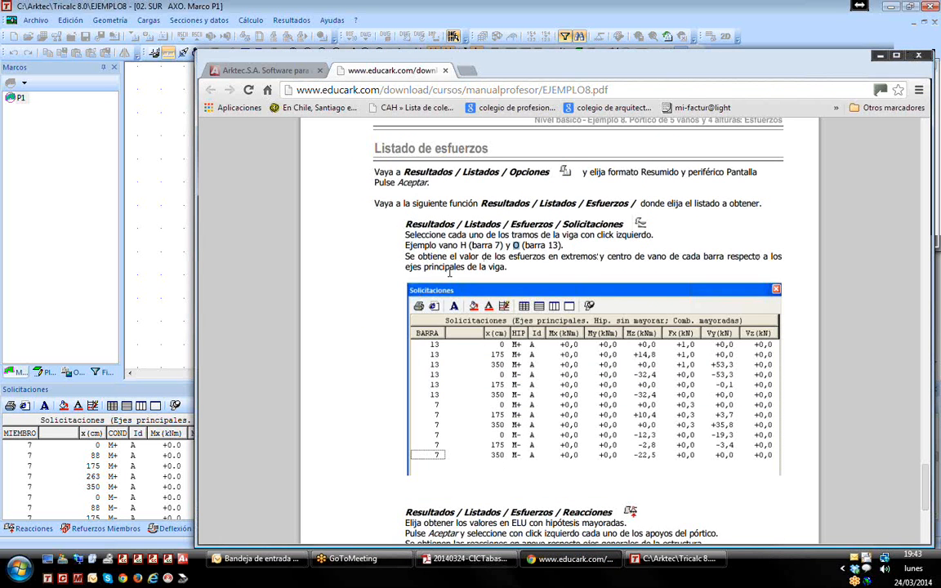
# Step: Return to Tricalc and examine the Mz and Vy values along member 7 in the Solicitaciones listing
pyautogui.click(426, 6)
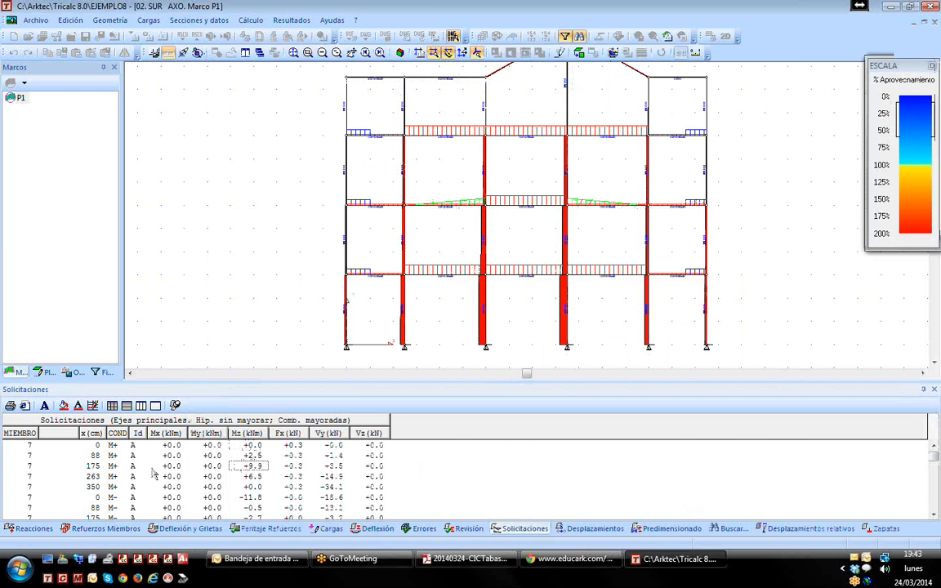
pyautogui.click(23, 487)
pyautogui.click(89, 465)
pyautogui.click(92, 487)
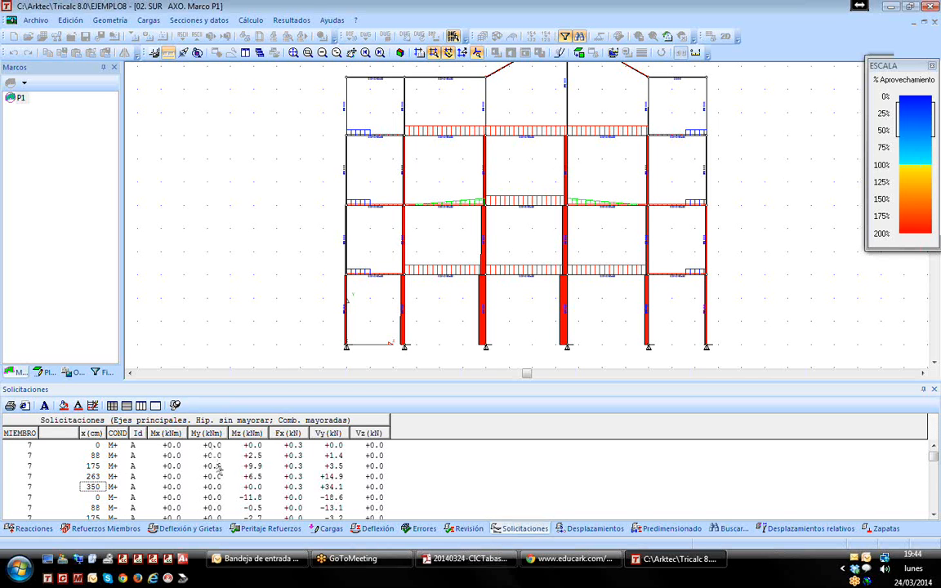
pyautogui.click(252, 497)
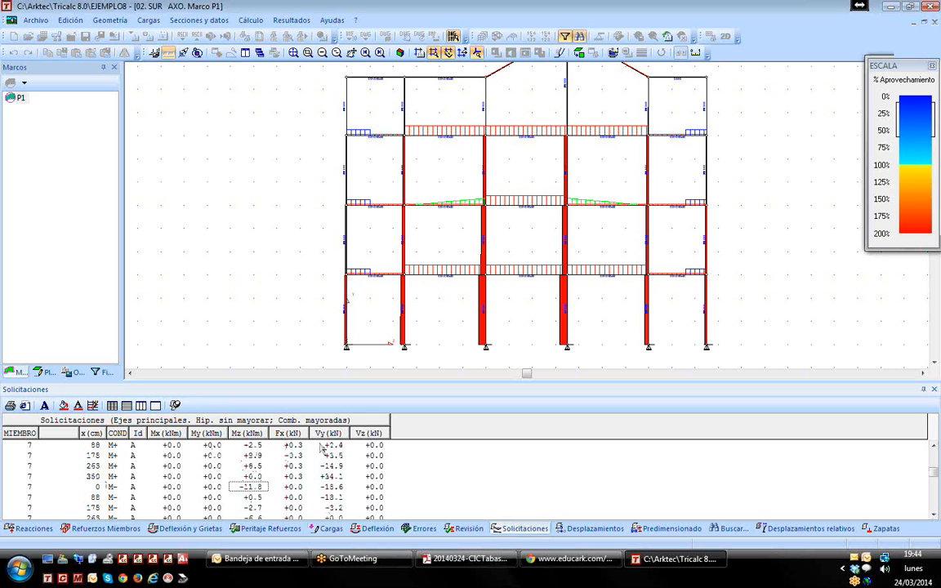
pyautogui.click(329, 477)
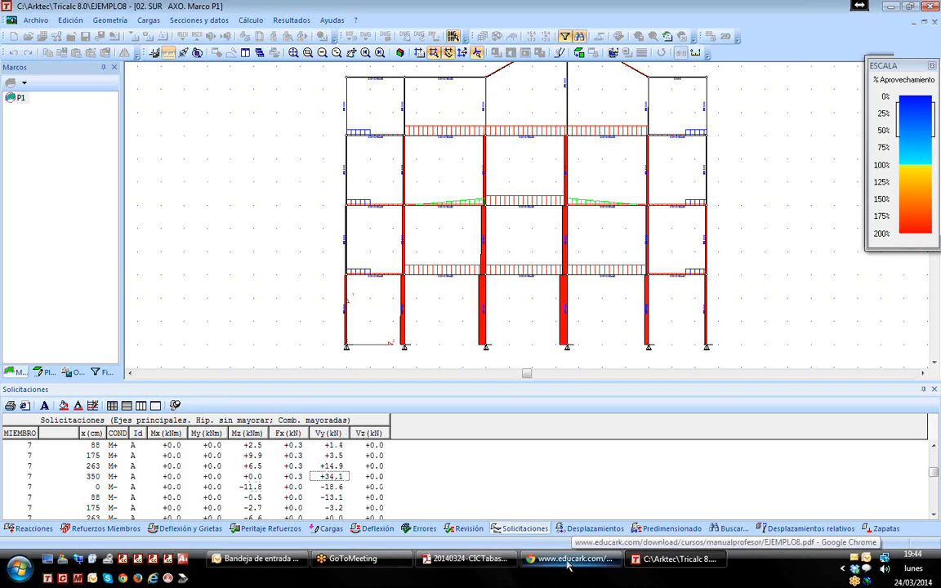
# Step: Generate the Solicitaciones listing for member 13 and check its negative Mz and Vy values at x = 0
pyautogui.click(525, 133)
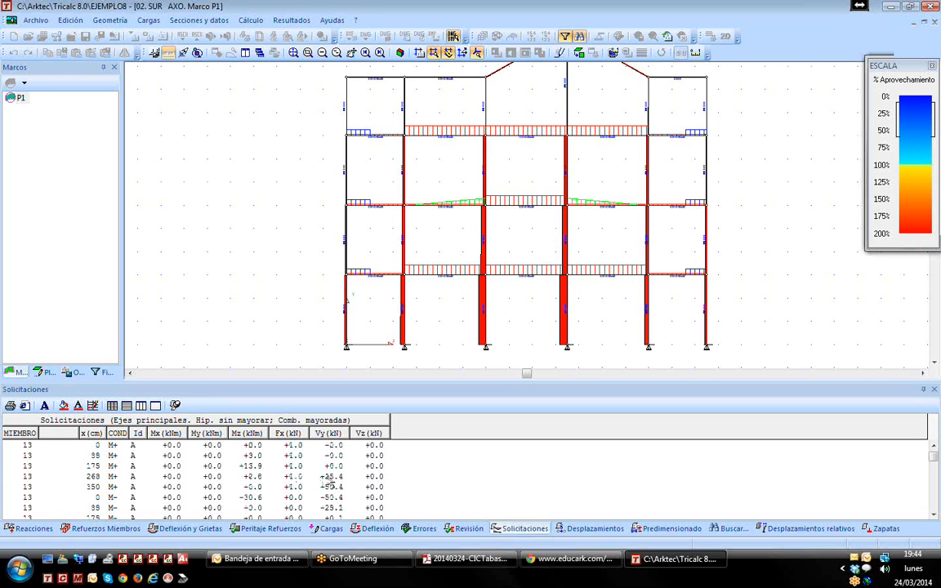
pyautogui.click(330, 497)
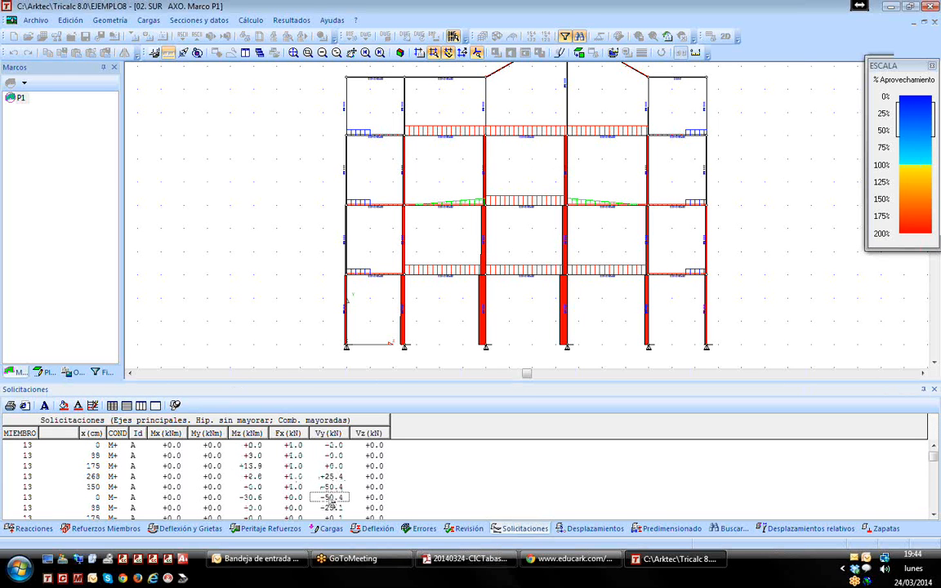
pyautogui.click(249, 498)
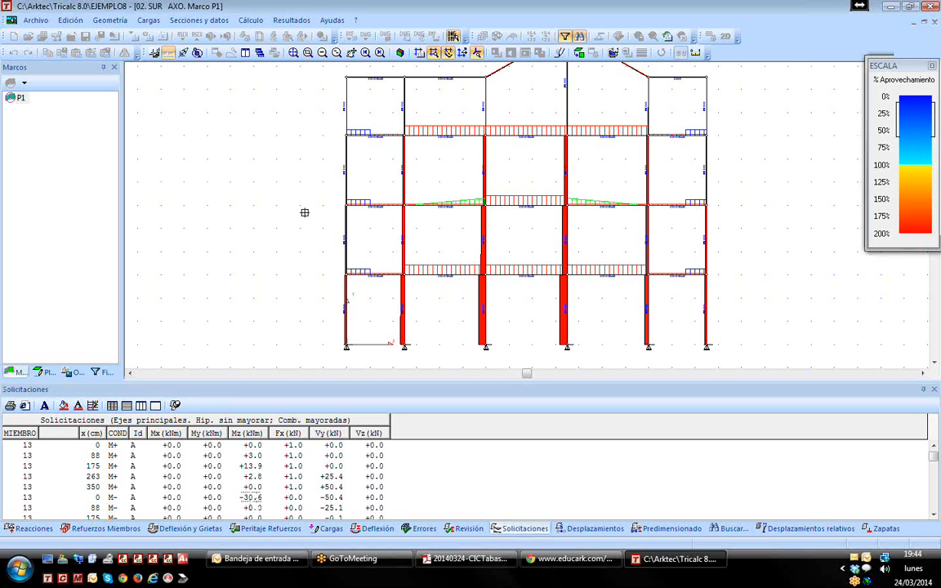
pyautogui.click(311, 118)
# Step: Draw the bending-moment (Flexionantes) diagram of the frame for the ultimate limit state with Mayorar Condición
pyautogui.click(292, 20)
pyautogui.moveTo(342, 70)
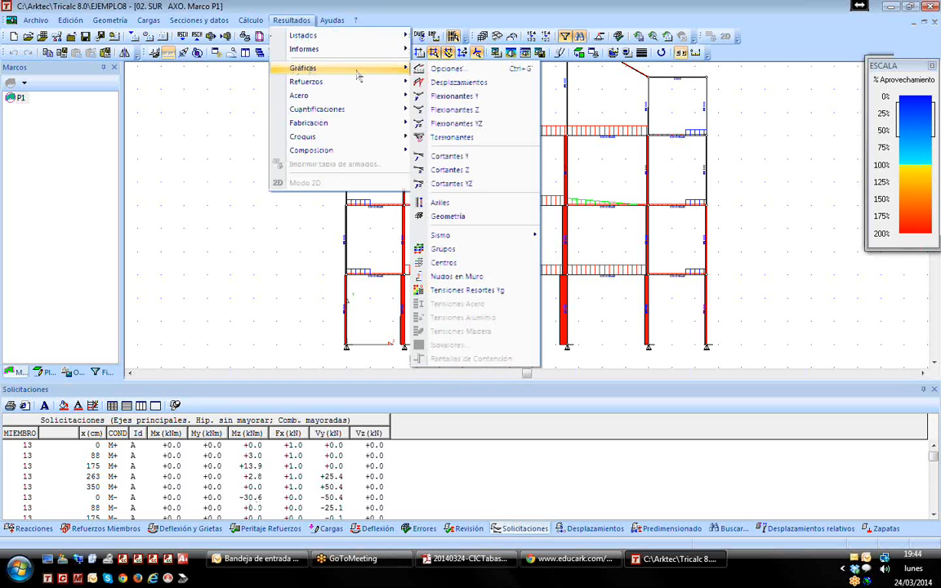
pyautogui.click(454, 98)
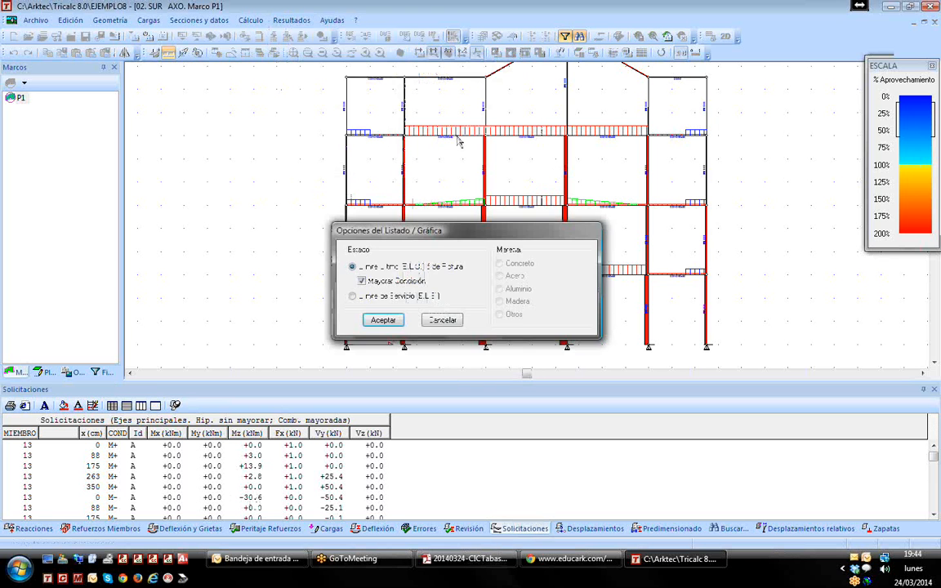
pyautogui.click(384, 320)
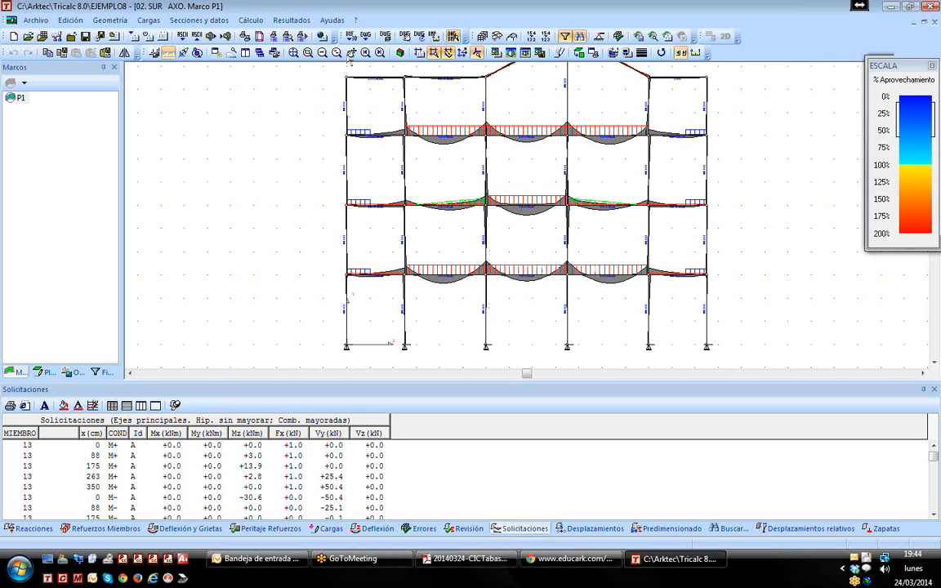
# Step: Generate the factored E.L.U. Reacciones listing for all the supports at the base of the frame
pyautogui.click(291, 20)
pyautogui.moveTo(343, 35)
pyautogui.moveTo(498, 115)
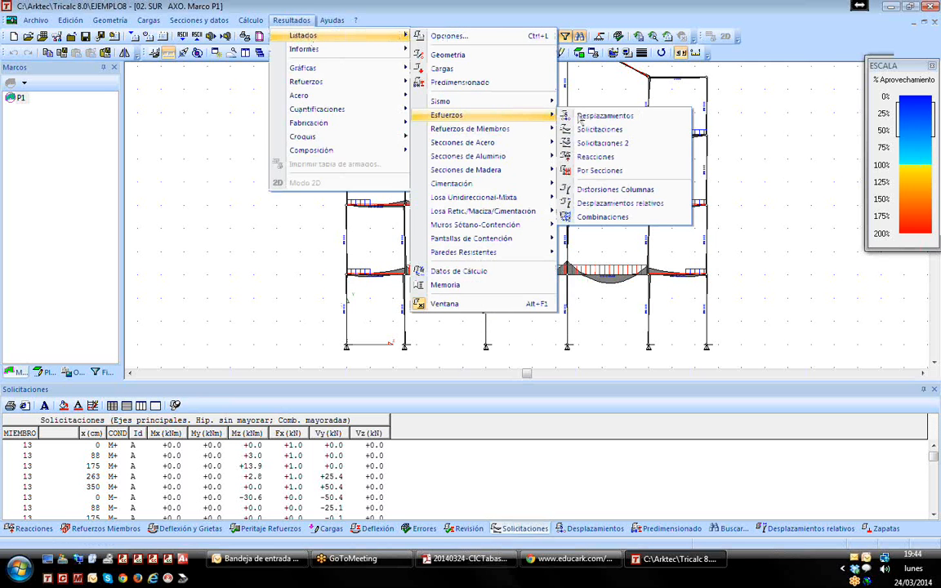
pyautogui.click(603, 157)
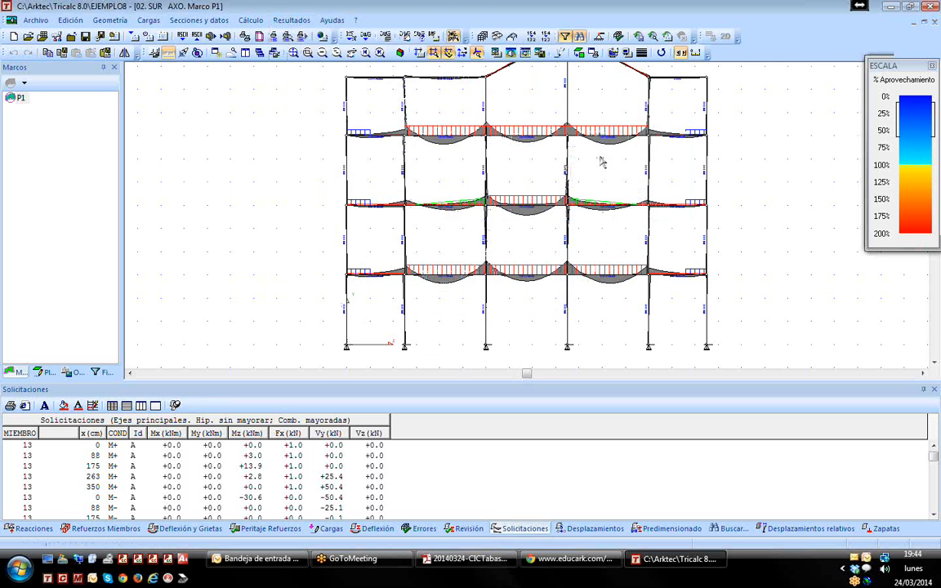
pyautogui.click(413, 337)
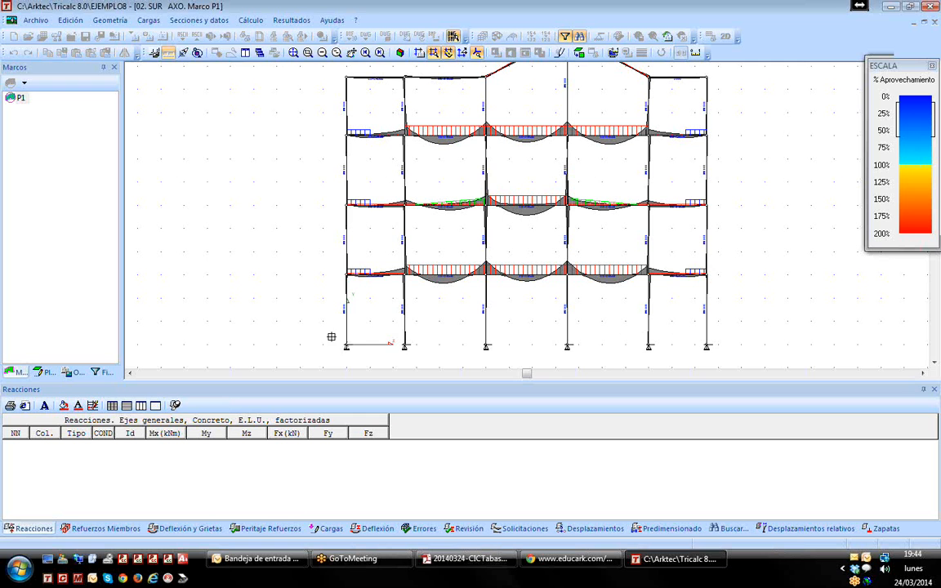
pyautogui.moveTo(329, 331); pyautogui.dragTo(725, 351)
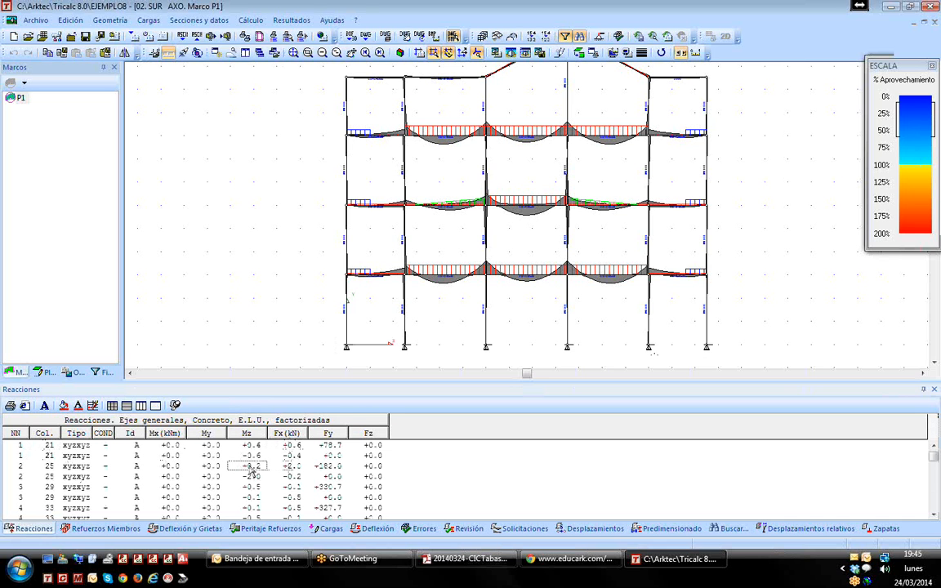
# Step: Examine the vertical Fy reactions of the supports in the Reacciones listing
pyautogui.click(333, 469)
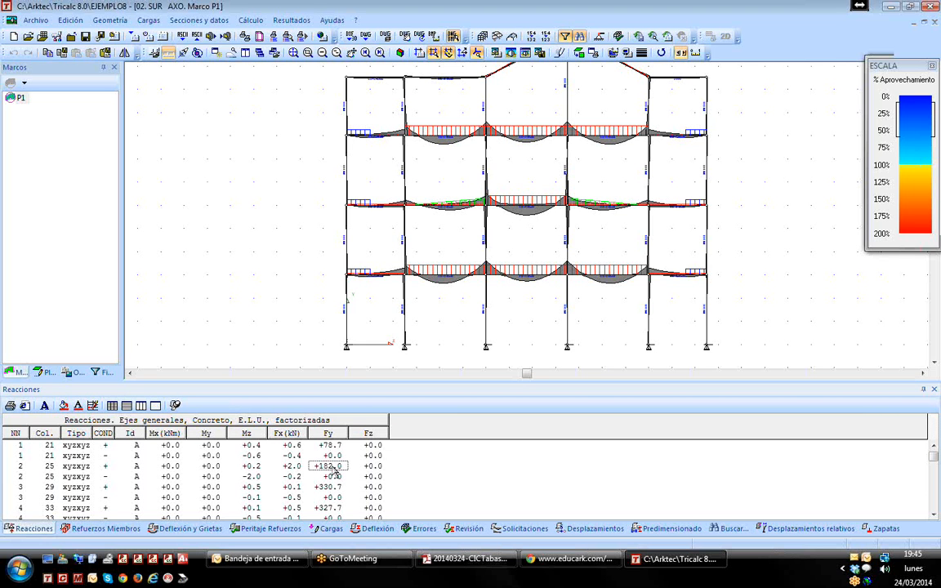
pyautogui.scroll(-1, 333, 472)
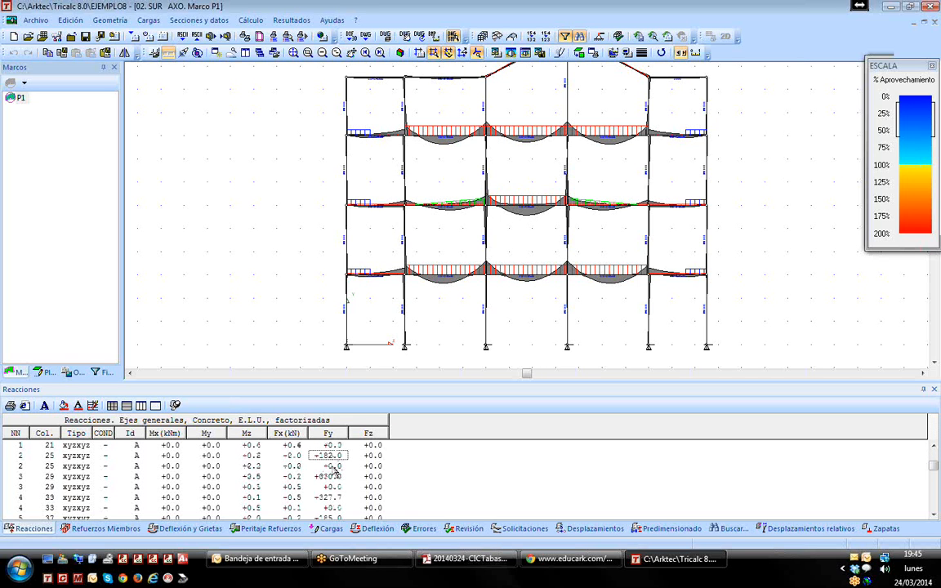
pyautogui.scroll(-1, 333, 472)
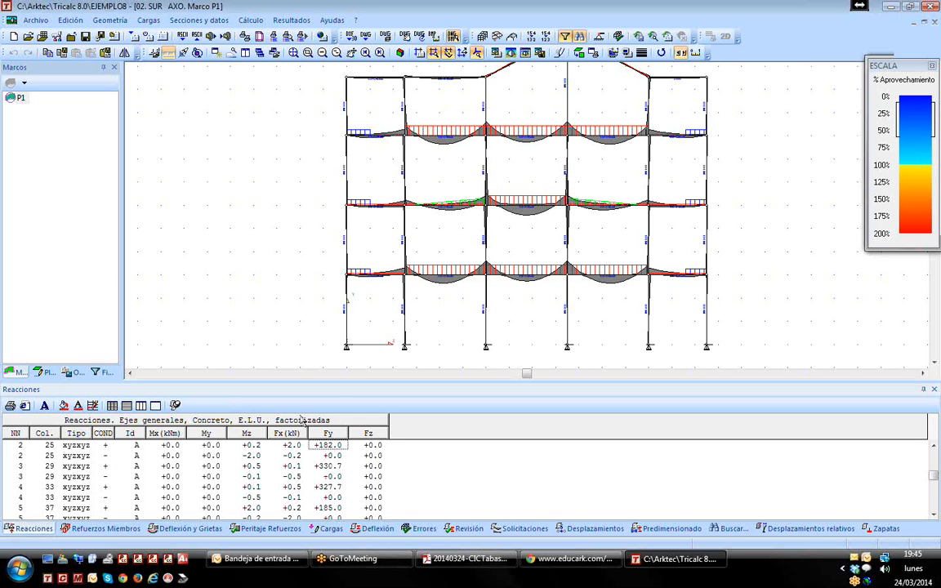
pyautogui.click(931, 67)
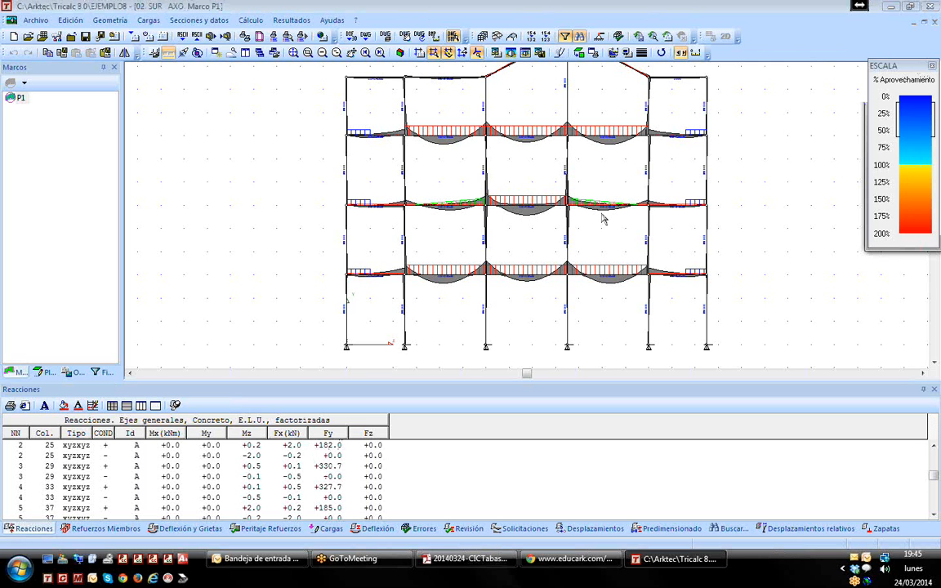
# Step: Check the Reacciones section of the manual in the browser, then close it and open the Ejemplo 9 PDF
pyautogui.click(543, 560)
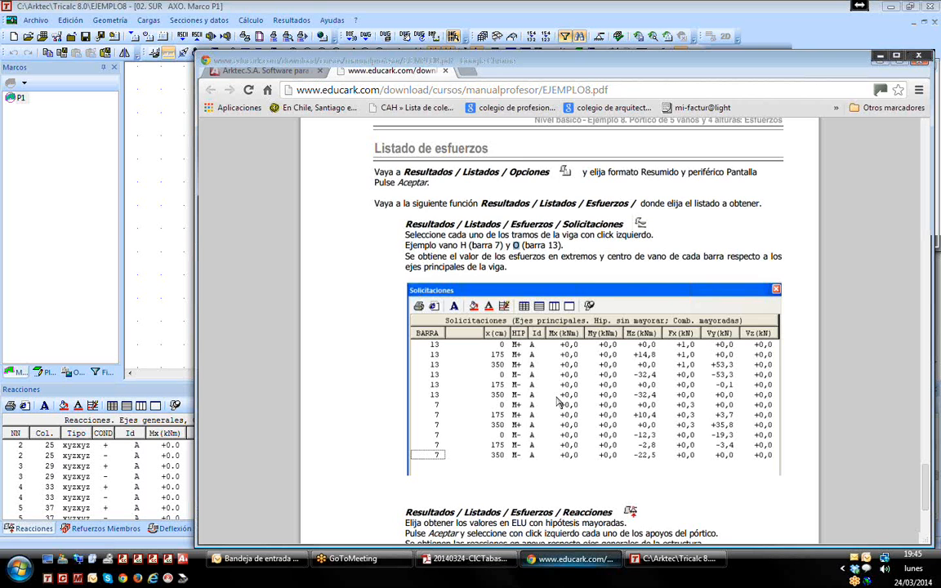
pyautogui.scroll(-2, 558, 401)
pyautogui.scroll(-3, 538, 325)
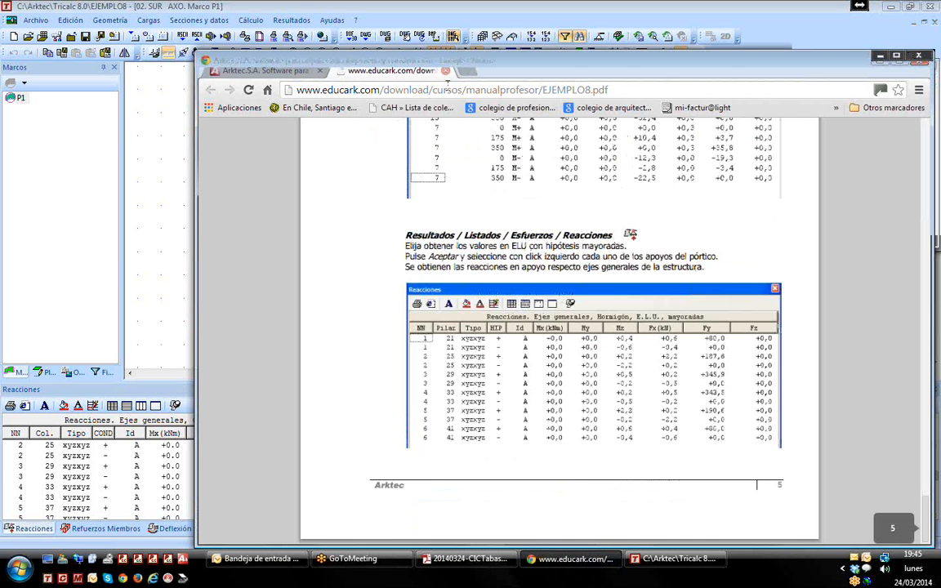
pyautogui.click(445, 70)
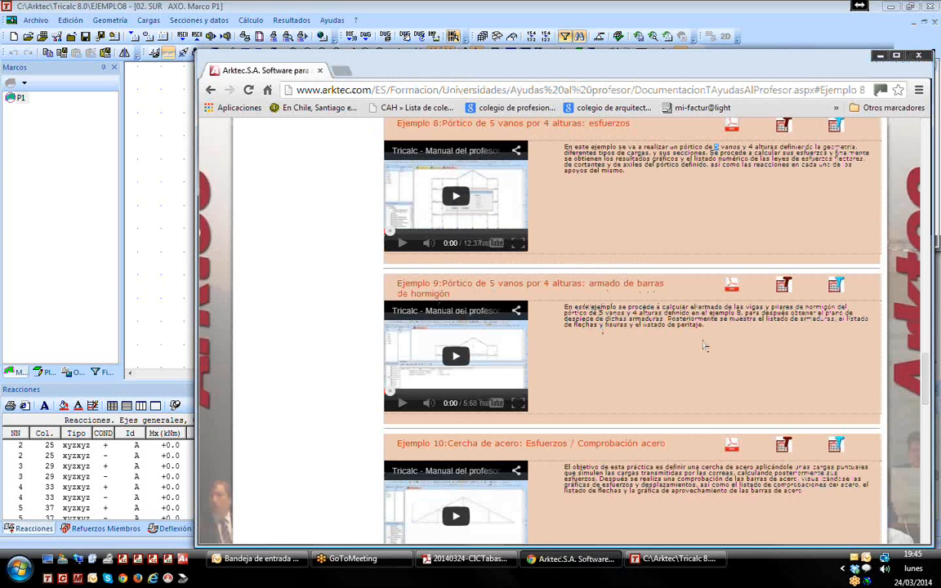
pyautogui.click(731, 286)
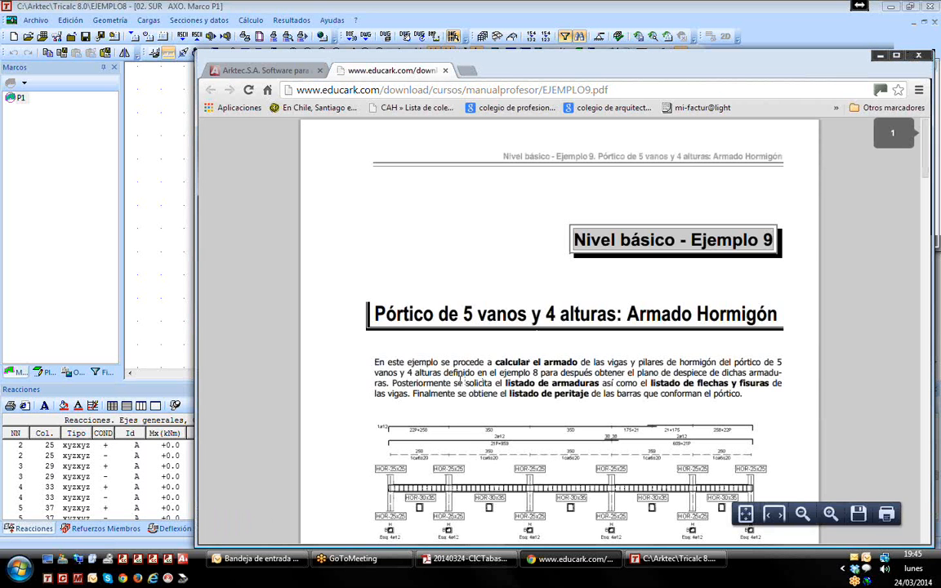
# Step: Read the Ejemplo 9 introduction and its instructions for opening EJEMPLO 8 and displaying section names and loads
pyautogui.moveTo(499, 372); pyautogui.dragTo(537, 373)
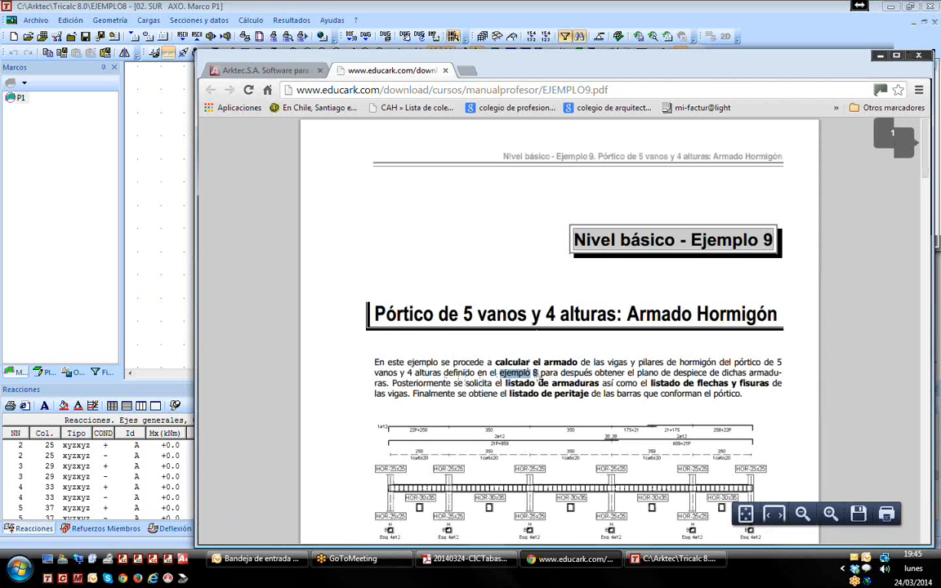
pyautogui.scroll(-2, 539, 383)
pyautogui.scroll(-4, 539, 378)
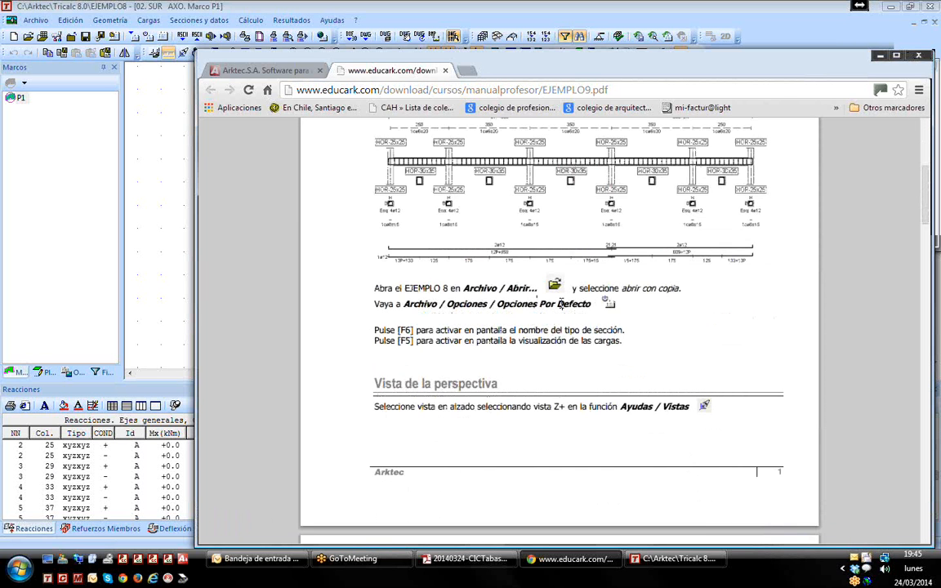
pyautogui.doubleClick(604, 330)
pyautogui.doubleClick(604, 341)
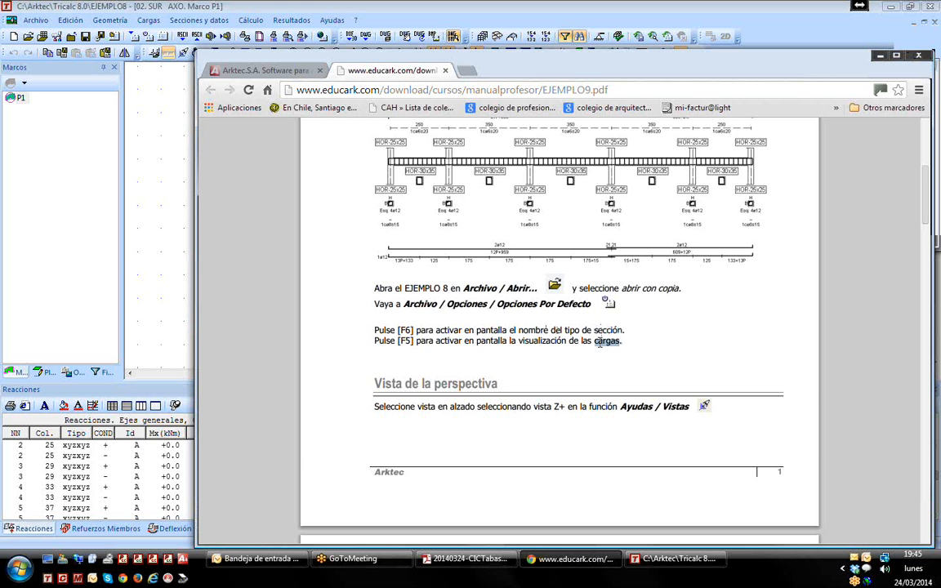
pyautogui.scroll(-3, 571, 343)
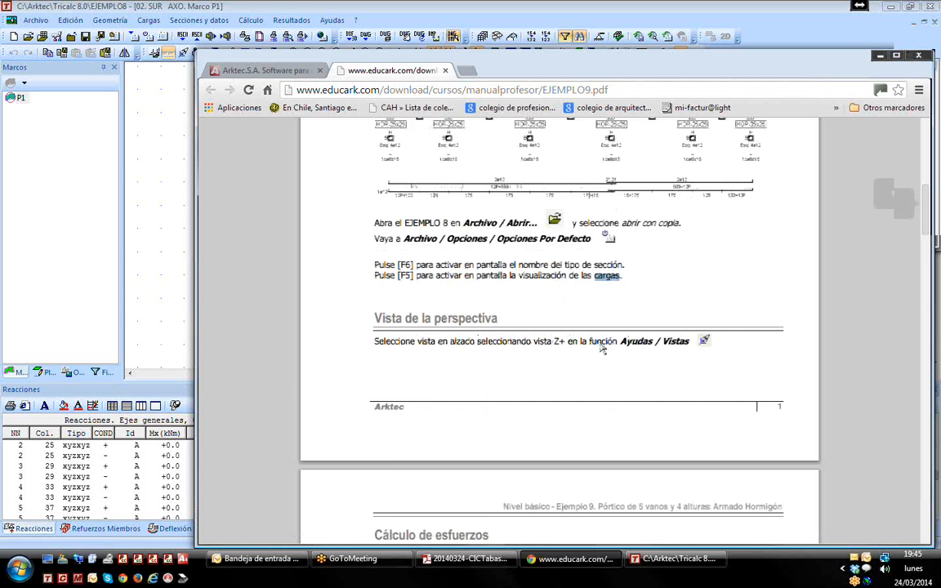
# Step: Read the Ejemplo 9 sections on force calculation, Cálculo armado, Listado errores armado and Plano despiece de armaduras
pyautogui.scroll(-2, 549, 341)
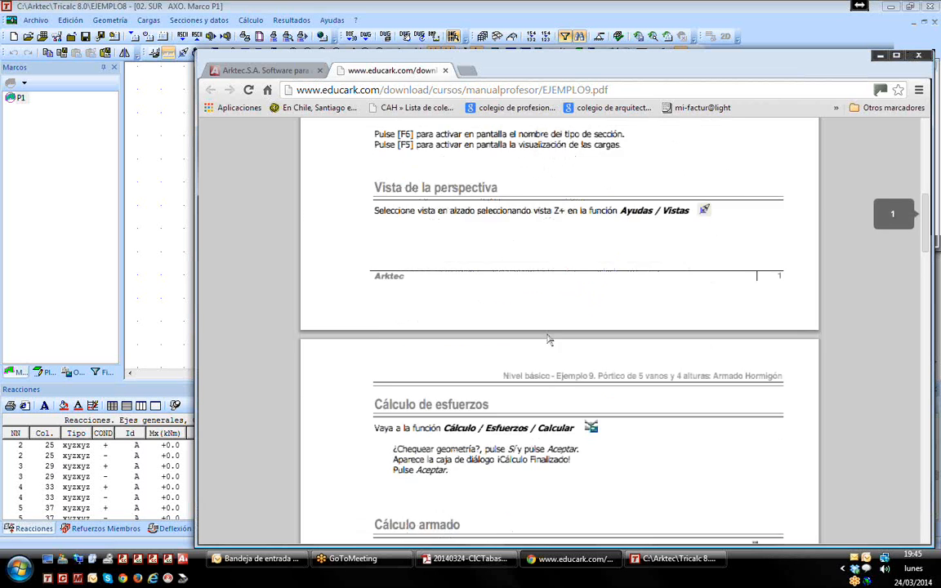
pyautogui.scroll(-3, 549, 340)
pyautogui.moveTo(740, 418); pyautogui.dragTo(535, 418)
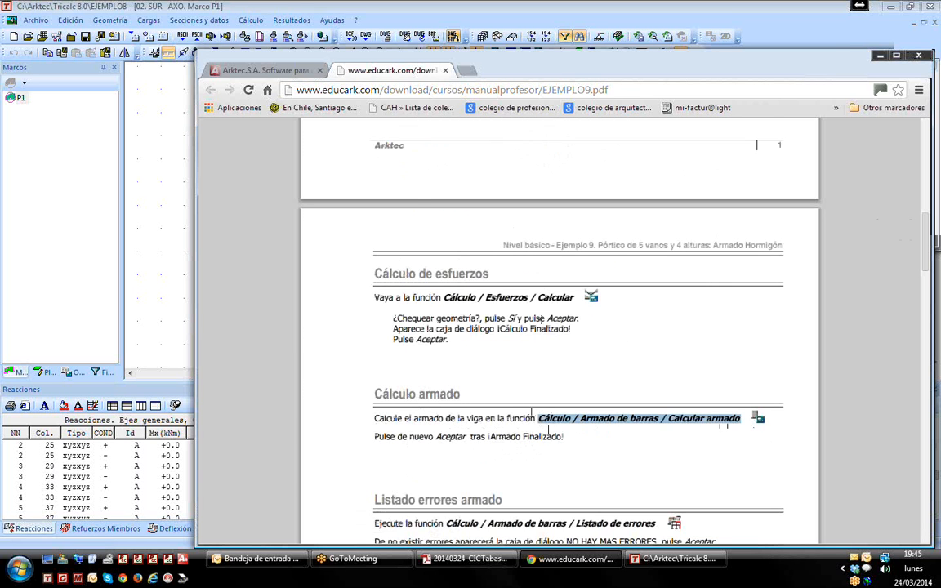
pyautogui.scroll(-2, 508, 392)
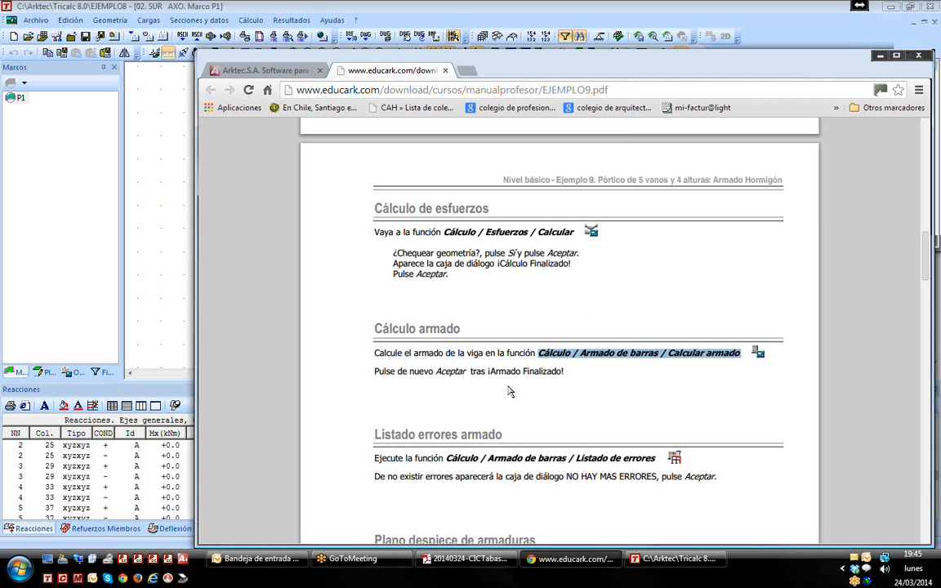
pyautogui.scroll(-3, 508, 392)
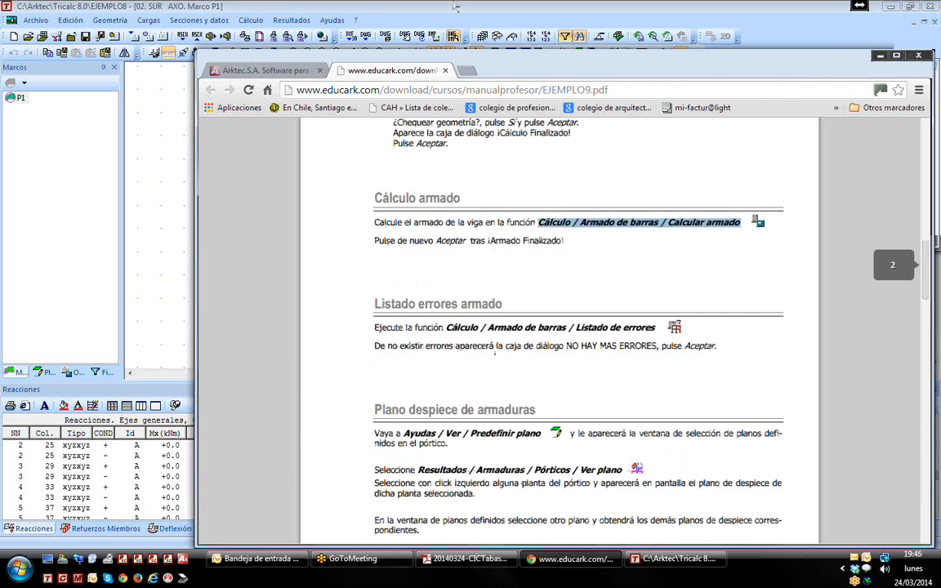
# Step: Run the member reinforcement calculation (Refuerzos de Miembros) for the frame in Tricalc
pyautogui.click(250, 19)
pyautogui.moveTo(270, 82)
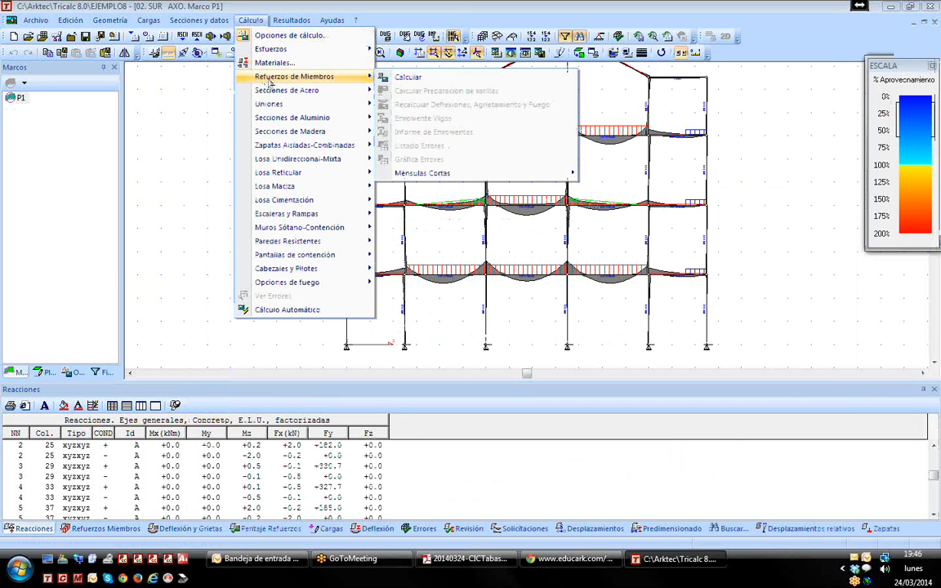
pyautogui.click(419, 78)
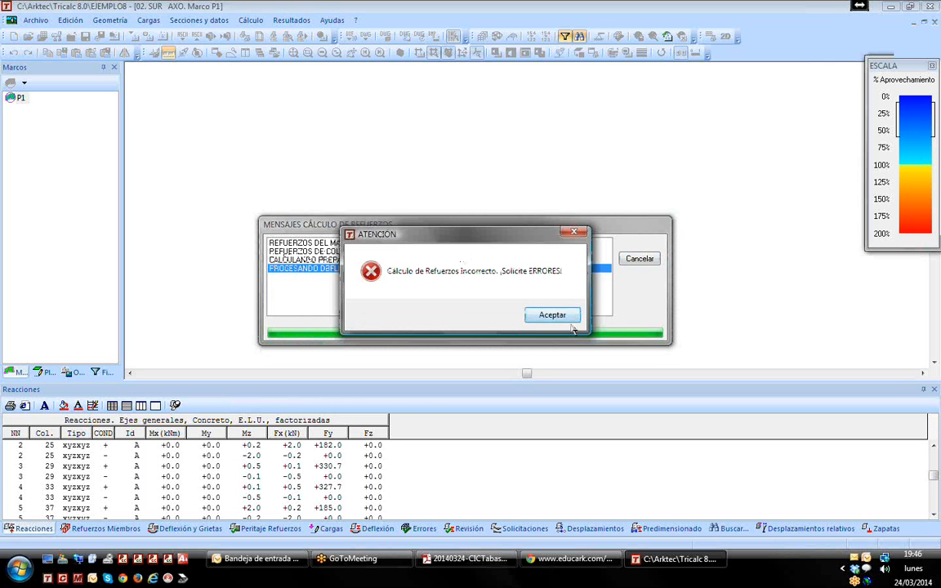
# Step: Check the expected messages in the manual's Cálculo armado and Listado errores armado sections, then return to Tricalc and dismiss the calculation alert
pyautogui.click(560, 560)
pyautogui.moveTo(488, 241); pyautogui.dragTo(562, 240)
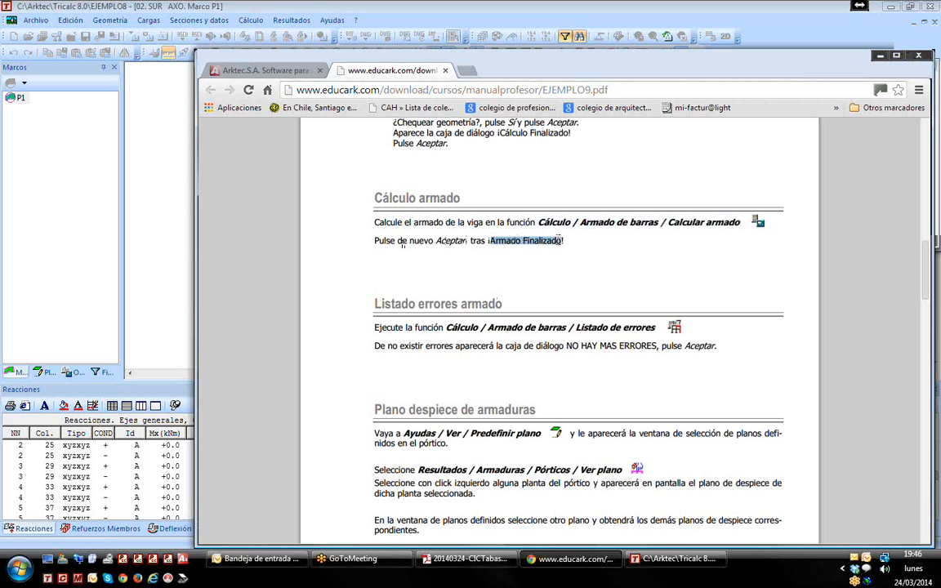
pyautogui.moveTo(567, 347); pyautogui.dragTo(656, 346)
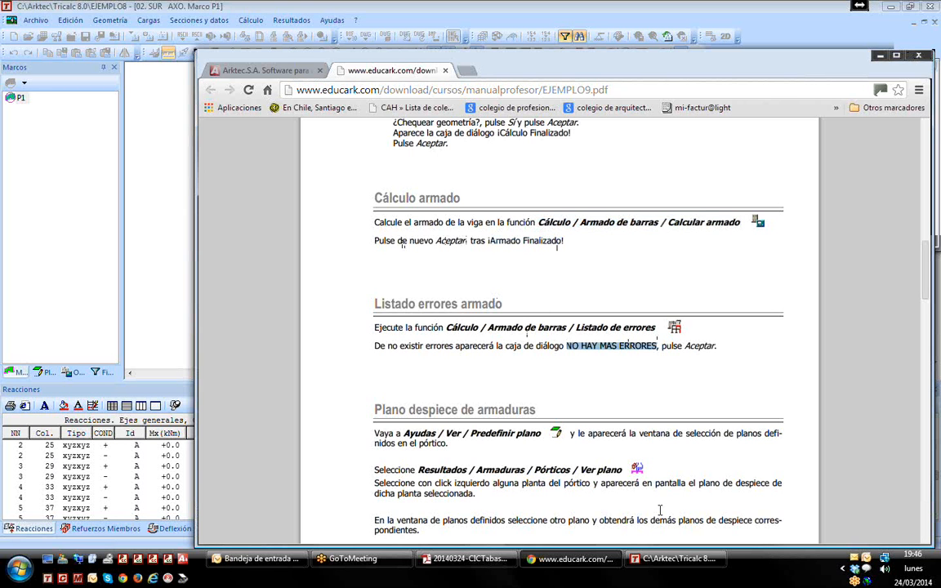
pyautogui.click(658, 560)
pyautogui.click(520, 319)
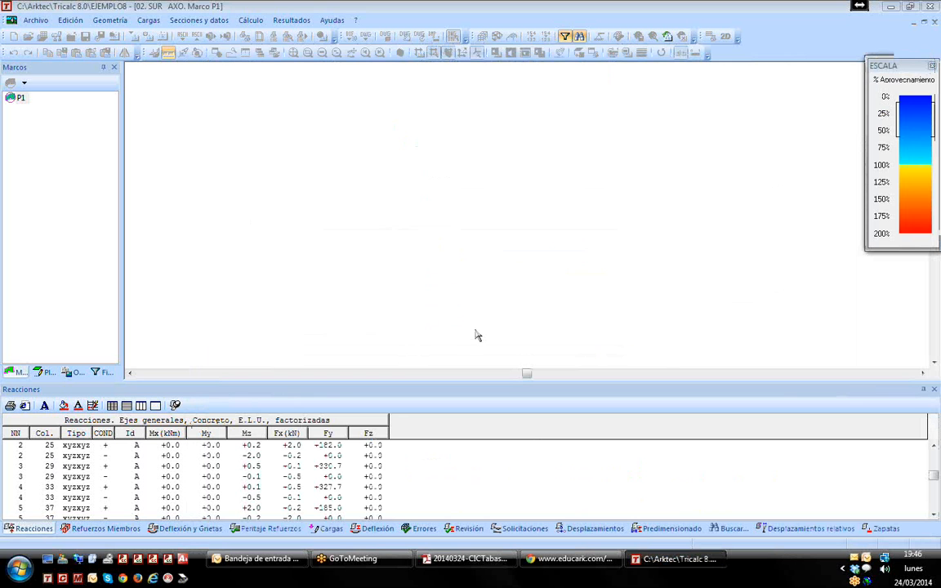
# Step: Generate the Deflexión y Grietas listing for the frame's reinforced members
pyautogui.click(249, 20)
pyautogui.moveTo(326, 76)
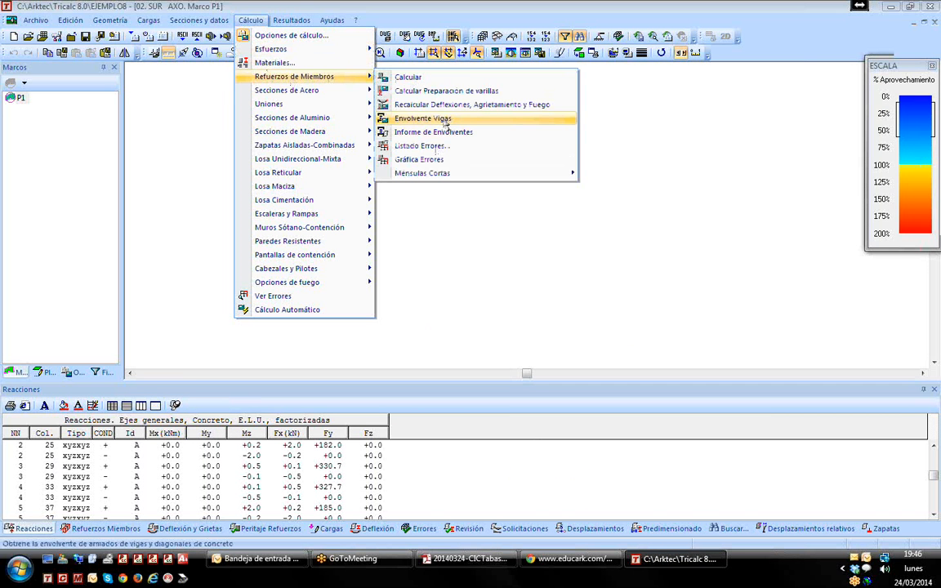
pyautogui.click(408, 77)
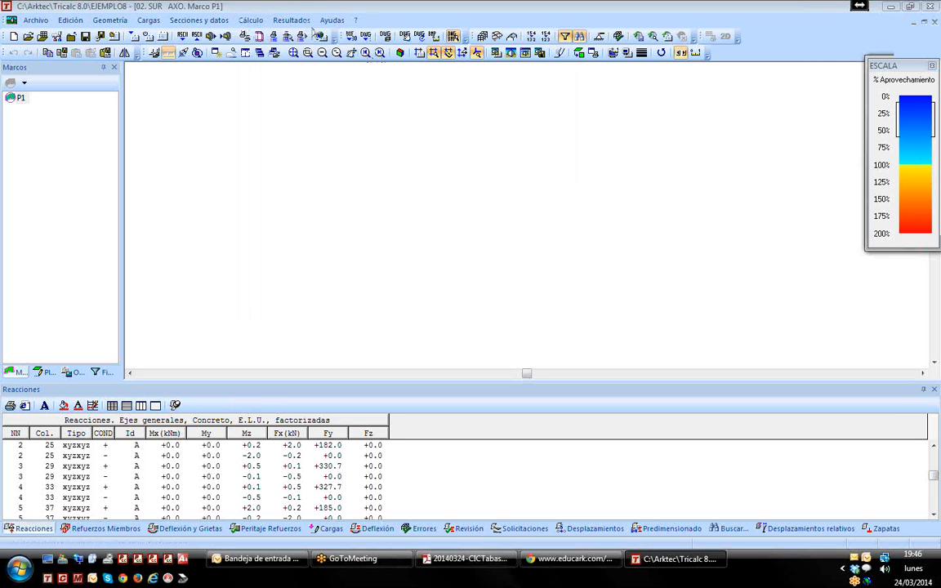
pyautogui.click(291, 21)
pyautogui.moveTo(533, 133)
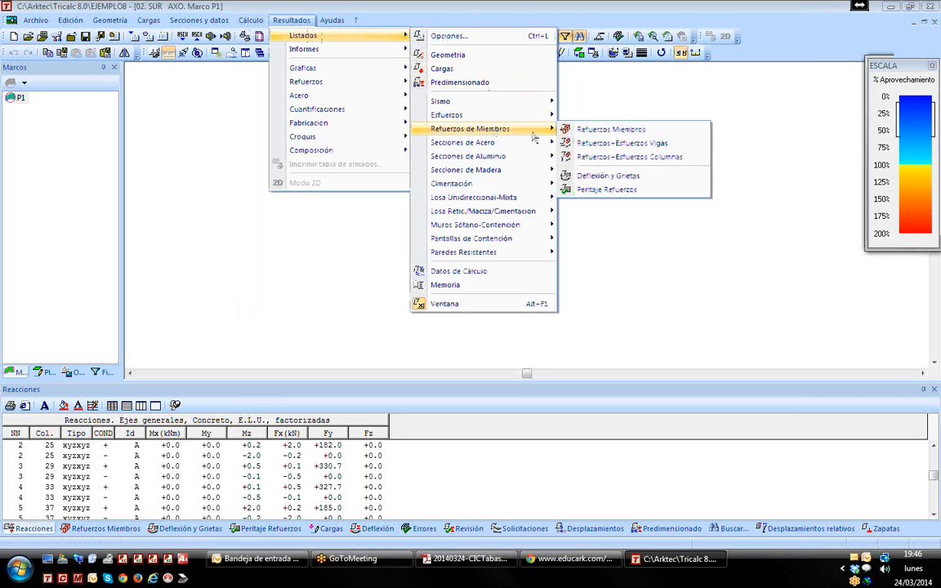
pyautogui.click(608, 178)
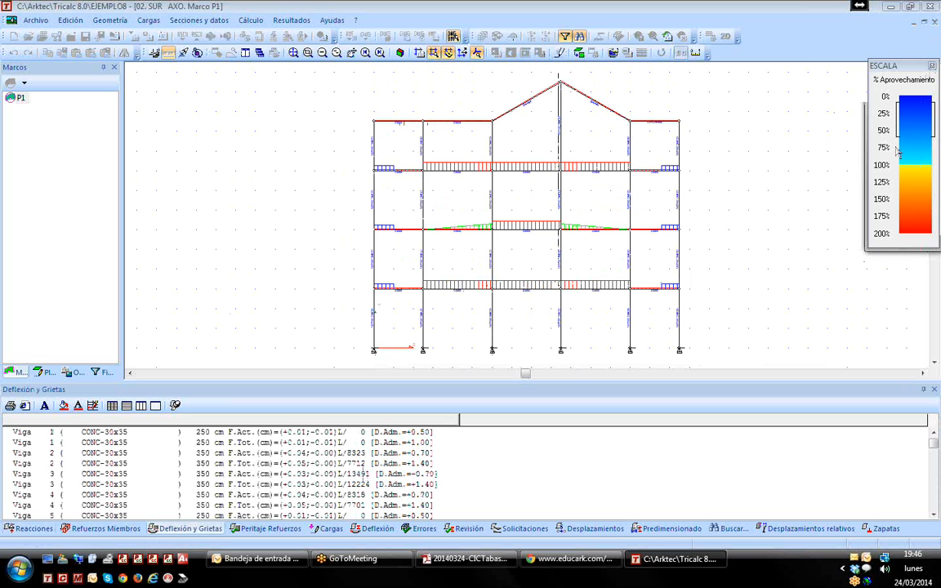
# Step: Review the actual and total deflections of all beams and diagonals in the Deflexión y Grietas listing, then return to its start and end the command
pyautogui.click(934, 518)
pyautogui.click(934, 518)
pyautogui.click(934, 517)
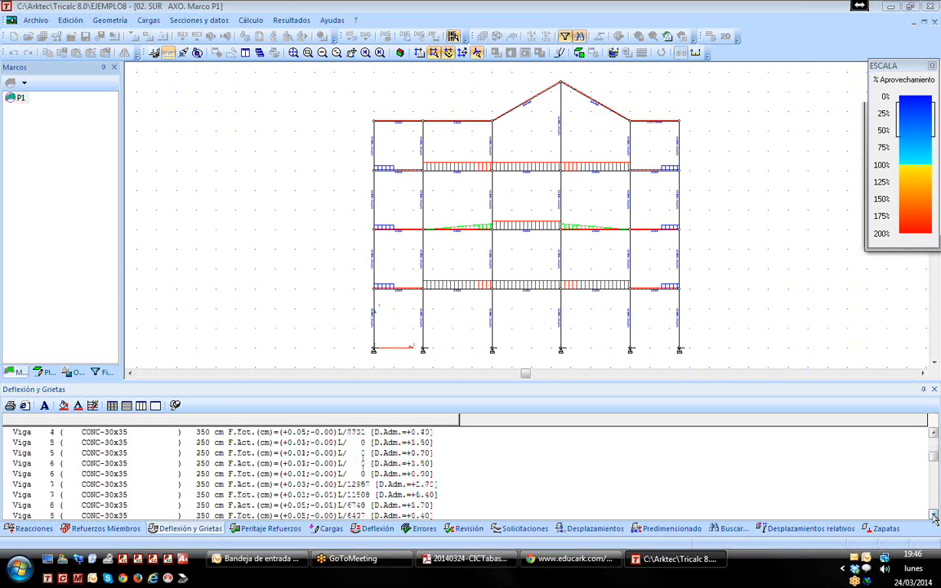
pyautogui.click(934, 517)
pyautogui.click(935, 518)
pyautogui.click(934, 517)
pyautogui.click(934, 518)
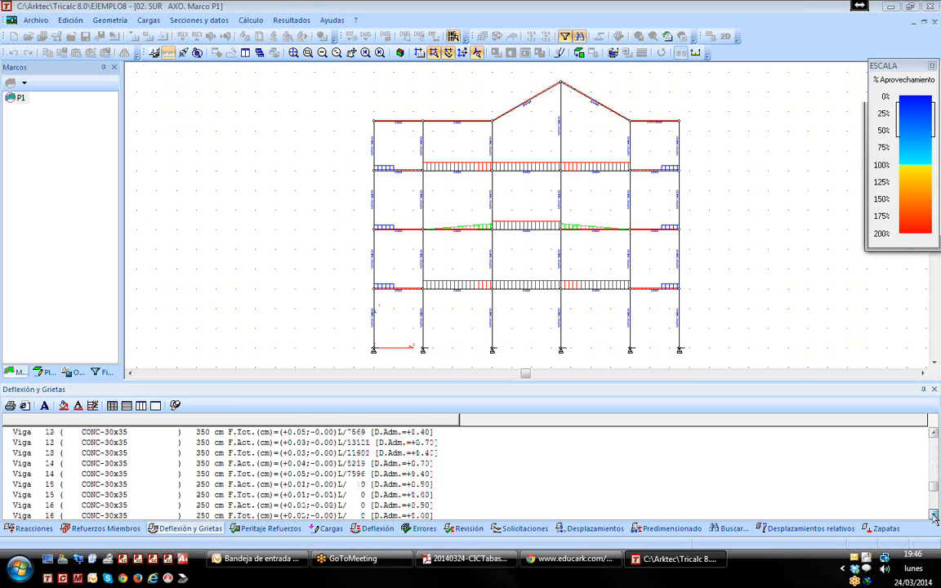
pyautogui.click(934, 517)
pyautogui.click(934, 518)
pyautogui.click(934, 517)
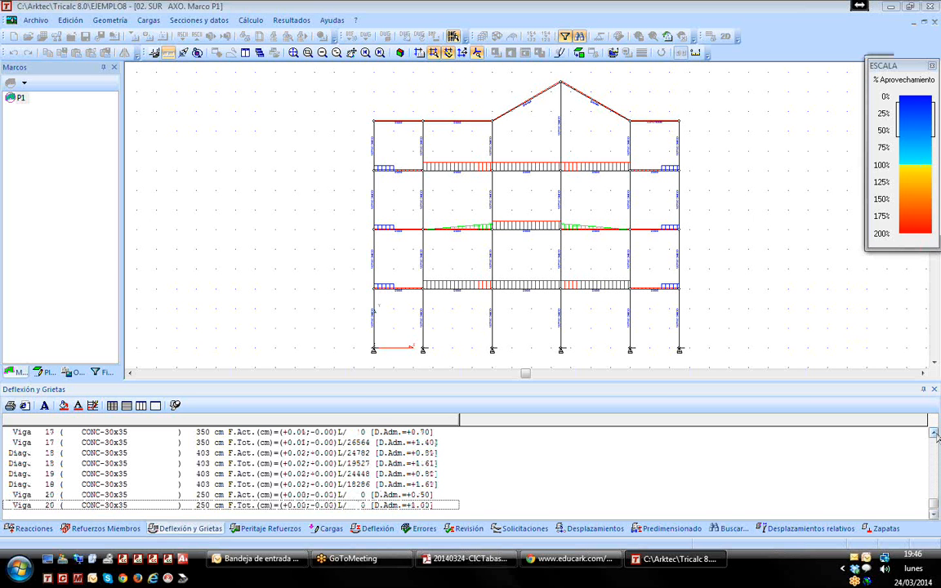
pyautogui.click(934, 434)
pyautogui.click(933, 433)
pyautogui.click(933, 433)
pyautogui.click(933, 433)
pyautogui.click(933, 434)
pyautogui.click(933, 433)
pyautogui.click(934, 433)
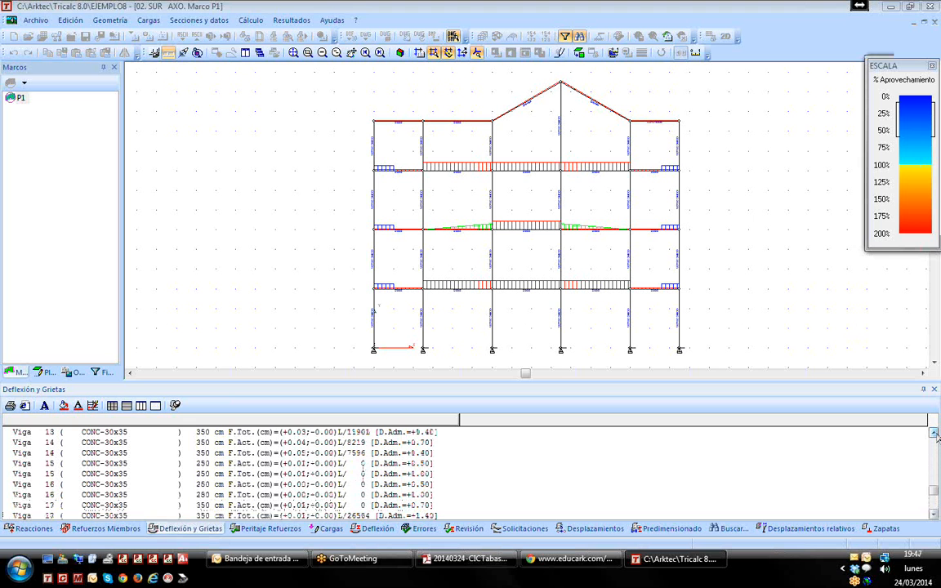
pyautogui.click(933, 433)
pyautogui.click(933, 433)
pyautogui.click(933, 433)
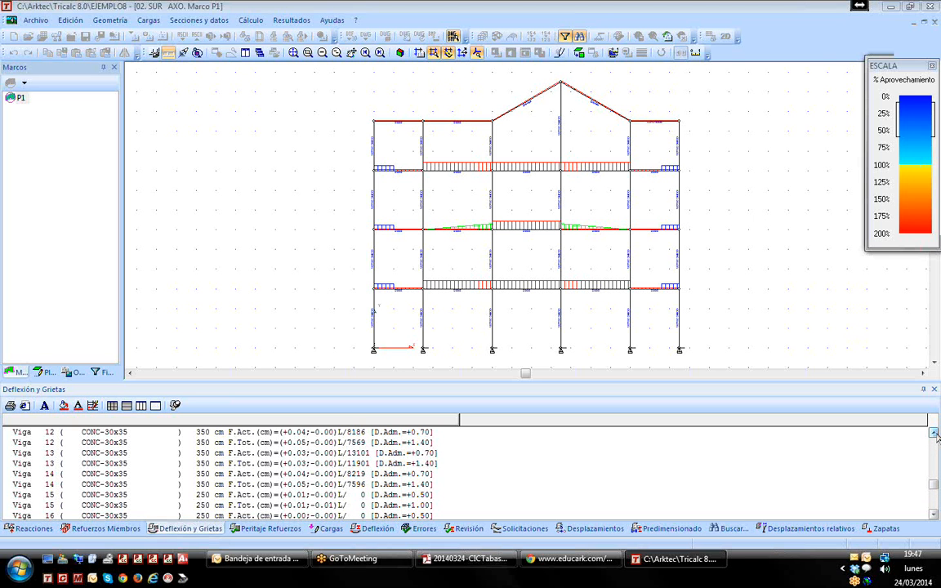
pyautogui.click(933, 434)
pyautogui.click(934, 434)
pyautogui.click(934, 434)
pyautogui.click(933, 434)
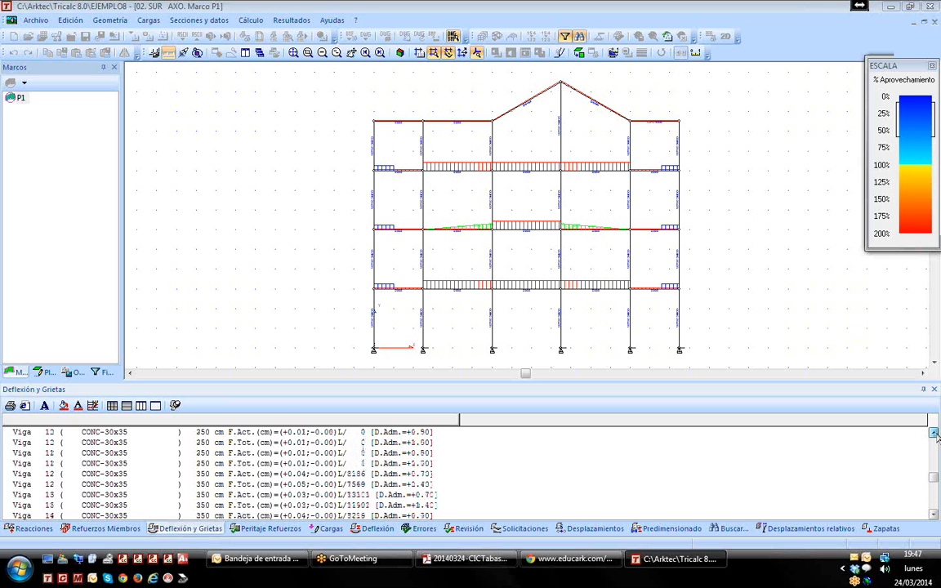
pyautogui.click(933, 433)
pyautogui.click(933, 433)
pyautogui.click(933, 433)
pyautogui.click(934, 434)
pyautogui.click(933, 434)
pyautogui.click(933, 434)
pyautogui.click(933, 434)
pyautogui.click(933, 433)
pyautogui.click(934, 433)
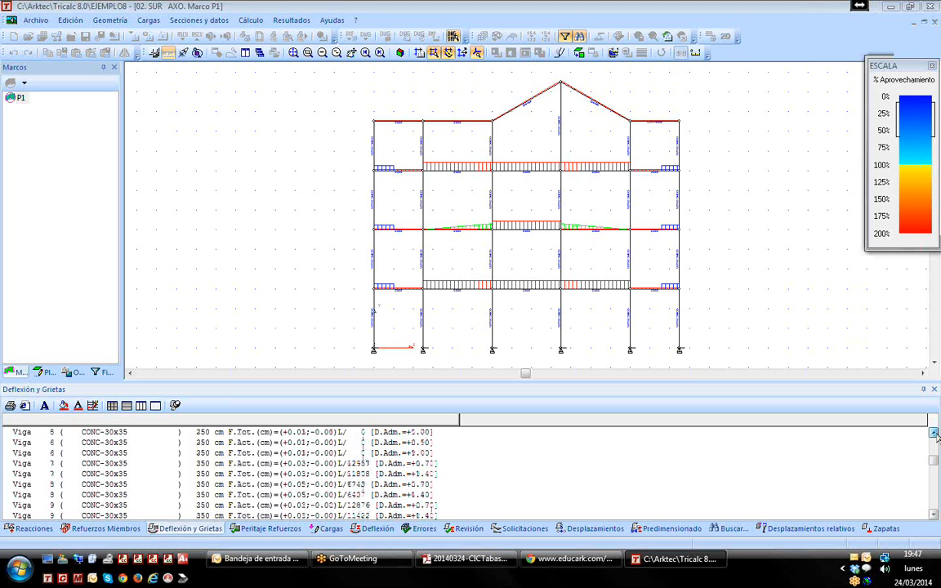
pyautogui.click(934, 434)
pyautogui.click(933, 433)
pyautogui.click(933, 434)
pyautogui.click(933, 433)
pyautogui.click(933, 433)
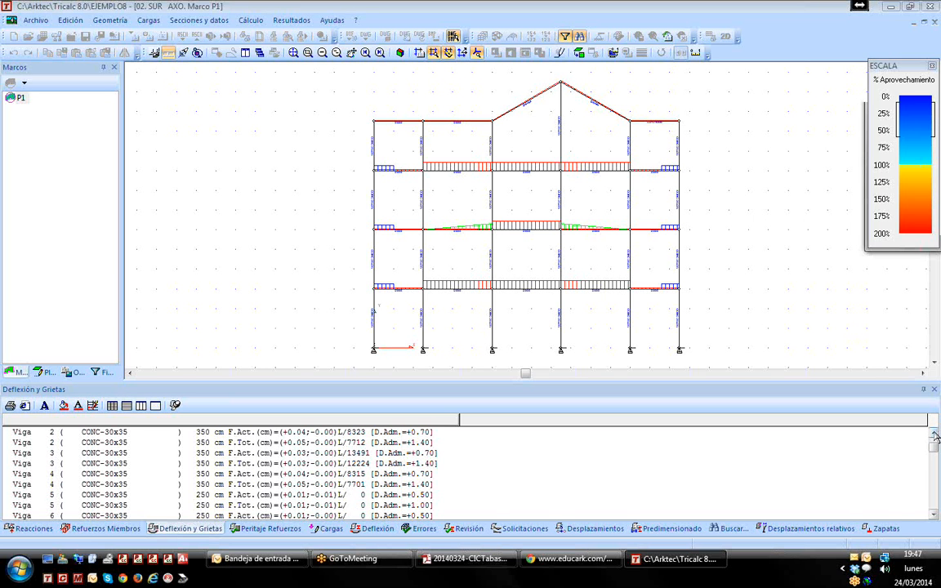
pyautogui.click(933, 434)
pyautogui.click(933, 434)
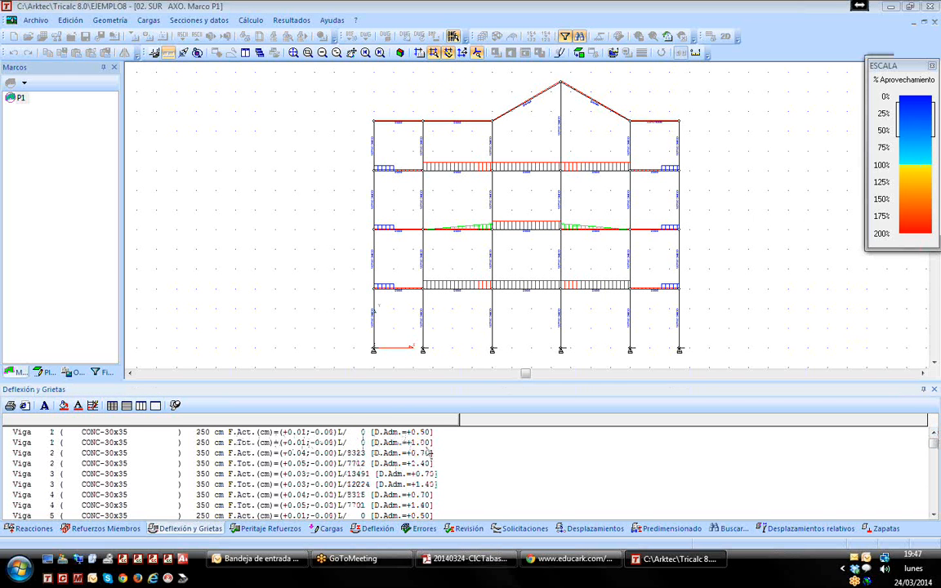
pyautogui.click(307, 256)
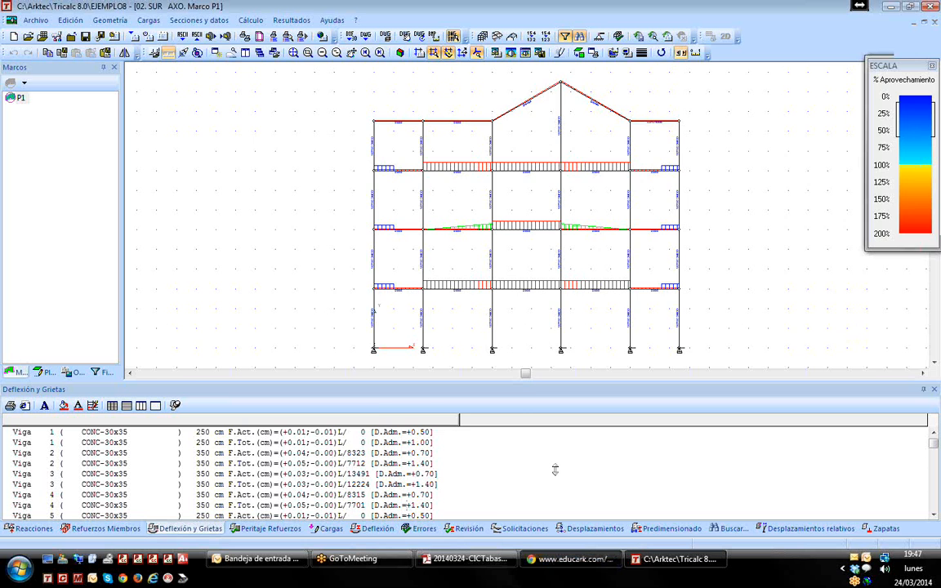
# Step: Read the Plano despiece de armaduras instructions in the Ejemplo 9 PDF in the browser
pyautogui.hotkey('alt', 'Tab')
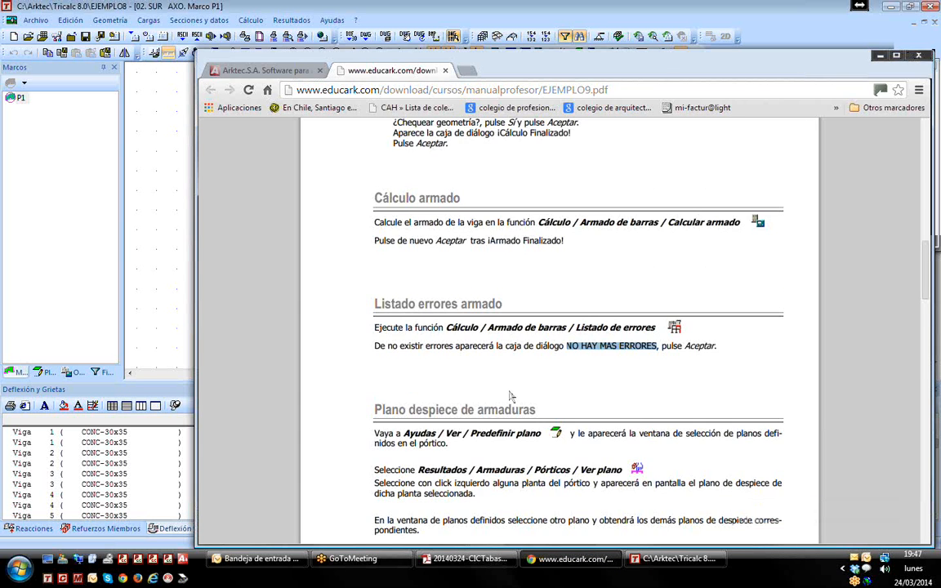
pyautogui.scroll(-2, 510, 396)
pyautogui.moveTo(542, 303); pyautogui.dragTo(437, 302)
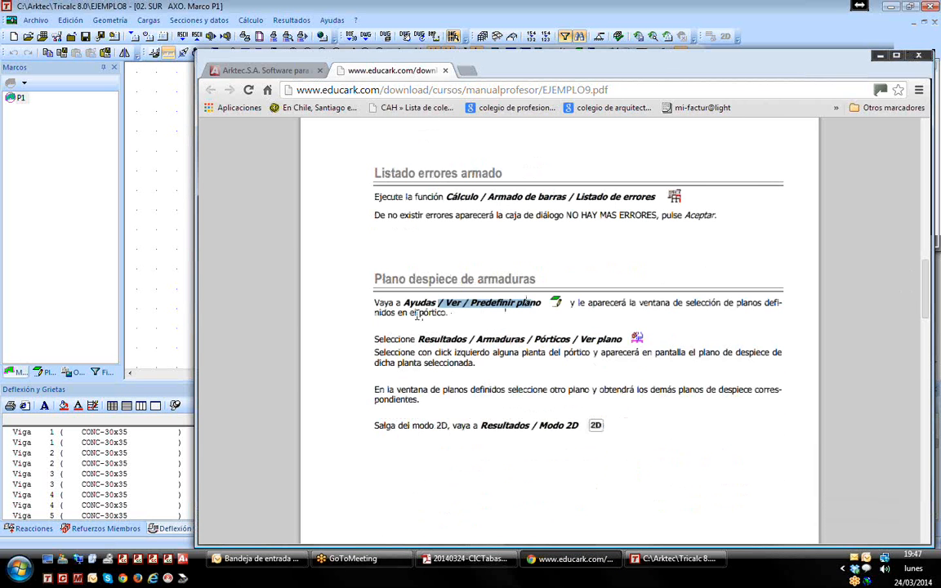
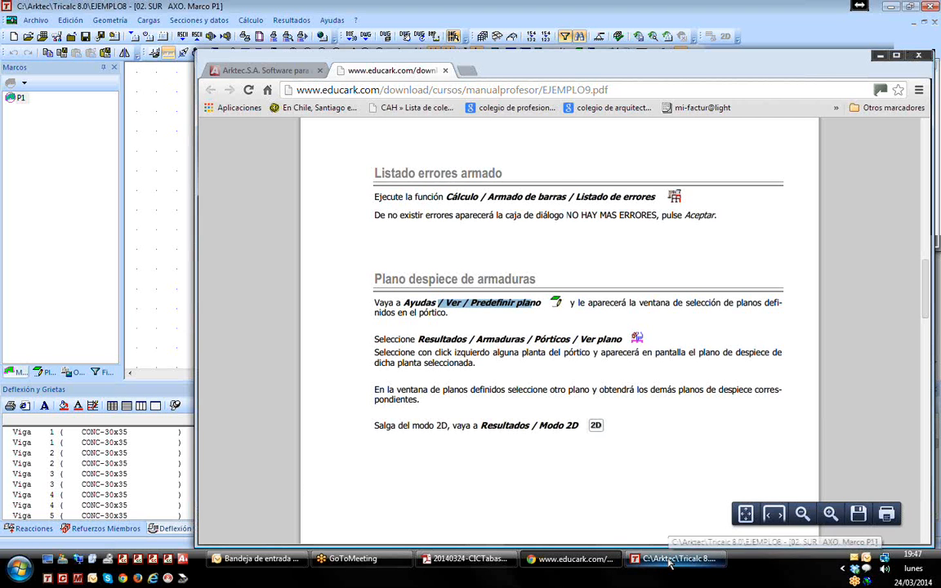
# Step: Switch back to Tricalc and display the reinforcement drawing of frame P1 for the floor at cota 600
pyautogui.click(670, 559)
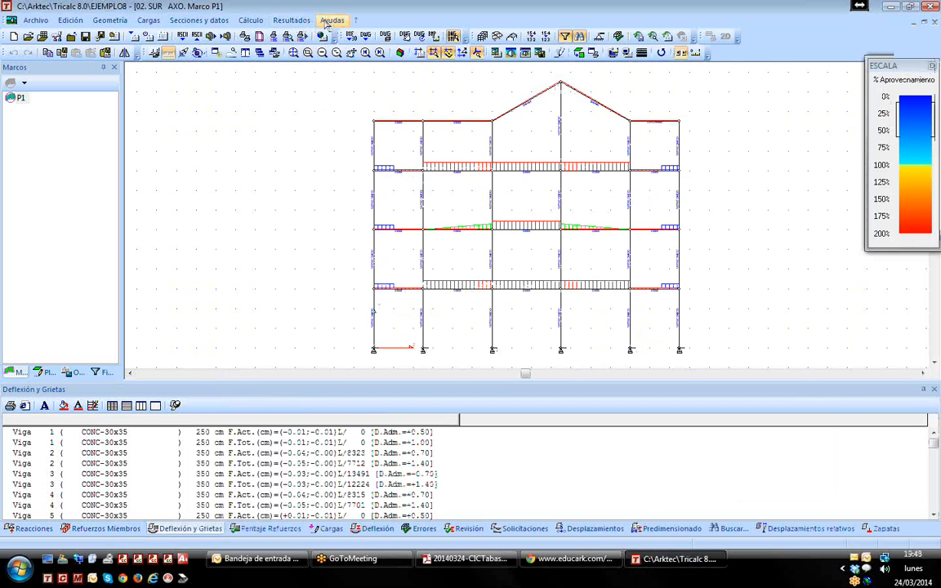
pyautogui.click(291, 19)
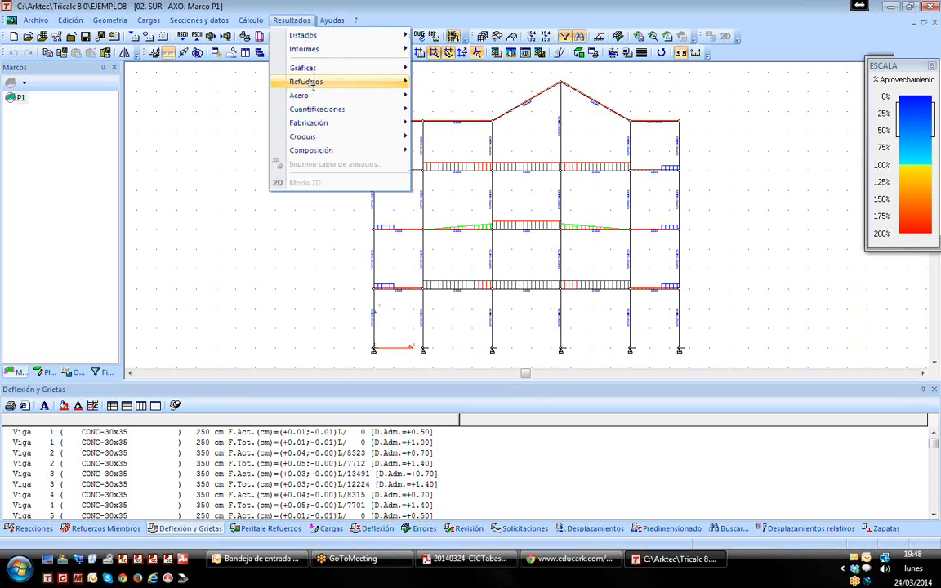
pyautogui.moveTo(312, 85)
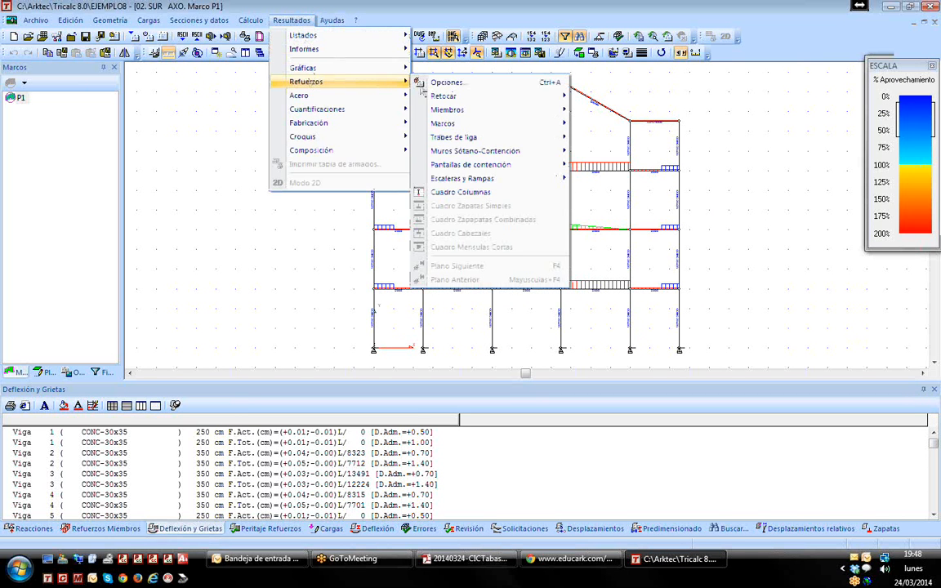
pyautogui.moveTo(468, 128)
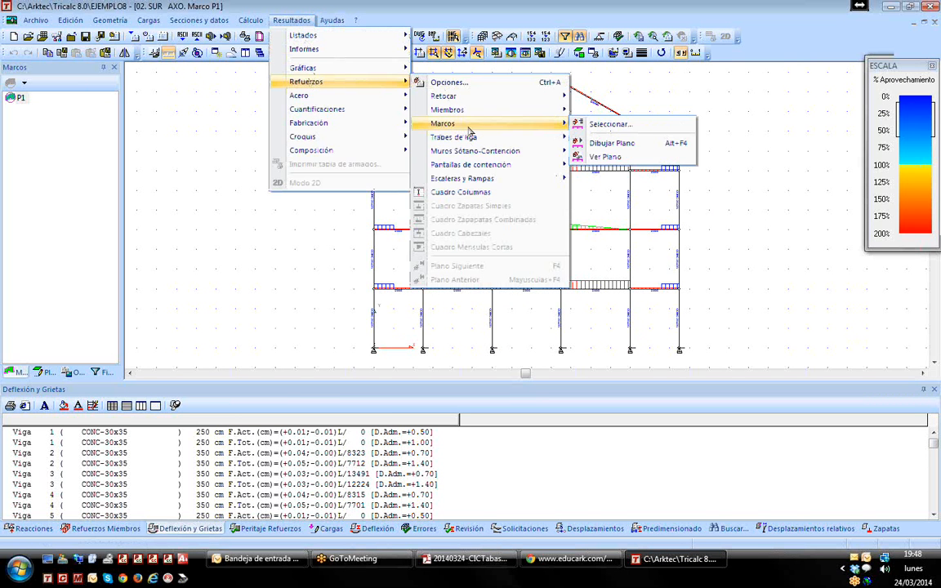
pyautogui.click(605, 157)
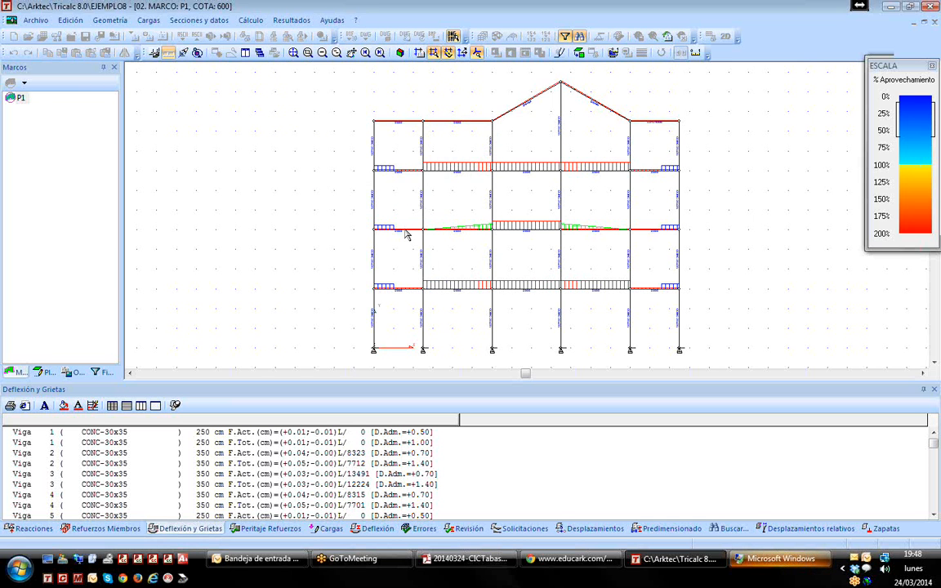
pyautogui.click(405, 231)
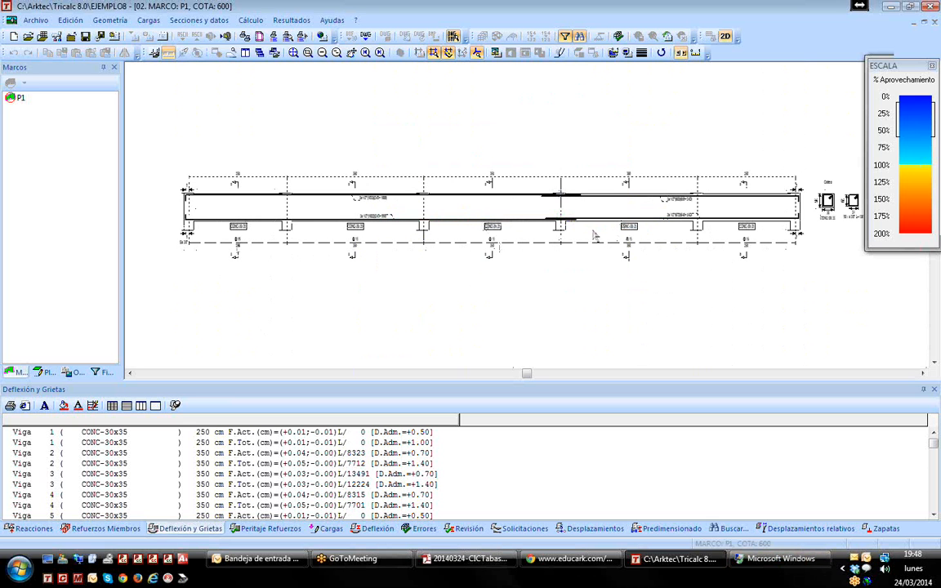
# Step: Look up the sample beam reinforcement drawing on the first page of the Ejemplo 9 PDF in the browser for comparison
pyautogui.click(576, 558)
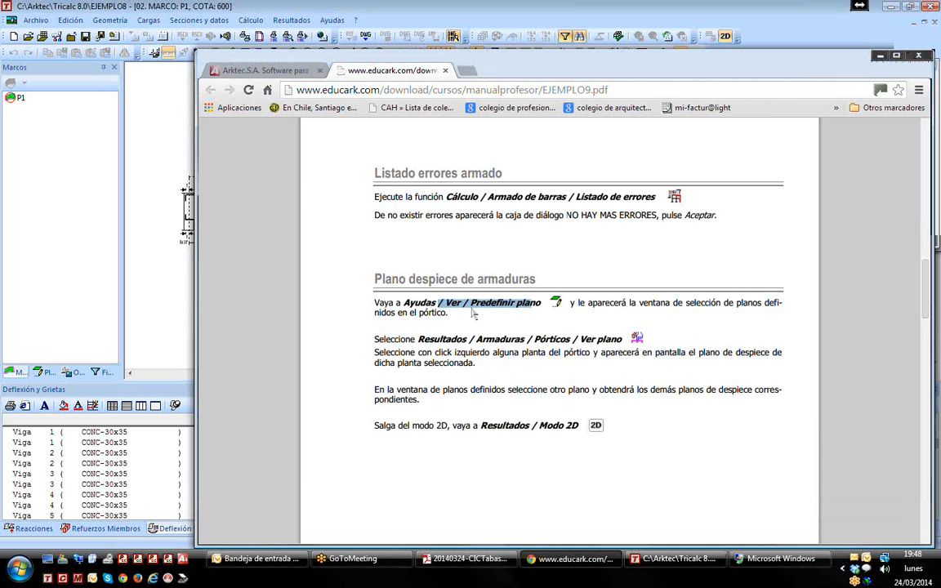
pyautogui.scroll(7, 472, 314)
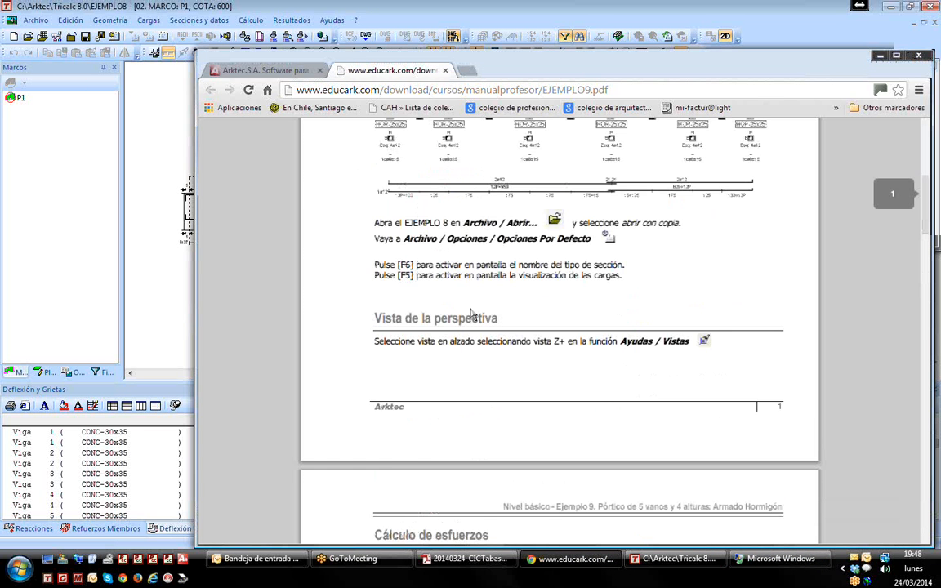
pyautogui.scroll(3, 472, 314)
pyautogui.scroll(-8, 472, 315)
pyautogui.scroll(2, 472, 314)
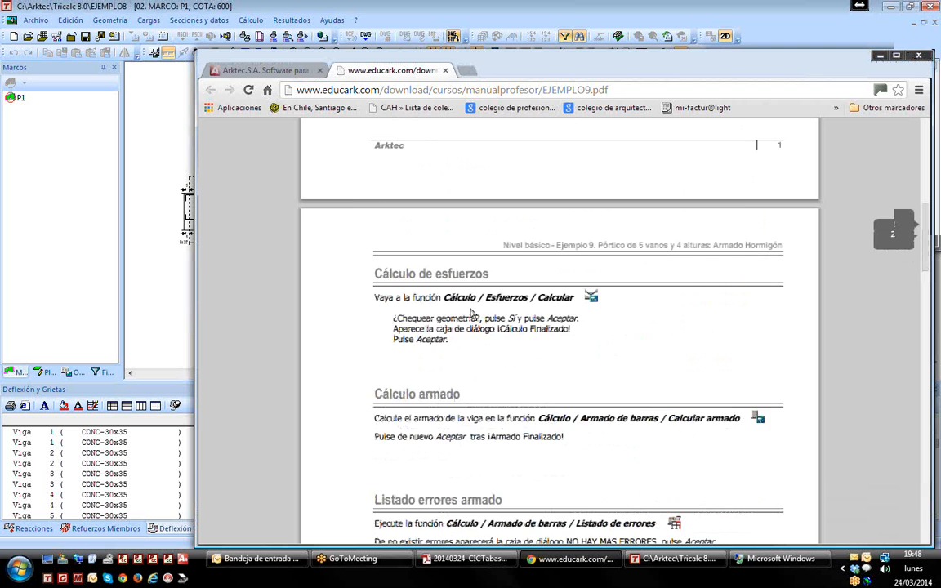
pyautogui.scroll(4, 472, 315)
pyautogui.scroll(2, 472, 314)
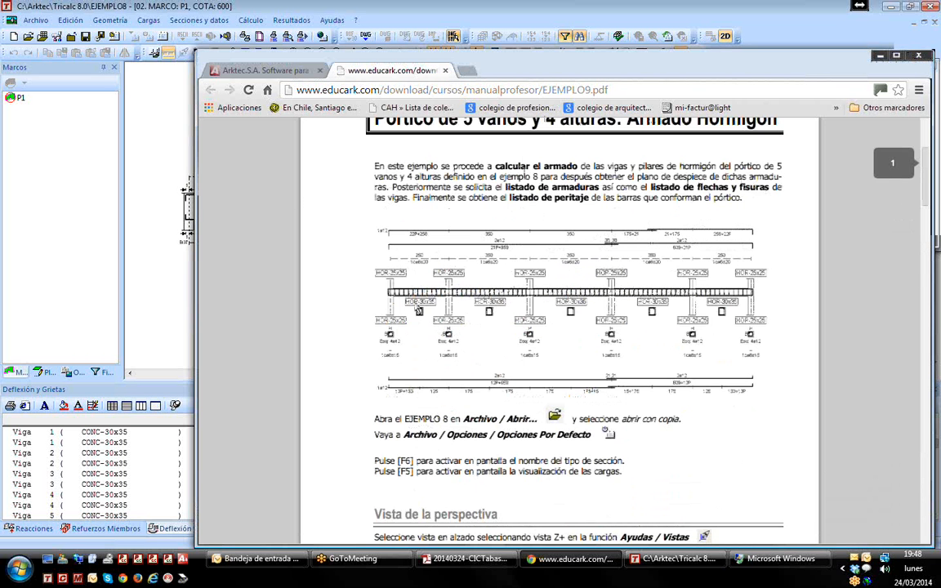
# Step: Return to Tricalc and examine the beam reinforcement drawing up close, from the first span to the Corte a section and stirrup detail
pyautogui.click(678, 561)
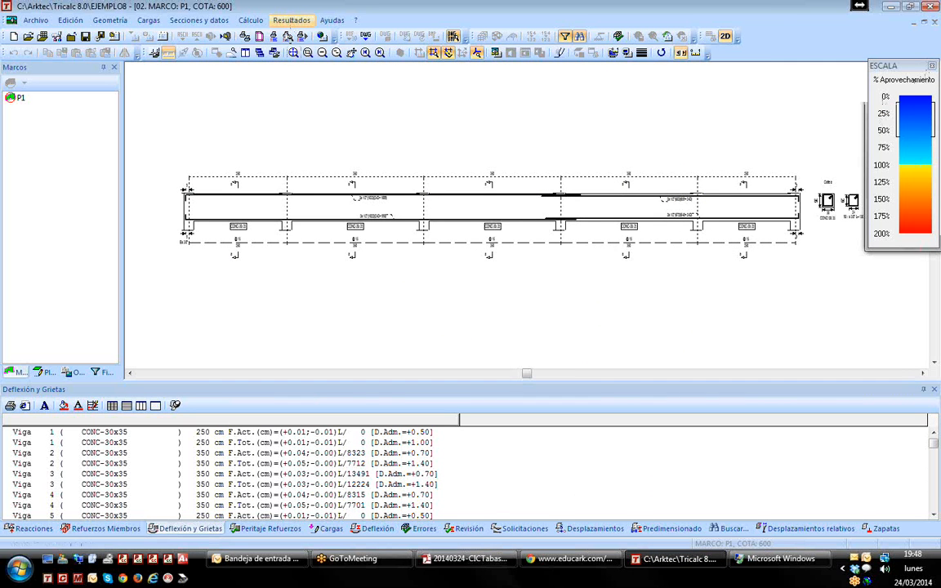
pyautogui.click(308, 52)
pyautogui.moveTo(160, 156); pyautogui.dragTo(278, 244)
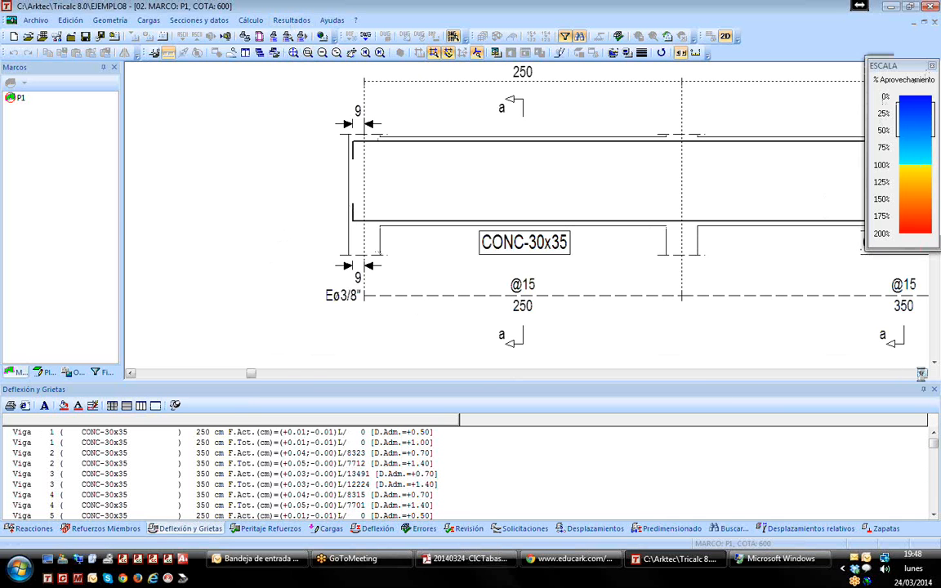
pyautogui.moveTo(921, 373); pyautogui.dragTo(921, 373)
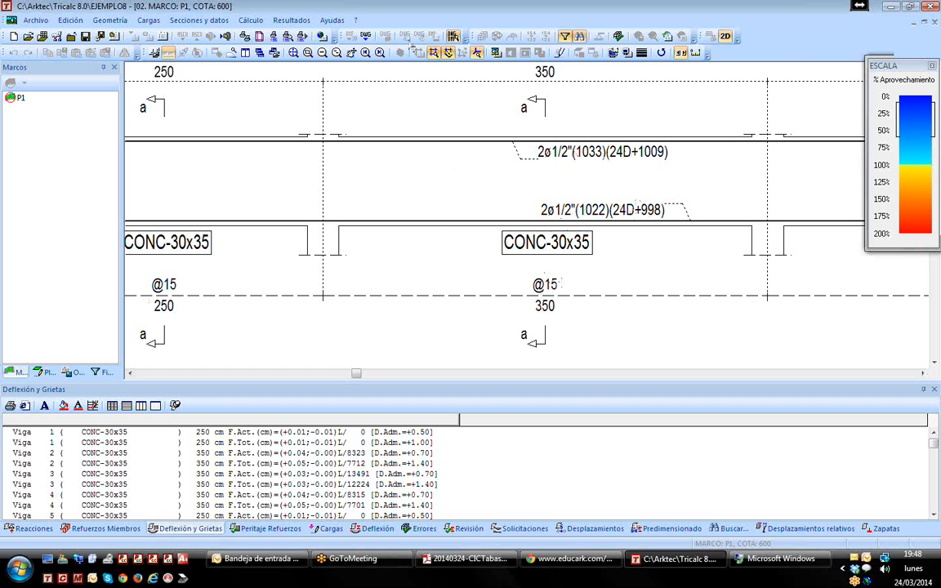
pyautogui.click(732, 373)
pyautogui.click(732, 373)
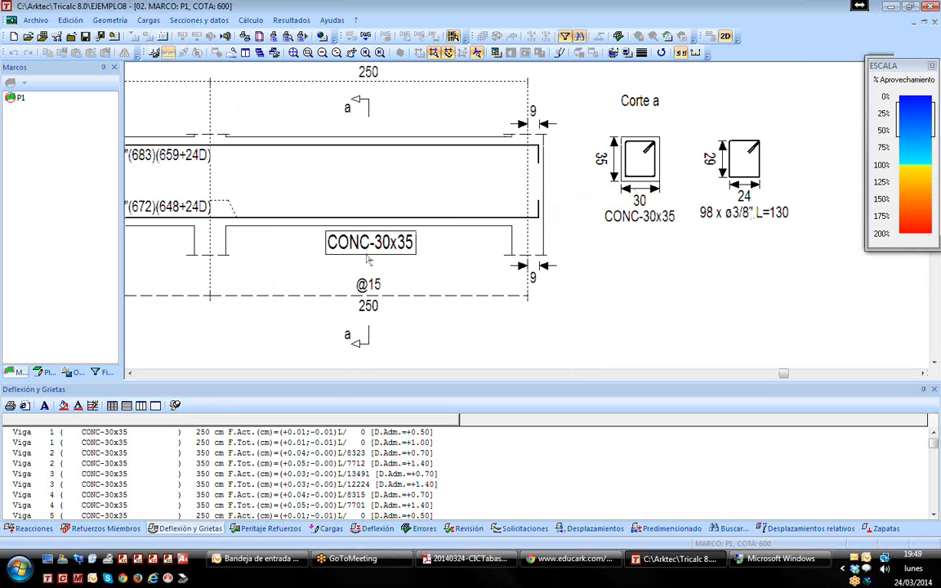
# Step: Leave the 2D drawing mode and list the Refuerzos Miembros of the second-floor beam in the second bay (Viga 7)
pyautogui.rightClick(438, 267)
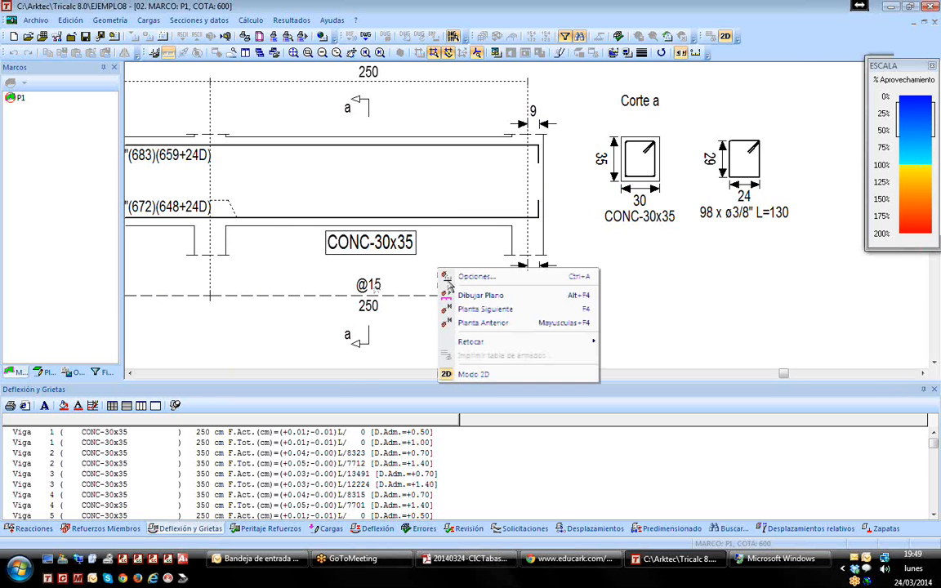
pyautogui.click(471, 373)
pyautogui.click(291, 20)
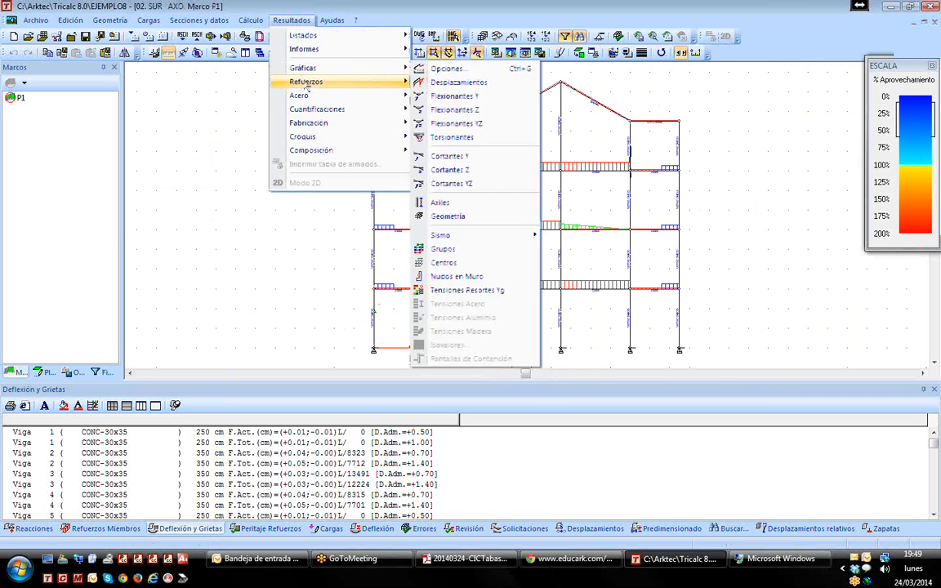
pyautogui.moveTo(316, 37)
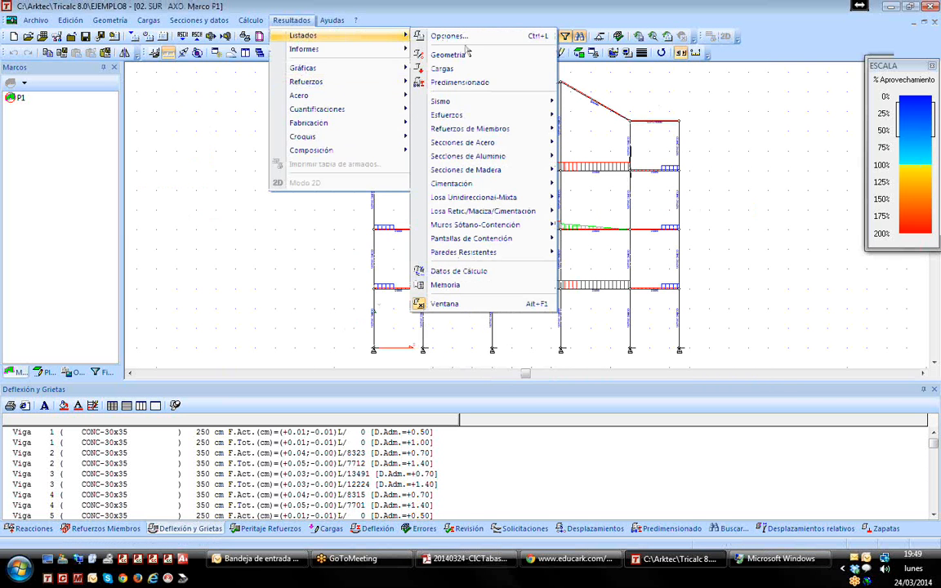
pyautogui.moveTo(506, 128)
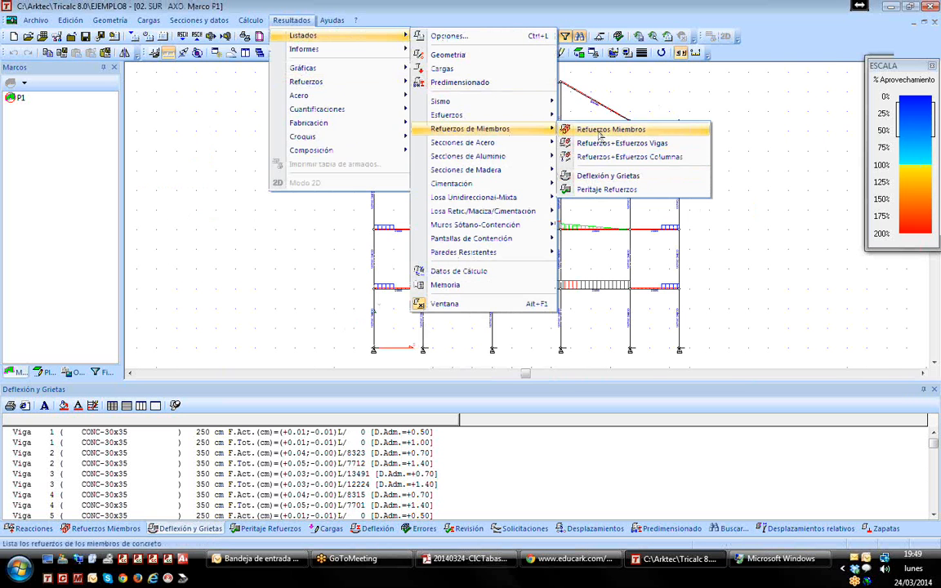
pyautogui.click(600, 131)
pyautogui.click(443, 229)
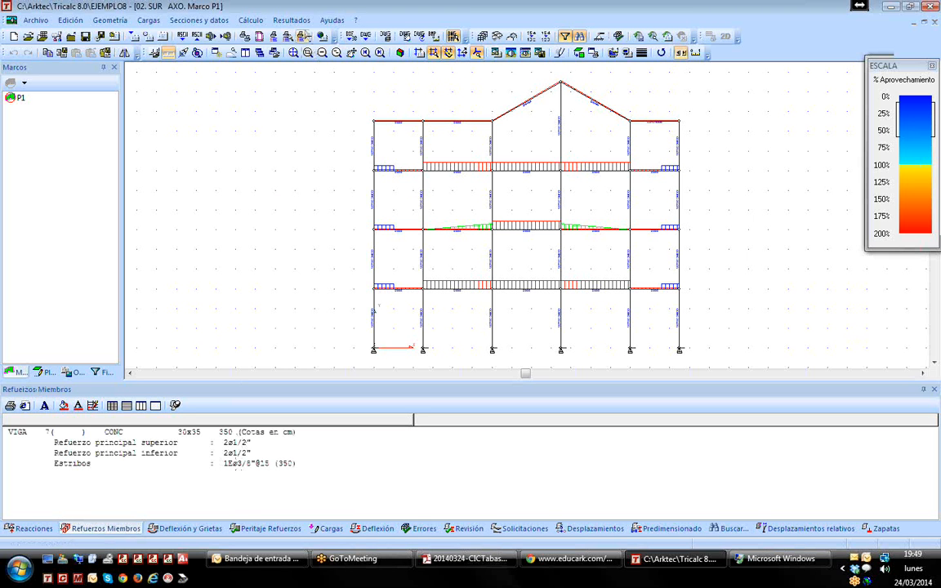
# Step: List the Deflexión y Grietas results of the second-floor beam in the fourth bay (Viga 9)
pyautogui.click(291, 19)
pyautogui.moveTo(303, 36)
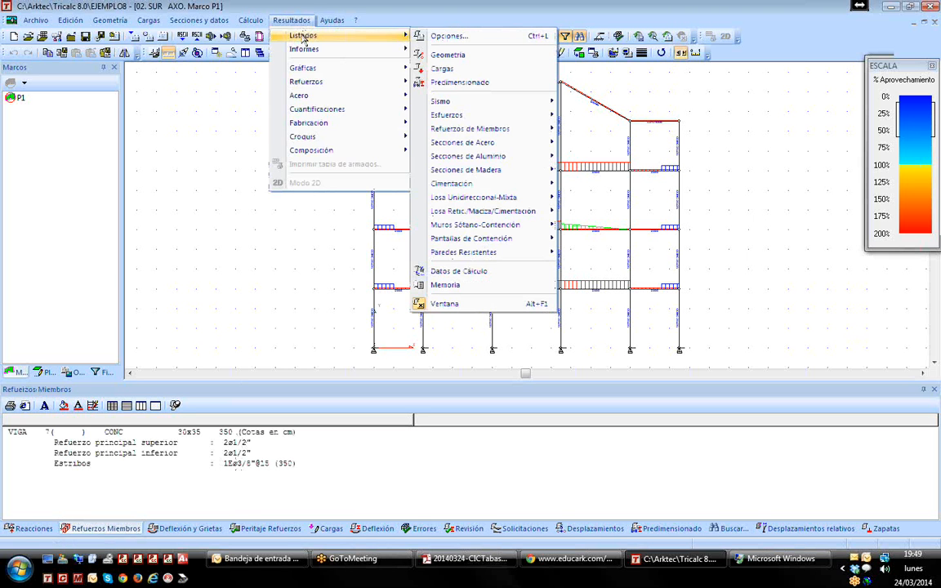
pyautogui.moveTo(508, 132)
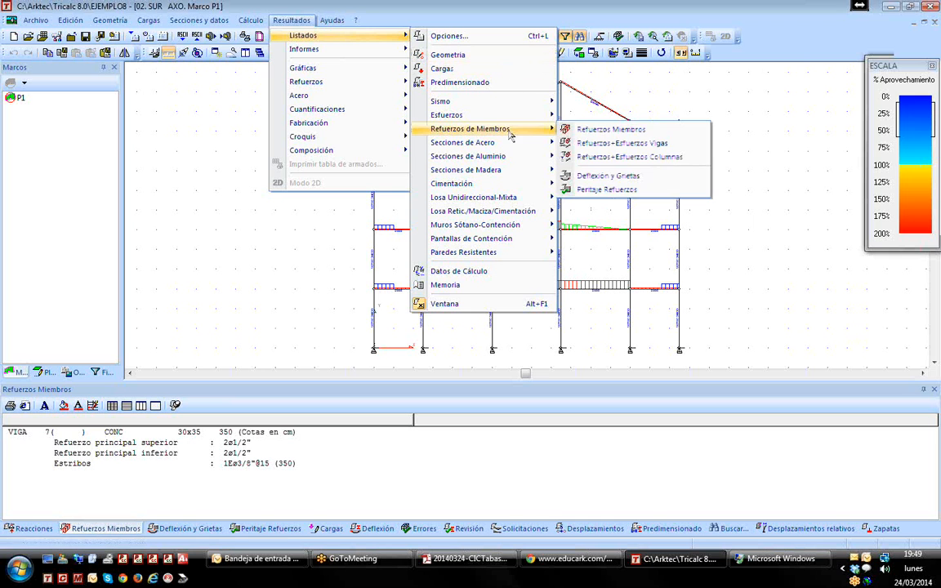
pyautogui.click(621, 129)
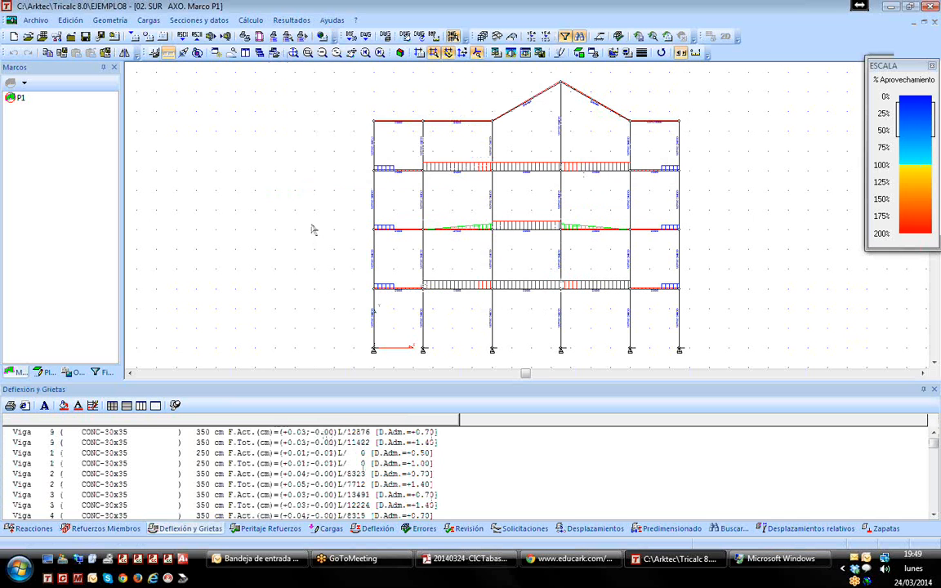
# Step: Set the listing options to the Completo format, with listings by Miembros/Nudos
pyautogui.click(290, 20)
pyautogui.moveTo(384, 37)
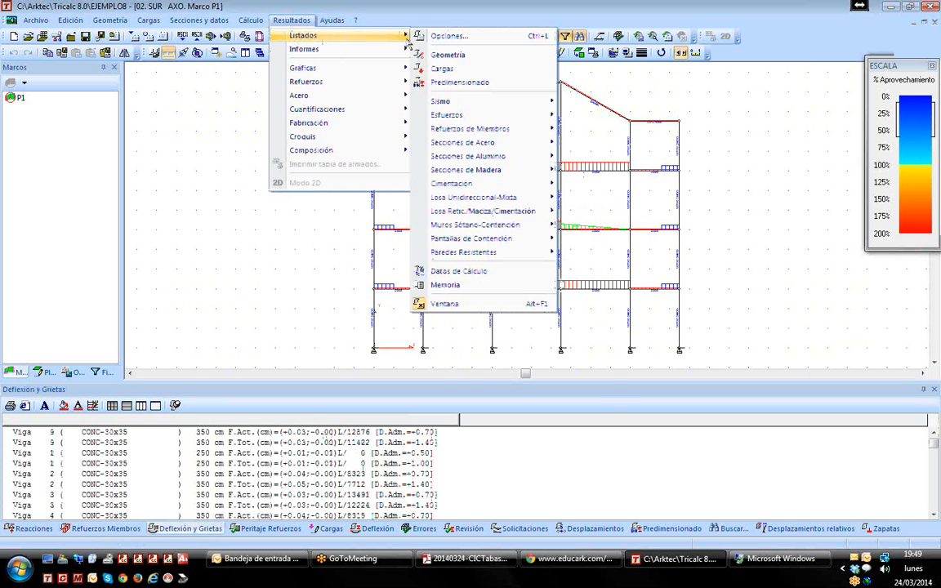
pyautogui.click(441, 62)
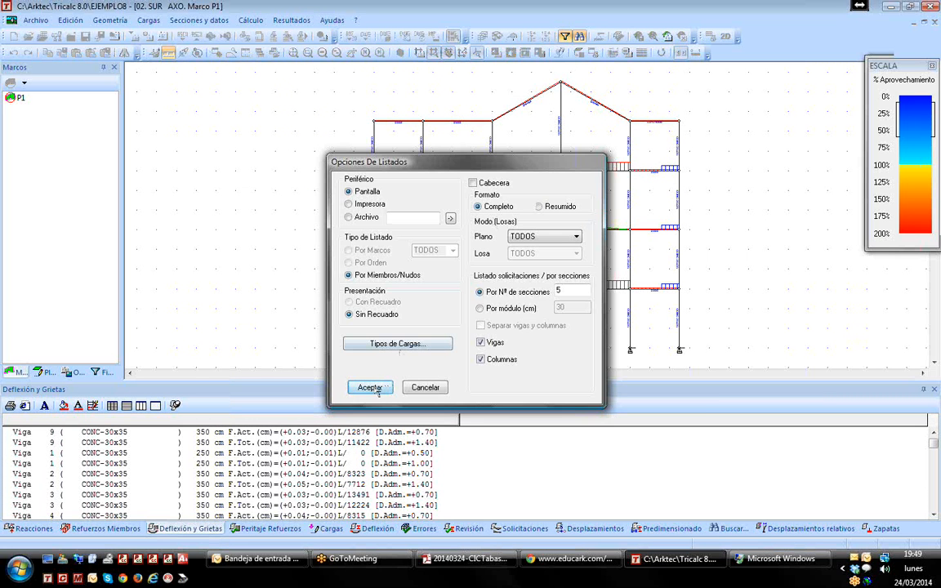
pyautogui.click(340, 357)
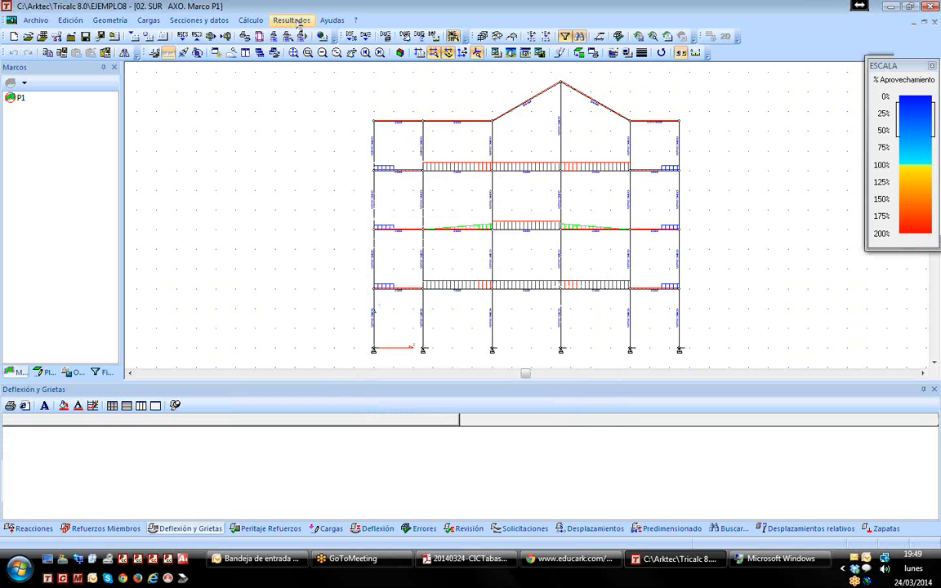
# Step: List the complete Deflexión y Grietas results of the third-floor central beam (Viga 13) and check its Agrietamiento line
pyautogui.click(296, 21)
pyautogui.moveTo(351, 36)
pyautogui.moveTo(490, 115)
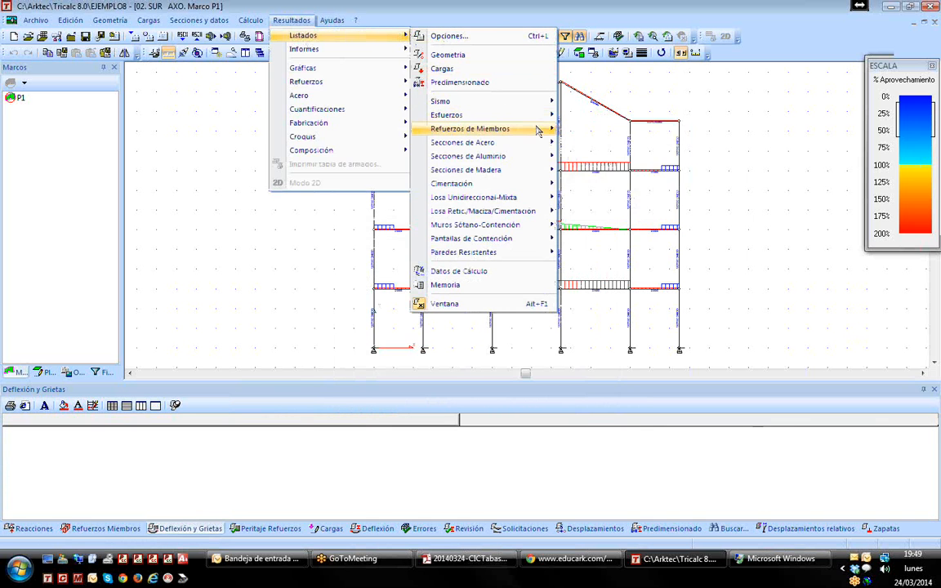
pyautogui.moveTo(542, 129)
pyautogui.click(620, 129)
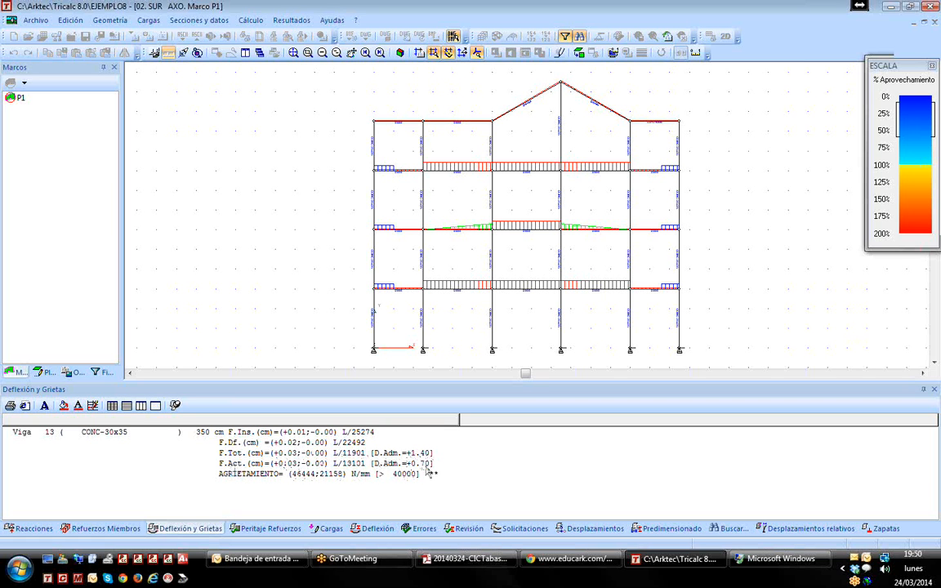
pyautogui.click(343, 477)
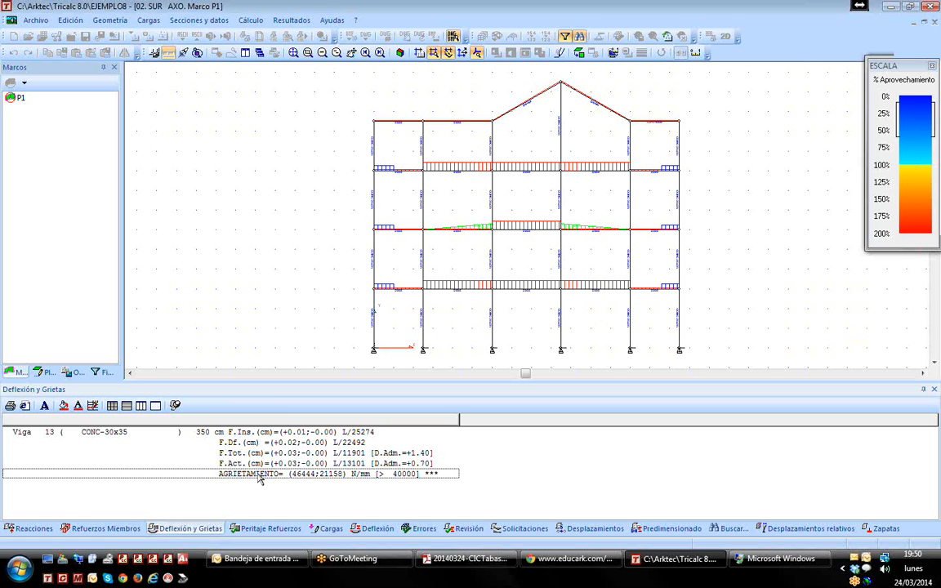
pyautogui.click(244, 246)
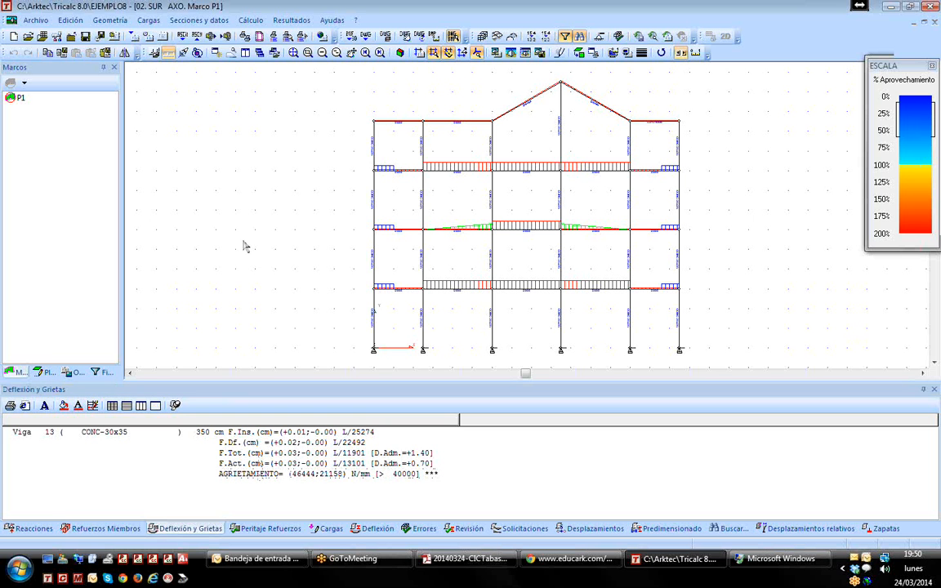
# Step: List the Peritaje Refuerzos of the third-floor beam in the first bay (Viga 11) and review its longitudinal reinforcement and stirrup/torsion tables
pyautogui.click(291, 20)
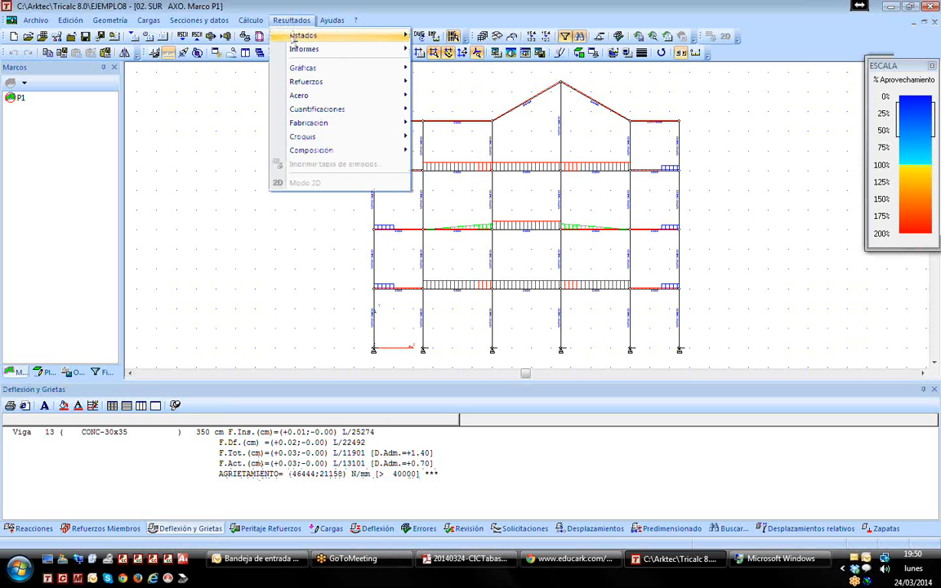
pyautogui.moveTo(294, 37)
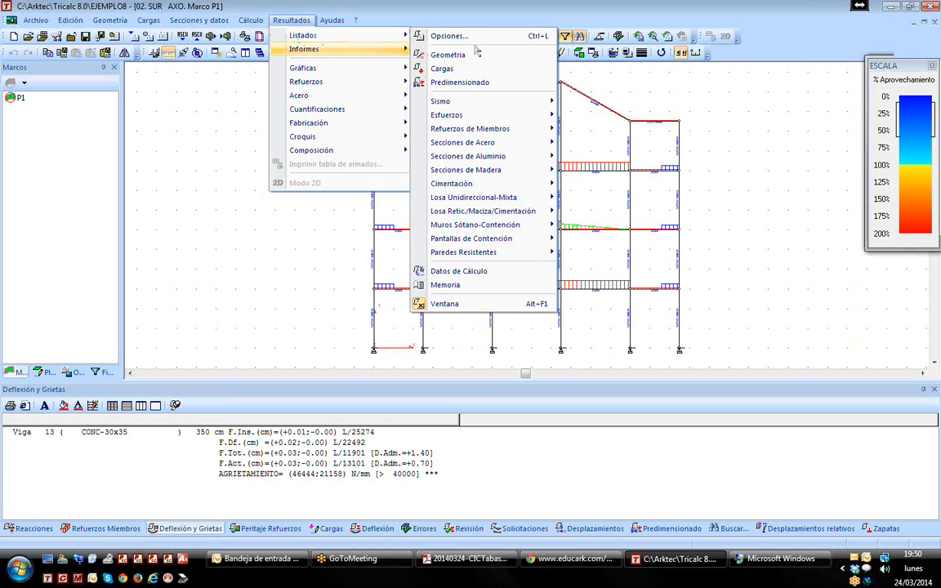
pyautogui.moveTo(343, 49)
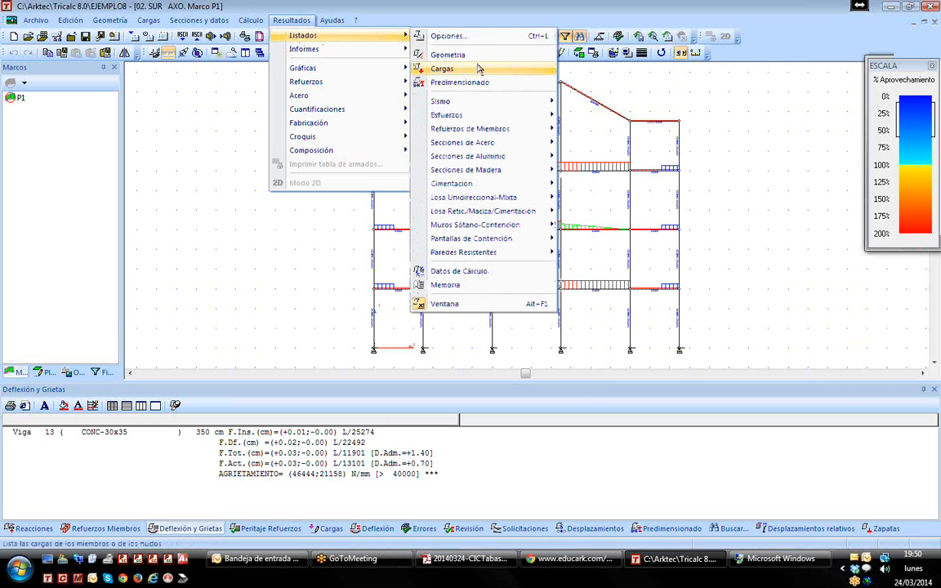
pyautogui.moveTo(476, 114)
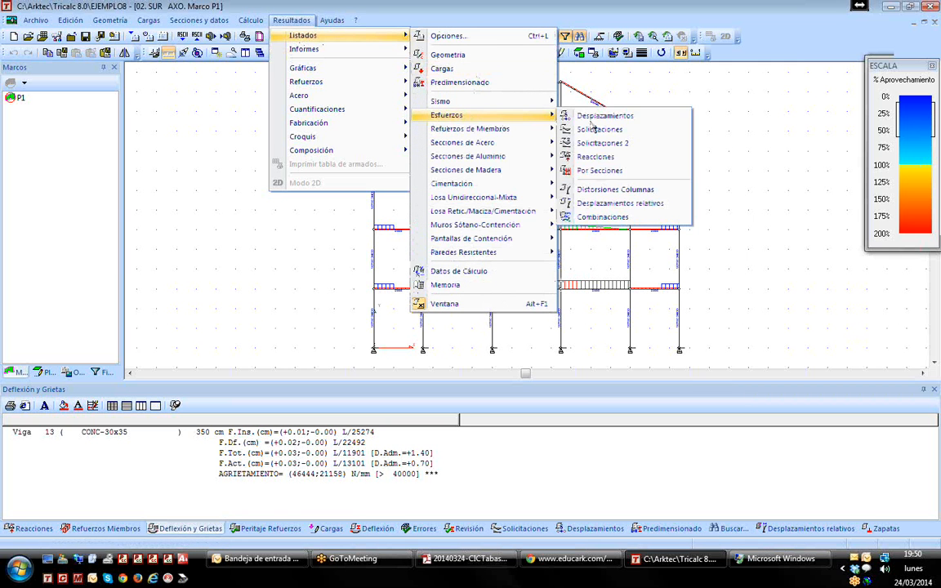
pyautogui.moveTo(536, 134)
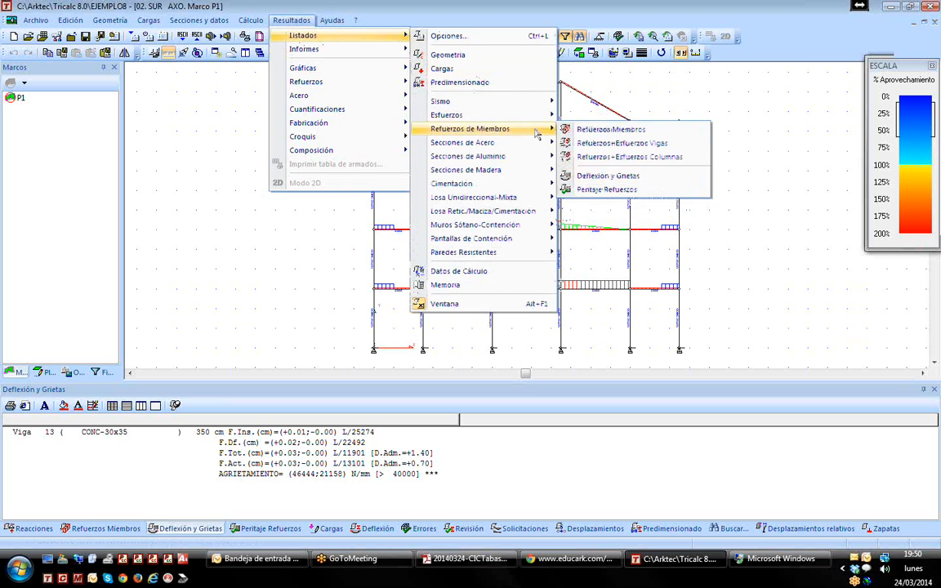
pyautogui.click(606, 189)
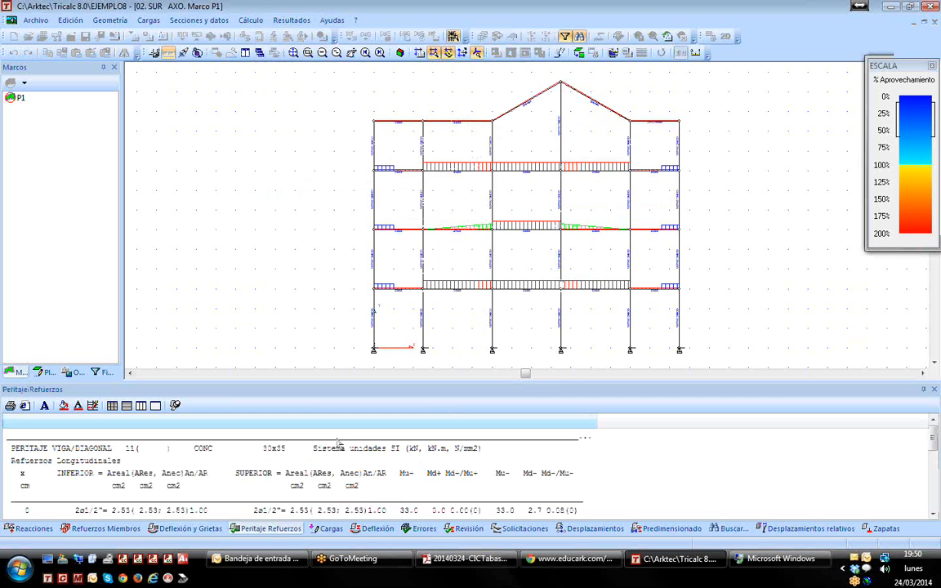
pyautogui.click(295, 445)
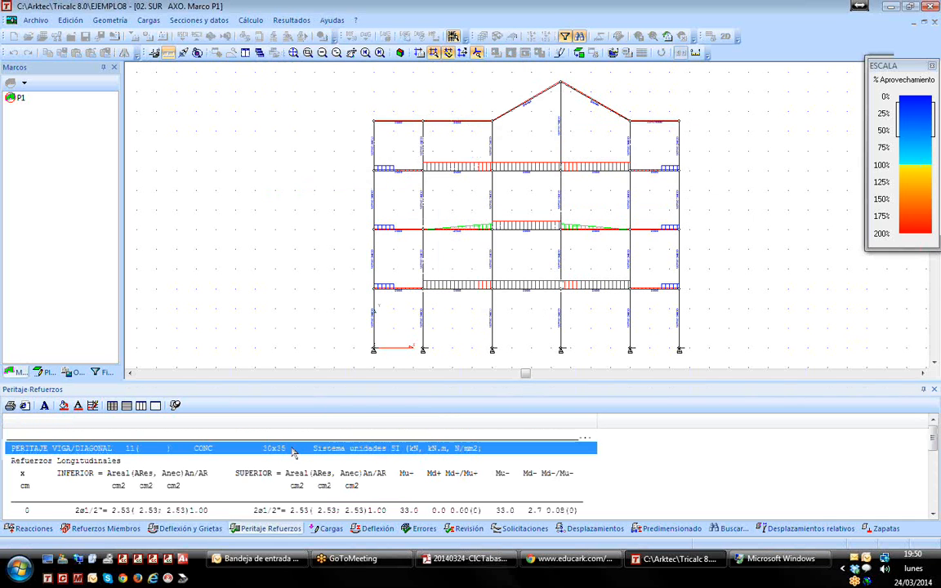
pyautogui.scroll(-1, 277, 458)
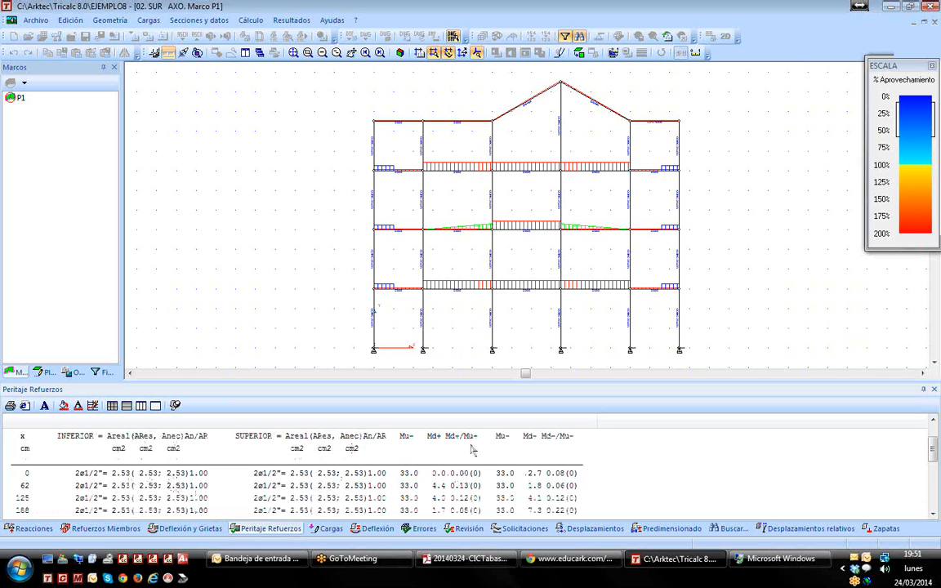
pyautogui.scroll(-5, 457, 500)
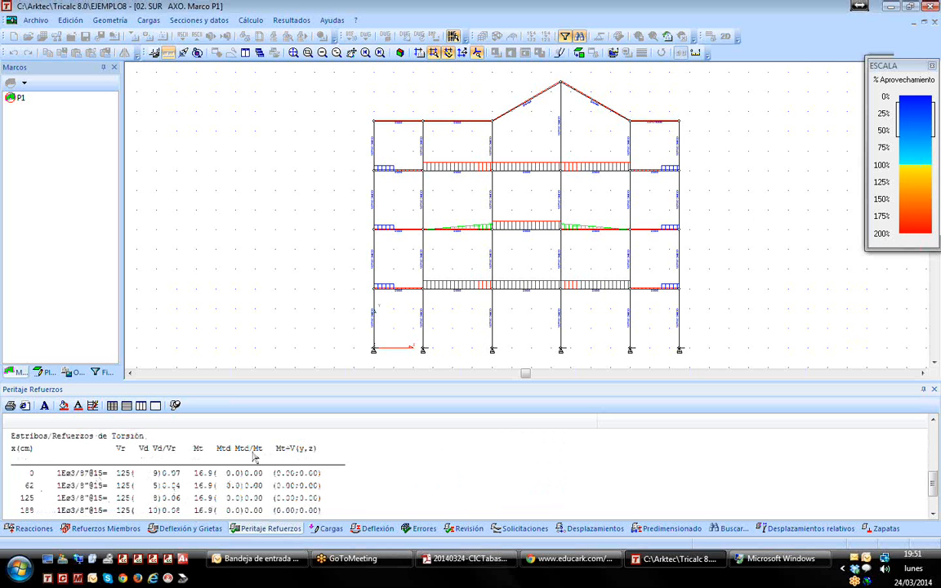
pyautogui.scroll(-1, 253, 458)
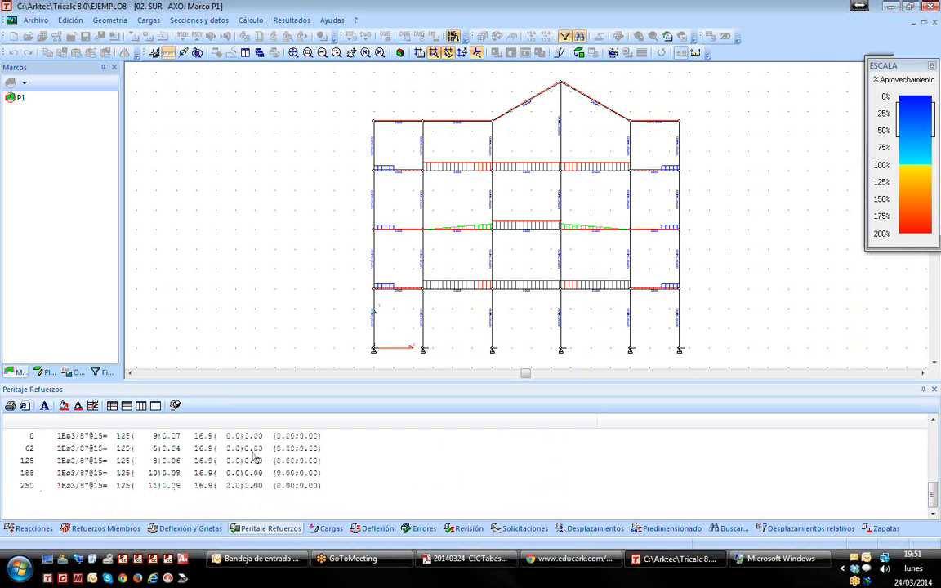
pyautogui.click(314, 301)
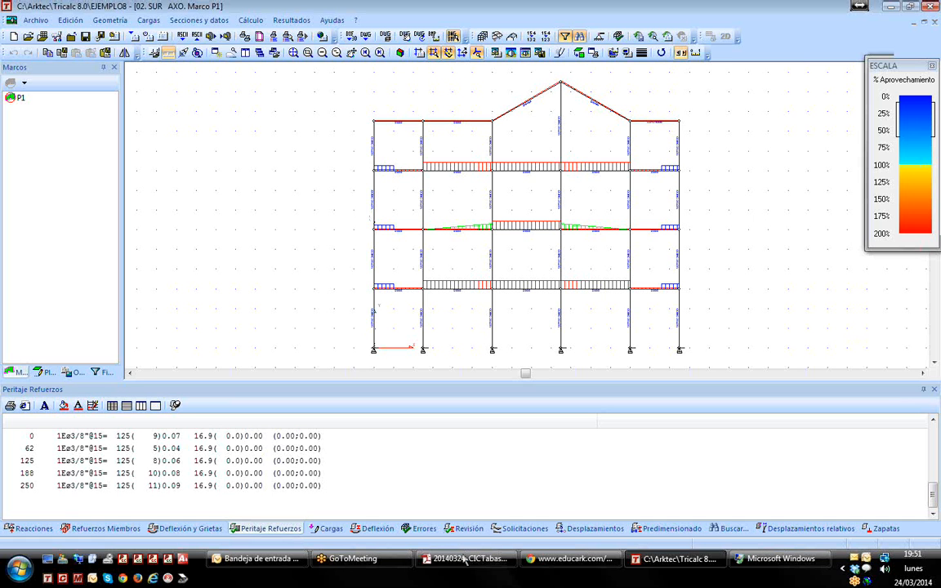
# Step: Switch to the browser, close the Ejemplo 9 PDF and find the Nivel AVANZADO group in the list of Tricalc examples
pyautogui.click(574, 559)
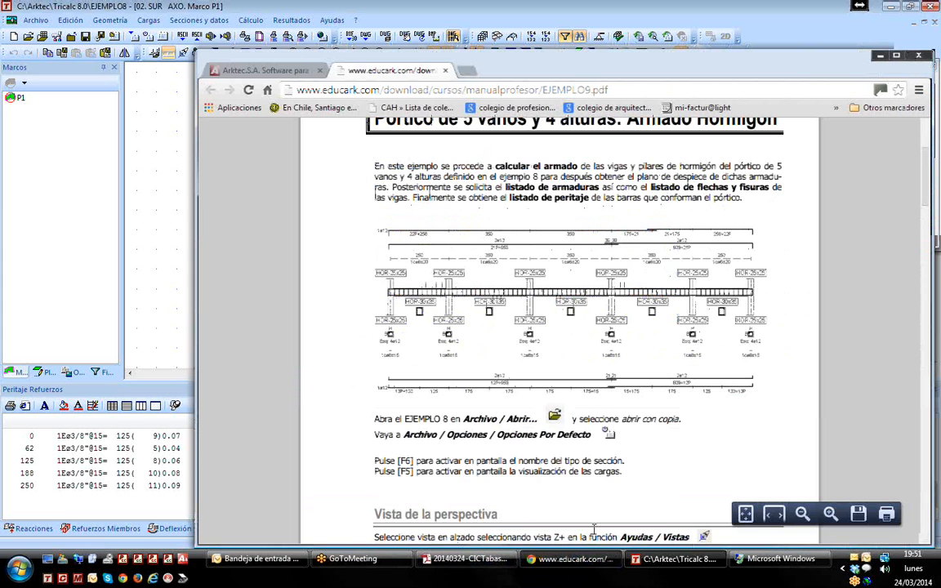
pyautogui.click(445, 70)
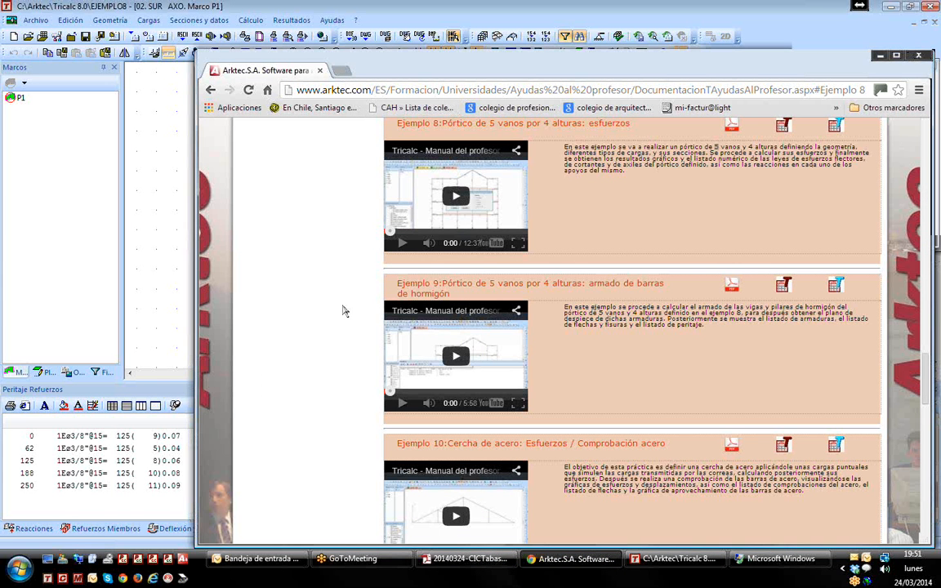
pyautogui.scroll(1, 343, 310)
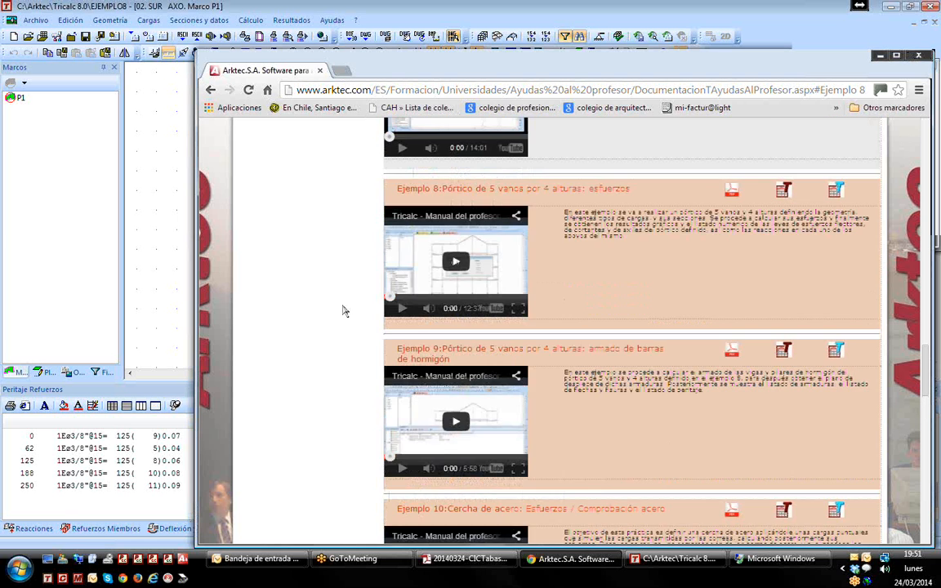
pyautogui.scroll(13, 343, 310)
pyautogui.scroll(6, 343, 311)
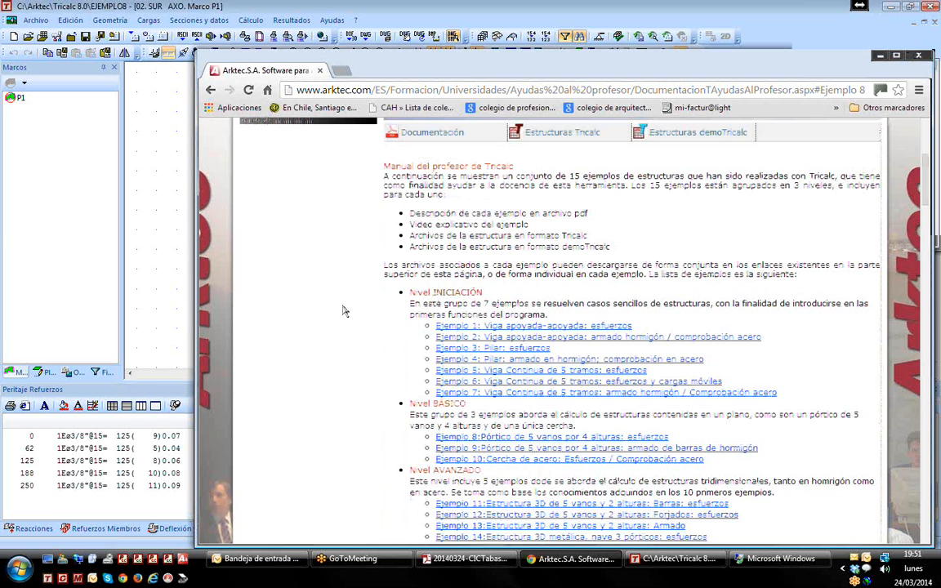
pyautogui.scroll(-2, 343, 310)
pyautogui.doubleClick(457, 339)
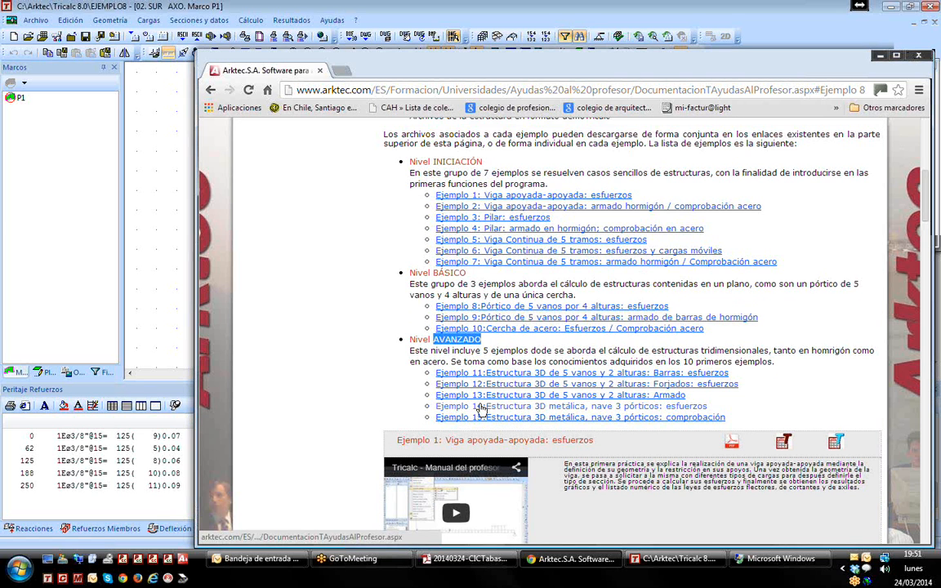
# Step: Open the PDF of Ejemplo 14 (Estructura 3D metálica, nave 3 pórticos: esfuerzos) and read its introduction
pyautogui.click(585, 409)
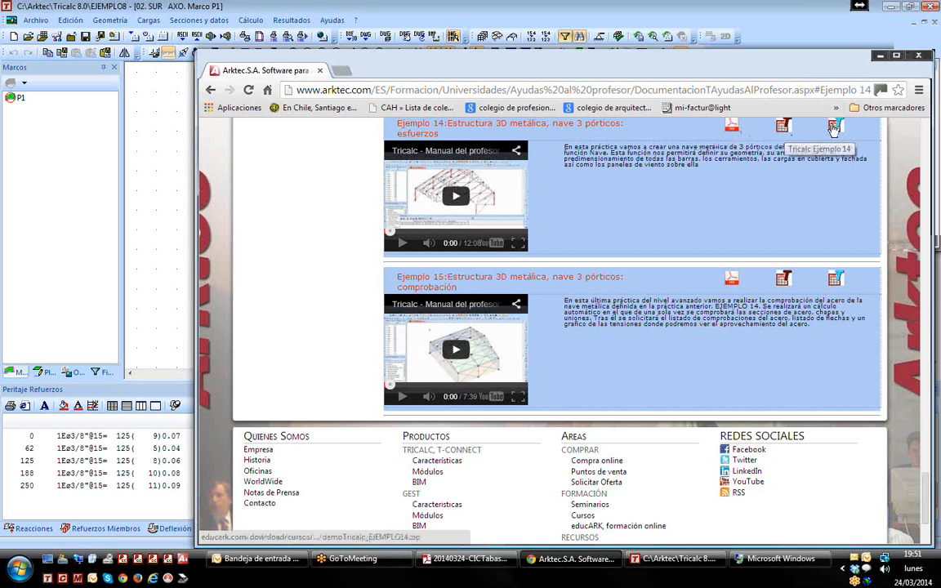
pyautogui.click(732, 127)
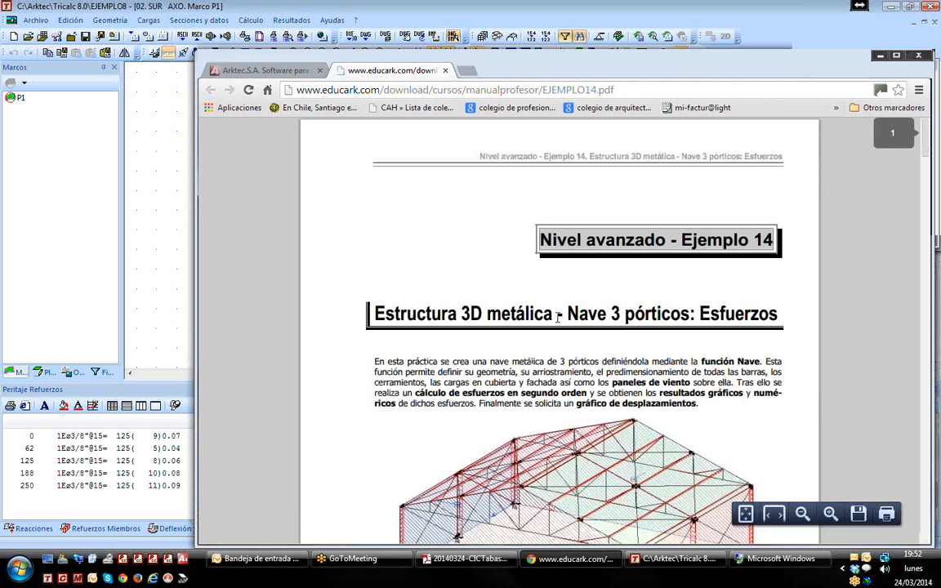
pyautogui.scroll(-1, 543, 341)
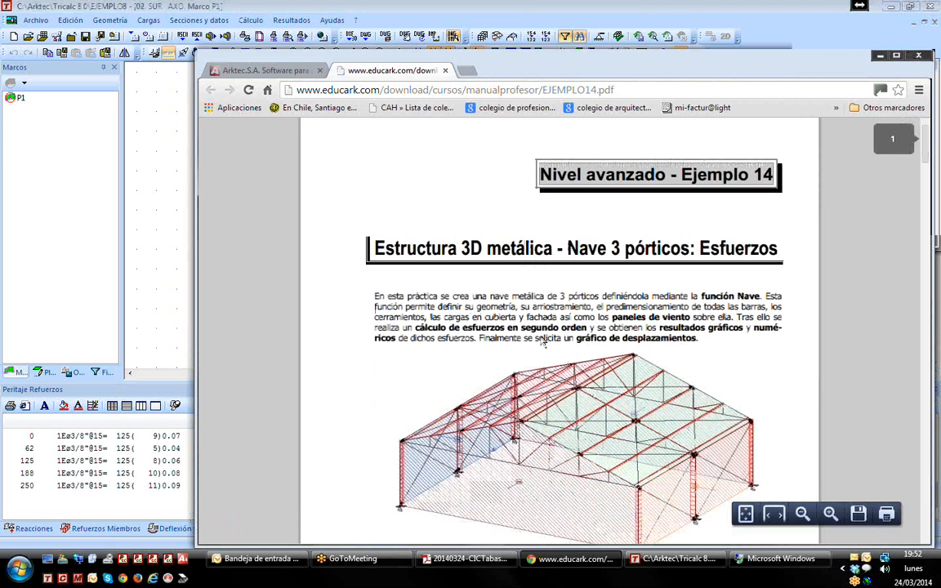
pyautogui.scroll(-1, 543, 341)
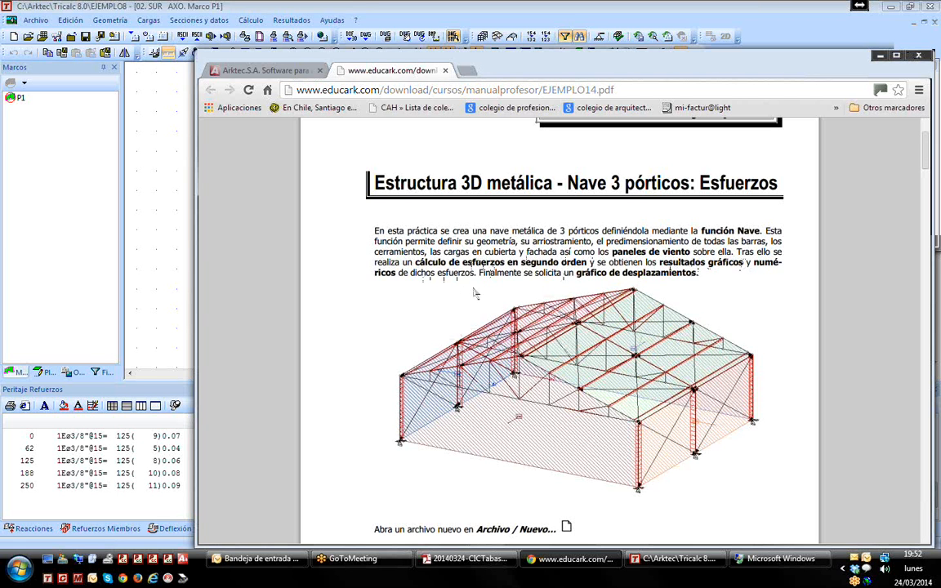
# Step: Read the end of the Ejemplo 14 introduction and its opening instructions on the new file and default options
pyautogui.moveTo(584, 273); pyautogui.dragTo(698, 274)
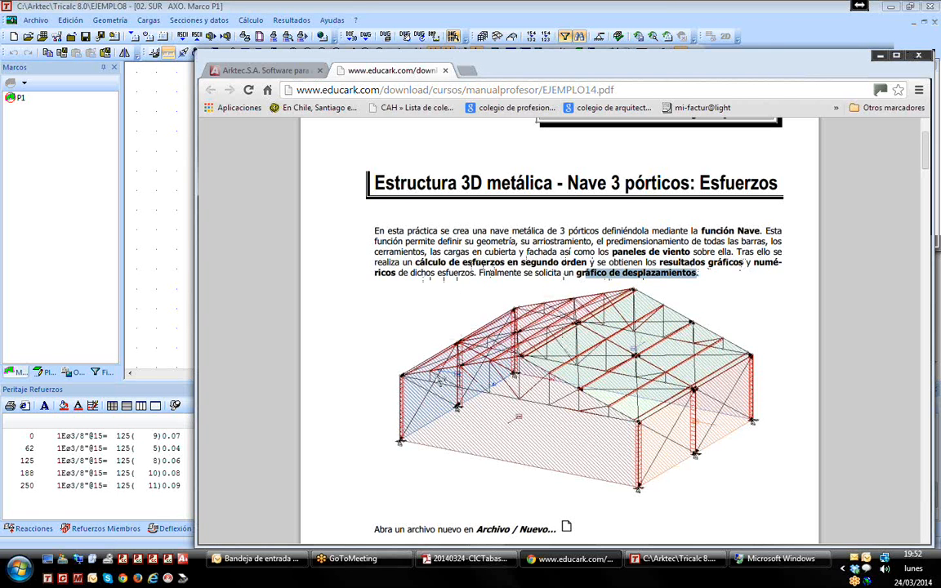
pyautogui.scroll(-1, 437, 380)
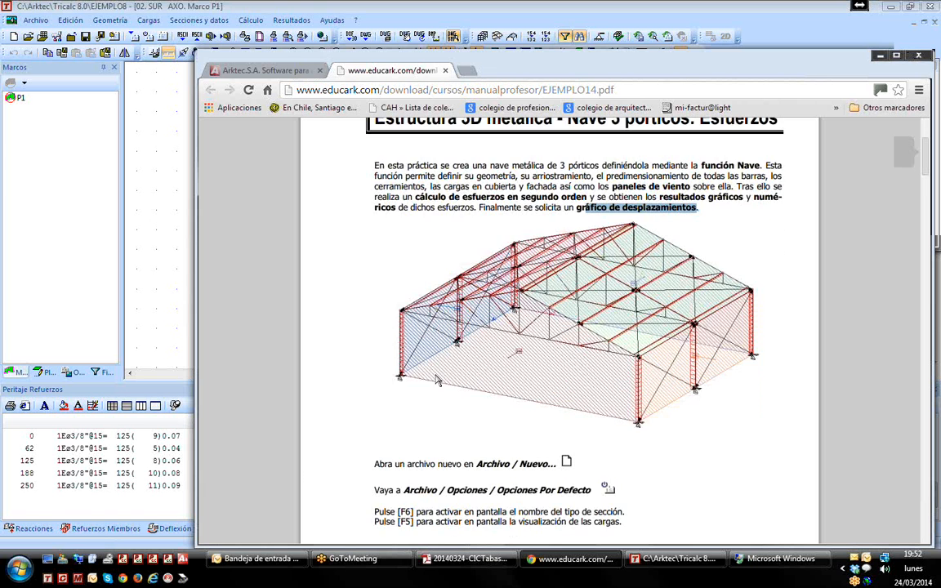
pyautogui.scroll(-3, 436, 379)
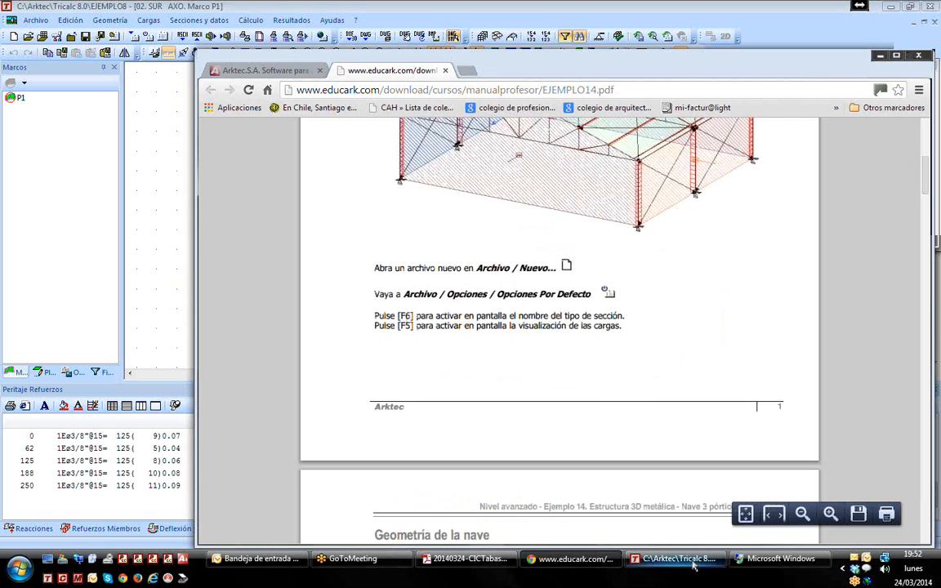
# Step: Switch to Tricalc and create a new structure named EJEMPLO14
pyautogui.click(643, 562)
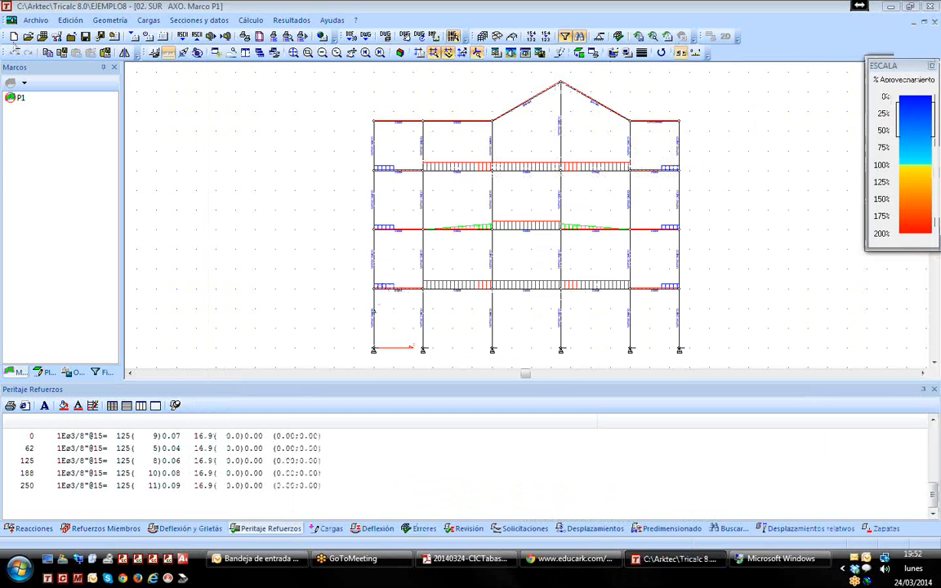
pyautogui.hotkey('ctrl', 'n')
pyautogui.write('eje')
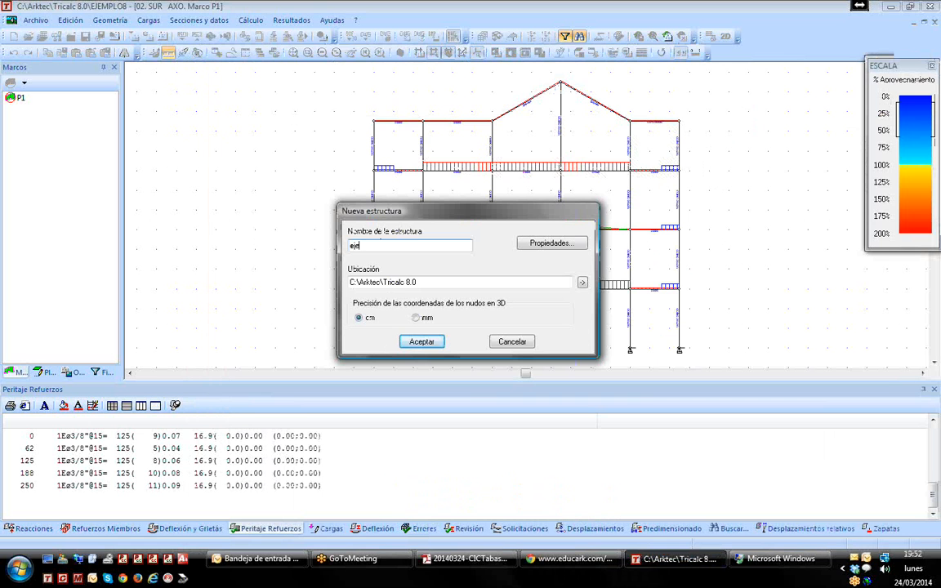
pyautogui.press('BackSpace')
pyautogui.press('BackSpace')
pyautogui.write('EJEMPLO14')
pyautogui.click(420, 340)
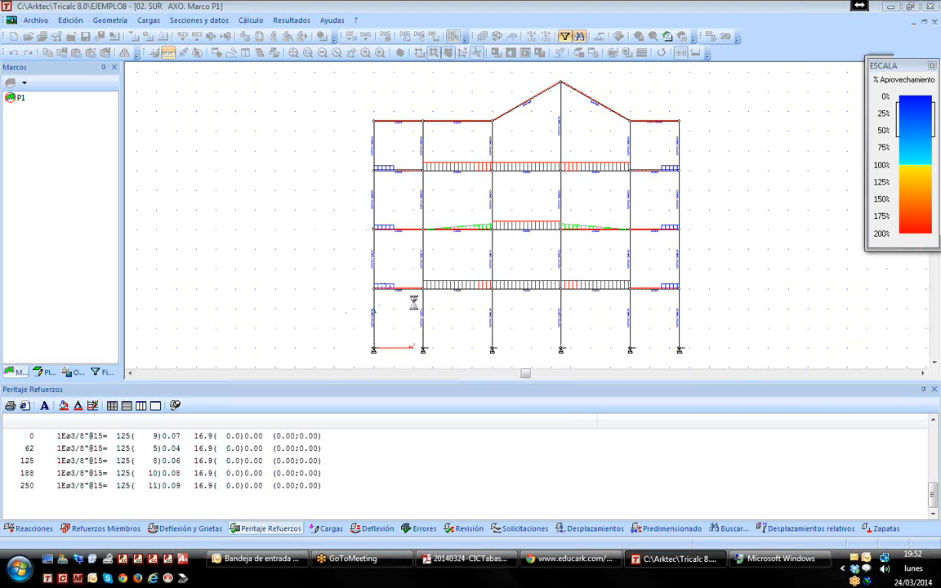
# Step: Switch to the browser and read the roof, purlin and bracing parameters of the nave in the Ejemplo 14 PDF
pyautogui.hotkey('alt', 'Tab')
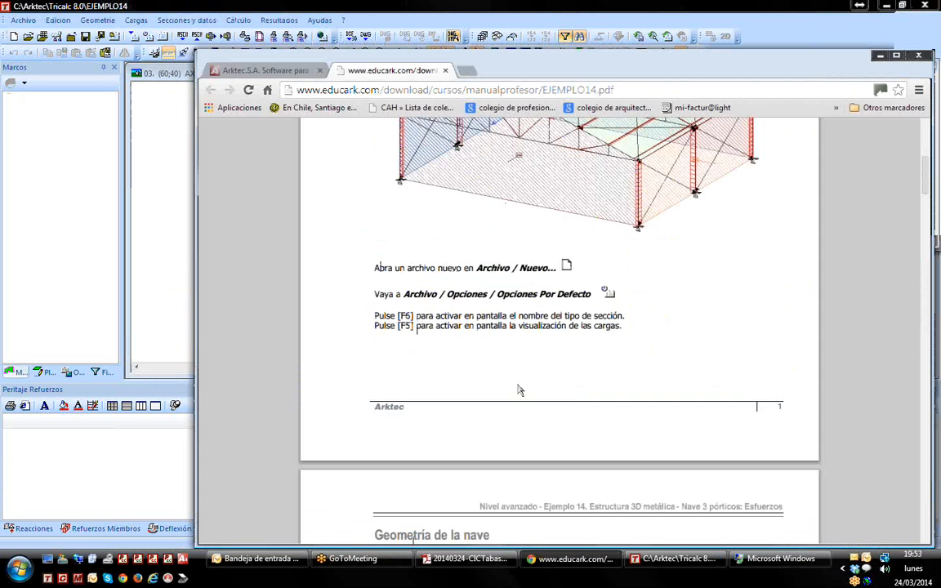
pyautogui.scroll(-3, 517, 391)
pyautogui.scroll(-5, 518, 391)
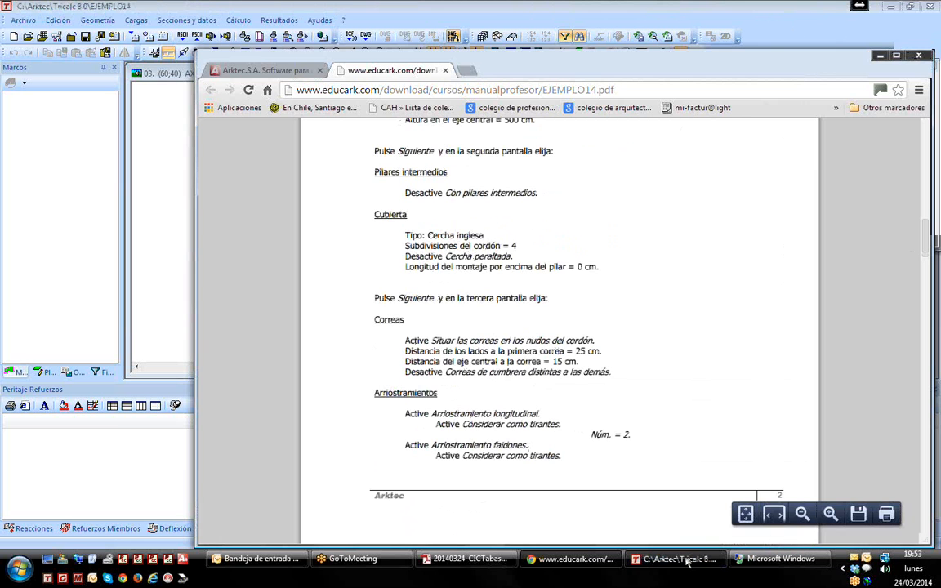
# Step: Switch to Tricalc, start a new nave of type Nave con cubierta a dos aguas and set its number of frames to 3
pyautogui.click(686, 562)
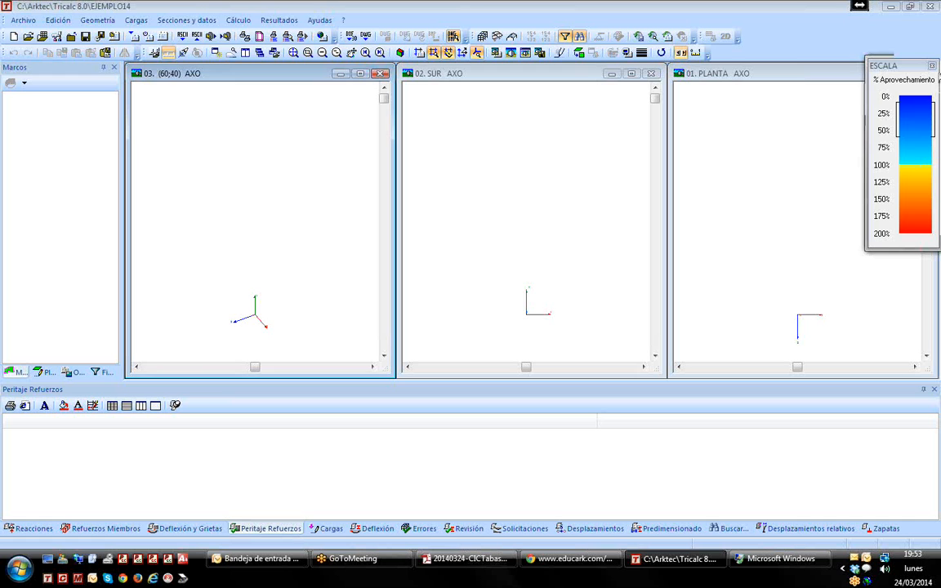
pyautogui.click(929, 75)
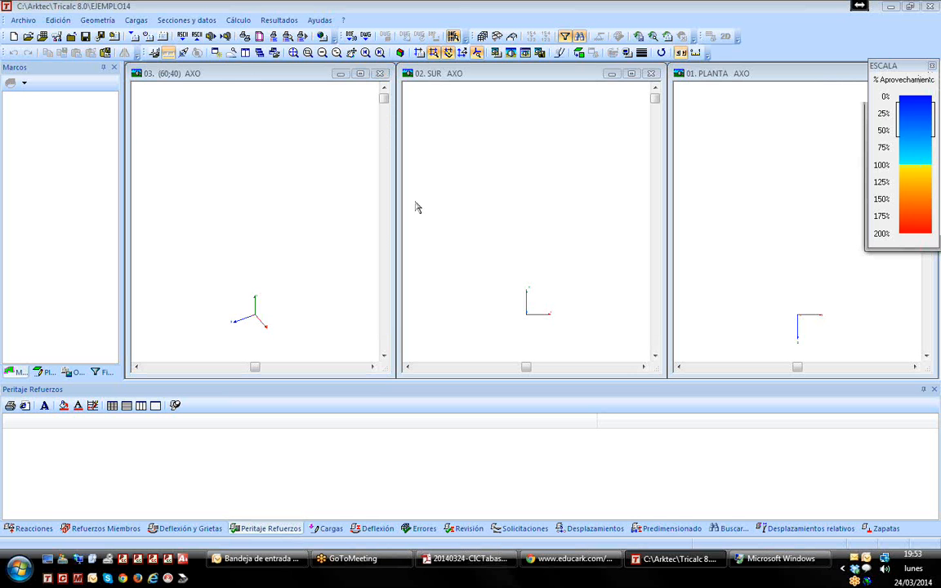
pyautogui.click(97, 19)
pyautogui.click(99, 49)
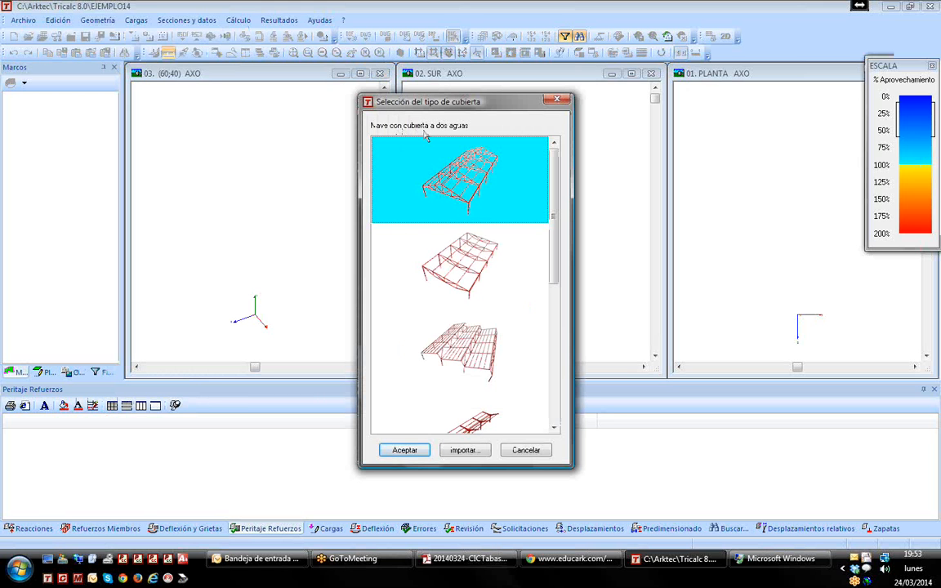
pyautogui.click(412, 450)
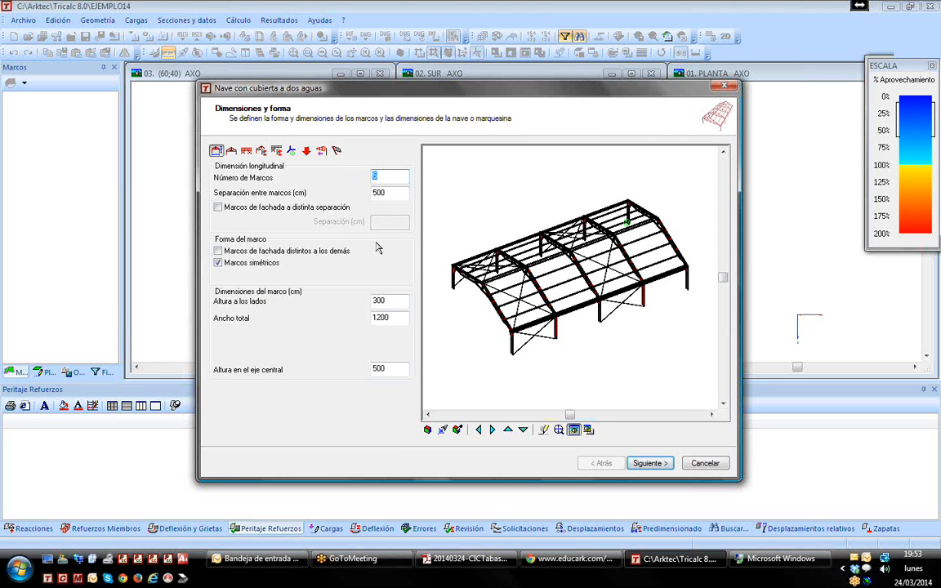
pyautogui.write('3')
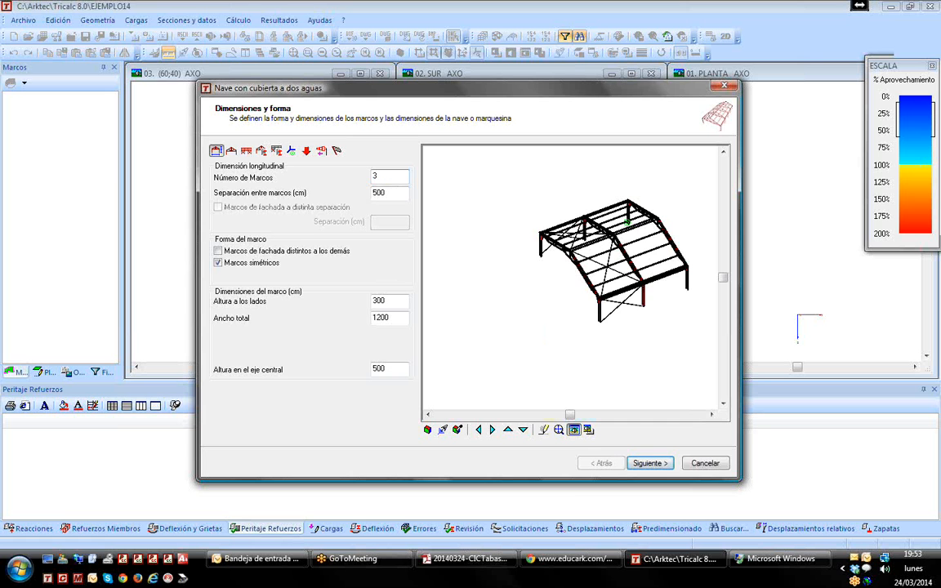
pyautogui.press('Tab')
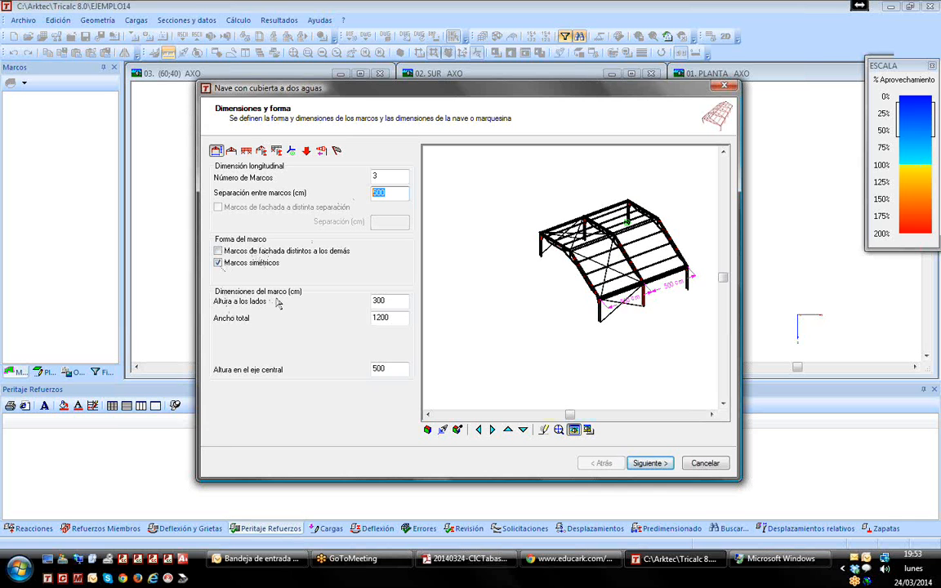
# Step: Accept 300 cm side height, 1200 cm total width and 500 cm central-axis height for the frames, and advance to the Marcos settings
pyautogui.click(393, 300)
pyautogui.moveTo(360, 301); pyautogui.dragTo(355, 307)
pyautogui.click(606, 309)
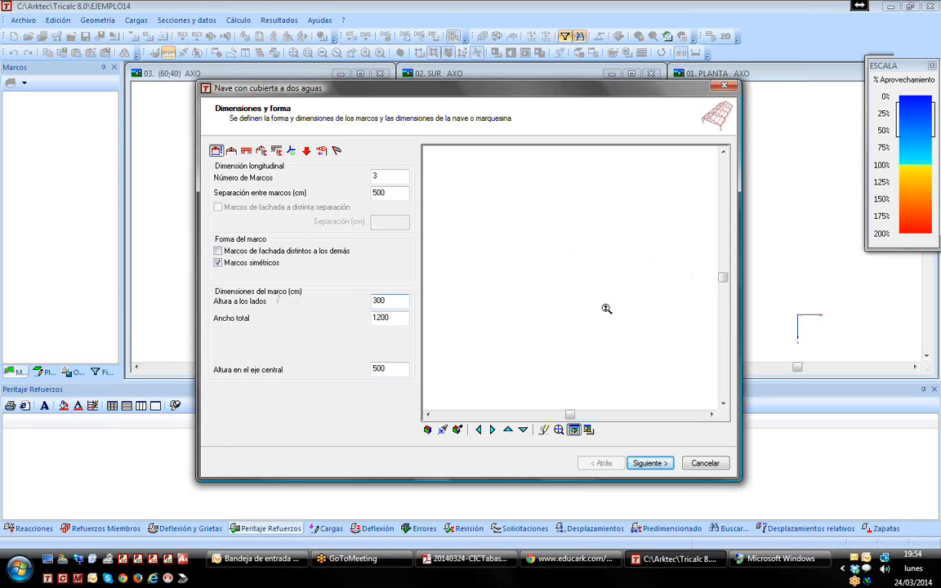
pyautogui.scroll(2, 606, 309)
pyautogui.scroll(1, 606, 309)
pyautogui.click(391, 300)
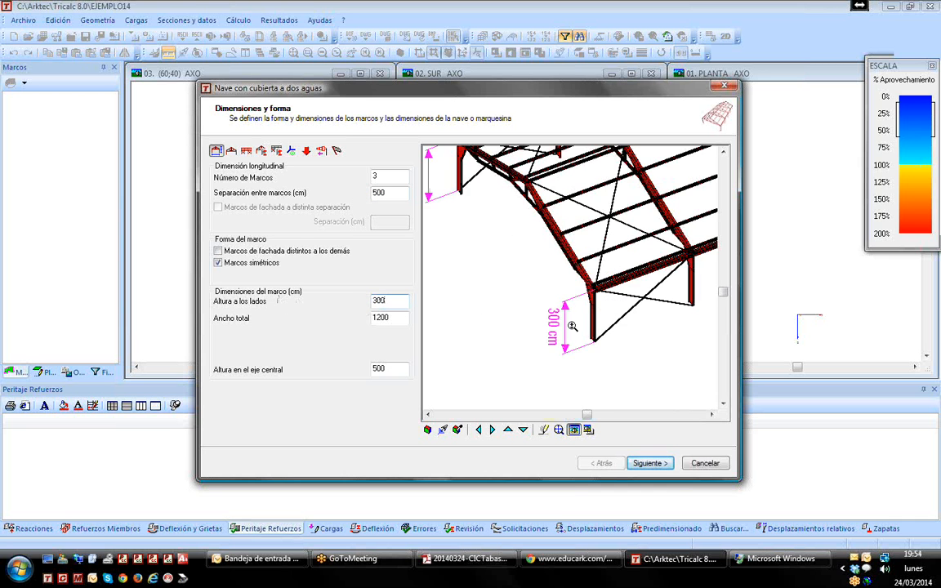
pyautogui.click(394, 317)
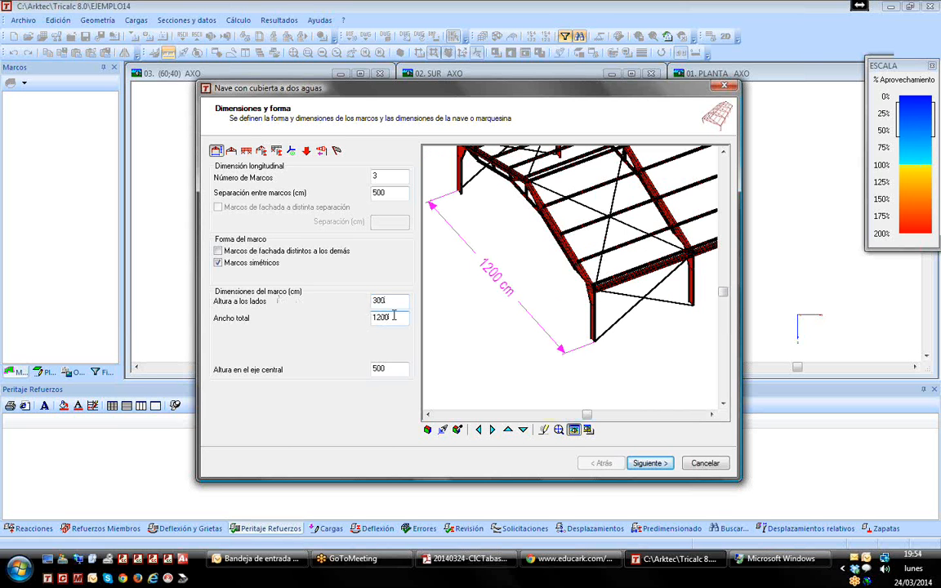
pyautogui.doubleClick(384, 317)
pyautogui.click(384, 369)
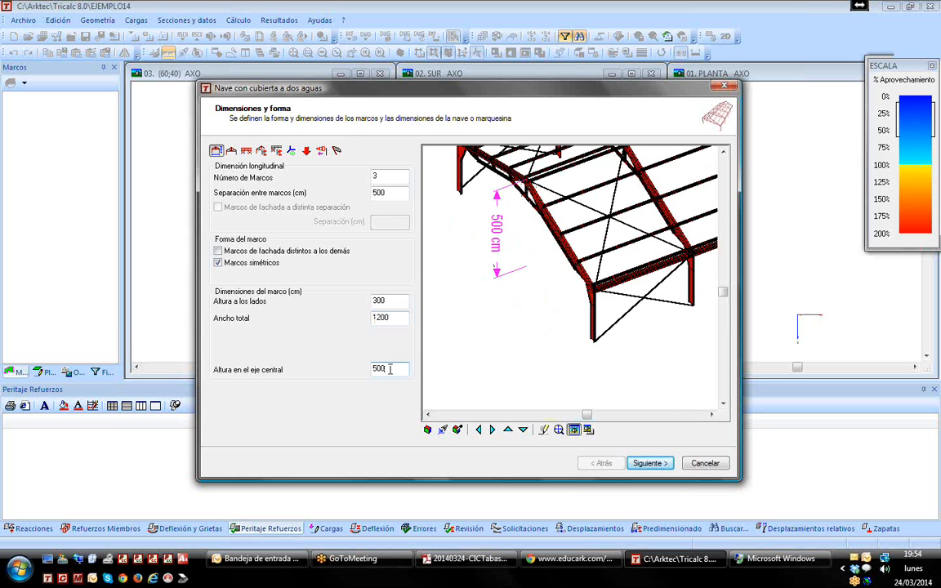
pyautogui.moveTo(393, 368); pyautogui.dragTo(338, 366)
pyautogui.click(558, 431)
pyautogui.press('Return')
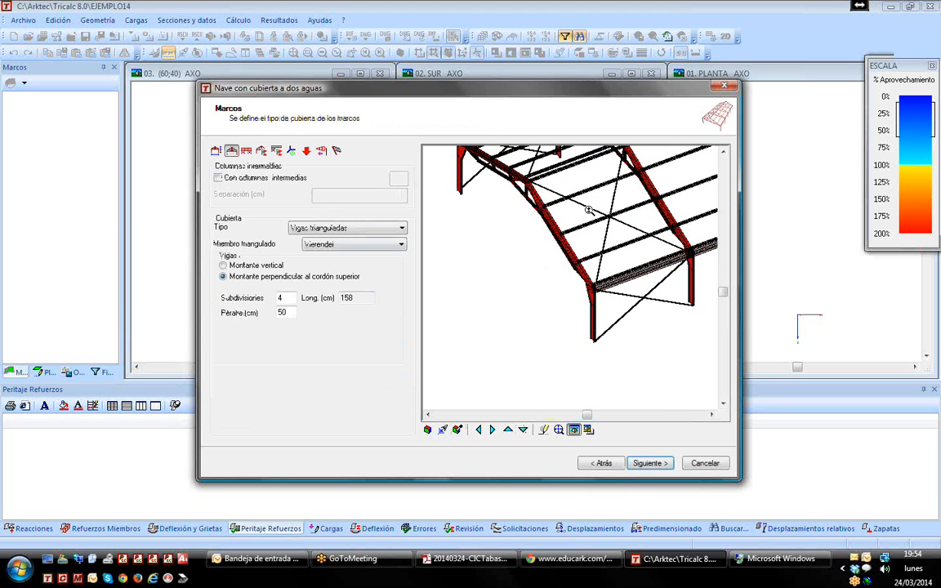
# Step: Set the roof type of the nave's frames to Armadura inglesa
pyautogui.click(723, 153)
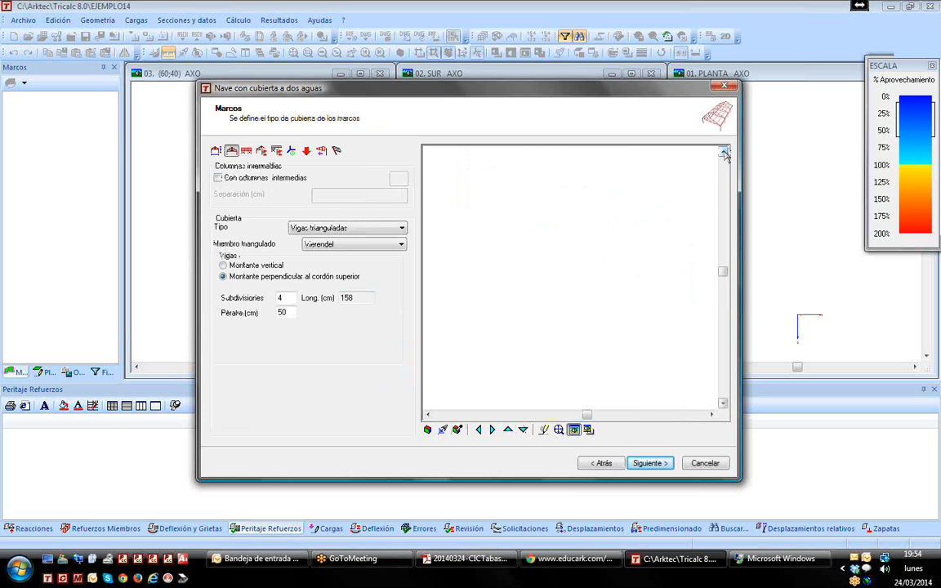
pyautogui.click(426, 430)
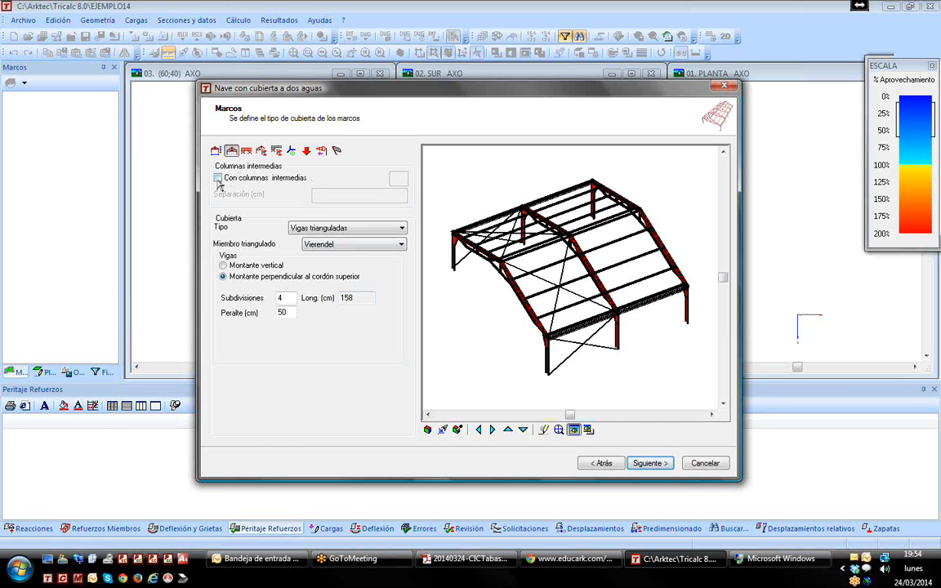
pyautogui.click(337, 229)
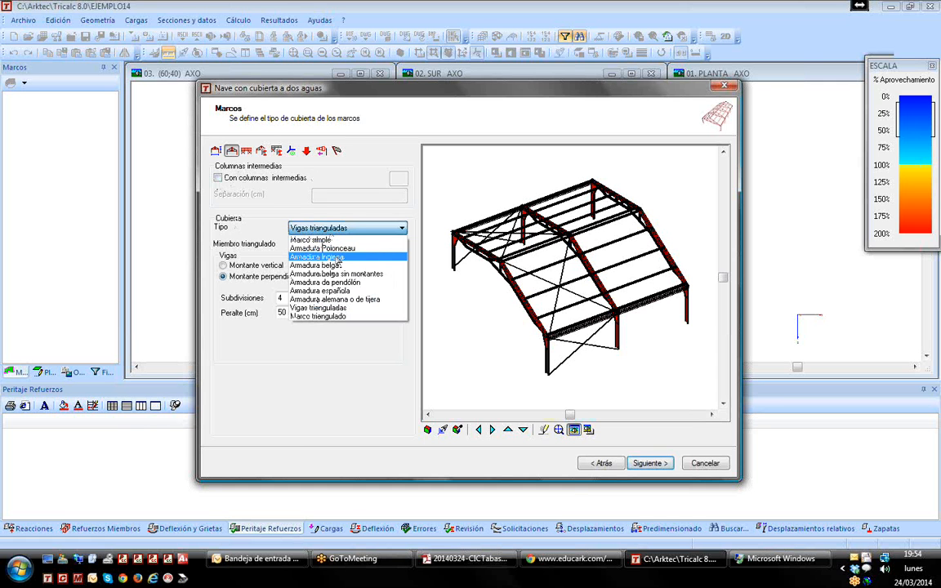
pyautogui.click(345, 258)
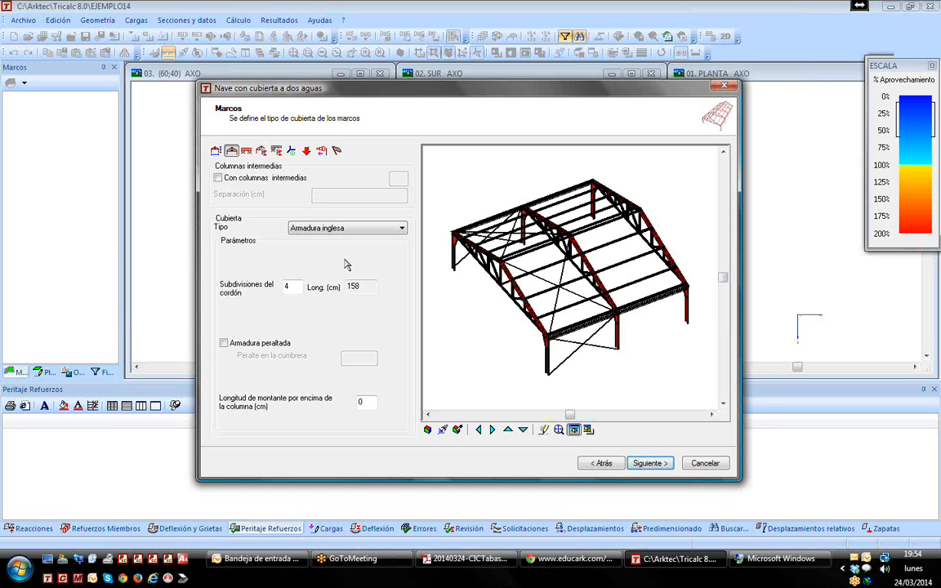
# Step: Accept 4 chord subdivisions and 0 cm post length above the column, and advance to the Arriostramientos y correas settings
pyautogui.click(294, 286)
pyautogui.click(932, 74)
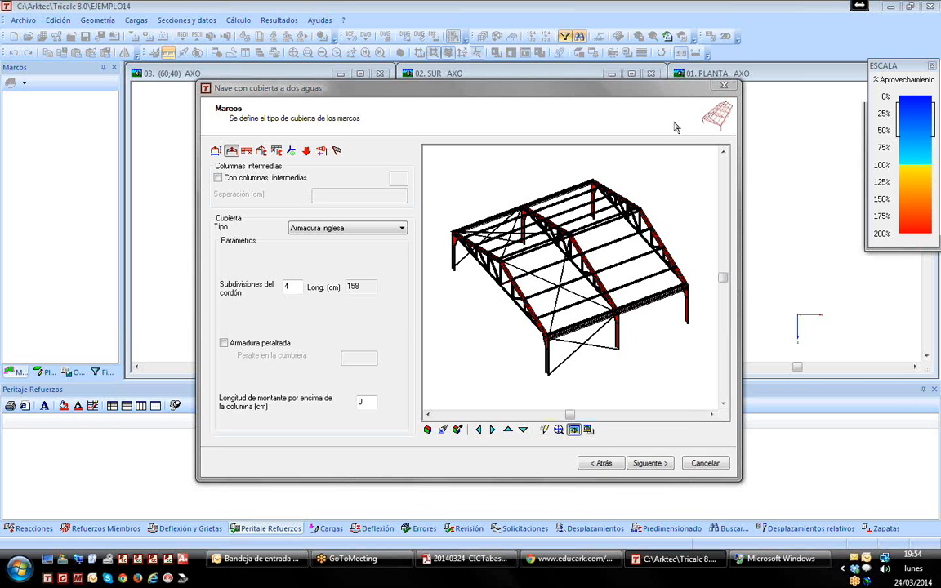
pyautogui.click(295, 283)
pyautogui.click(300, 285)
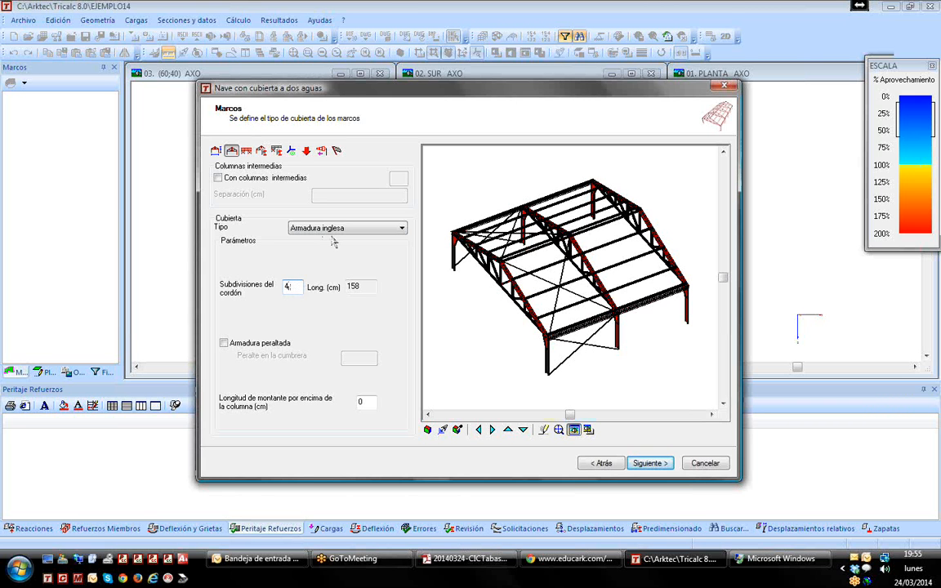
pyautogui.doubleClick(288, 286)
pyautogui.click(363, 401)
pyautogui.click(651, 463)
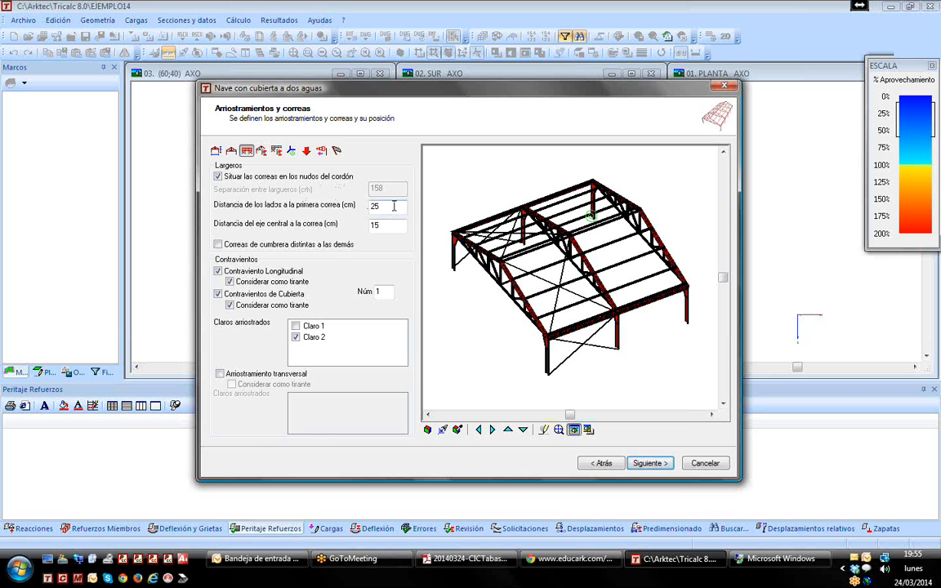
# Step: Check the purlin distances from the sides and from the central axis in the preview, and set the number of roof bracings to 2
pyautogui.click(393, 206)
pyautogui.doubleClick(390, 206)
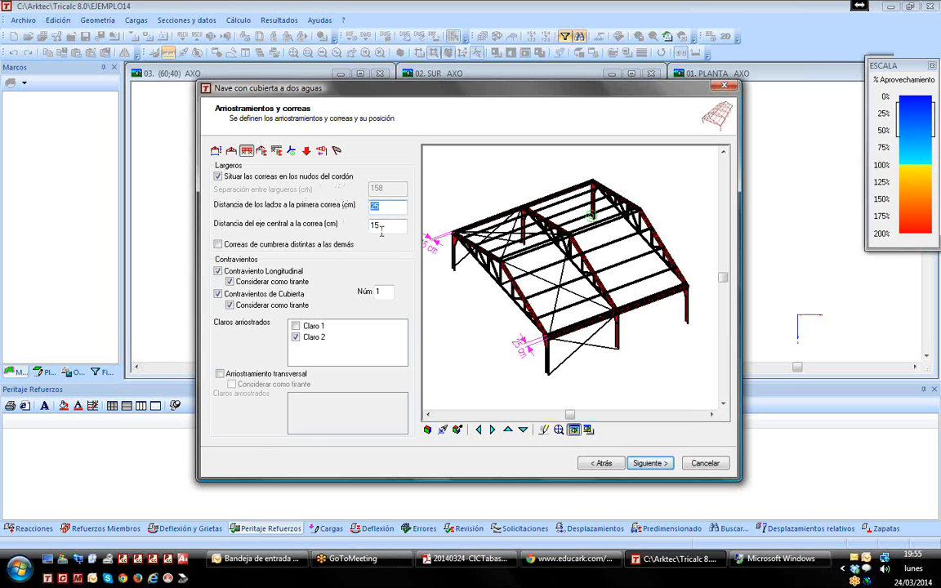
pyautogui.press('Tab')
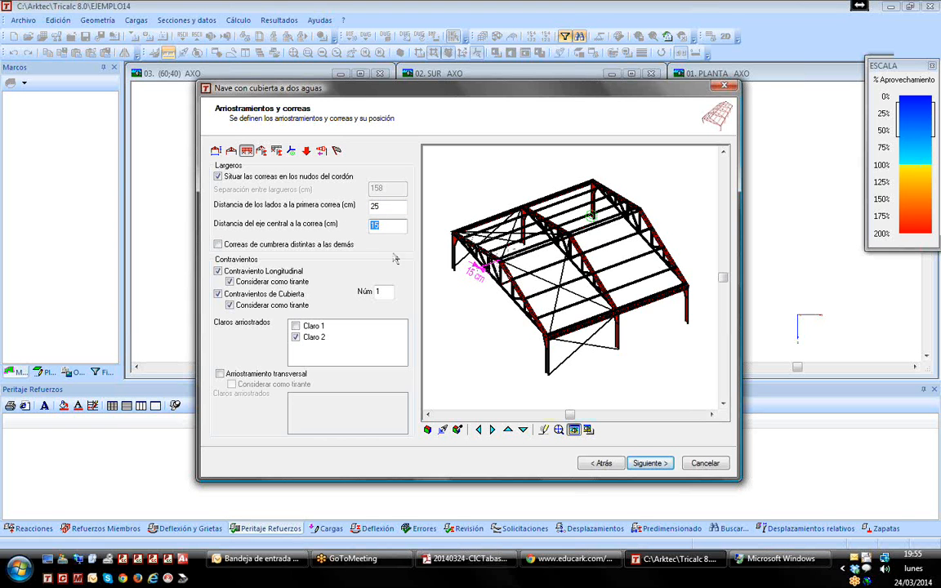
pyautogui.click(383, 205)
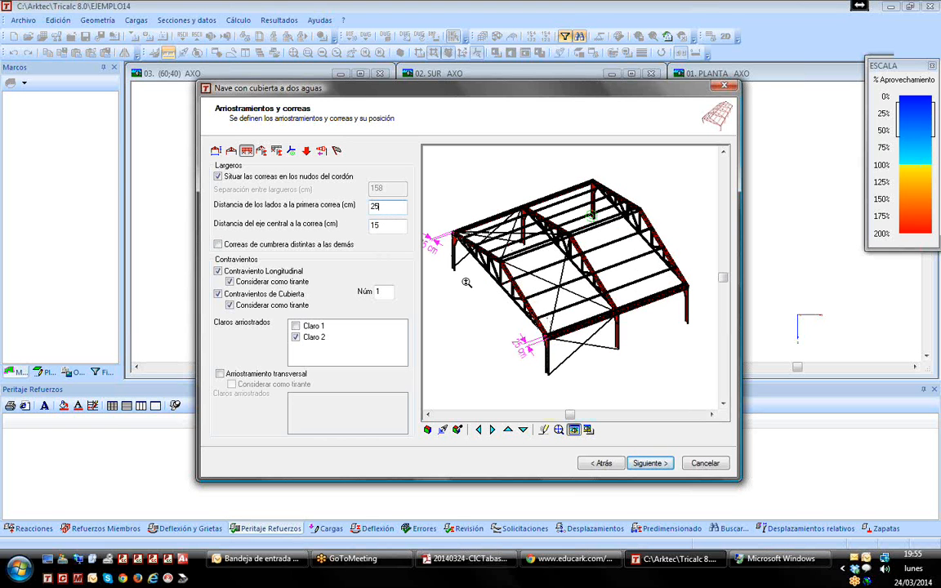
pyautogui.click(388, 224)
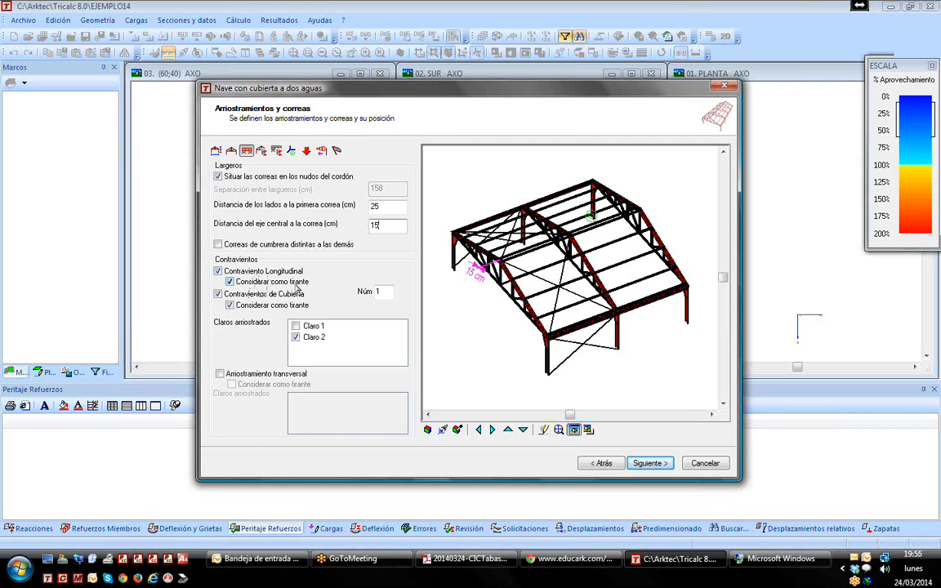
pyautogui.doubleClick(378, 292)
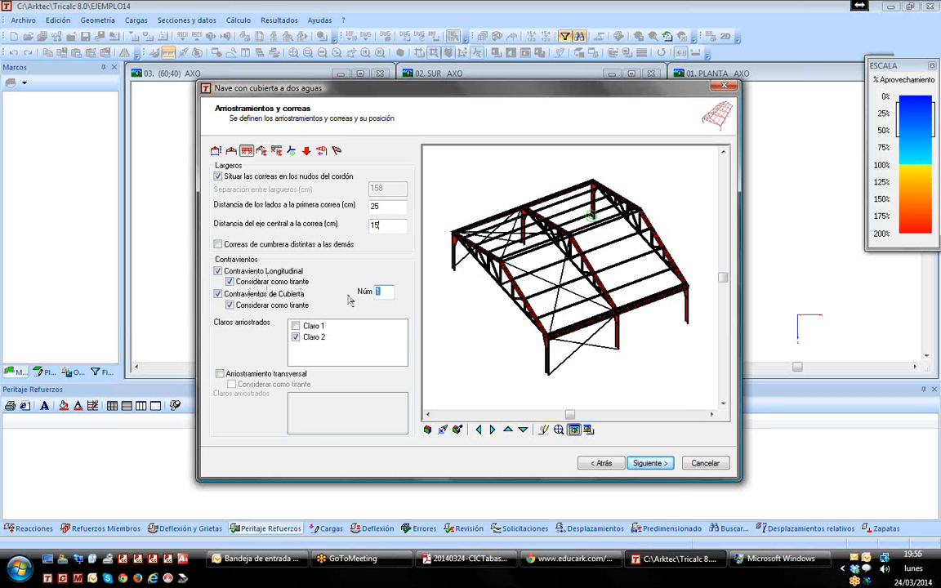
pyautogui.write('2')
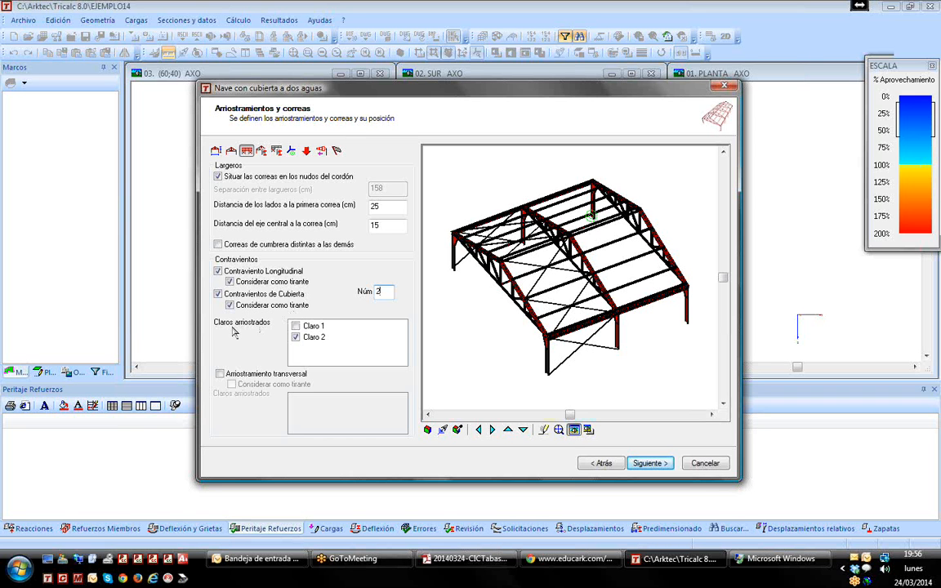
# Step: Add Claro 1 to the braced bays and set the frame columns' section to series _HE, profile 100a
pyautogui.click(296, 326)
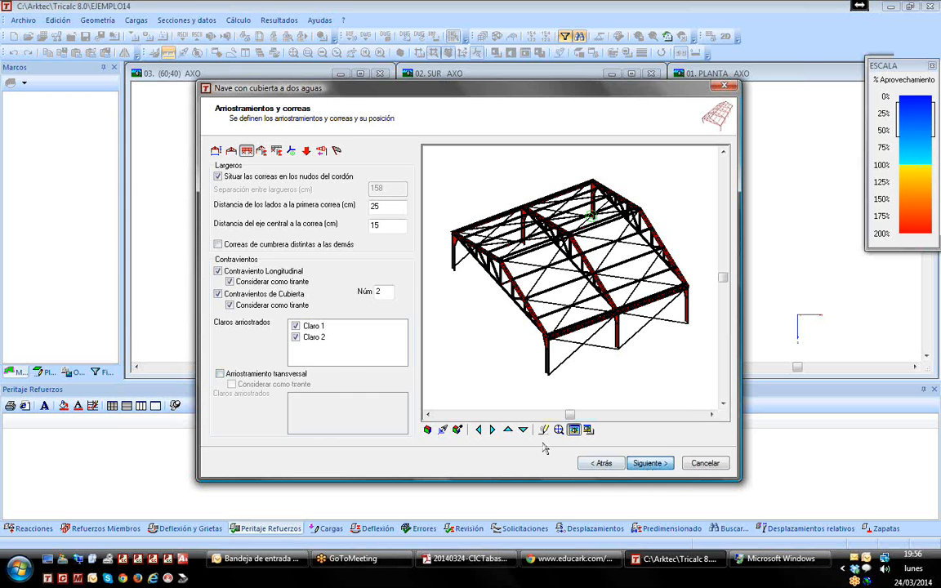
pyautogui.press('Return')
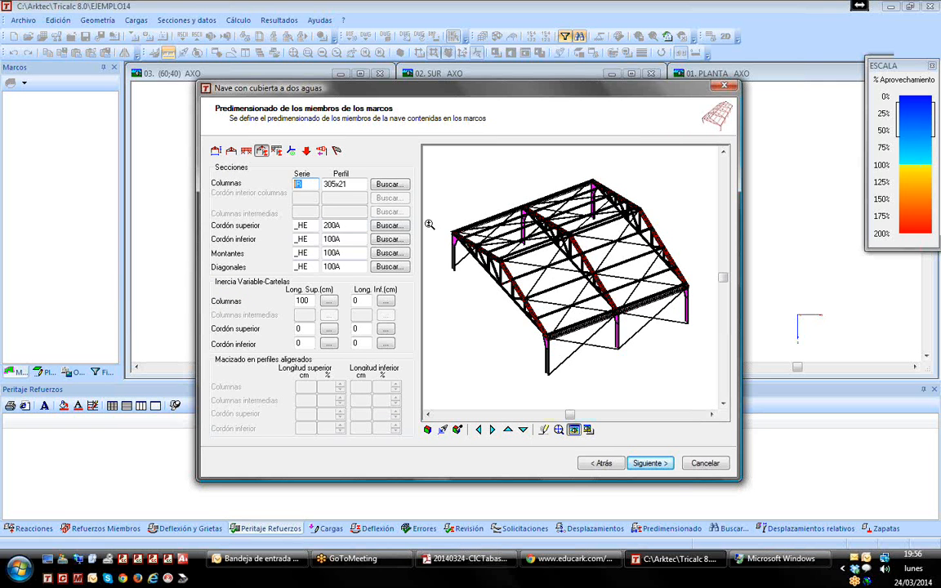
pyautogui.write('_')
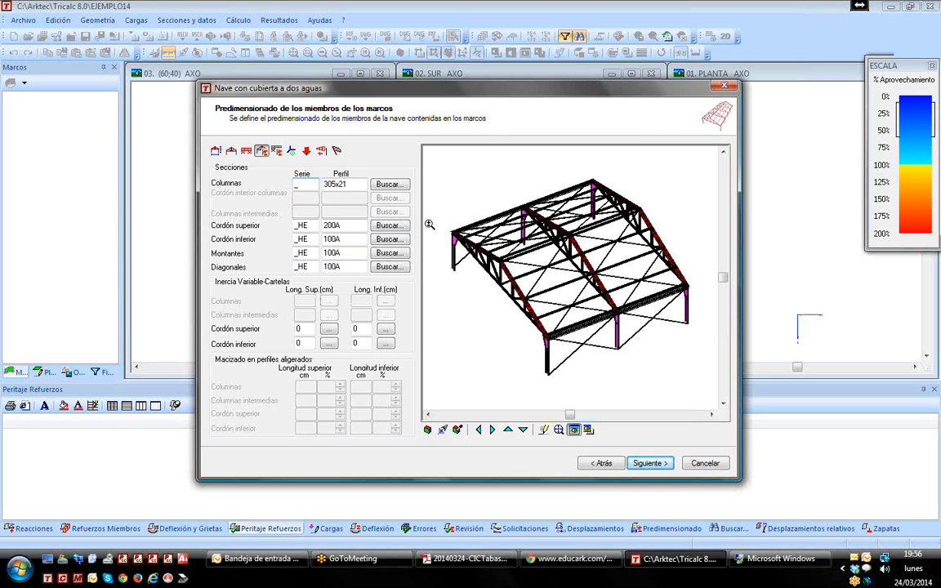
pyautogui.write('HE')
pyautogui.press('Tab')
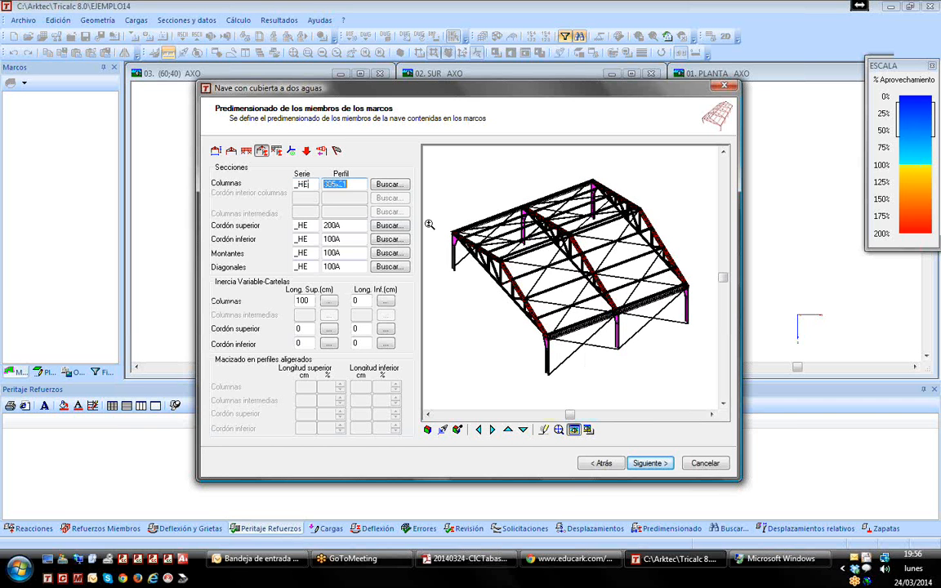
pyautogui.write('100a')
pyautogui.press('Tab')
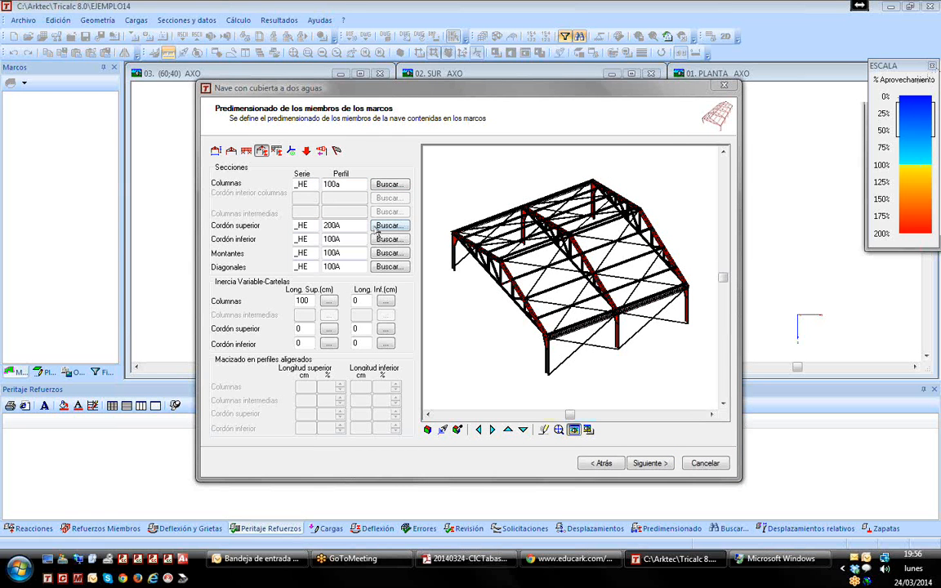
# Step: Set the columns' upper haunch length (Long. Sup.) to 0 cm
pyautogui.click(313, 225)
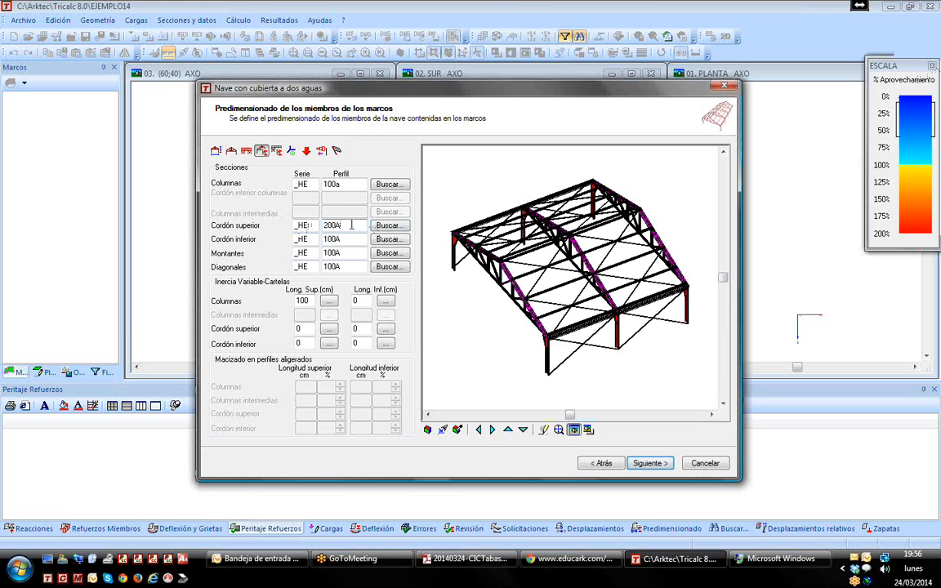
pyautogui.click(344, 238)
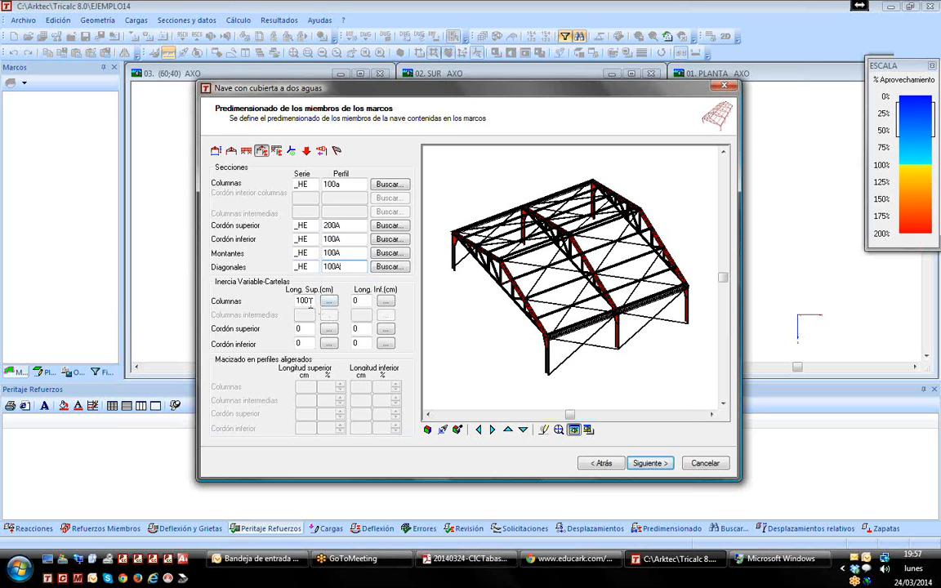
pyautogui.moveTo(308, 300); pyautogui.dragTo(270, 300)
pyautogui.write('0,')
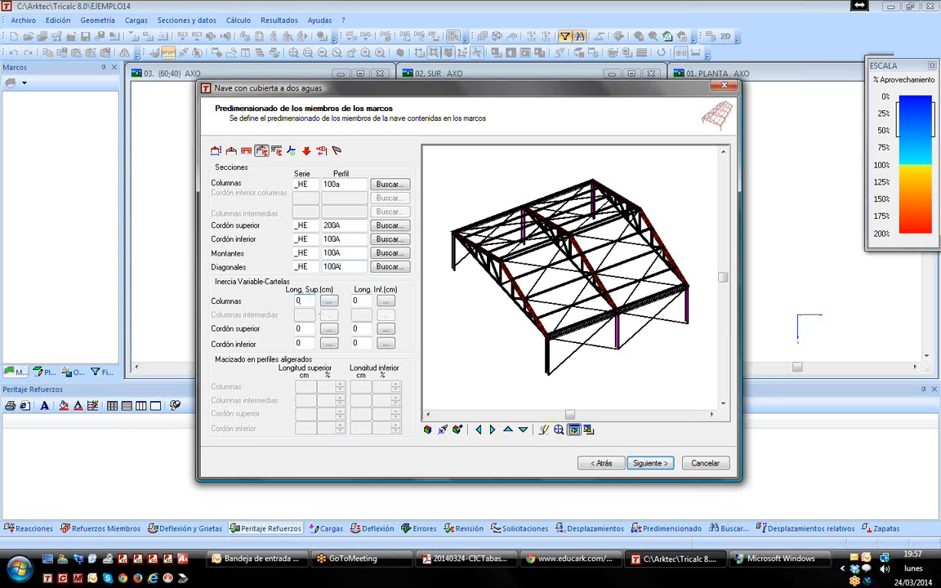
# Step: Correct the column profile to 100A with a capital A and continue to the longitudinal members' sections
pyautogui.click(656, 468)
pyautogui.click(587, 465)
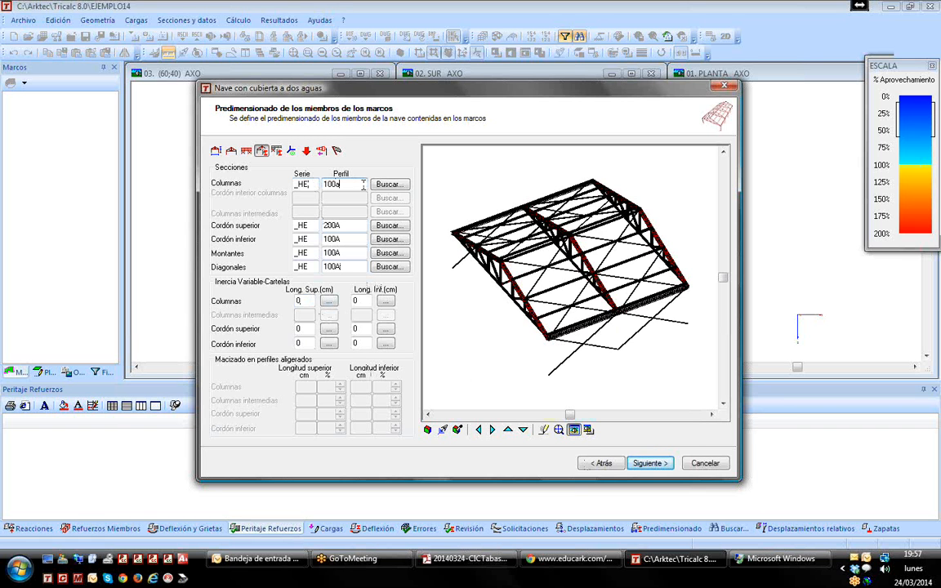
pyautogui.press('BackSpace')
pyautogui.write('A')
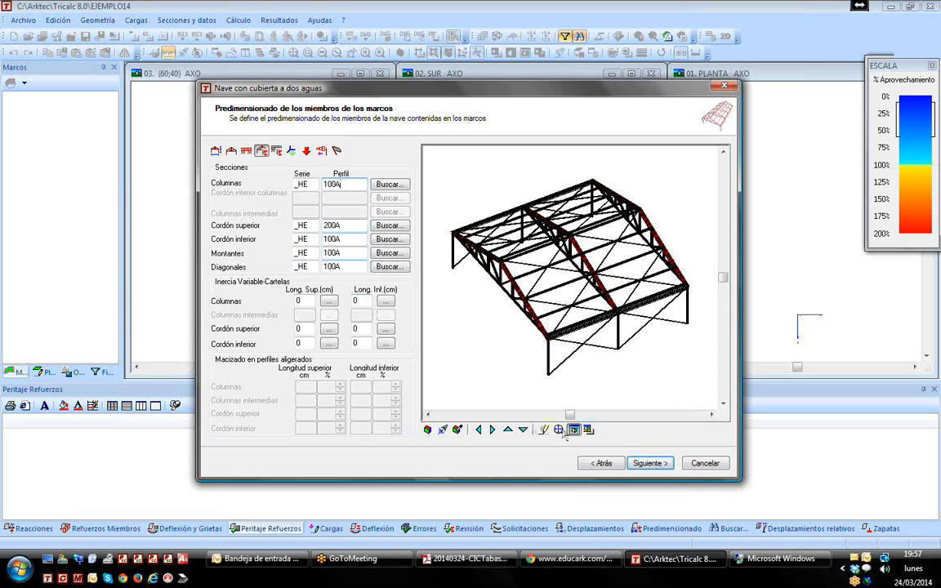
pyautogui.click(642, 462)
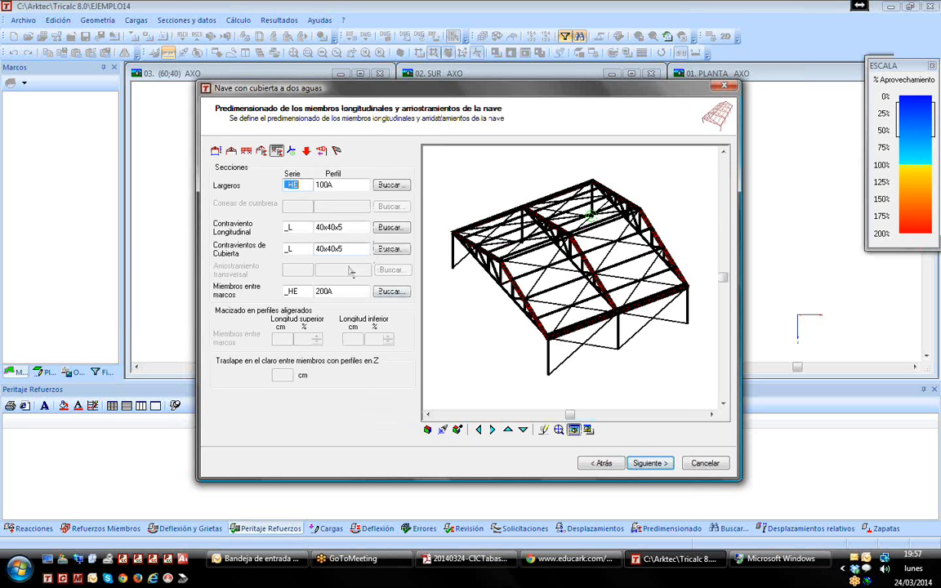
# Step: Set the profiles of both the longitudinal bracing and the roof bracing to 60x60x5 and accept the sections
pyautogui.click(360, 186)
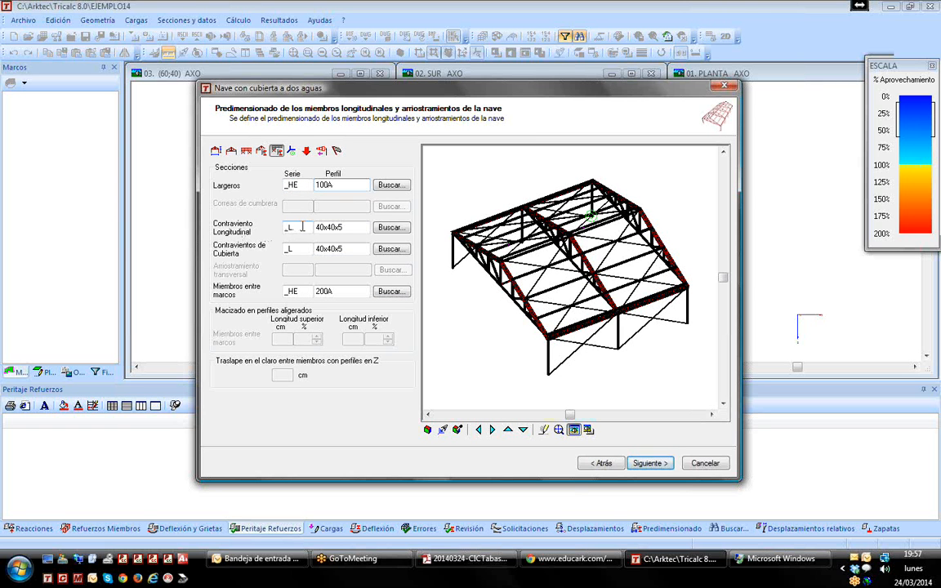
pyautogui.moveTo(361, 228); pyautogui.dragTo(284, 234)
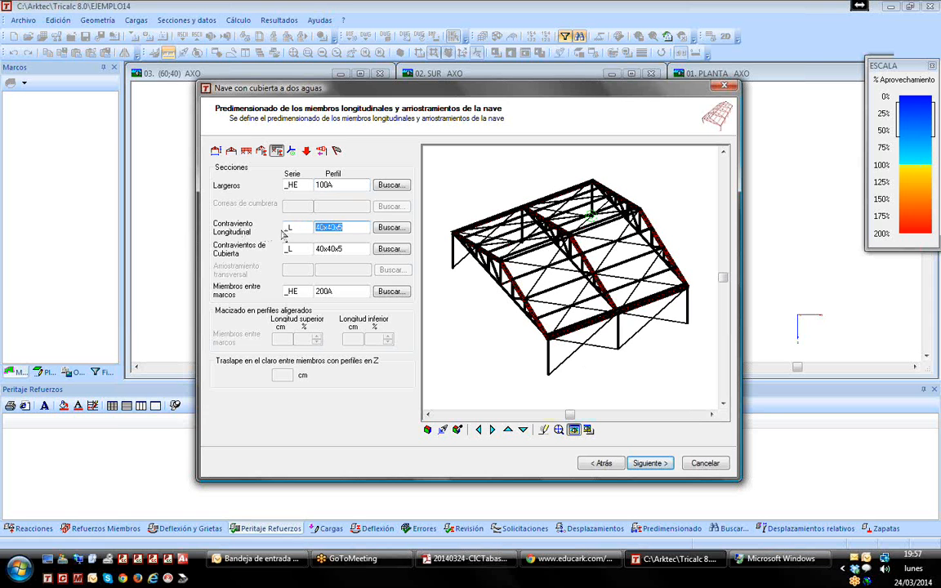
pyautogui.write('60x60x5')
pyautogui.press('Tab')
pyautogui.press('Tab')
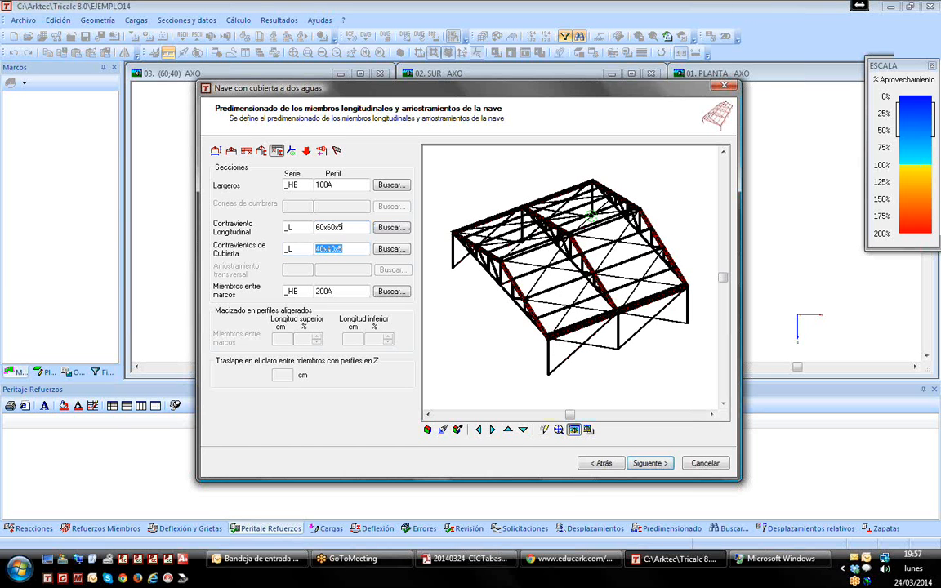
pyautogui.write('60x60x5')
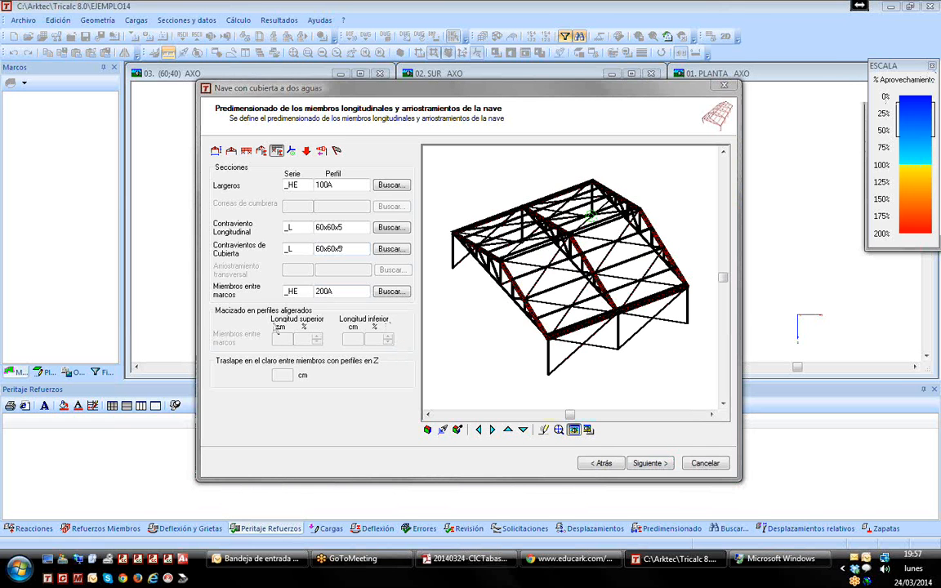
pyautogui.click(648, 463)
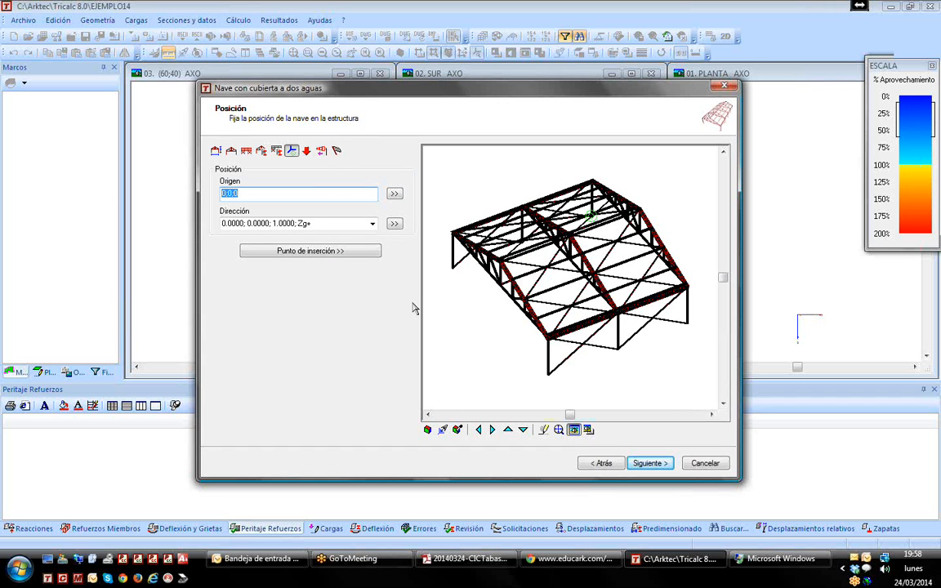
# Step: Accept the default nave position and include the rear facade (Con fachada posterior) in the enclosures
pyautogui.click(649, 463)
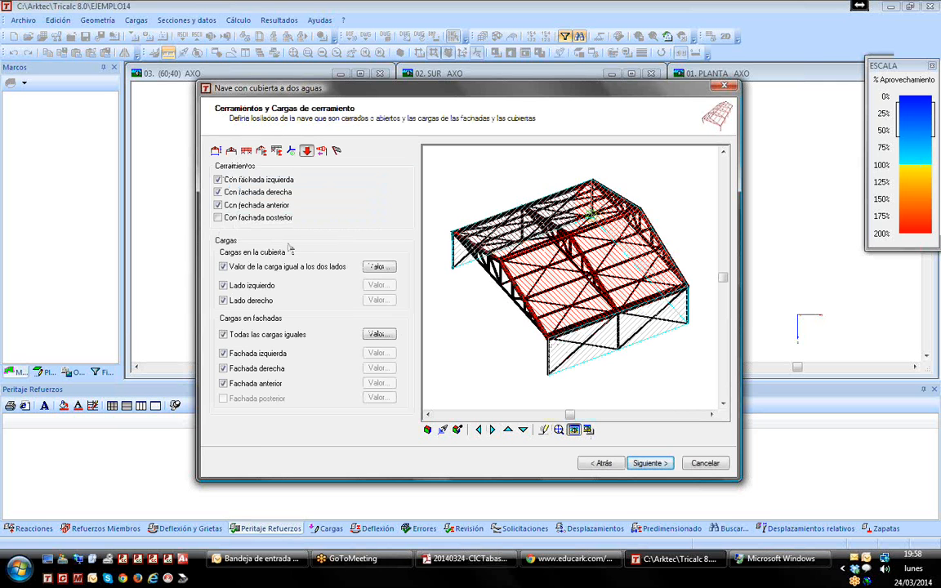
pyautogui.click(218, 217)
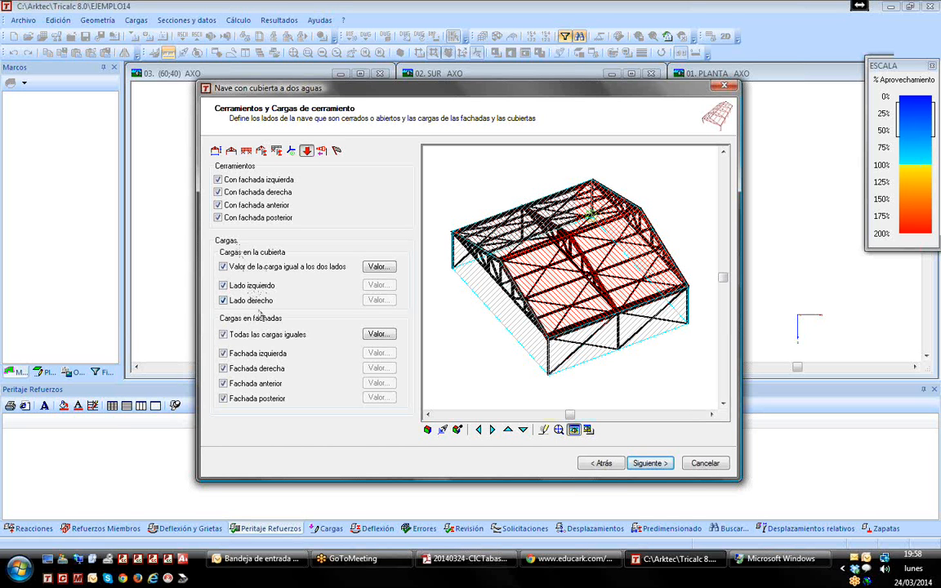
pyautogui.click(647, 463)
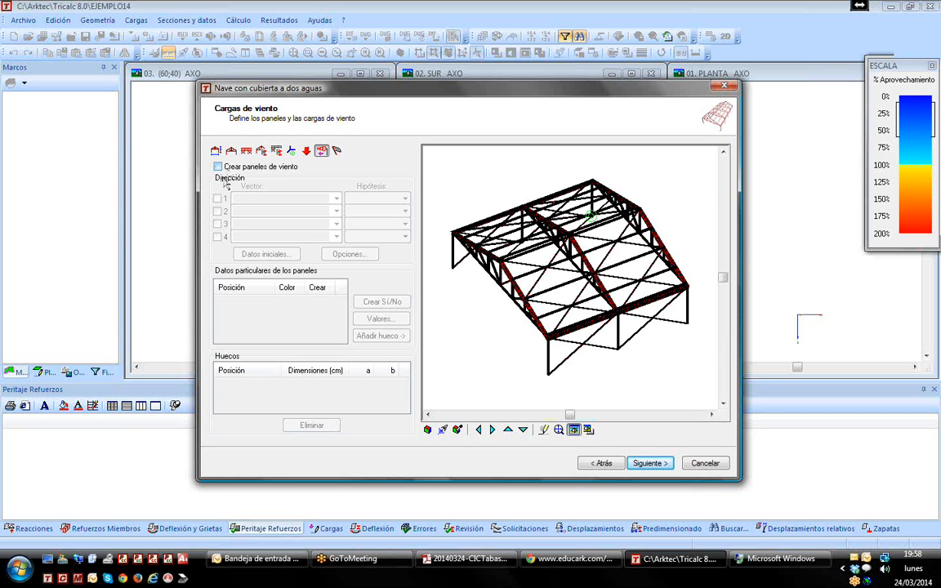
# Step: Create the wind panels with wind loads activated and finish generating the nave
pyautogui.click(219, 167)
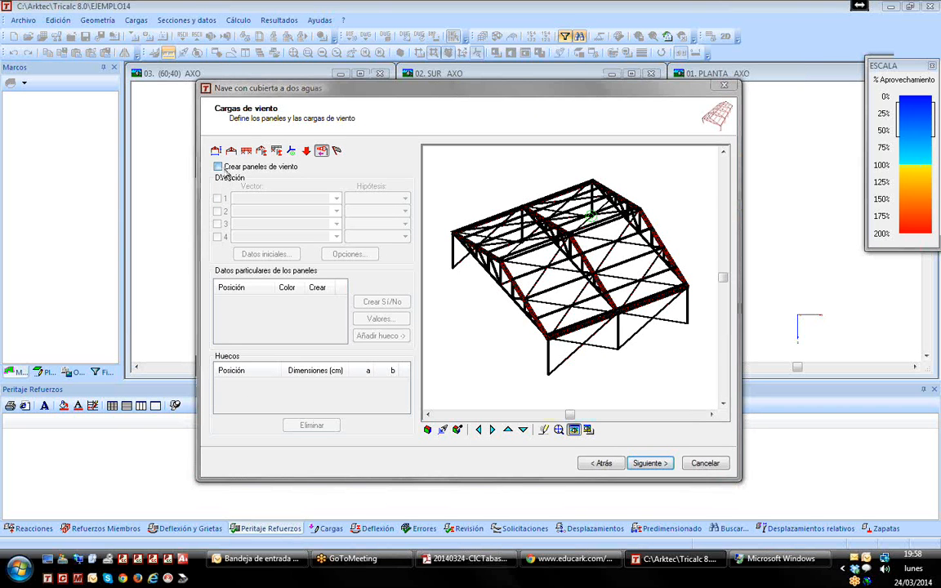
pyautogui.click(456, 313)
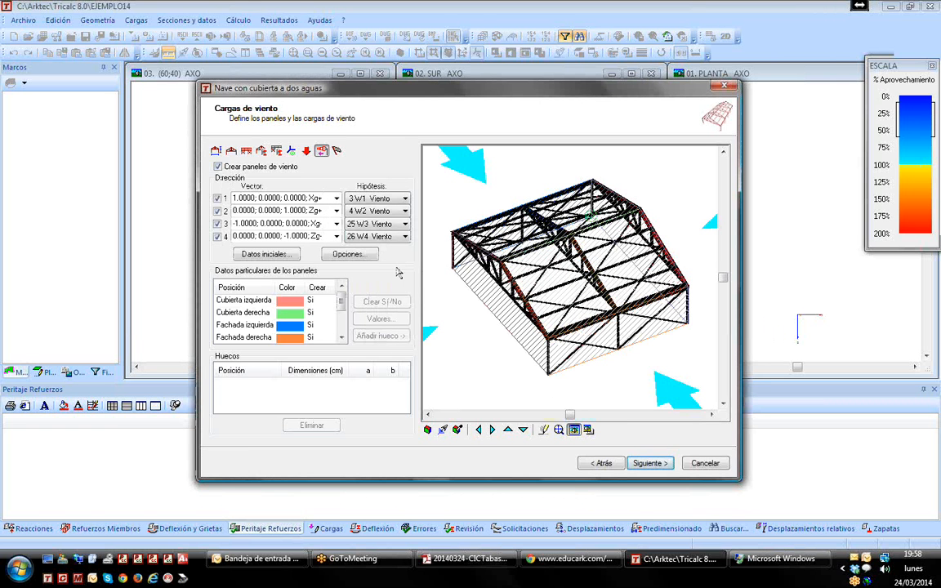
pyautogui.click(659, 464)
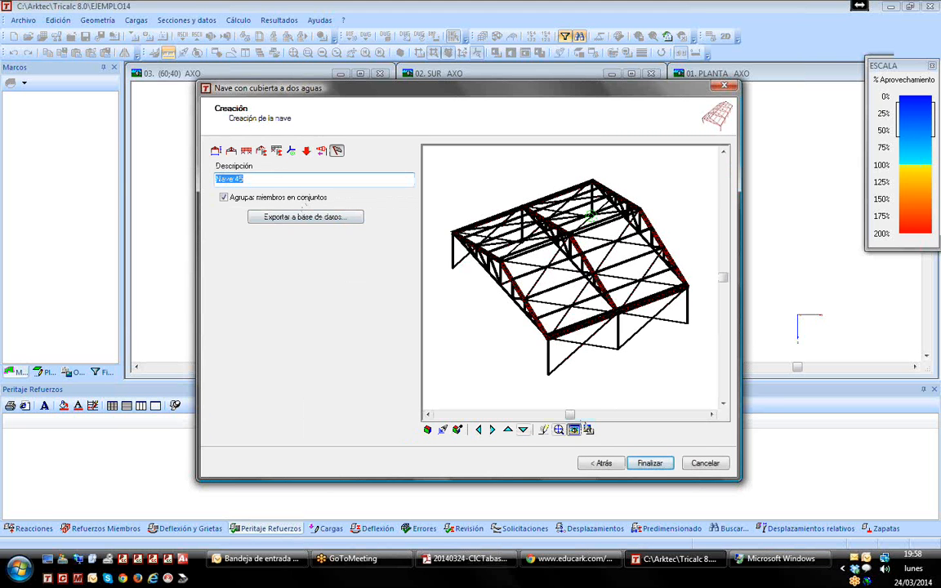
pyautogui.press('Return')
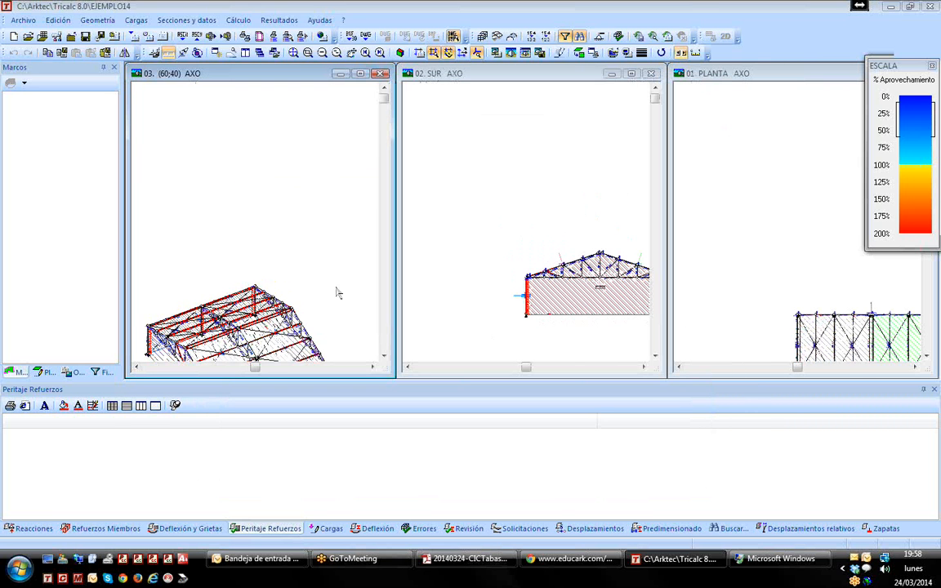
# Step: Fit the whole generated nave in the axonometric, south and plan views
pyautogui.doubleClick(438, 203)
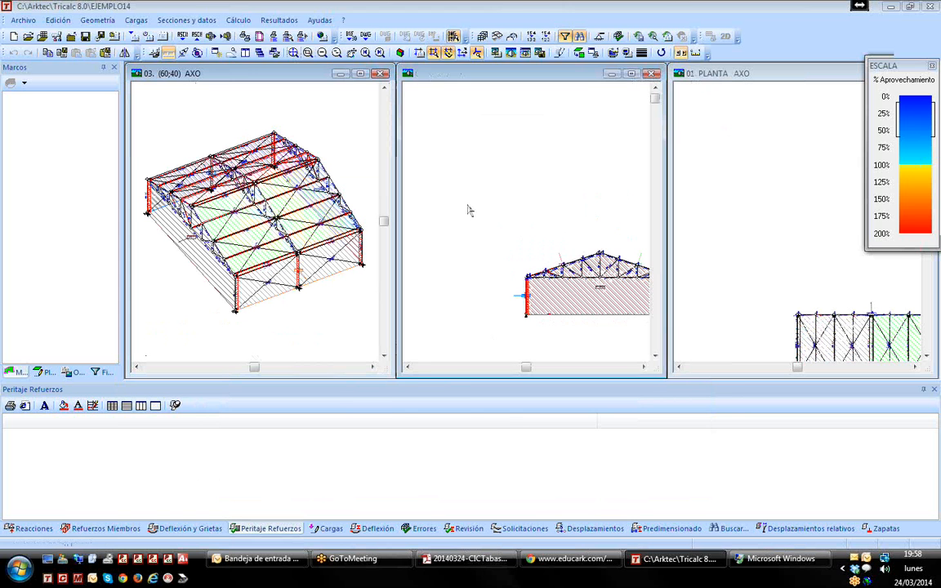
pyautogui.click(486, 393)
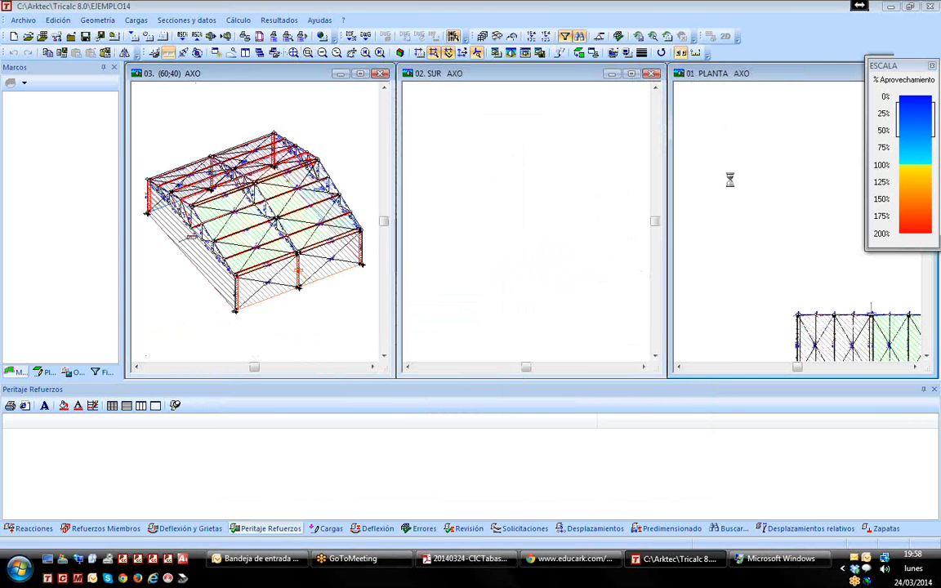
pyautogui.moveTo(794, 232)
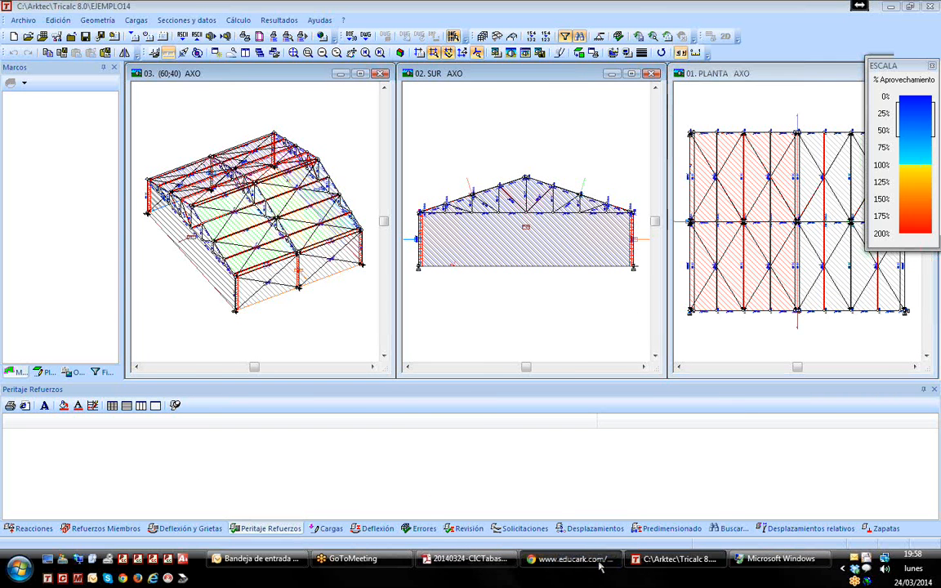
# Step: Switch to Chrome, review EJEMPLO14.pdf through the view, calculation options and force calculation sections, and return to Tricalc
pyautogui.click(571, 558)
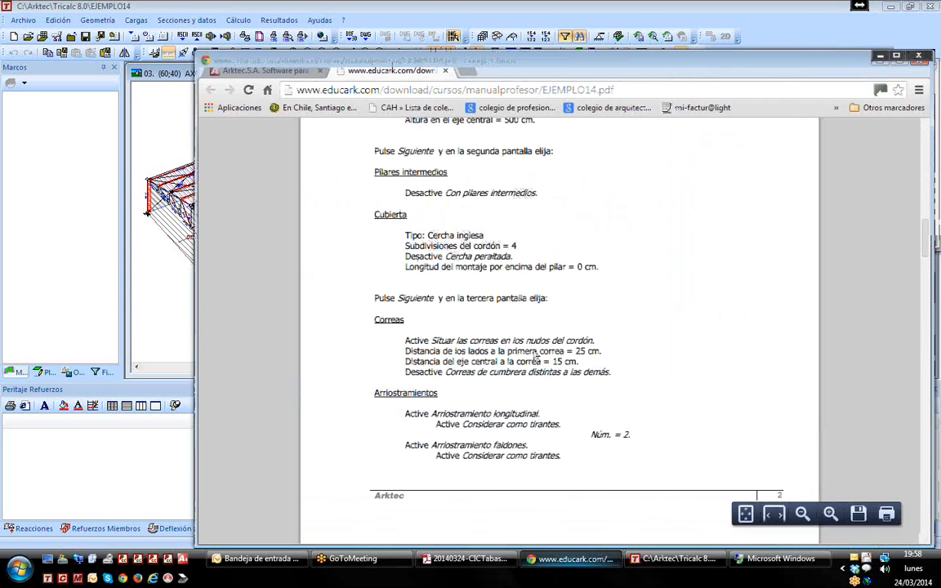
pyautogui.scroll(15, 514, 363)
pyautogui.scroll(-2, 505, 365)
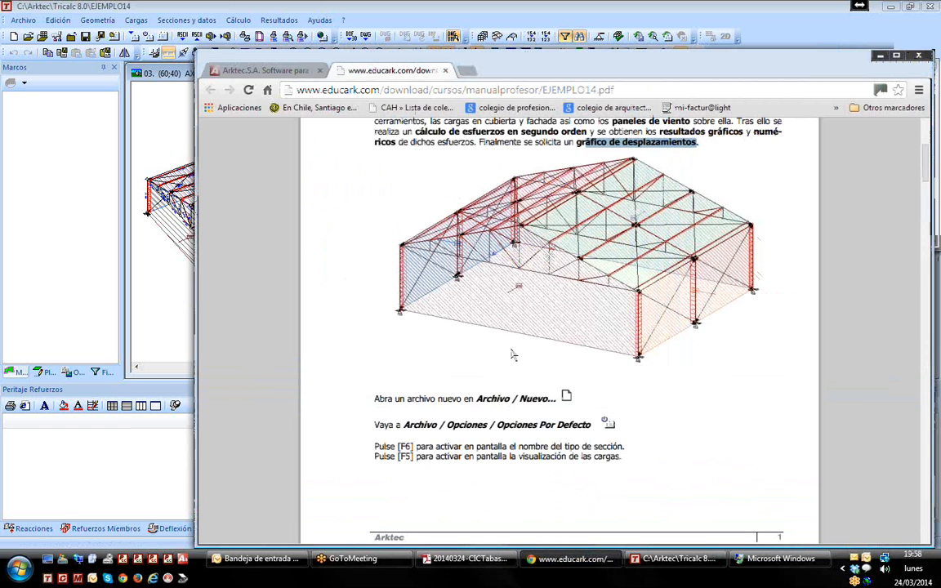
pyautogui.scroll(-2, 511, 368)
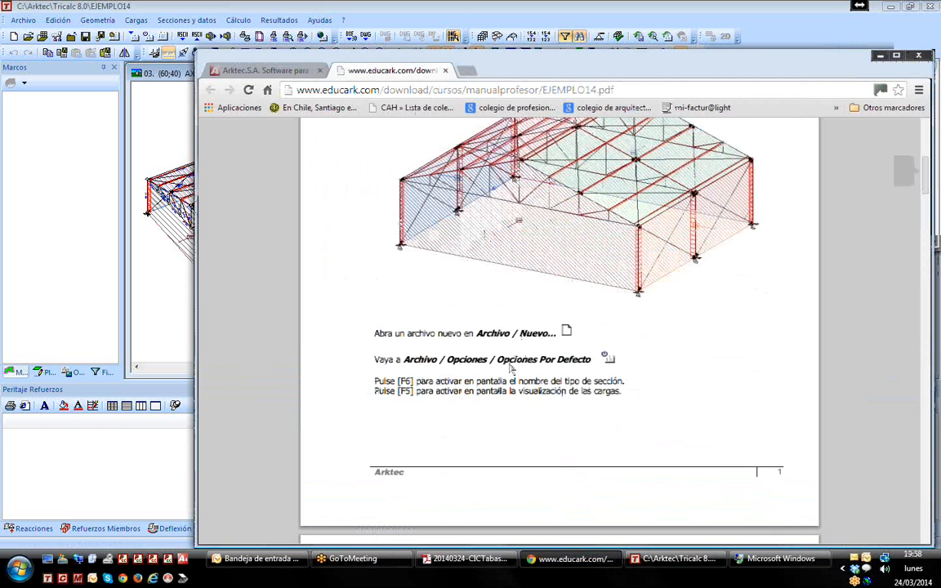
pyautogui.scroll(-20, 510, 368)
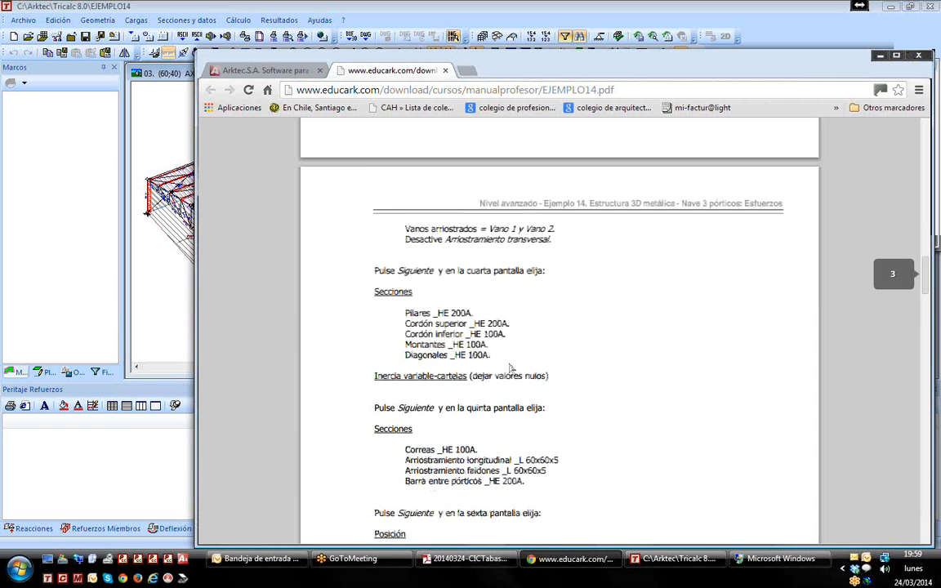
pyautogui.scroll(-20, 511, 368)
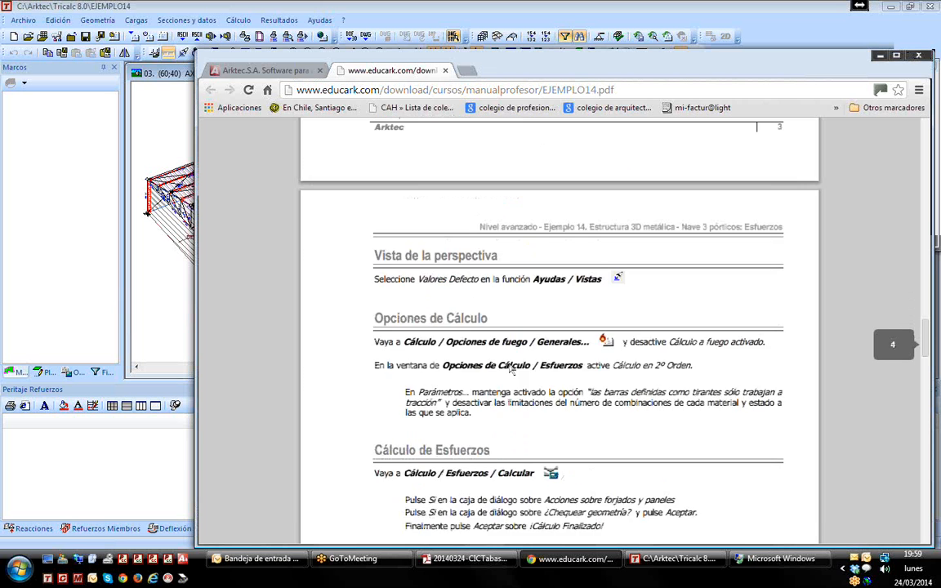
pyautogui.scroll(8, 512, 369)
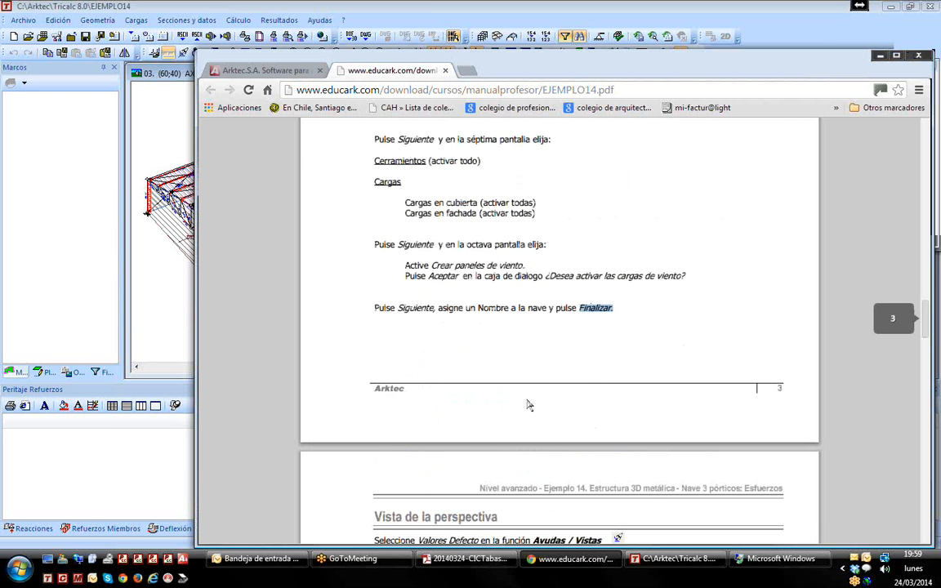
pyautogui.scroll(-2, 527, 405)
pyautogui.scroll(-6, 527, 405)
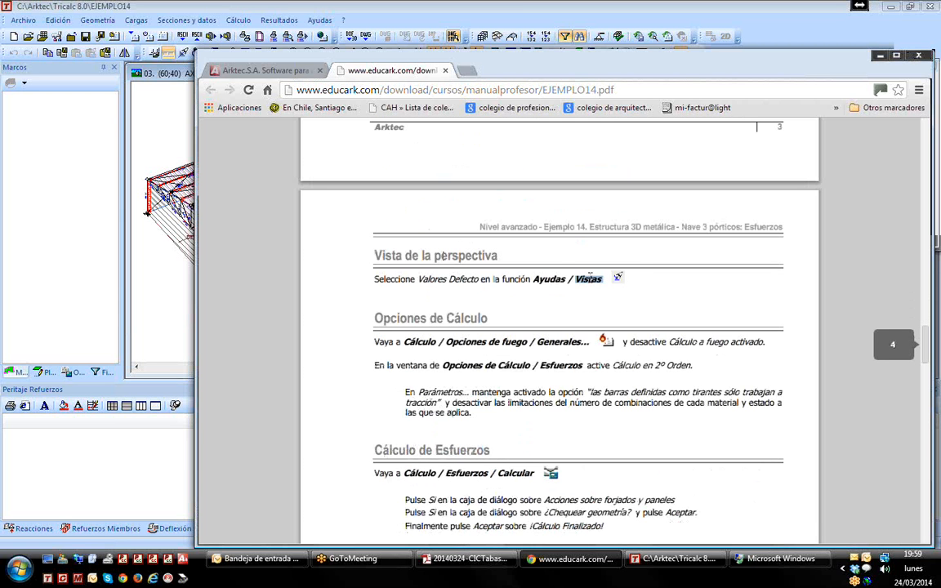
pyautogui.click(555, 348)
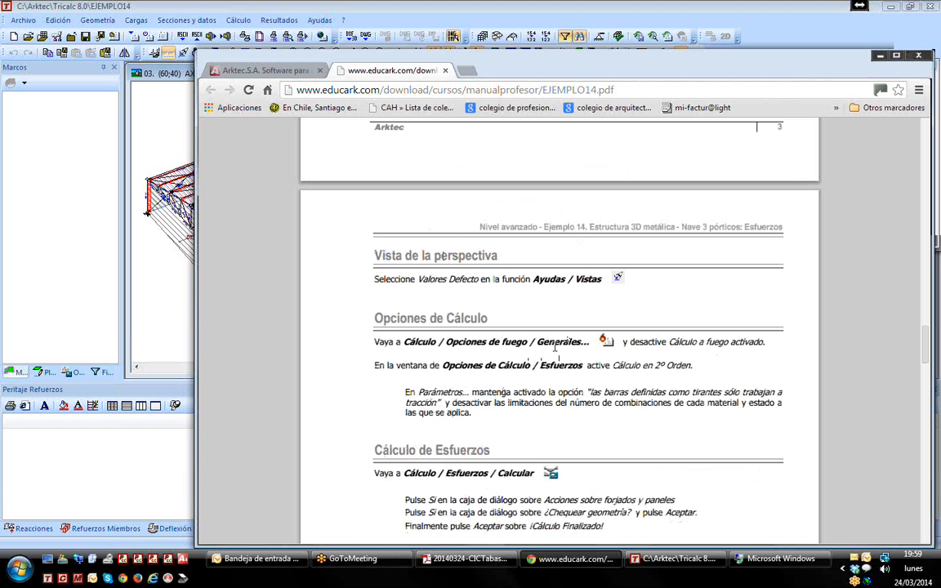
pyautogui.click(670, 559)
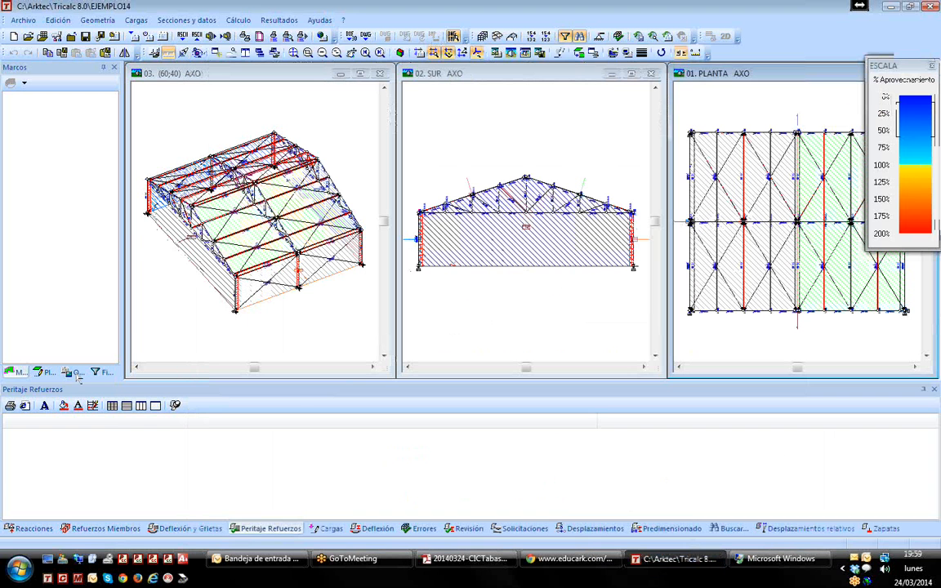
# Step: Open the general fire calculation options (Fuego / Generales) and accept them
pyautogui.click(76, 373)
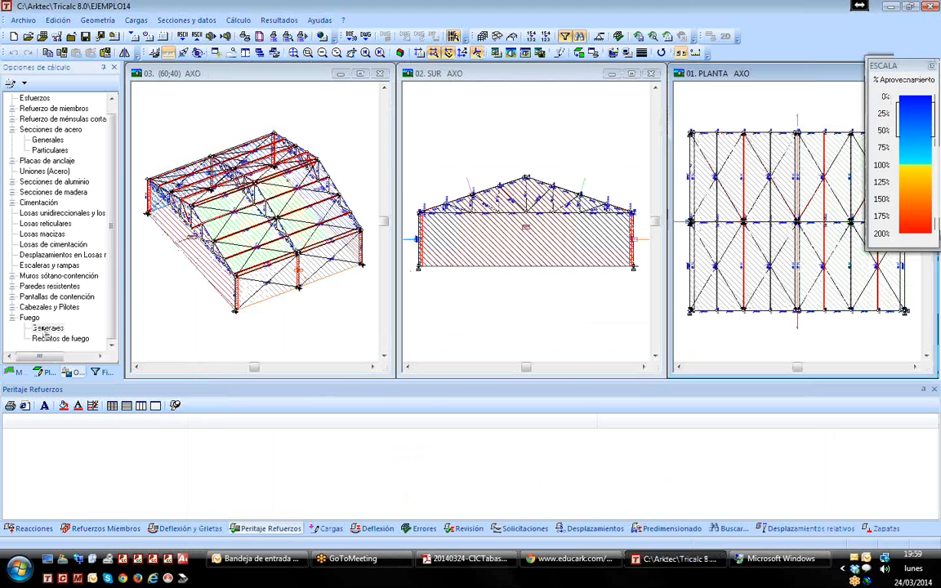
pyautogui.doubleClick(47, 329)
pyautogui.click(423, 398)
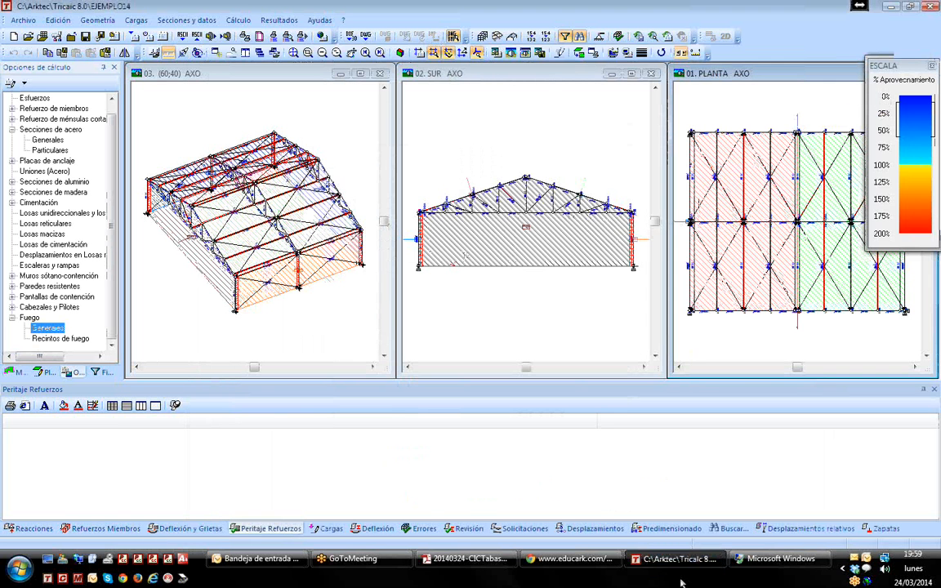
# Step: Check the calculation options section of EJEMPLO14.pdf in Chrome, return to Tricalc and enable Cálculo en 2º Orden in the Esfuerzos options
pyautogui.hotkey('alt', 'Tab')
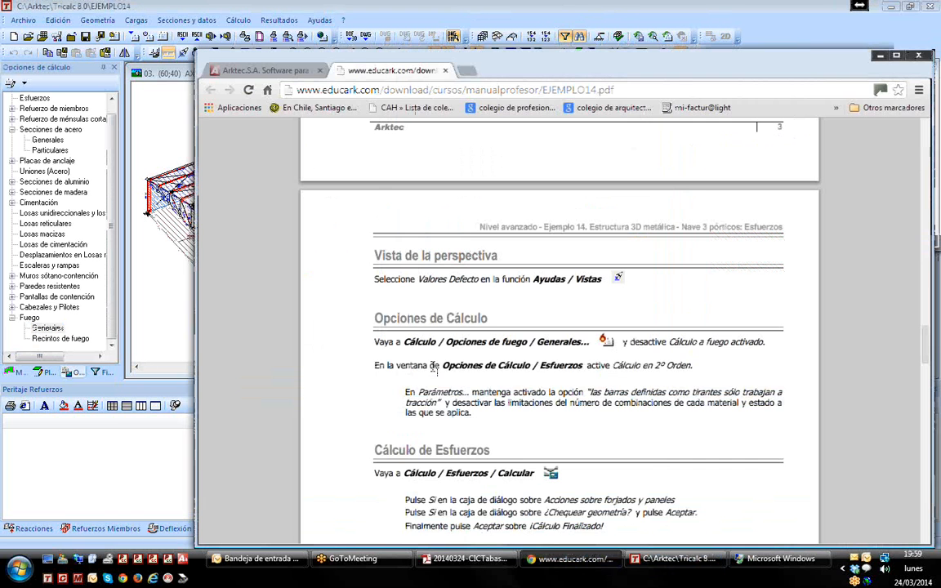
pyautogui.moveTo(582, 364); pyautogui.dragTo(430, 365)
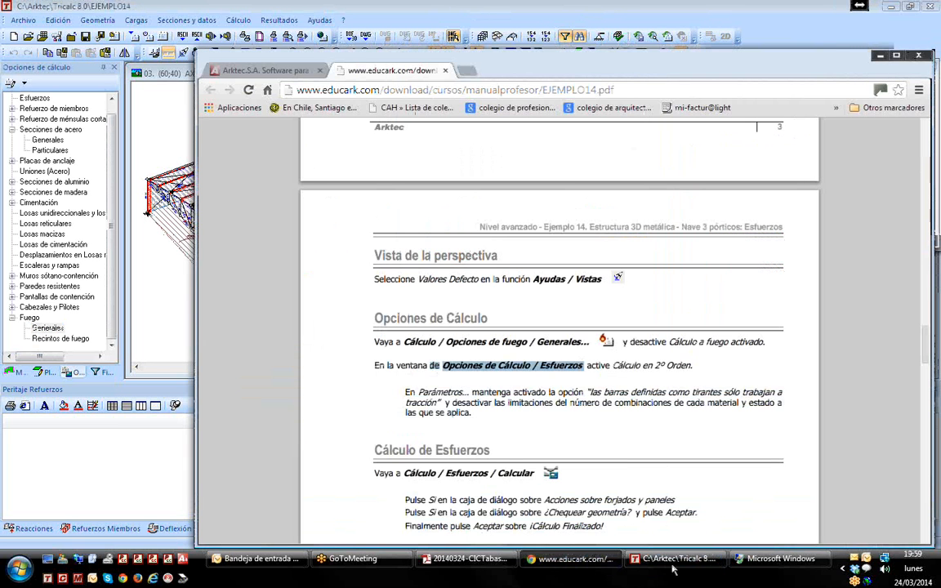
pyautogui.hotkey('alt', 'Tab')
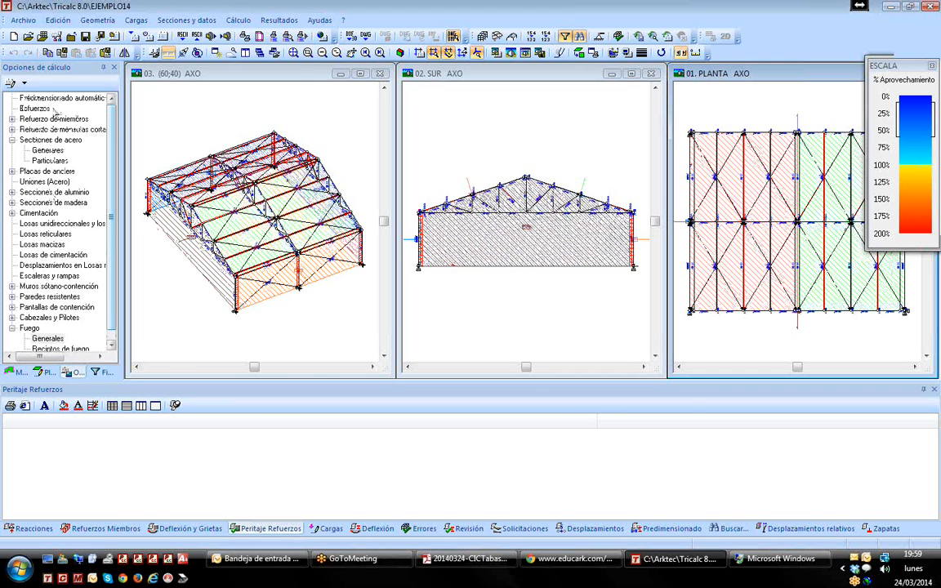
pyautogui.doubleClick(34, 109)
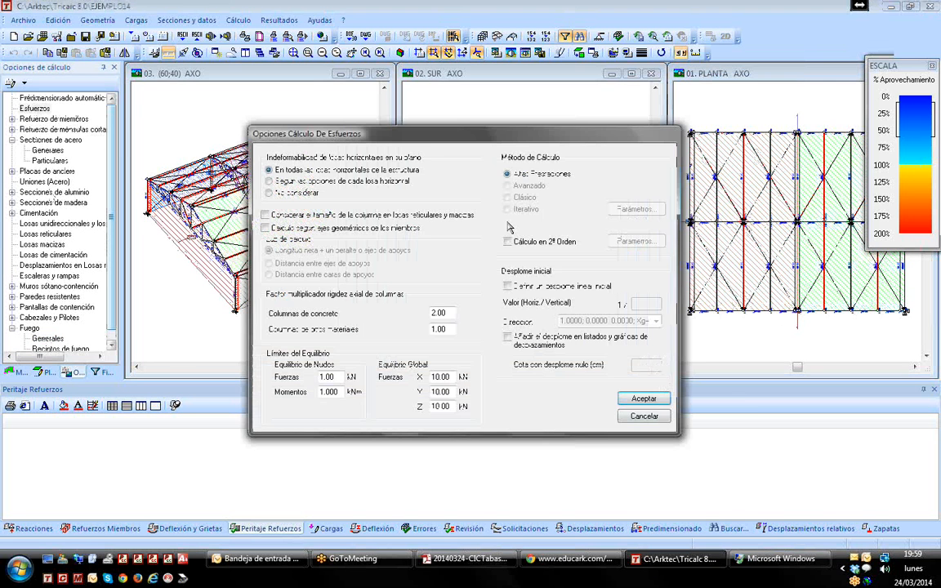
pyautogui.click(508, 242)
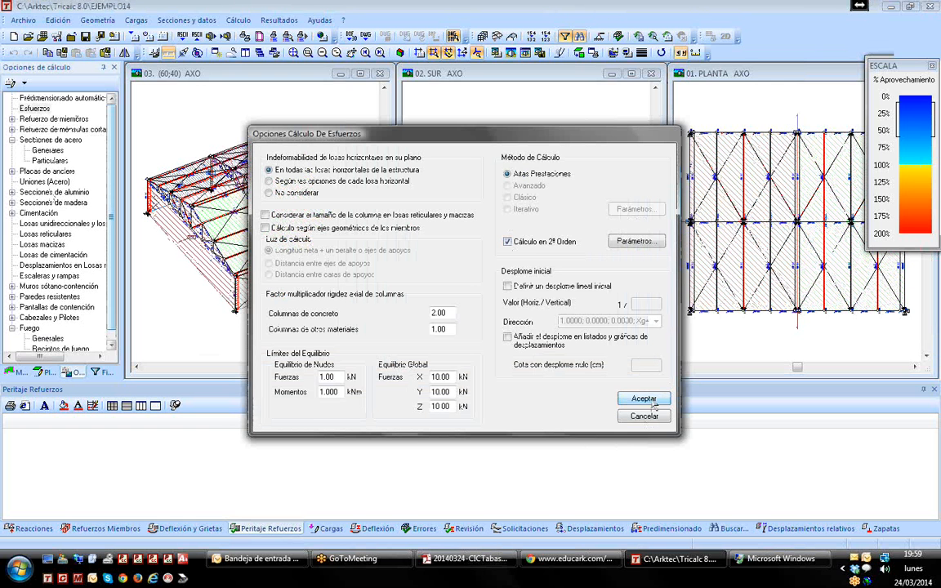
pyautogui.click(642, 399)
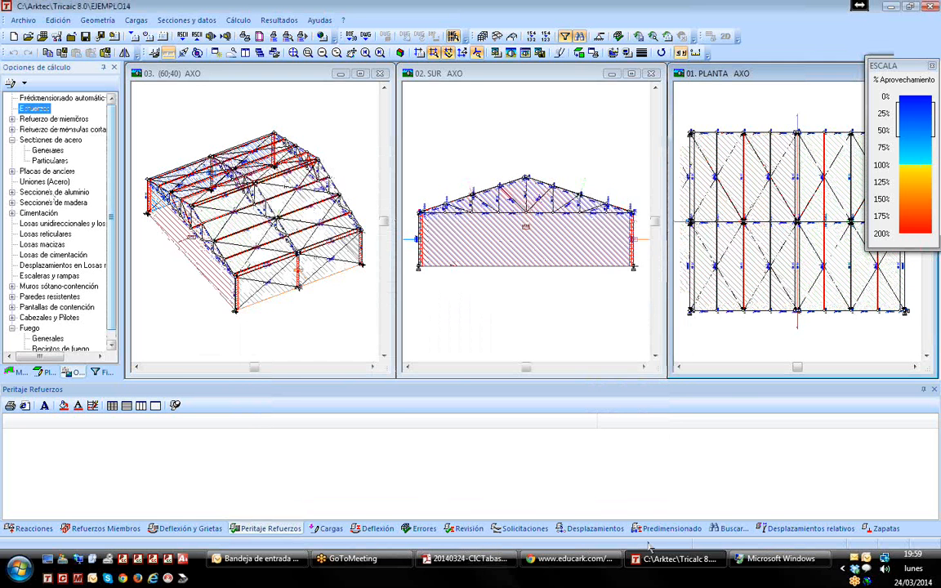
# Step: Consult the Parámetros instructions in Chrome and, back in Tricalc, accept the second-order parameters with ties working only in tension
pyautogui.hotkey('alt', 'Tab')
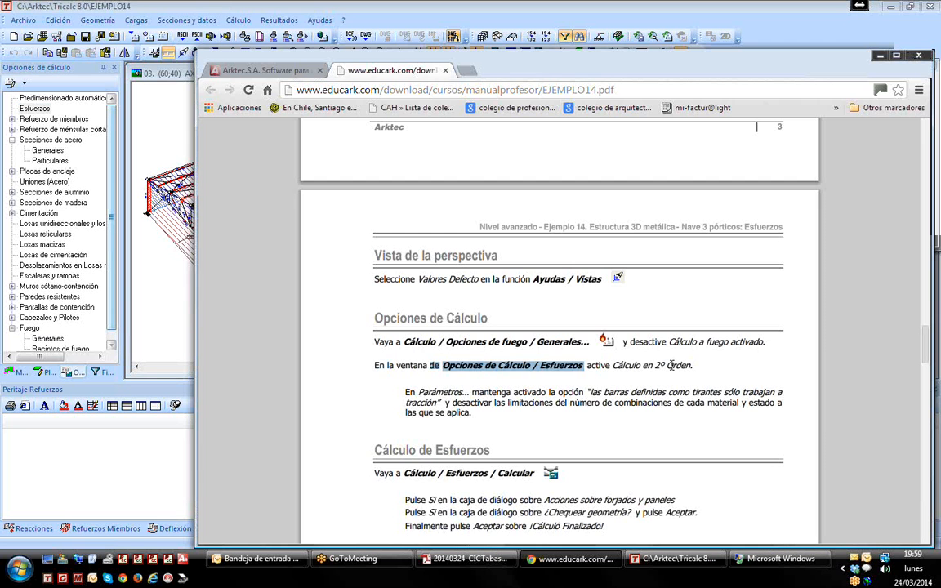
pyautogui.moveTo(480, 393); pyautogui.dragTo(569, 403)
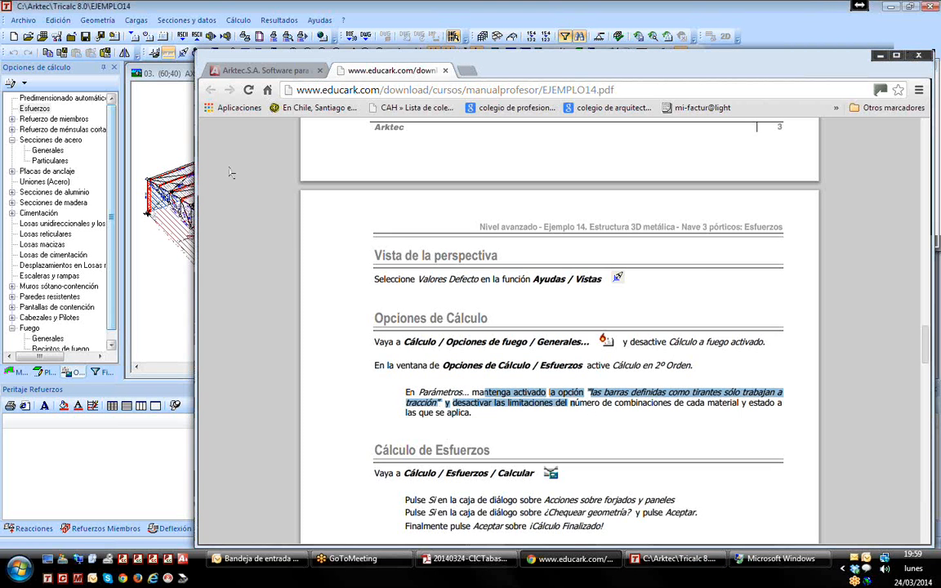
pyautogui.click(671, 558)
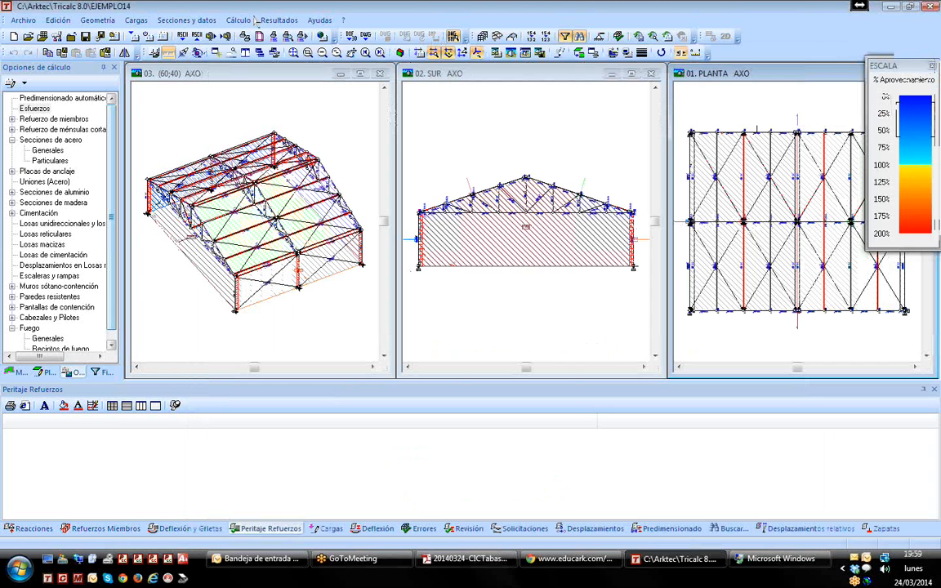
pyautogui.doubleClick(36, 109)
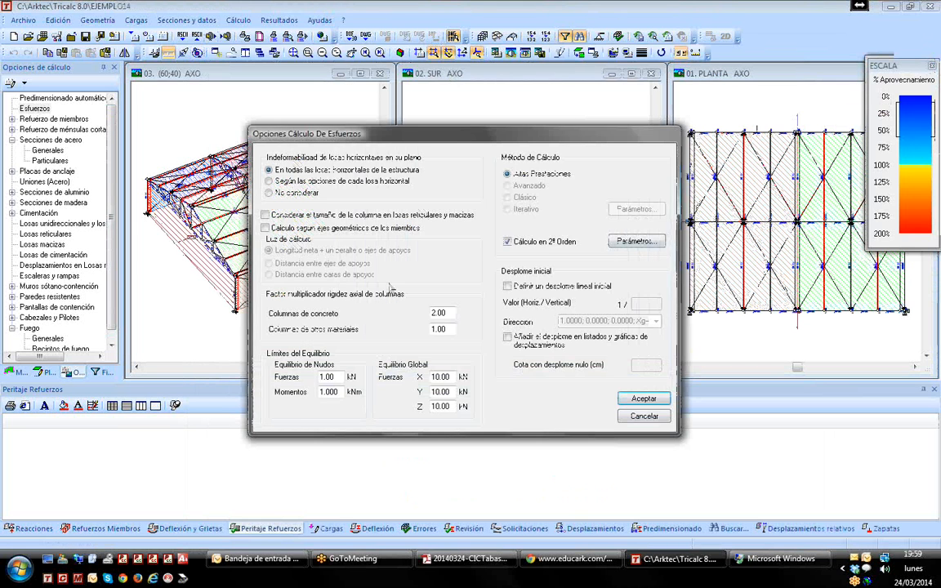
pyautogui.press('Return')
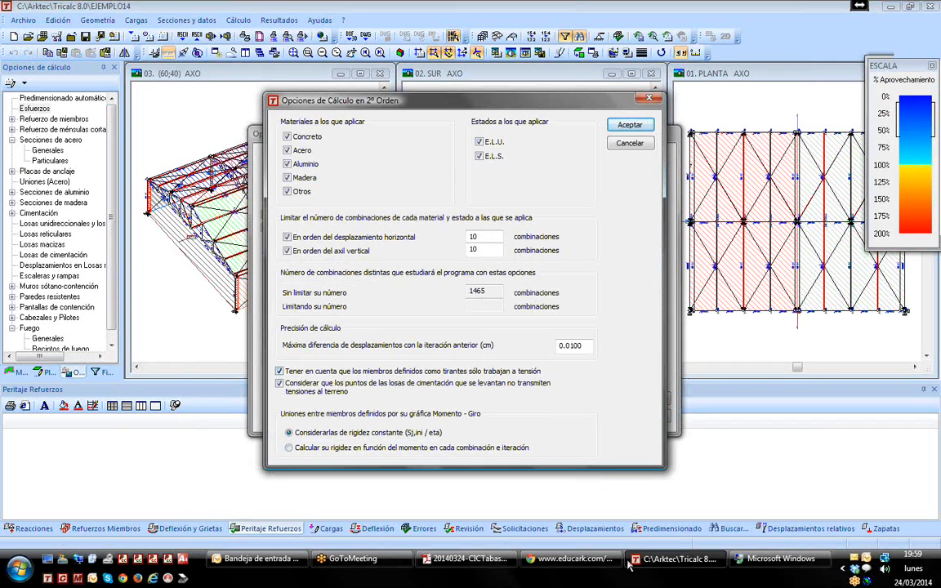
pyautogui.click(571, 559)
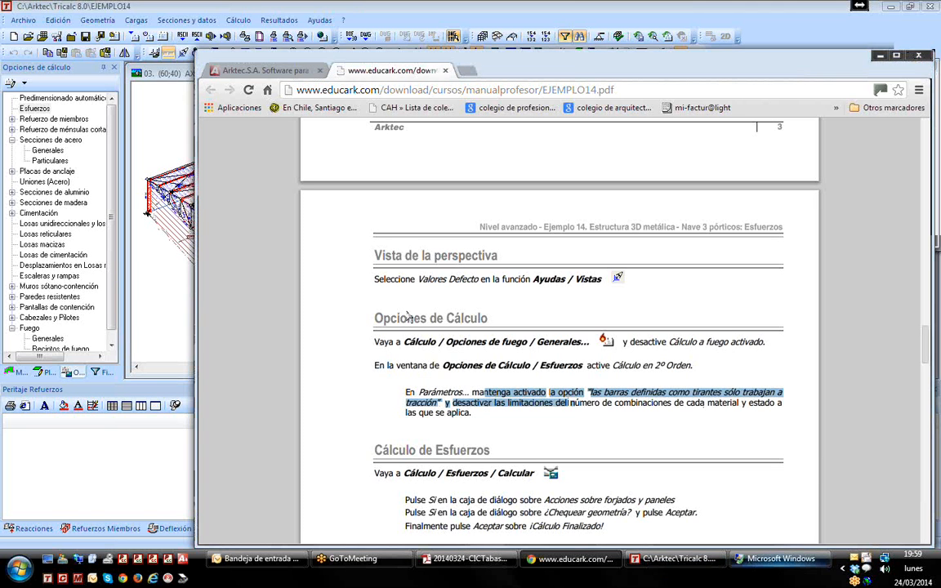
pyautogui.hotkey('alt', 'Tab')
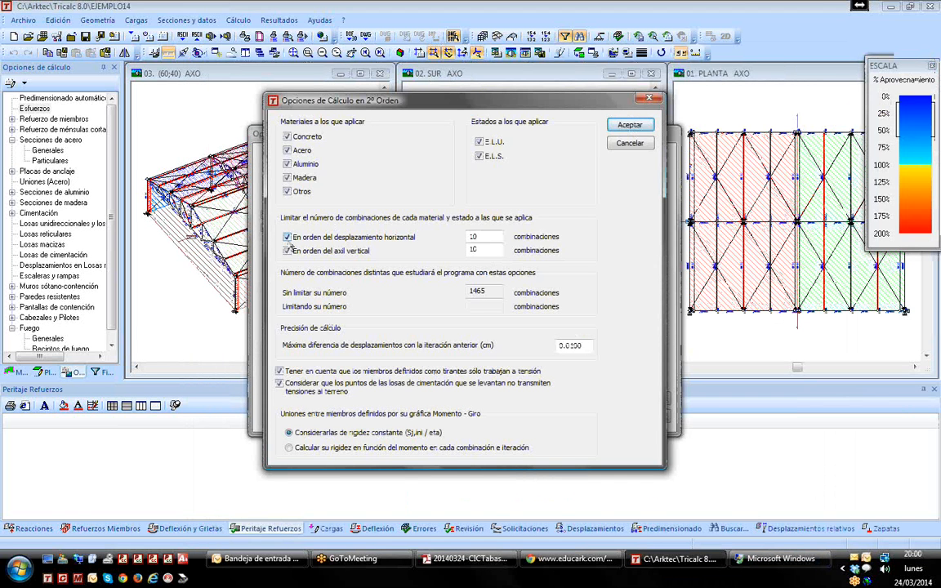
pyautogui.click(629, 125)
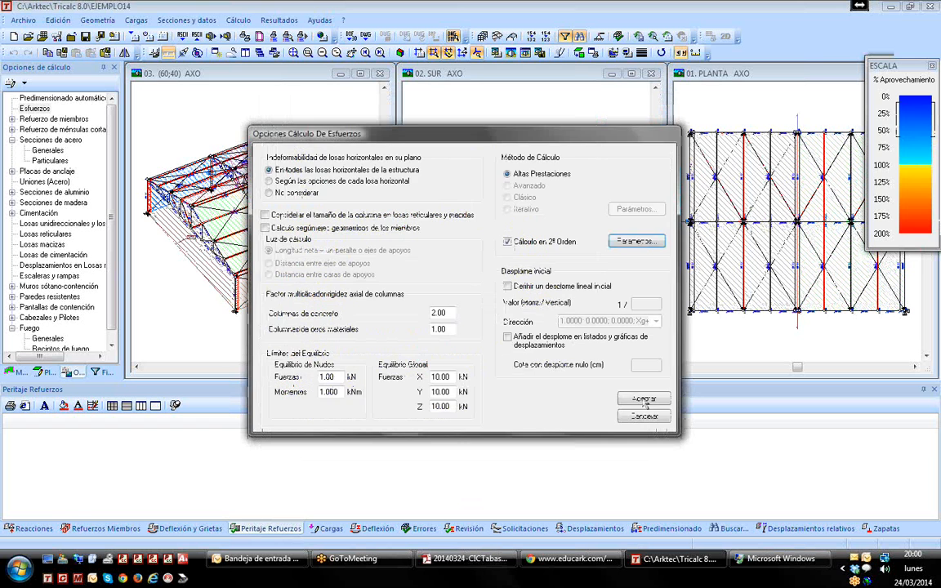
pyautogui.press('Return')
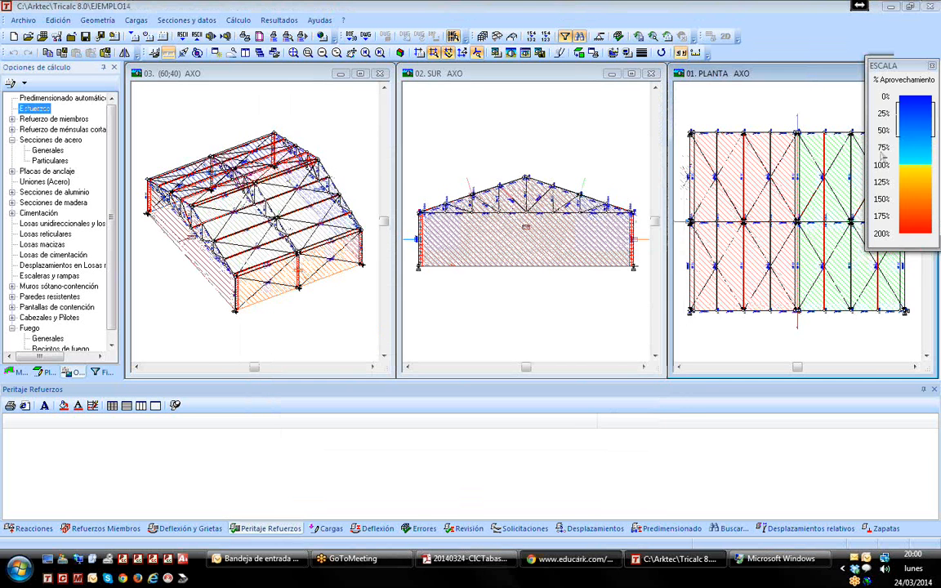
# Step: Switch to Chrome, read the Cálculo de Esfuerzos section of EJEMPLO14.pdf and return to Tricalc
pyautogui.hotkey('alt', 'Tab')
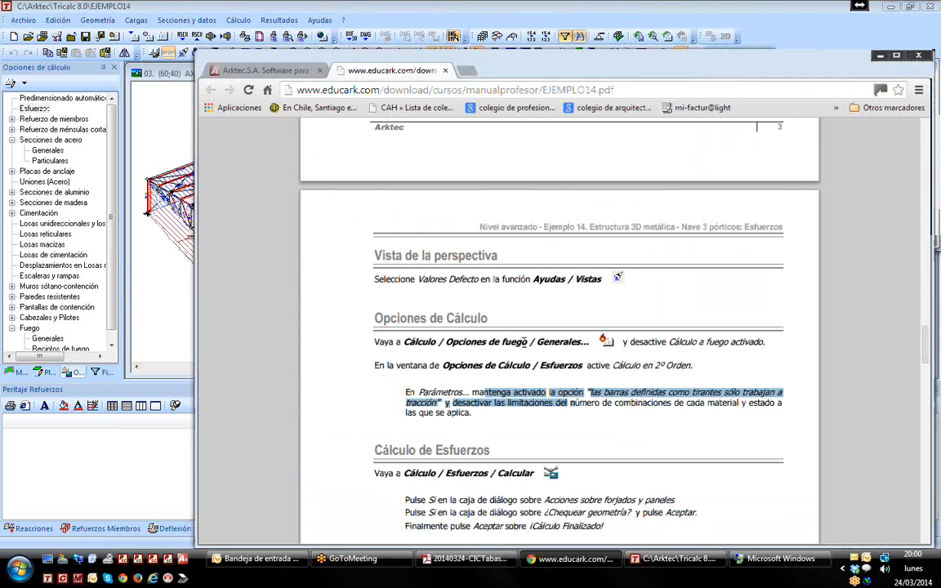
pyautogui.click(496, 378)
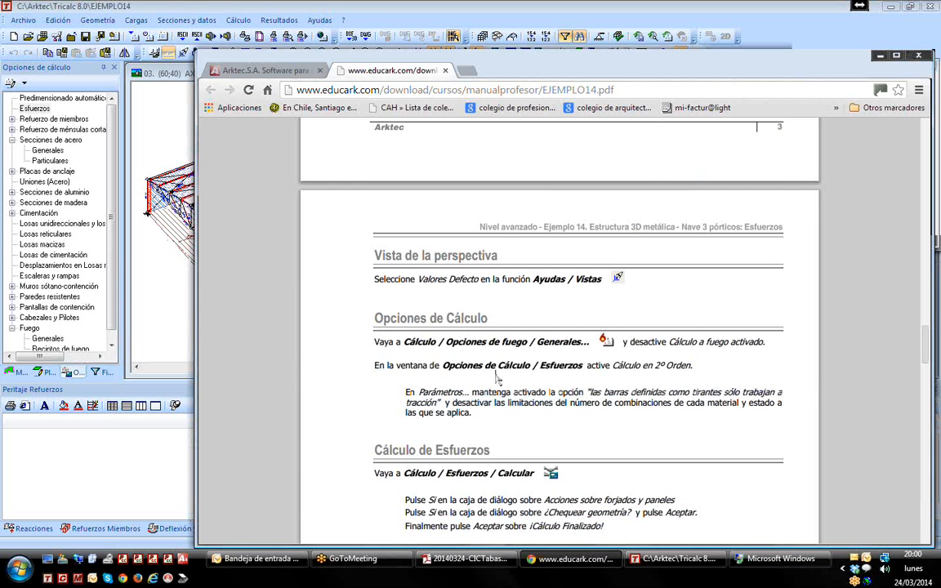
pyautogui.scroll(-3, 496, 378)
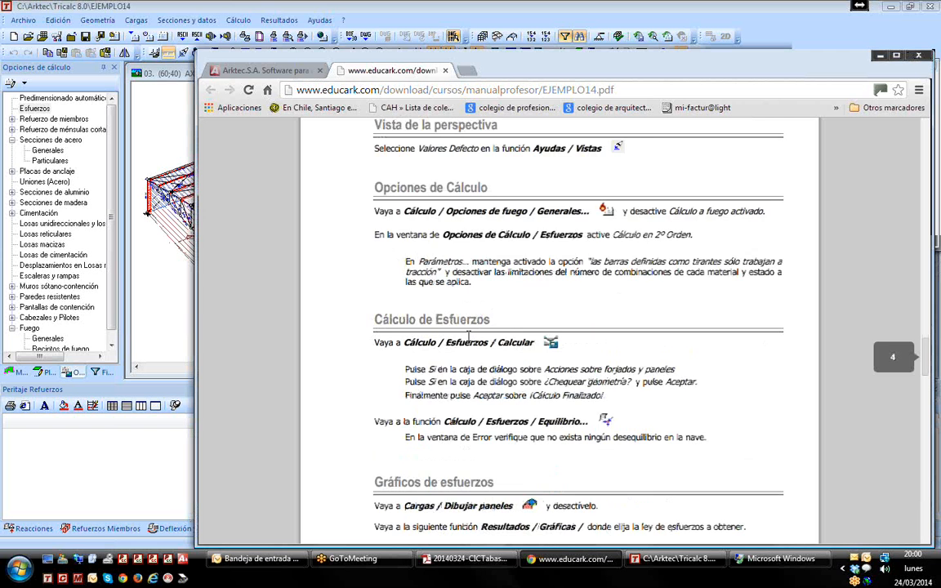
pyautogui.scroll(-2, 469, 336)
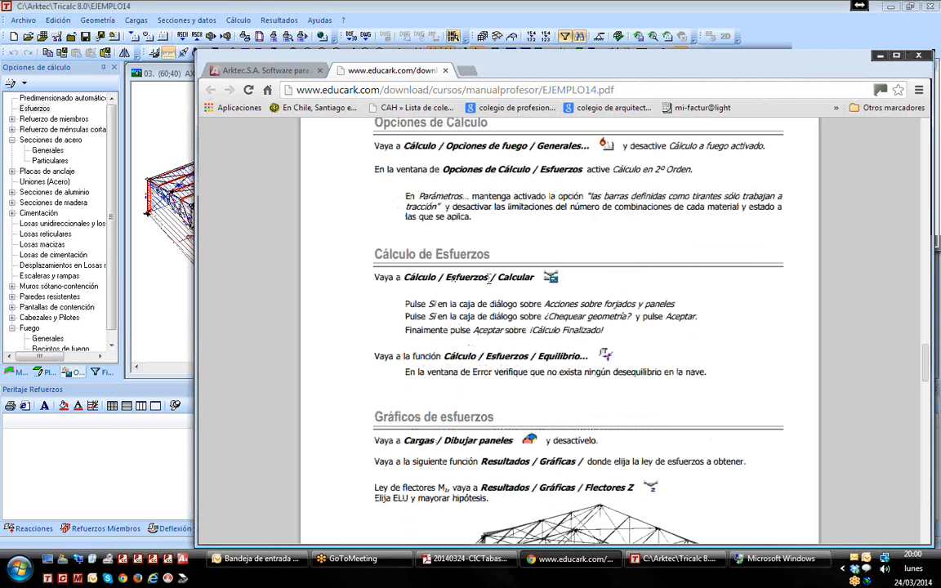
pyautogui.click(688, 562)
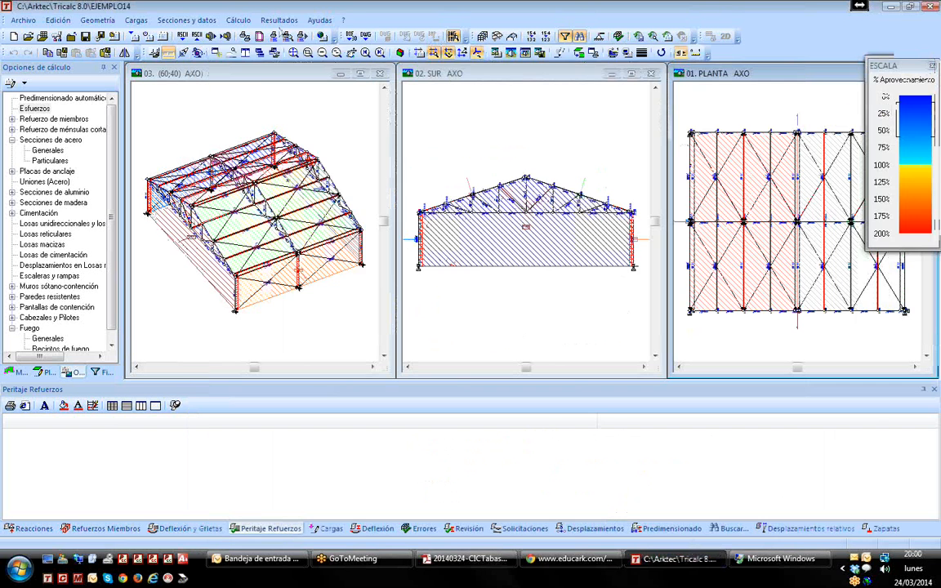
# Step: Run the force calculation, re-evaluating the loads of the one-way and steel slabs and the wind panels, with the geometry check
pyautogui.click(239, 20)
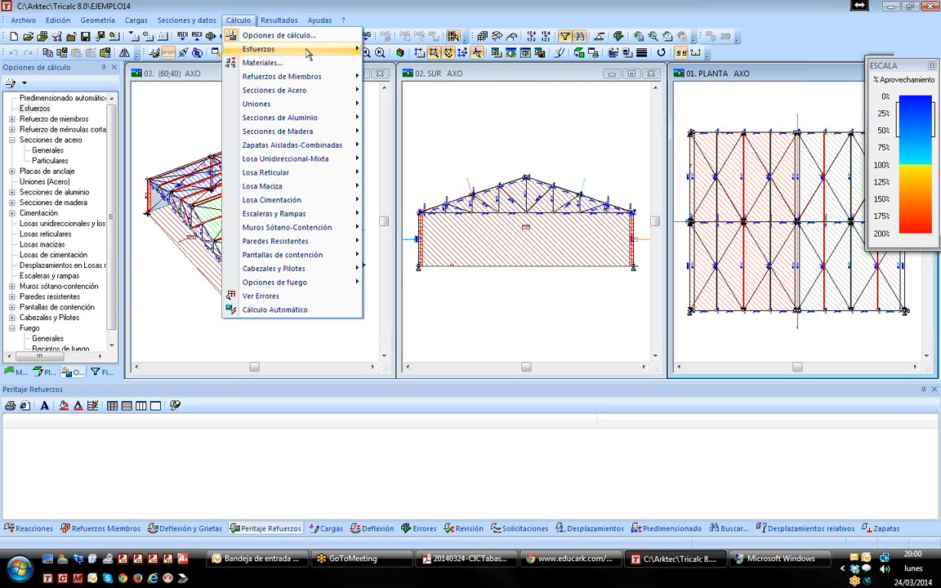
pyautogui.moveTo(307, 51)
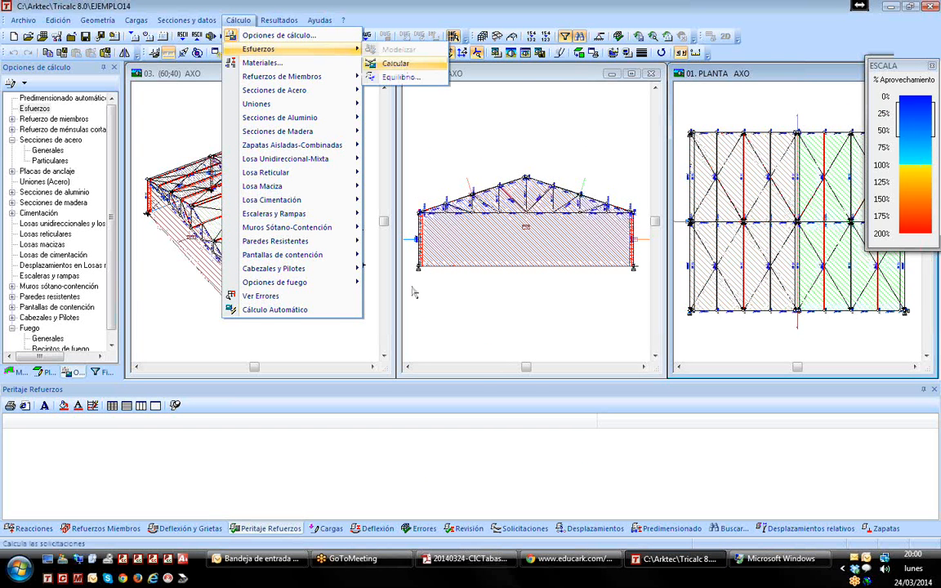
pyautogui.press('Return')
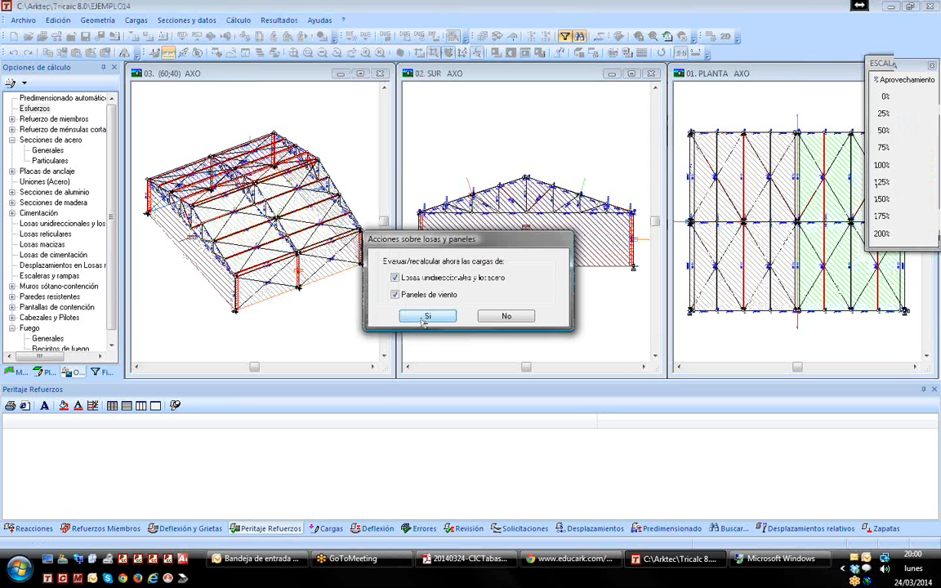
pyautogui.click(426, 318)
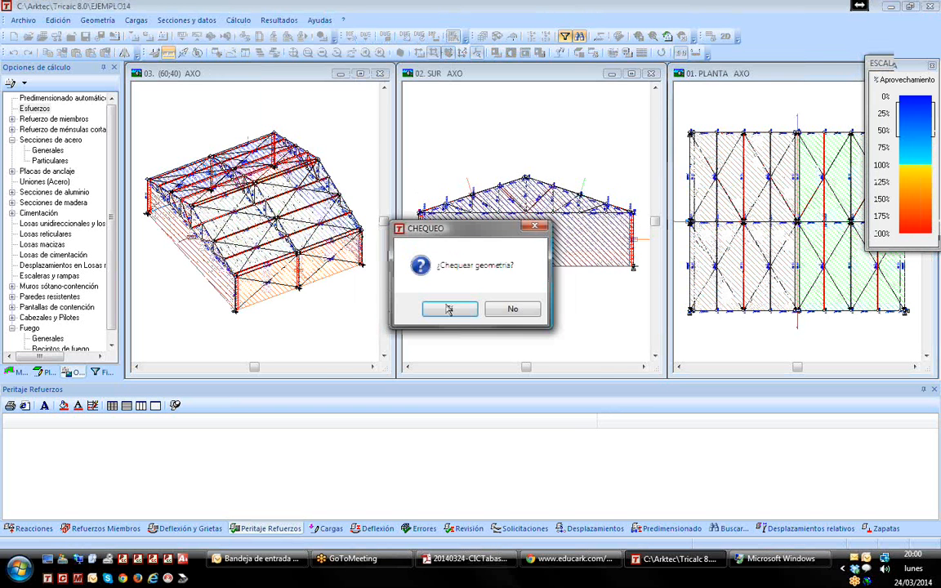
pyautogui.click(449, 308)
pyautogui.click(432, 379)
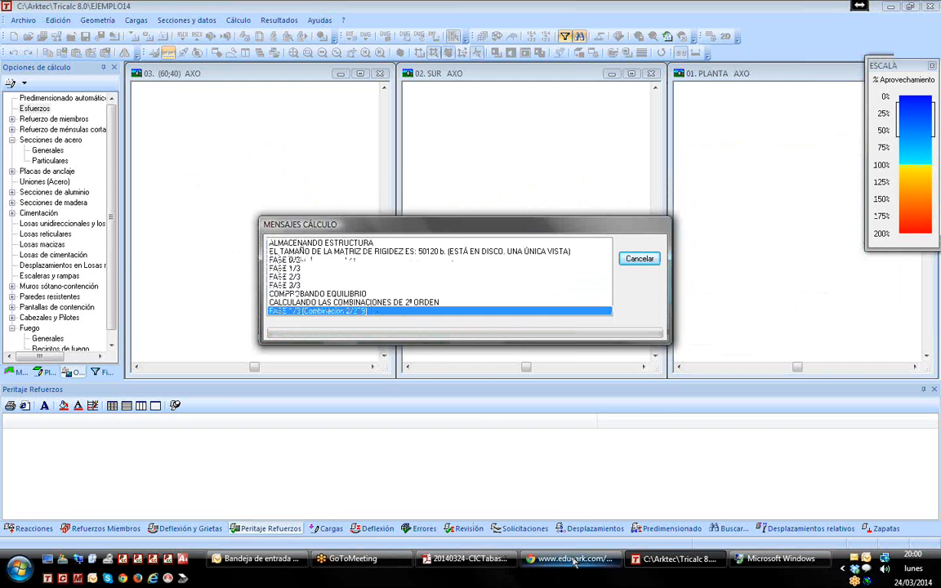
# Step: Review the equilibrium, force graph and force listing sections of EJEMPLO14.pdf in Chrome, then return to Tricalc to check the calculation progress
pyautogui.click(573, 559)
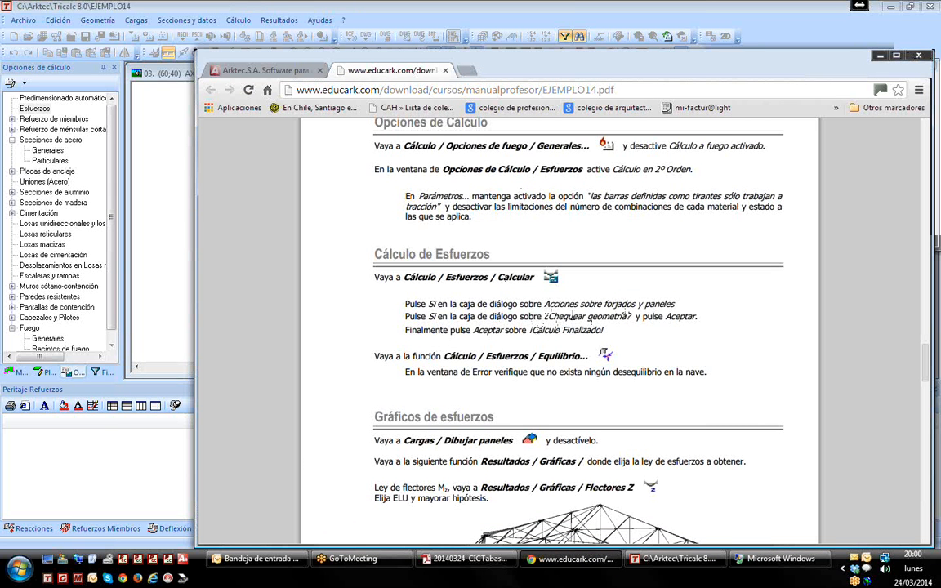
pyautogui.moveTo(544, 304); pyautogui.dragTo(573, 304)
pyautogui.moveTo(534, 356); pyautogui.dragTo(586, 357)
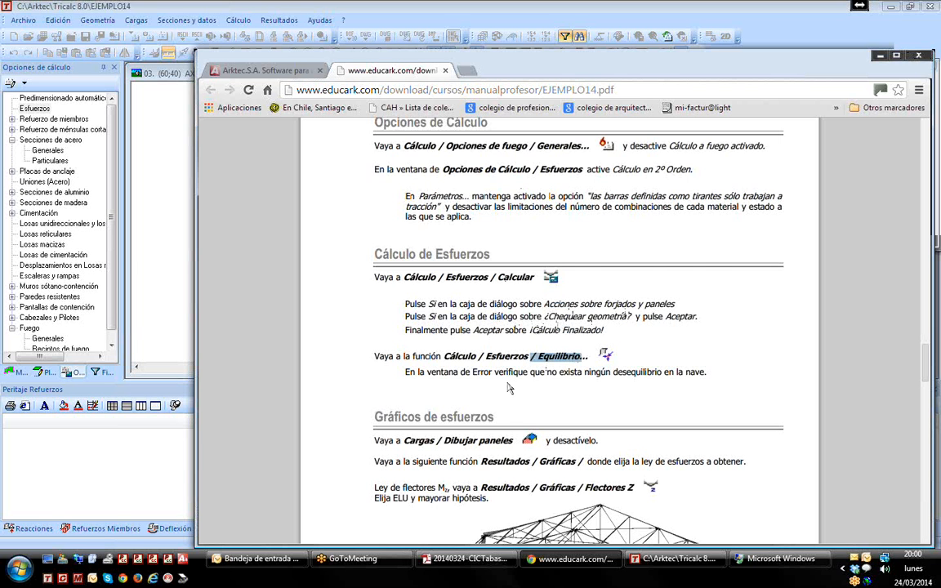
pyautogui.scroll(-3, 507, 388)
pyautogui.moveTo(585, 291); pyautogui.dragTo(634, 291)
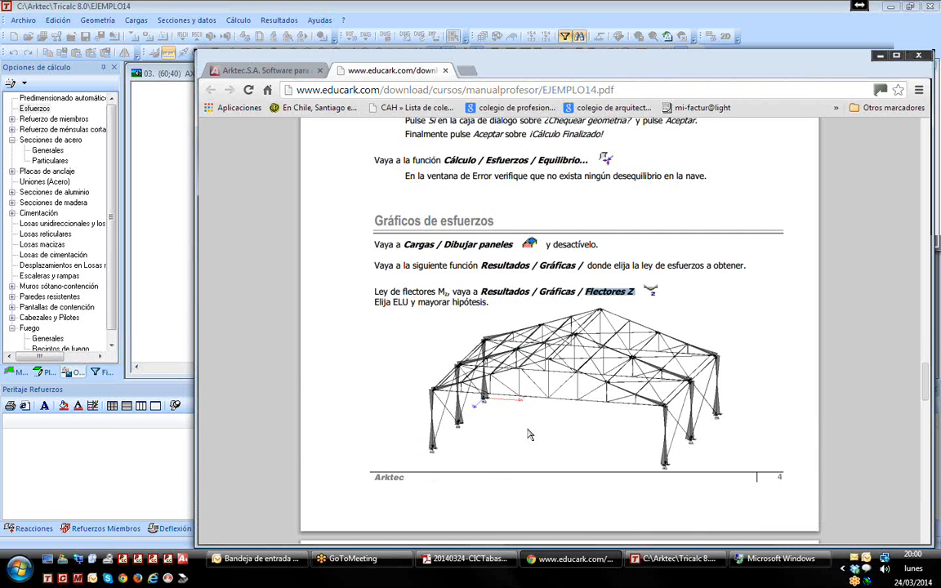
pyautogui.scroll(-1, 527, 434)
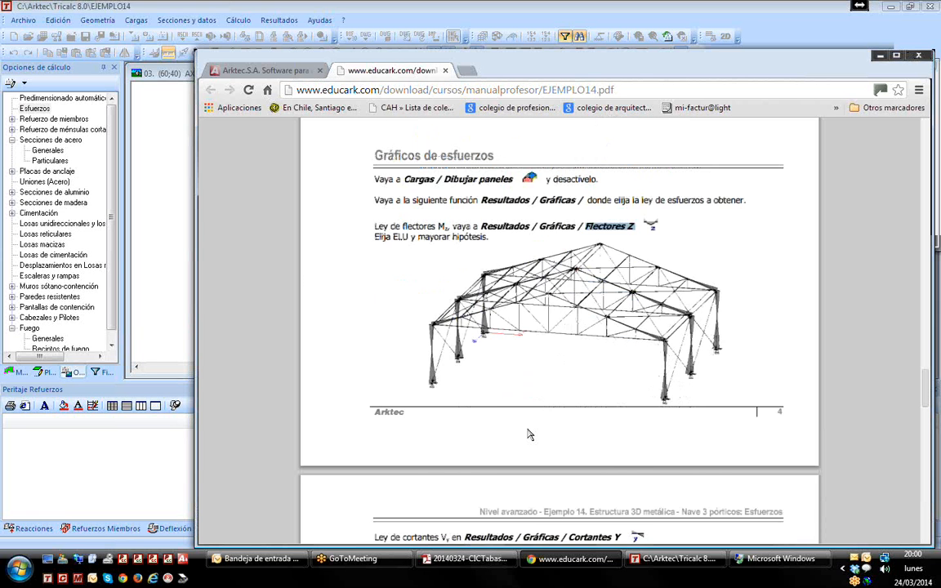
pyautogui.scroll(-3, 527, 434)
pyautogui.scroll(-2, 528, 435)
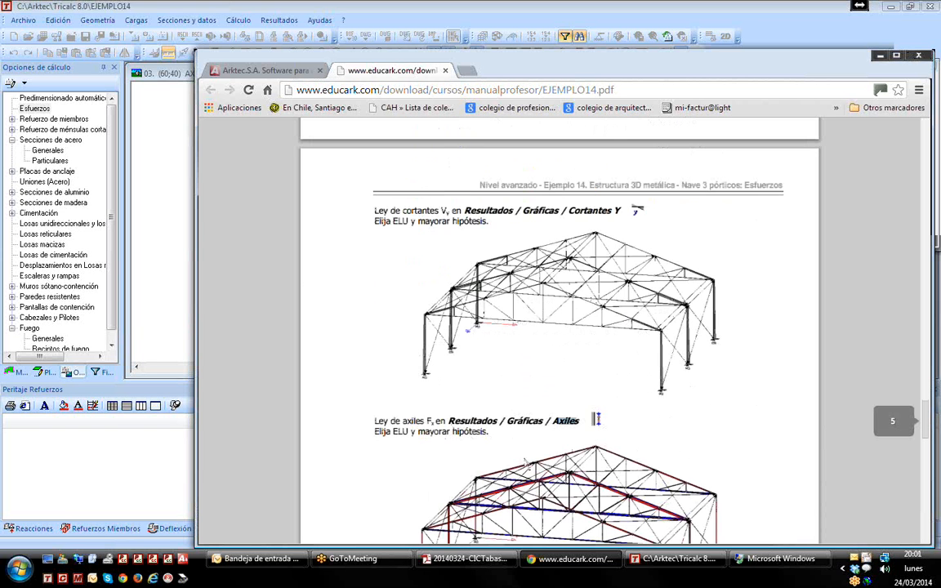
pyautogui.scroll(-3, 528, 435)
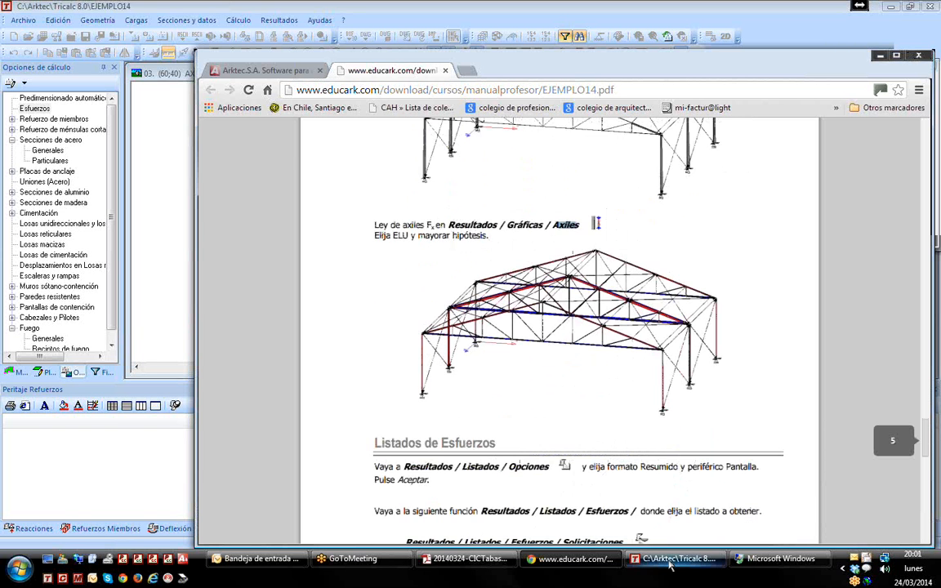
pyautogui.click(669, 560)
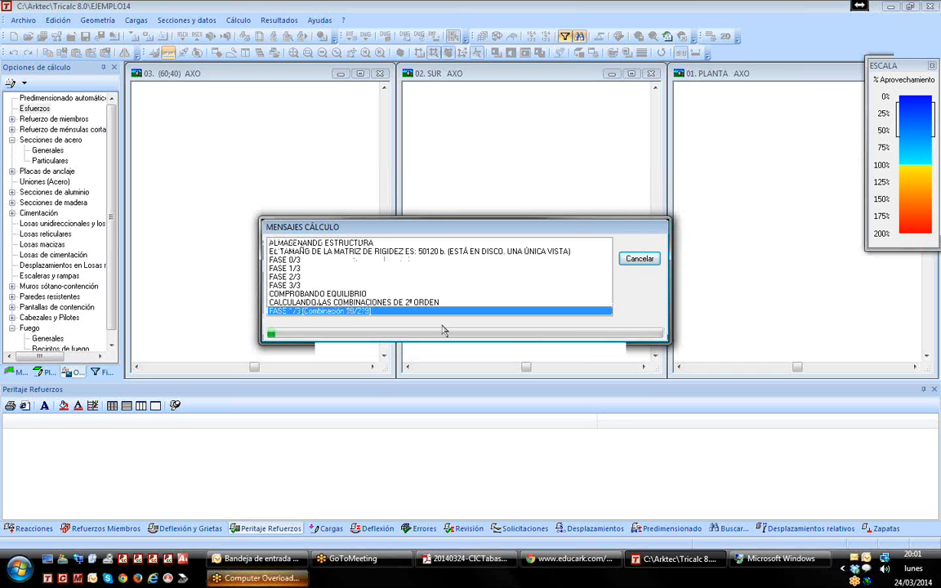
pyautogui.click(442, 327)
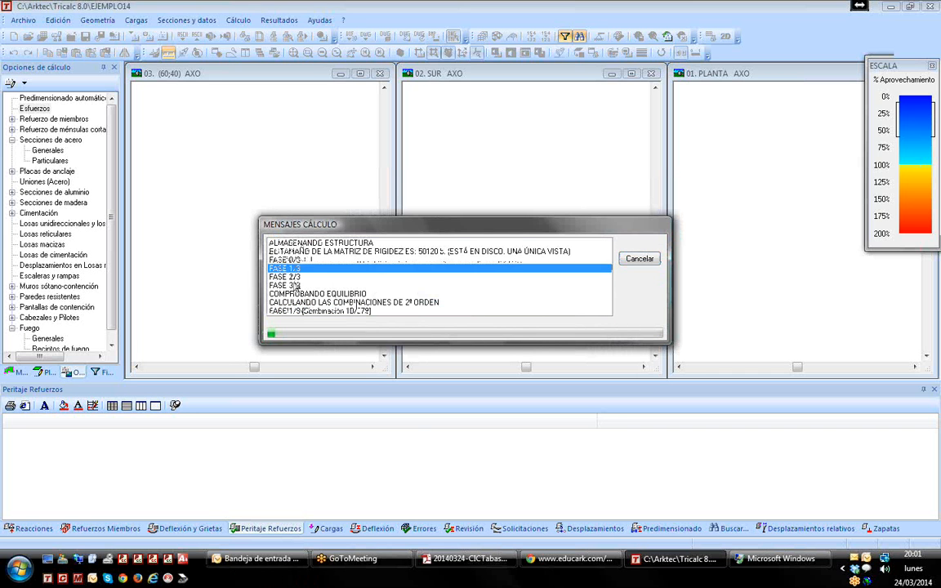
# Step: Dismiss the Apple iPhone AutoPlay window shown during the second-order calculation, then acknowledge the calculation error message
pyautogui.moveTo(297, 265); pyautogui.dragTo(294, 290)
pyautogui.click(348, 311)
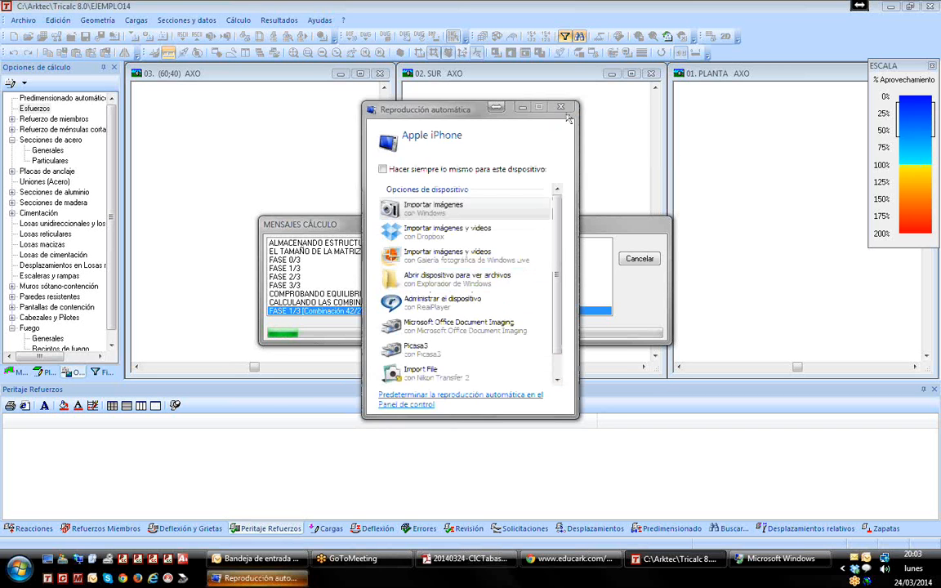
pyautogui.click(568, 110)
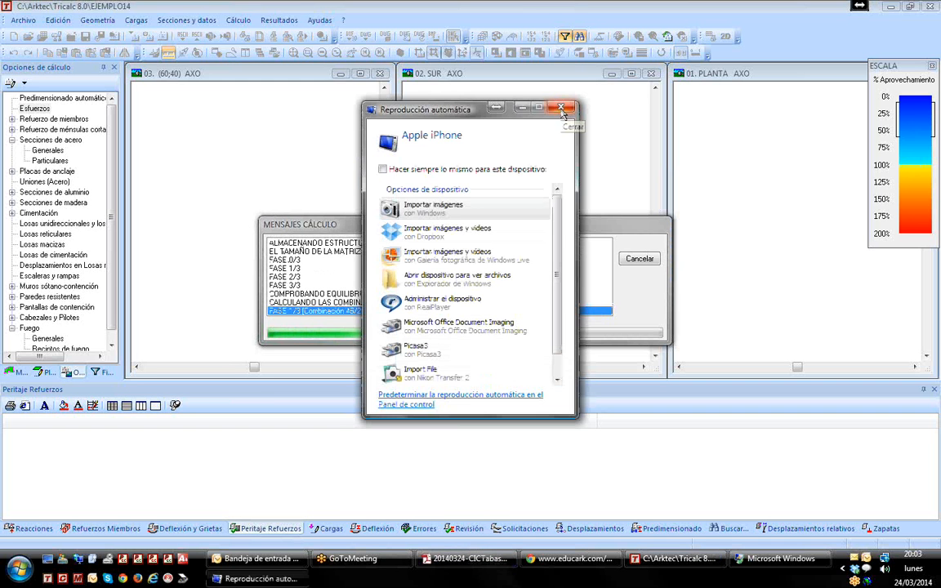
pyautogui.click(562, 109)
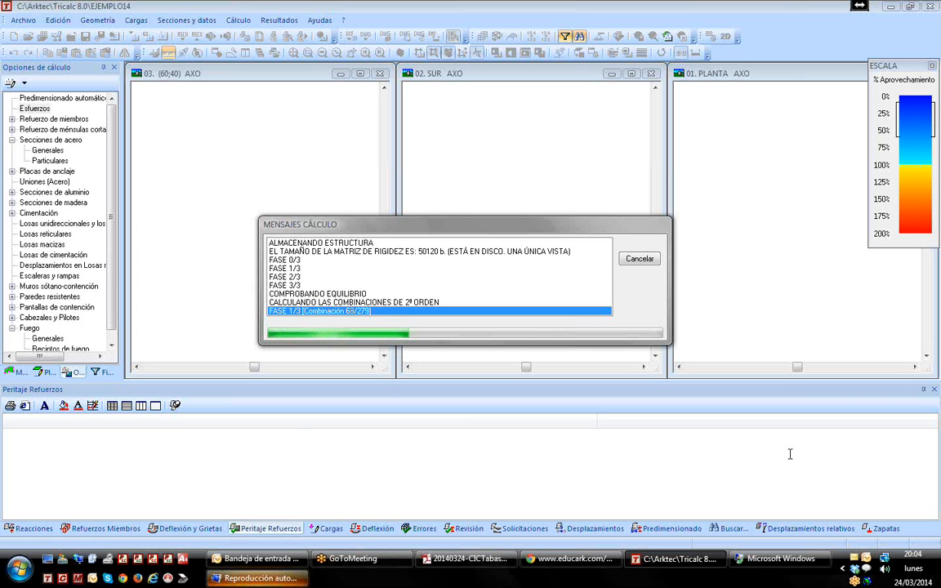
pyautogui.click(223, 578)
pyautogui.click(553, 153)
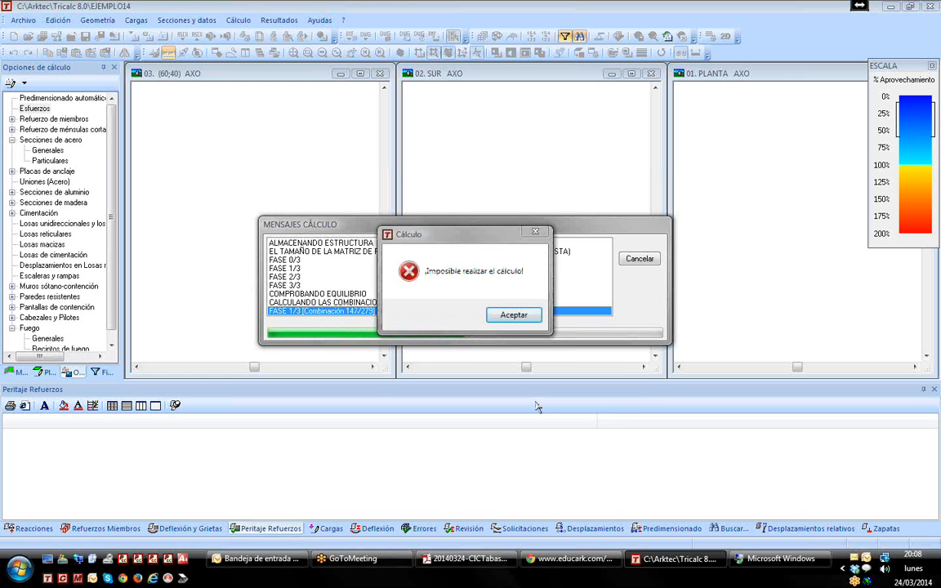
pyautogui.click(514, 316)
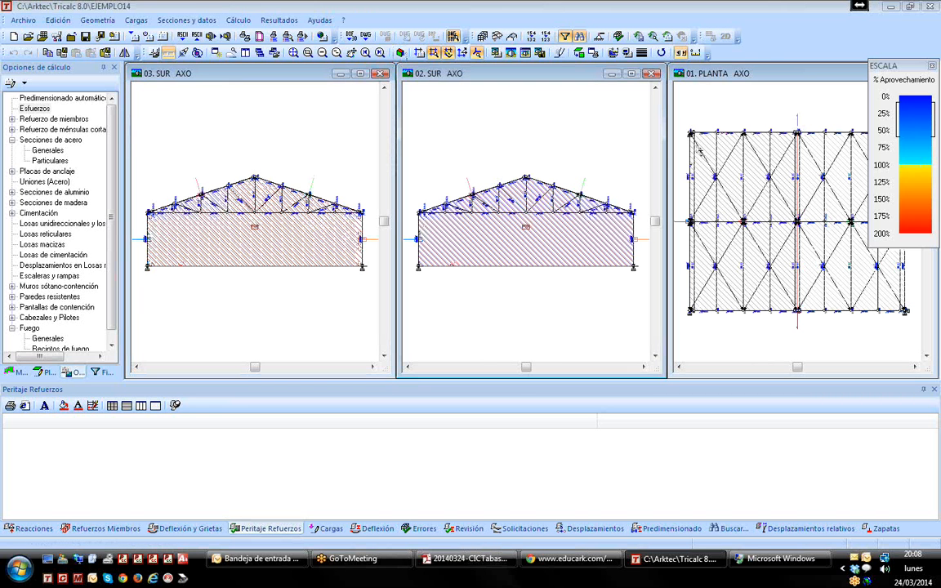
pyautogui.click(279, 19)
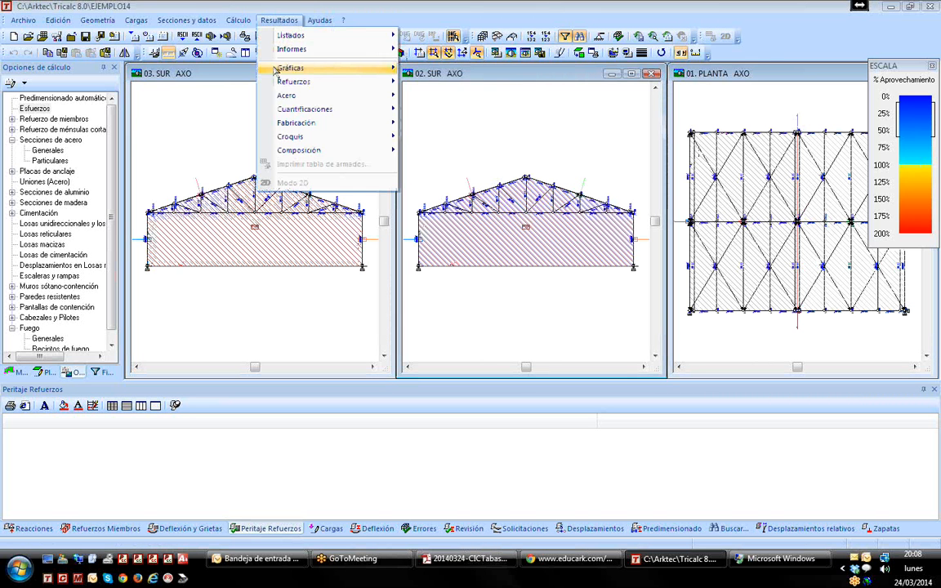
pyautogui.moveTo(246, 25)
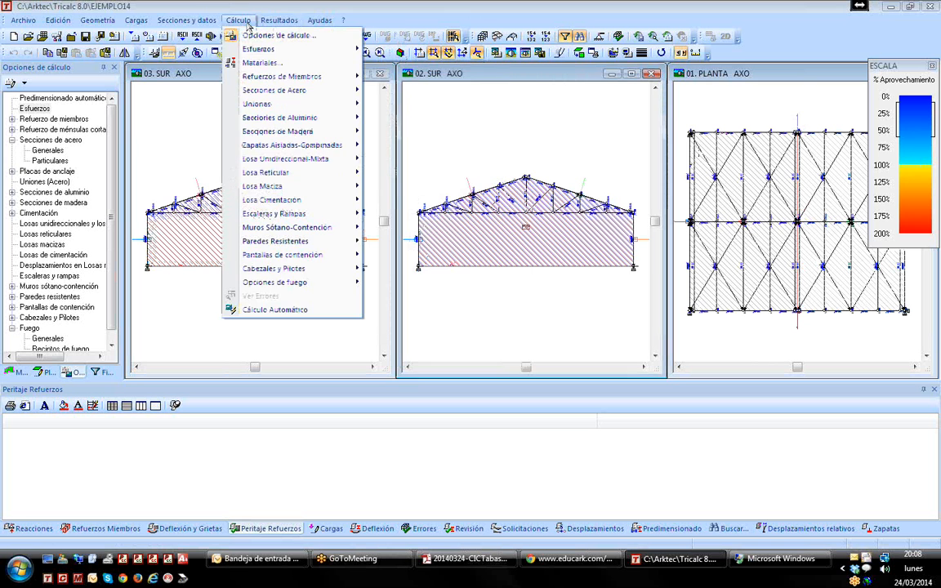
pyautogui.press('Right')
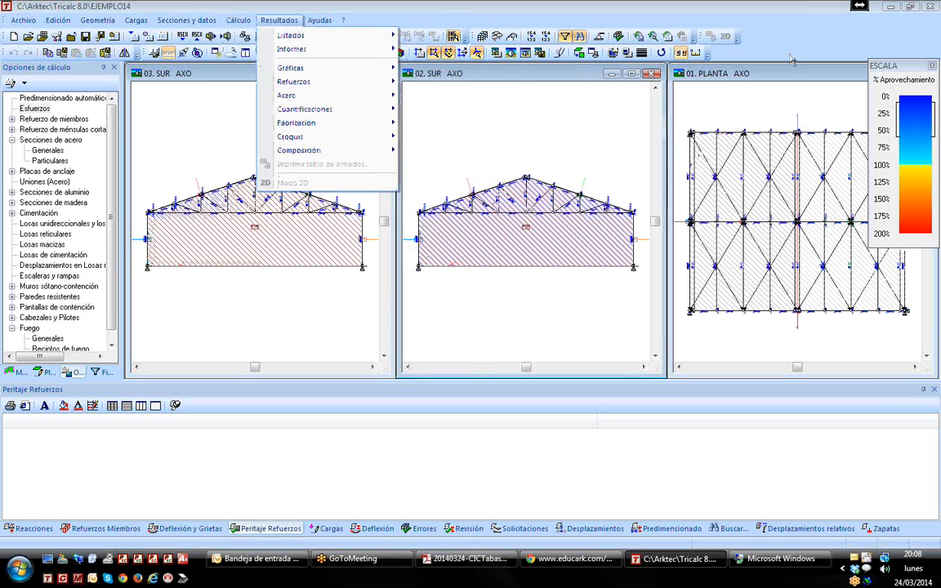
pyautogui.click(677, 152)
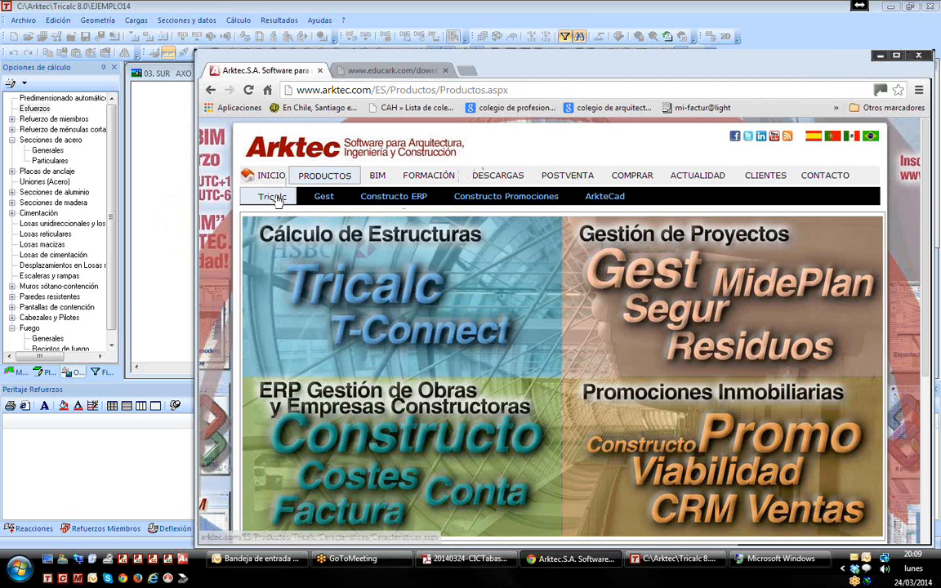
# Step: On the Arktec site in Chrome, open Tricalc's Novedades-Versiones page and read the version 8.0 feature summary by revision
pyautogui.click(272, 198)
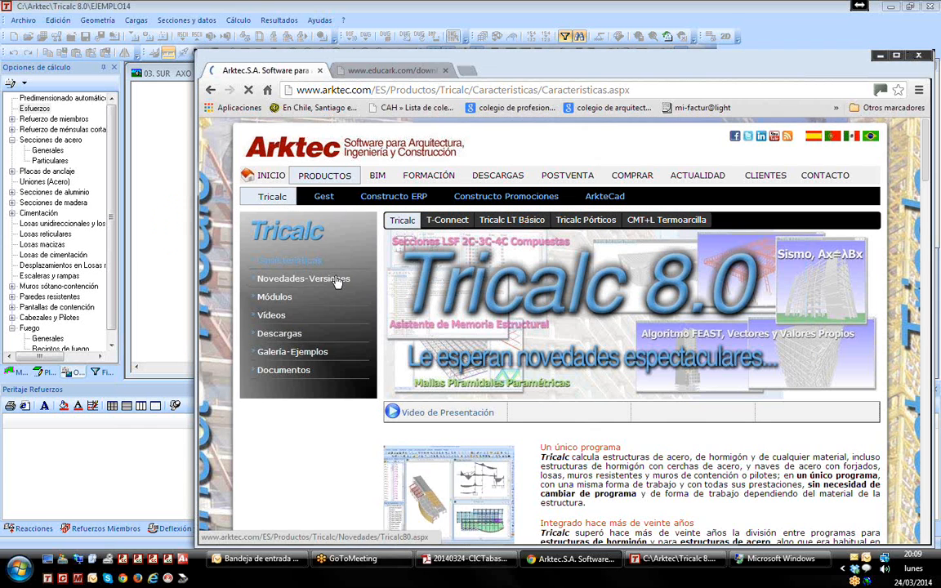
pyautogui.click(335, 279)
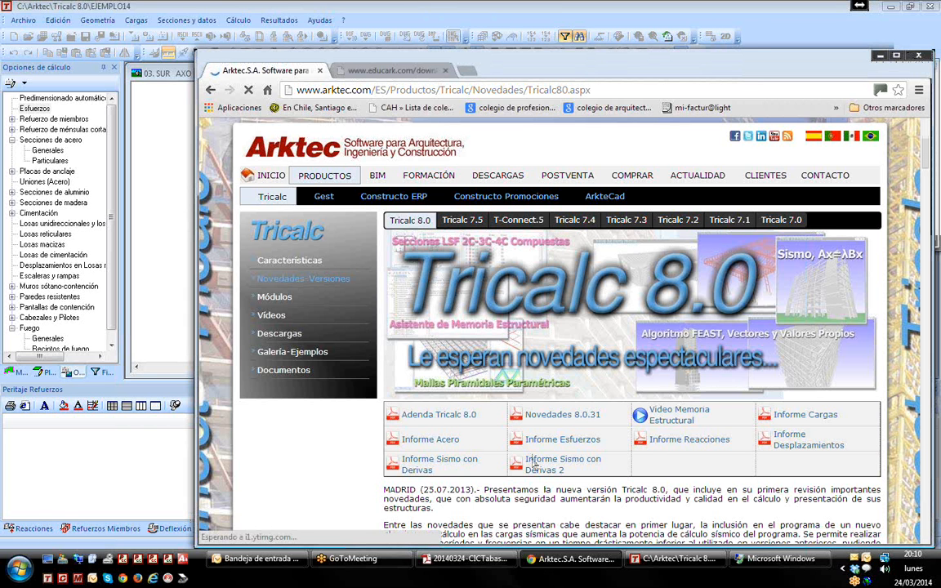
pyautogui.scroll(-3, 535, 463)
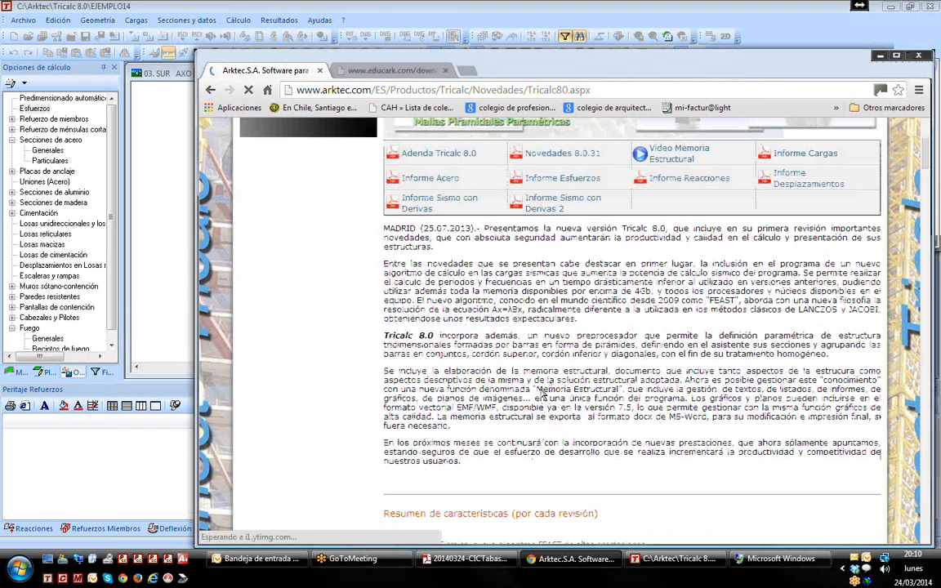
pyautogui.scroll(-1, 541, 392)
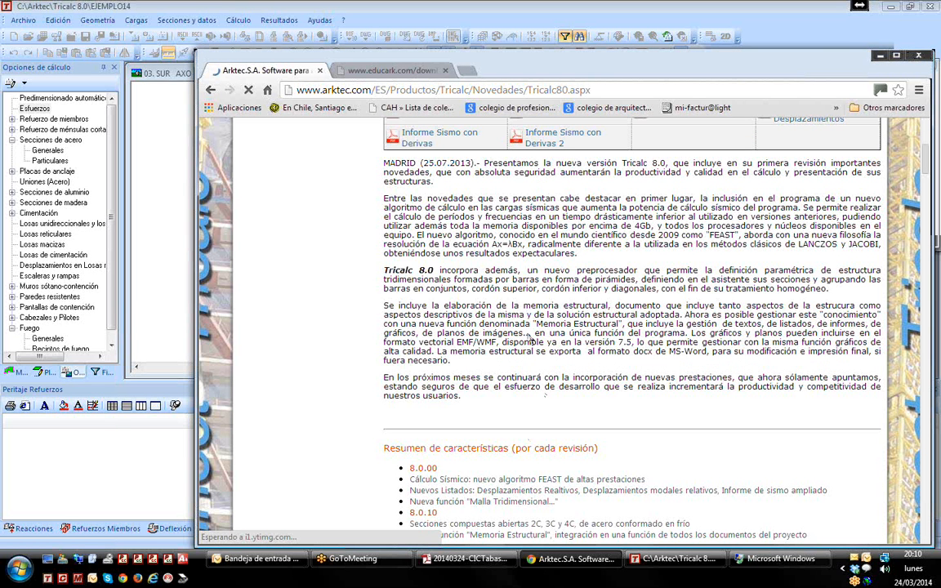
pyautogui.scroll(-4, 533, 339)
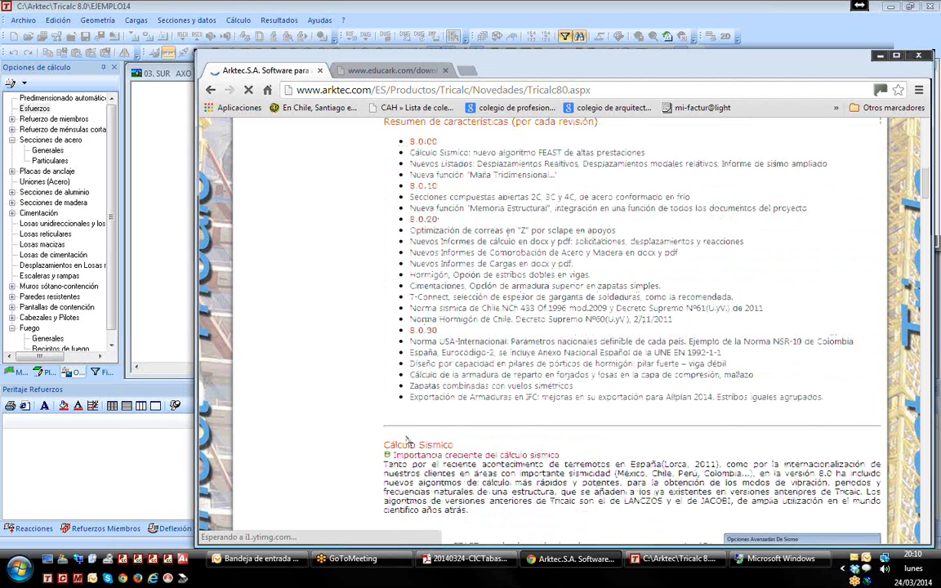
pyautogui.scroll(-1, 406, 439)
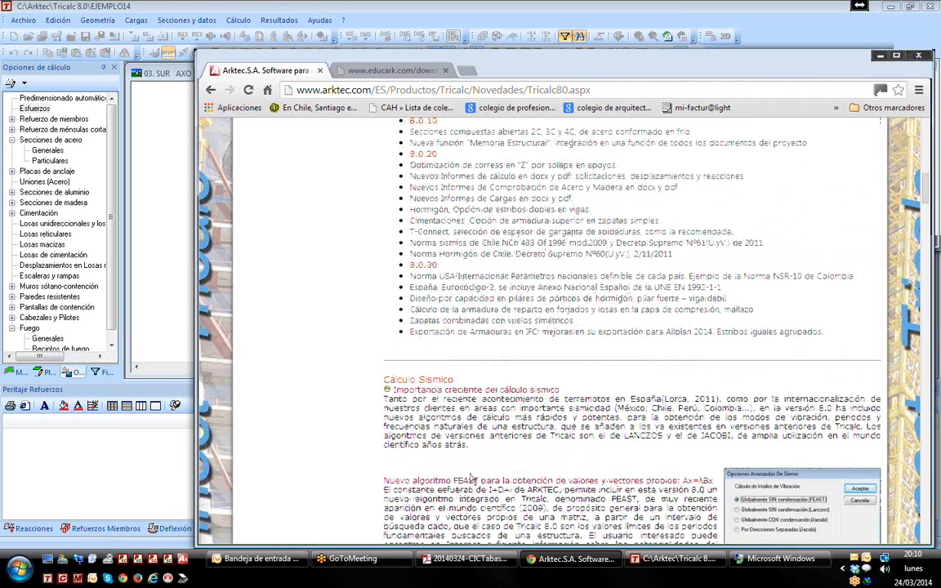
# Step: Read the FEAST seismic algorithm sections on memory, high-performance hardware and the two real calculated structures, highlighting the processor model
pyautogui.scroll(-8, 471, 478)
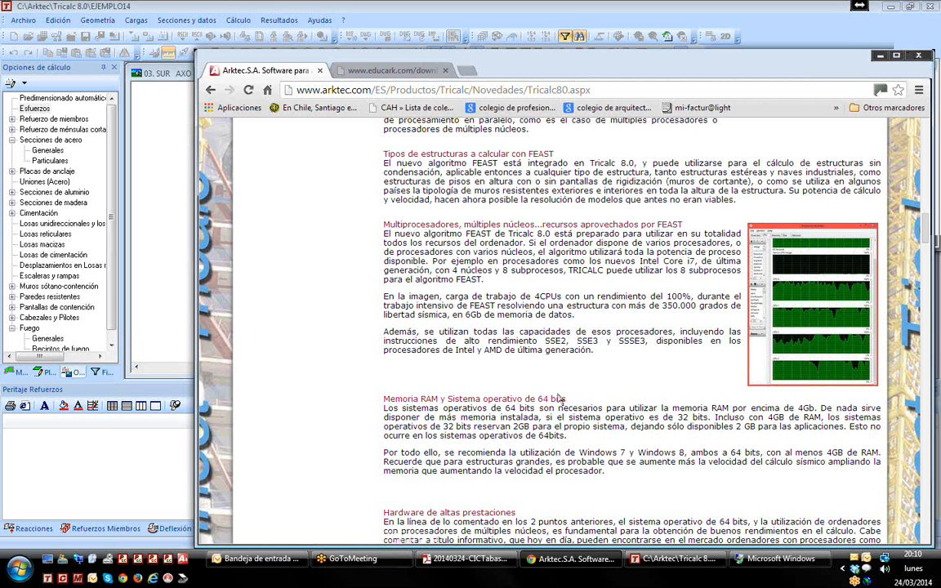
pyautogui.scroll(-2, 560, 398)
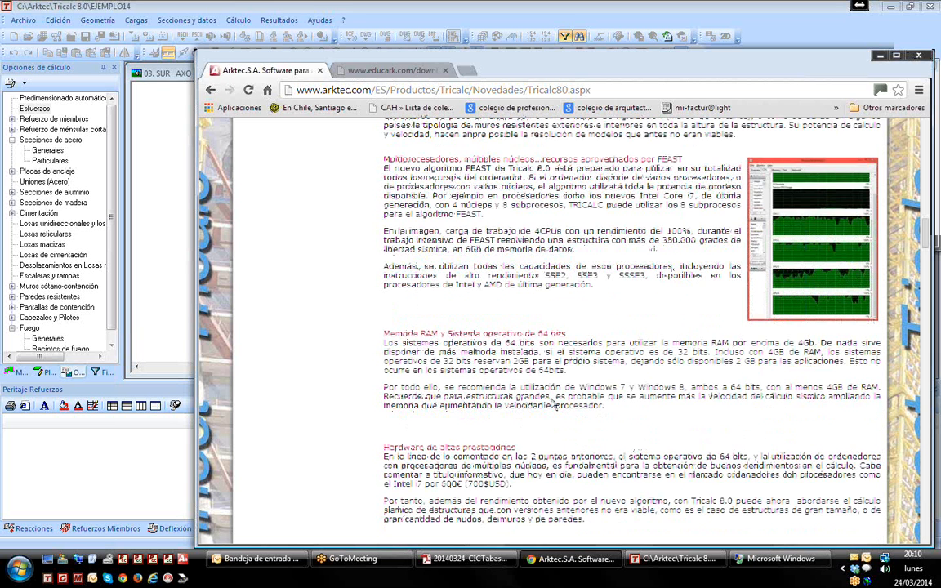
pyautogui.scroll(-5, 553, 403)
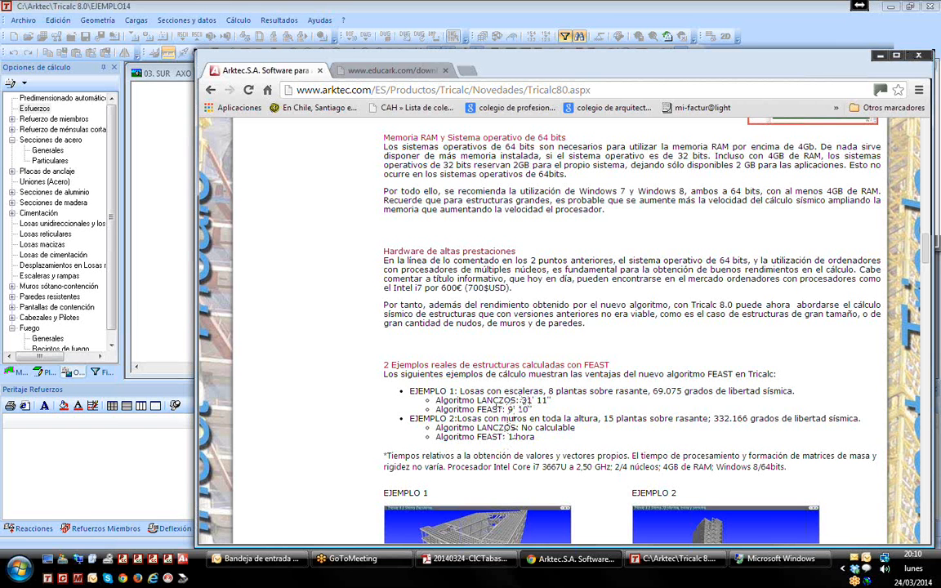
pyautogui.scroll(-2, 516, 433)
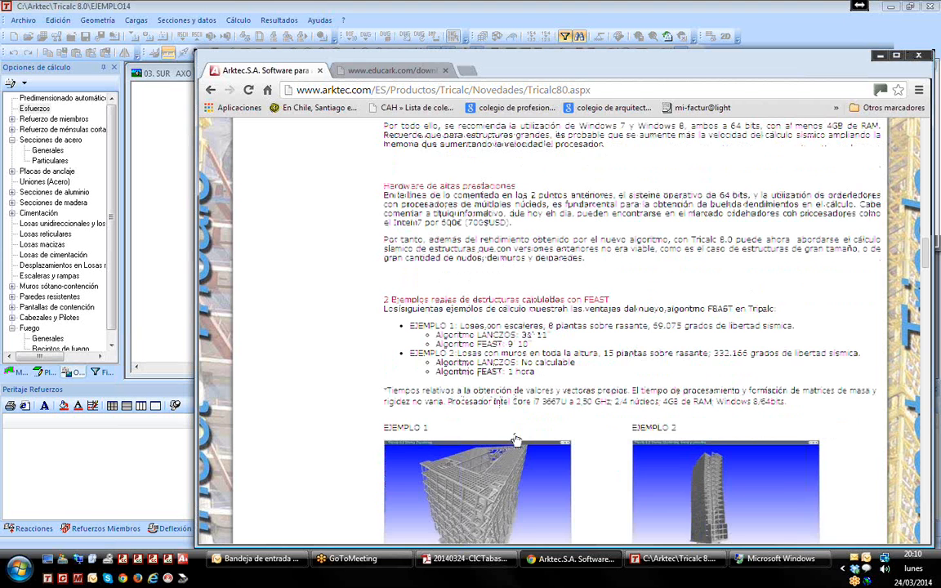
pyautogui.scroll(-2, 516, 439)
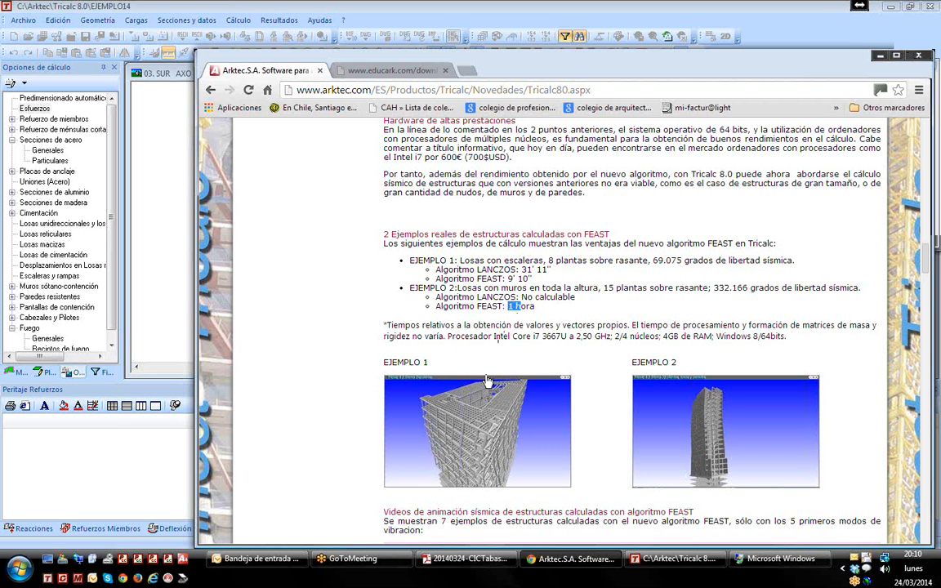
pyautogui.moveTo(529, 336); pyautogui.dragTo(565, 337)
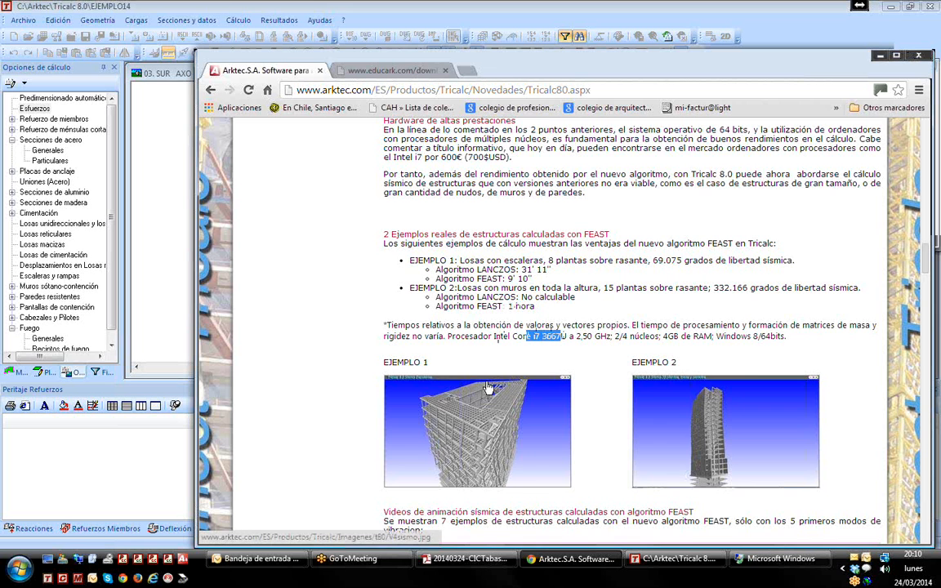
# Step: Review the seismic animation videos, the Nuevos Listados section and the Asistente Mallas Tridimensionales section
pyautogui.scroll(-2, 487, 388)
pyautogui.scroll(-3, 487, 387)
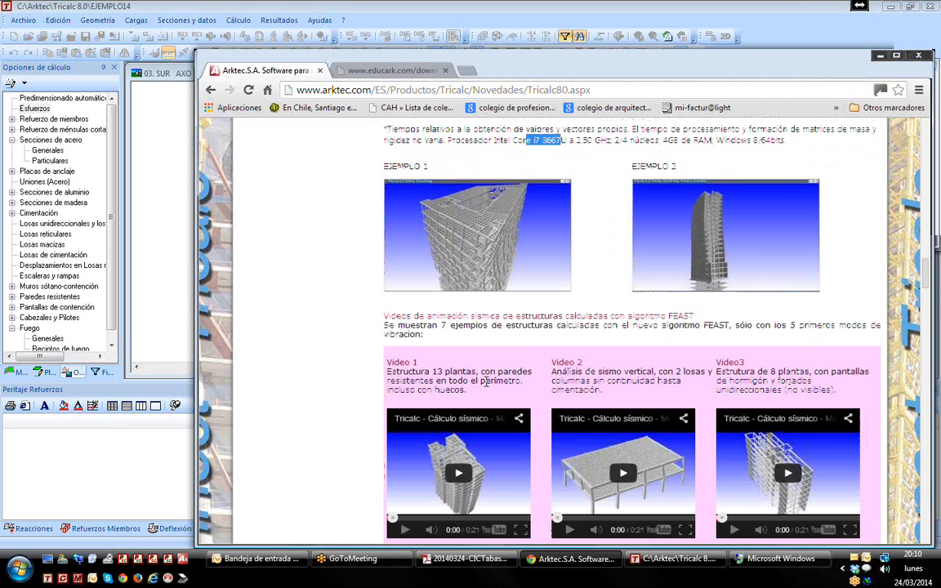
pyautogui.scroll(-5, 487, 388)
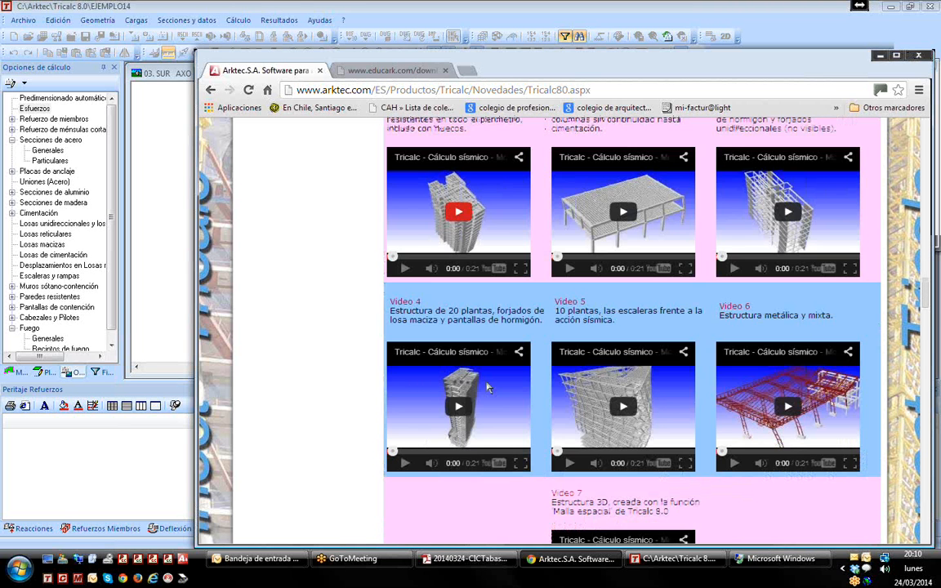
pyautogui.scroll(-5, 488, 388)
pyautogui.scroll(-5, 486, 381)
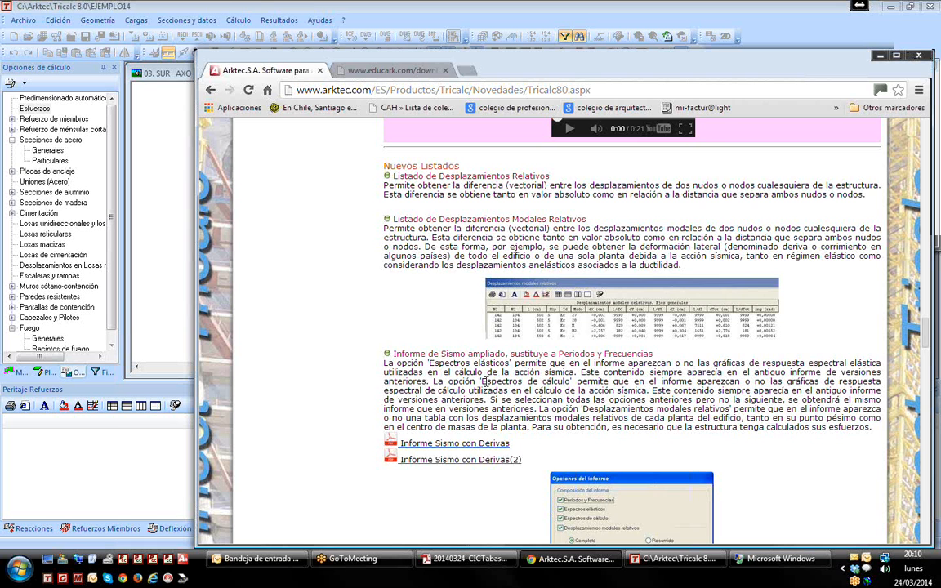
pyautogui.scroll(-2, 486, 384)
pyautogui.scroll(-6, 487, 387)
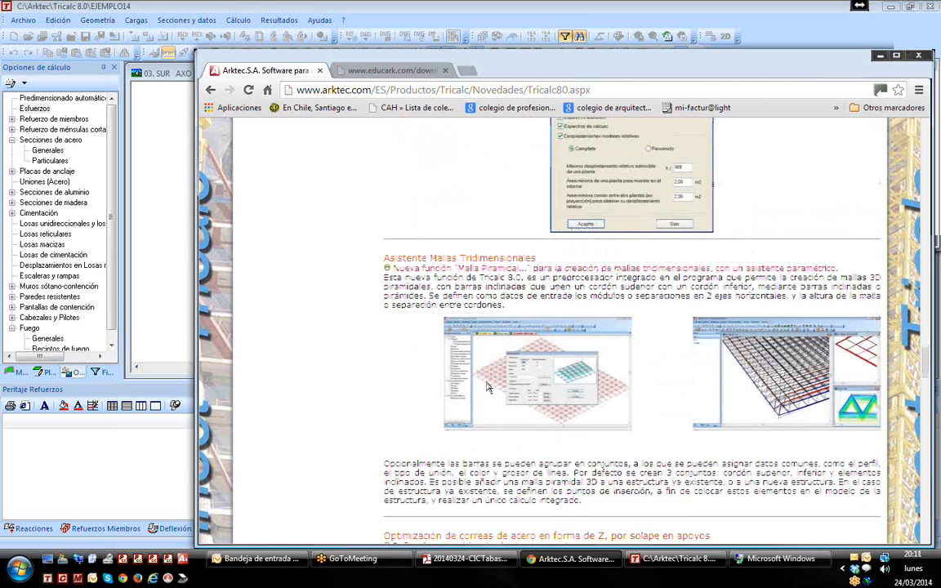
# Step: Find the Generador de la Memoria Estructural section, view the content-tree image MemoEstral1.jpg at full size and return to the article
pyautogui.scroll(-5, 486, 387)
pyautogui.moveTo(401, 214); pyautogui.dragTo(536, 215)
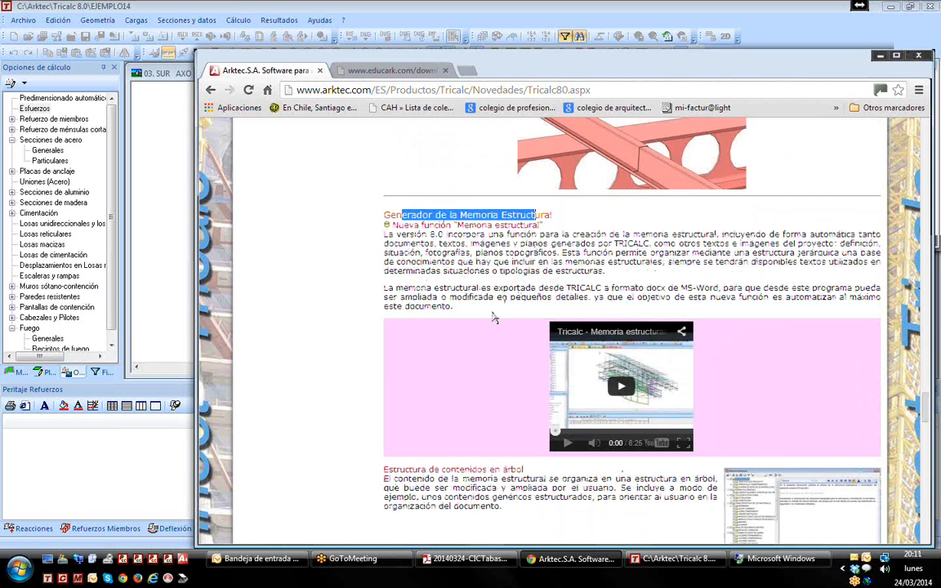
pyautogui.scroll(-2, 493, 317)
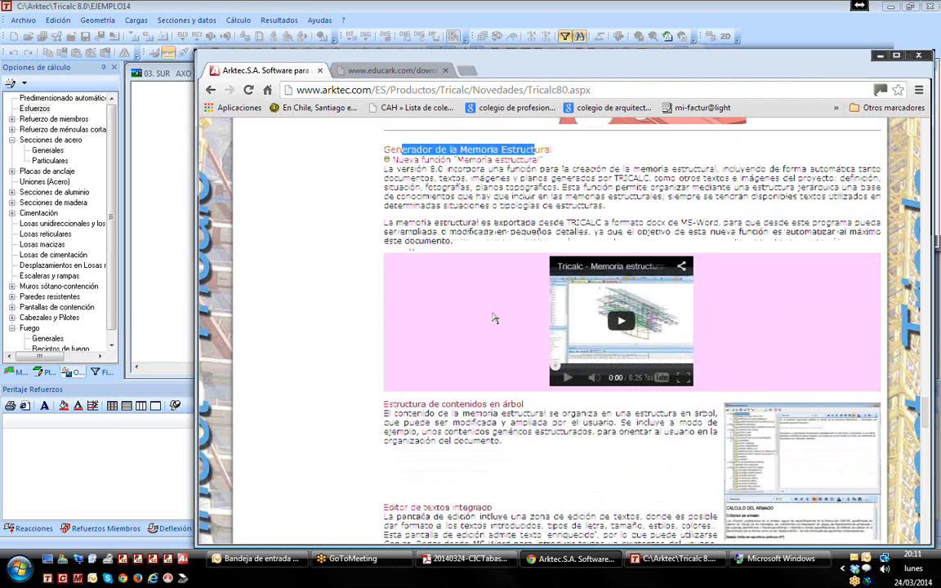
pyautogui.scroll(-3, 493, 318)
pyautogui.click(754, 321)
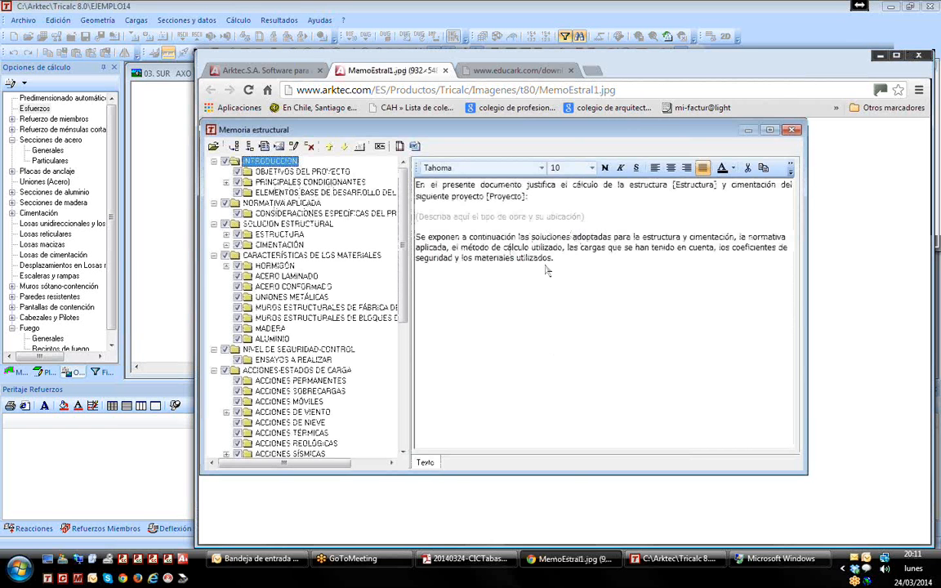
pyautogui.click(253, 72)
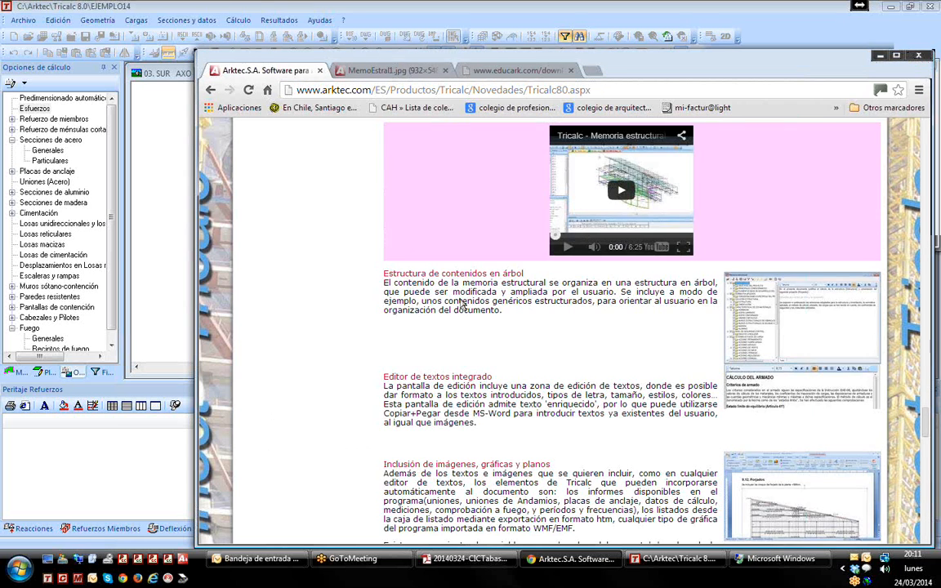
# Step: View the sample Word report image MemoEstral2.jpg, return to the structural report section, and switch to Tricalc to check the calculation progress
pyautogui.scroll(-2, 462, 303)
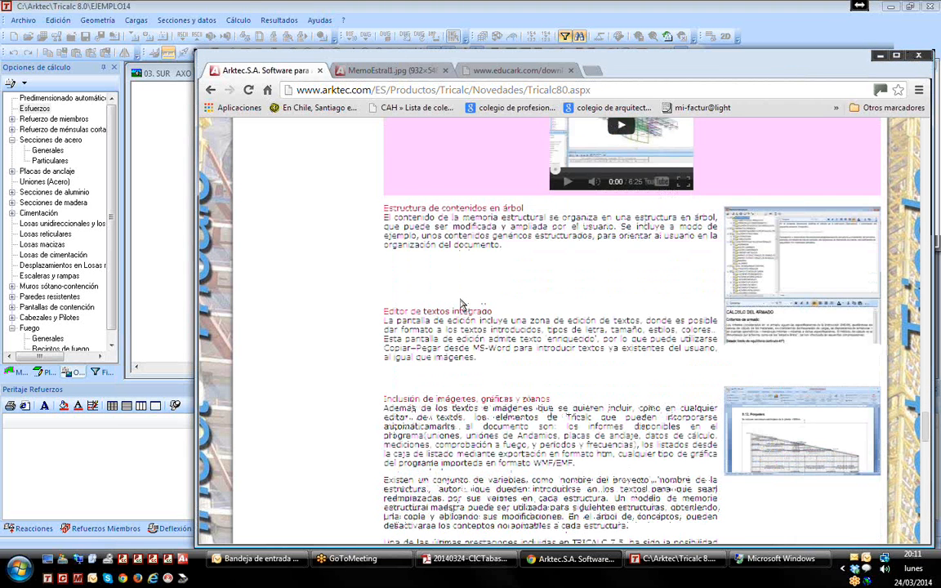
pyautogui.scroll(-3, 462, 303)
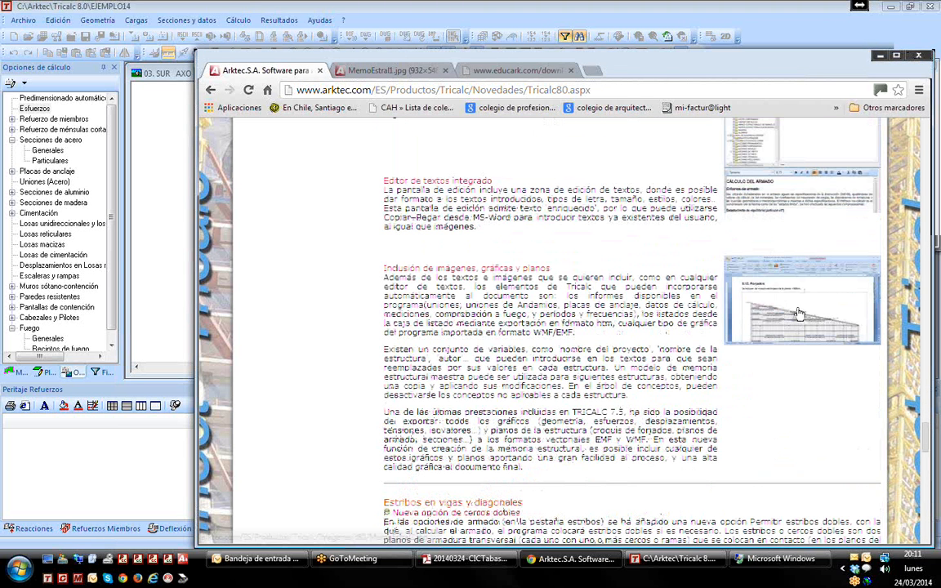
pyautogui.click(800, 314)
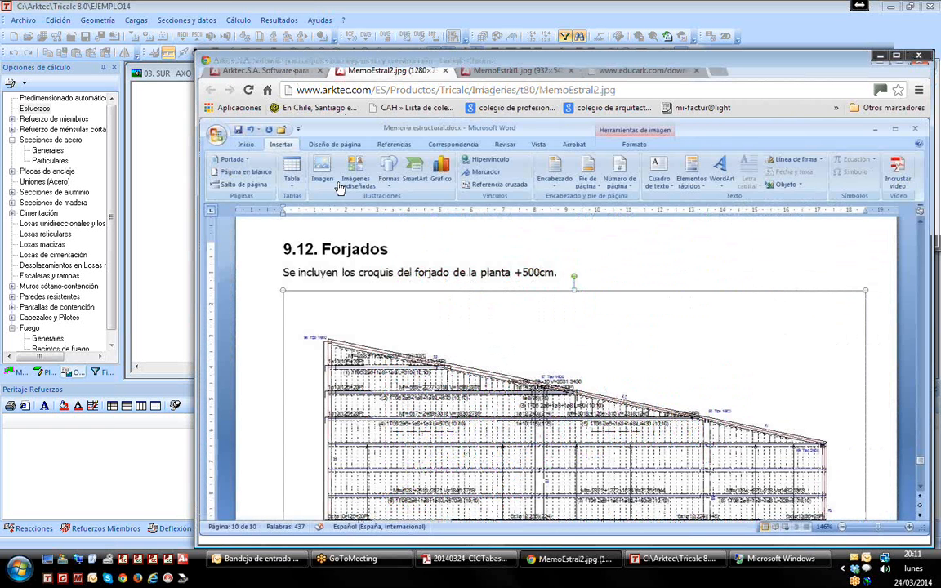
pyautogui.hotkey('ctrl', 'shift', 'Tab')
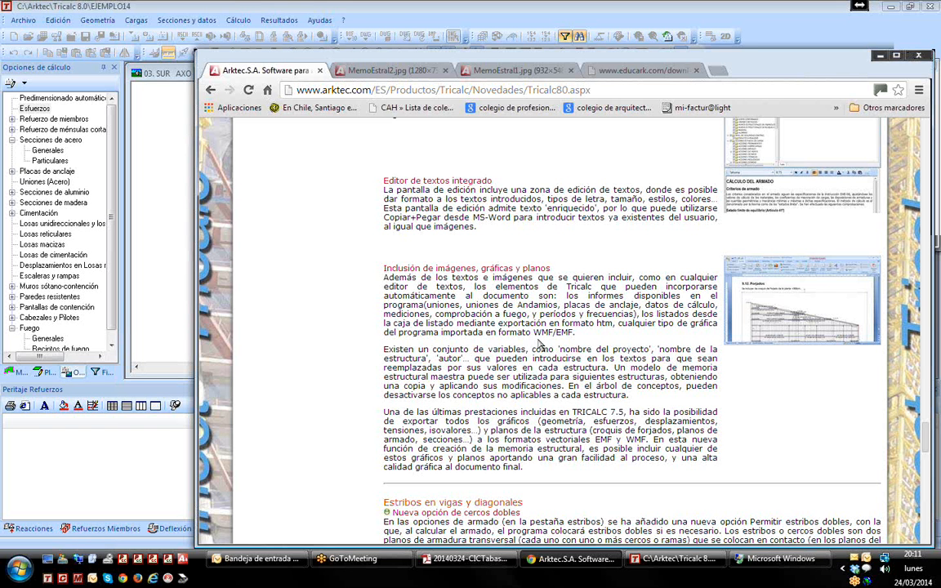
pyautogui.scroll(1, 539, 345)
pyautogui.scroll(3, 618, 260)
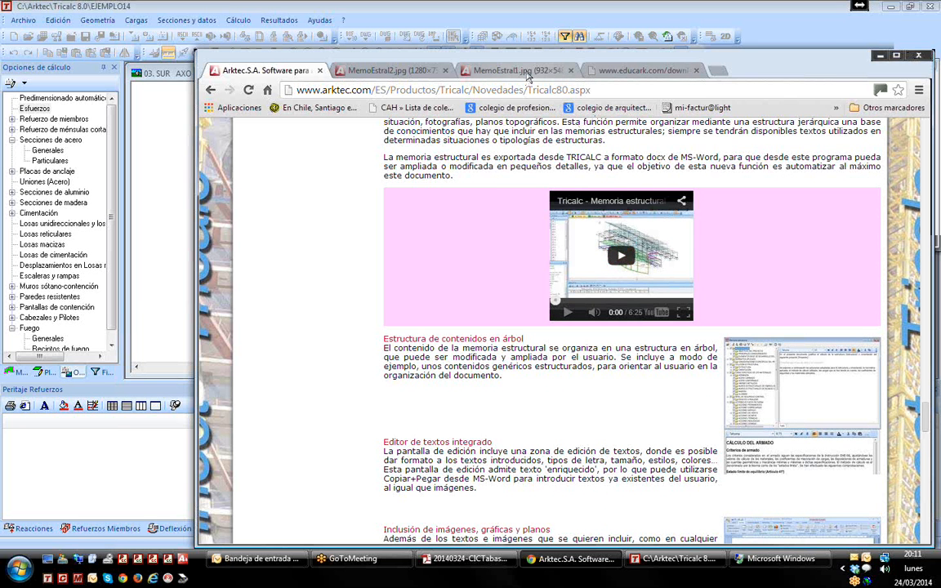
pyautogui.click(523, 6)
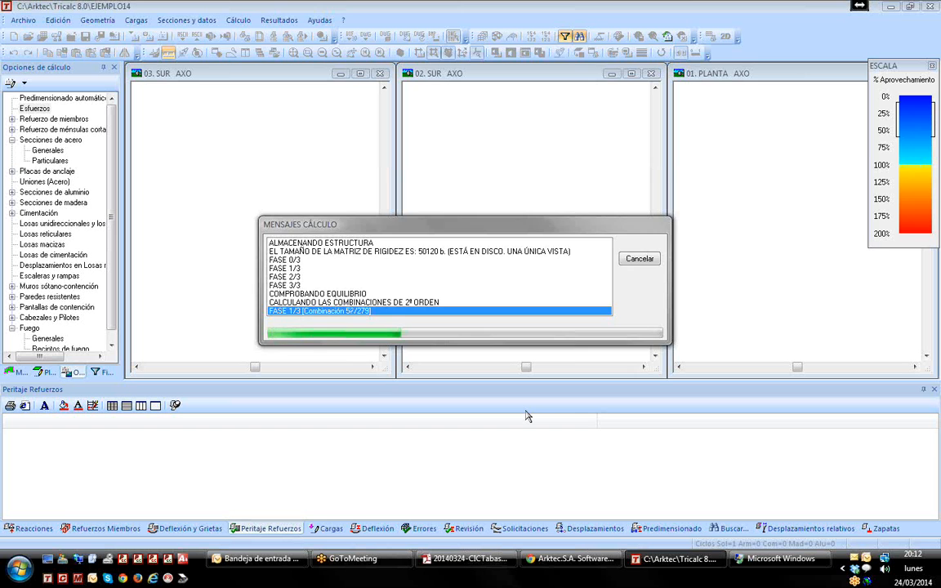
# Step: Cancel the running second-order calculation of EJEMPLO14 and dismiss the cancellation notice
pyautogui.press('Escape')
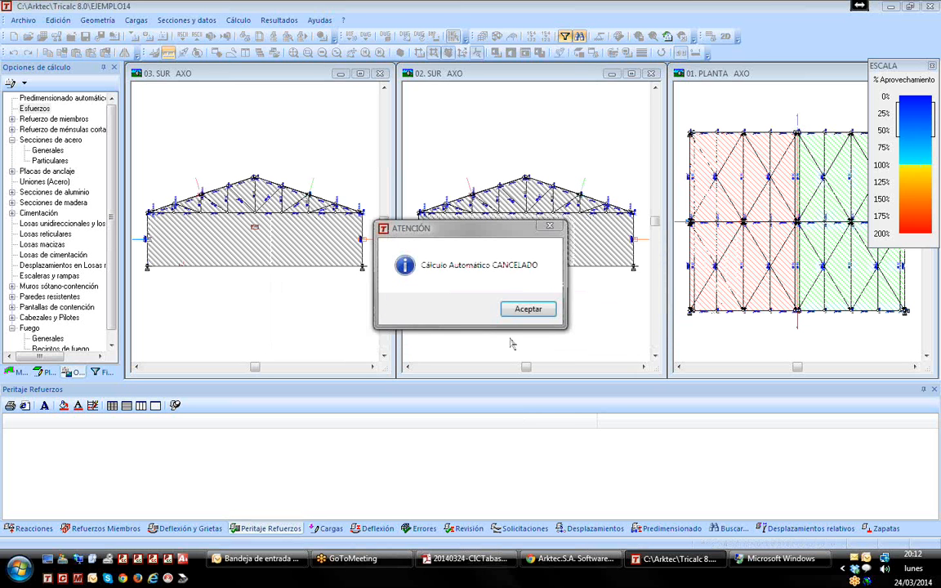
pyautogui.click(527, 309)
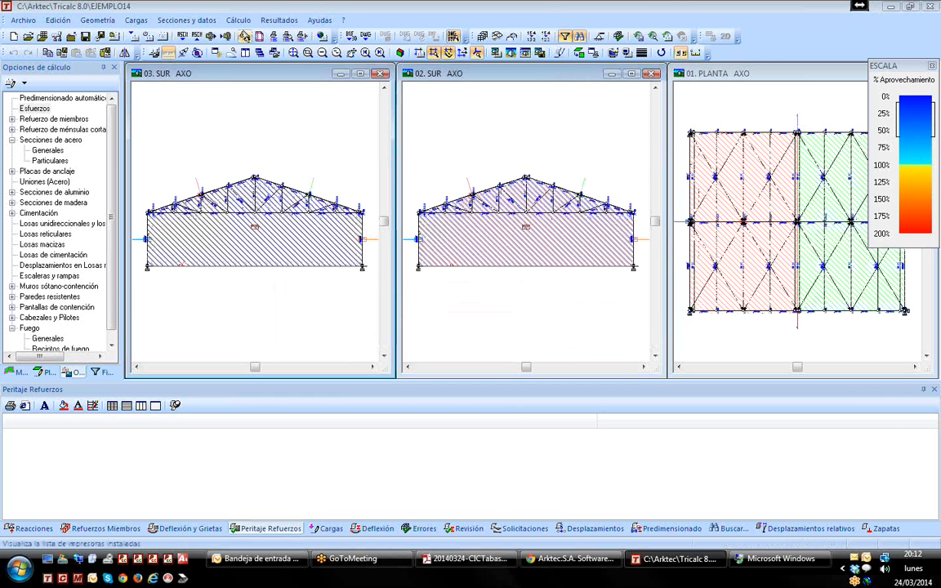
pyautogui.click(237, 19)
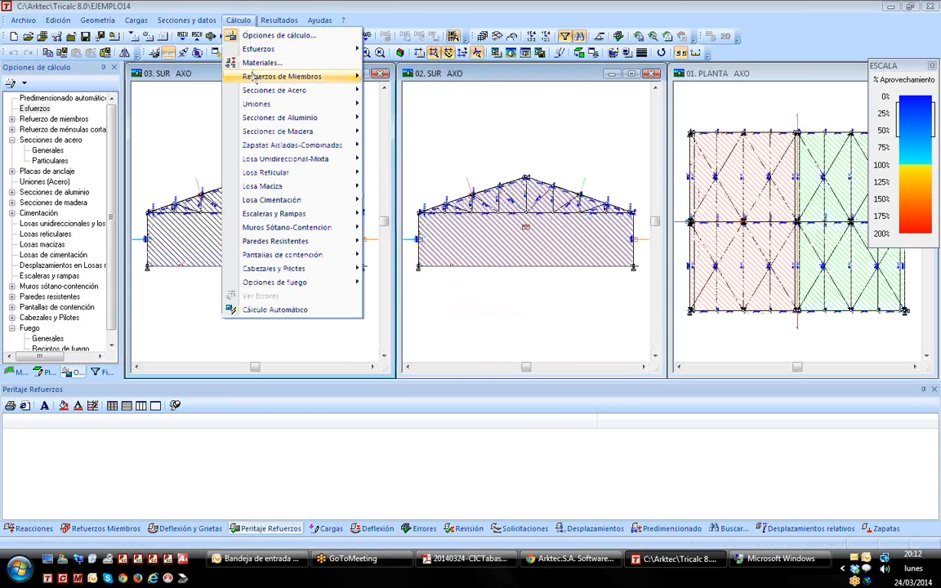
pyautogui.click(362, 153)
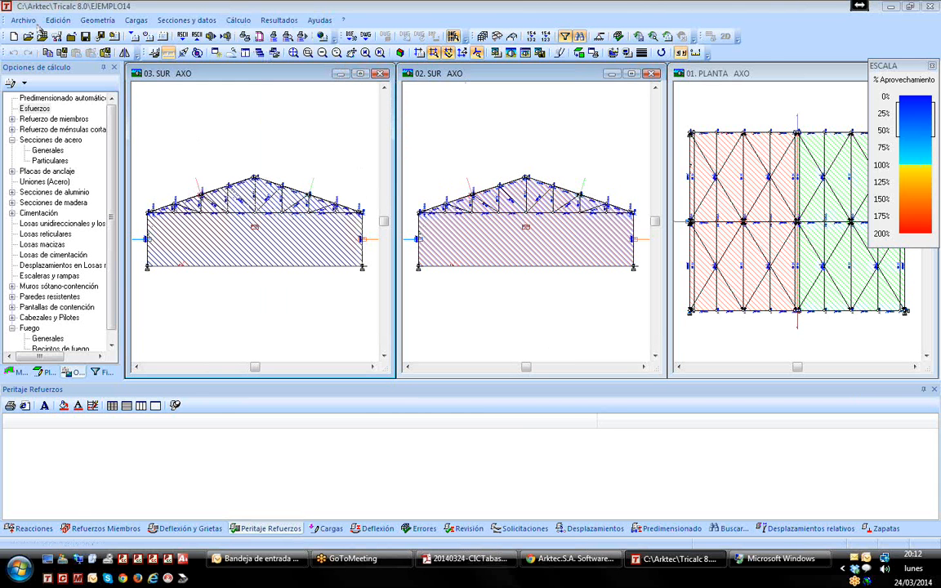
# Step: Open the structure Est3b from the EJEMPLO ESTRUCTURAS folder
pyautogui.click(31, 21)
pyautogui.click(39, 53)
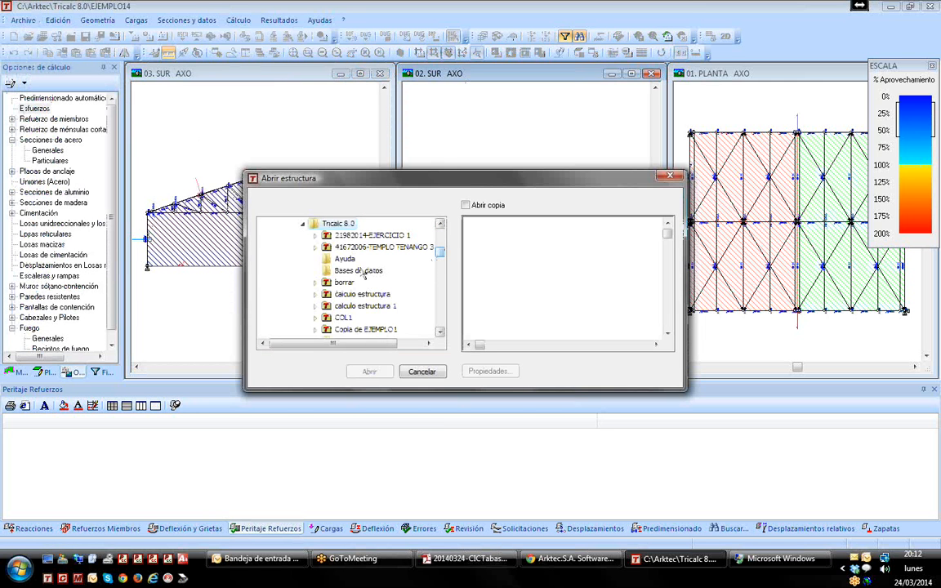
pyautogui.scroll(-3, 398, 285)
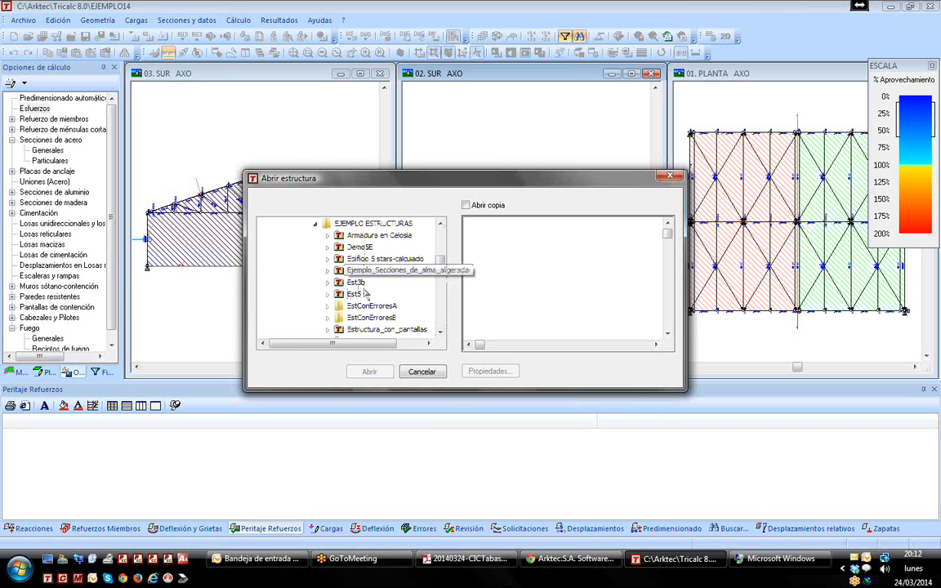
pyautogui.click(357, 283)
pyautogui.click(355, 294)
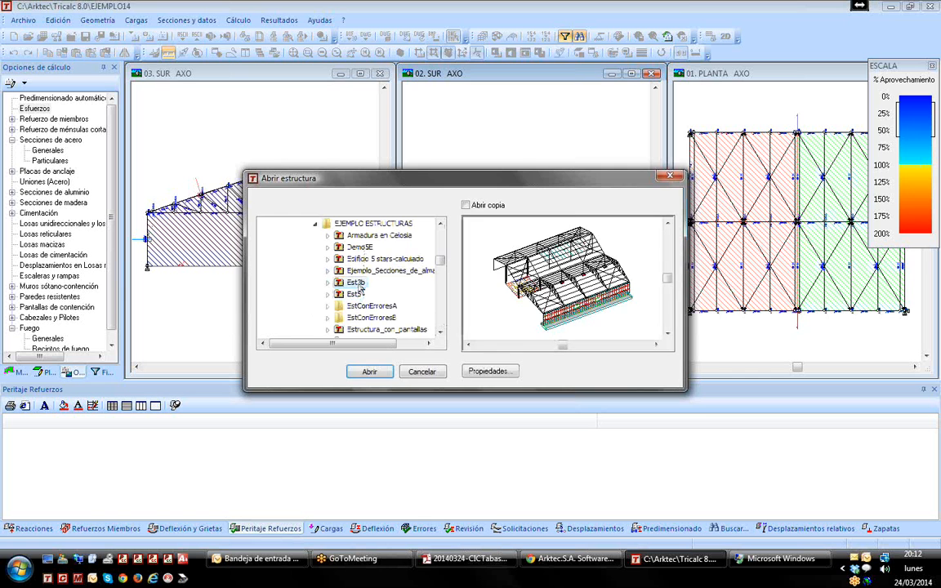
pyautogui.click(369, 371)
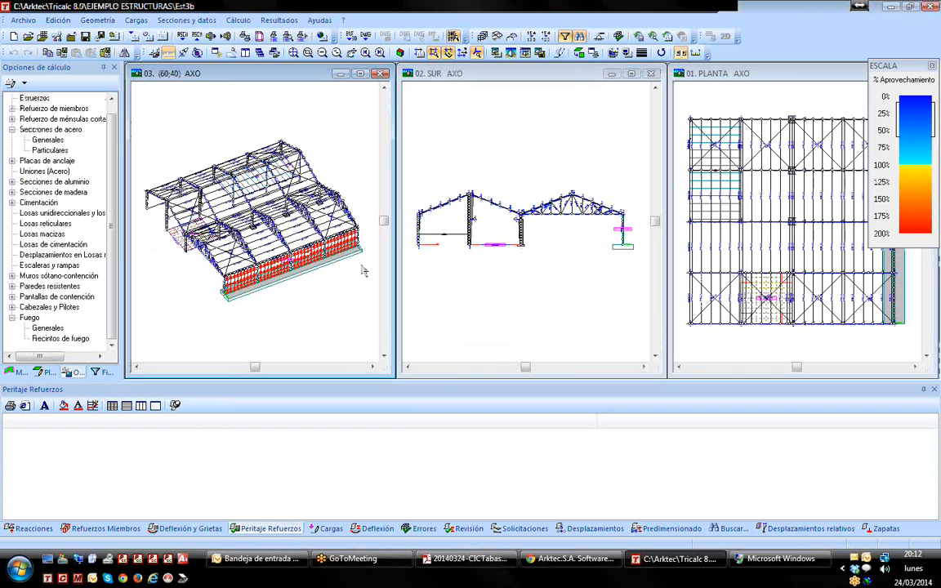
# Step: Maximize the (60;40) axonometric view and plot the Flexionantes Z bending moment diagram on the structure
pyautogui.click(360, 73)
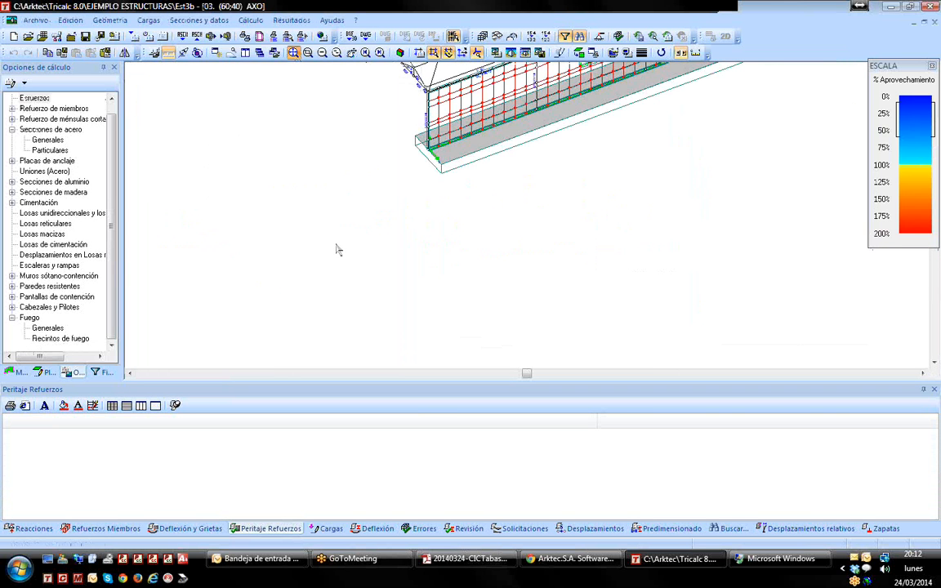
pyautogui.click(292, 19)
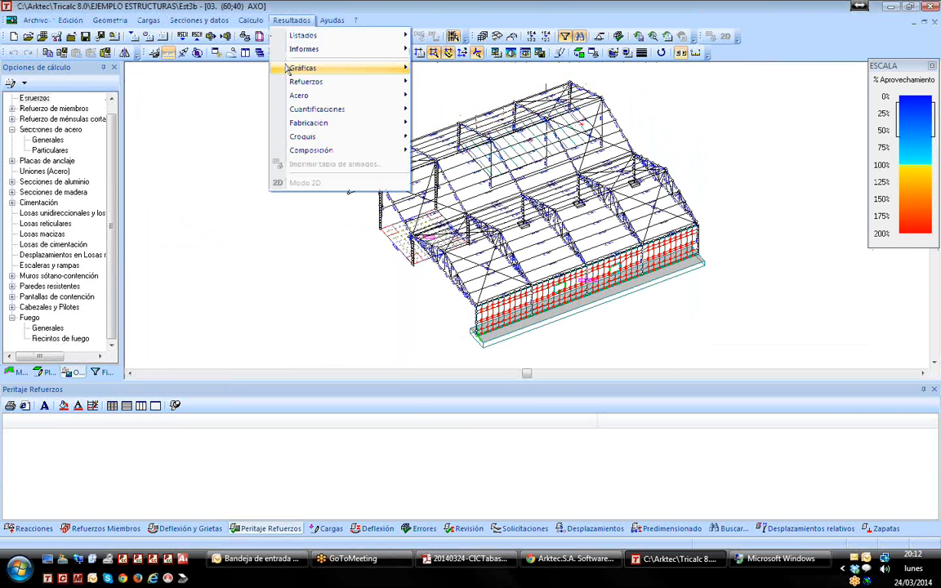
pyautogui.moveTo(288, 69)
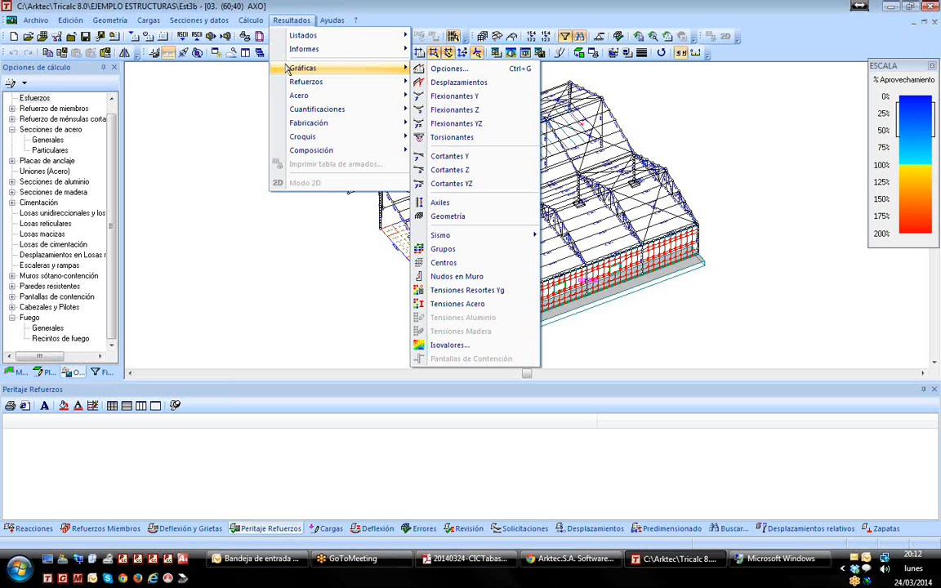
pyautogui.click(471, 112)
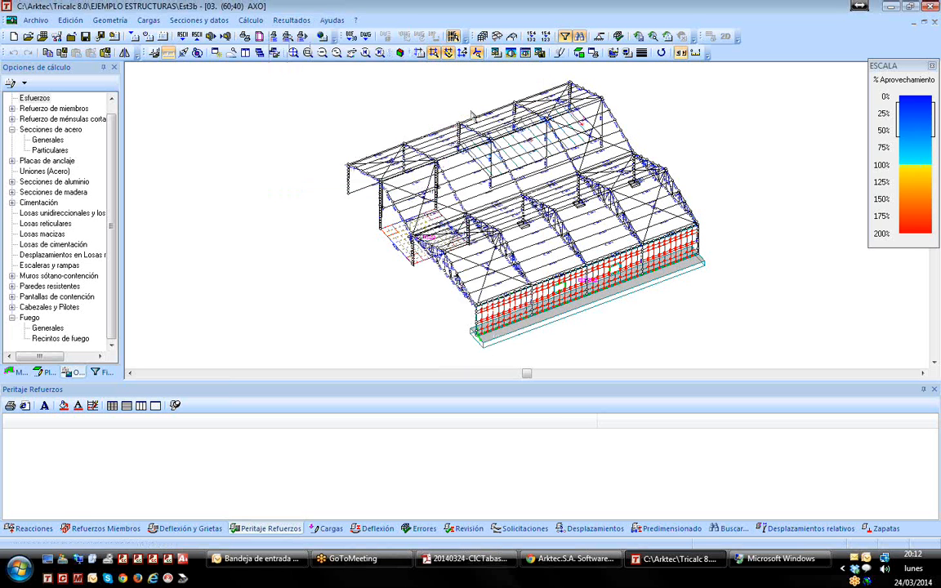
pyautogui.click(382, 305)
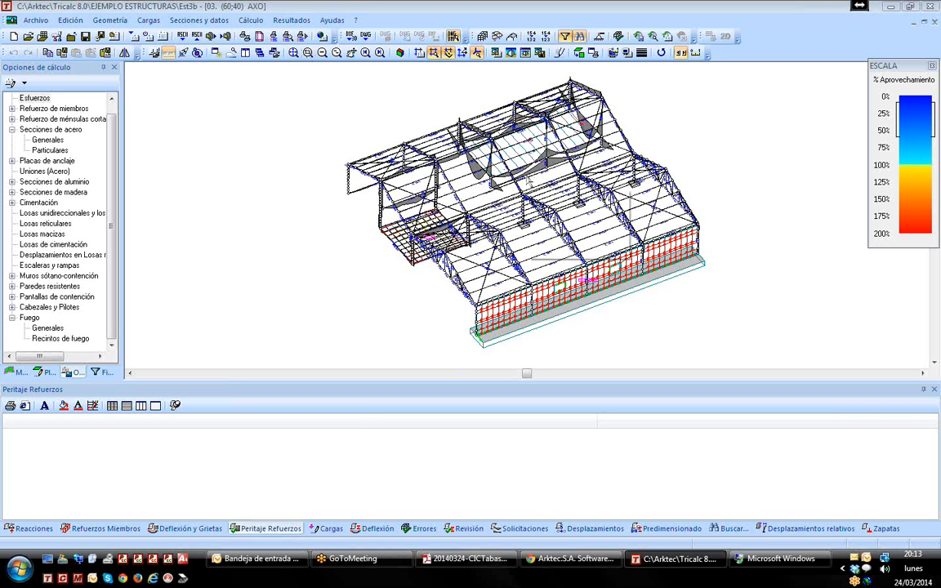
pyautogui.moveTo(524, 186)
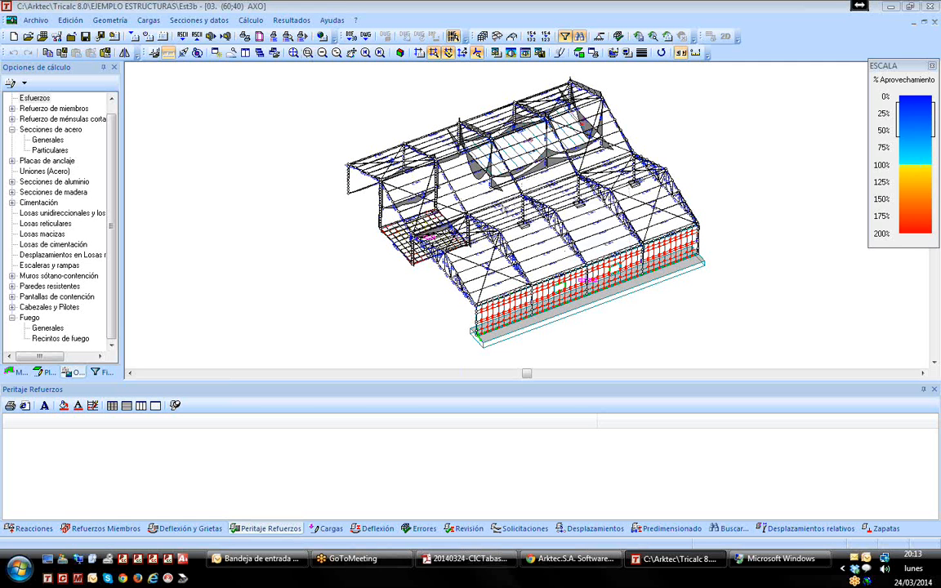
# Step: Plot the Cortantes Y shear diagram and examine it up close on the upper roof frames
pyautogui.click(292, 19)
pyautogui.moveTo(401, 69)
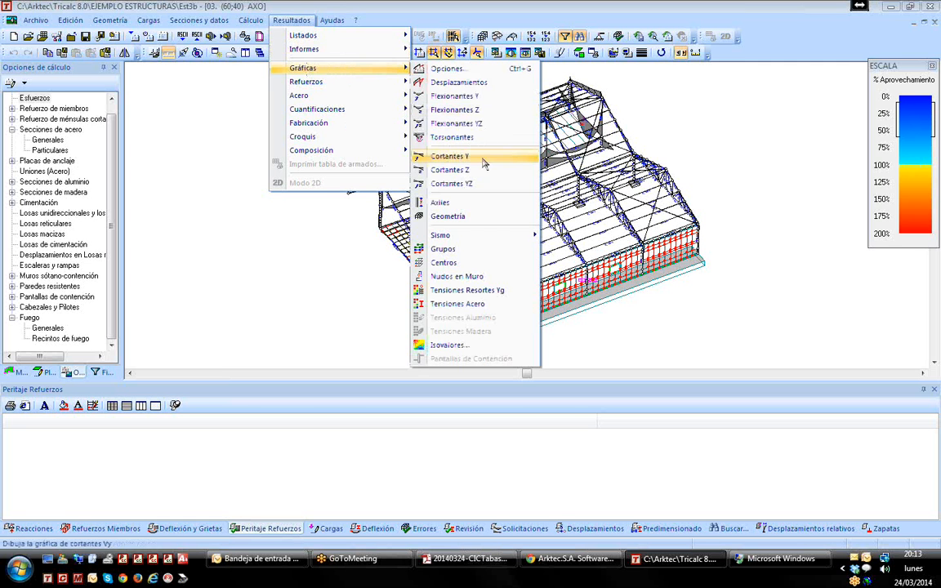
pyautogui.click(482, 158)
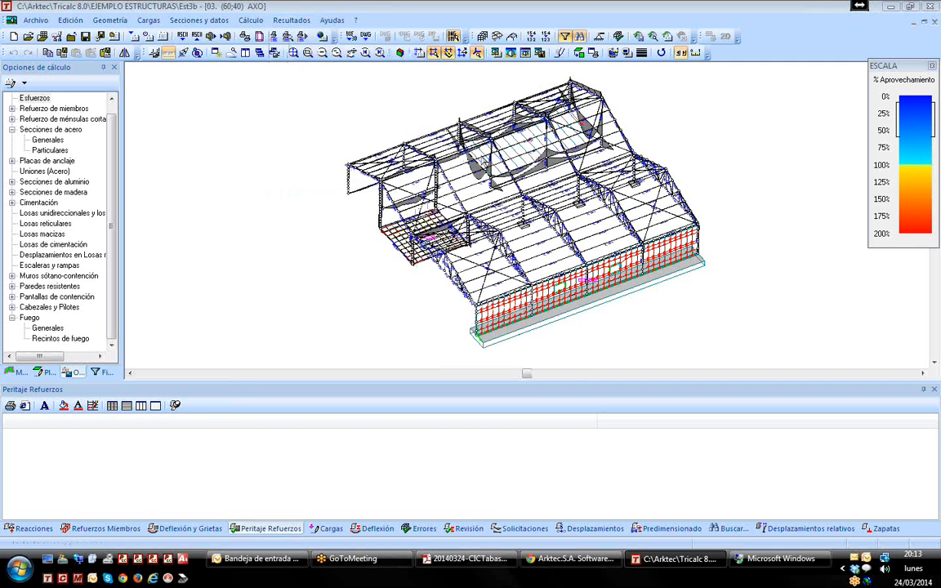
pyautogui.click(382, 303)
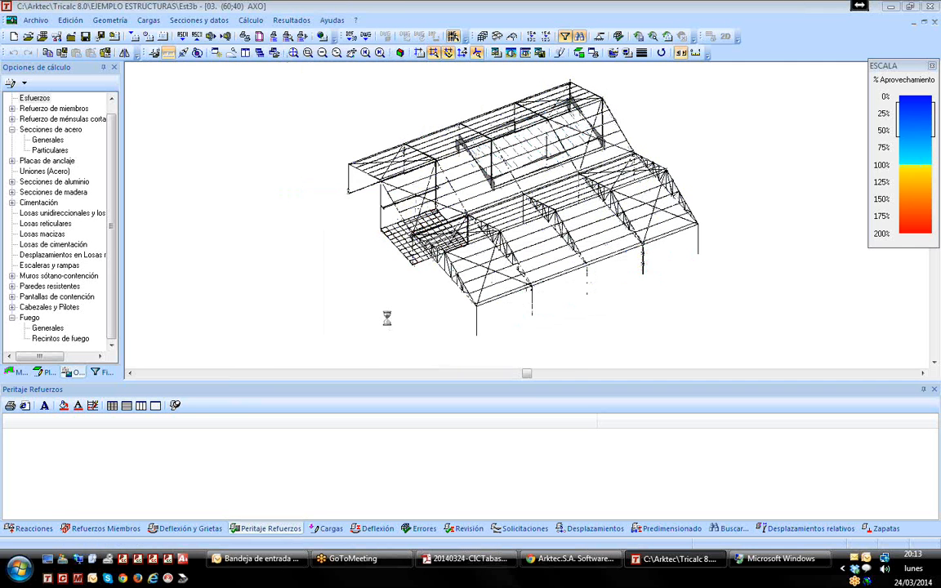
pyautogui.click(308, 54)
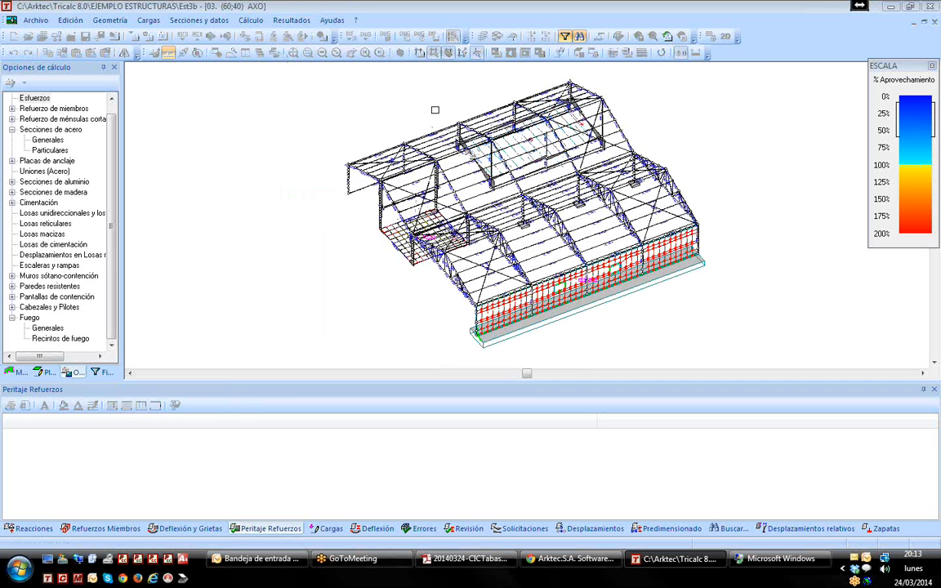
pyautogui.moveTo(432, 107); pyautogui.dragTo(535, 236)
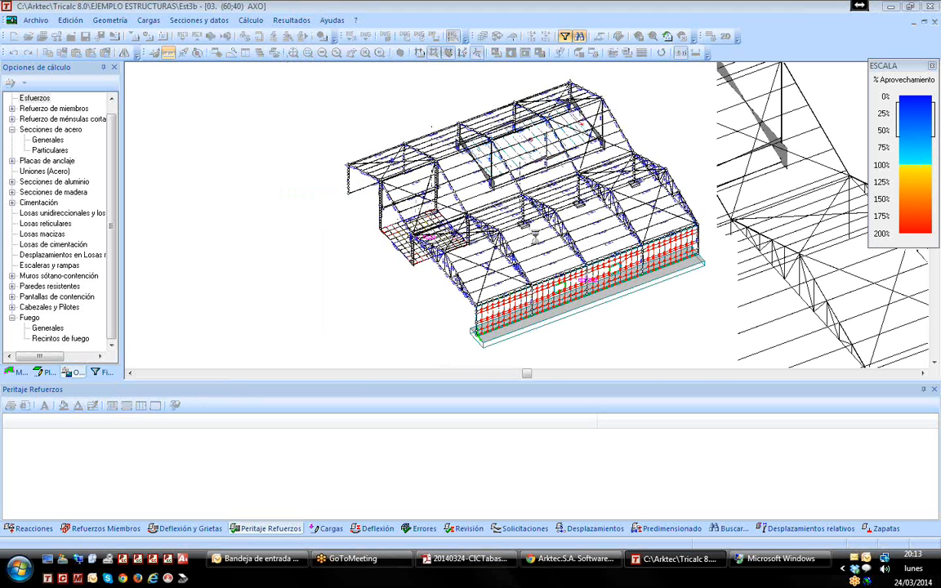
# Step: Plot the Axiles axial force diagram for the structure's members
pyautogui.click(292, 21)
pyautogui.moveTo(334, 75)
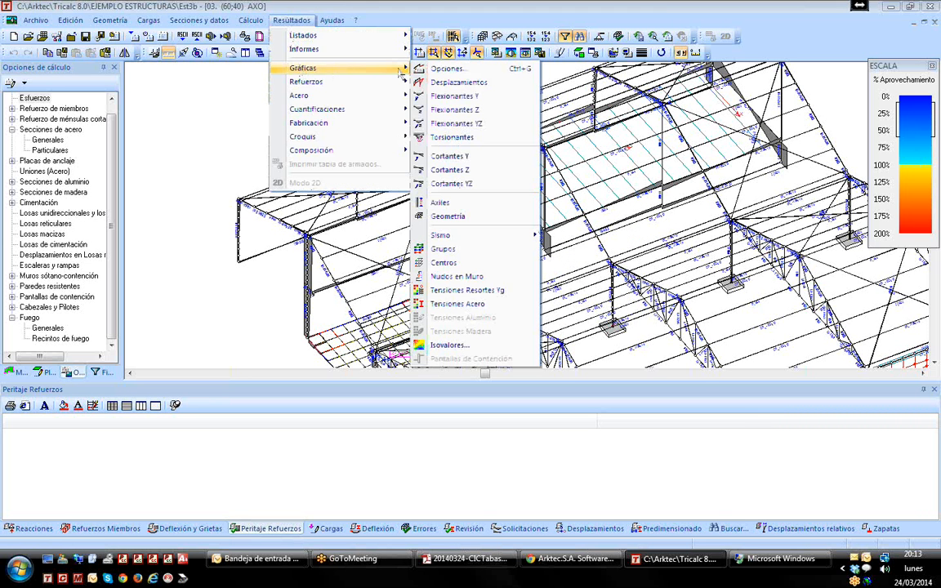
pyautogui.click(454, 202)
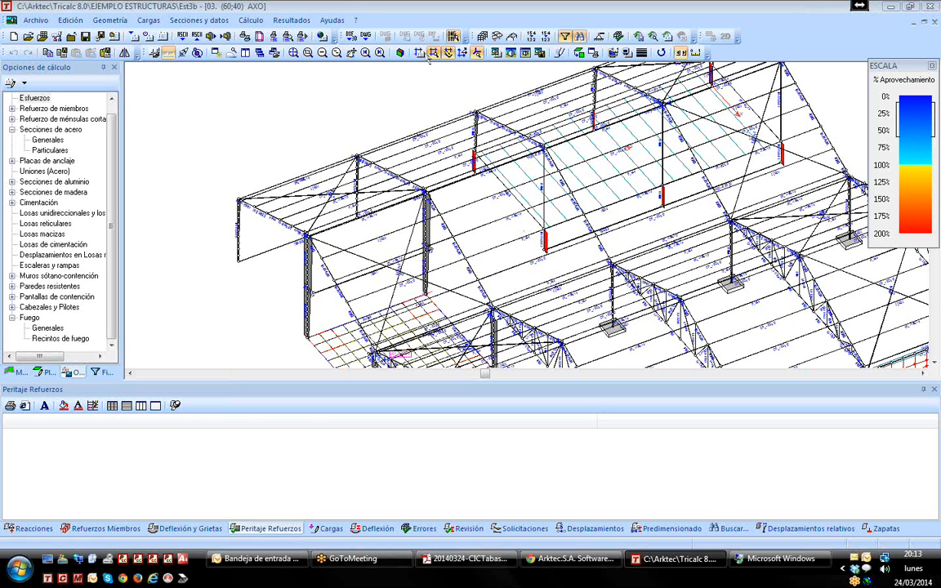
# Step: List the Solicitaciones results for member 13 of the structure and end the member selection
pyautogui.click(292, 19)
pyautogui.moveTo(368, 36)
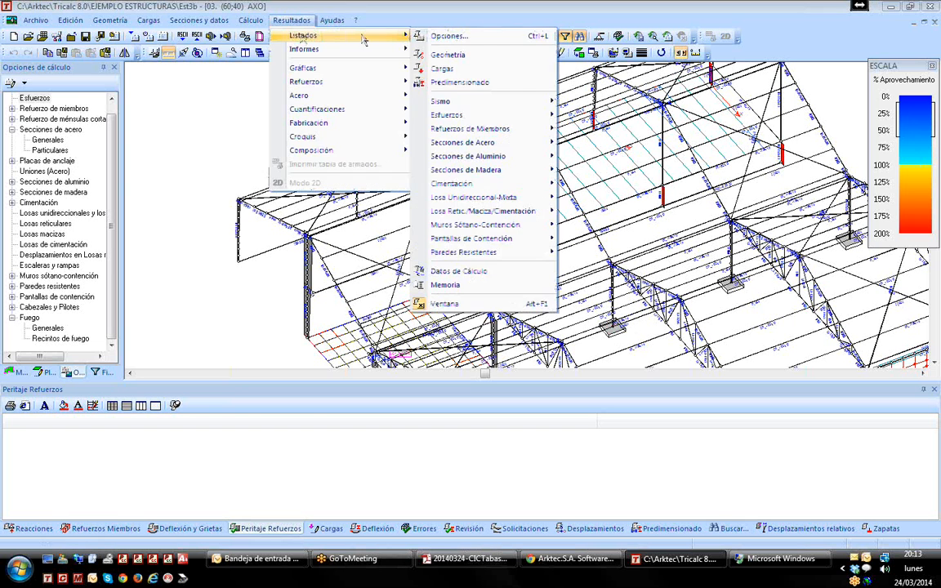
pyautogui.moveTo(510, 116)
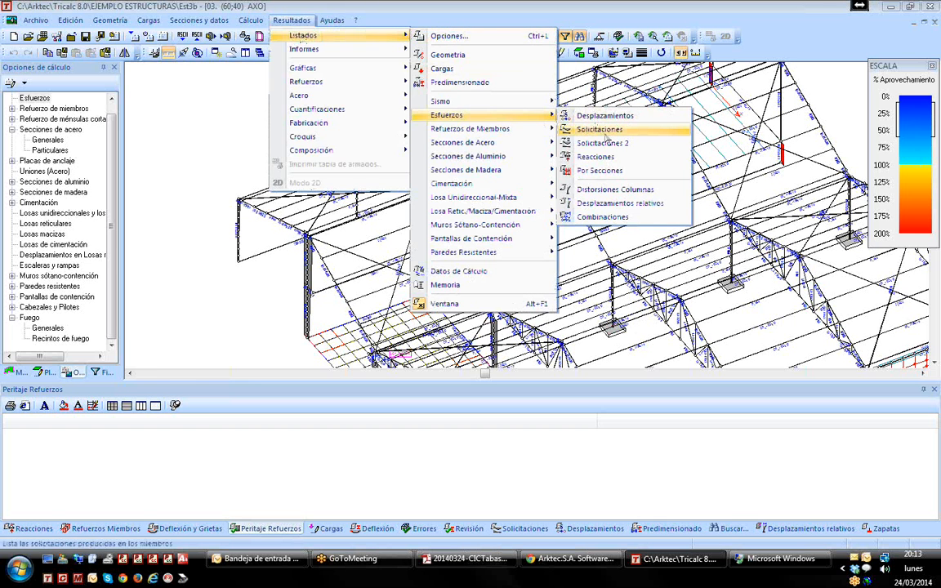
pyautogui.click(600, 129)
pyautogui.click(459, 183)
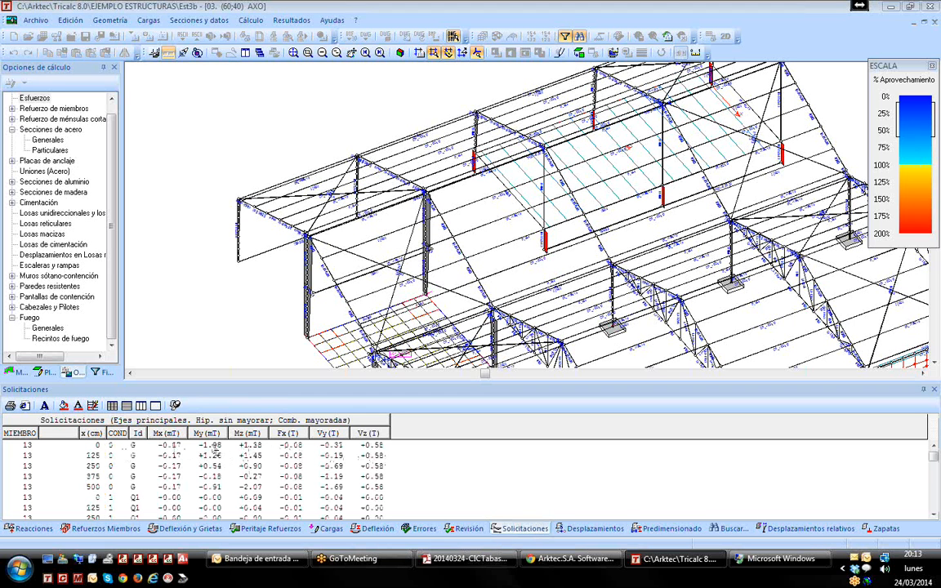
pyautogui.rightClick(238, 308)
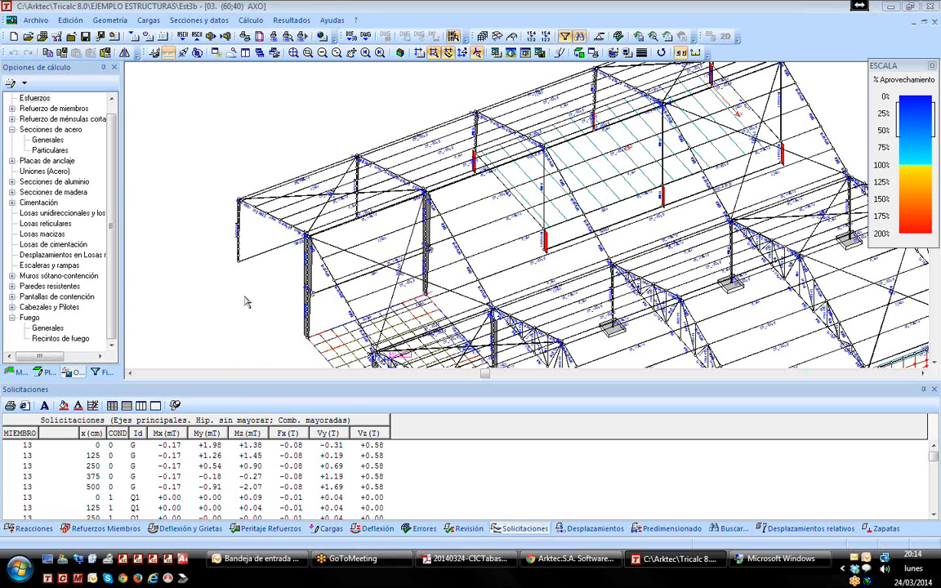
# Step: Plot the Desplazamientos graph for the whole structure, examine the roof displacements against the colour scale, and close the displacement scale
pyautogui.click(293, 54)
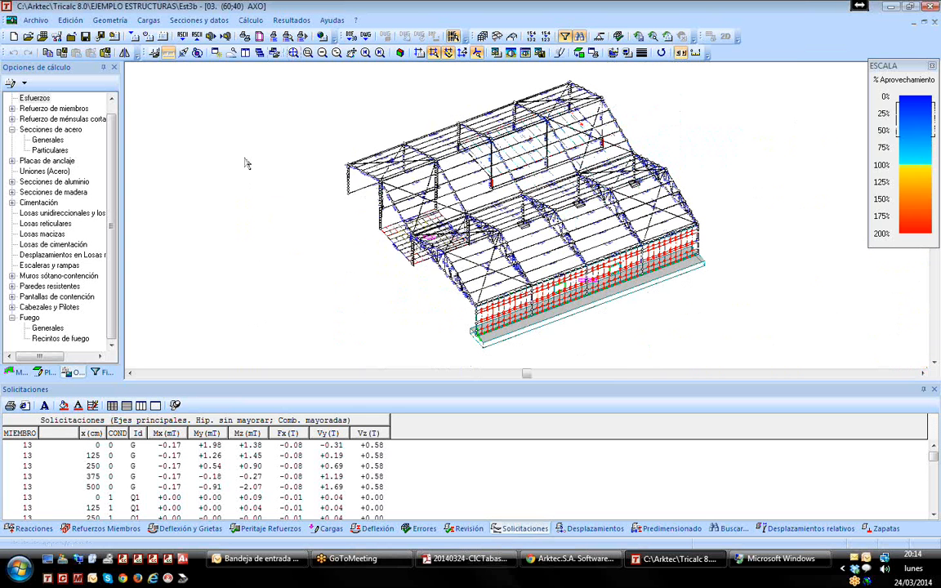
pyautogui.click(292, 19)
pyautogui.moveTo(295, 68)
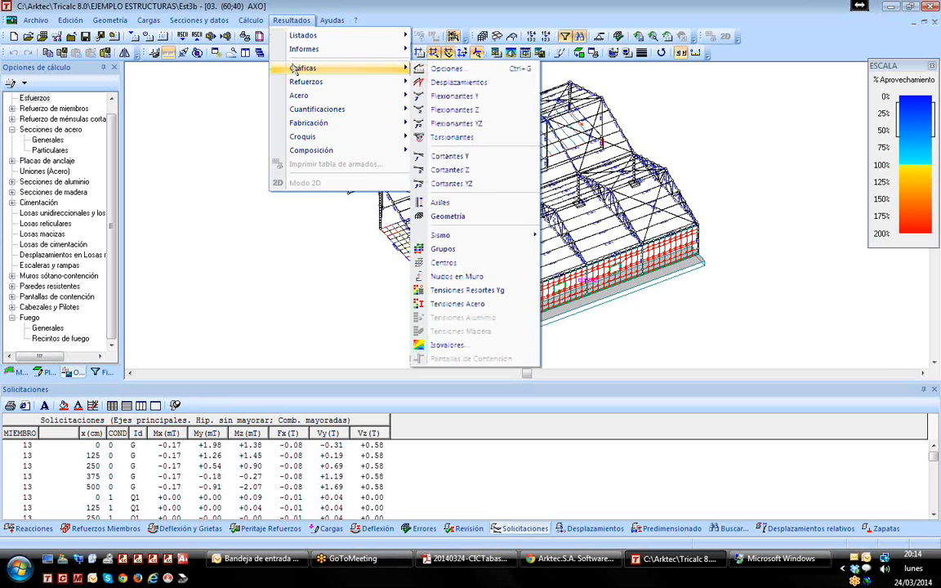
pyautogui.click(471, 83)
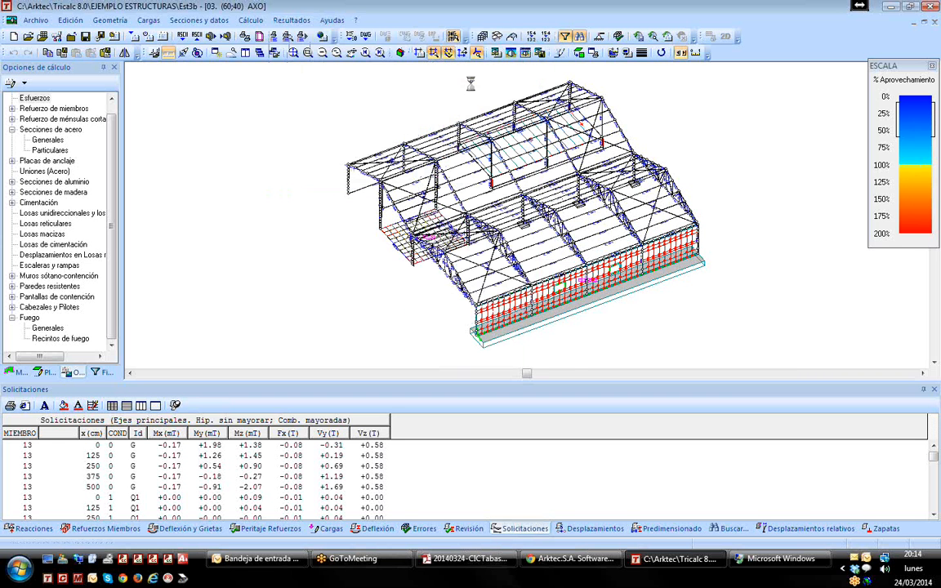
pyautogui.click(377, 307)
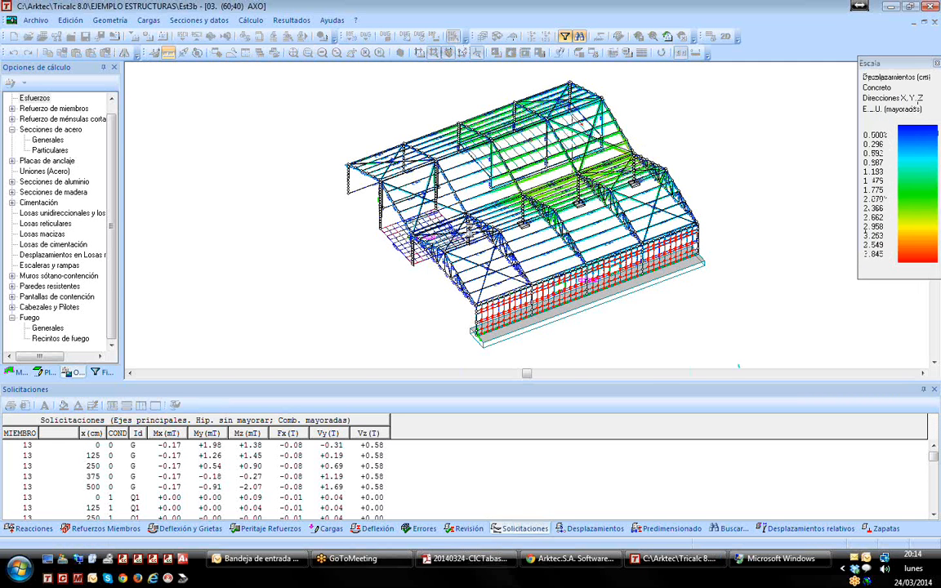
pyautogui.scroll(5, 465, 231)
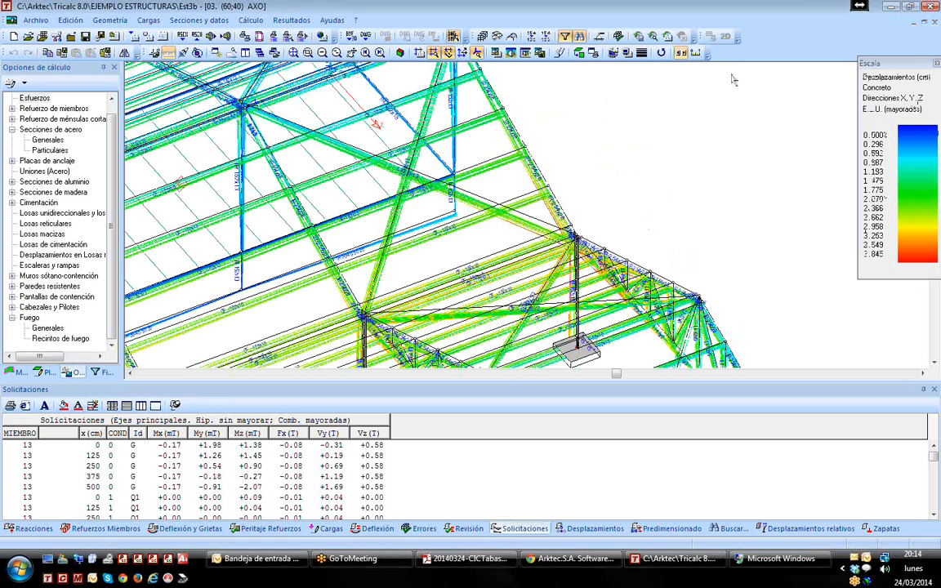
pyautogui.moveTo(874, 64); pyautogui.dragTo(762, 78)
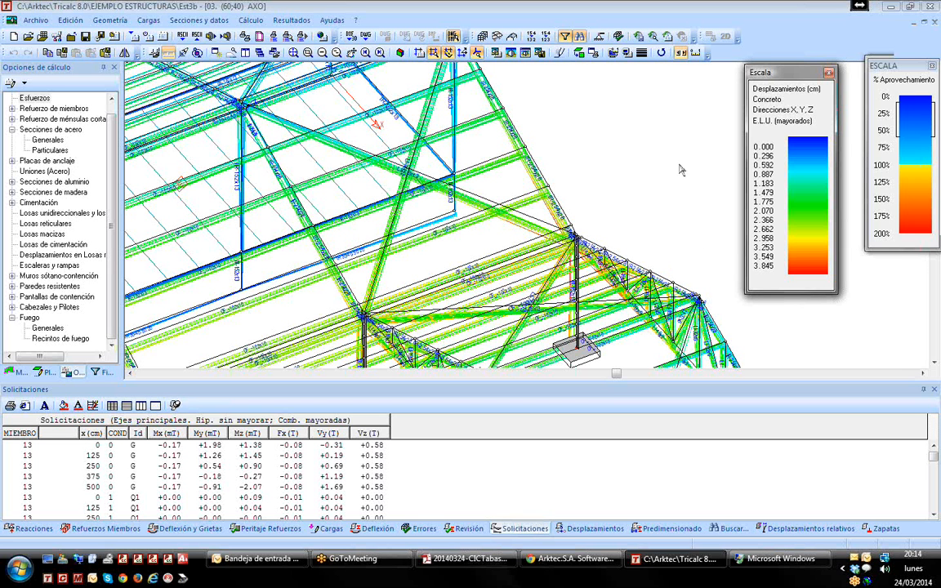
pyautogui.click(828, 73)
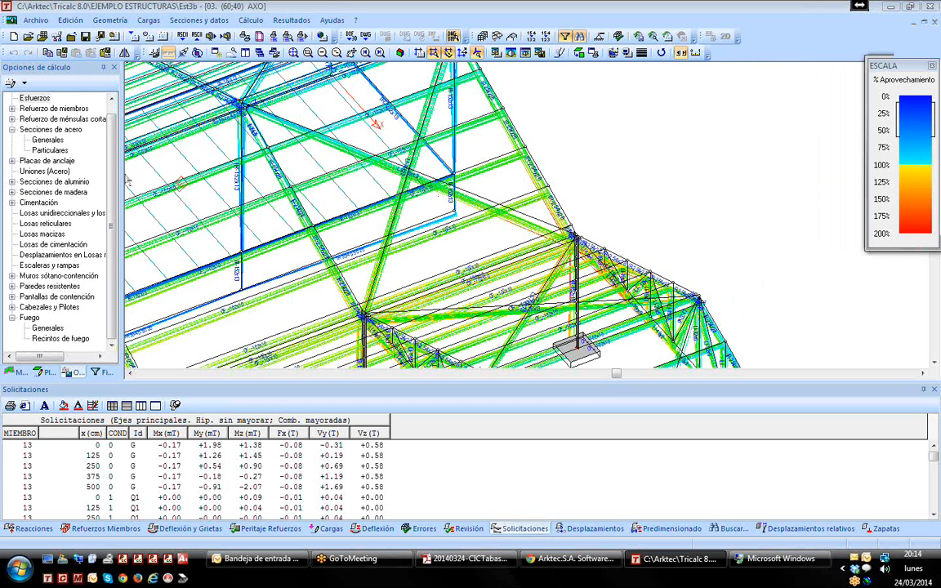
# Step: Review the Idioma language options and the Normativa design-code options in the program preferences, and cancel without changes
pyautogui.click(35, 20)
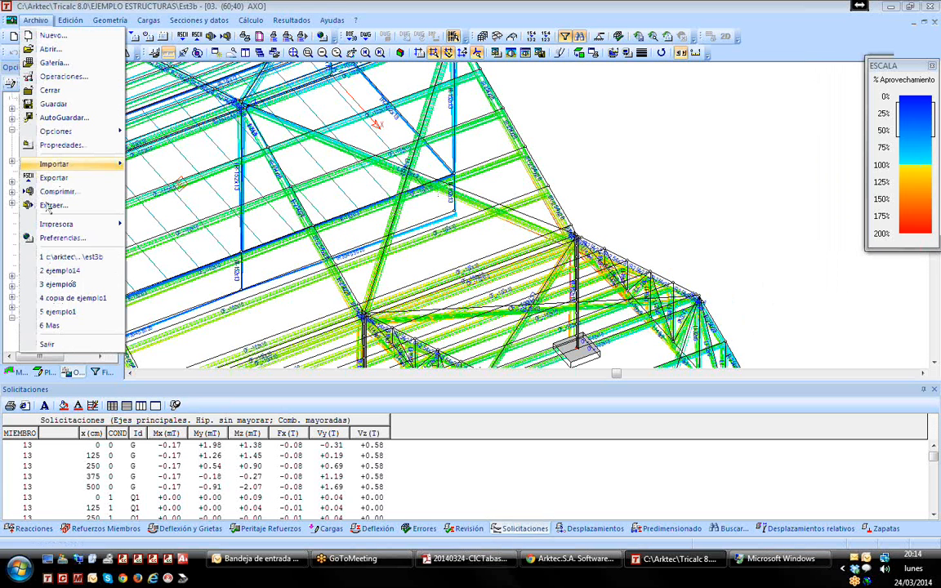
pyautogui.click(361, 219)
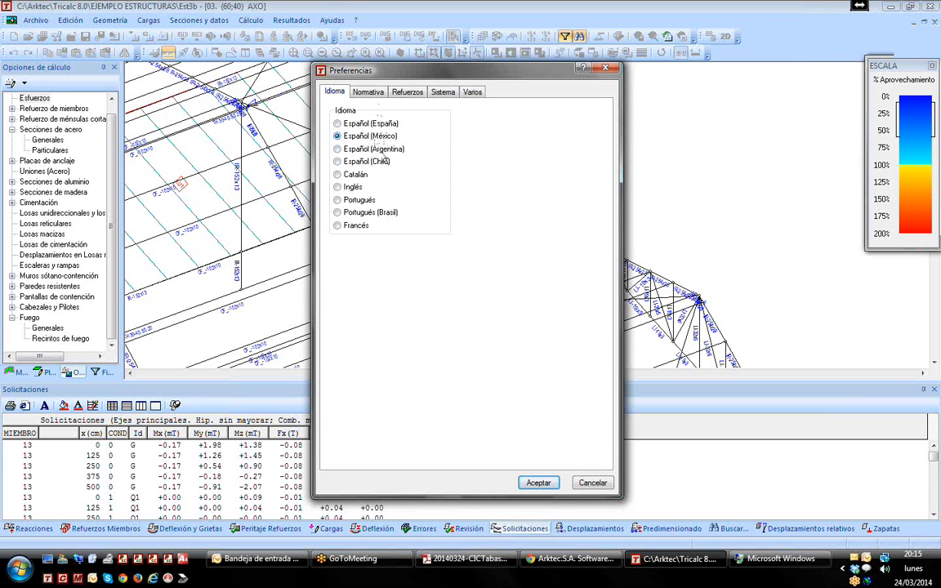
pyautogui.click(367, 91)
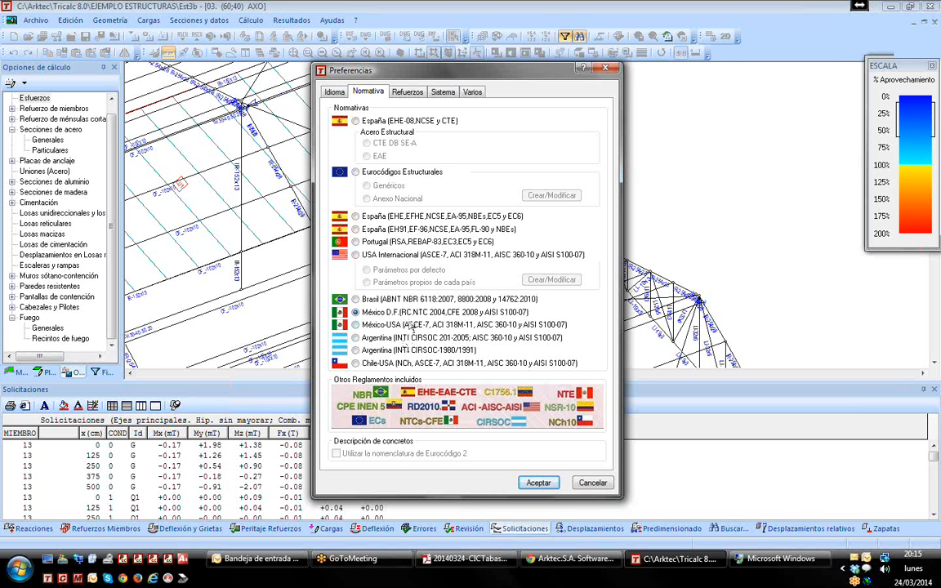
pyautogui.click(593, 484)
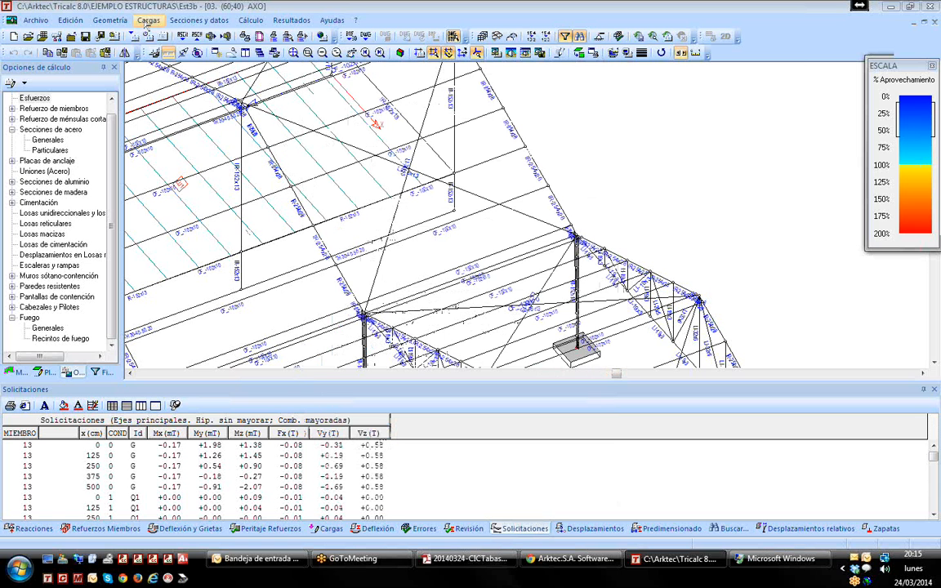
# Step: Examine the permanent load factors for concrete, steel and other materials in the automatic load combination options, and cancel them
pyautogui.click(146, 21)
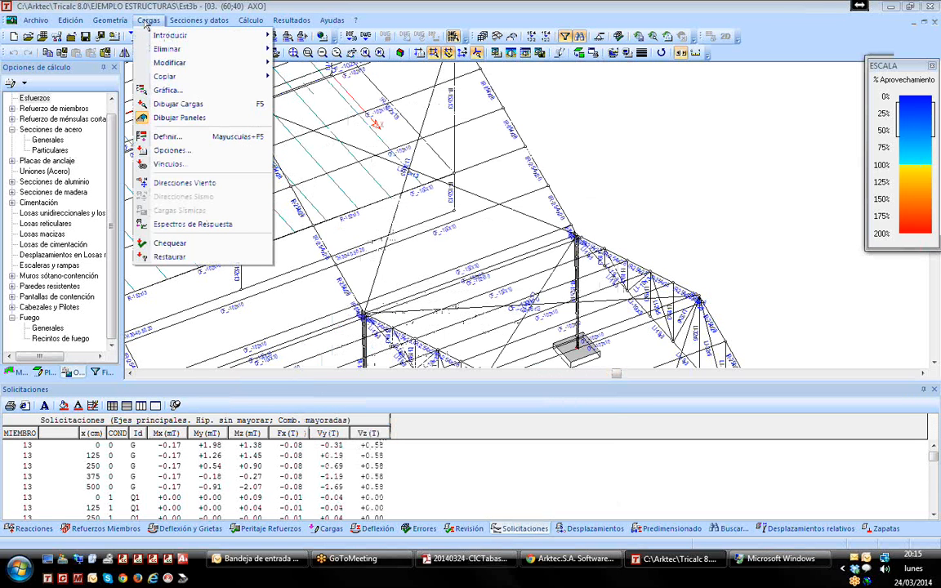
pyautogui.click(167, 137)
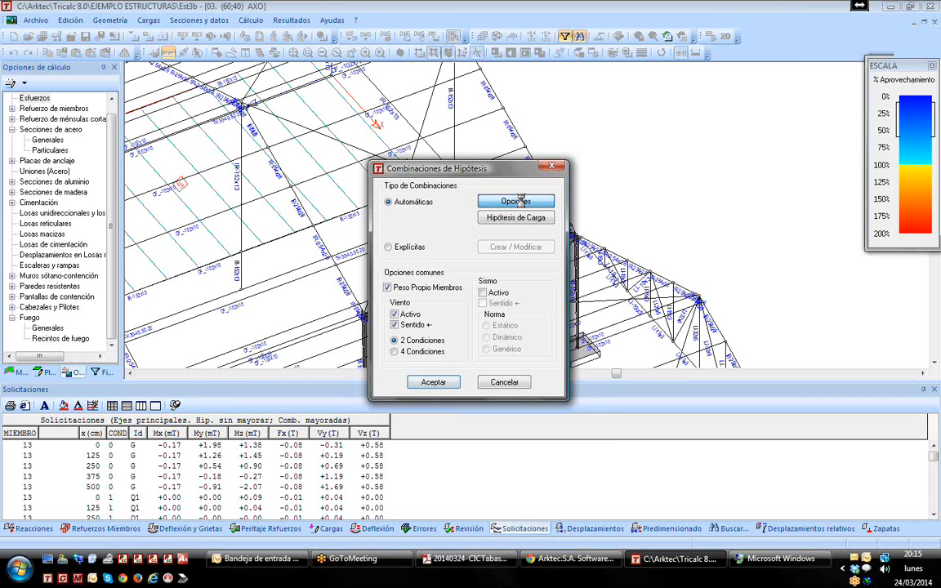
pyautogui.click(515, 201)
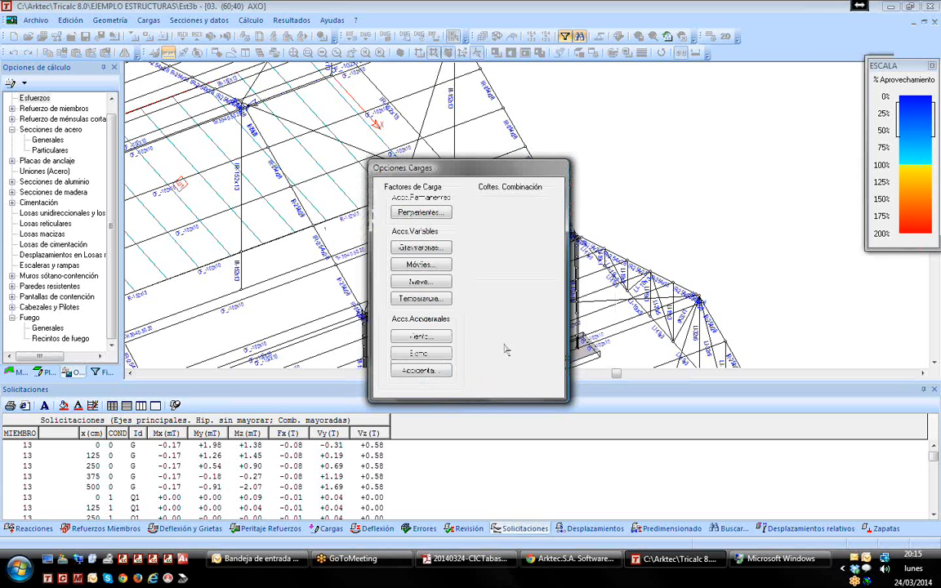
pyautogui.click(419, 212)
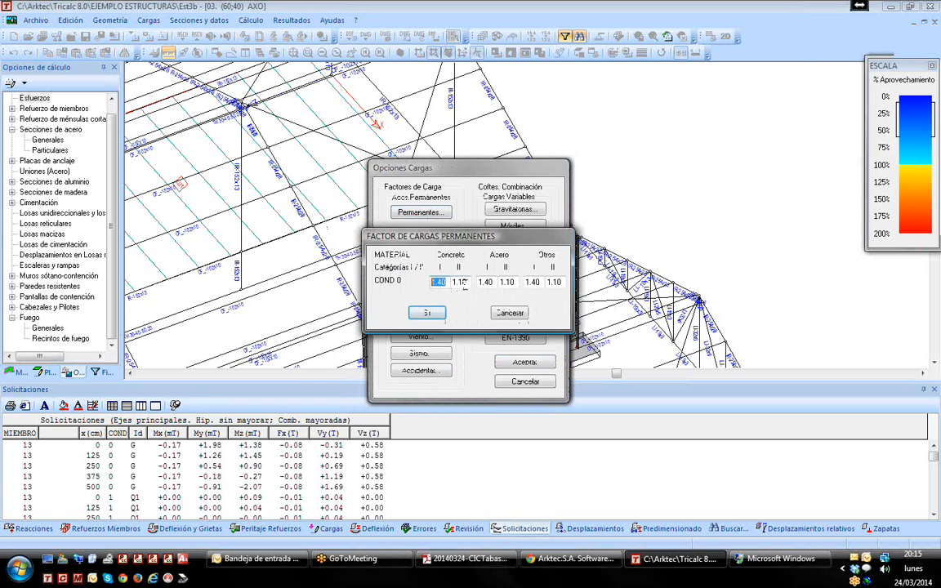
pyautogui.press('Tab')
pyautogui.doubleClick(438, 282)
pyautogui.doubleClick(457, 281)
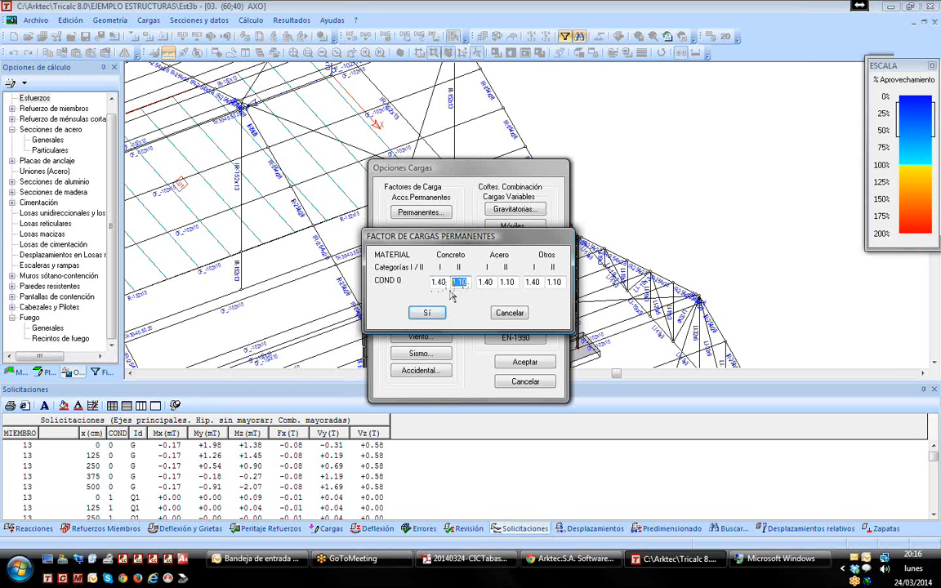
pyautogui.click(509, 313)
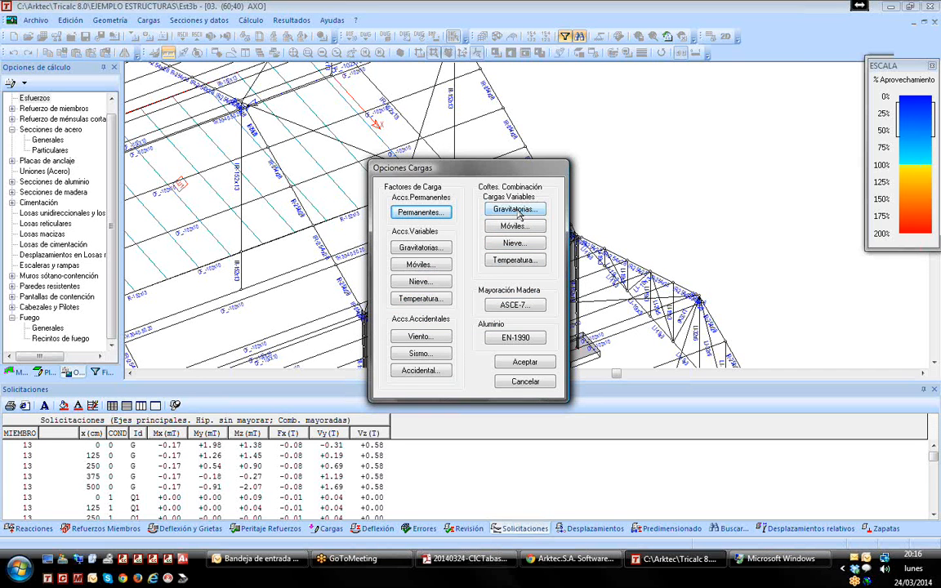
# Step: Check the combination coefficients for variable gravity loads and close the load combination settings without changes
pyautogui.click(519, 210)
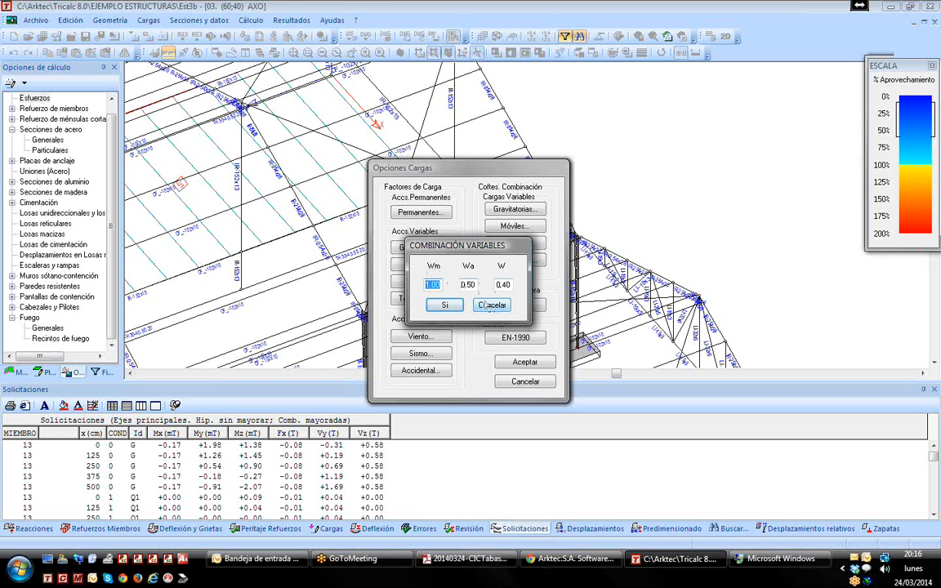
pyautogui.click(487, 307)
pyautogui.click(500, 384)
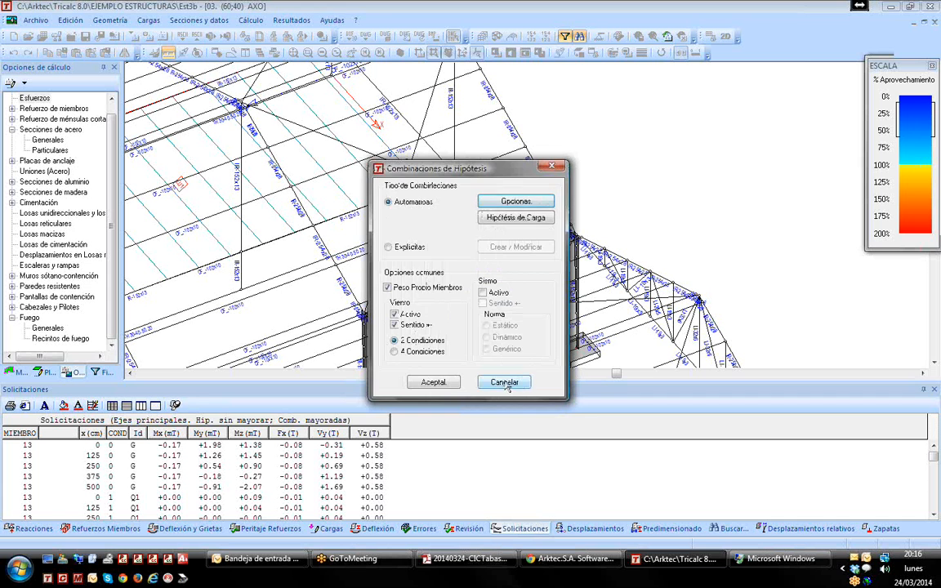
pyautogui.click(556, 382)
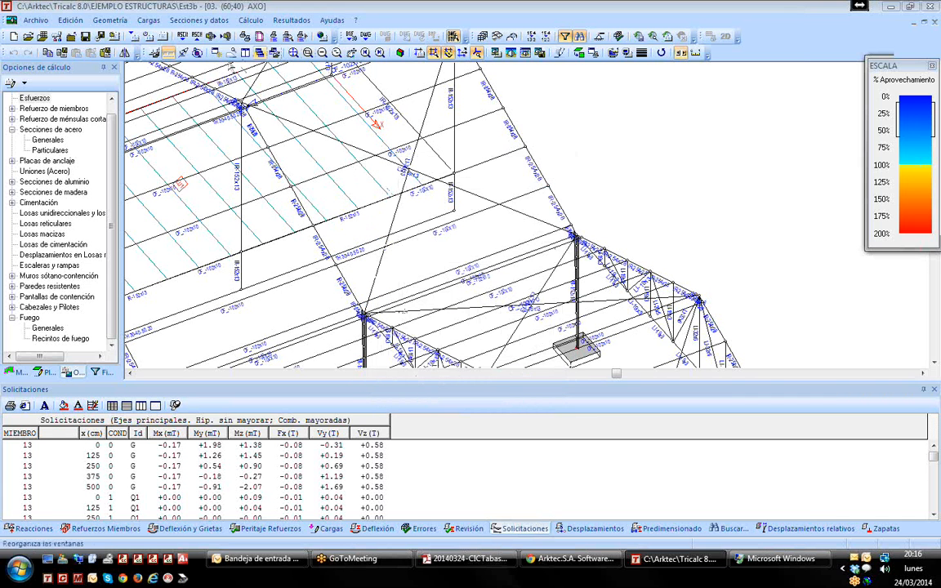
# Step: Examine the México - Comisión Federal de Electricidad, 1993 response spectra for Zona A and Zona C, and close the spectrum definitions
pyautogui.click(148, 19)
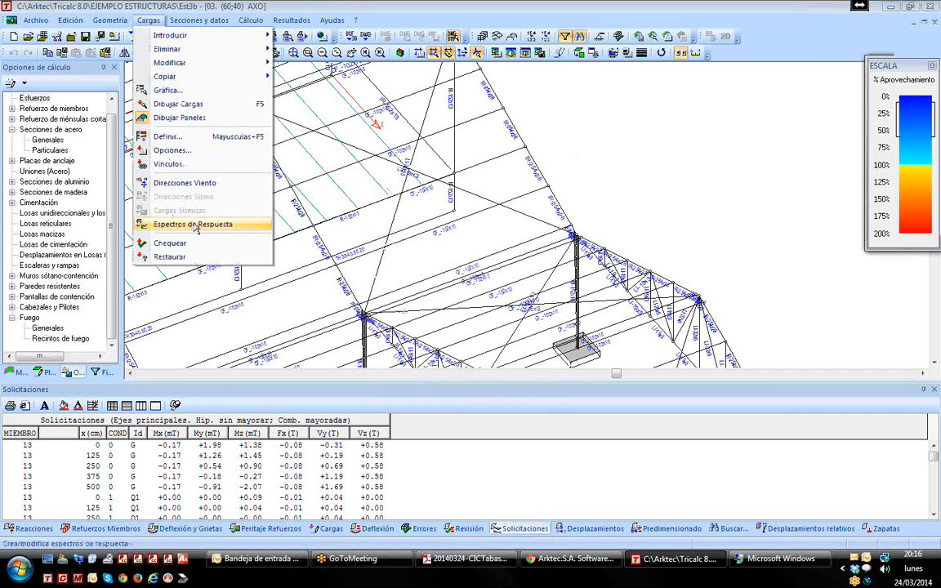
pyautogui.click(194, 224)
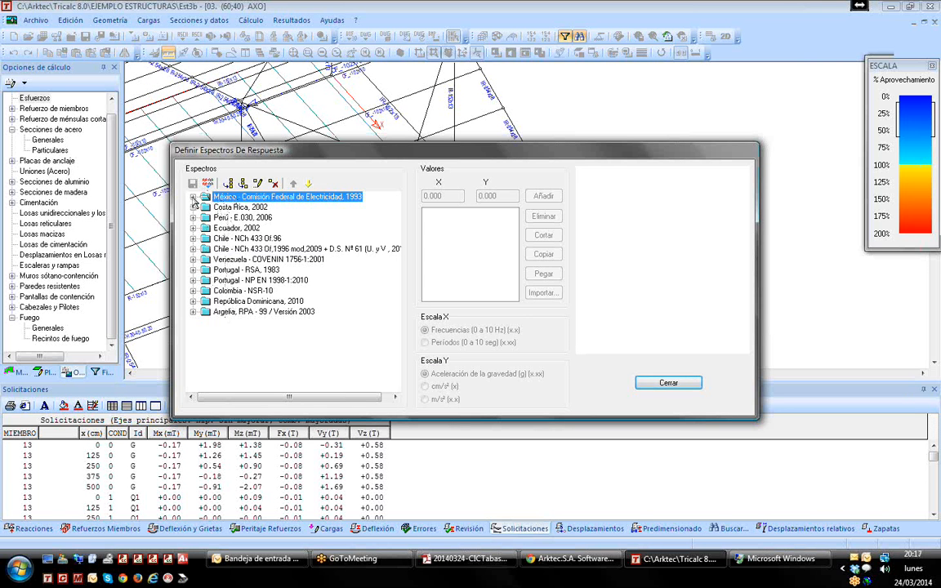
pyautogui.click(194, 197)
pyautogui.click(258, 207)
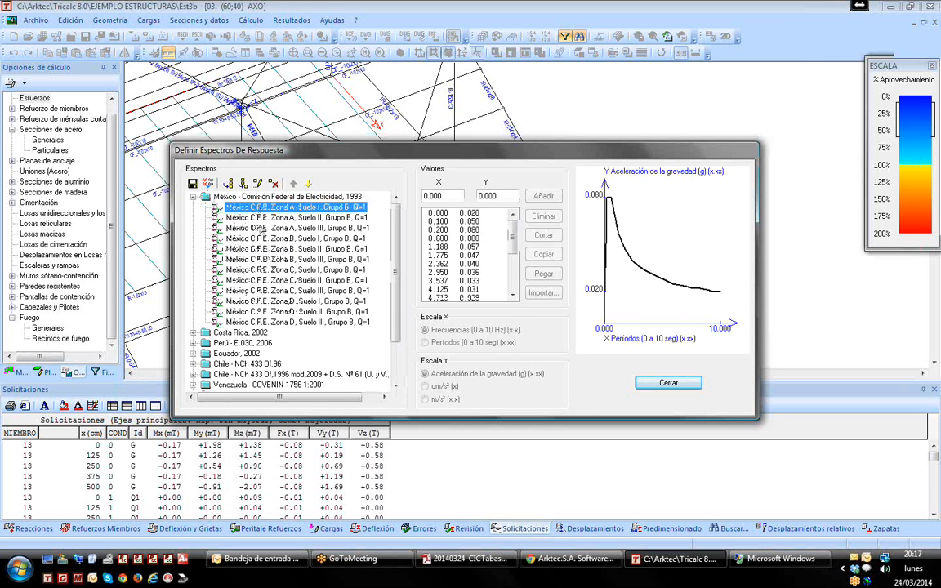
pyautogui.click(262, 229)
pyautogui.click(262, 269)
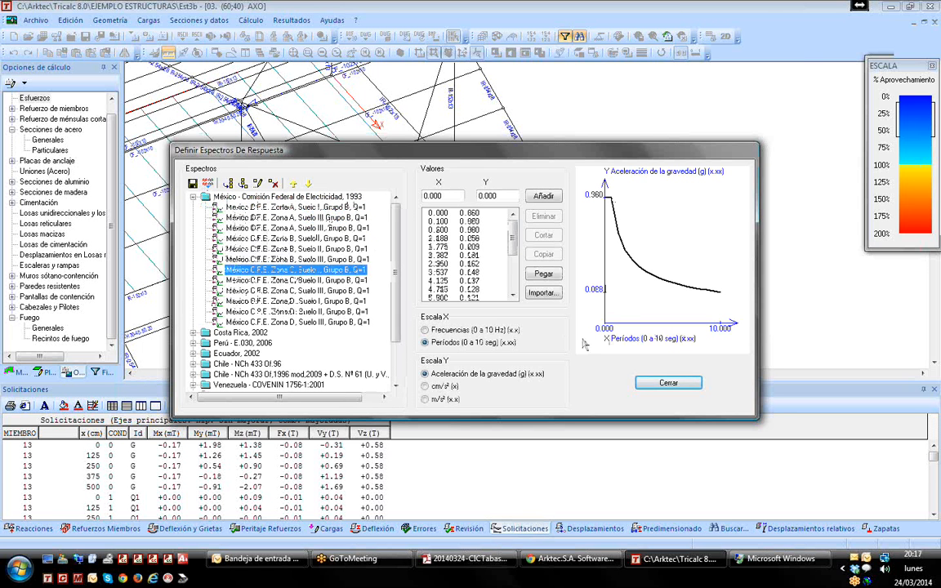
pyautogui.click(668, 383)
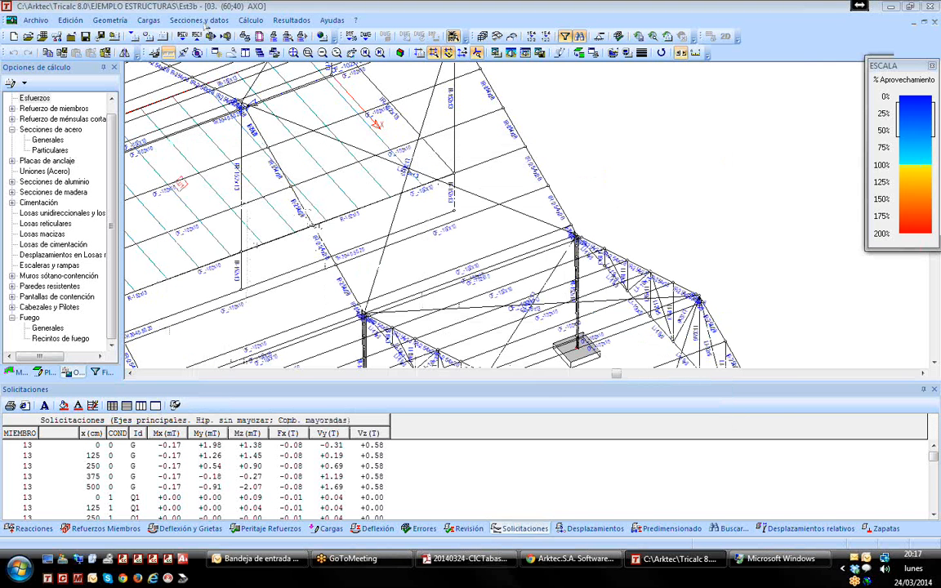
# Step: Look at the seismic settings in the load hypothesis combinations and cancel without changes
pyautogui.click(148, 20)
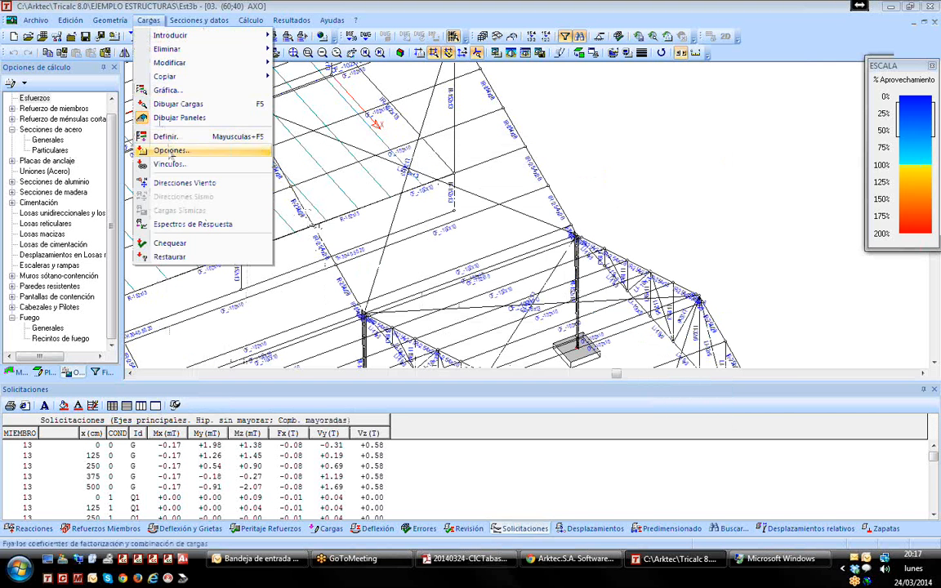
pyautogui.click(172, 150)
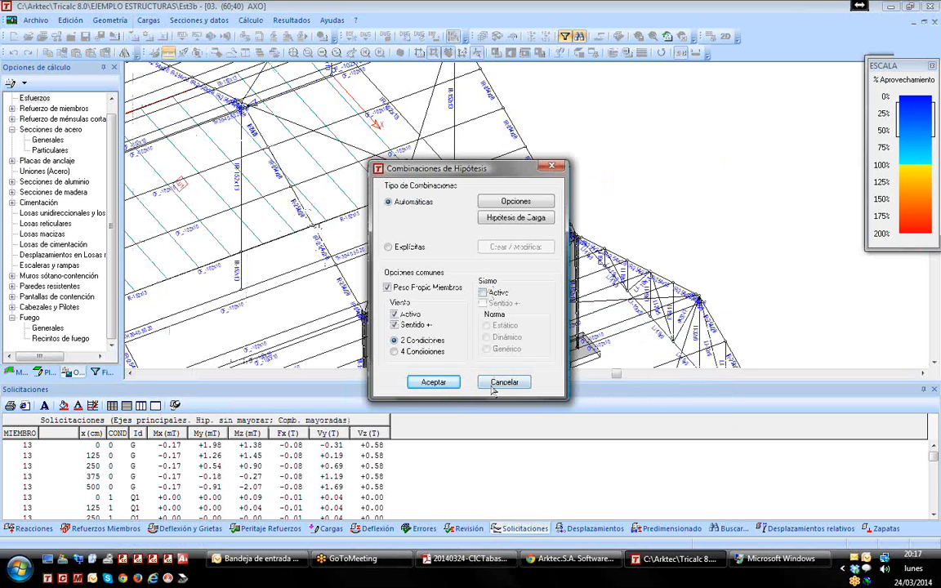
pyautogui.click(505, 383)
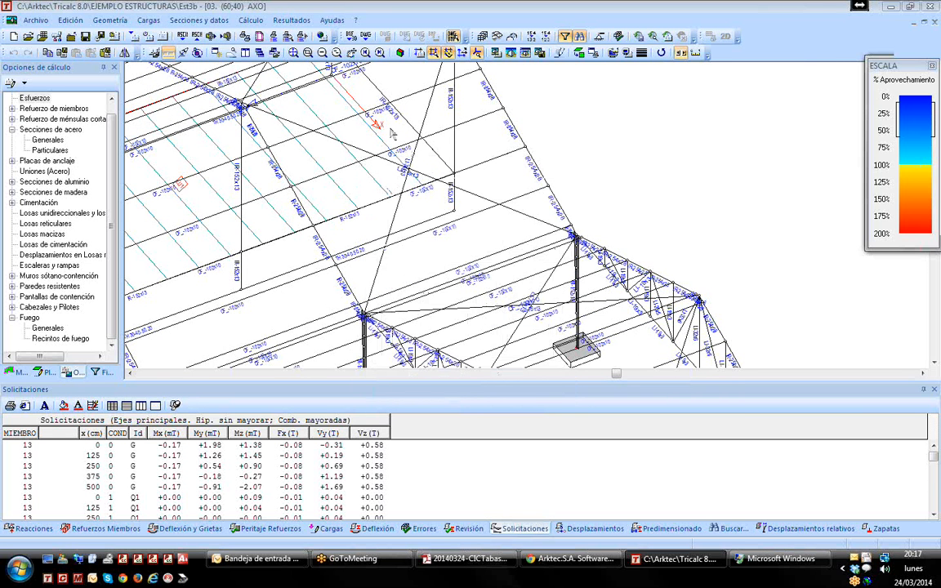
# Step: Create a new structure named cad with centimetre node precision
pyautogui.click(293, 52)
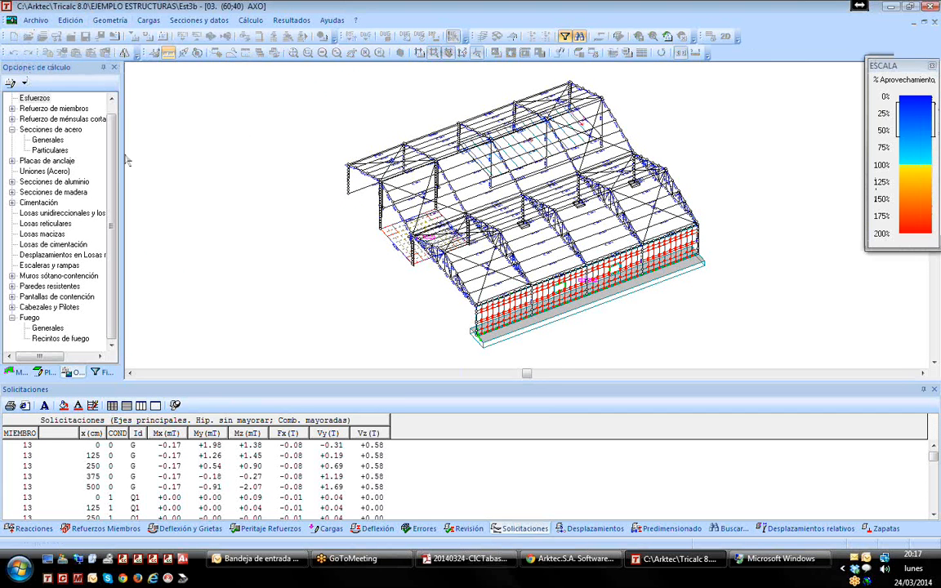
pyautogui.click(13, 36)
pyautogui.write('cec')
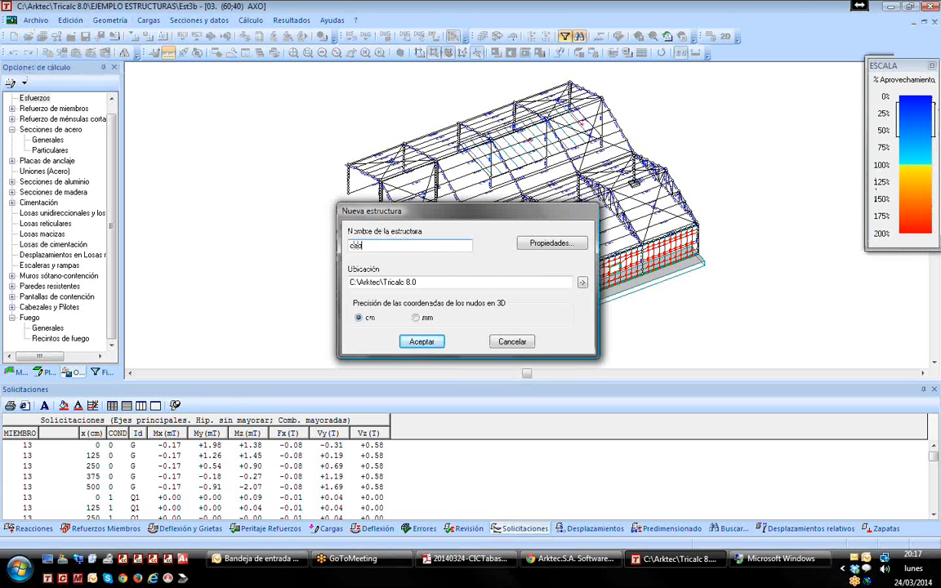
pyautogui.press('Return')
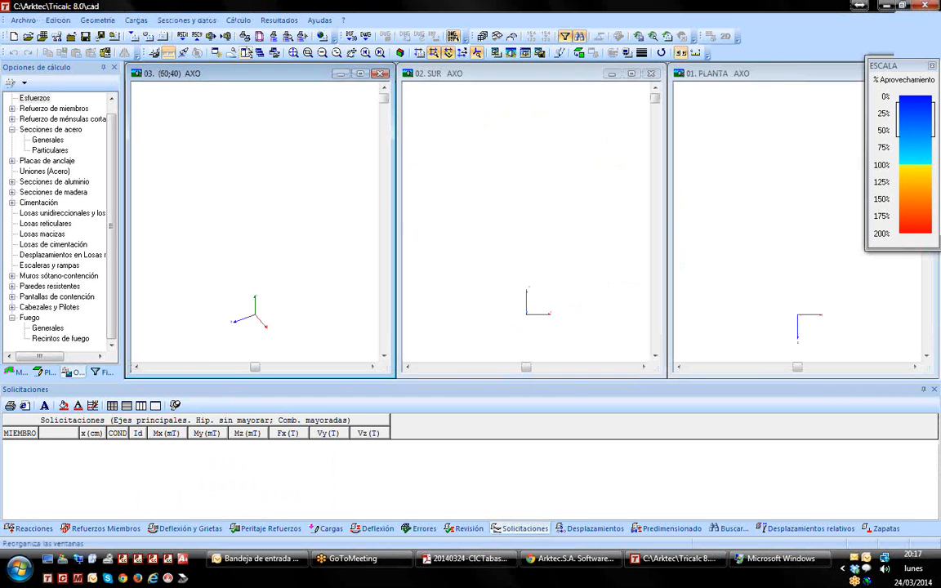
# Step: Choose PL_V26 from the Varios folder as the structure's default DWG drawing, with its preview enabled
pyautogui.click(243, 22)
pyautogui.moveTo(319, 20)
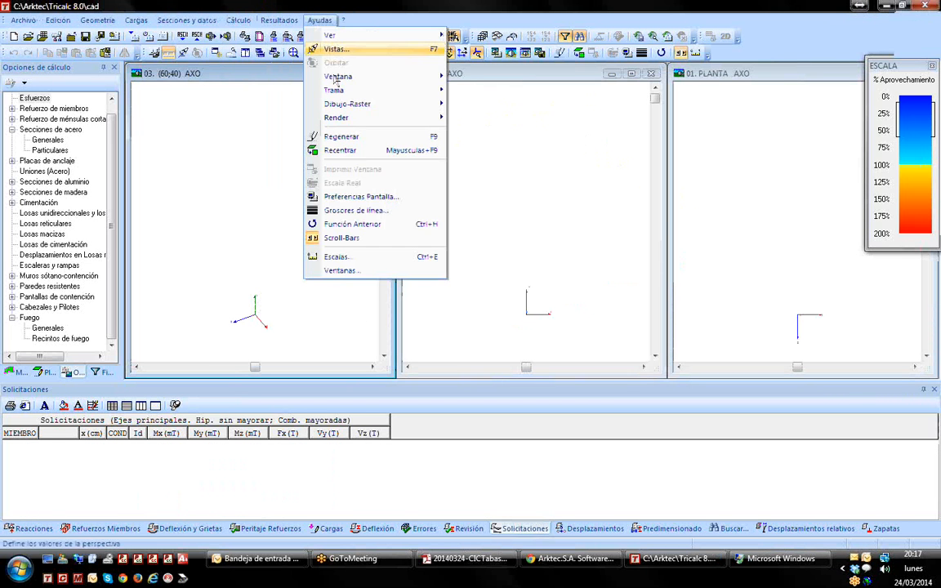
pyautogui.moveTo(375, 107)
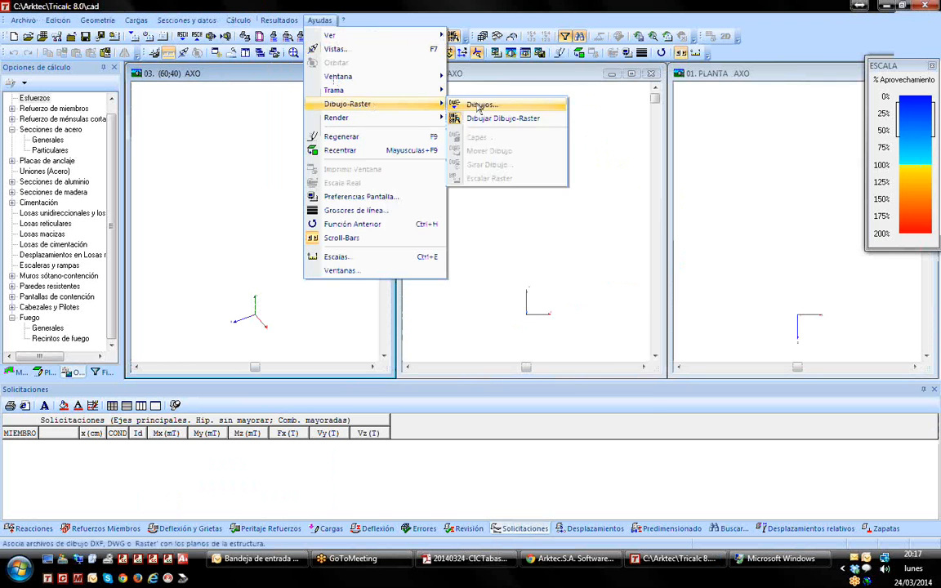
pyautogui.click(479, 107)
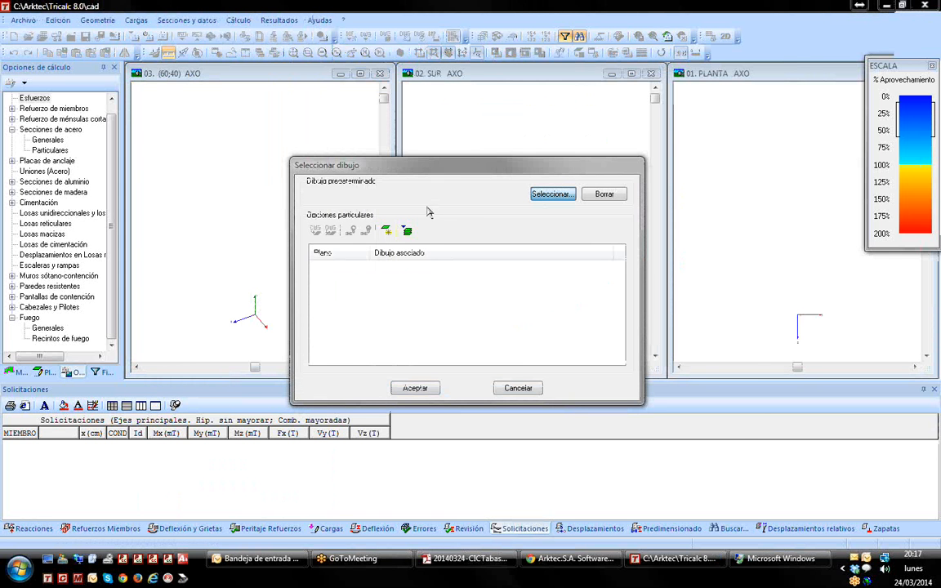
pyautogui.press('Return')
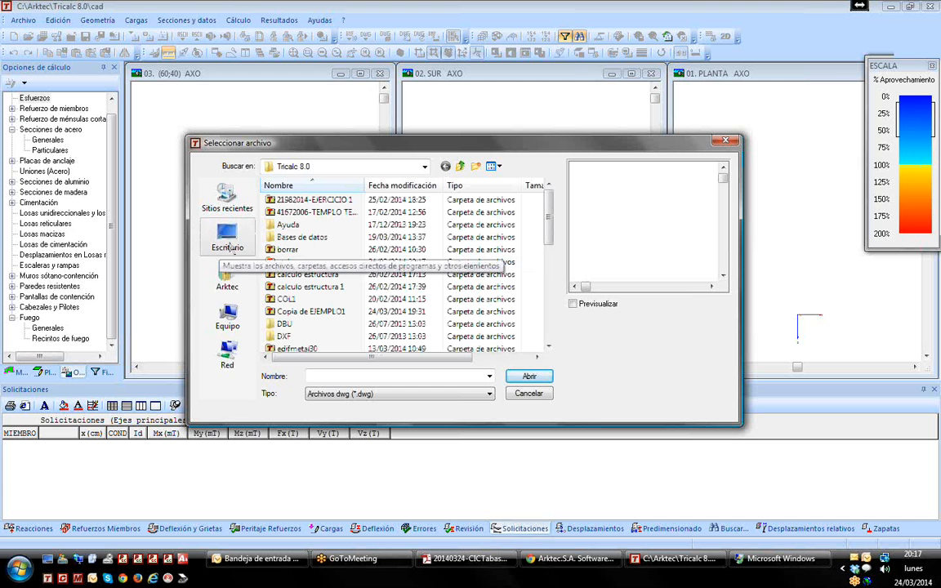
pyautogui.scroll(-4, 300, 280)
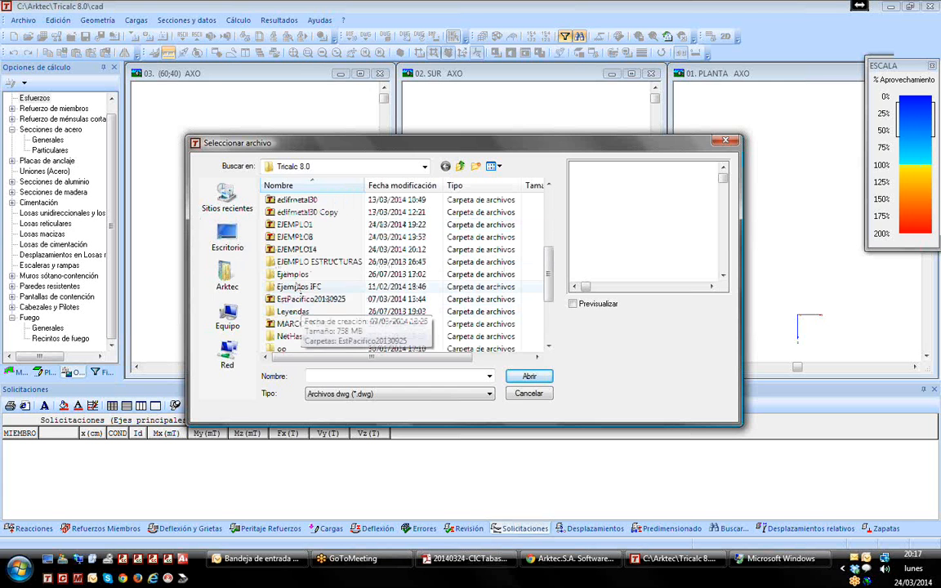
pyautogui.scroll(-3, 300, 280)
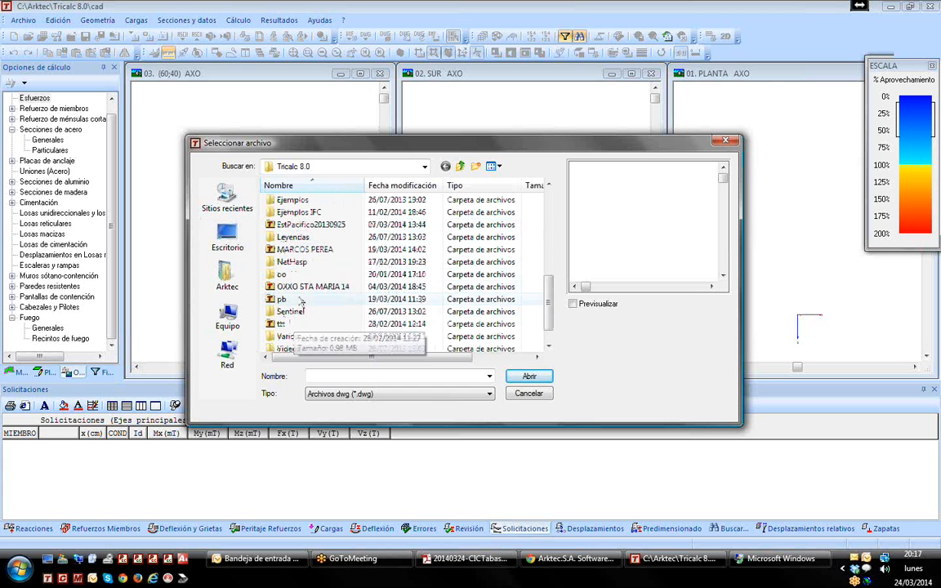
pyautogui.doubleClick(287, 312)
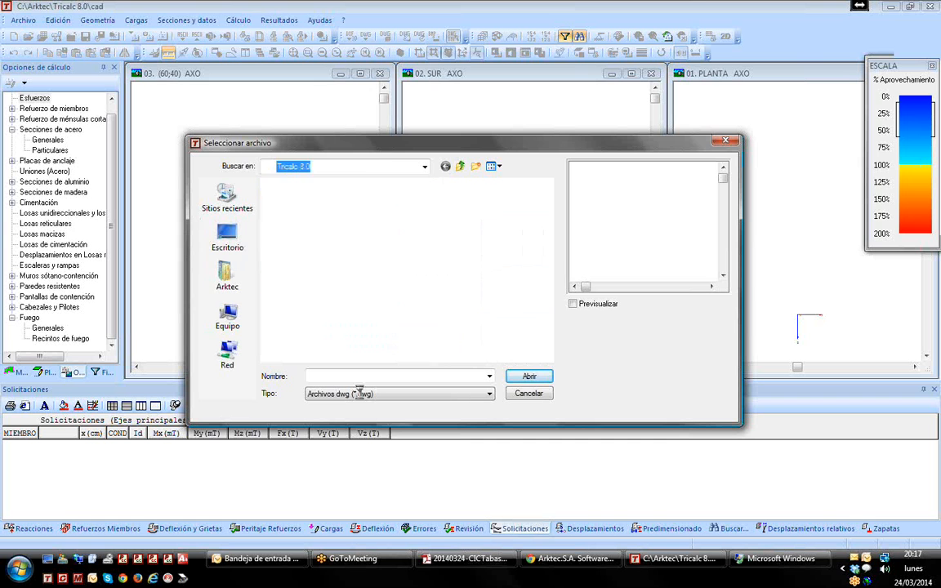
pyautogui.click(294, 213)
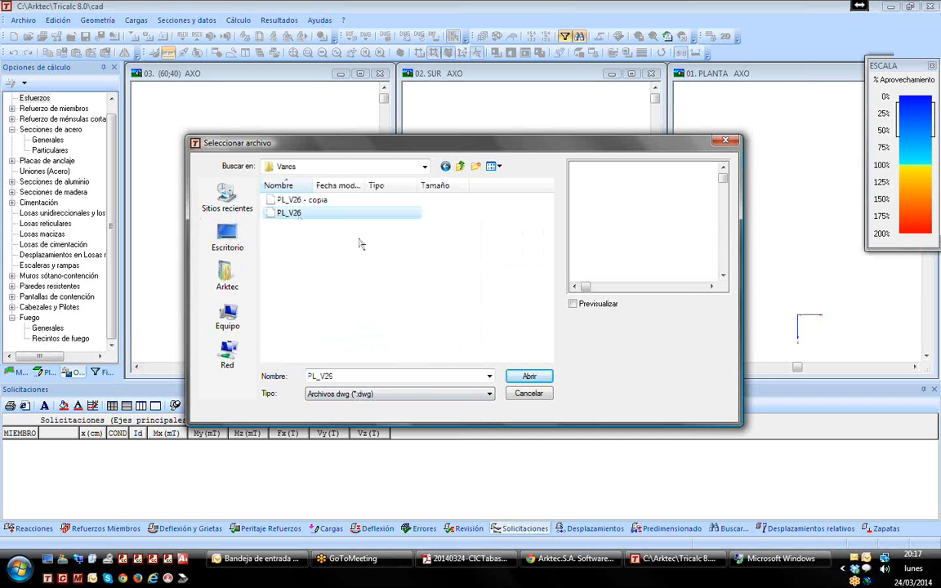
pyautogui.click(572, 303)
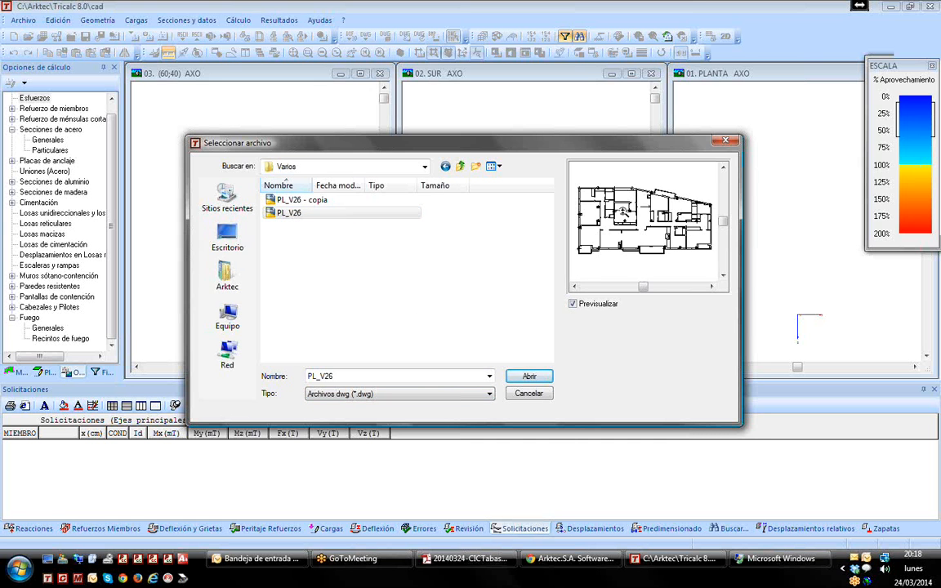
# Step: Load the chosen PL_V26 drawing with metres as file units and a factor of 1.0000, moved to the origin
pyautogui.click(529, 376)
pyautogui.click(480, 316)
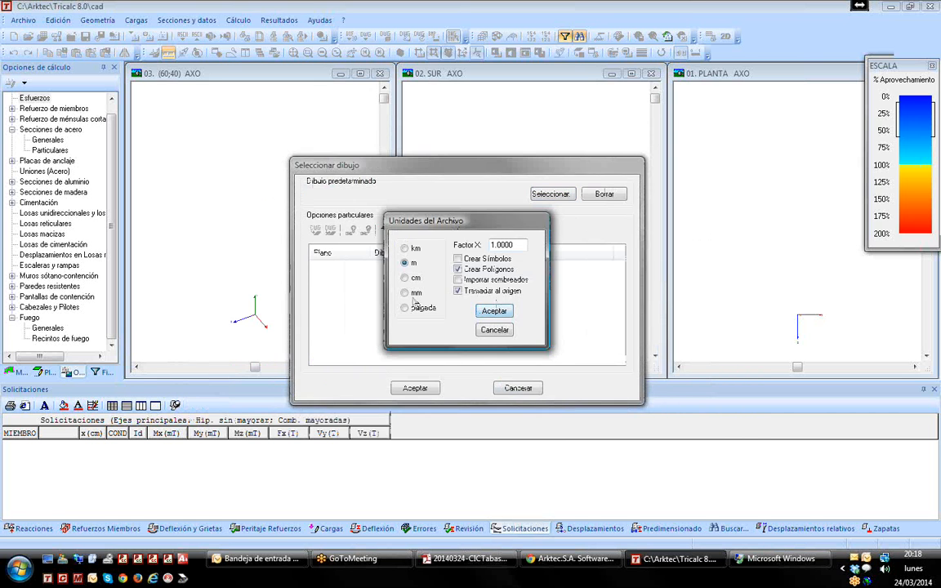
pyautogui.click(494, 311)
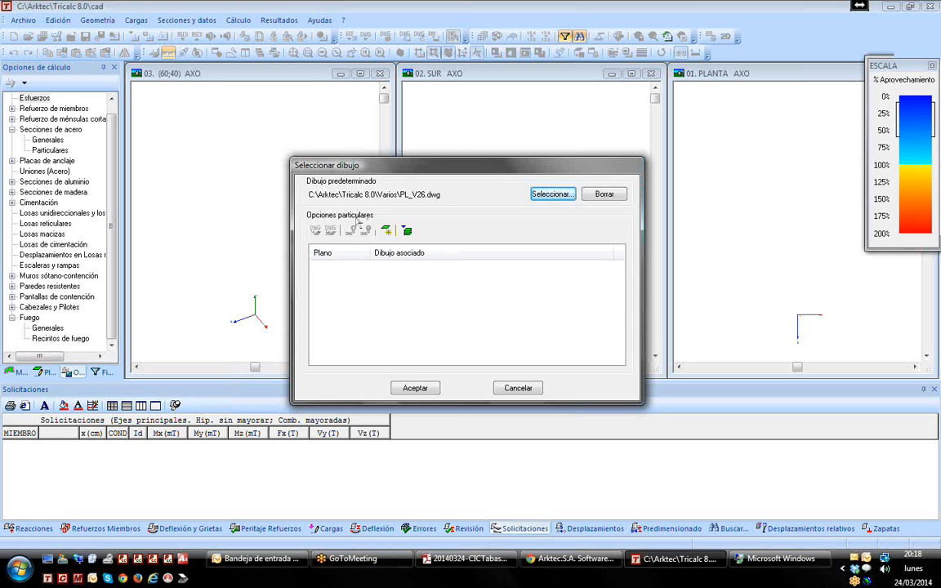
# Step: Cancel the drawing selection, then activate horizontal plane 0 in the (60;40) window and maximise that window
pyautogui.click(518, 387)
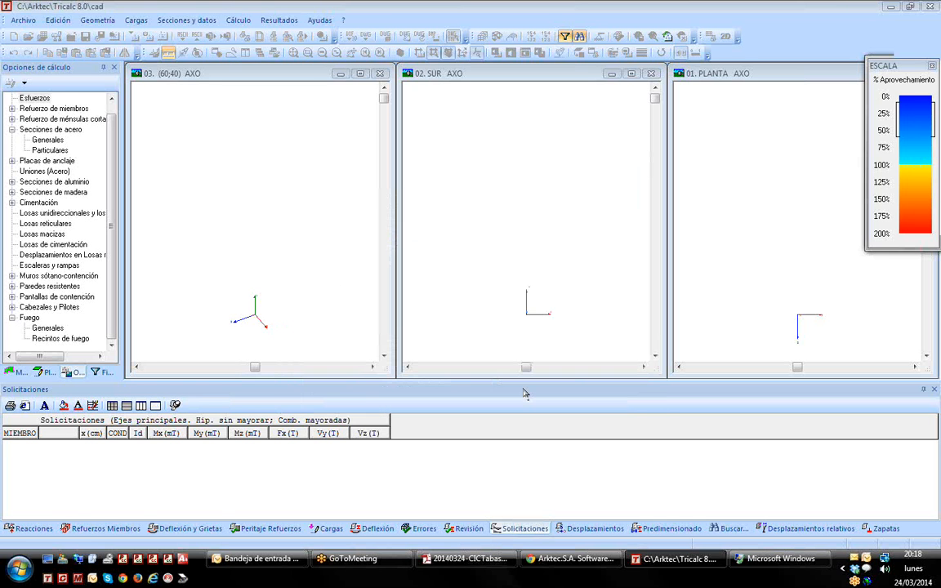
pyautogui.click(563, 309)
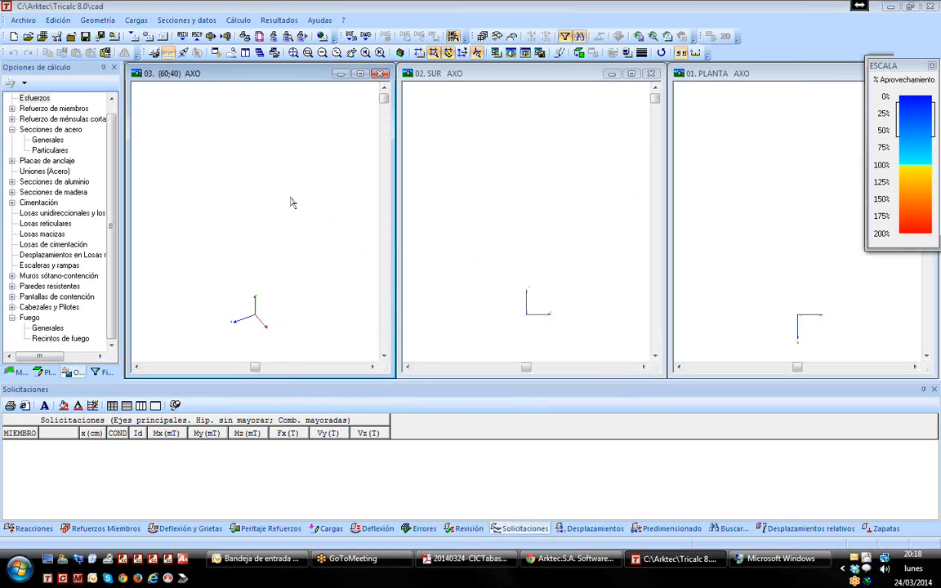
pyautogui.rightClick(292, 201)
pyautogui.moveTo(367, 293)
pyautogui.click(479, 394)
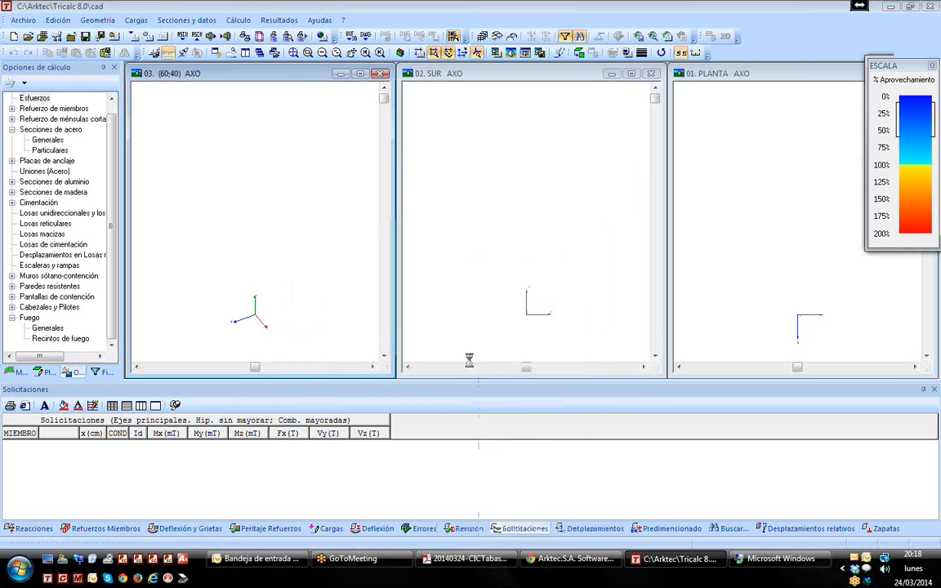
pyautogui.click(462, 286)
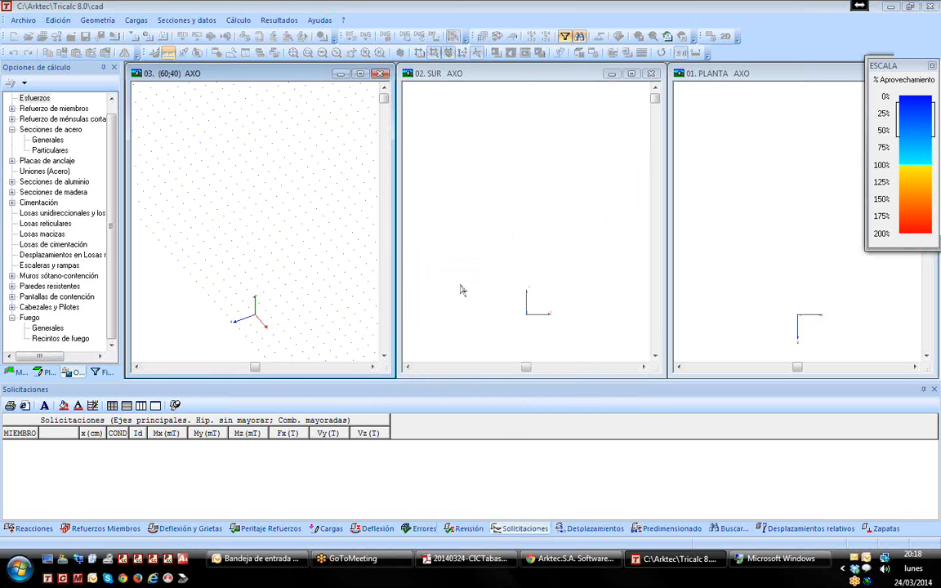
pyautogui.doubleClick(520, 78)
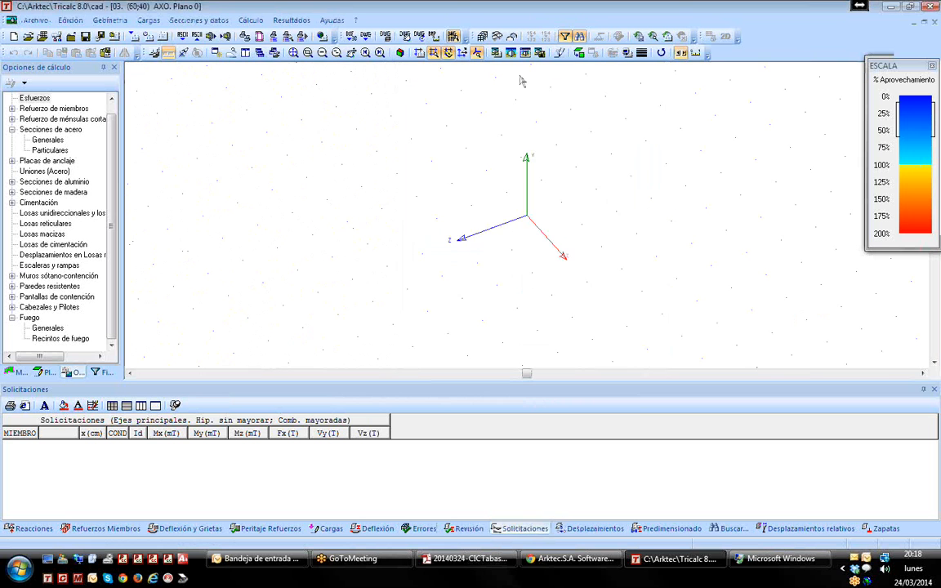
# Step: In plan view, choose PL_V26 from the Varios folder as the default DWG drawing and accept its import options
pyautogui.click(331, 20)
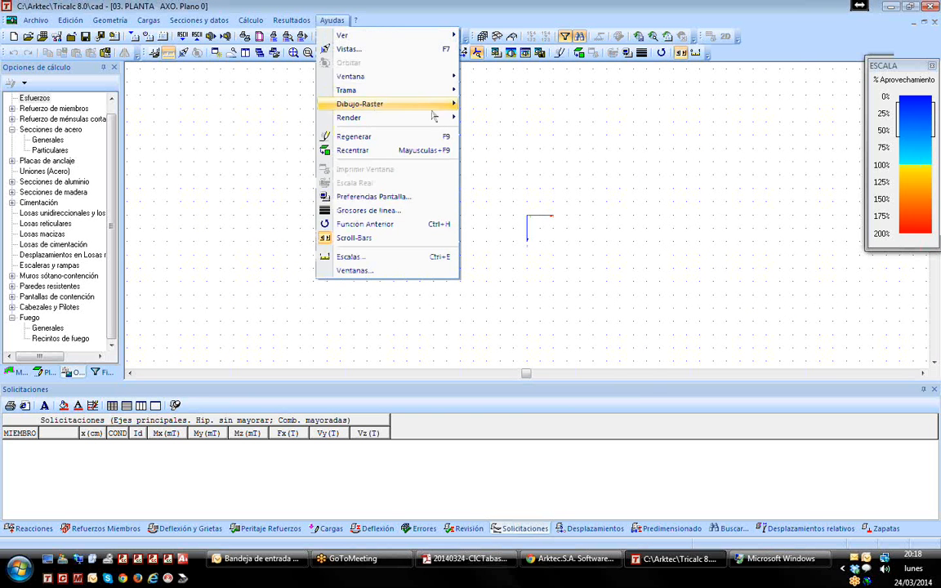
pyautogui.moveTo(392, 103)
pyautogui.click(472, 119)
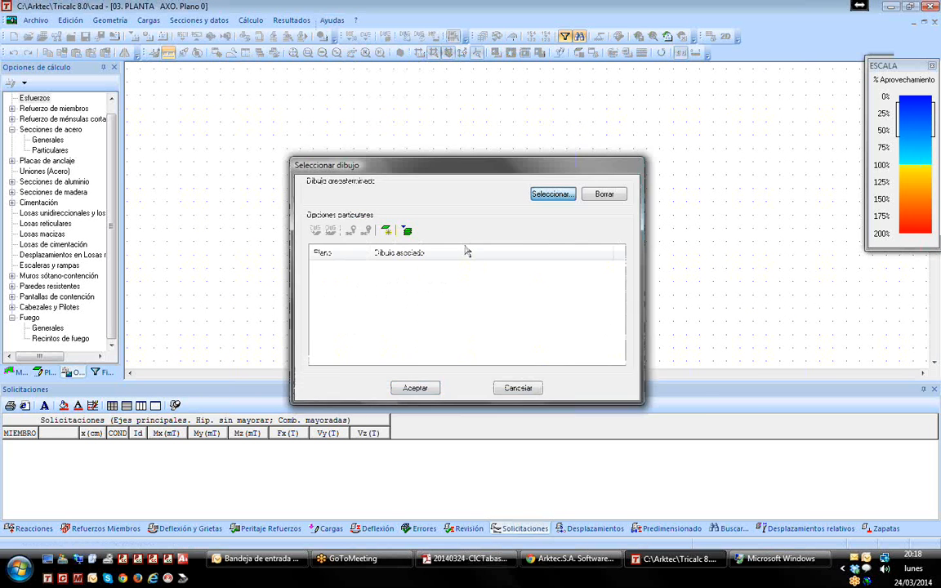
pyautogui.doubleClick(427, 265)
pyautogui.click(290, 213)
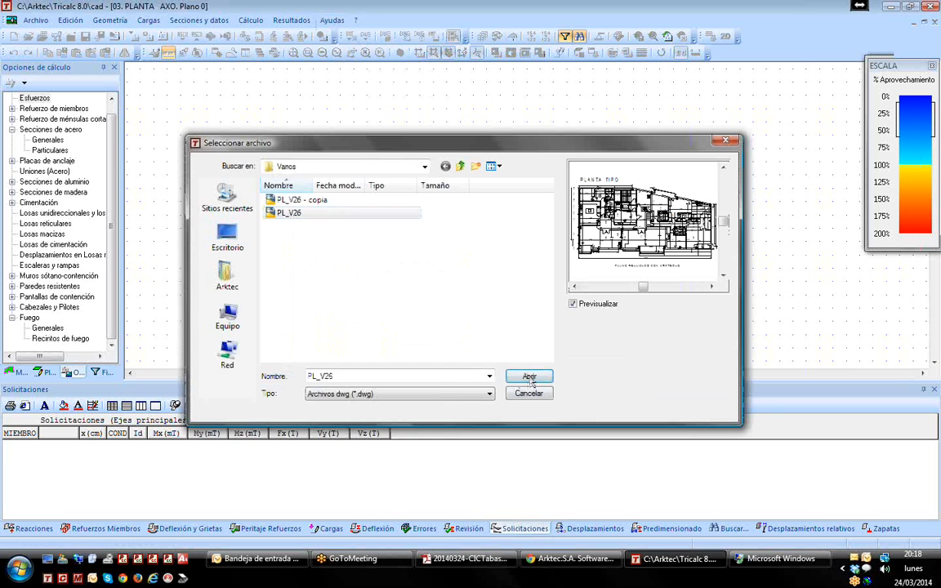
pyautogui.click(529, 378)
pyautogui.click(441, 298)
pyautogui.click(445, 292)
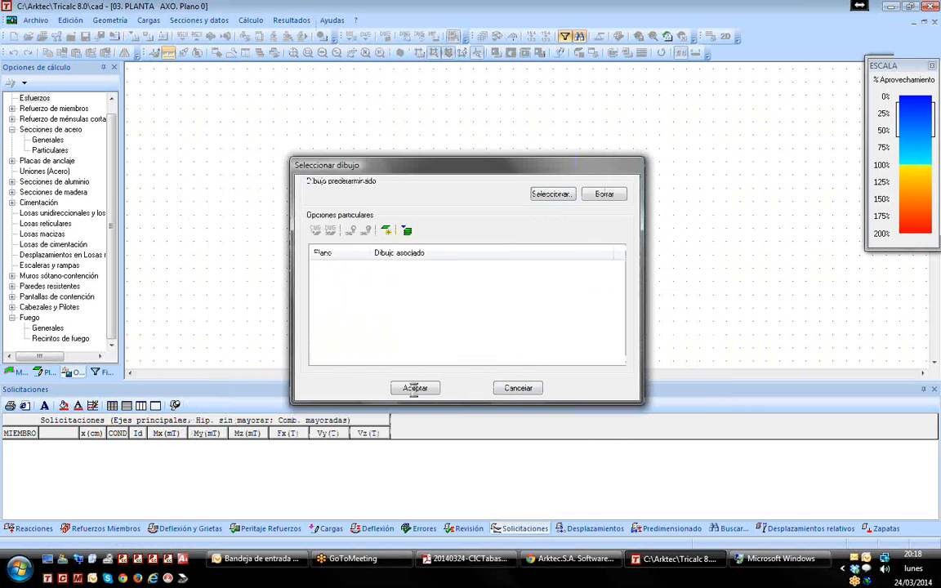
pyautogui.click(415, 388)
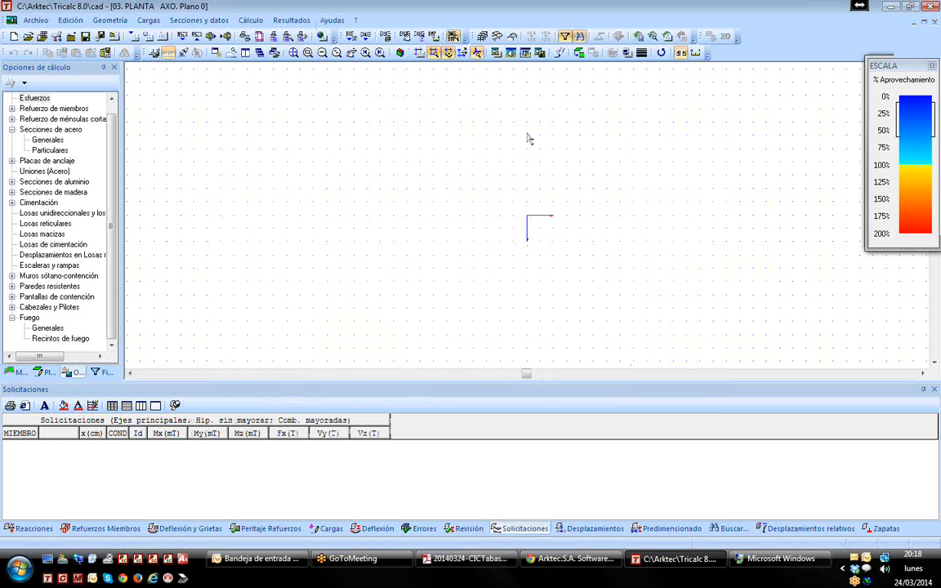
# Step: Display the associated floor plan and turn off its COTASP6a, Defpoints, SIMBOLOS and CAPA_0__ layers
pyautogui.click(419, 52)
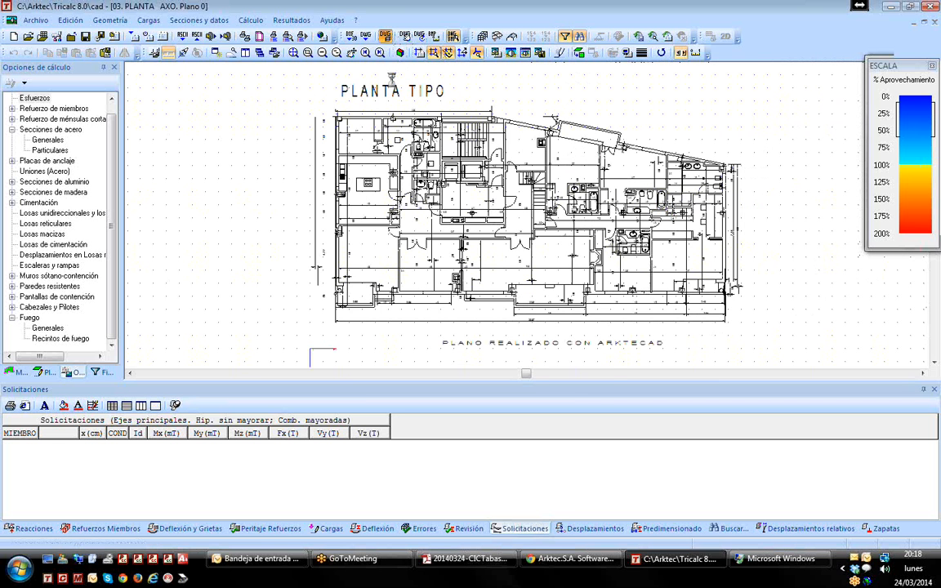
pyautogui.click(411, 253)
pyautogui.keyDown('ctrl'); pyautogui.click(411, 263); pyautogui.keyUp('ctrl')
pyautogui.keyDown('ctrl'); pyautogui.click(410, 297); pyautogui.keyUp('ctrl')
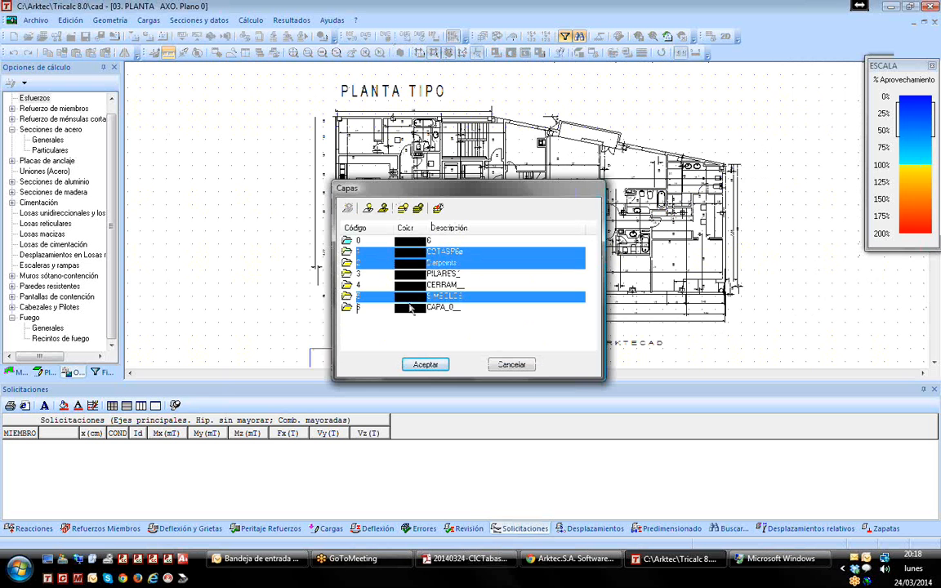
pyautogui.keyDown('ctrl'); pyautogui.click(409, 306); pyautogui.keyUp('ctrl')
pyautogui.click(384, 209)
# Step: Set the CERRAM__ layer's colour to light green, number 140, and apply the layer settings
pyautogui.click(410, 286)
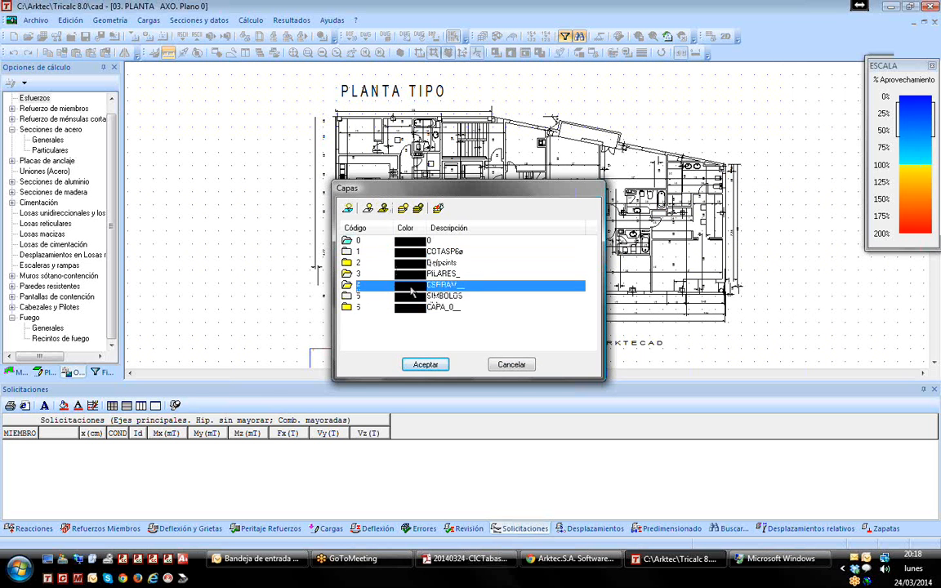
pyautogui.click(437, 208)
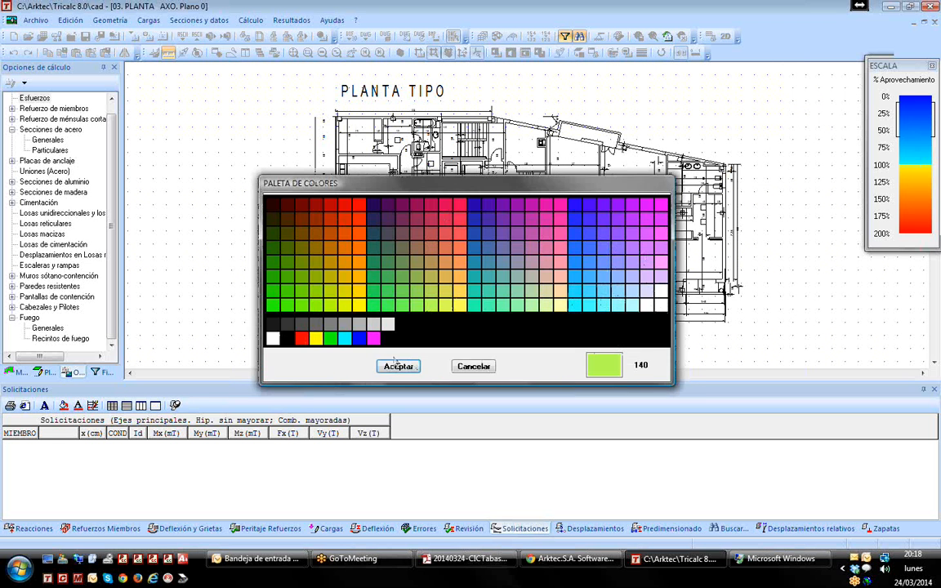
pyautogui.click(399, 366)
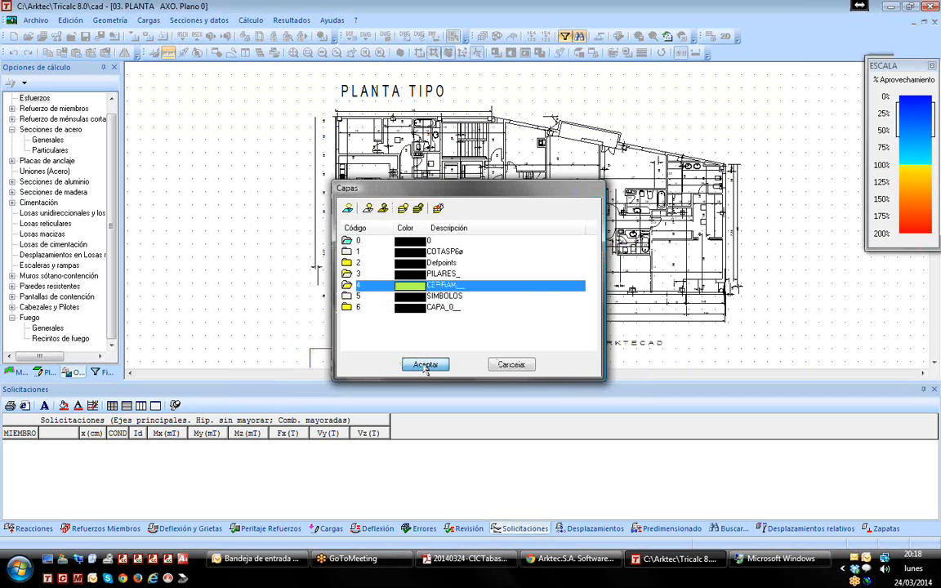
pyautogui.click(425, 365)
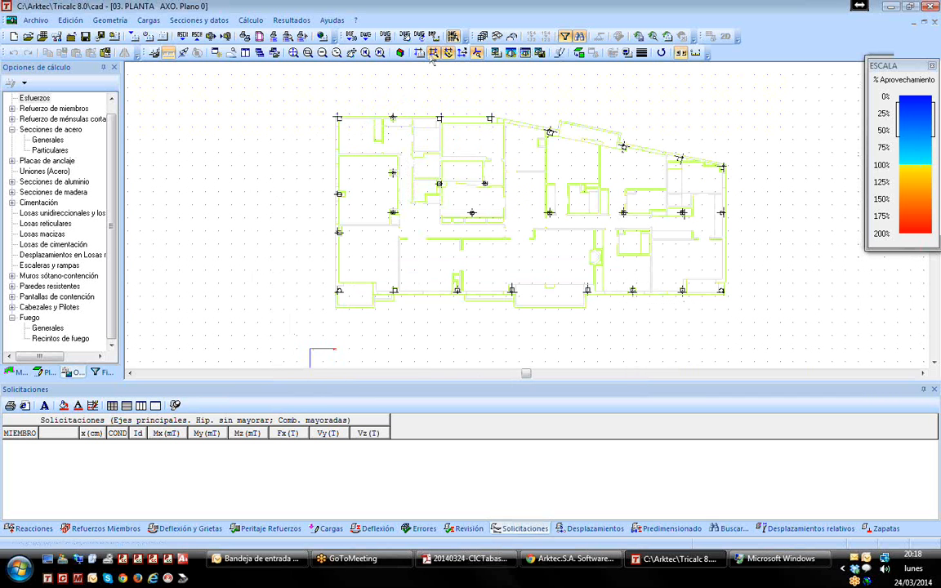
# Step: Draw members through N nodes around the columns of the plan's eastern half, from the sloping facade back to its starting corner column
pyautogui.click(308, 53)
pyautogui.click(538, 122)
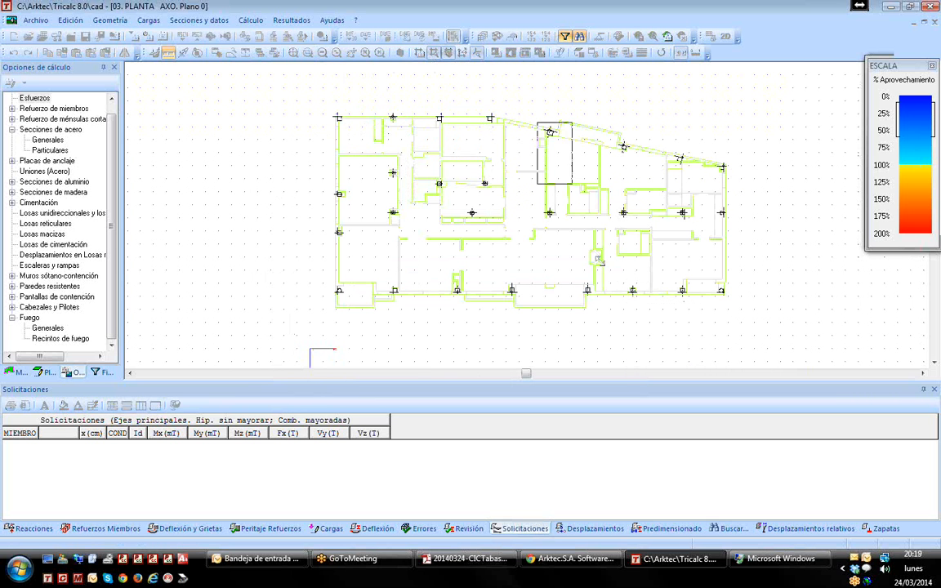
pyautogui.click(734, 306)
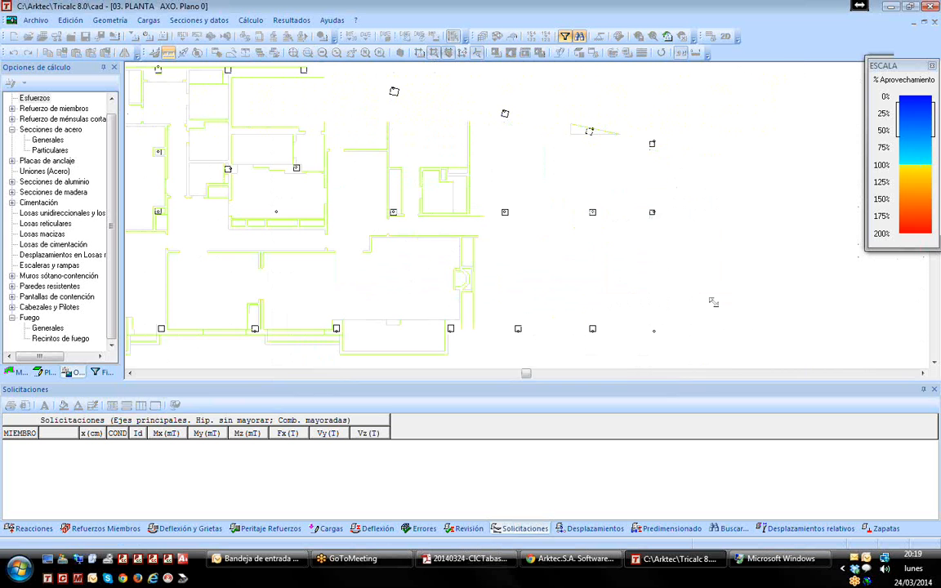
pyautogui.rightClick(706, 197)
pyautogui.moveTo(721, 219)
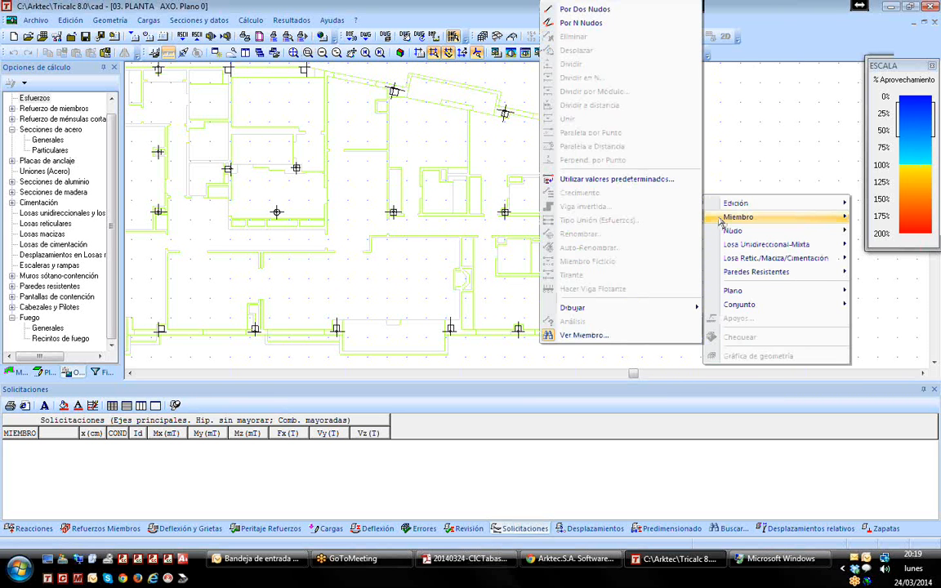
pyautogui.click(621, 24)
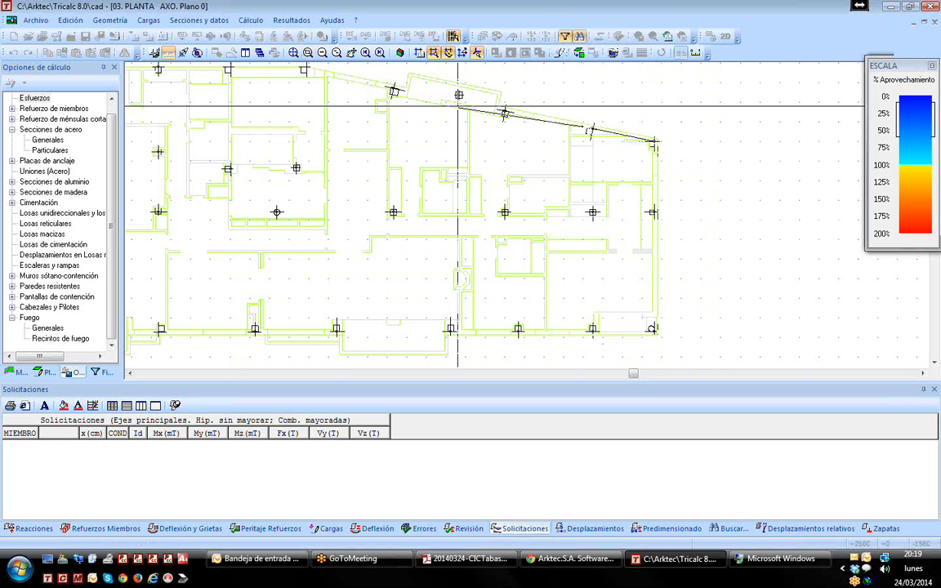
pyautogui.click(393, 88)
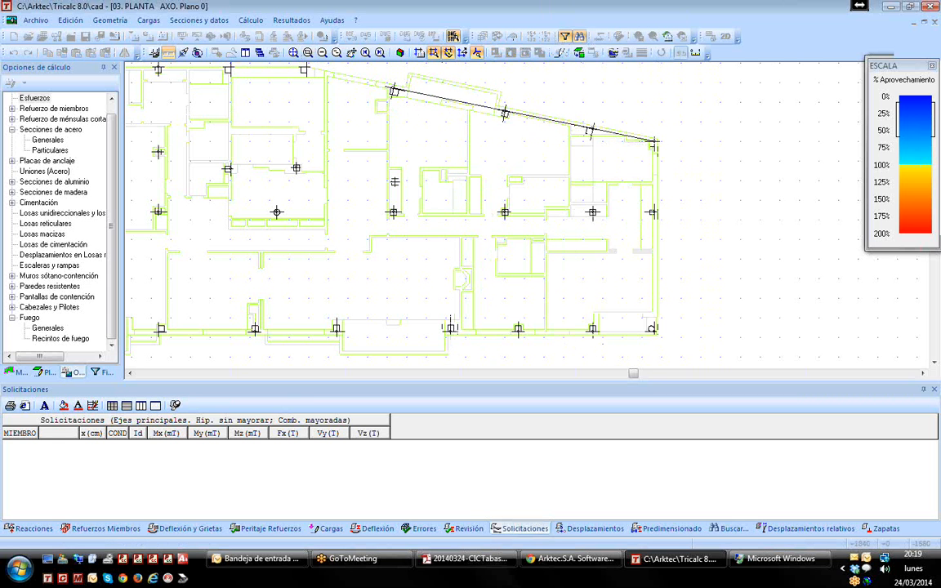
pyautogui.click(395, 212)
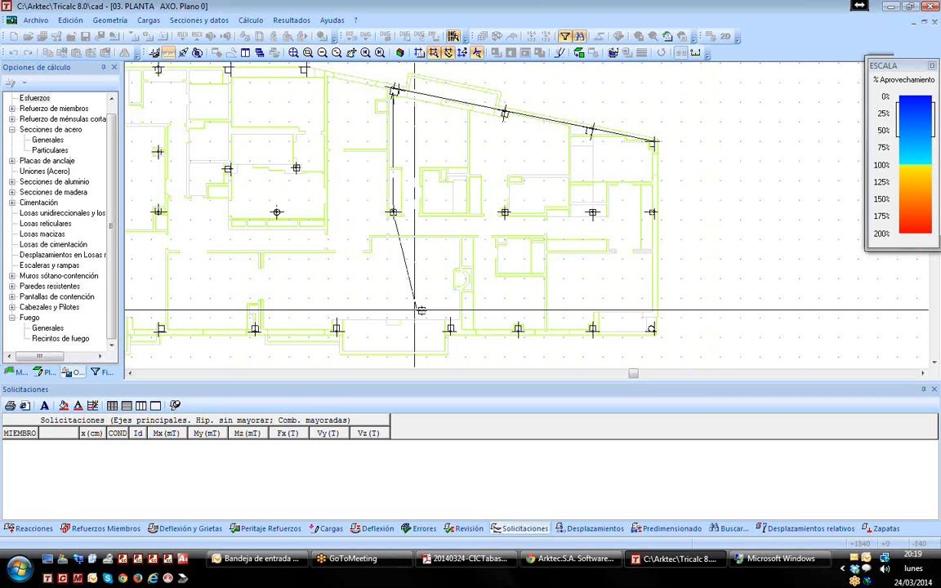
pyautogui.click(450, 329)
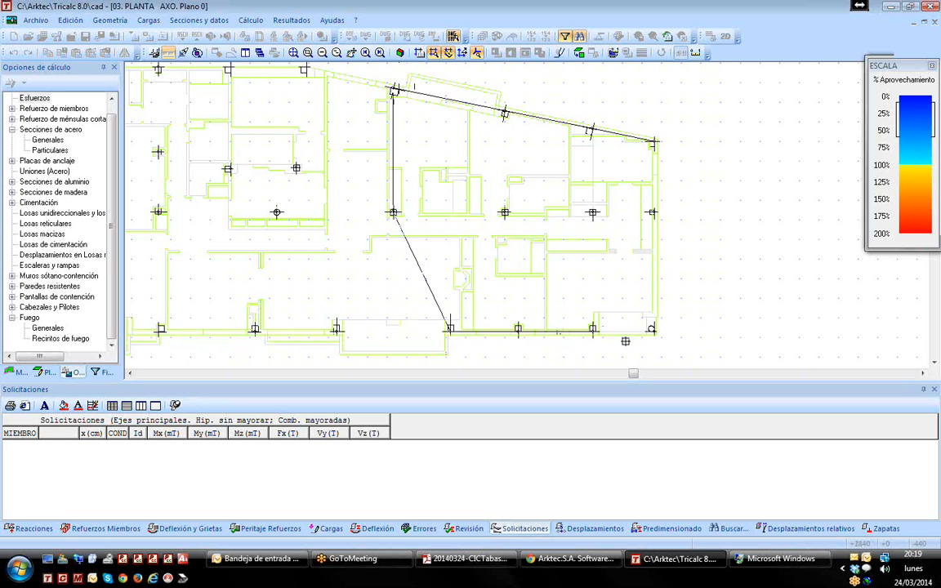
pyautogui.click(653, 329)
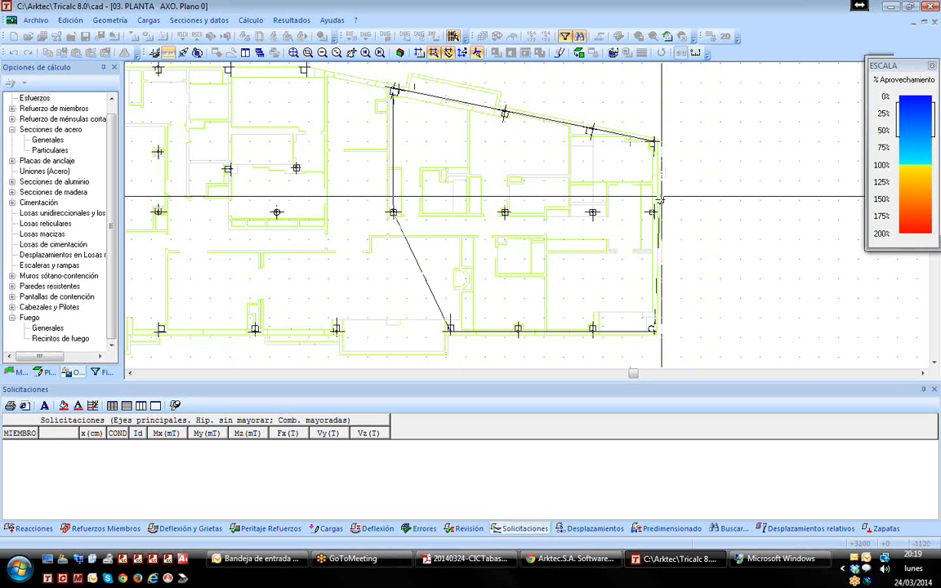
pyautogui.click(653, 141)
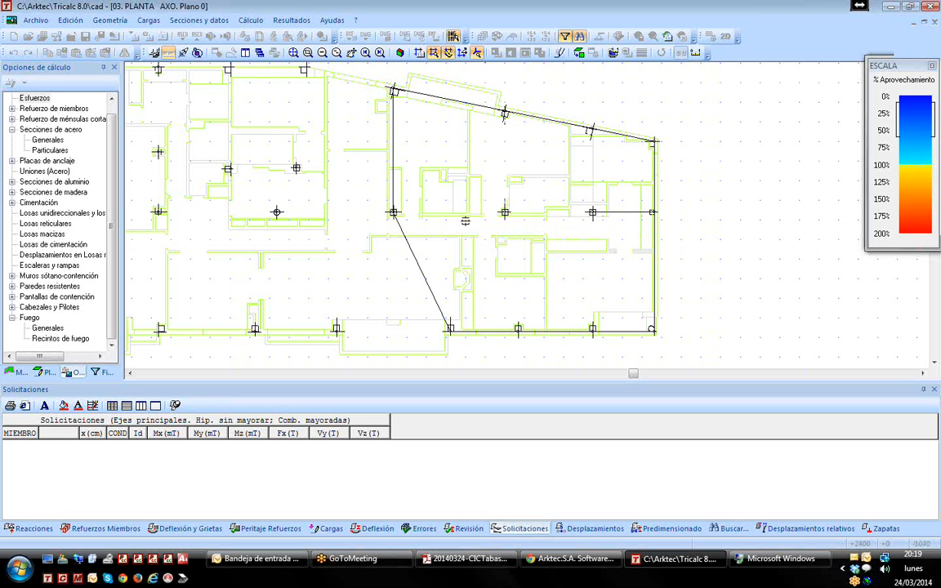
# Step: Add the inner members along the middle row of columns and the two transverse lines linking it to both facades
pyautogui.click(504, 212)
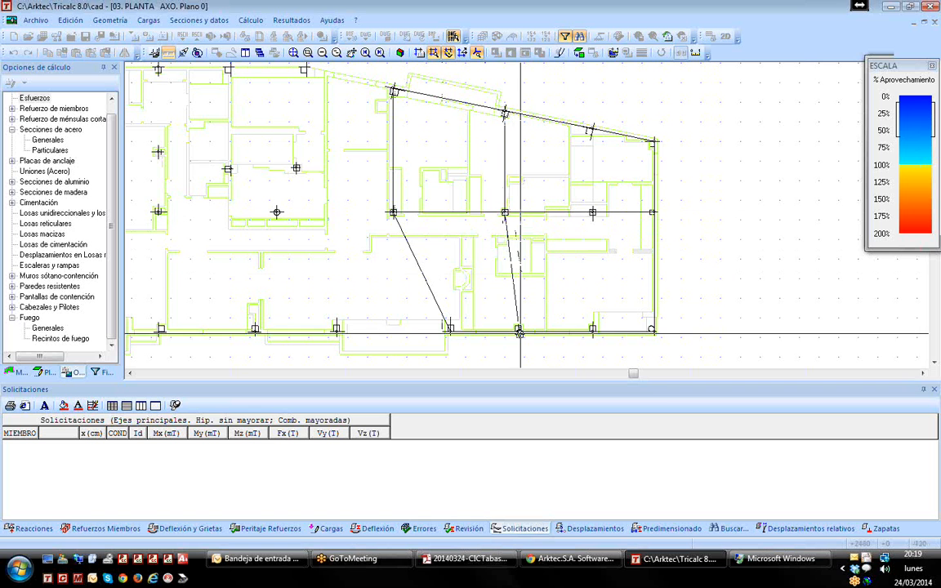
pyautogui.click(518, 329)
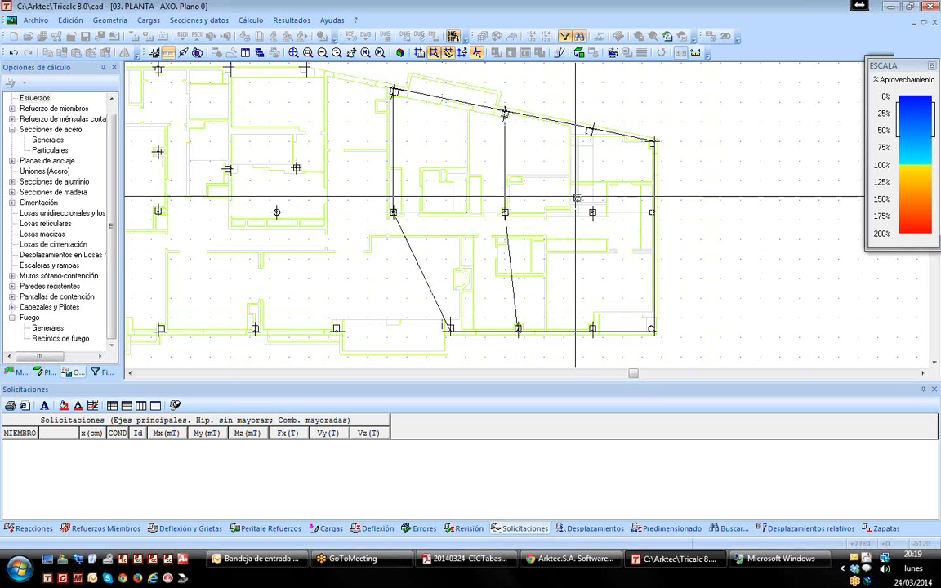
pyautogui.click(597, 130)
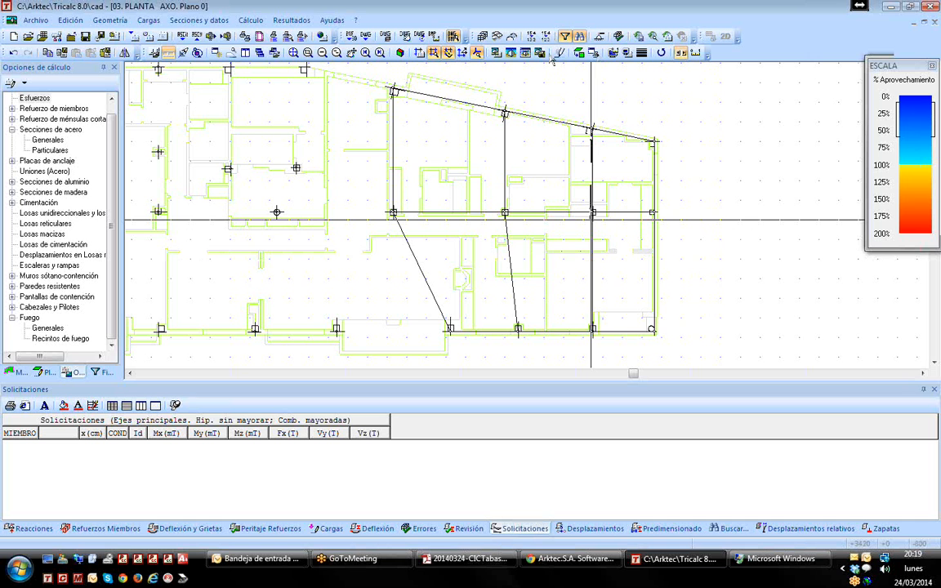
pyautogui.press('Escape')
# Step: Leave plane 0 and set window 03 to an axonometric view with azimuth 60 and elevation 40
pyautogui.click(476, 52)
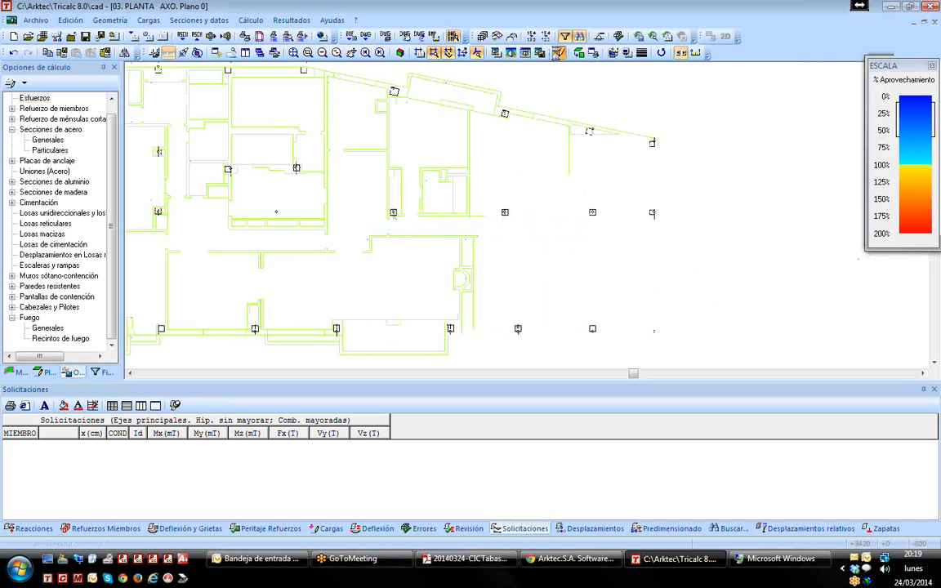
pyautogui.click(454, 36)
pyautogui.click(400, 54)
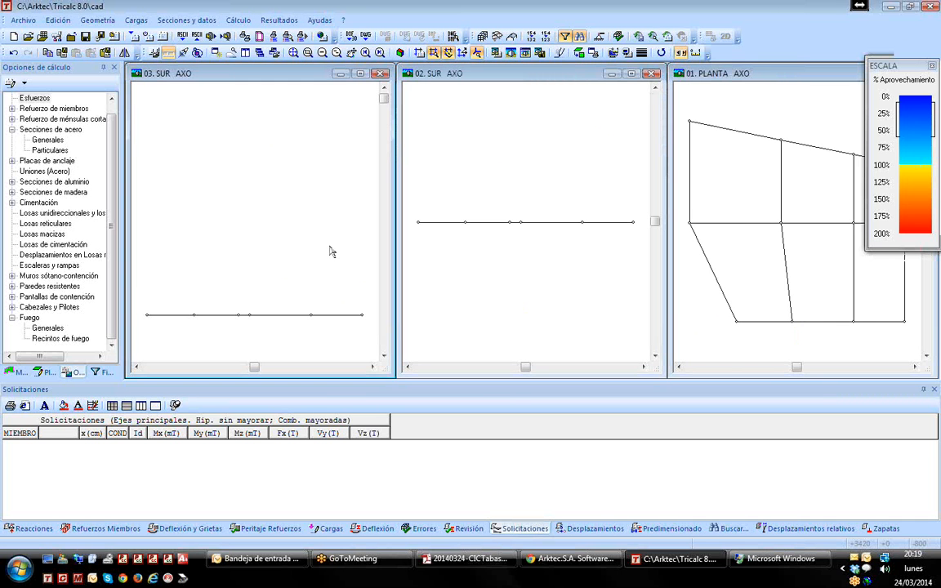
pyautogui.click(420, 152)
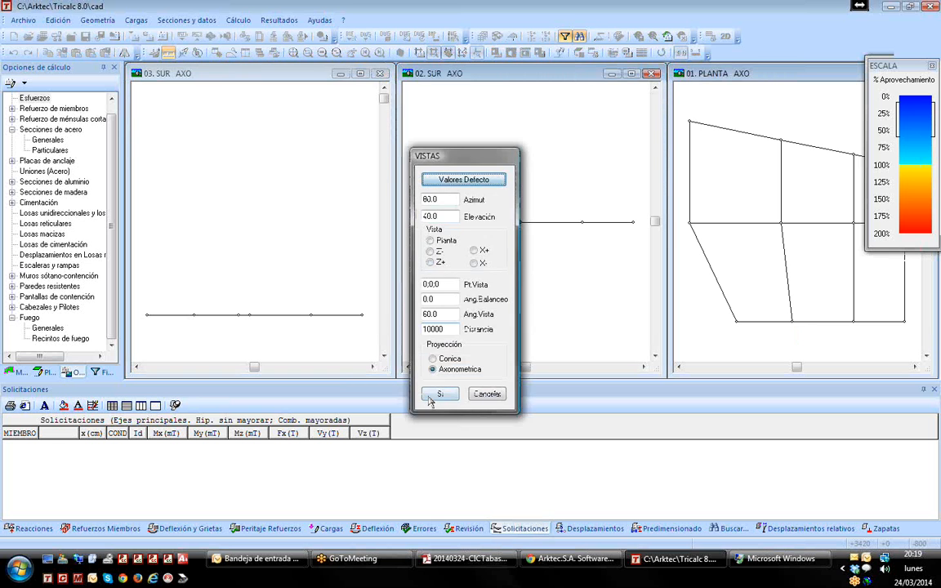
pyautogui.click(390, 364)
# Step: Copy all the floor's nodes once by 300 cm in Y, copying the existing members and creating connecting ones, and exit the translation
pyautogui.rightClick(453, 244)
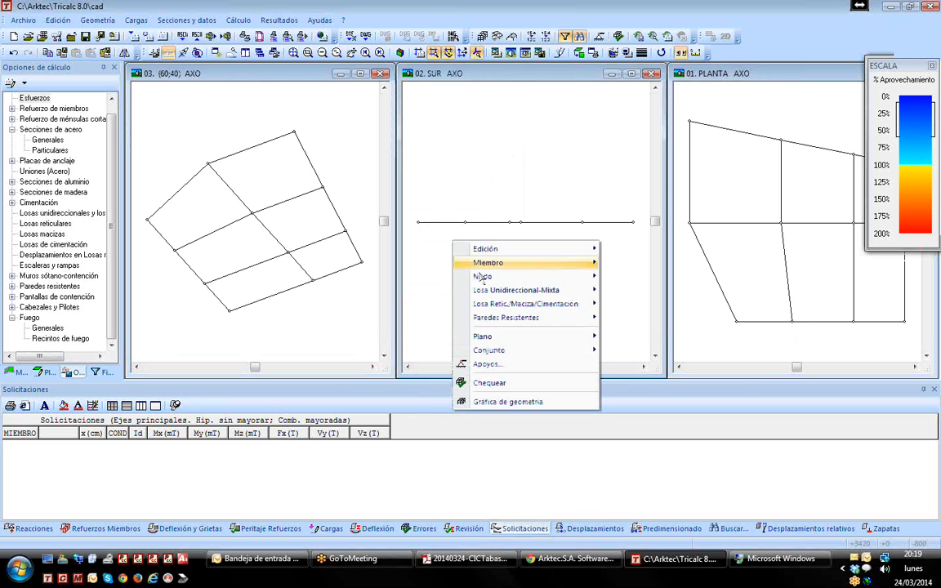
pyautogui.moveTo(490, 276)
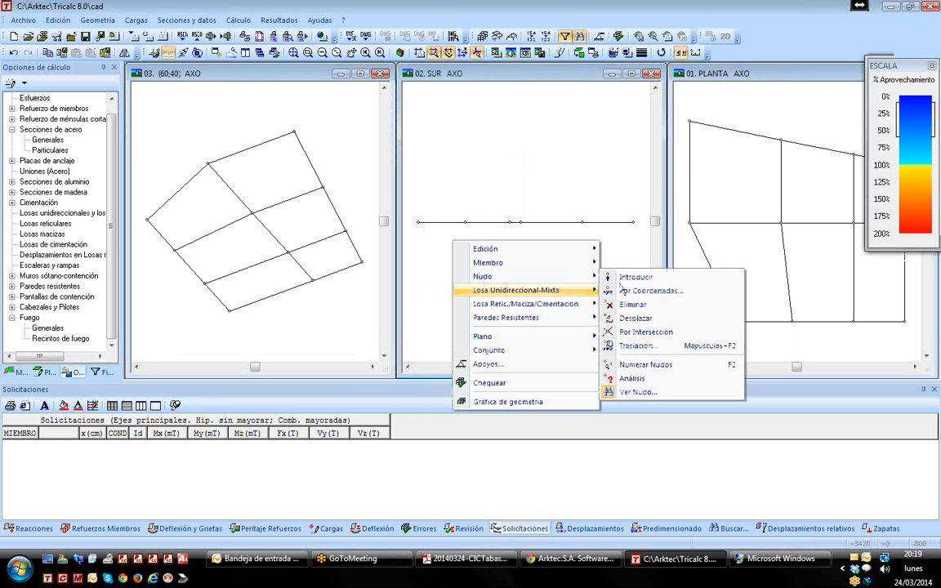
pyautogui.click(637, 345)
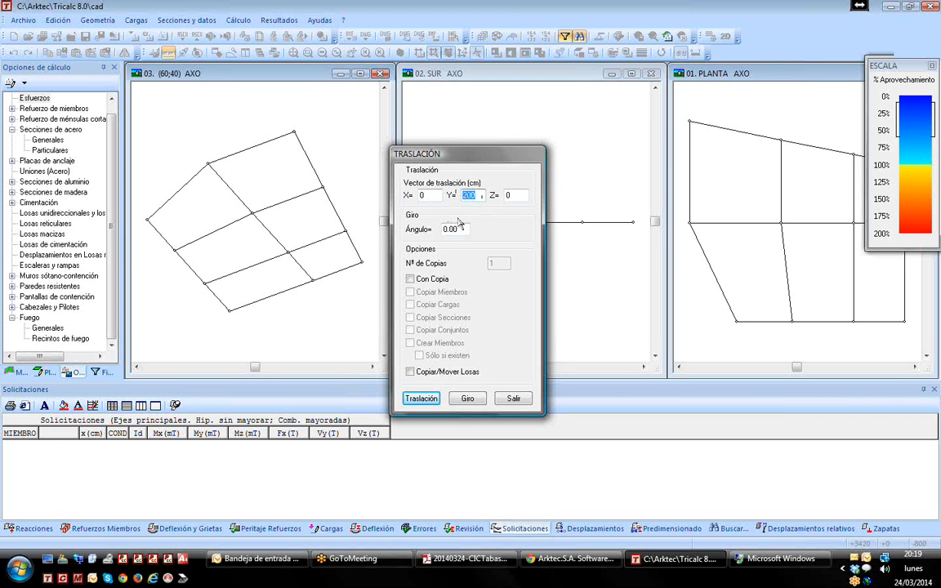
pyautogui.write('300')
pyautogui.click(410, 279)
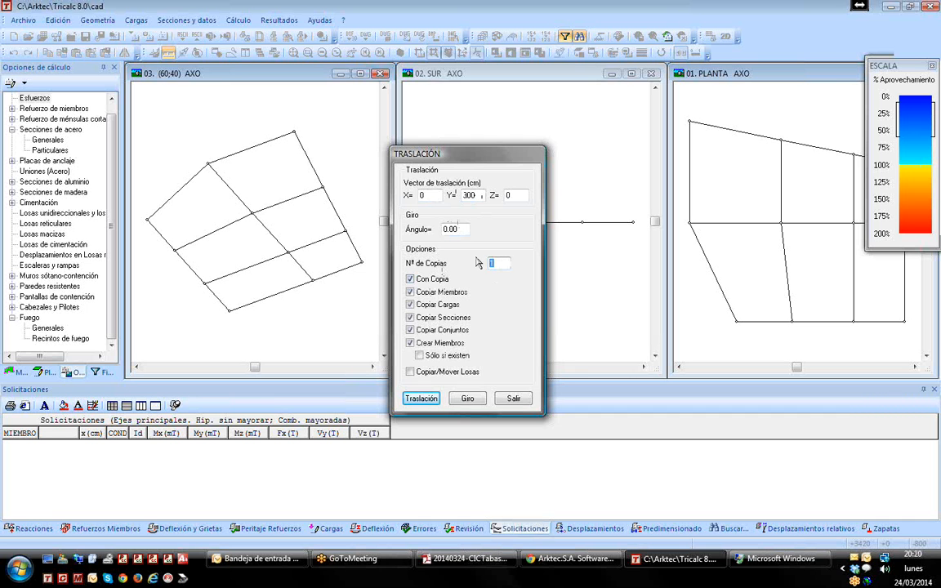
pyautogui.click(419, 397)
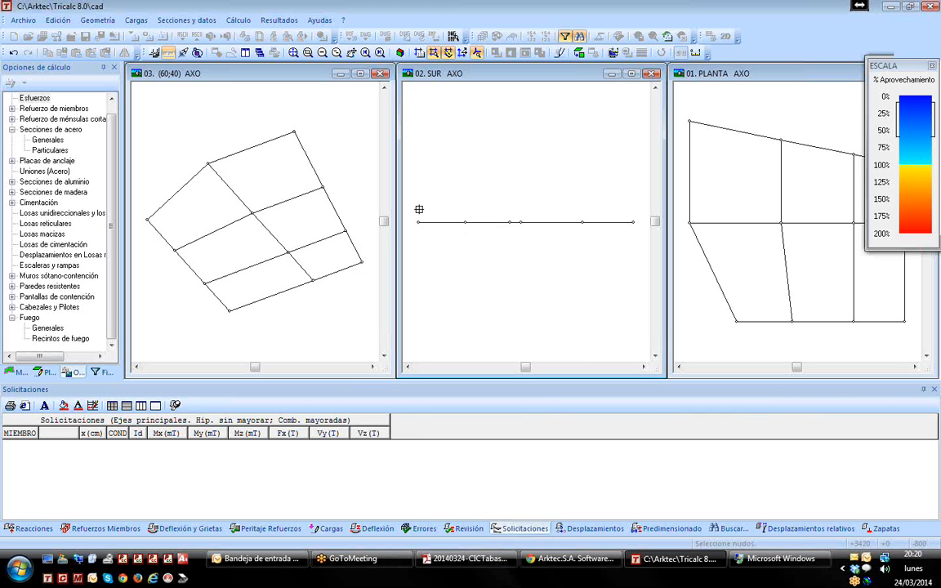
pyautogui.moveTo(415, 214); pyautogui.dragTo(628, 235)
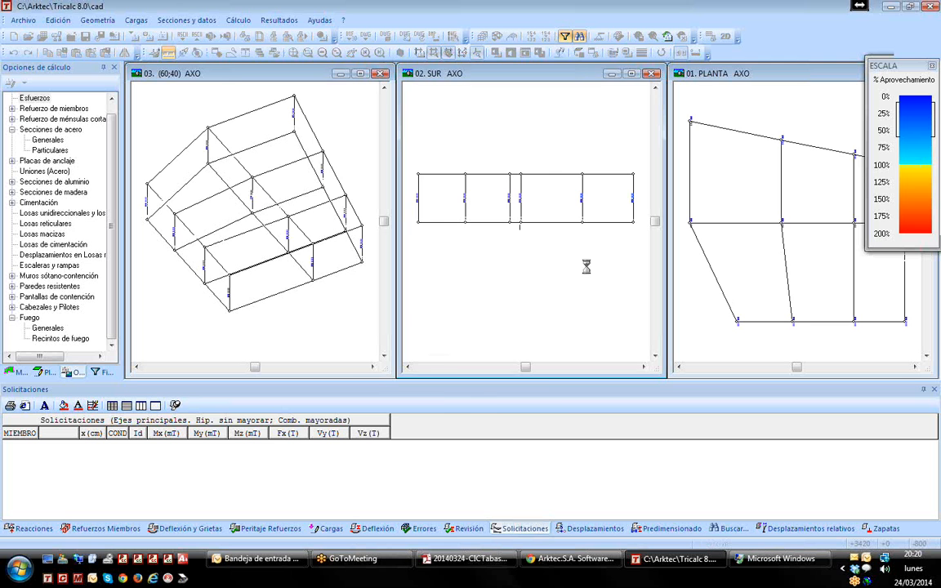
pyautogui.click(509, 397)
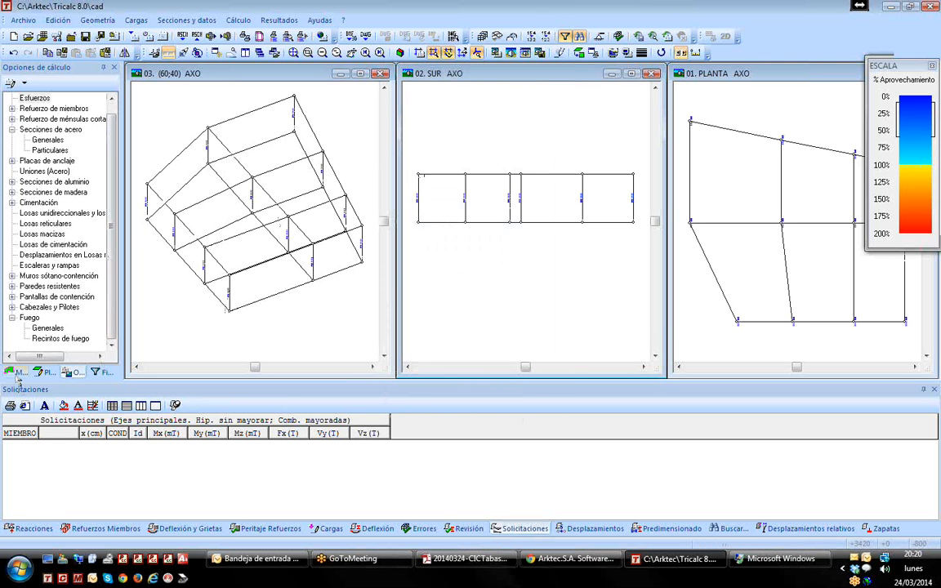
# Step: Activate plane 300 and start a waffle slab with surface loads of 0 kg/m2 permanent, 250 kg/m2 Q1 and 0 kg/m2 Q2
pyautogui.click(38, 371)
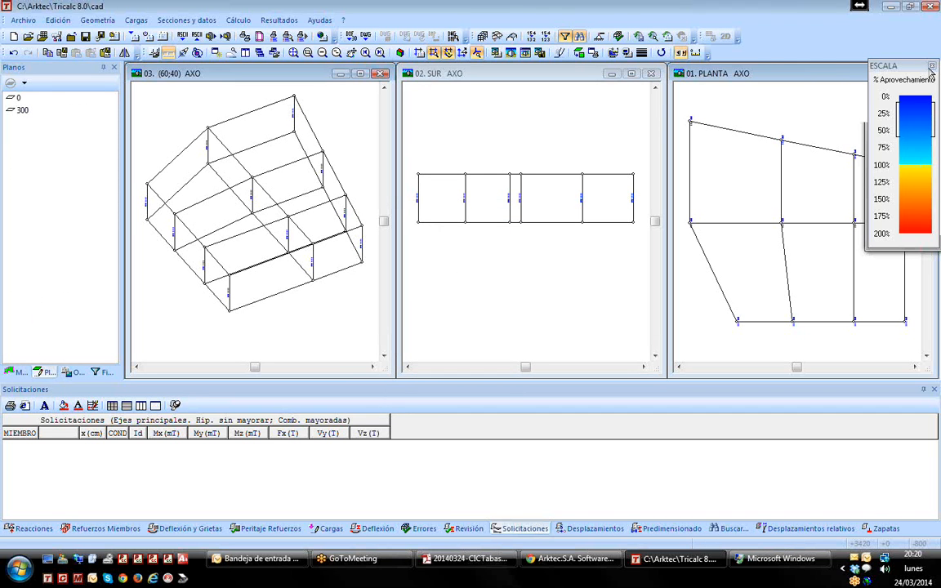
pyautogui.click(22, 111)
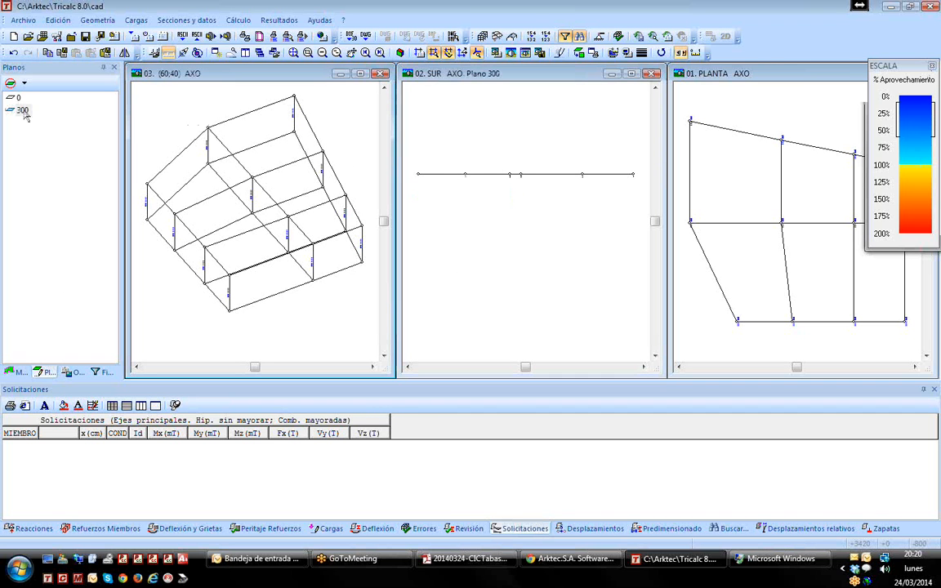
pyautogui.rightClick(253, 164)
pyautogui.moveTo(339, 227)
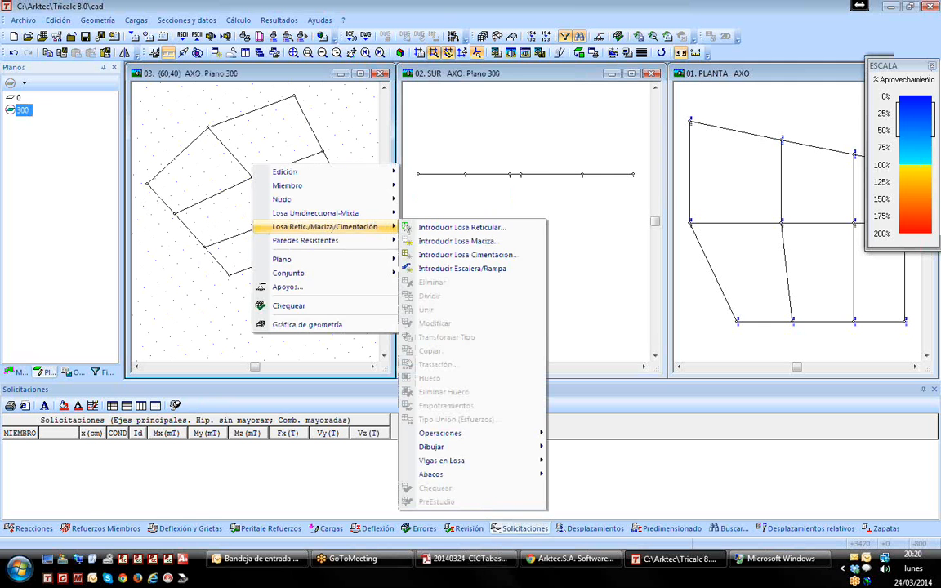
pyautogui.click(572, 227)
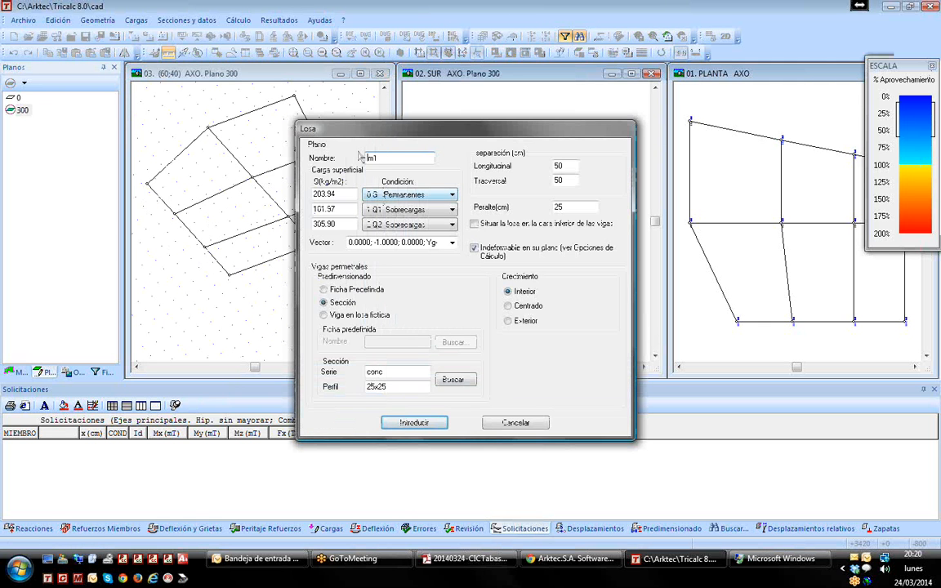
pyautogui.doubleClick(347, 196)
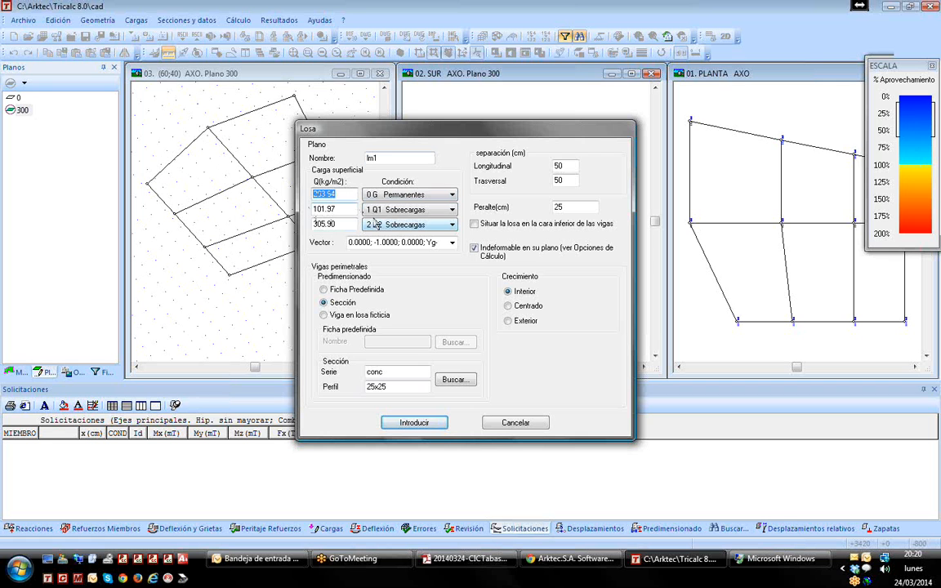
pyautogui.write('0')
pyautogui.doubleClick(330, 209)
pyautogui.write('250')
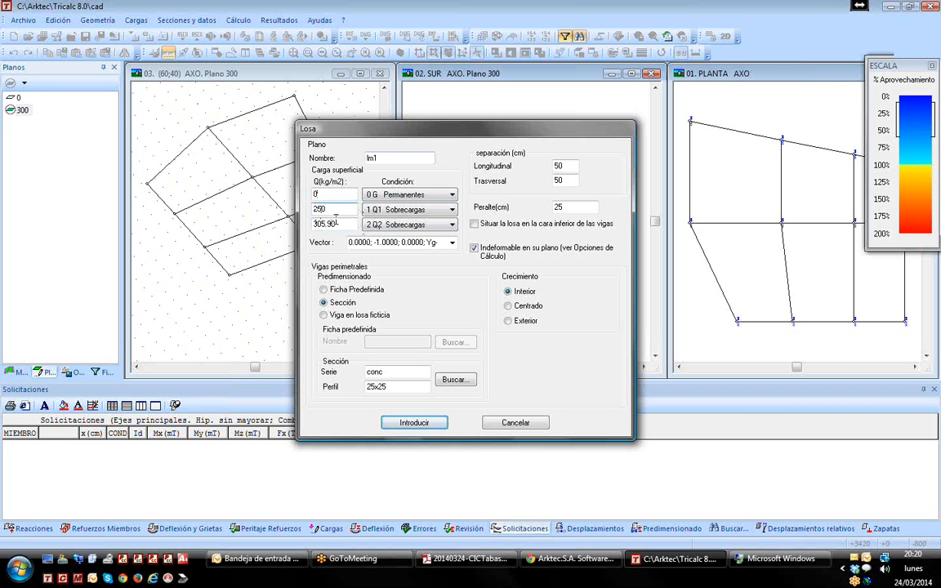
pyautogui.press('Tab')
pyautogui.write('0')
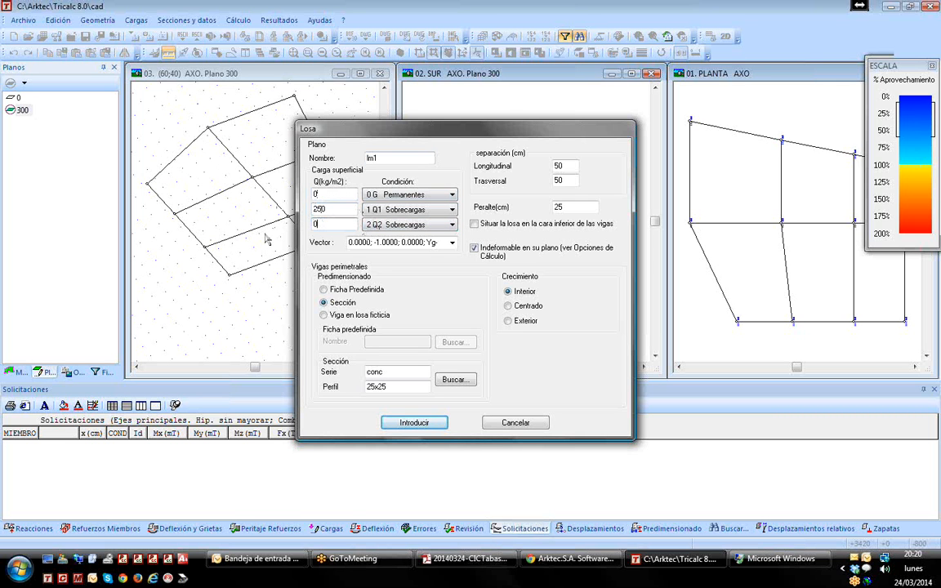
pyautogui.click(415, 423)
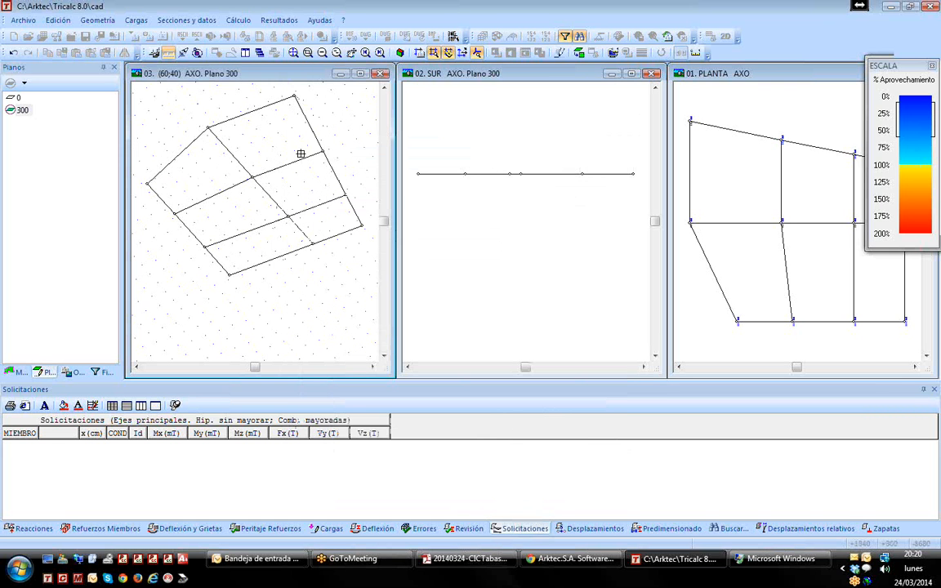
# Step: Trace the waffle slab's contour through the floor's outer corner nodes, accept the automatic calculation of its column heads, and finish slab input
pyautogui.click(362, 226)
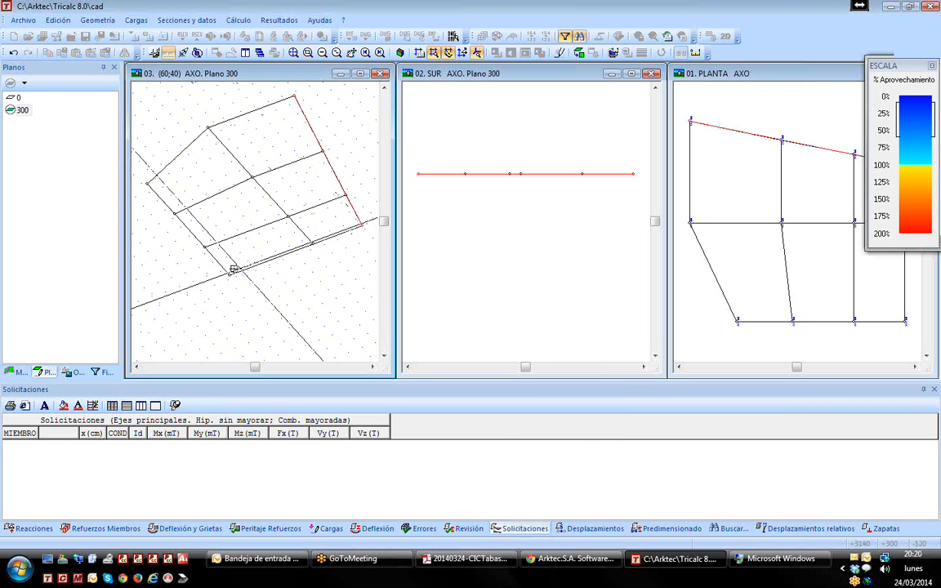
pyautogui.click(230, 275)
pyautogui.click(148, 184)
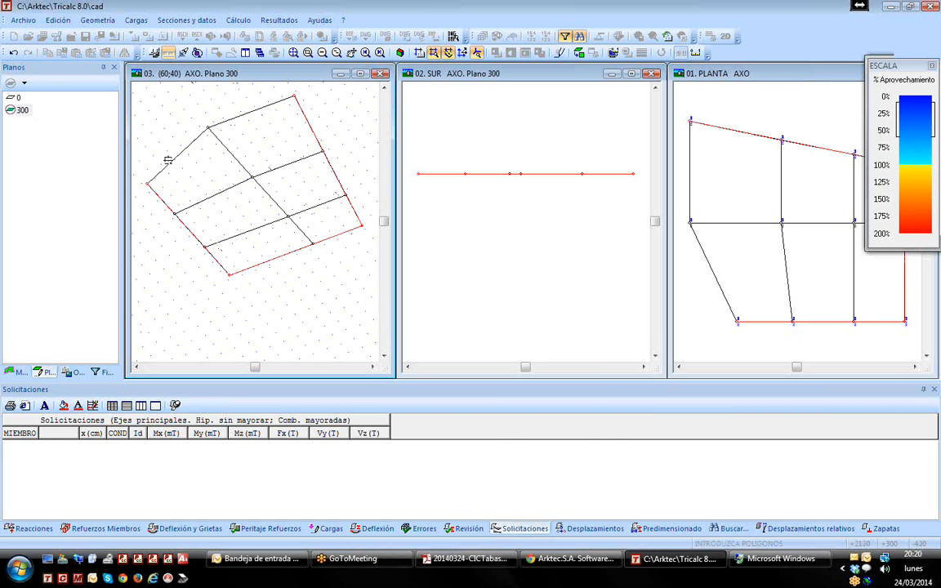
pyautogui.click(208, 128)
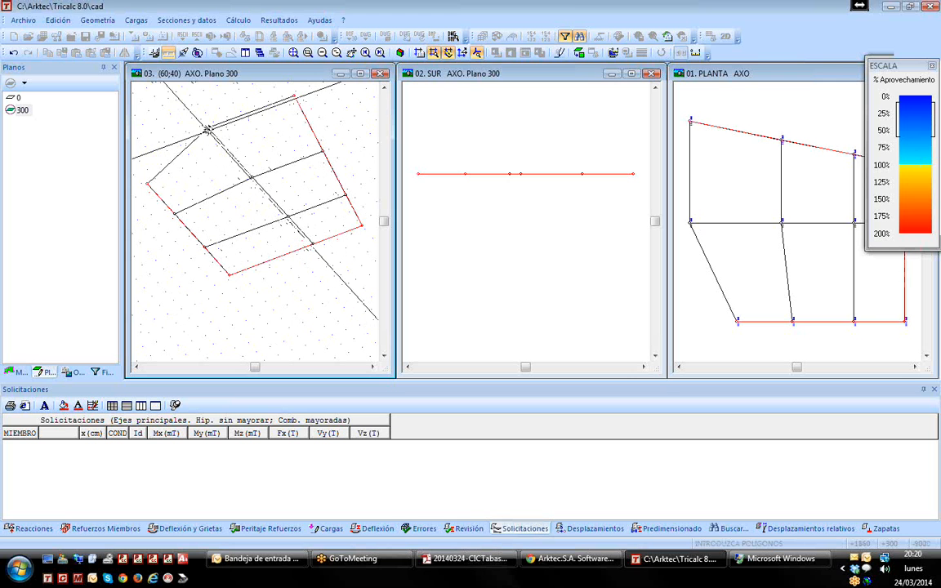
pyautogui.click(294, 96)
pyautogui.click(209, 129)
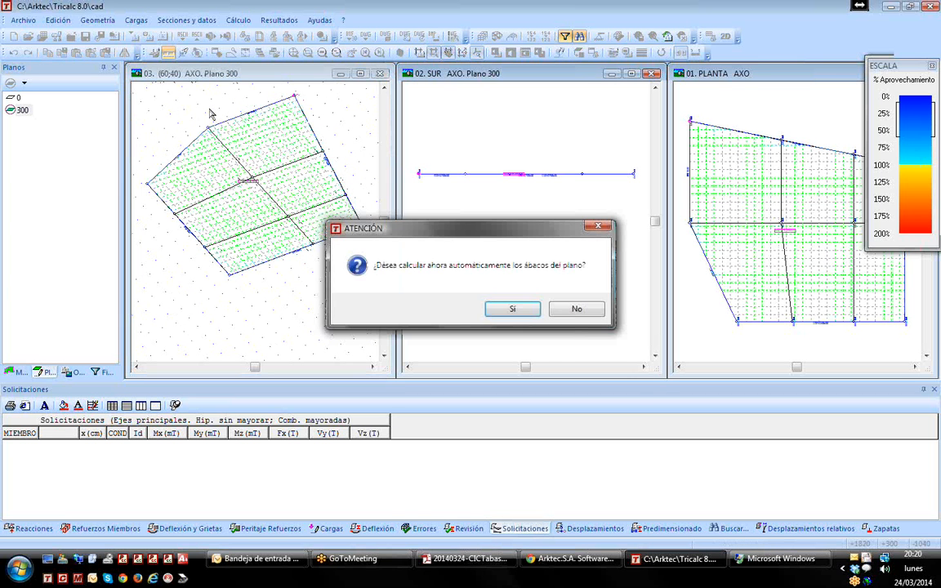
pyautogui.press('Return')
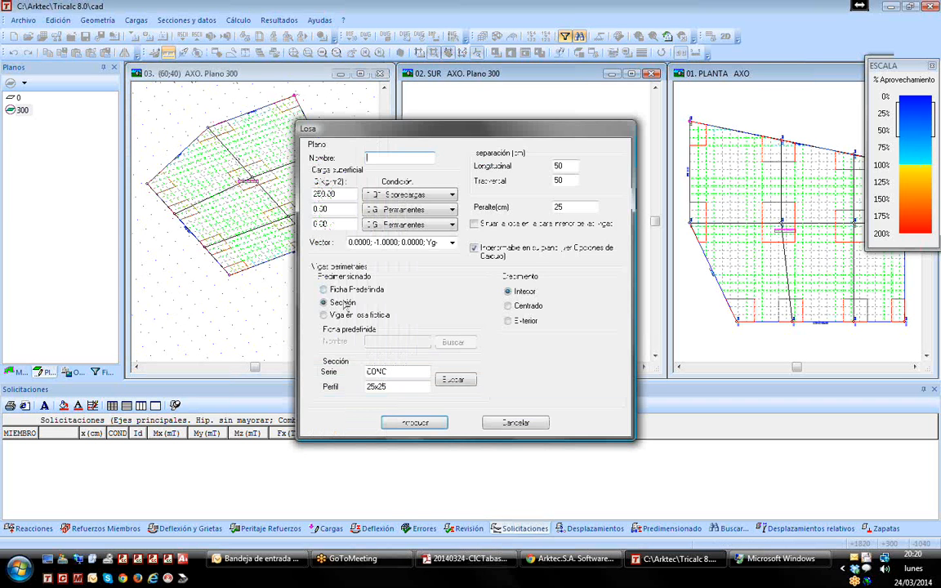
pyautogui.click(510, 423)
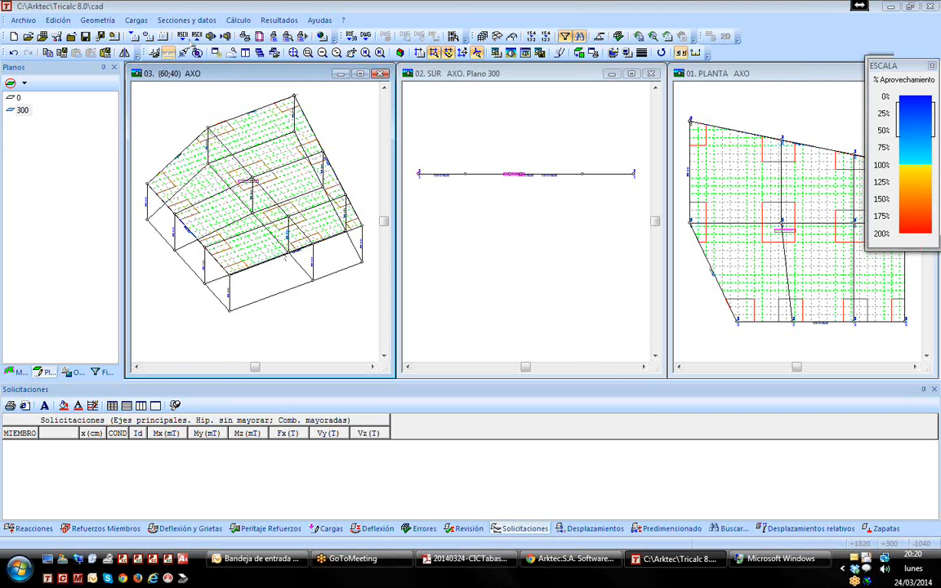
# Step: Assign sections to the structure's members and check them in a temporary solid render of window 03
pyautogui.click(186, 20)
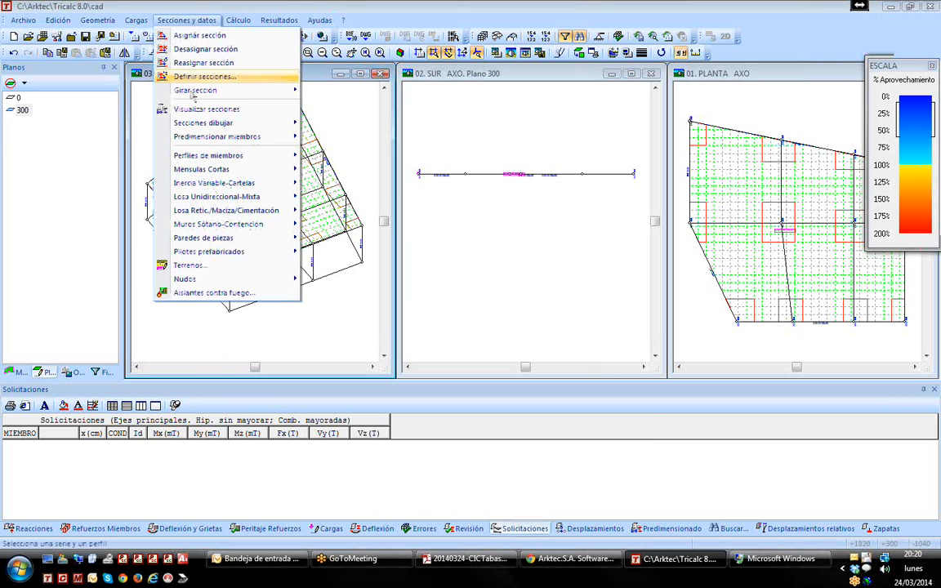
pyautogui.click(558, 52)
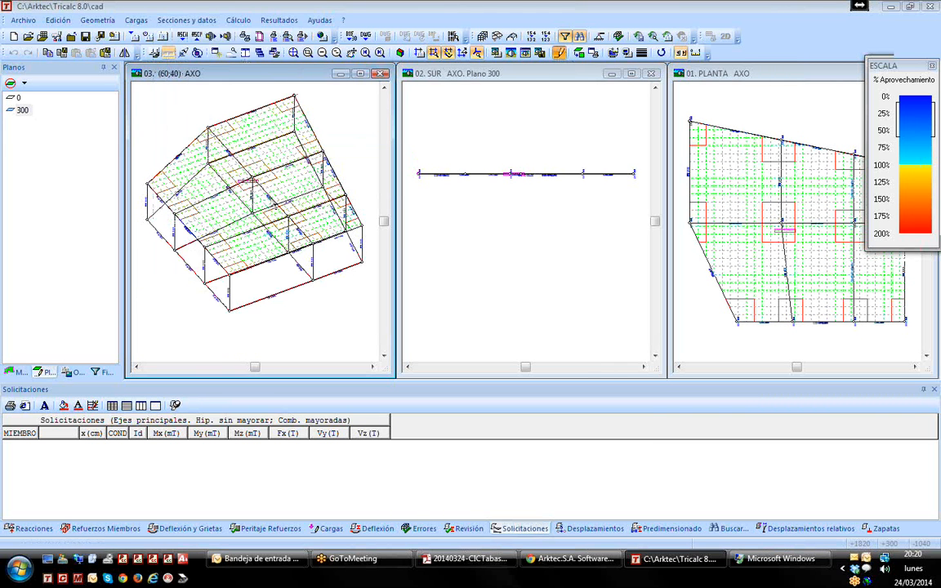
pyautogui.click(511, 55)
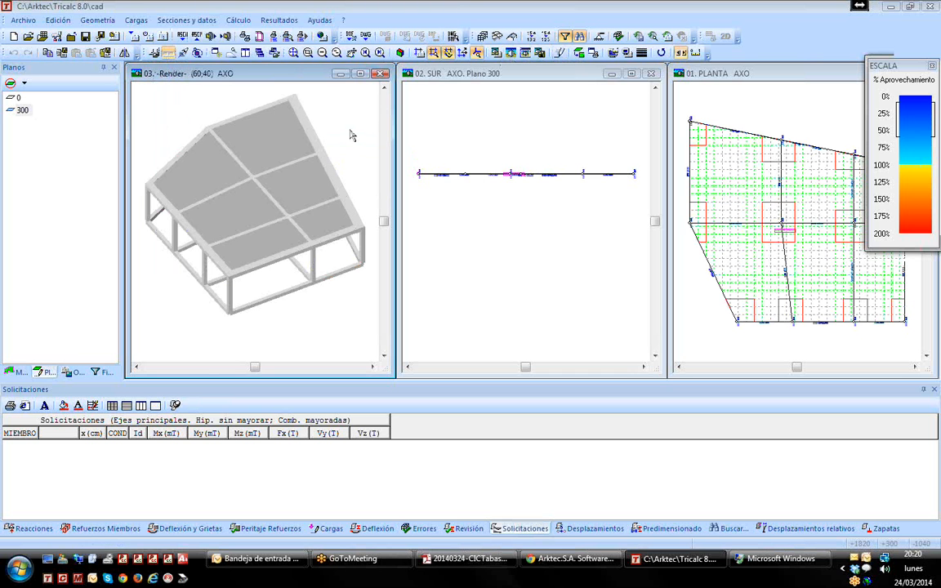
pyautogui.click(510, 53)
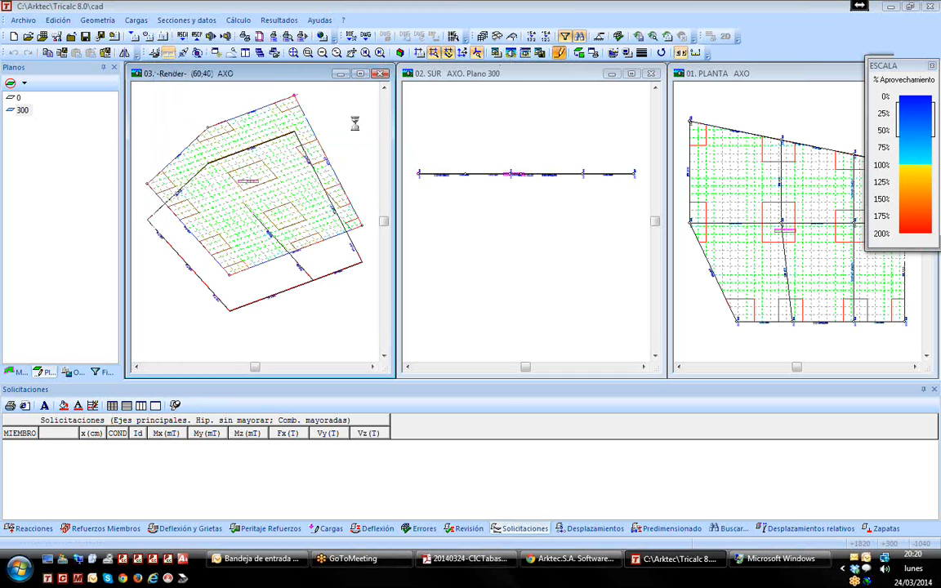
# Step: Try to copy the waffle slab eight times at 300 cm intervals in Y, copying its nodes and creating members
pyautogui.rightClick(347, 133)
pyautogui.moveTo(399, 199)
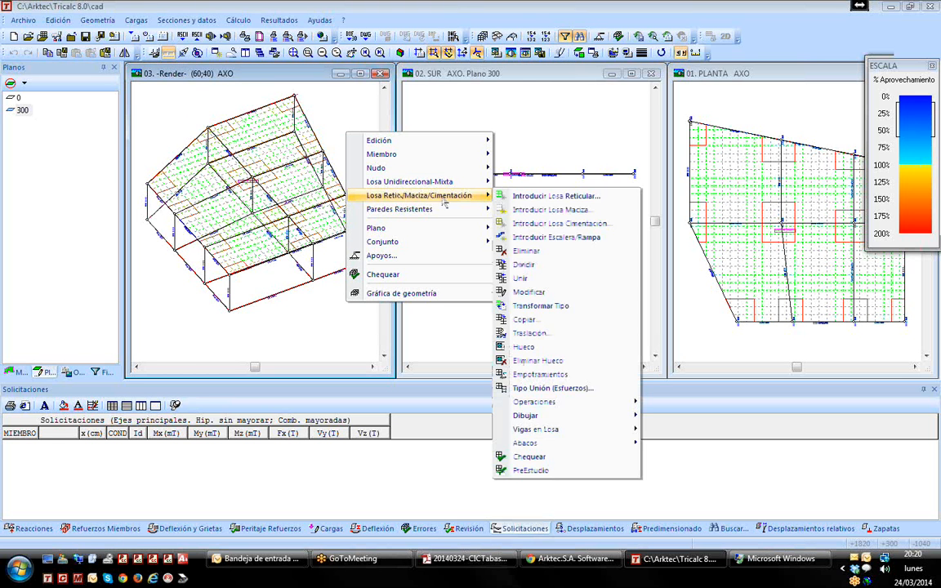
pyautogui.click(523, 334)
pyautogui.click(510, 306)
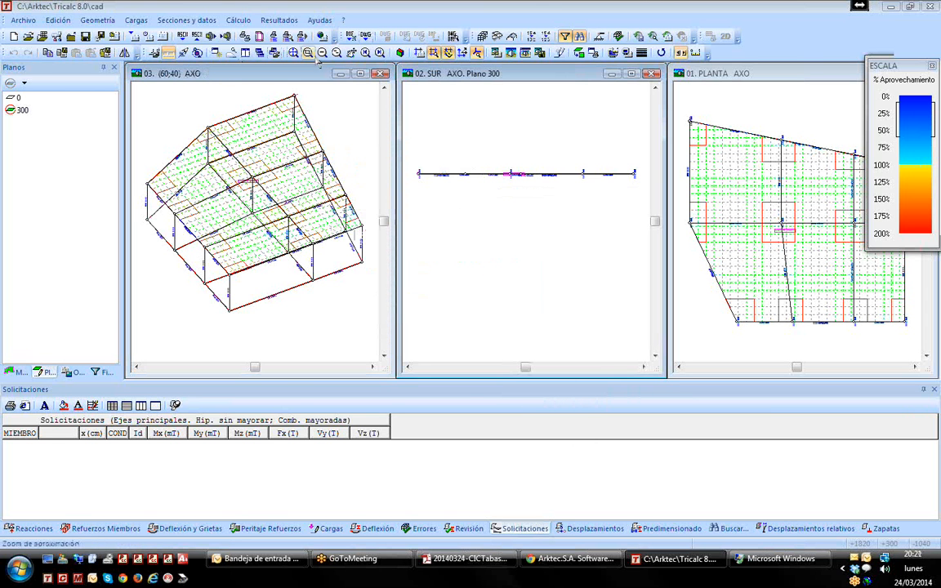
pyautogui.rightClick(500, 169)
pyautogui.rightClick(553, 173)
pyautogui.moveTo(599, 235)
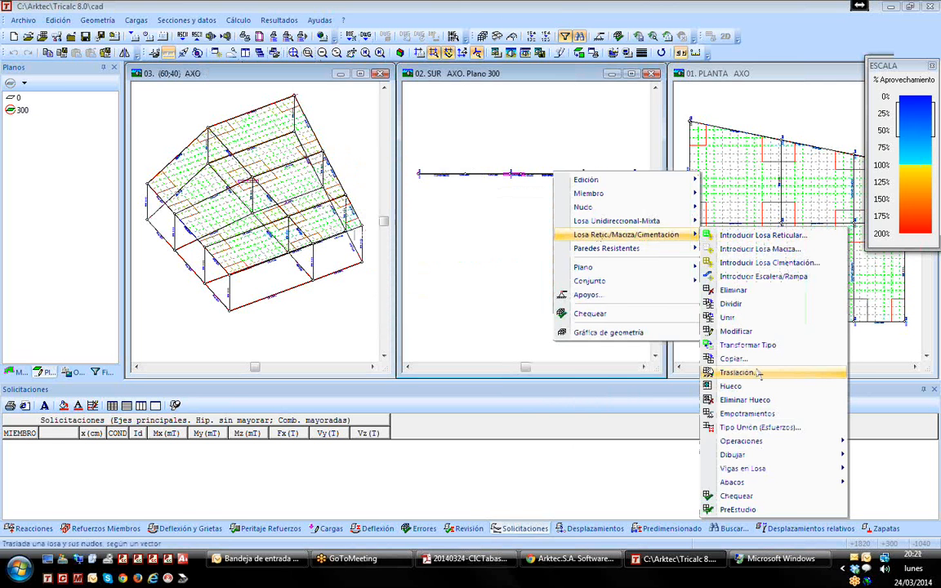
pyautogui.click(758, 373)
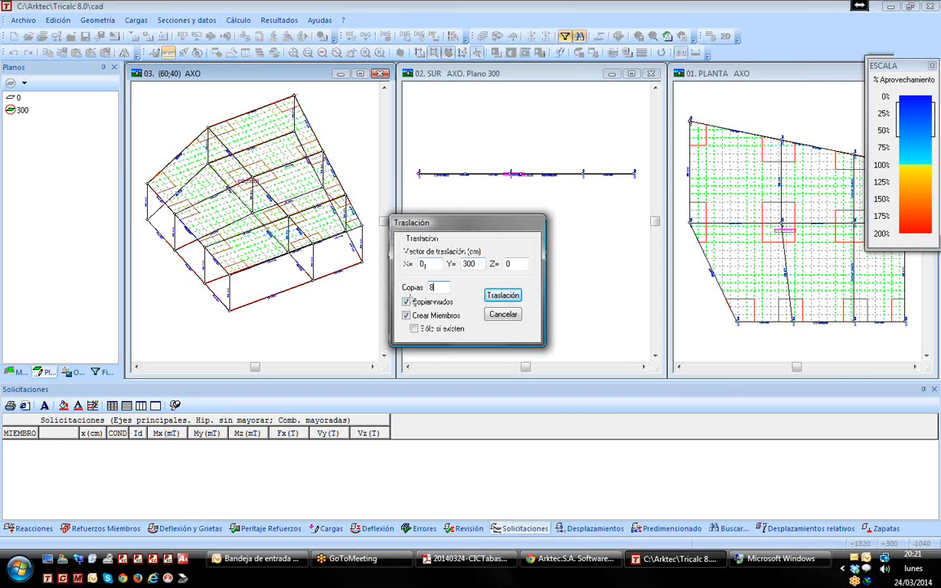
pyautogui.click(502, 295)
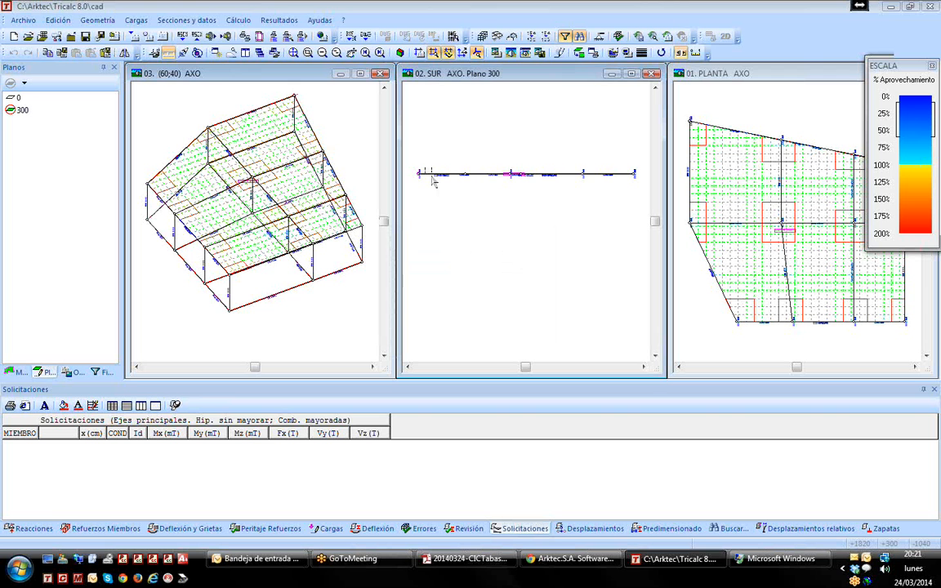
pyautogui.click(506, 174)
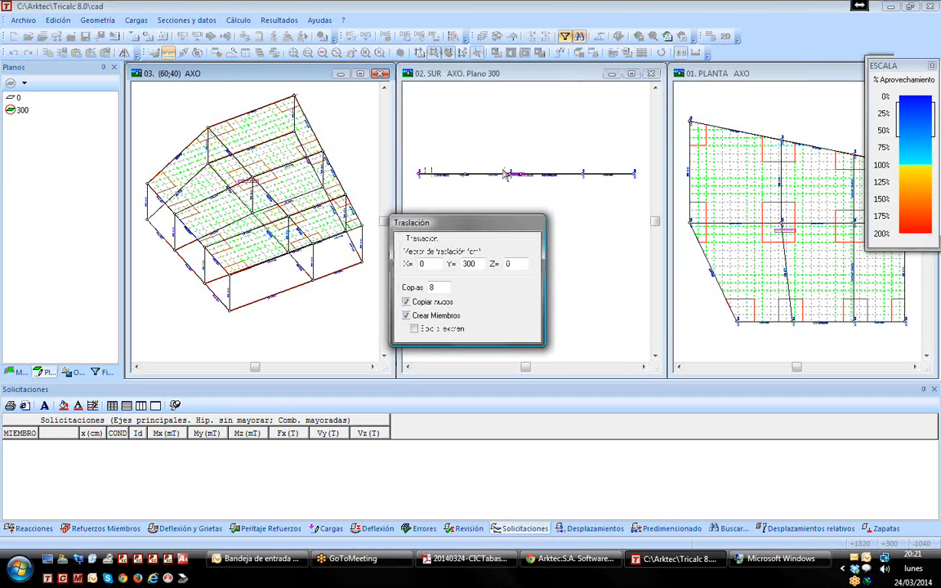
pyautogui.click(503, 295)
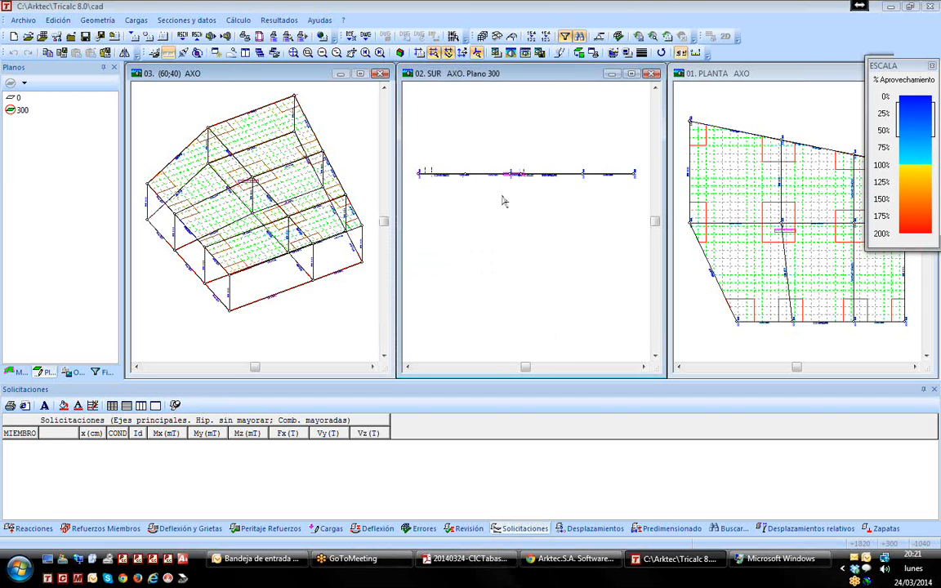
pyautogui.rightClick(496, 205)
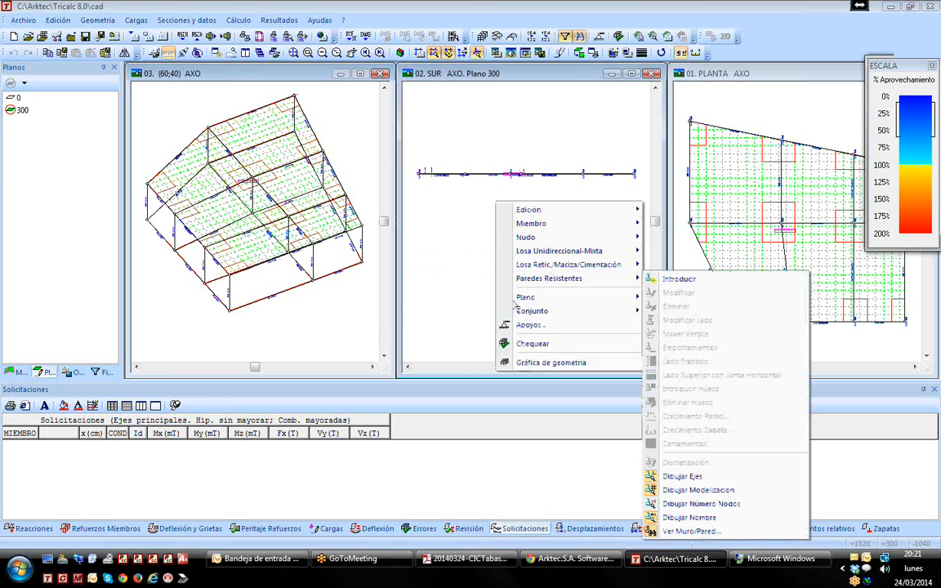
pyautogui.moveTo(539, 297)
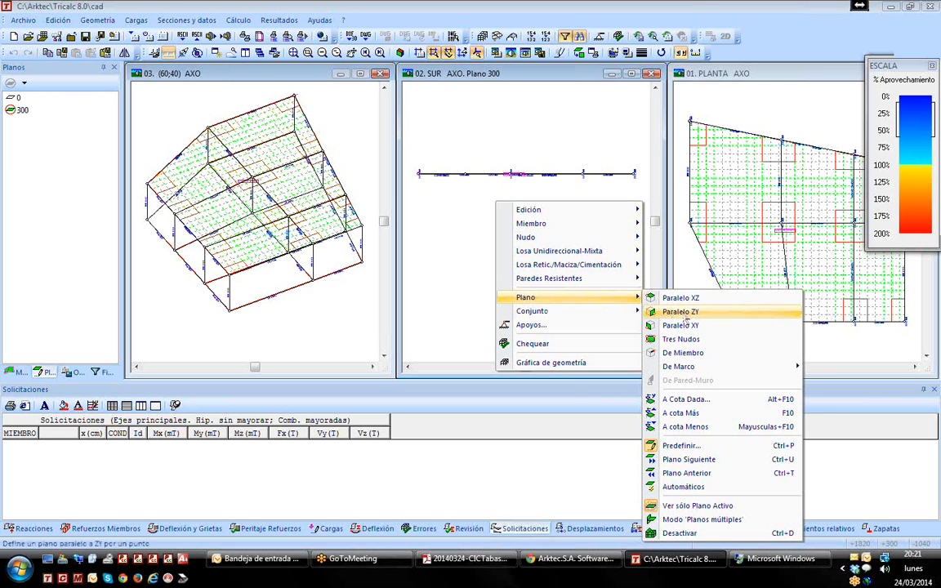
pyautogui.click(685, 398)
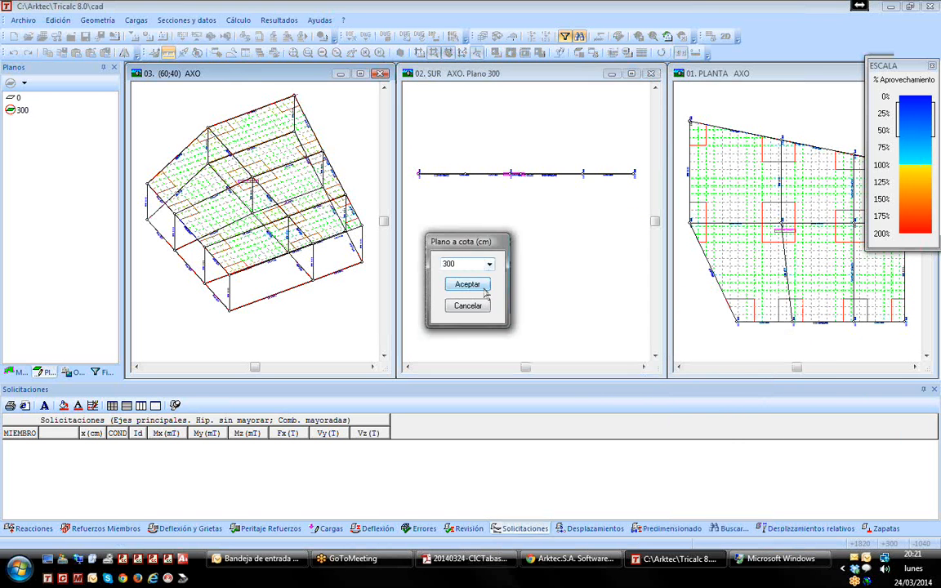
pyautogui.click(475, 284)
pyautogui.rightClick(478, 158)
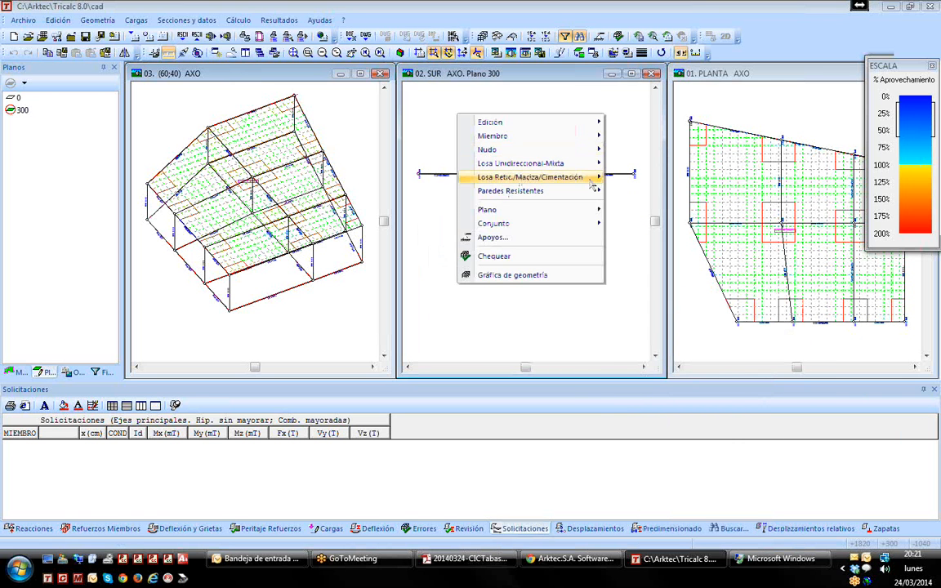
pyautogui.moveTo(576, 177)
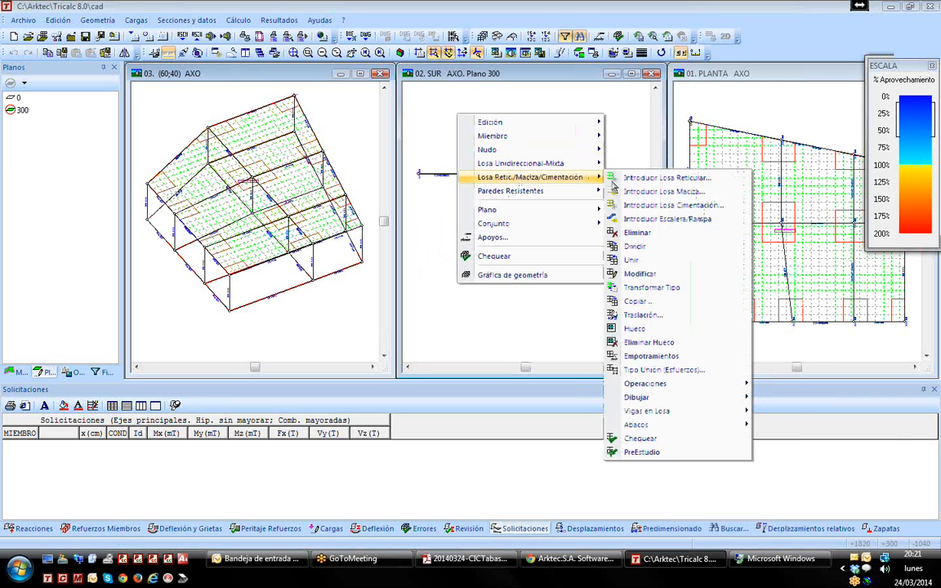
pyautogui.click(641, 315)
pyautogui.press('Return')
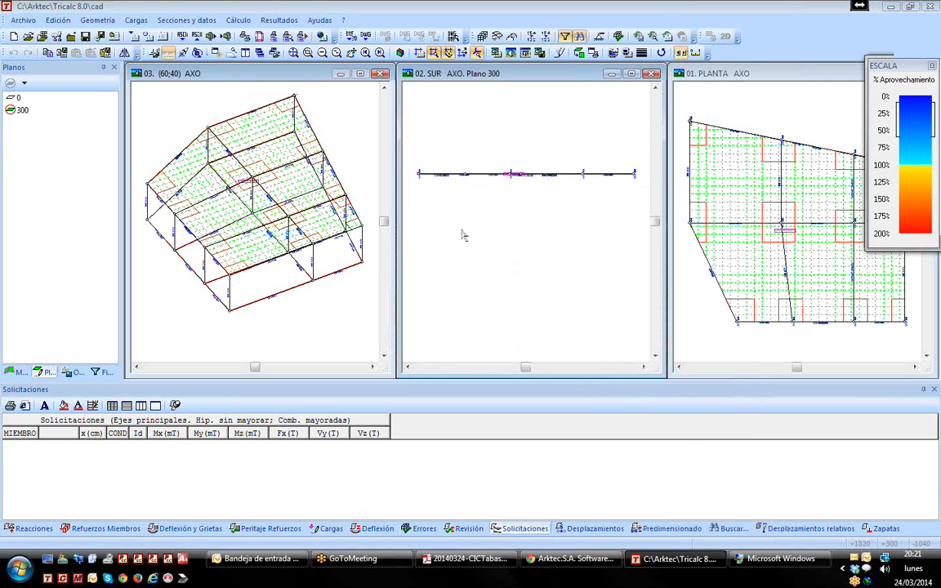
# Step: Activate plane 300 and copy its waffle slab upwards eight times at 300 cm intervals, up to plane 2700
pyautogui.doubleClick(21, 110)
pyautogui.rightClick(239, 158)
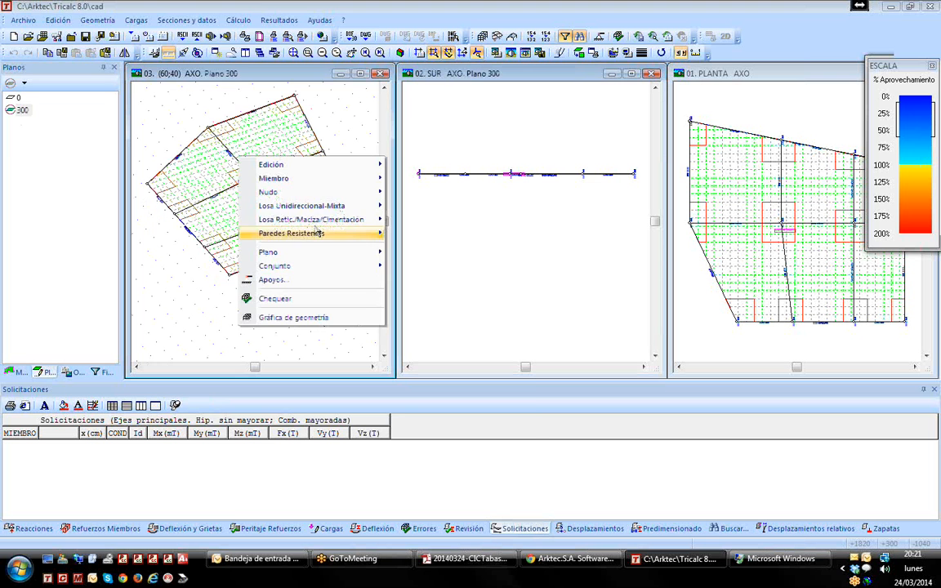
pyautogui.moveTo(359, 219)
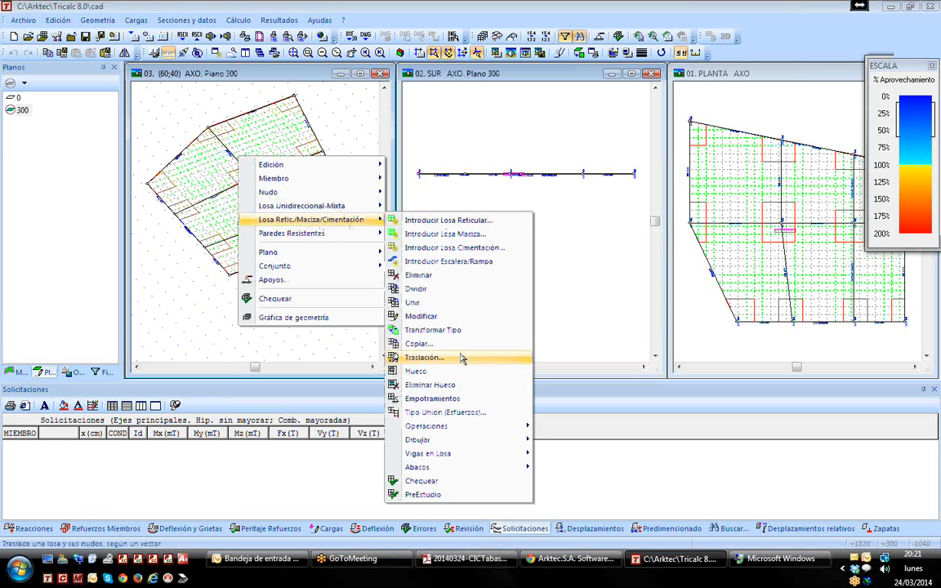
pyautogui.click(462, 359)
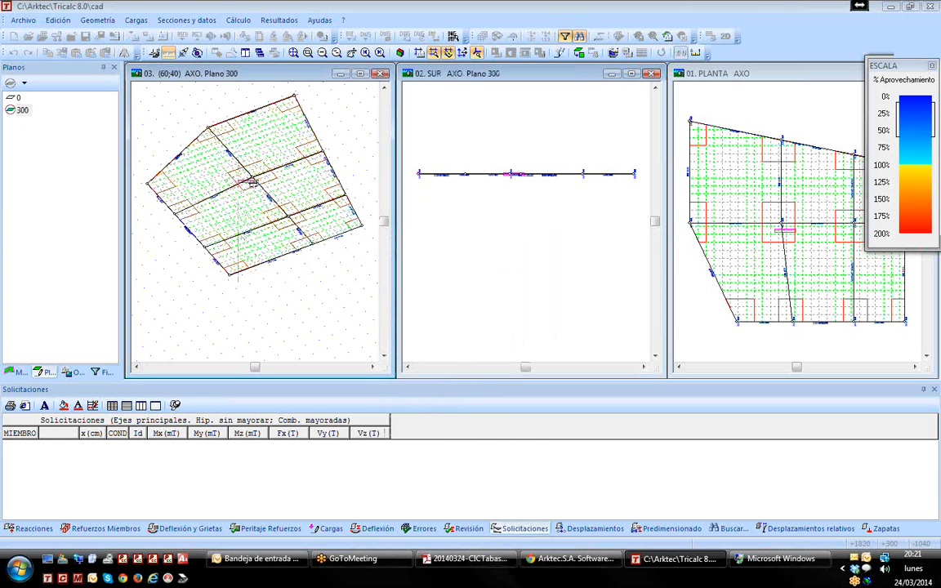
pyautogui.click(253, 182)
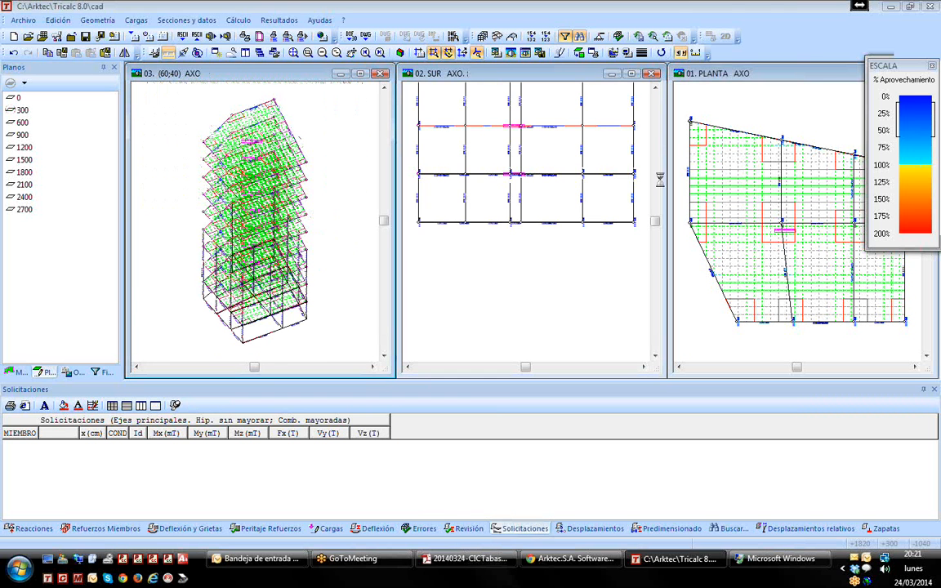
pyautogui.click(509, 53)
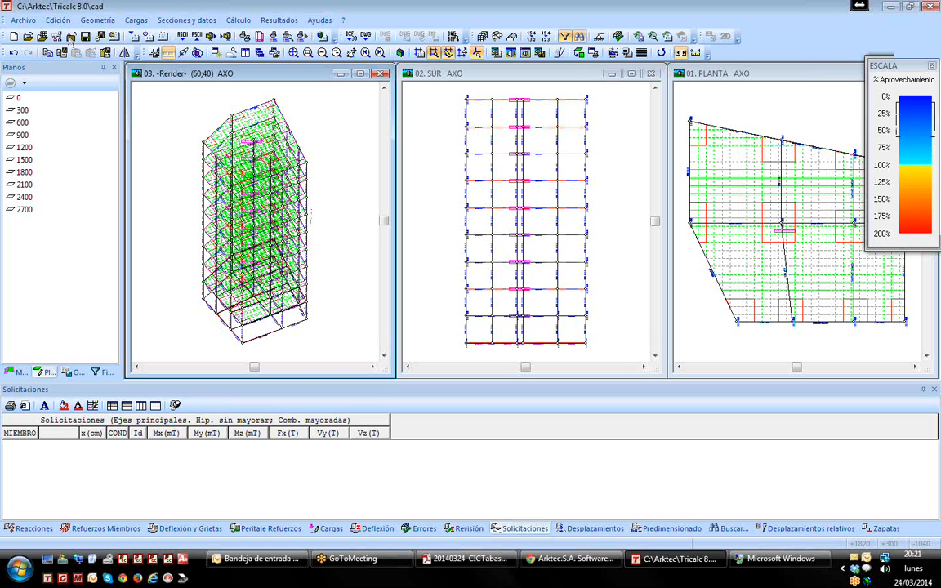
# Step: Close the cad structure and create a new structure named bim
pyautogui.click(37, 52)
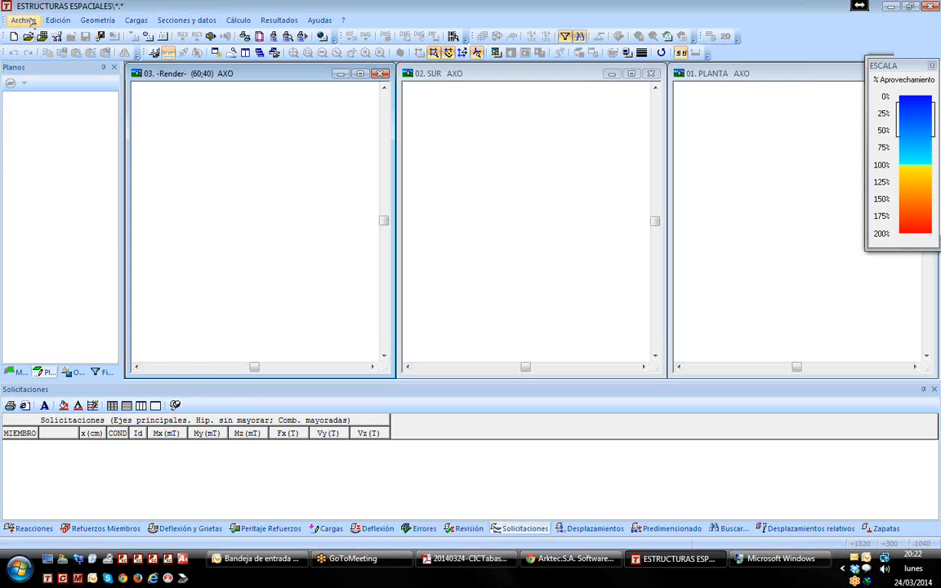
pyautogui.click(23, 20)
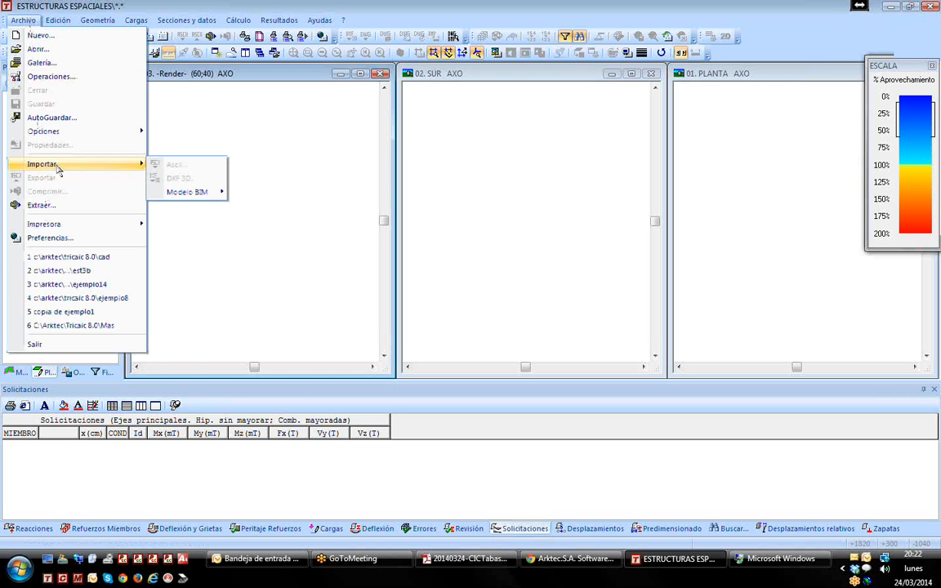
pyautogui.click(39, 35)
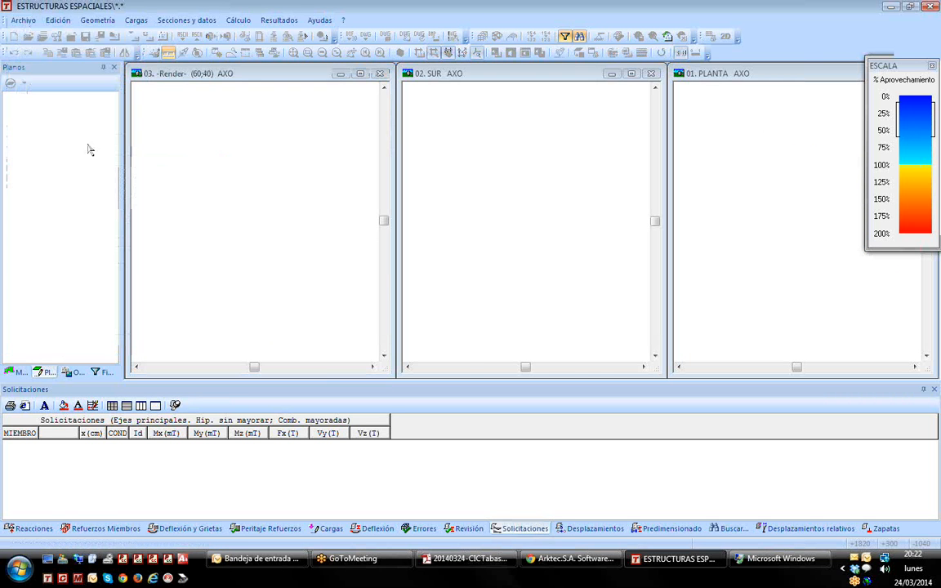
pyautogui.write('bin')
pyautogui.click(414, 340)
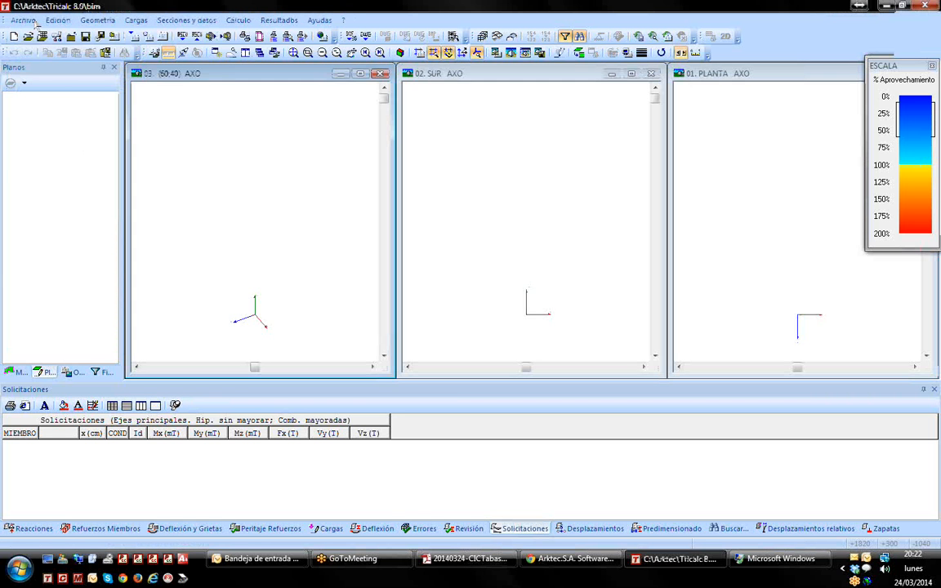
# Step: Start a BIM model import into the bim structure using Edificio 5 stars.ifc from the Ejemplos IFC folder
pyautogui.click(22, 20)
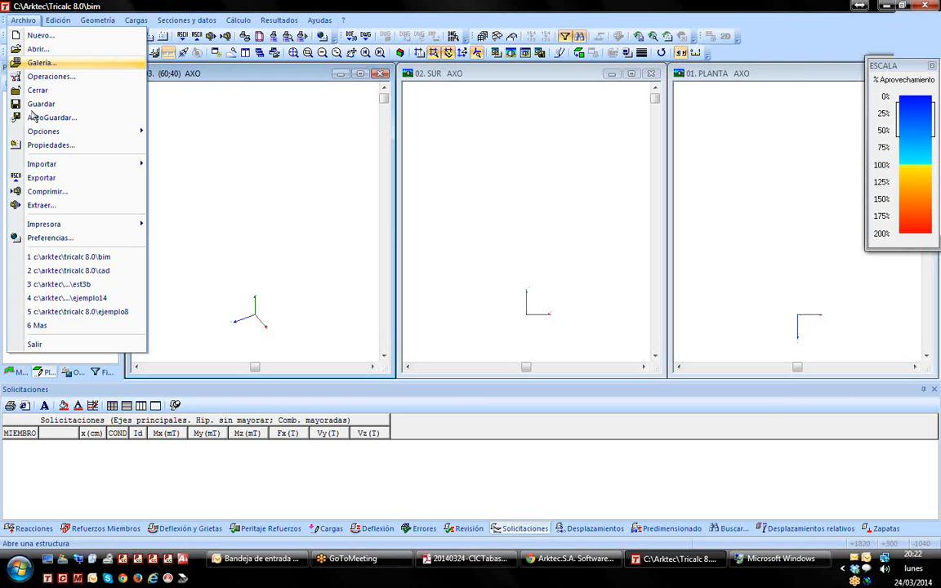
pyautogui.moveTo(57, 164)
pyautogui.moveTo(184, 191)
pyautogui.click(253, 195)
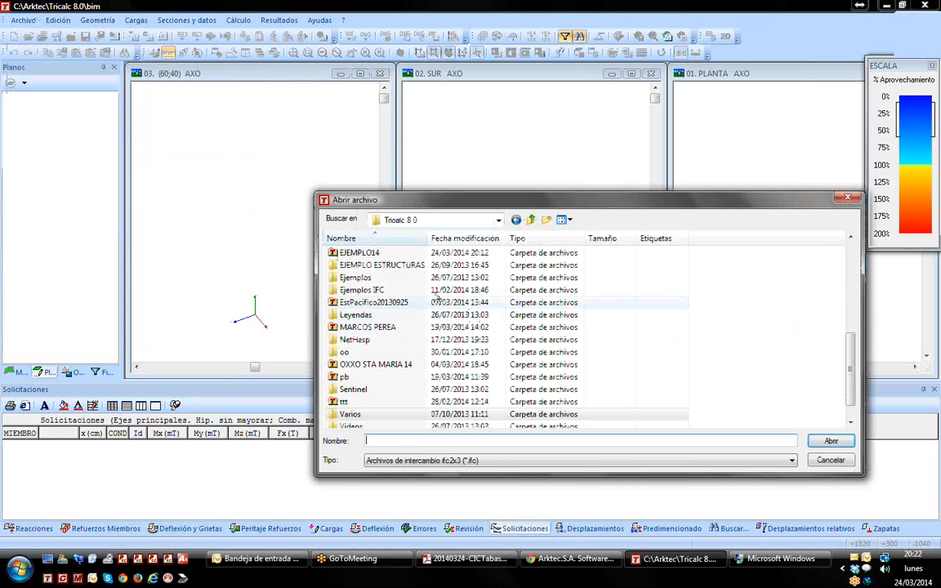
pyautogui.doubleClick(390, 290)
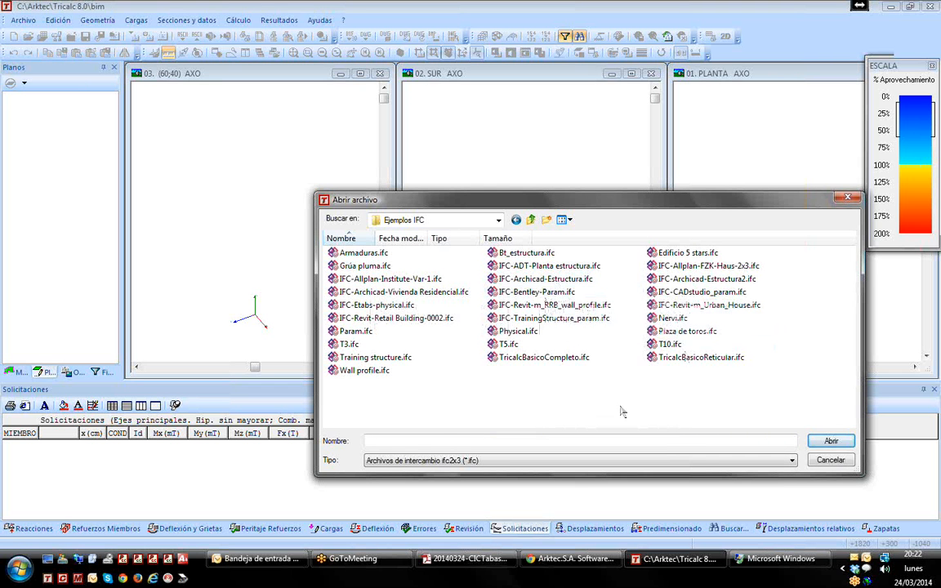
pyautogui.click(689, 306)
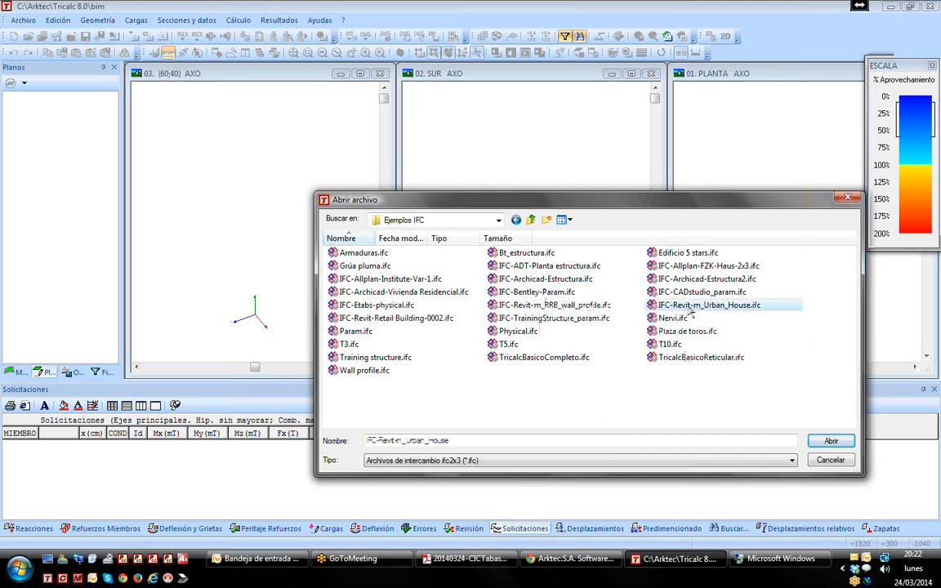
pyautogui.click(687, 253)
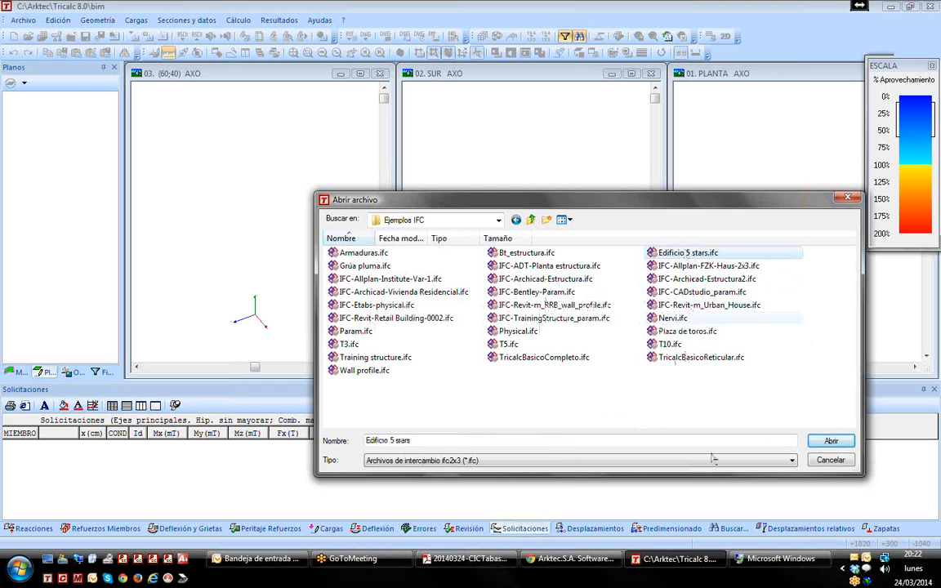
pyautogui.click(833, 440)
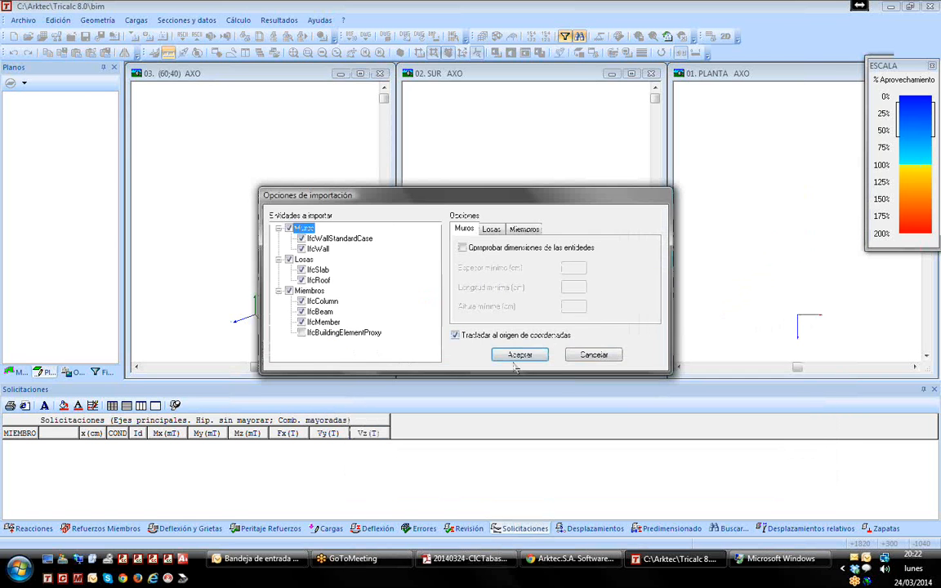
# Step: Accept the import options for walls, slabs and members with translation to the origin, and decline storing the .ntr file
pyautogui.click(516, 355)
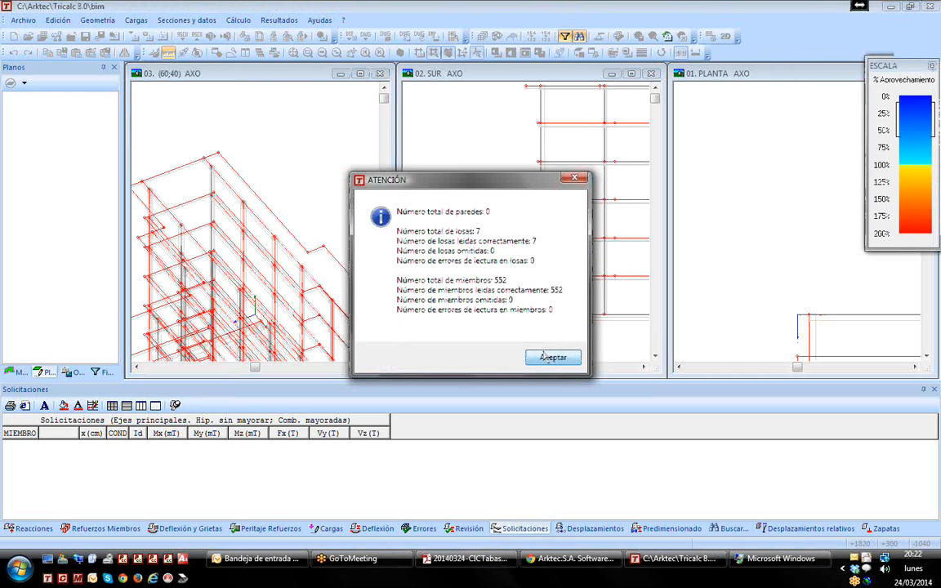
pyautogui.click(549, 357)
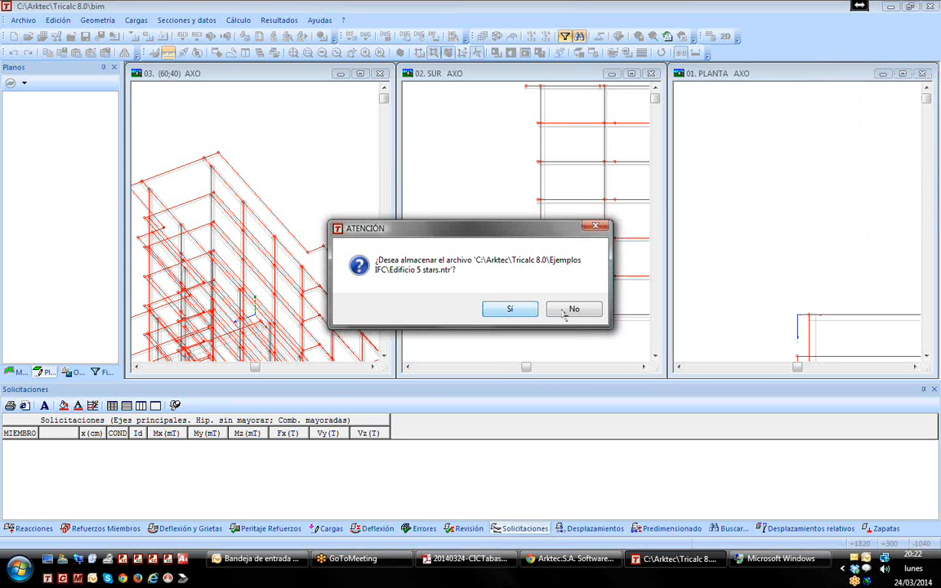
pyautogui.click(572, 310)
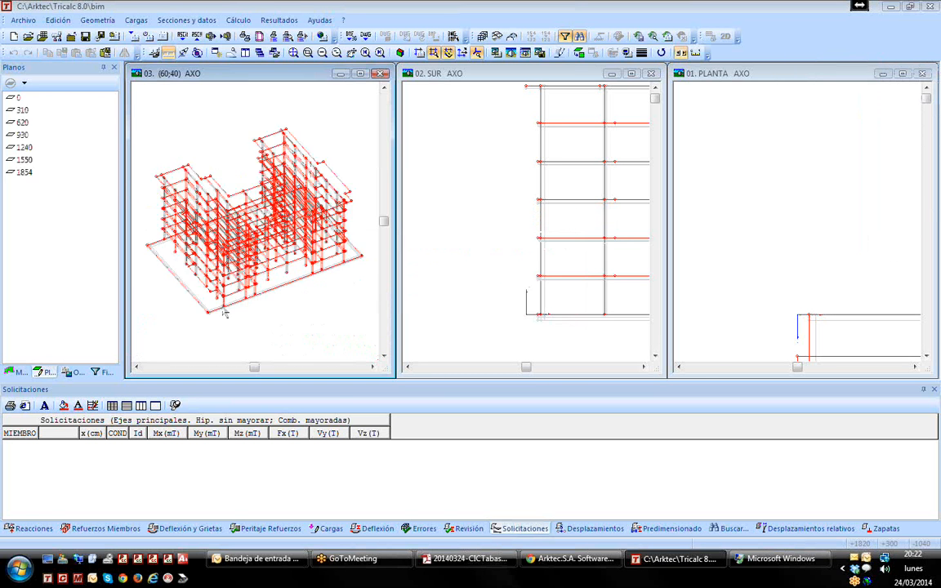
# Step: Maximize the 03 axonometric view and open the BIM model's creation options, reviewing the beam and column settings through to the slab settings
pyautogui.click(360, 74)
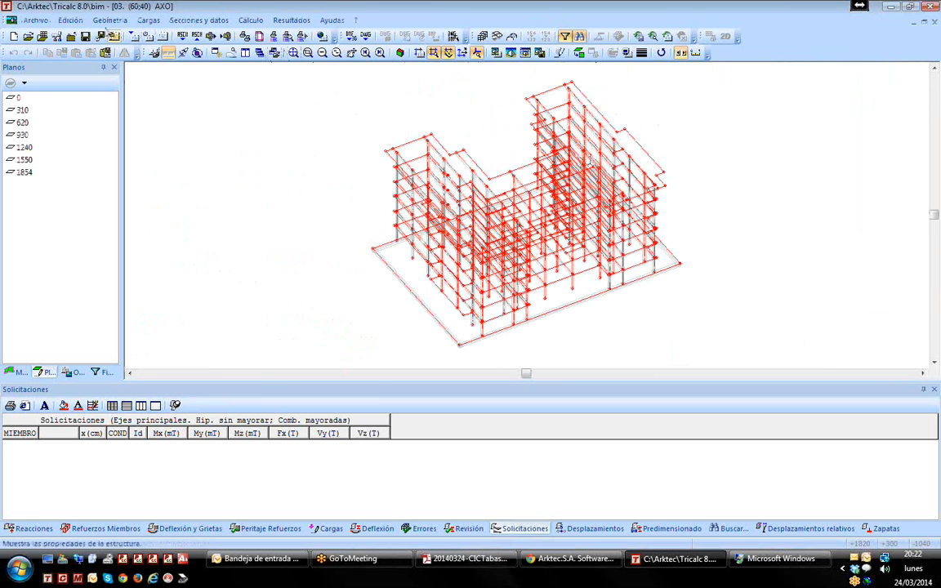
pyautogui.click(107, 20)
pyautogui.moveTo(228, 292)
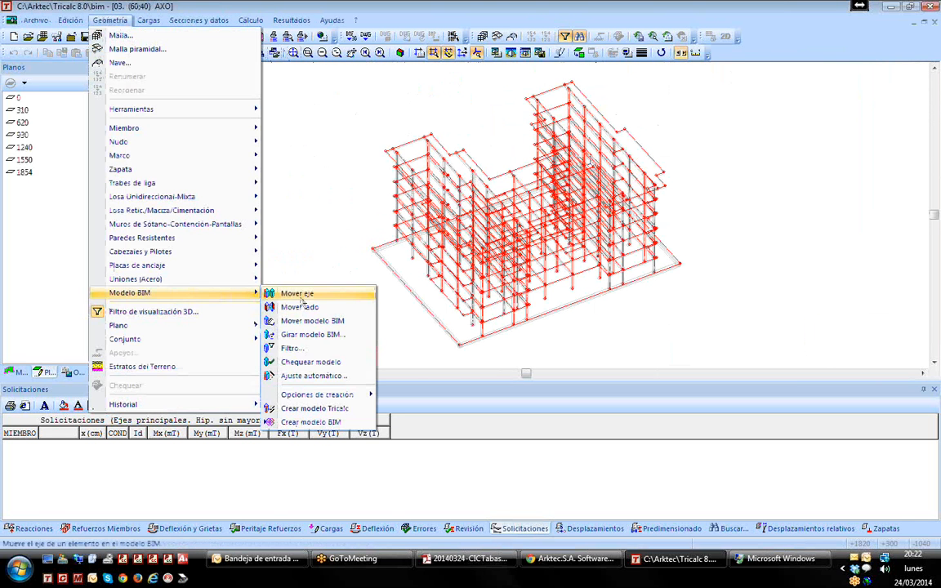
pyautogui.moveTo(324, 396)
pyautogui.click(408, 391)
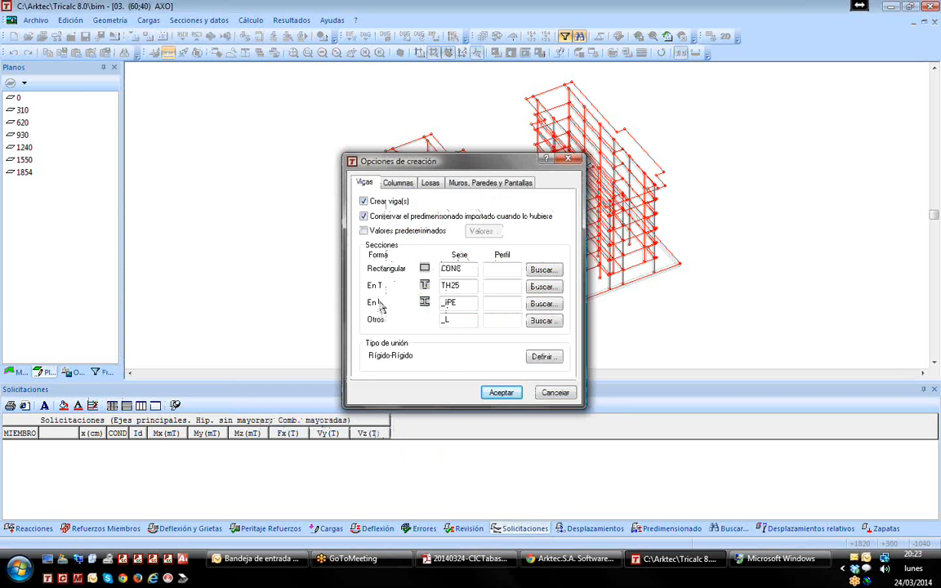
pyautogui.click(382, 182)
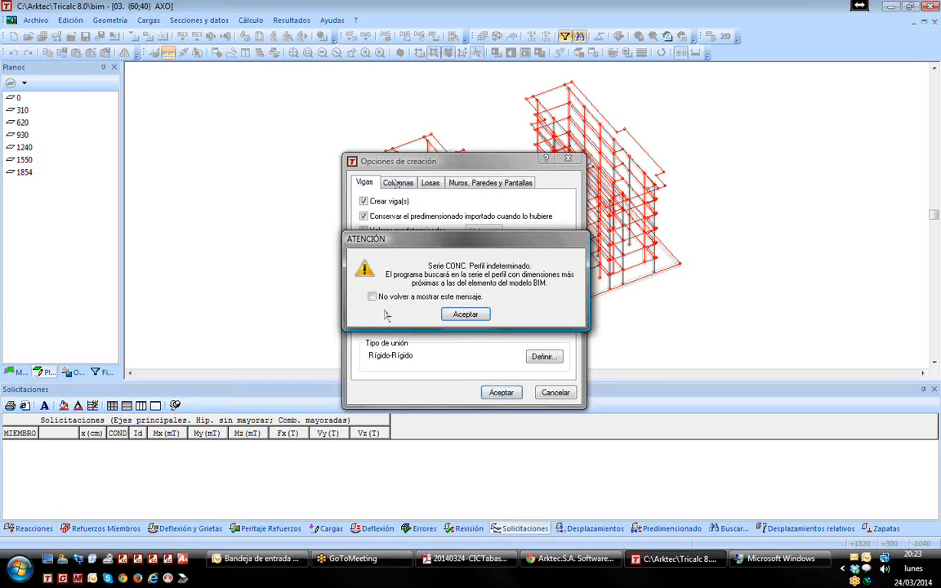
pyautogui.click(466, 316)
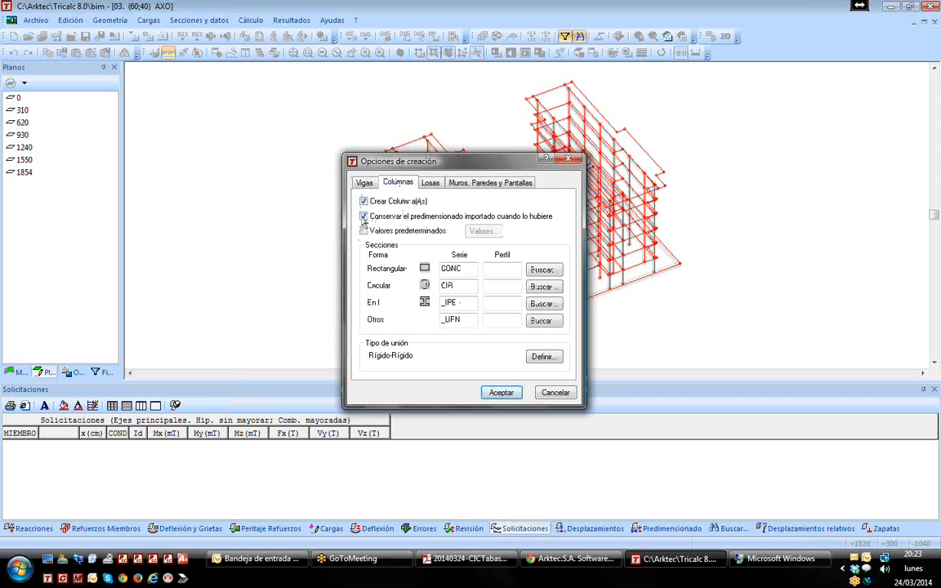
pyautogui.click(429, 183)
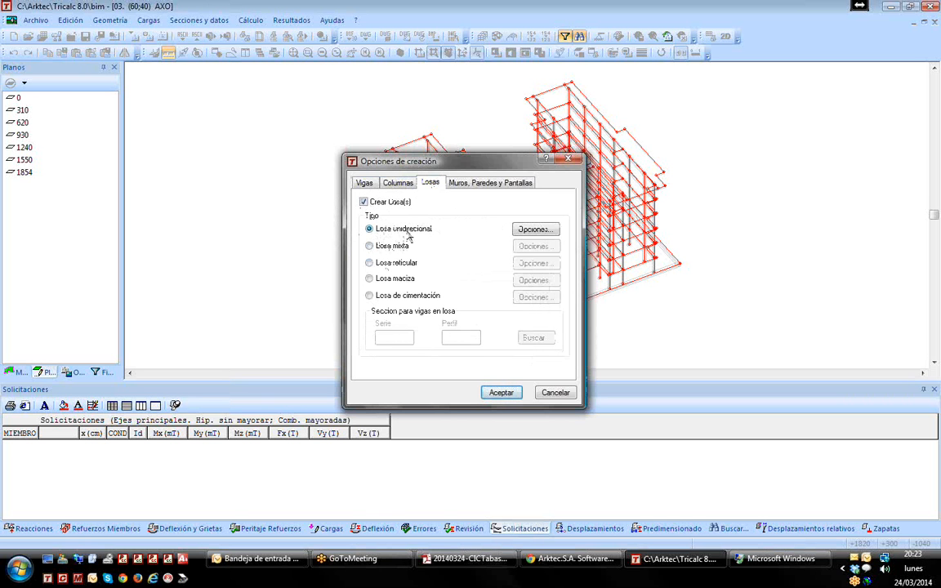
# Step: Assign the 20+5.75 data sheet of the prestressed joist series Premex.tr5 to the one-way slab
pyautogui.click(535, 230)
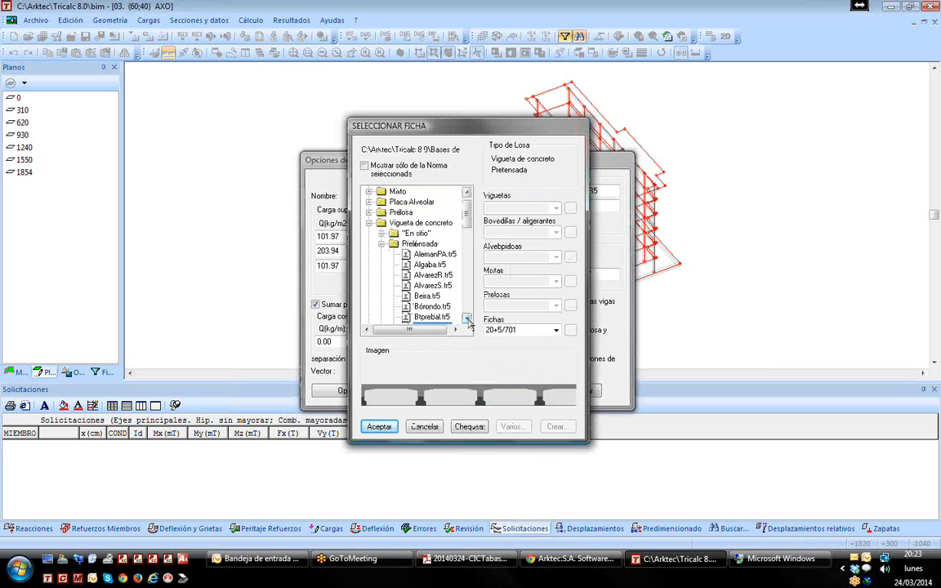
pyautogui.click(467, 318)
pyautogui.scroll(-6, 467, 318)
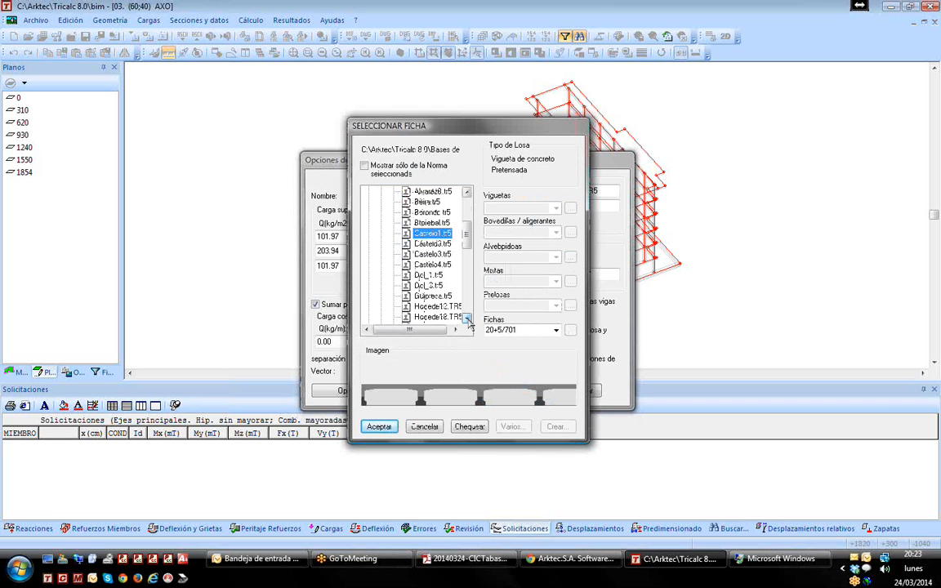
pyautogui.scroll(-3, 467, 318)
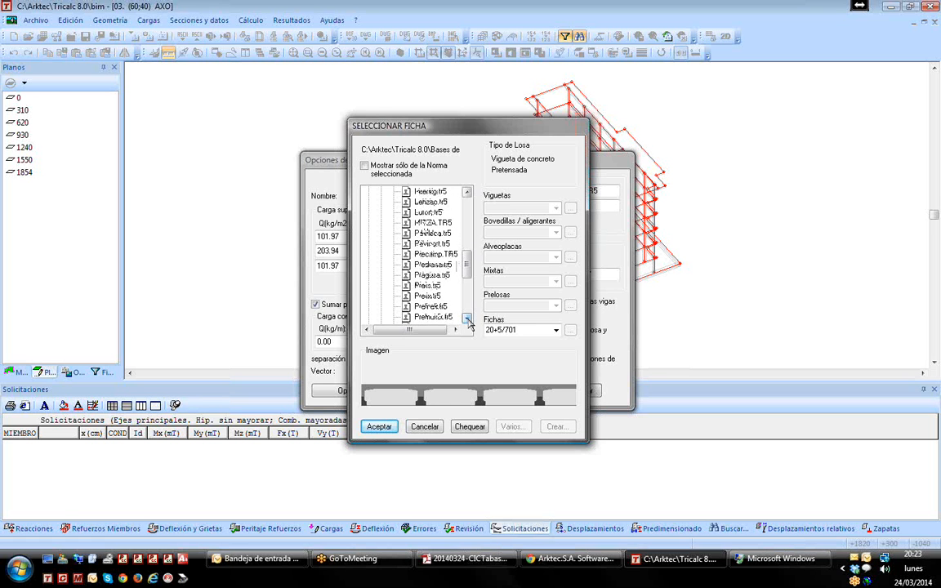
pyautogui.click(433, 310)
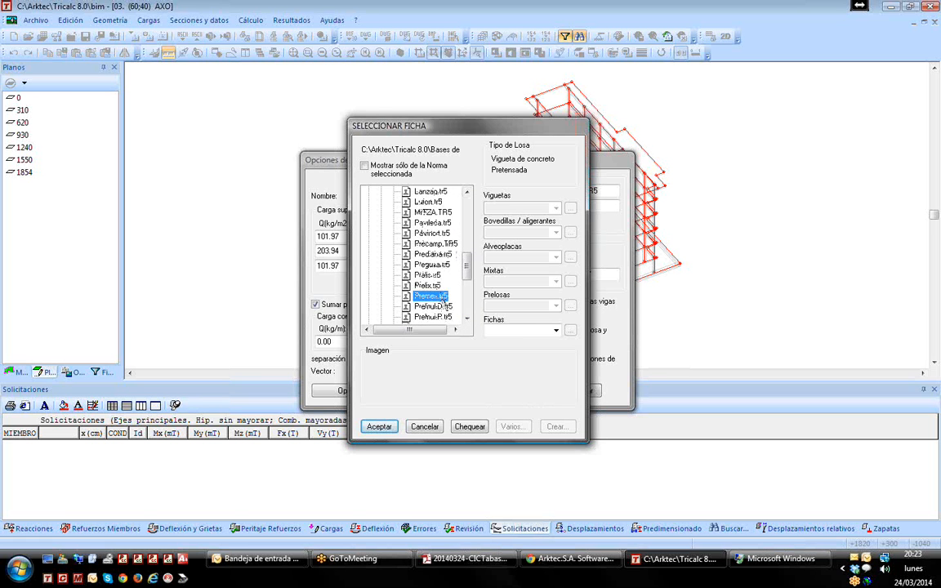
pyautogui.click(556, 330)
pyautogui.click(516, 380)
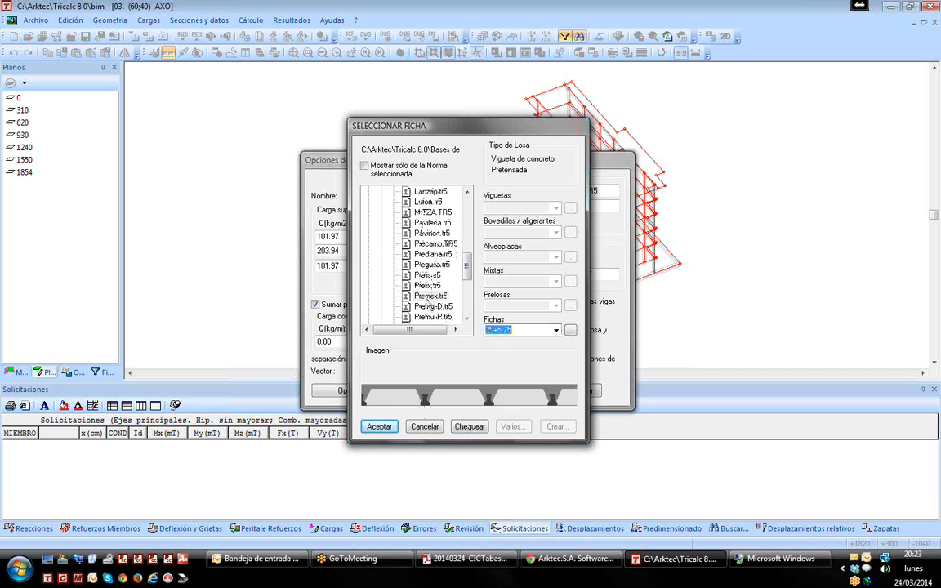
pyautogui.click(378, 427)
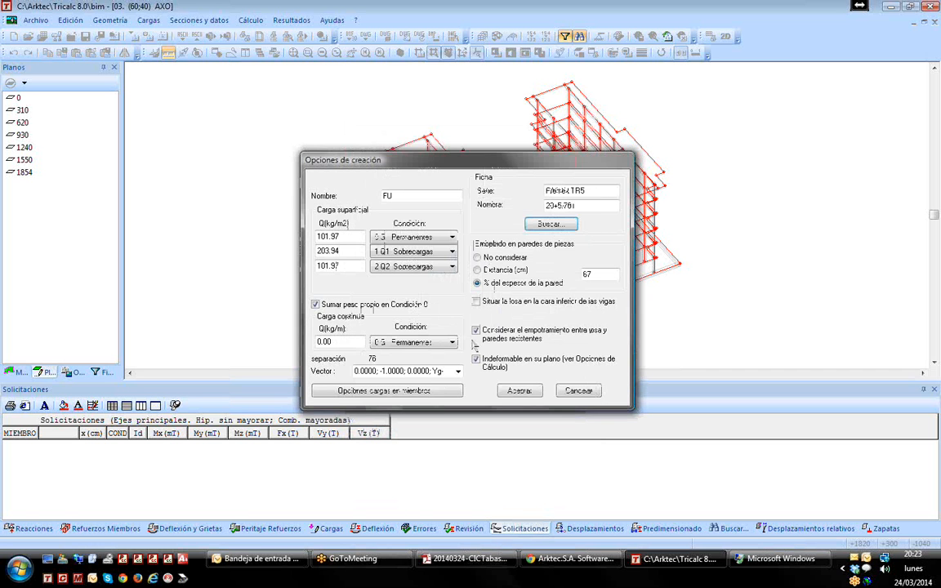
# Step: Set the one-way slab's surface loads to 0 permanent, 250 for live load Q1 and 0 for Q2, in kg/m2
pyautogui.doubleClick(326, 236)
pyautogui.write('0')
pyautogui.doubleClick(328, 251)
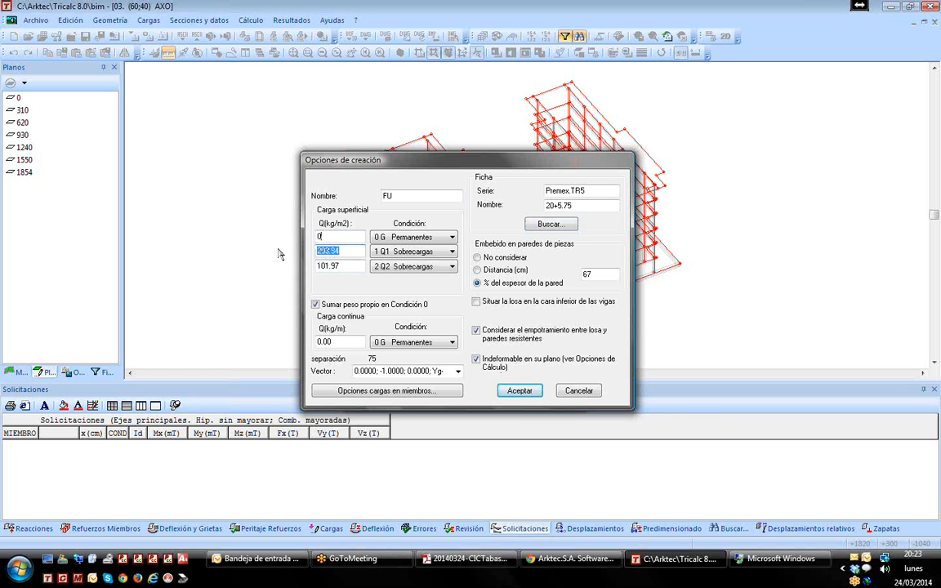
pyautogui.write('250')
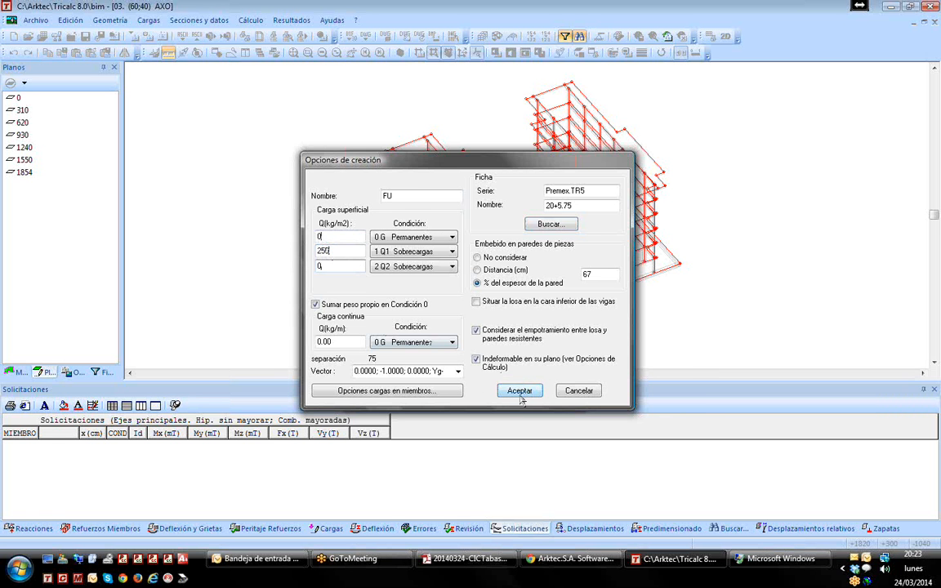
pyautogui.click(519, 390)
# Step: Review the load-bearing wall options, keep Concreto as the wall material, and accept the creation options
pyautogui.click(487, 183)
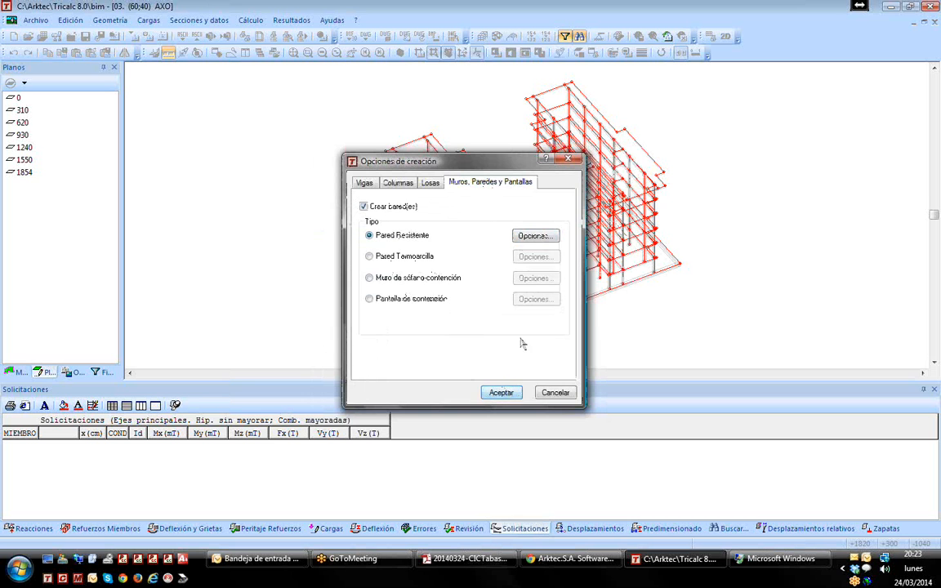
pyautogui.click(530, 236)
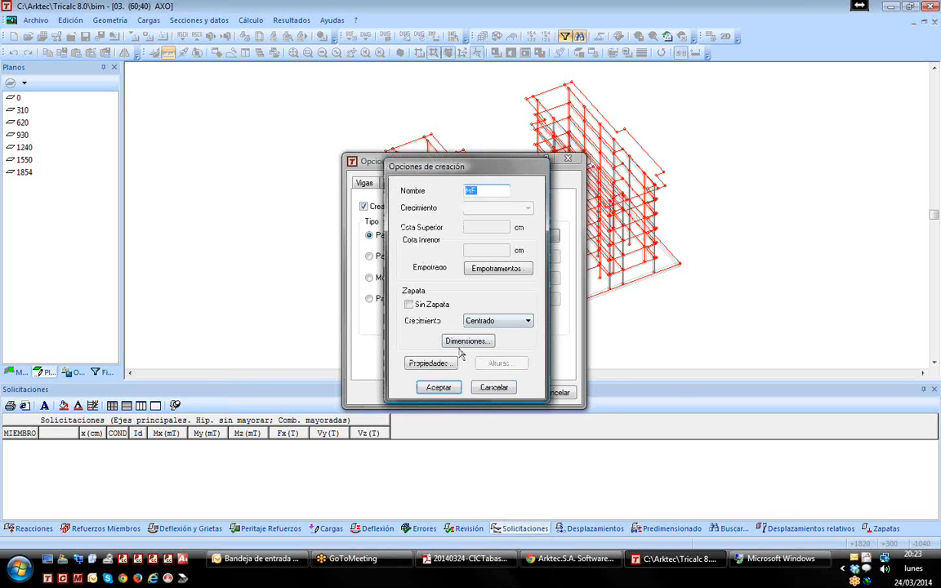
pyautogui.click(430, 362)
pyautogui.click(422, 155)
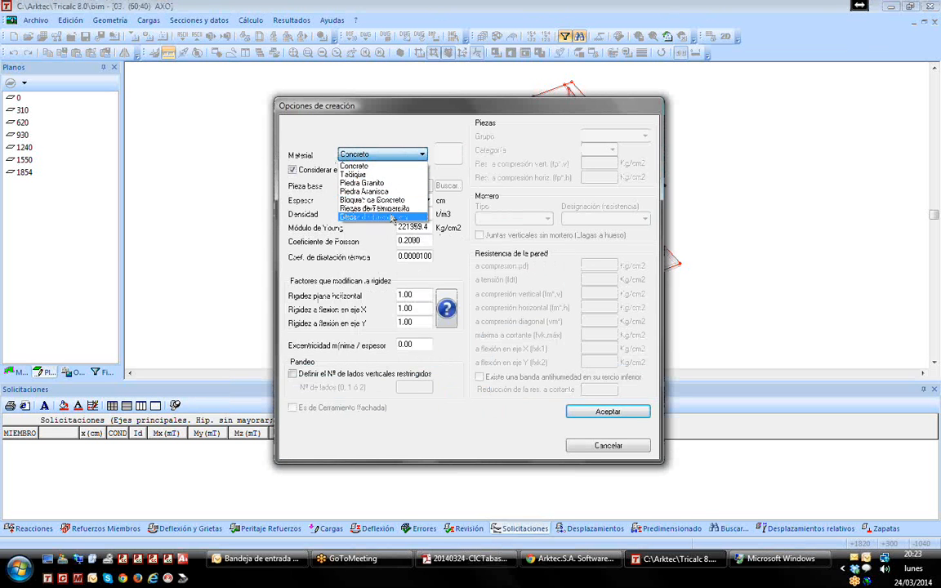
pyautogui.click(387, 131)
pyautogui.click(622, 415)
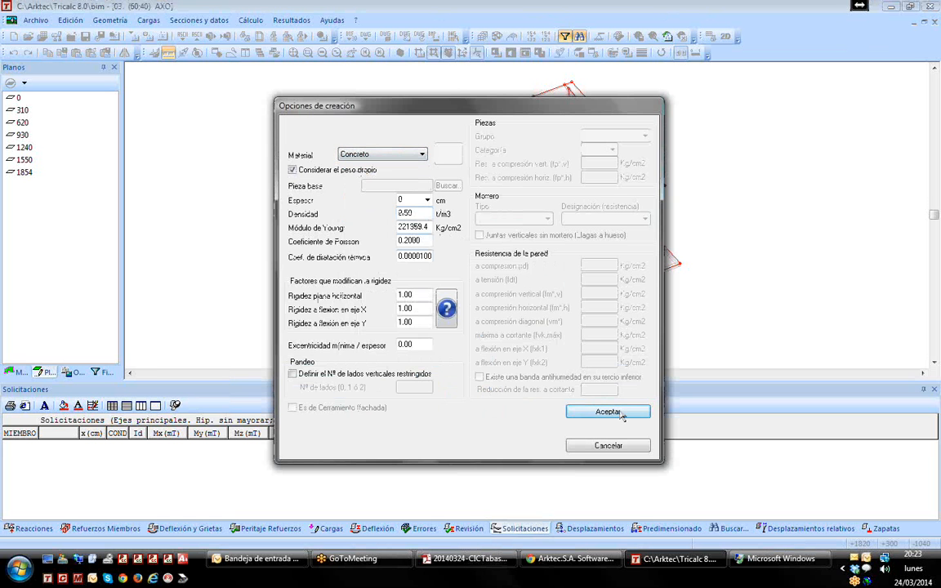
pyautogui.click(465, 311)
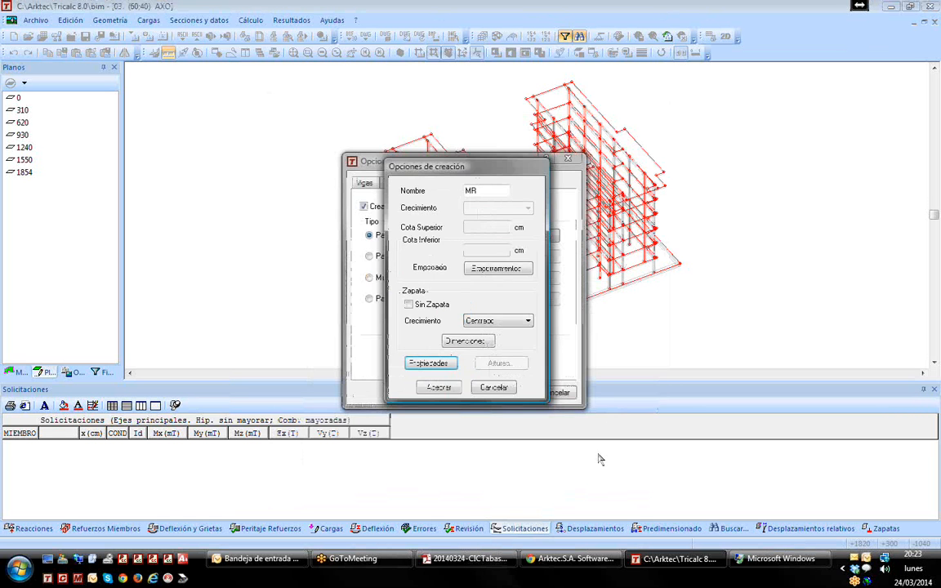
pyautogui.click(439, 388)
pyautogui.click(497, 392)
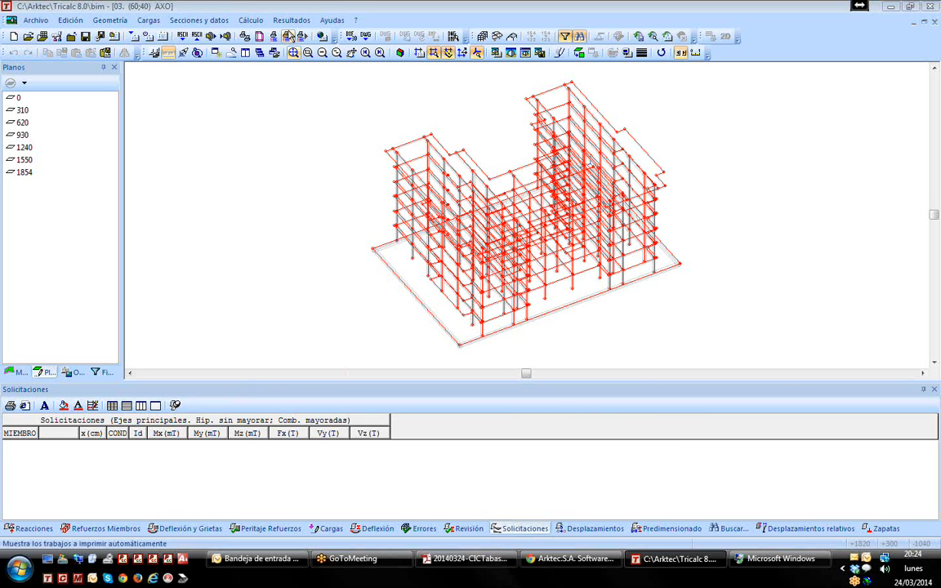
# Step: Examine the beam and column outlines at the roof corner of the lower building wing in the BIM model
pyautogui.click(289, 36)
pyautogui.click(380, 137)
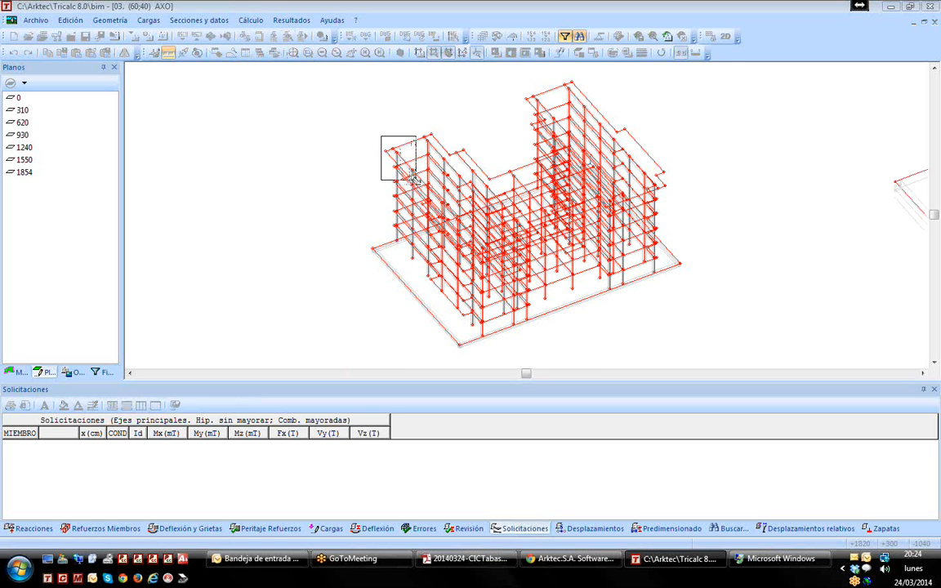
pyautogui.click(414, 178)
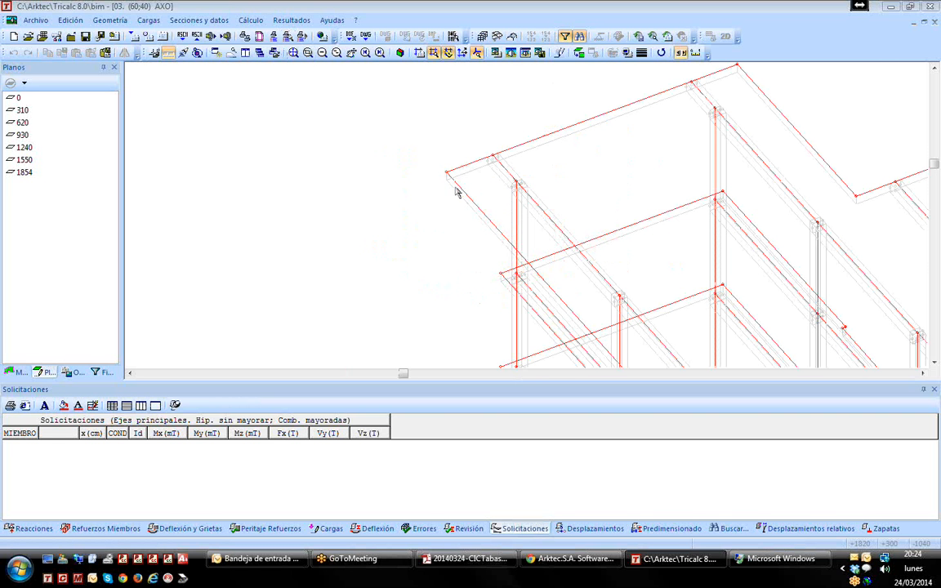
pyautogui.scroll(1, 455, 191)
pyautogui.scroll(1, 523, 185)
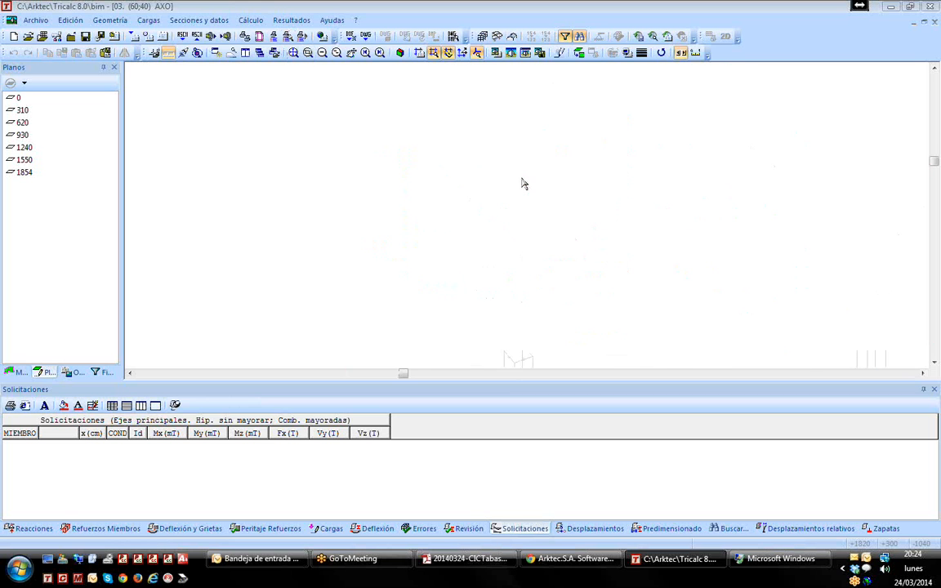
pyautogui.scroll(1, 524, 185)
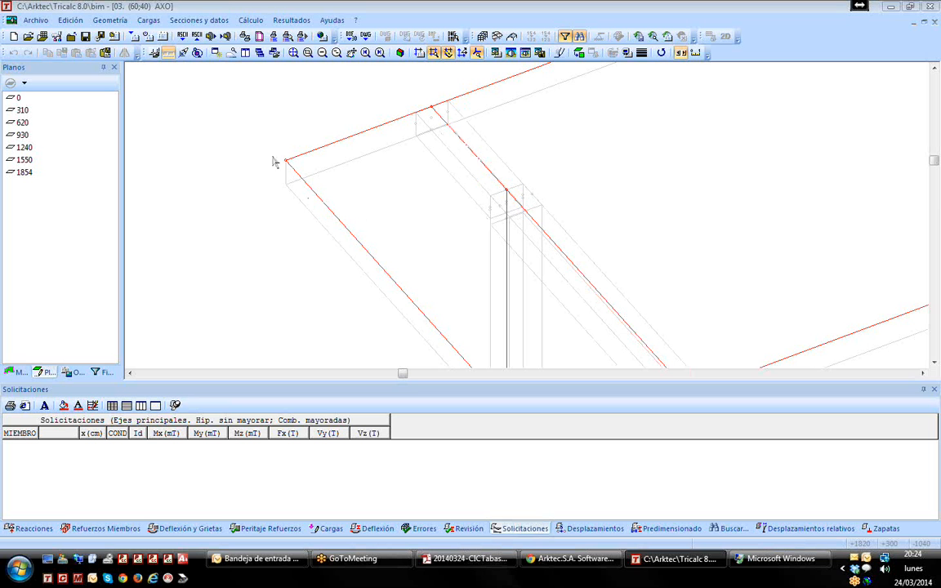
pyautogui.click(293, 52)
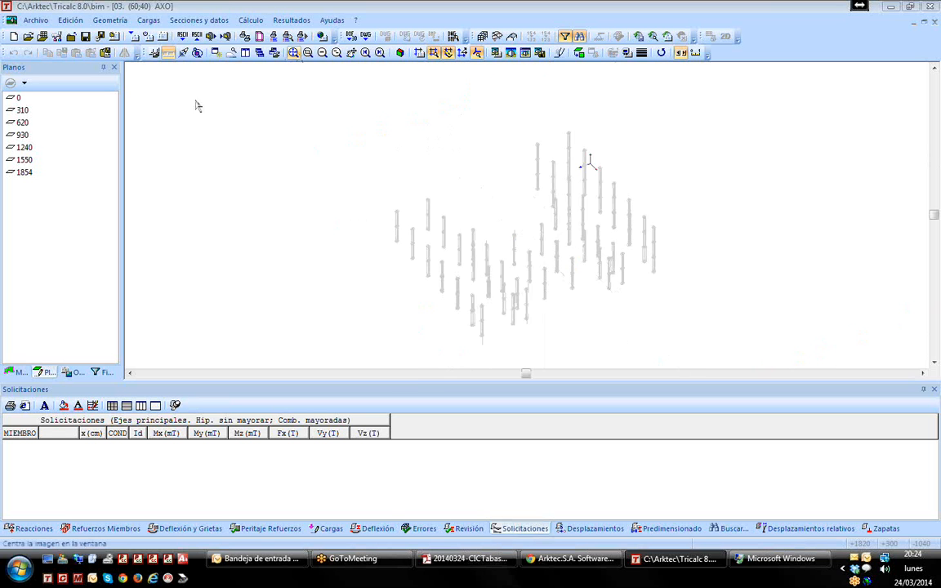
# Step: Generate the Tricalc structure from the imported BIM model with the defined creation options, accepting the prompts
pyautogui.click(109, 20)
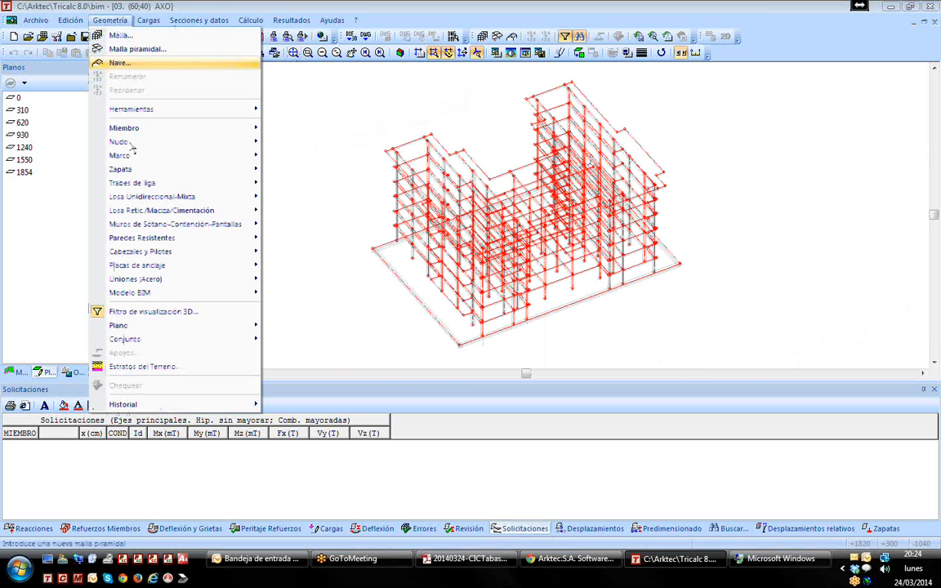
pyautogui.moveTo(164, 292)
pyautogui.click(314, 408)
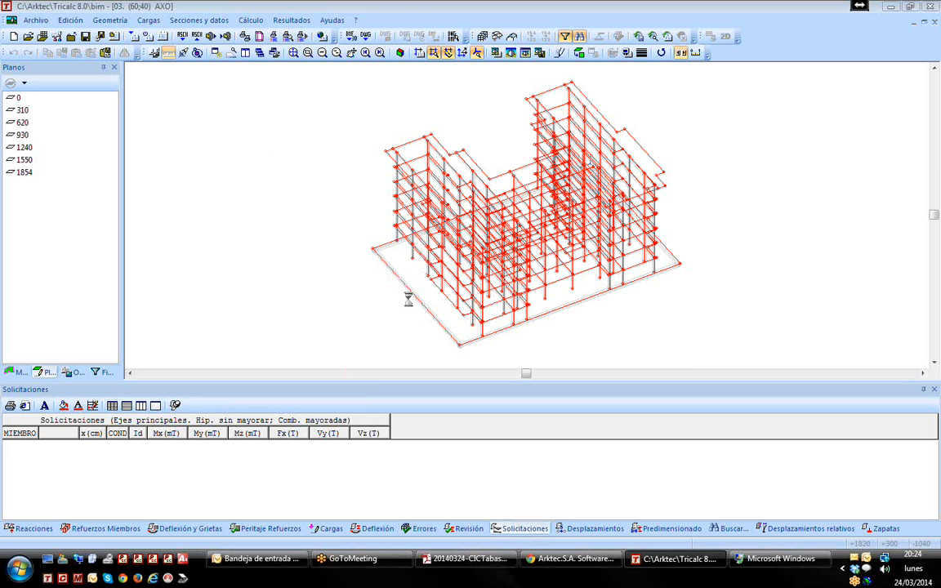
pyautogui.click(532, 309)
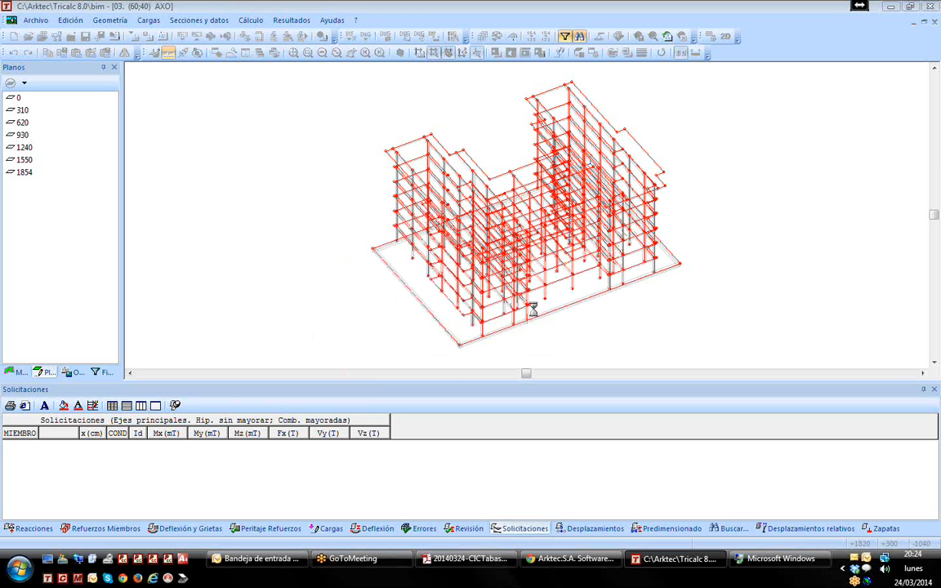
pyautogui.click(534, 311)
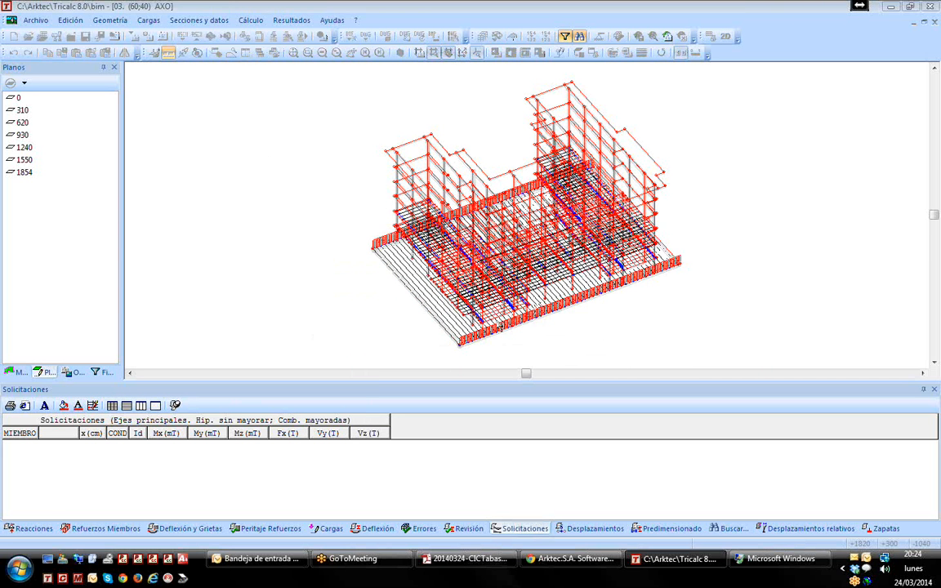
pyautogui.click(542, 309)
pyautogui.click(541, 309)
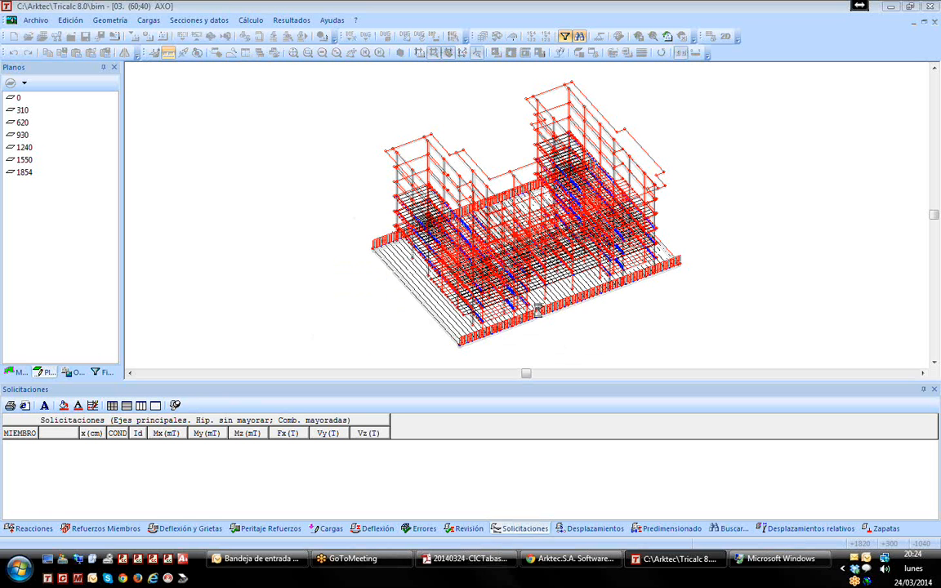
pyautogui.click(541, 309)
pyautogui.click(539, 308)
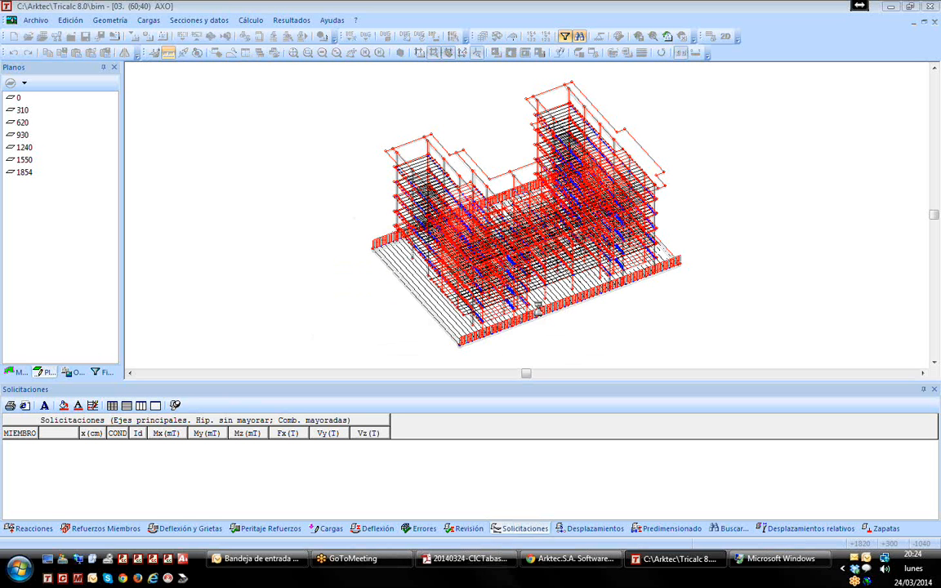
pyautogui.click(539, 309)
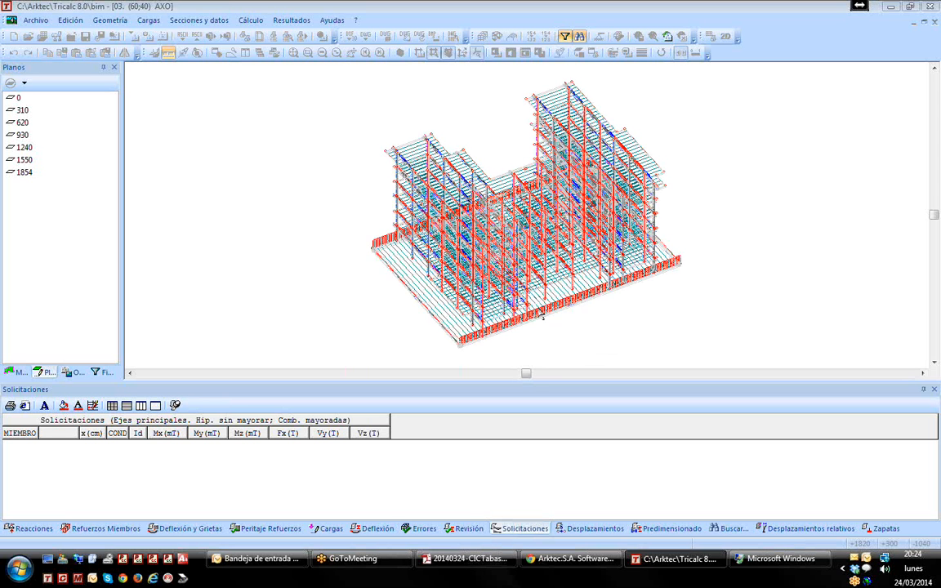
pyautogui.click(538, 308)
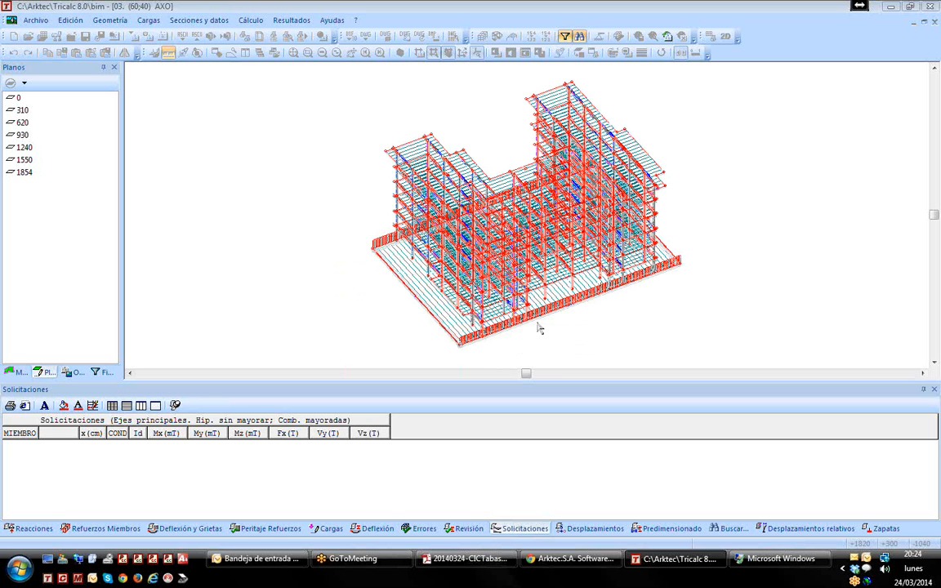
# Step: Close the imported BIM model and store its changes in Edificio 5 stars.ntr
pyautogui.click(35, 20)
pyautogui.moveTo(90, 163)
pyautogui.moveTo(207, 193)
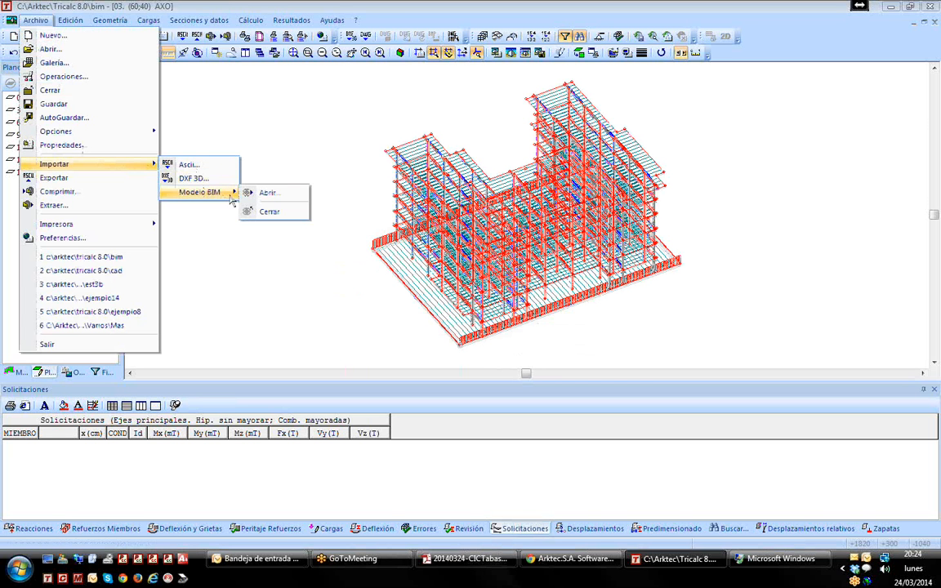
pyautogui.click(269, 210)
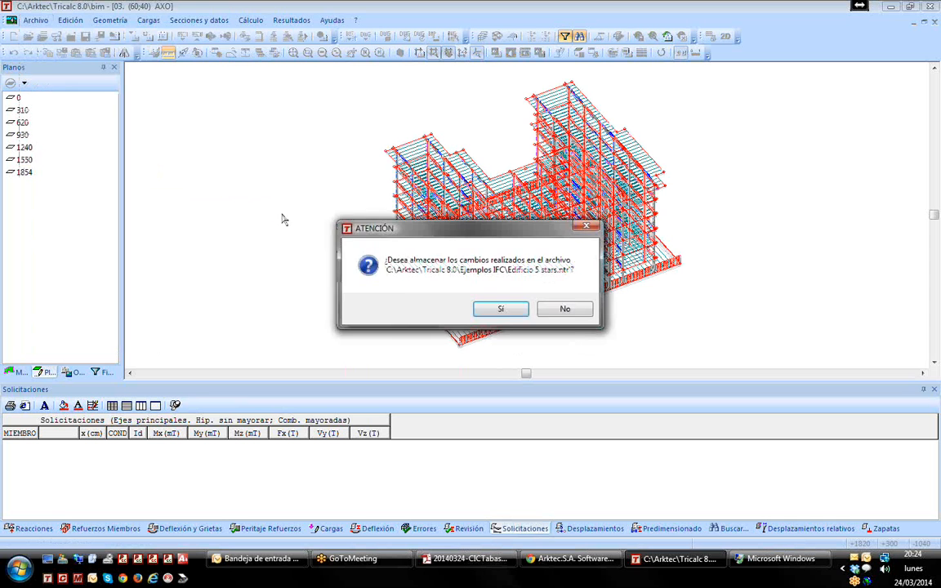
pyautogui.click(500, 309)
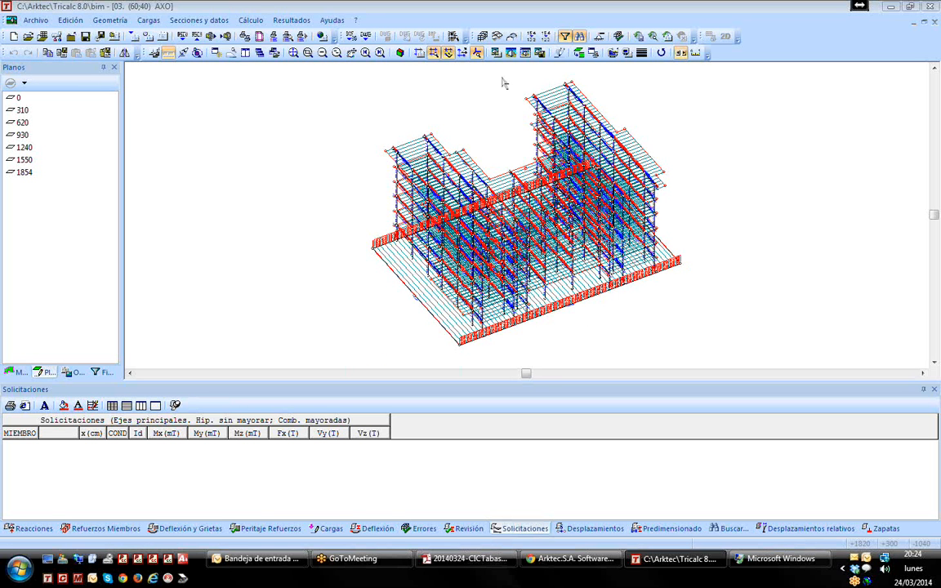
# Step: Render the generated building as a solid model and inspect it from a lower, rotated viewpoint
pyautogui.click(525, 53)
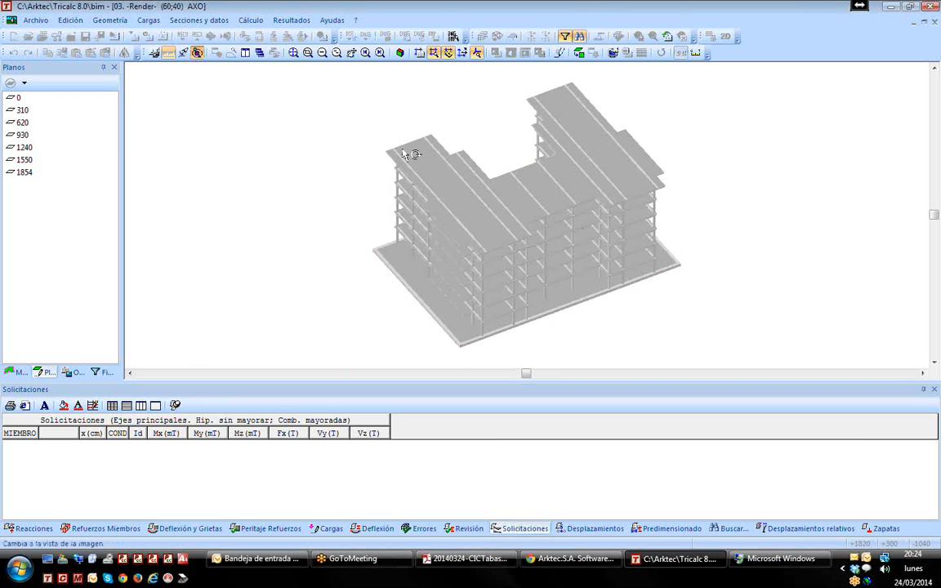
pyautogui.moveTo(525, 221); pyautogui.dragTo(645, 213)
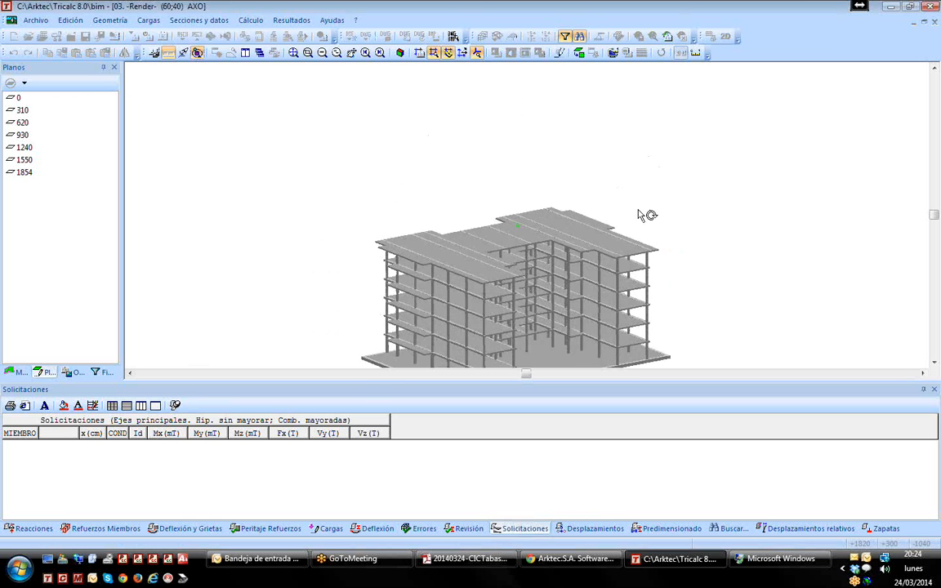
pyautogui.click(295, 54)
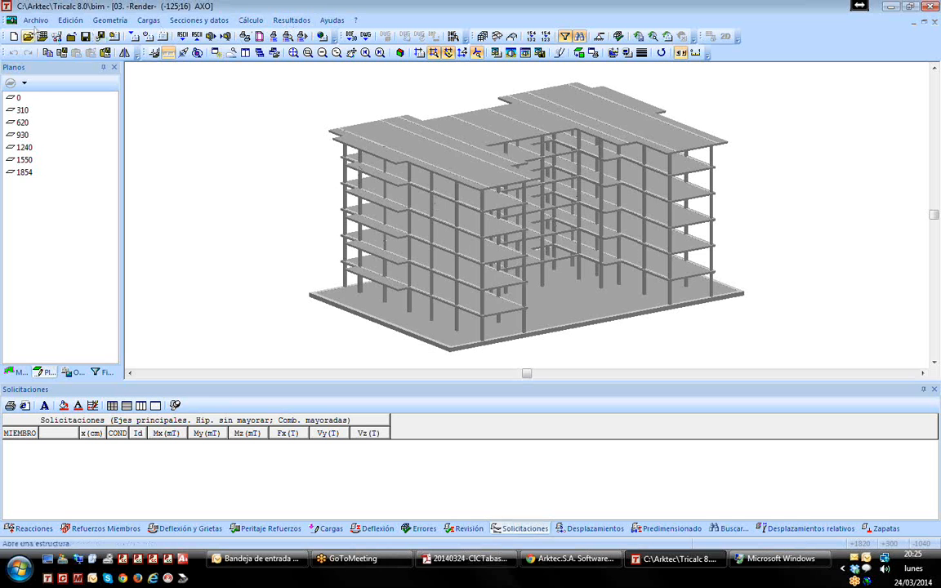
# Step: Open the recently used example structure est3b
pyautogui.click(35, 20)
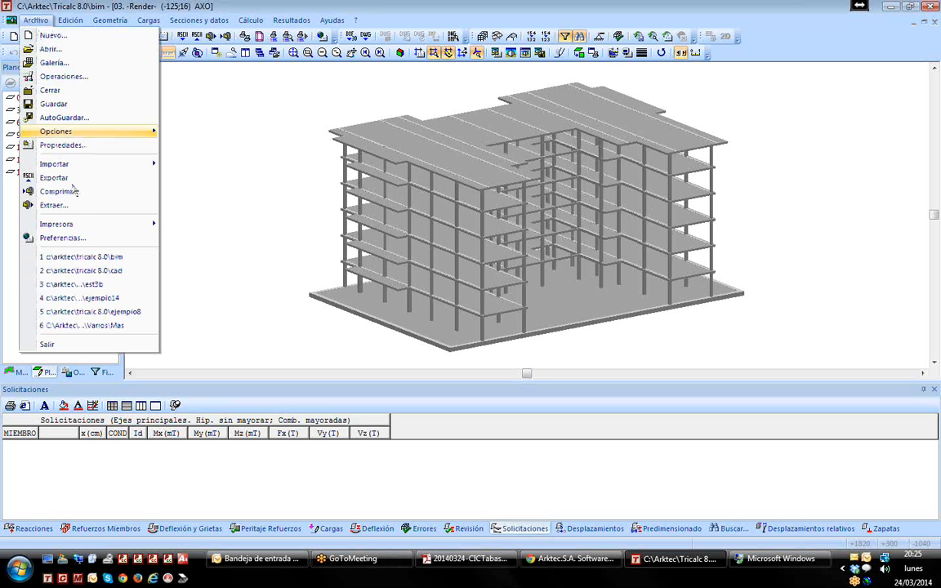
pyautogui.click(88, 284)
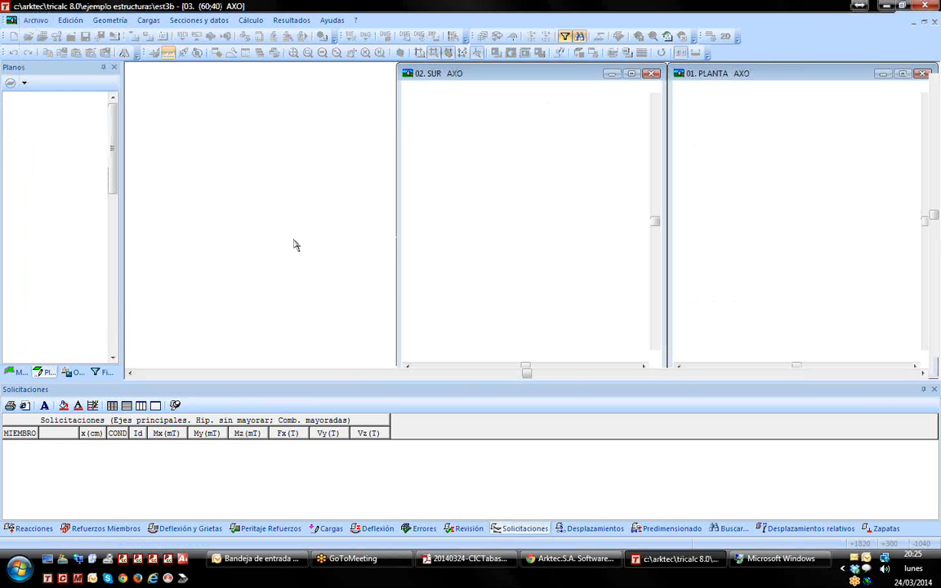
# Step: Set the quantification options to output in GEST v11 format with the file name CUANTI
pyautogui.click(292, 20)
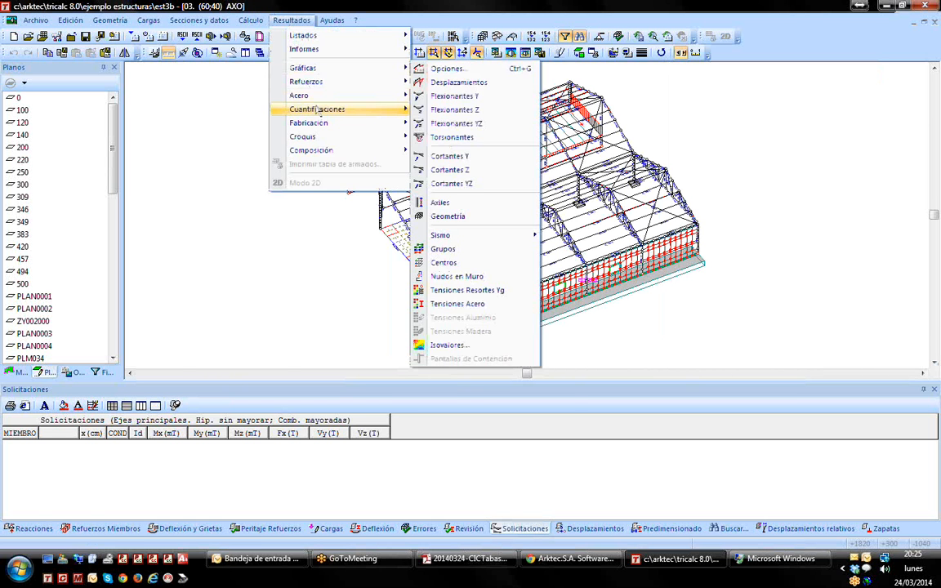
pyautogui.moveTo(359, 109)
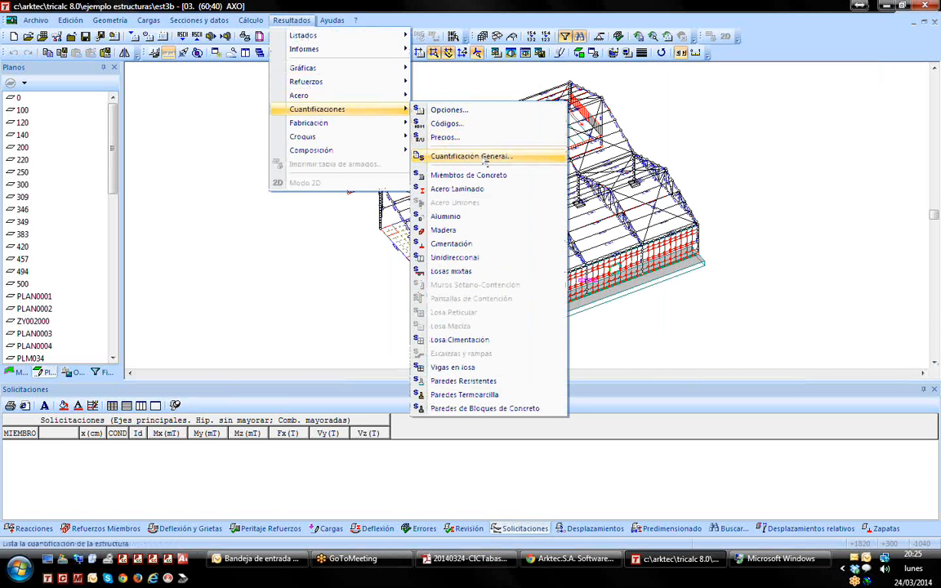
pyautogui.click(475, 110)
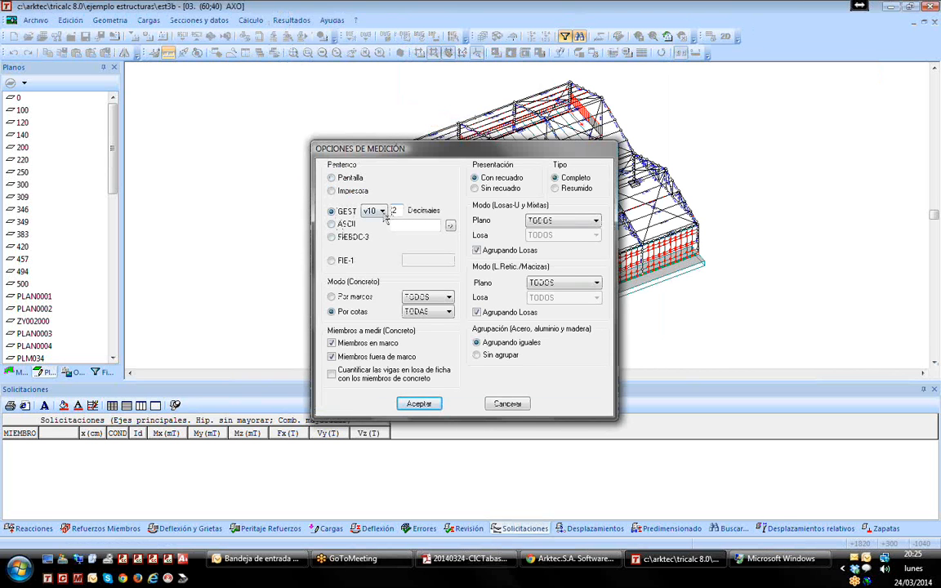
pyautogui.click(382, 211)
pyautogui.click(371, 222)
pyautogui.click(404, 222)
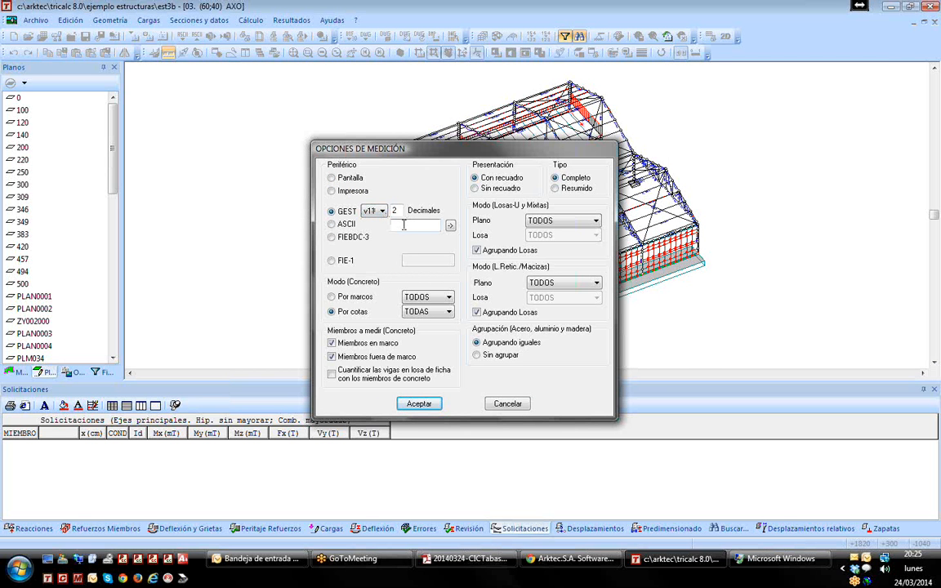
pyautogui.write('CUANTI')
pyautogui.click(418, 404)
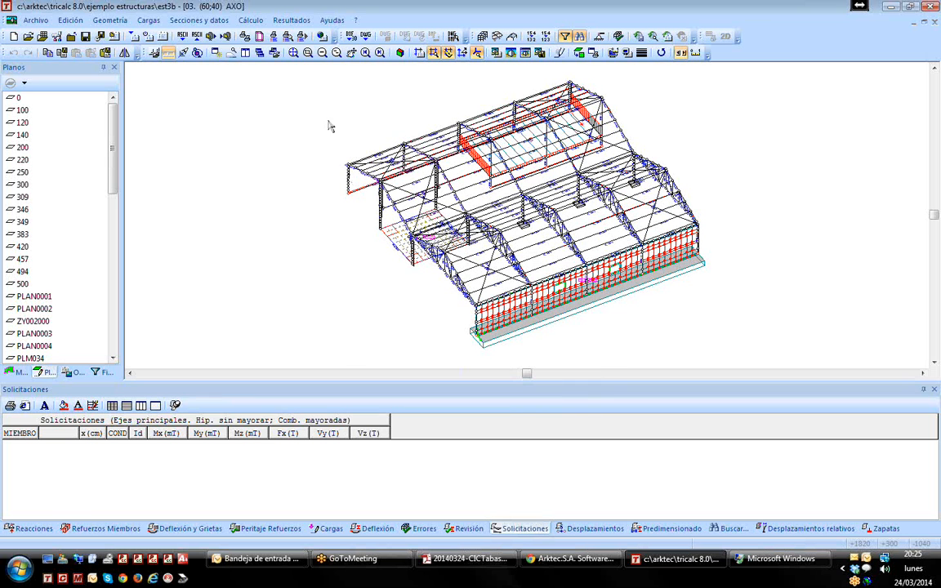
# Step: In the general quantification, set PRISMA - México as the default price code
pyautogui.click(290, 19)
pyautogui.moveTo(322, 112)
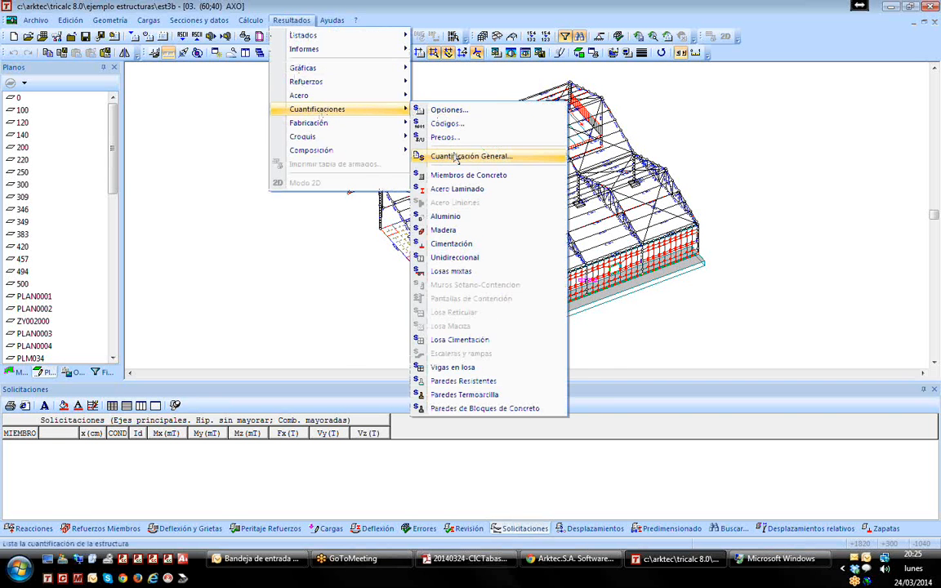
pyautogui.click(458, 157)
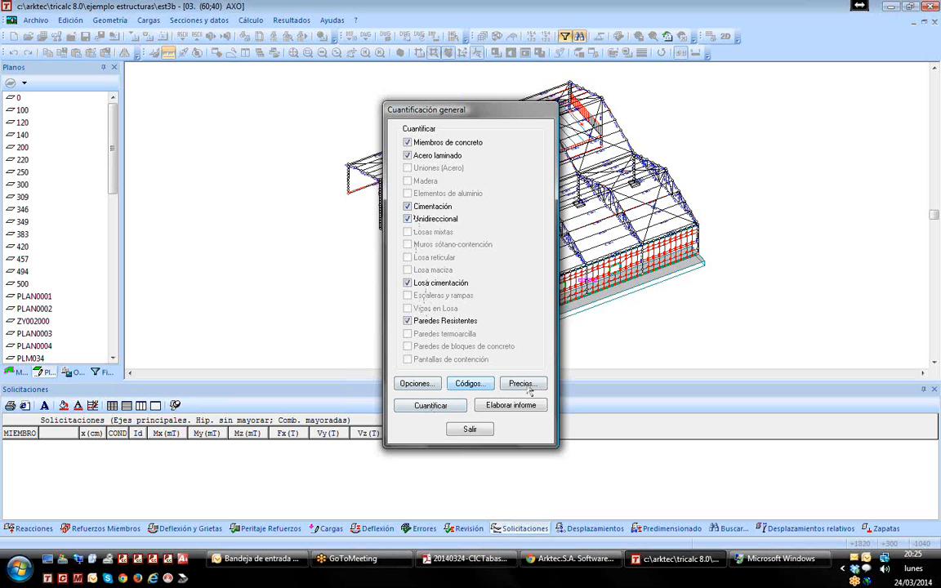
pyautogui.click(459, 383)
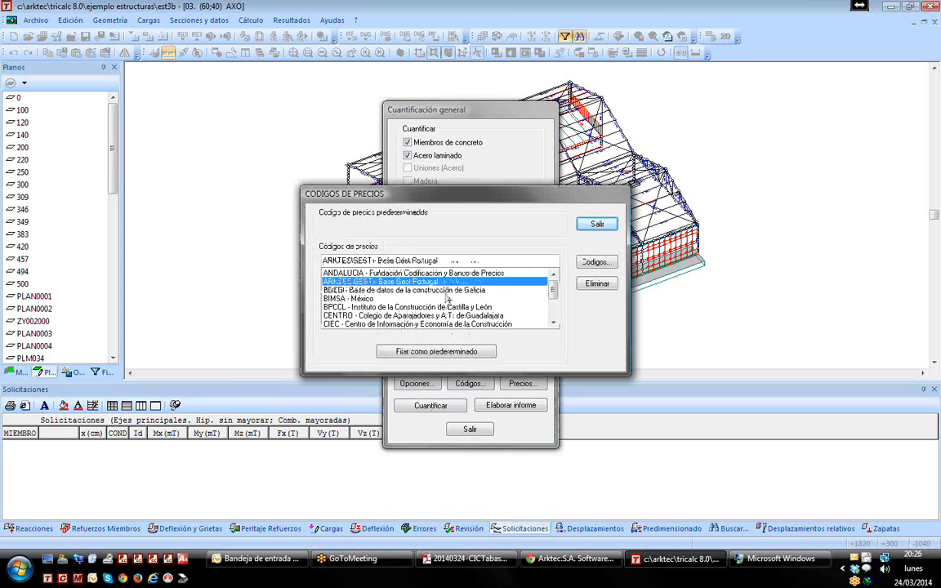
pyautogui.click(447, 298)
pyautogui.click(553, 322)
pyautogui.click(553, 322)
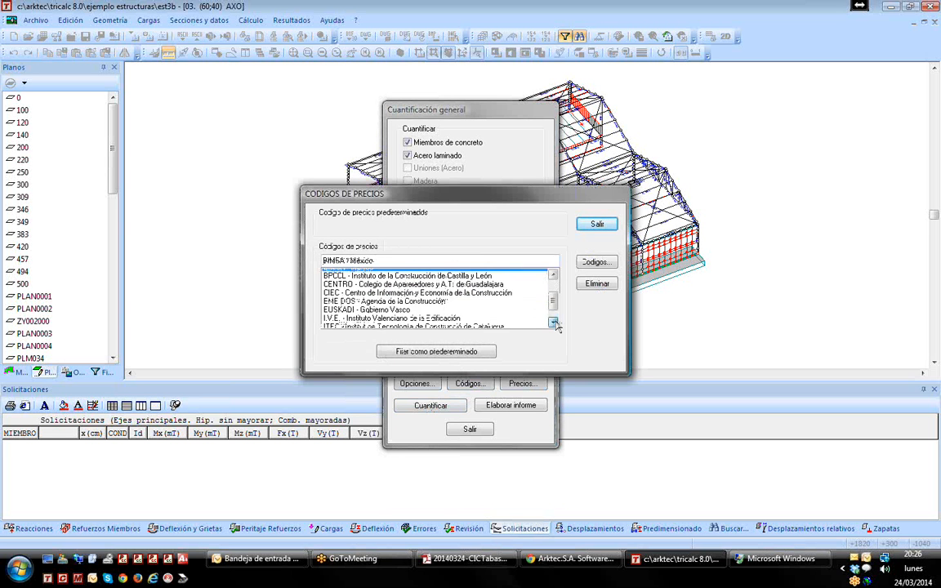
pyautogui.click(553, 323)
pyautogui.click(383, 324)
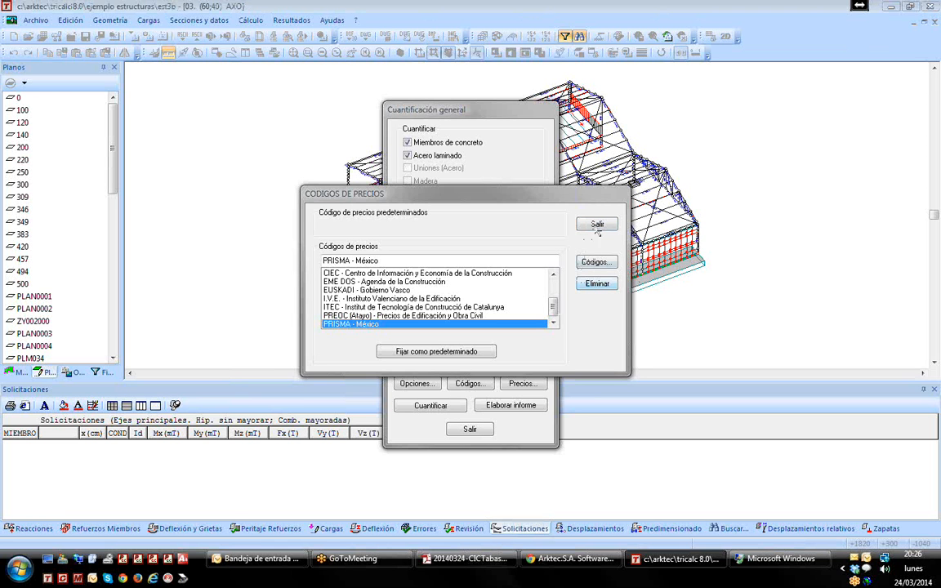
pyautogui.click(412, 351)
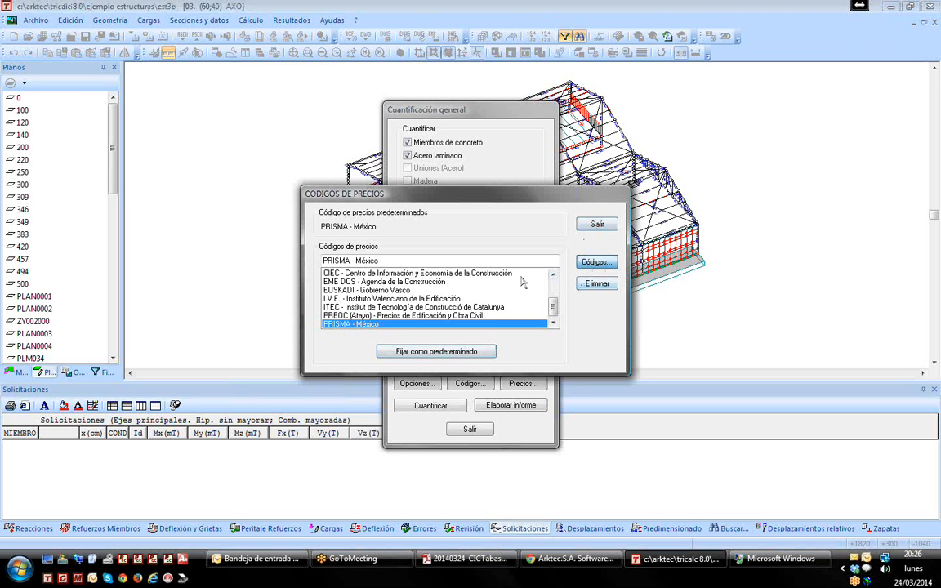
# Step: Review the PRISMA - México item and price codes for chapters, members, foundations, walls and slabs, and accept them
pyautogui.press('Return')
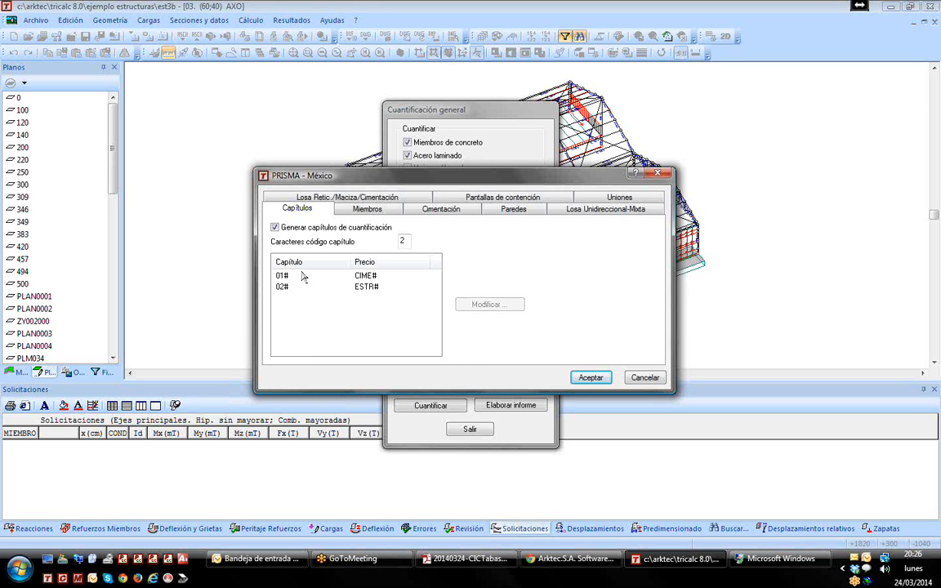
pyautogui.click(368, 211)
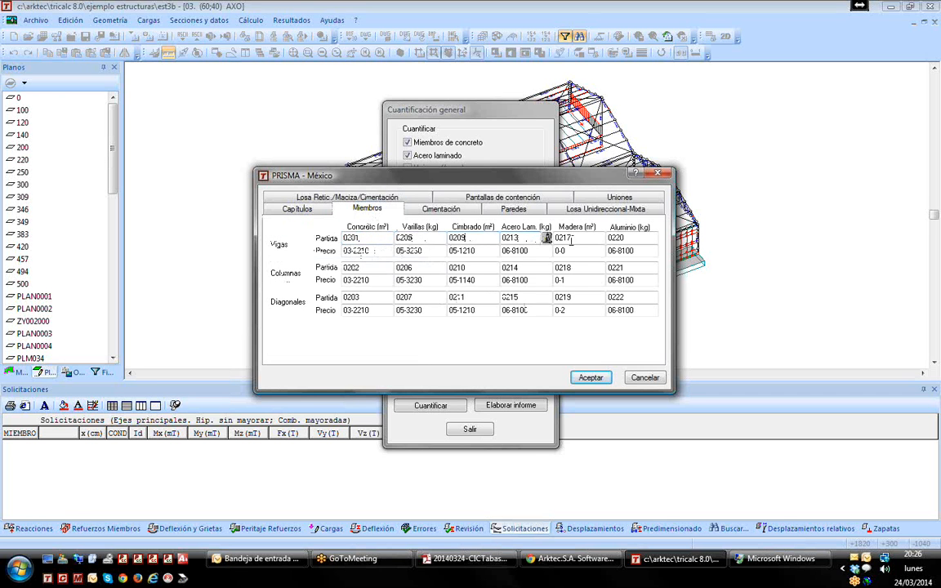
pyautogui.click(427, 212)
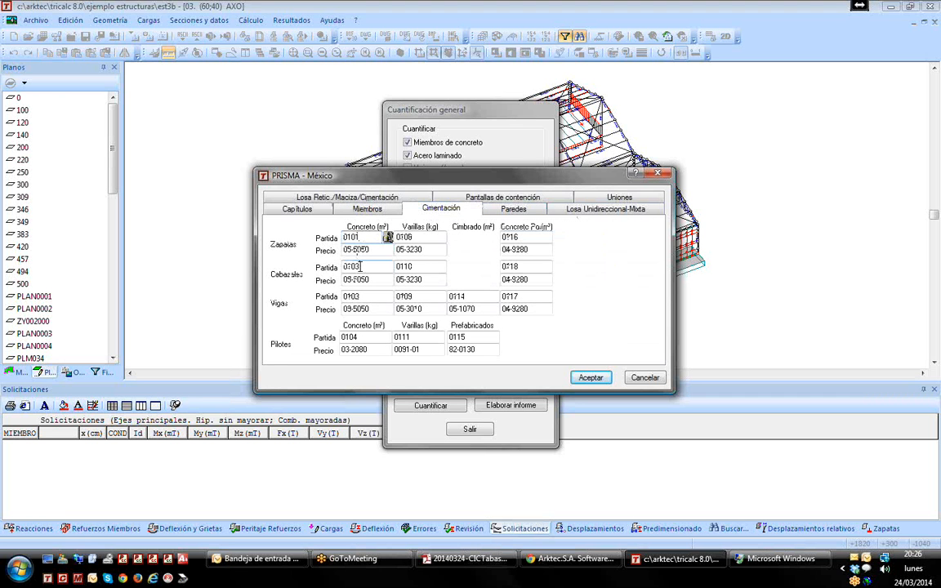
pyautogui.click(359, 267)
pyautogui.click(358, 297)
pyautogui.click(509, 210)
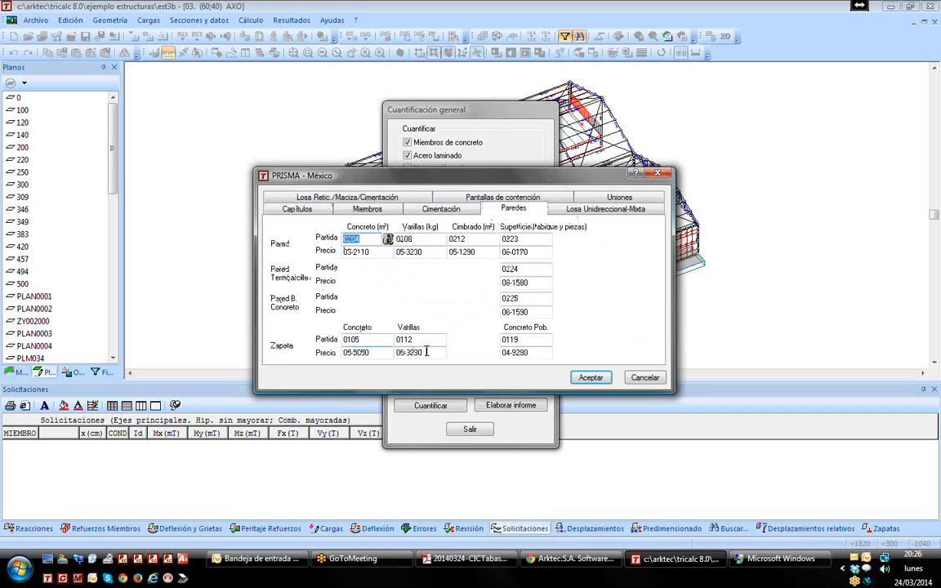
pyautogui.click(469, 238)
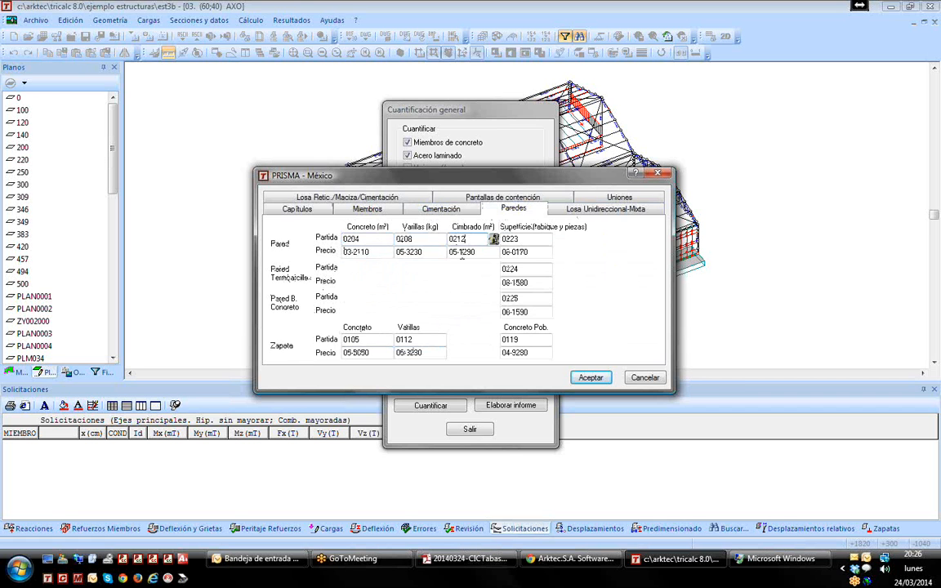
pyautogui.click(589, 210)
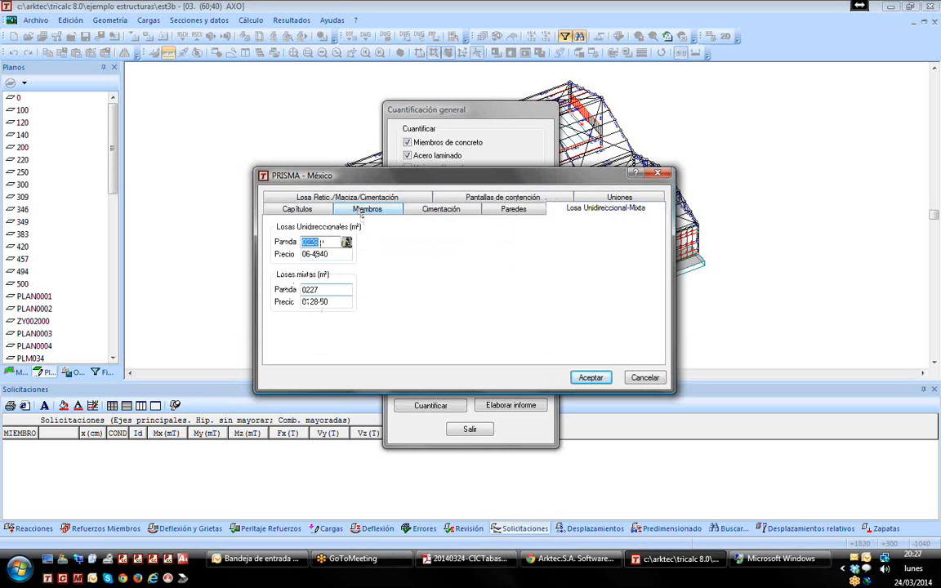
pyautogui.click(326, 197)
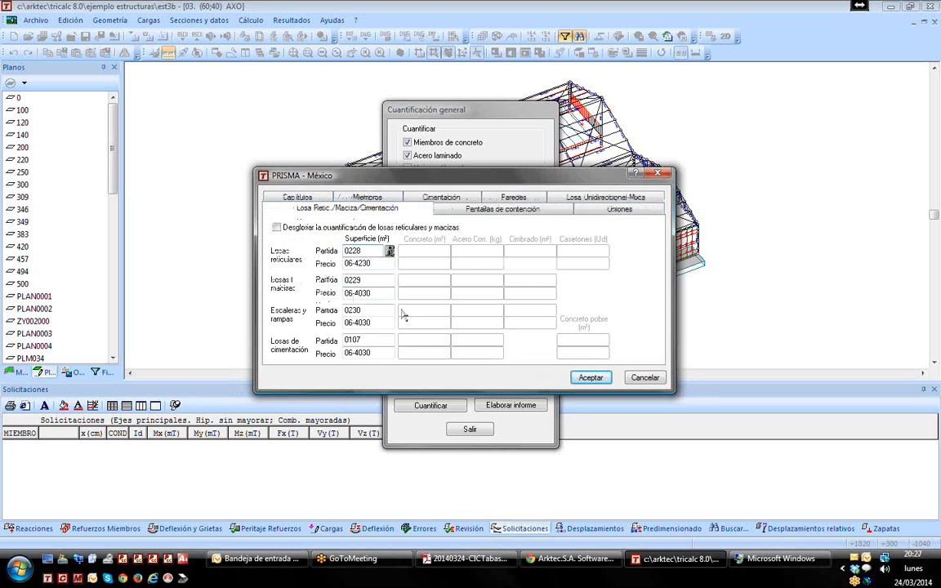
pyautogui.click(590, 377)
pyautogui.click(603, 226)
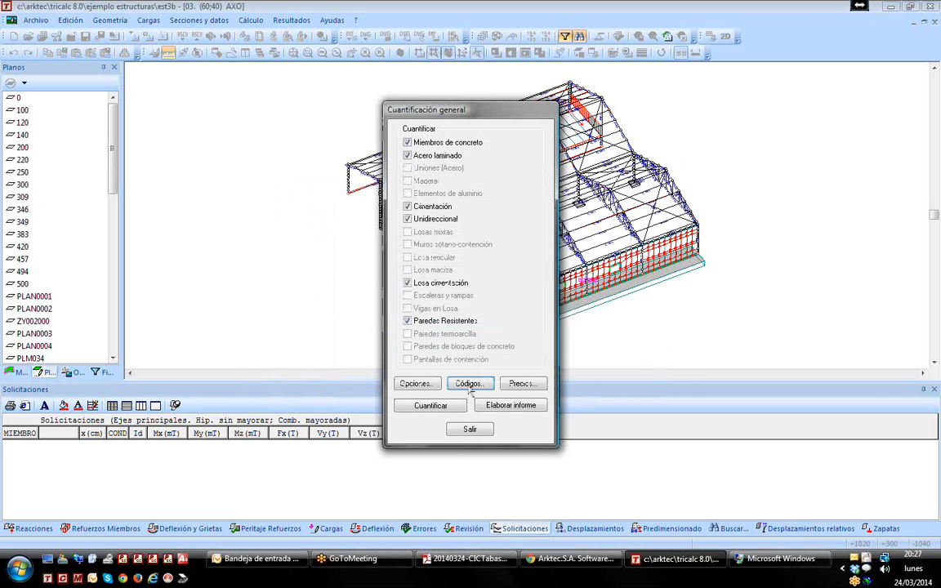
# Step: Run the general quantification, saving the GEST v11 output as CUANTI on the desktop, and exit the quantification dialog
pyautogui.click(439, 407)
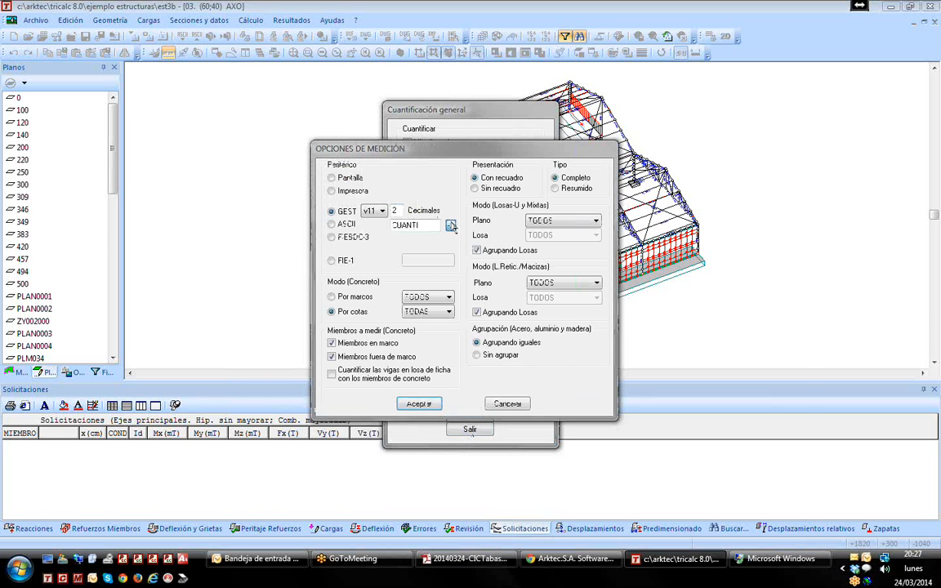
pyautogui.click(450, 225)
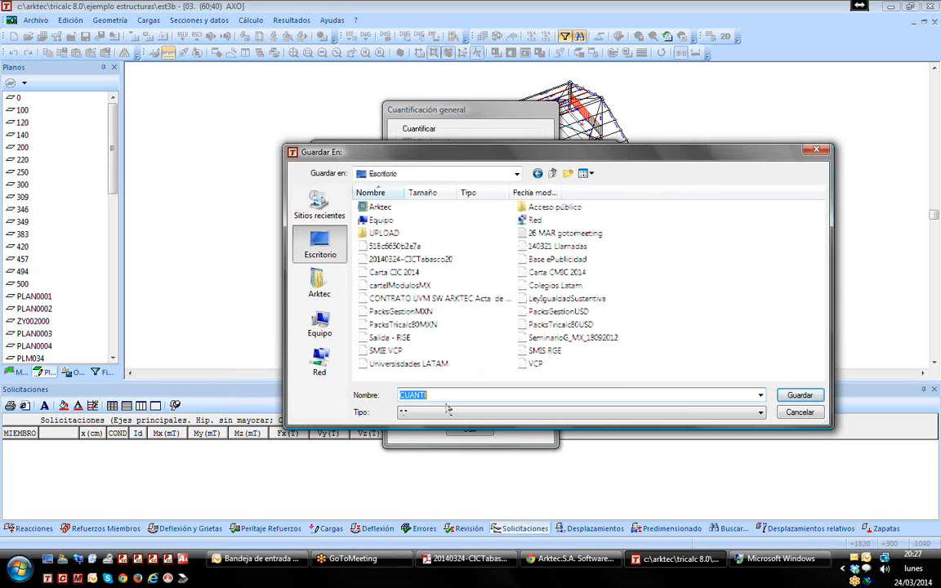
pyautogui.press('Return')
pyautogui.click(417, 404)
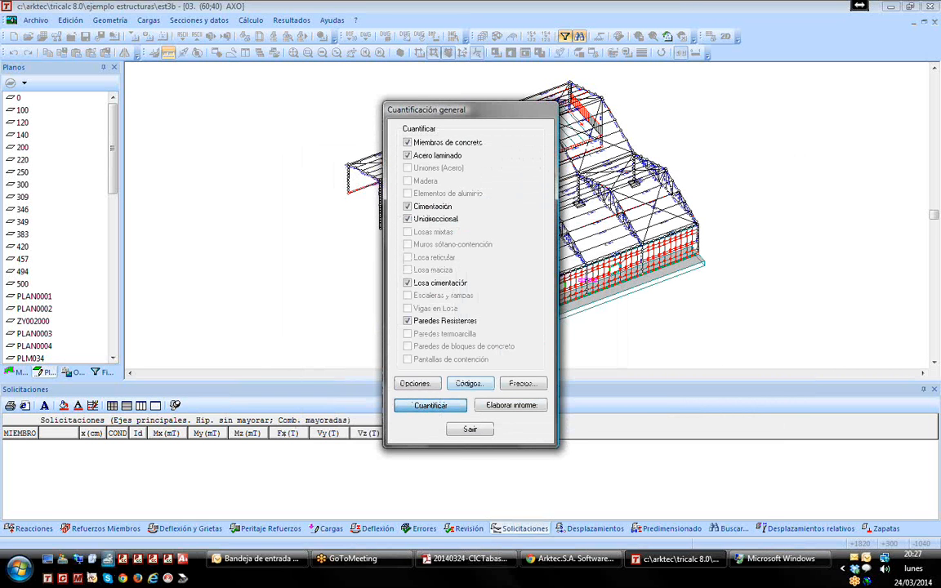
pyautogui.click(477, 433)
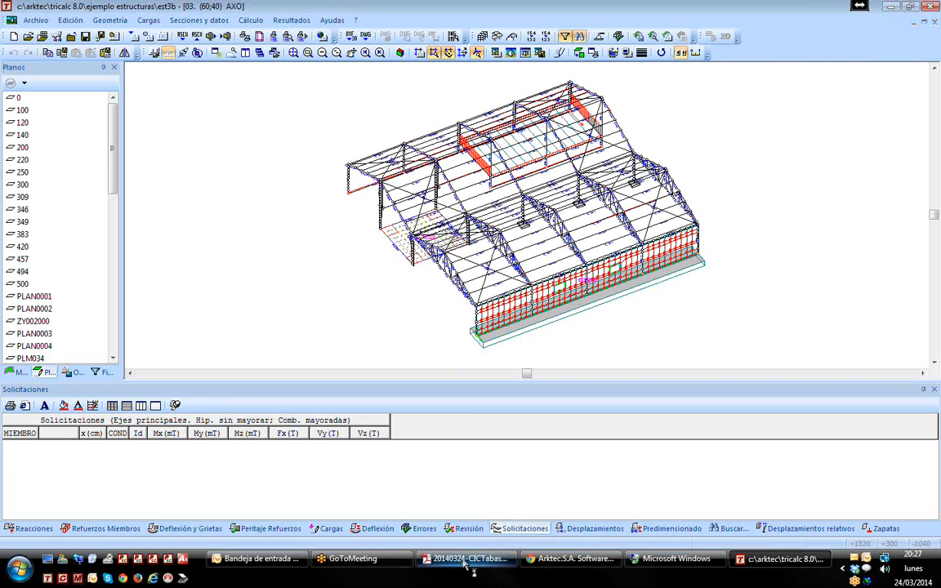
# Step: Dismiss the Microsoft Windows message, switch to Constructo and open CUANTI.g11 from the desktop
pyautogui.click(665, 563)
pyautogui.click(548, 288)
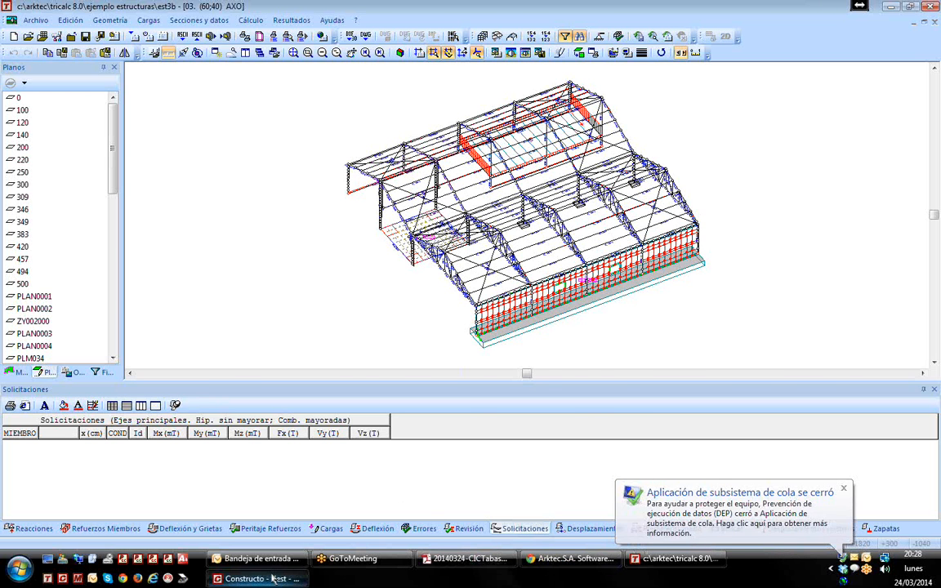
pyautogui.click(275, 578)
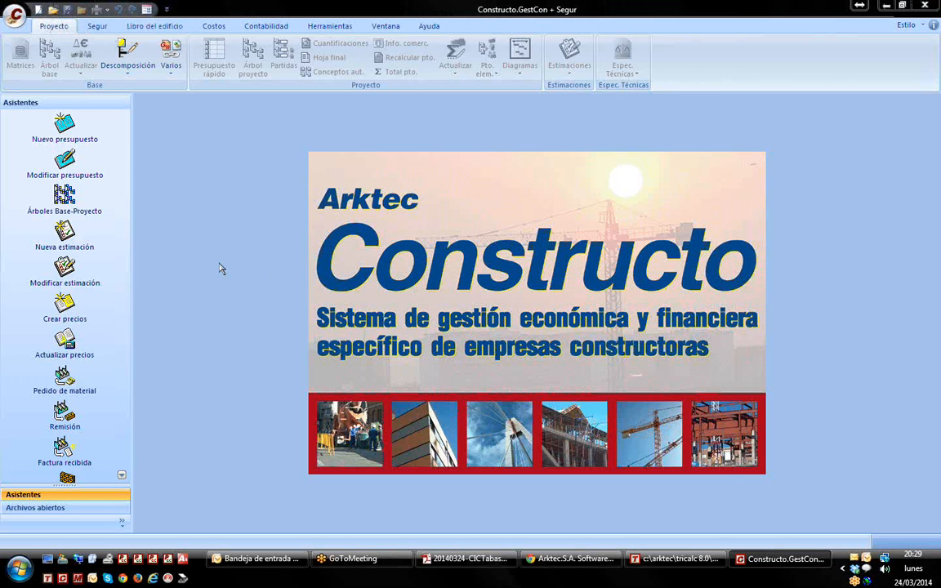
pyautogui.click(393, 260)
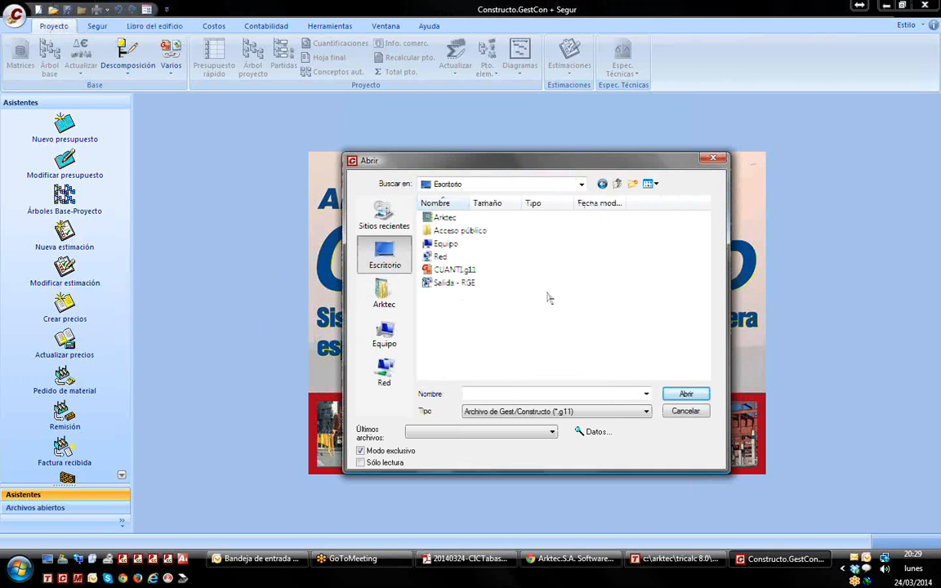
pyautogui.click(454, 282)
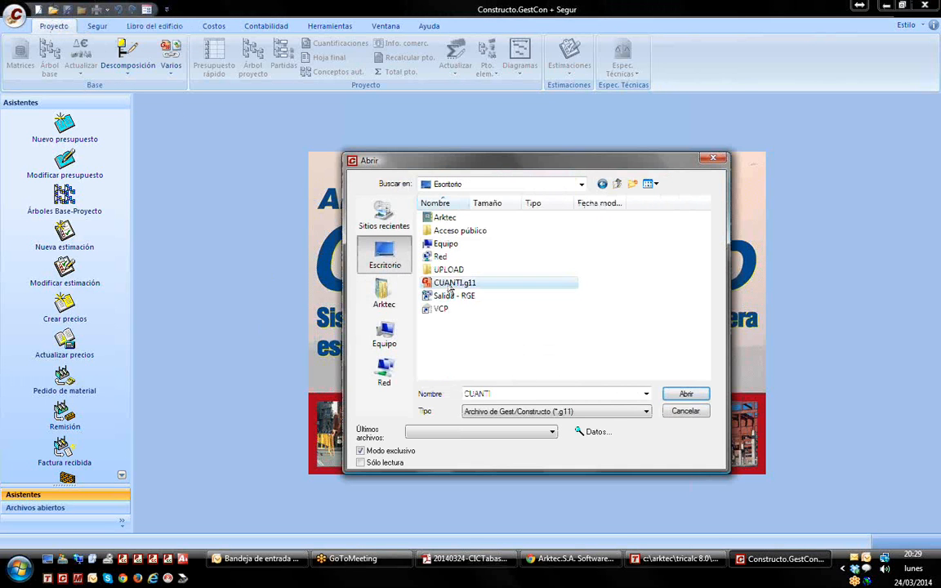
pyautogui.click(703, 395)
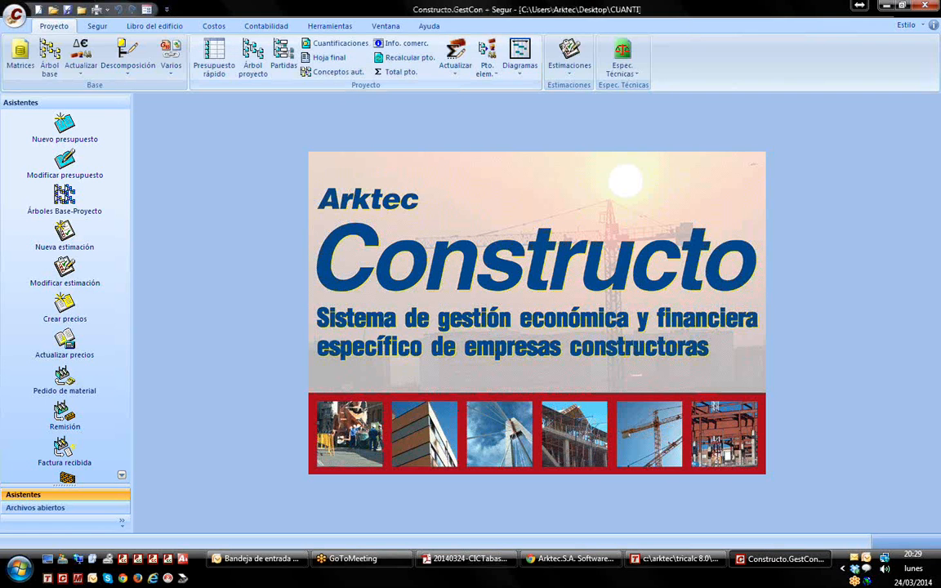
# Step: Start updating the project base of CUANTI and browse to the Bases folder for the price matrix database
pyautogui.click(454, 66)
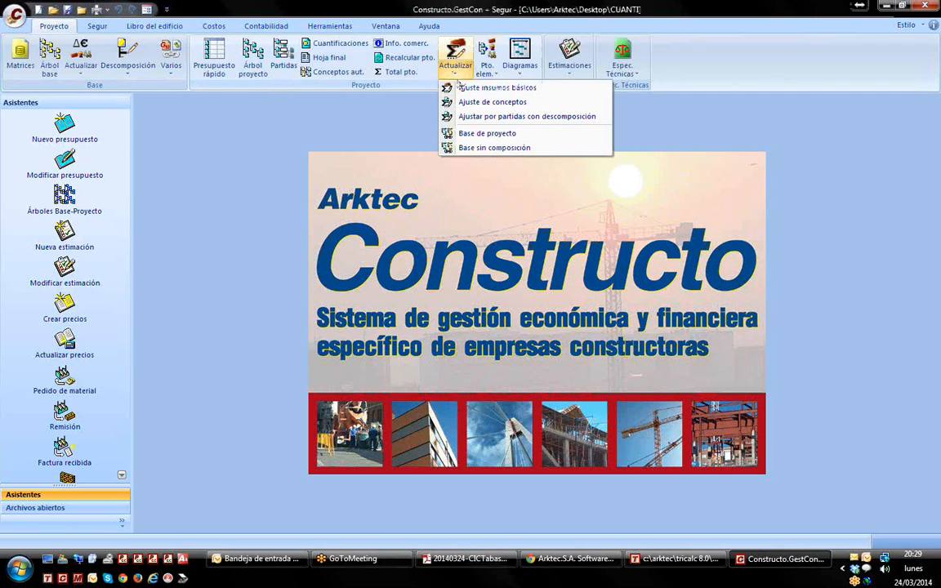
pyautogui.click(488, 133)
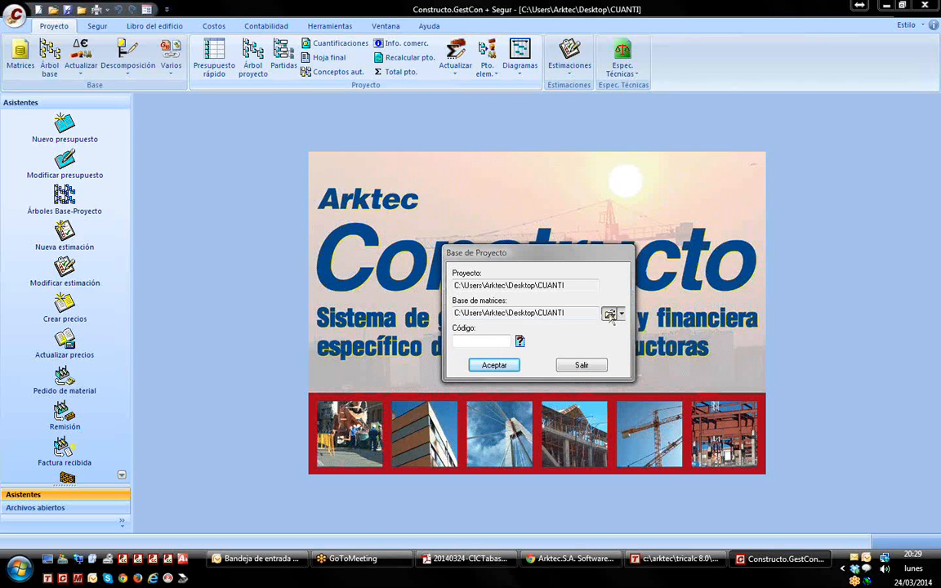
pyautogui.click(609, 315)
pyautogui.doubleClick(445, 254)
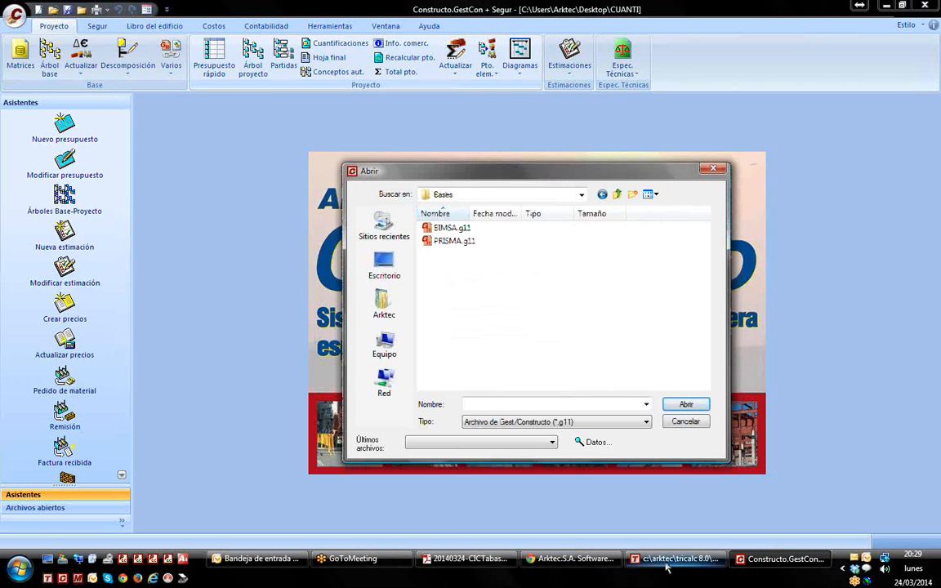
# Step: Switch back to Tricalc and check the reinforced concrete prices and default price code in the general quantification
pyautogui.click(672, 560)
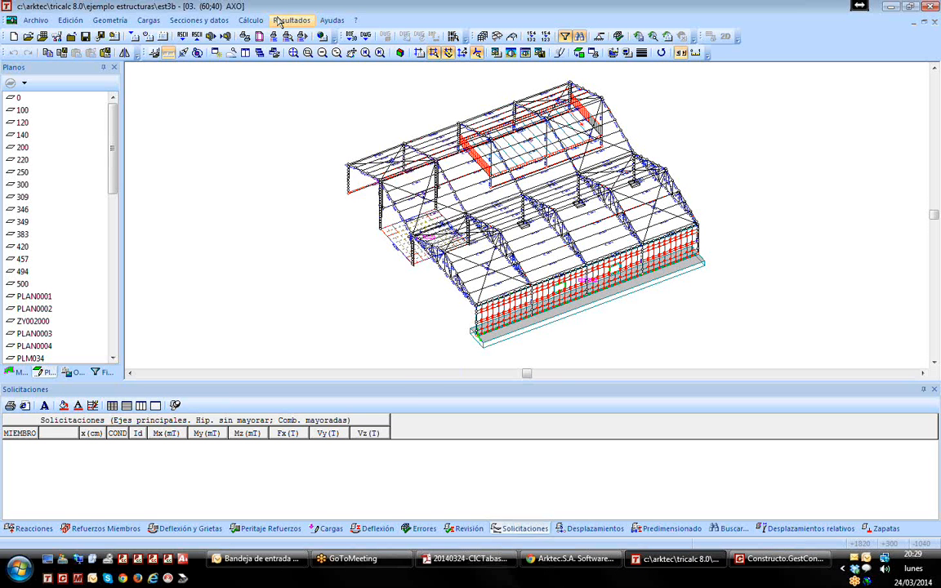
pyautogui.click(291, 20)
pyautogui.moveTo(343, 109)
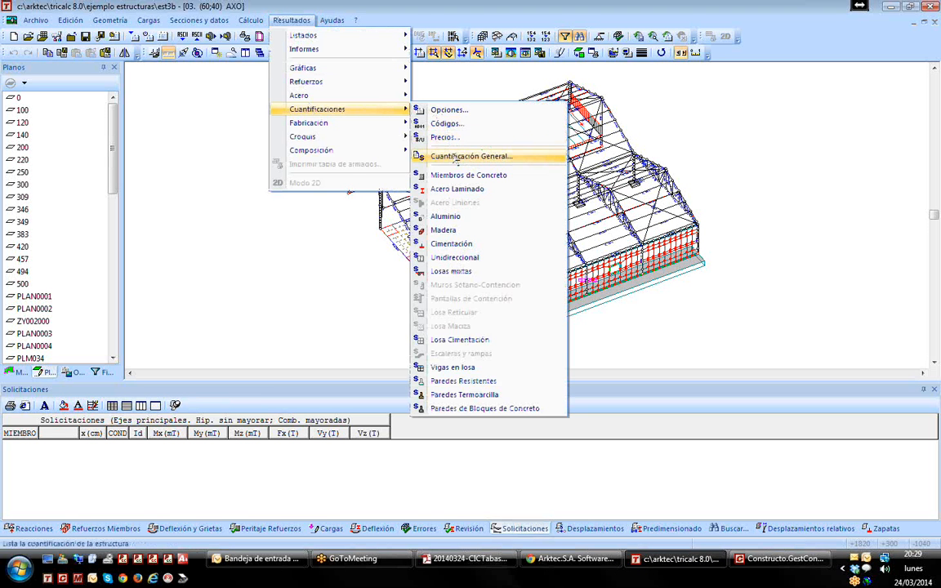
pyautogui.click(455, 156)
pyautogui.click(522, 383)
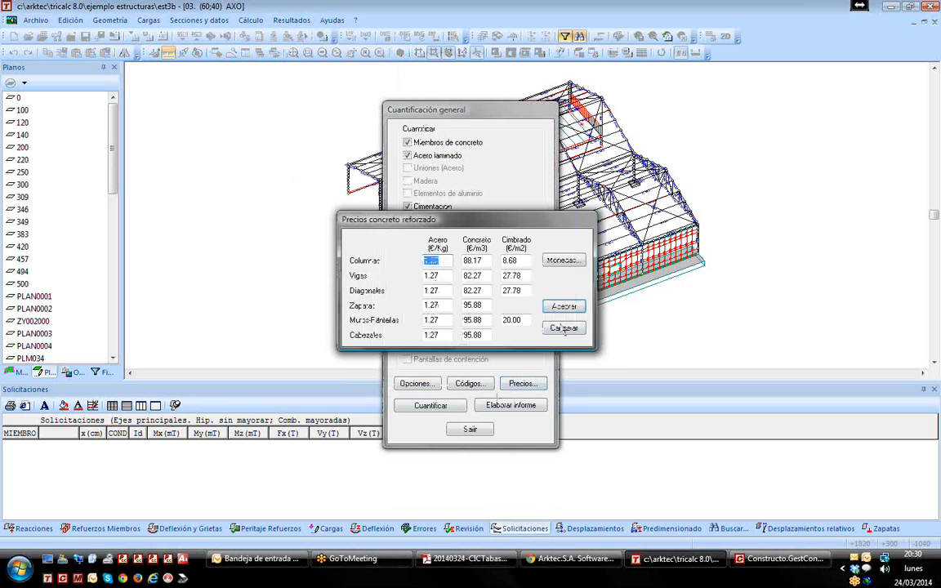
pyautogui.click(563, 329)
pyautogui.click(480, 383)
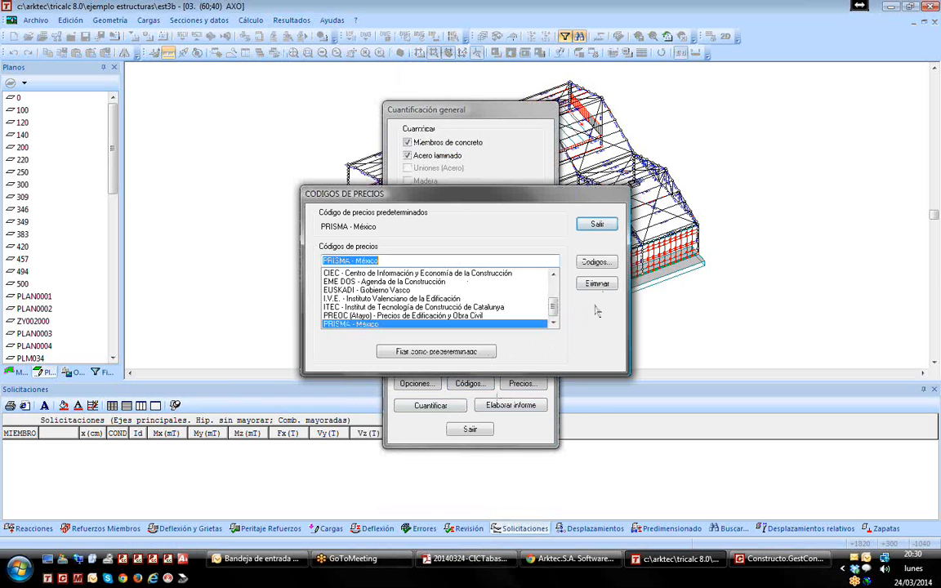
# Step: Switch to Constructo, update the CUANTI project base from the PRISMA.g11 matrix database, and exit the project base dialog
pyautogui.click(767, 560)
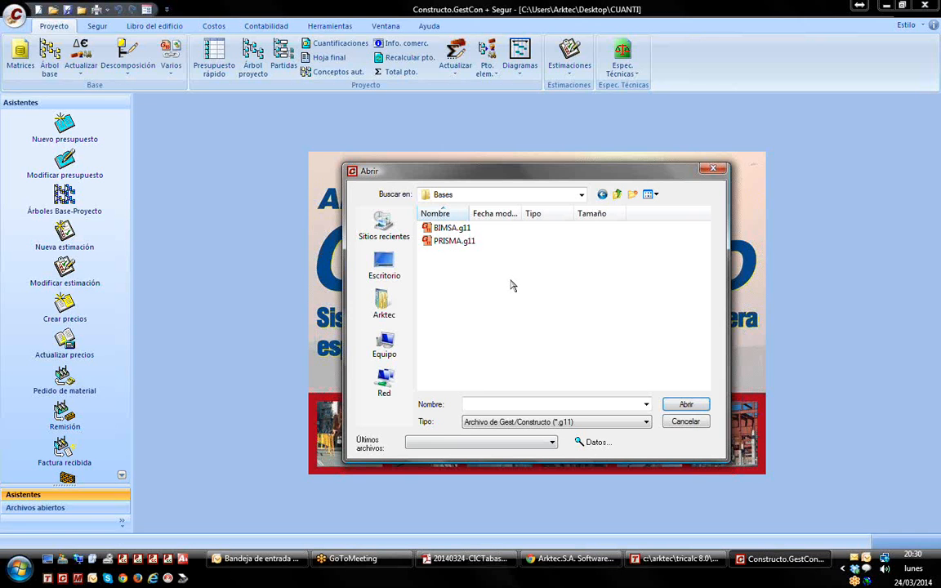
pyautogui.click(445, 239)
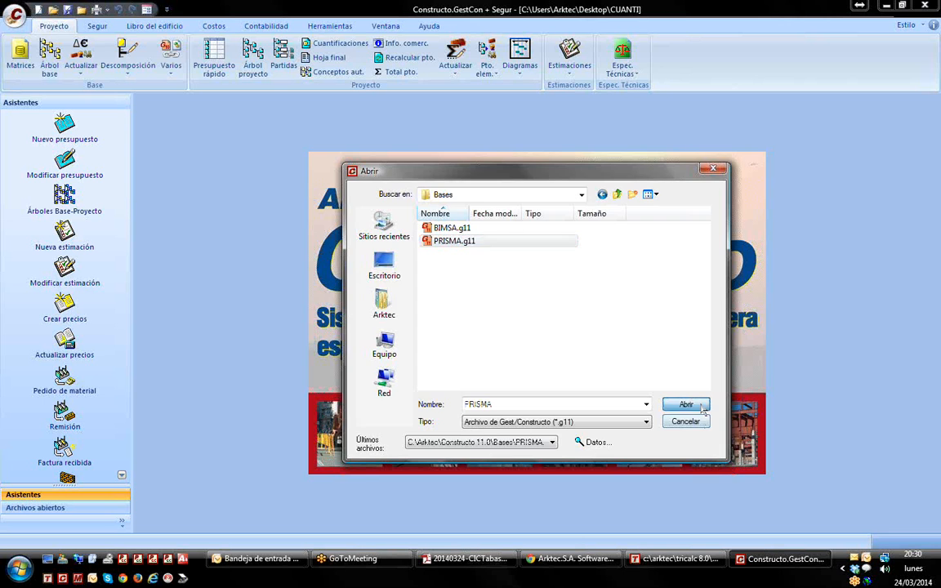
pyautogui.click(739, 401)
pyautogui.click(494, 365)
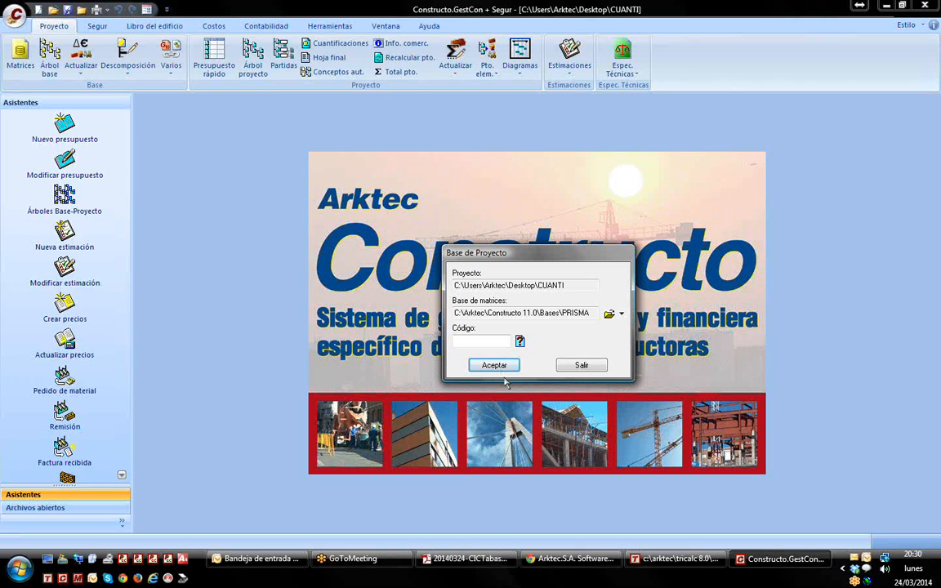
pyautogui.click(581, 366)
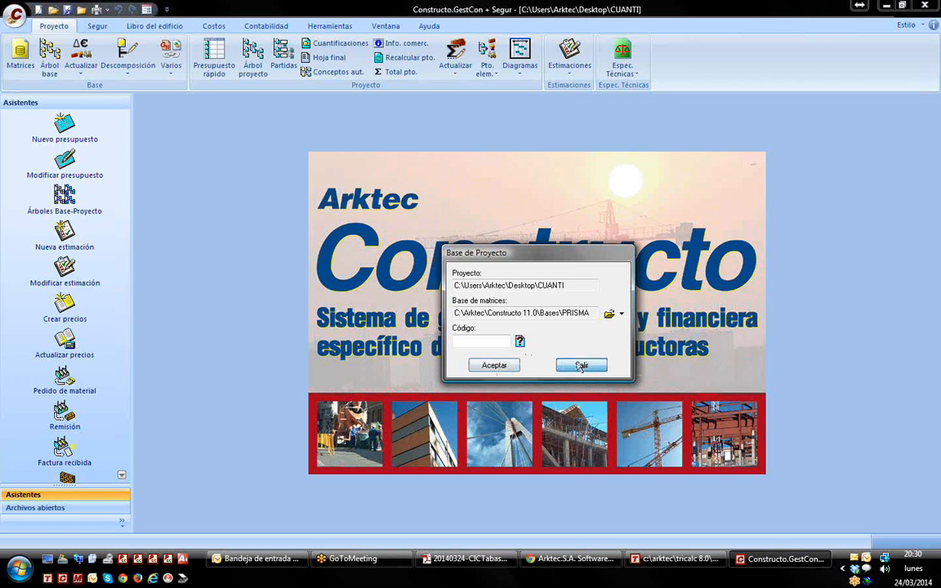
pyautogui.click(579, 367)
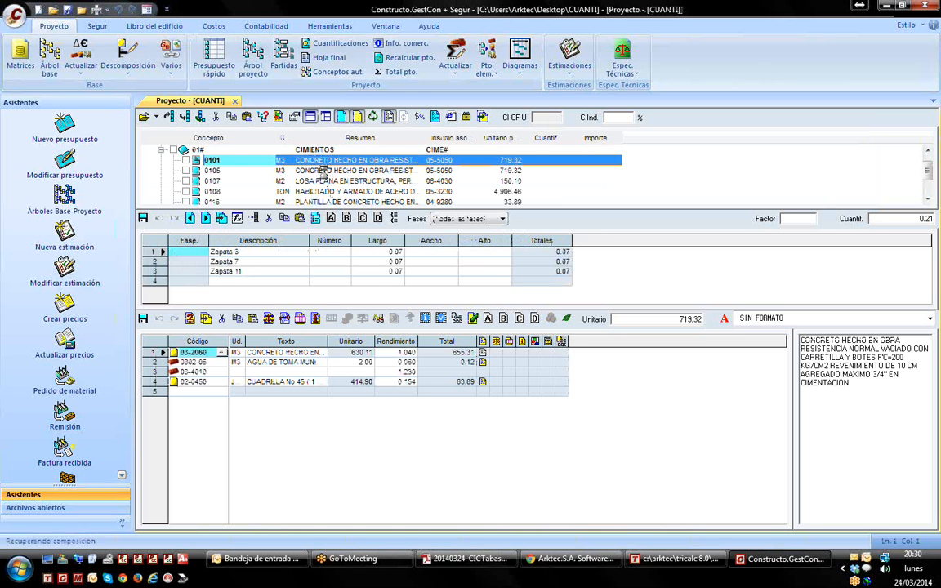
# Step: Check the measurements of foundation concept 0105 in CUANTI and preview the project's budget listing
pyautogui.click(324, 171)
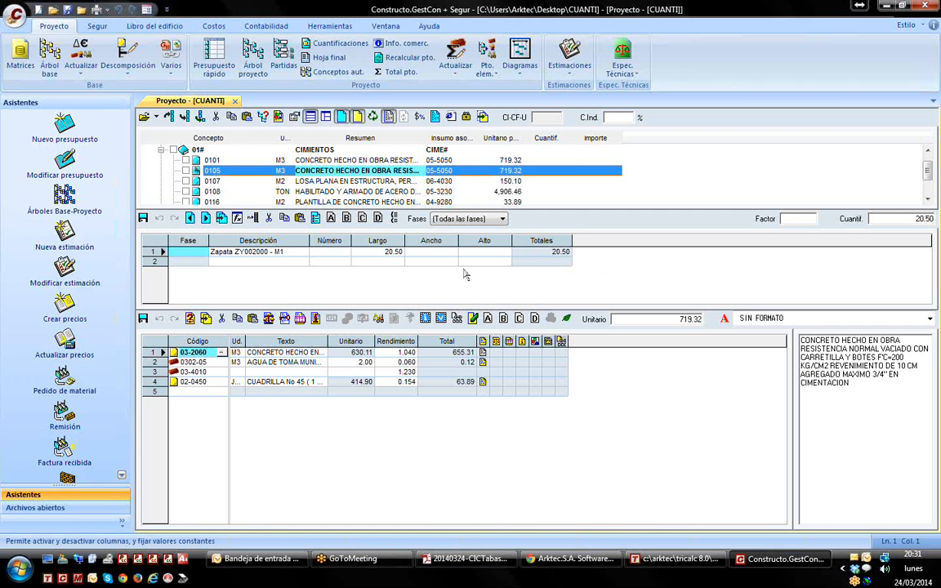
pyautogui.click(107, 12)
pyautogui.click(227, 101)
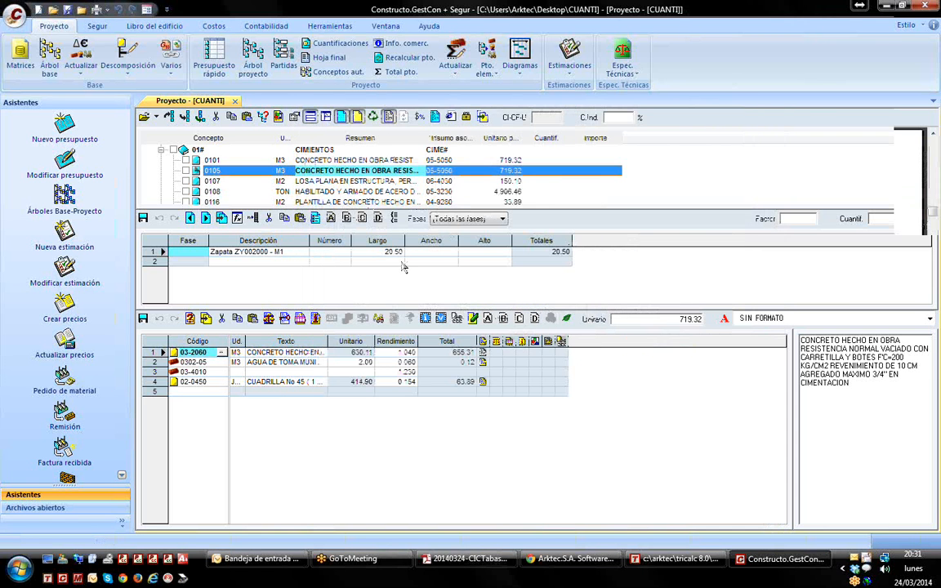
pyautogui.click(330, 117)
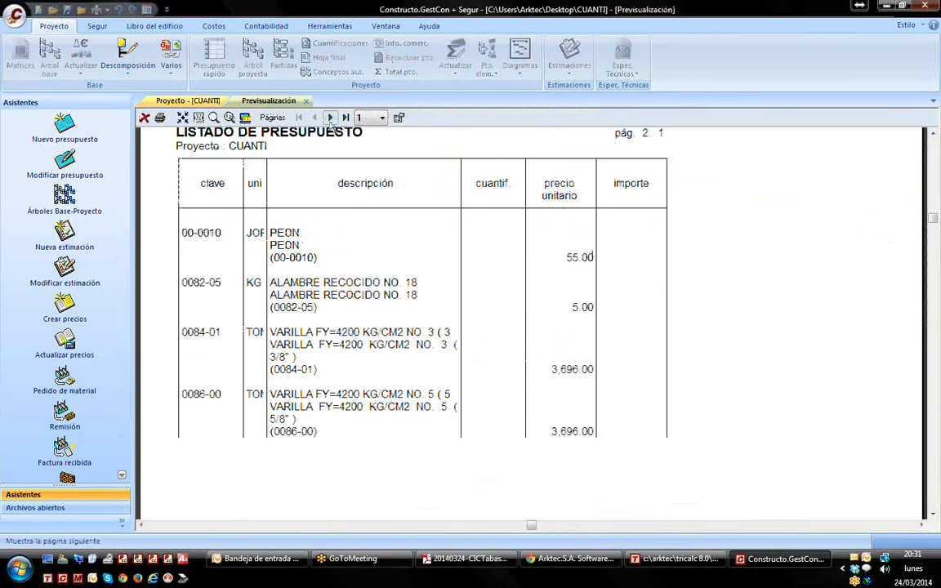
pyautogui.click(330, 117)
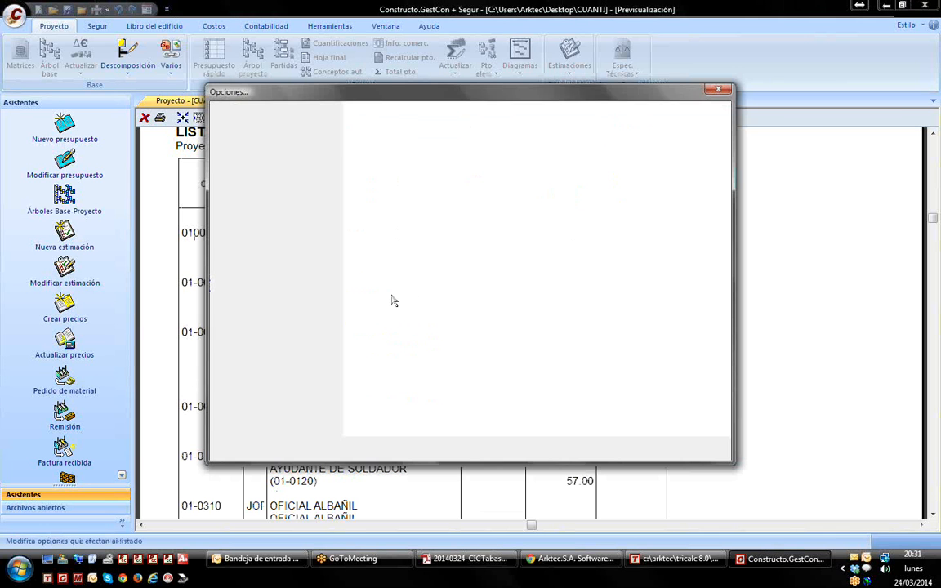
# Step: Apply the listing options for the combined quantification and budget report and examine the ESTRUCTURA METAL chapter
pyautogui.click(651, 450)
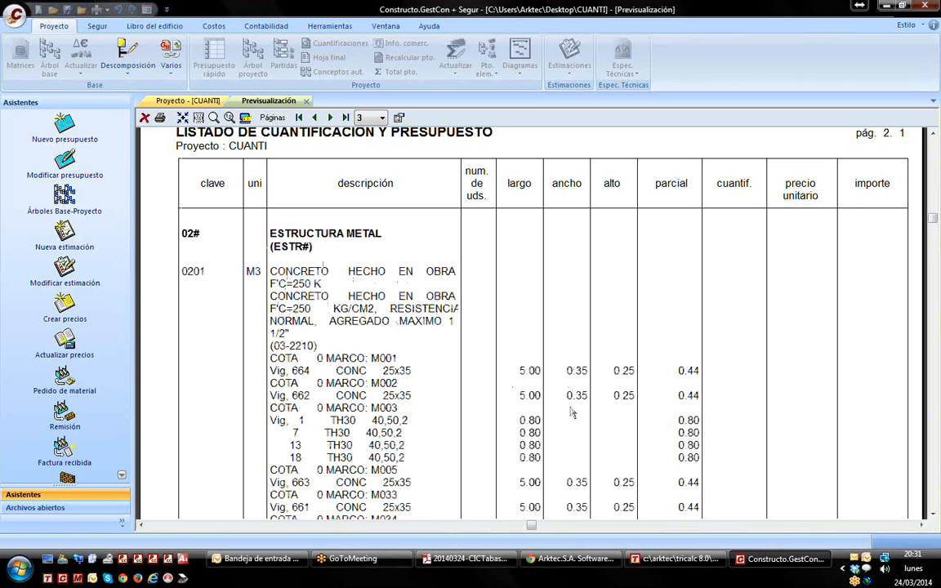
pyautogui.click(933, 515)
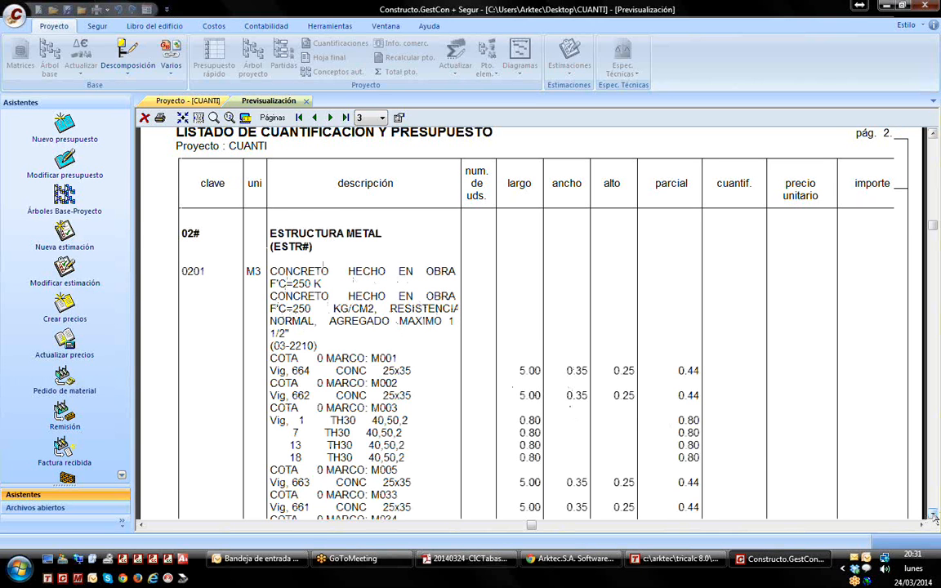
pyautogui.click(934, 515)
pyautogui.click(934, 515)
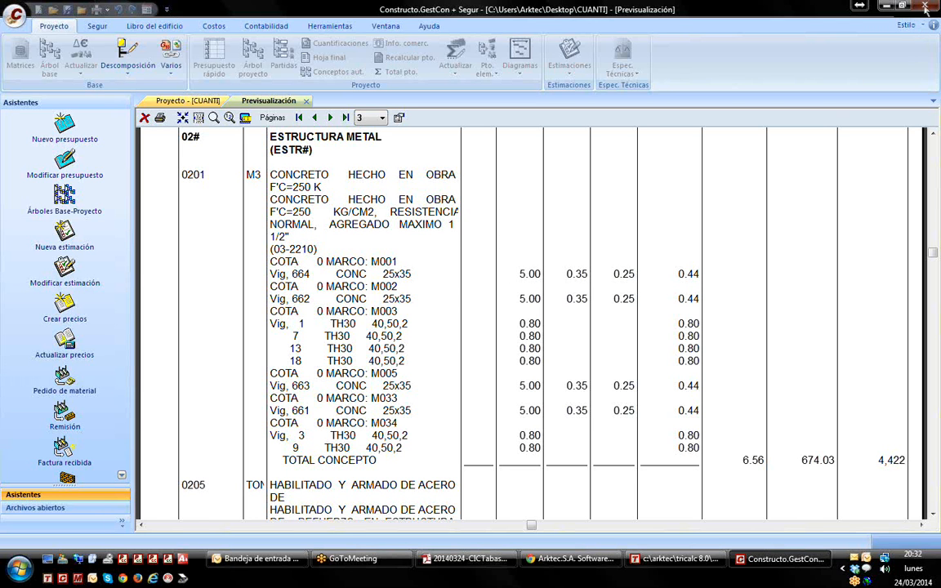
# Step: Switch to the Arktec website in Chrome and open the Tricalc downloads page for demoTricalc
pyautogui.click(672, 560)
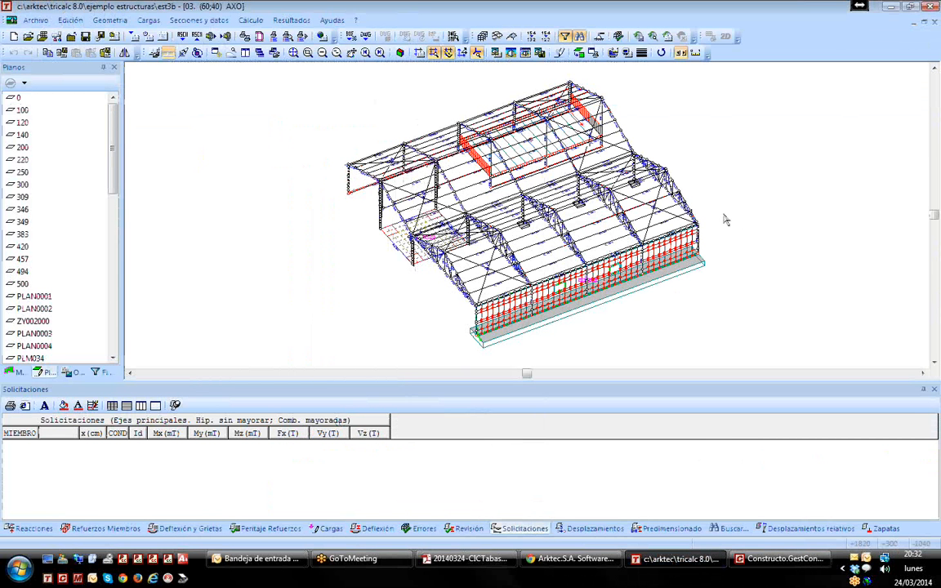
pyautogui.click(546, 560)
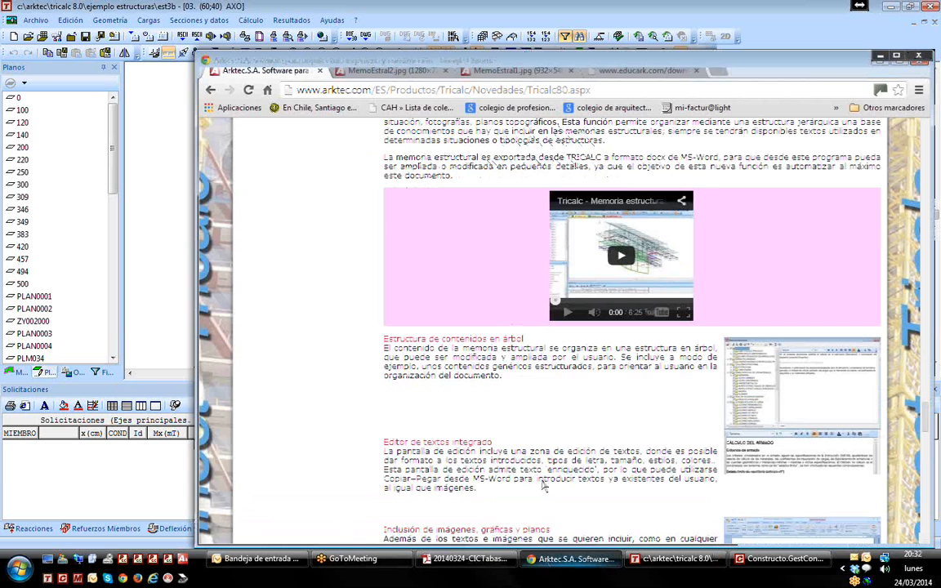
pyautogui.scroll(10, 543, 485)
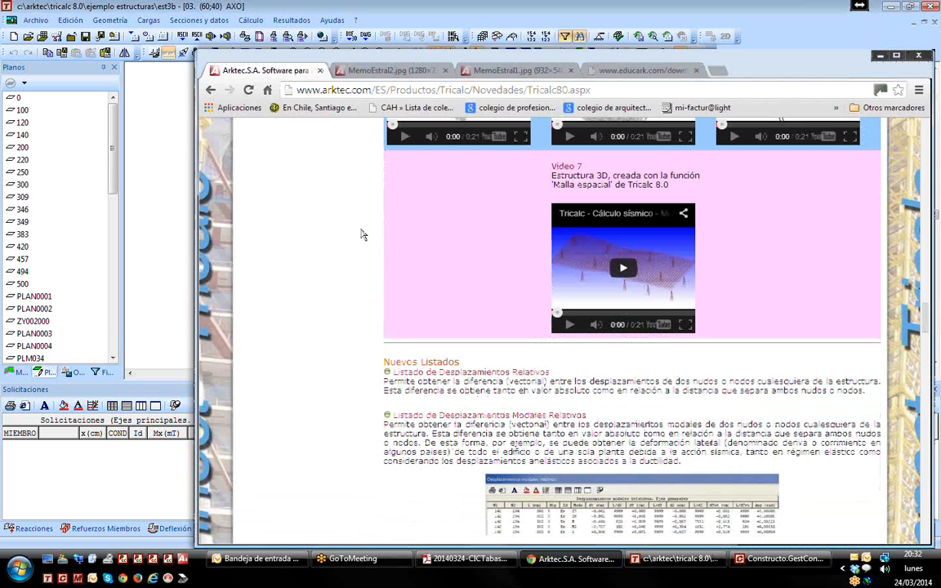
pyautogui.scroll(5, 363, 235)
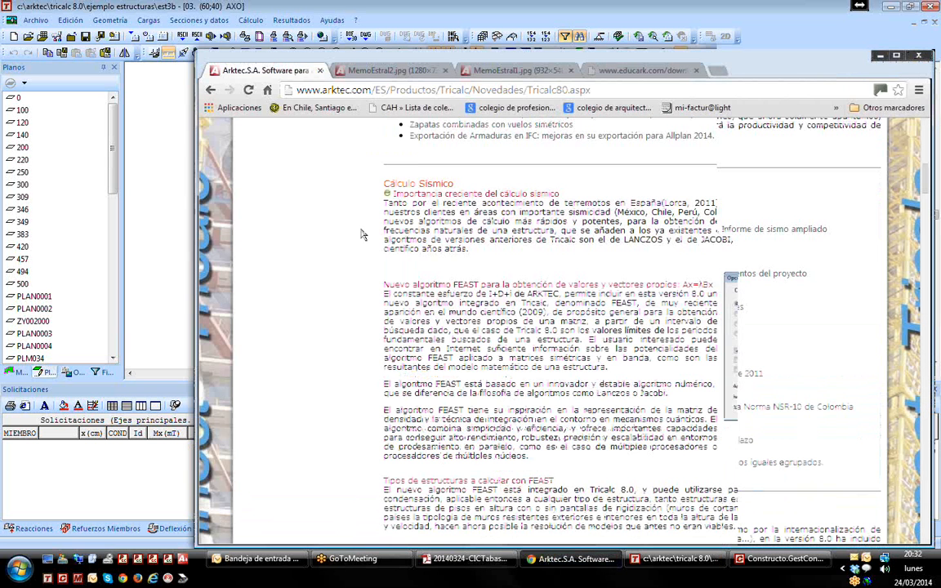
pyautogui.scroll(10, 362, 235)
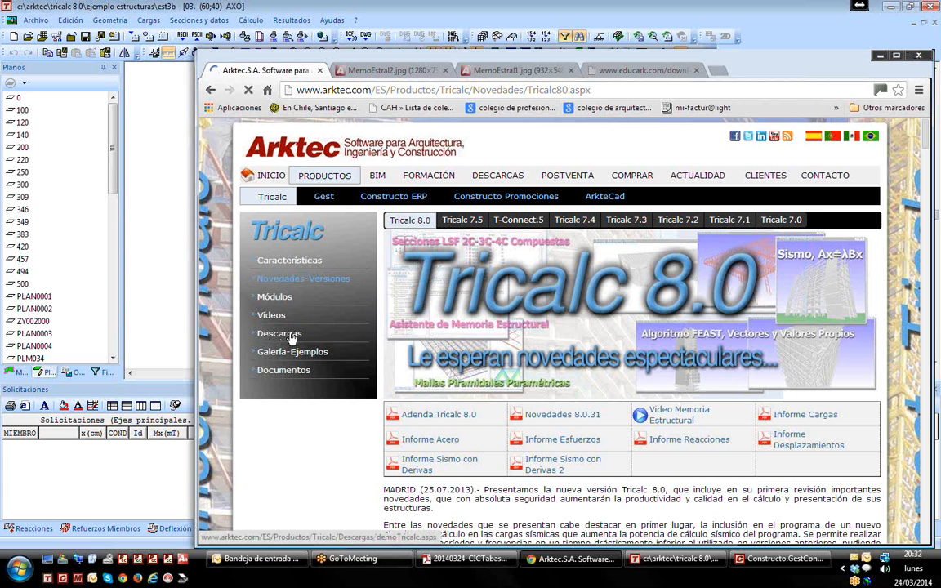
pyautogui.click(305, 335)
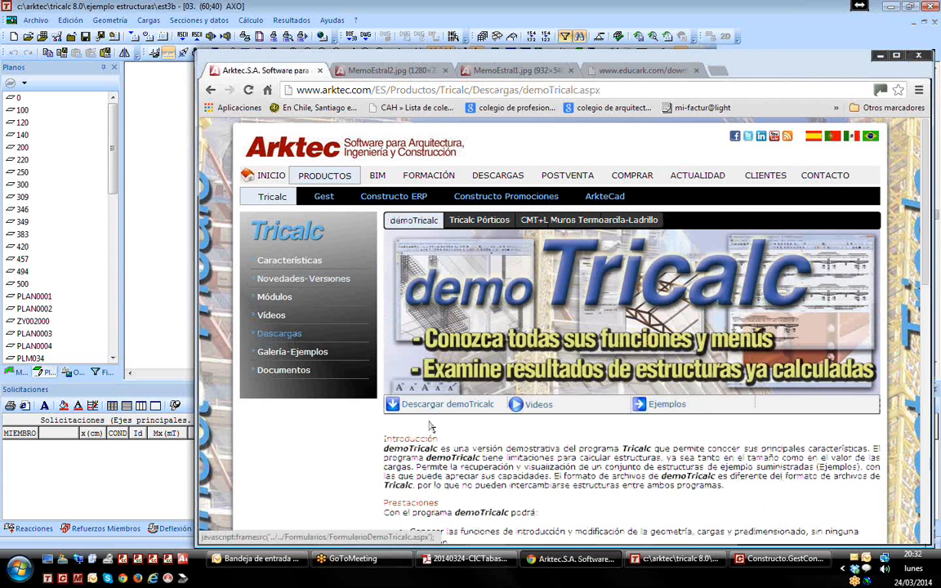
# Step: Open the website's training section for universities and go to the Tricalc teacher's manual page
pyautogui.click(422, 174)
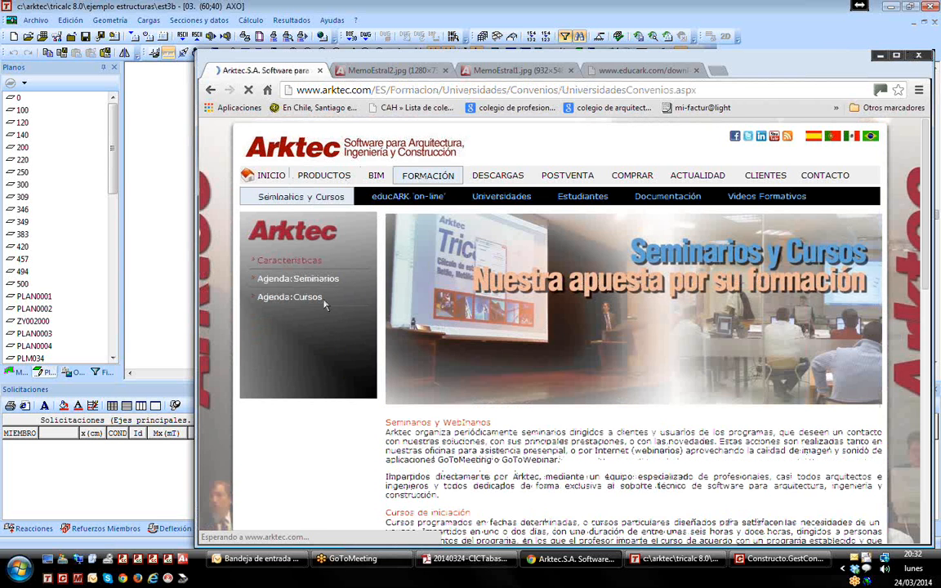
pyautogui.click(307, 280)
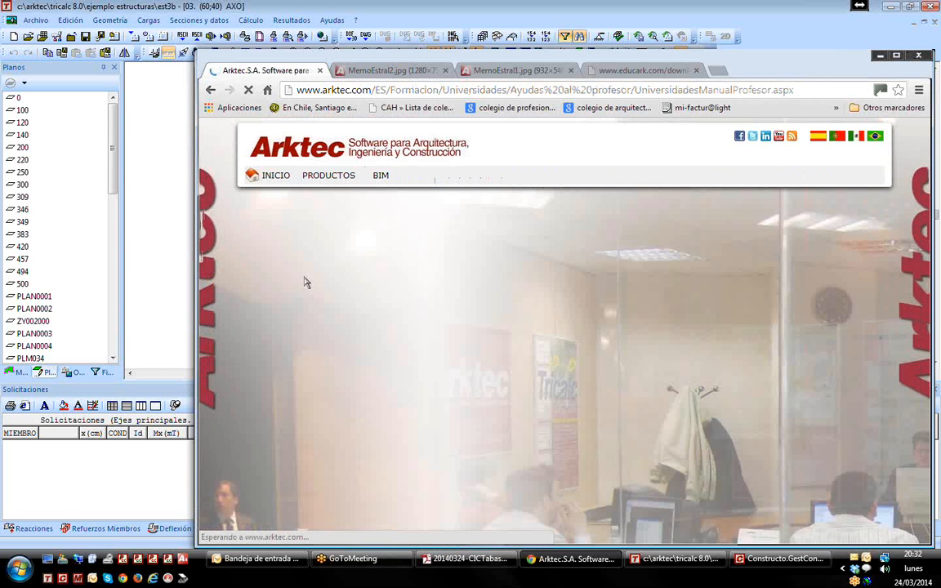
pyautogui.scroll(-5, 444, 315)
pyautogui.scroll(5, 443, 315)
pyautogui.click(474, 320)
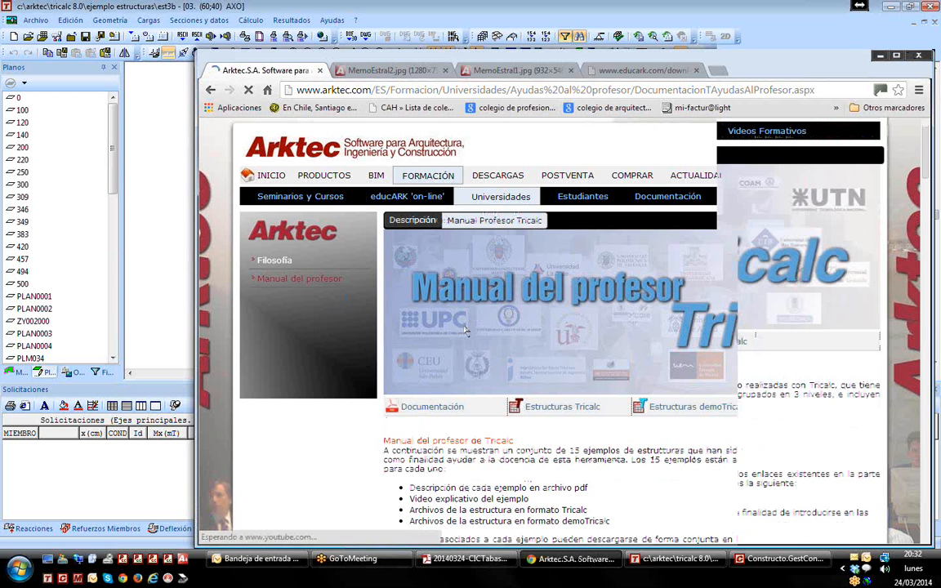
# Step: Look through the teacher's manual examples and their videos, from the example list to the column exercises
pyautogui.scroll(-1, 465, 330)
pyautogui.scroll(-3, 465, 329)
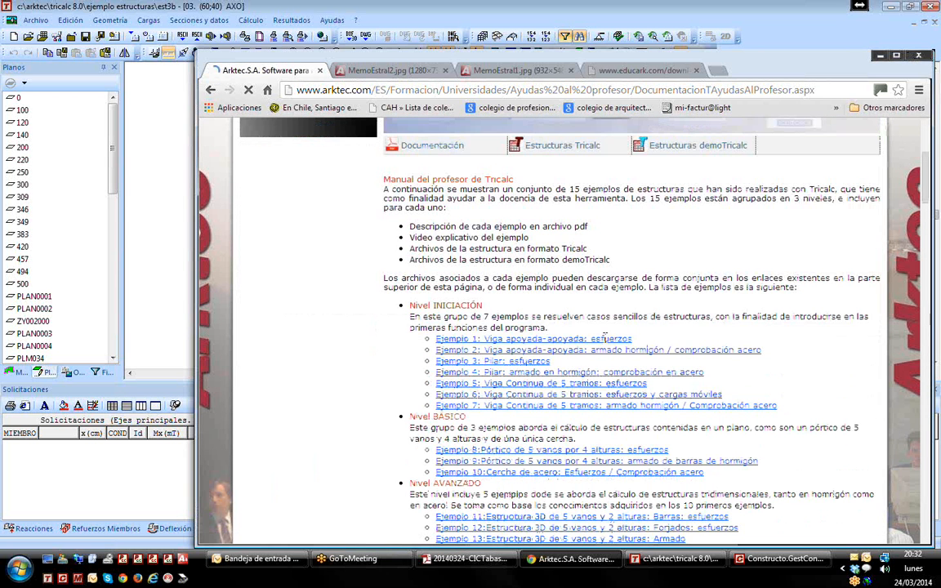
pyautogui.scroll(-4, 604, 336)
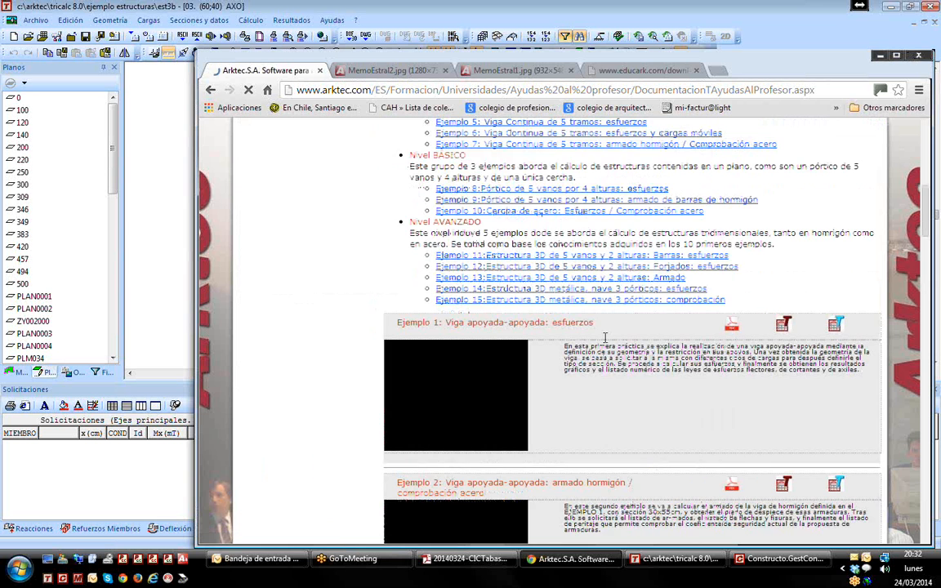
pyautogui.scroll(-5, 605, 336)
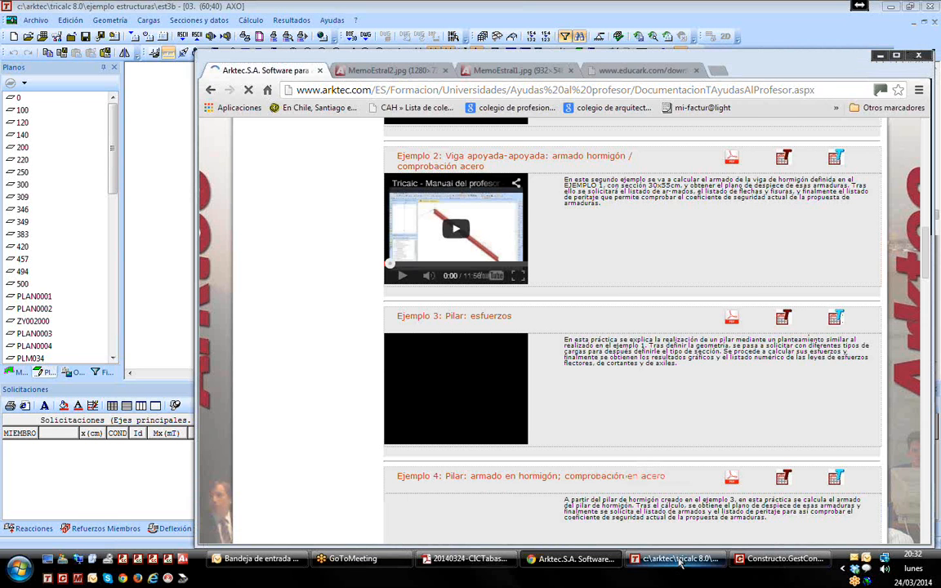
# Step: Return to Tricalc, then switch to Adobe Reader to show the 20140324-CICTabasco20.pdf workshop flyer
pyautogui.click(680, 559)
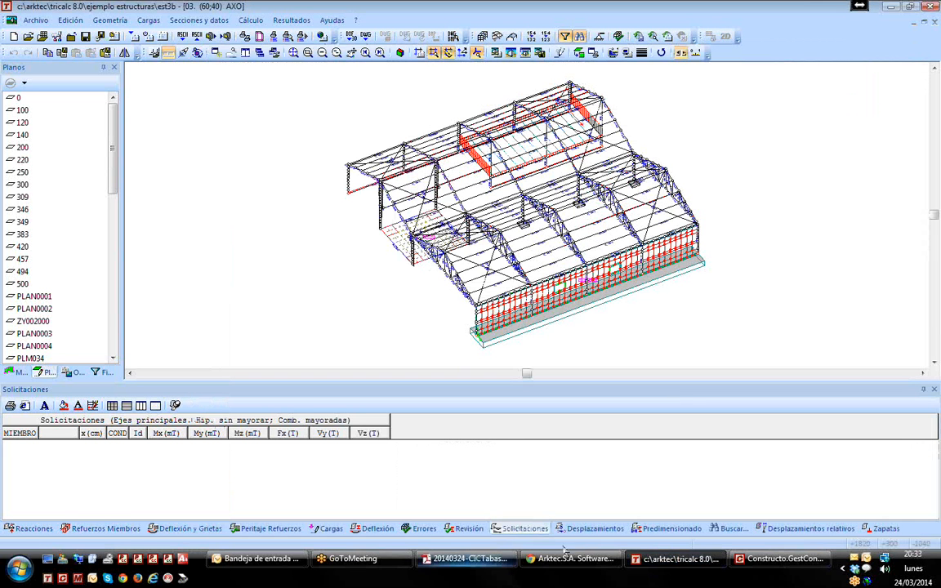
pyautogui.click(449, 563)
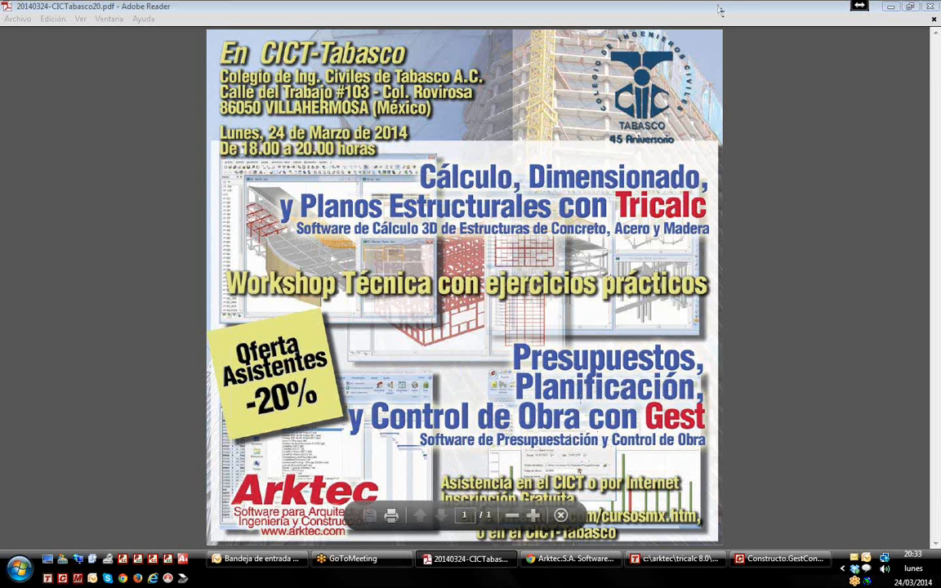
pyautogui.click(484, 321)
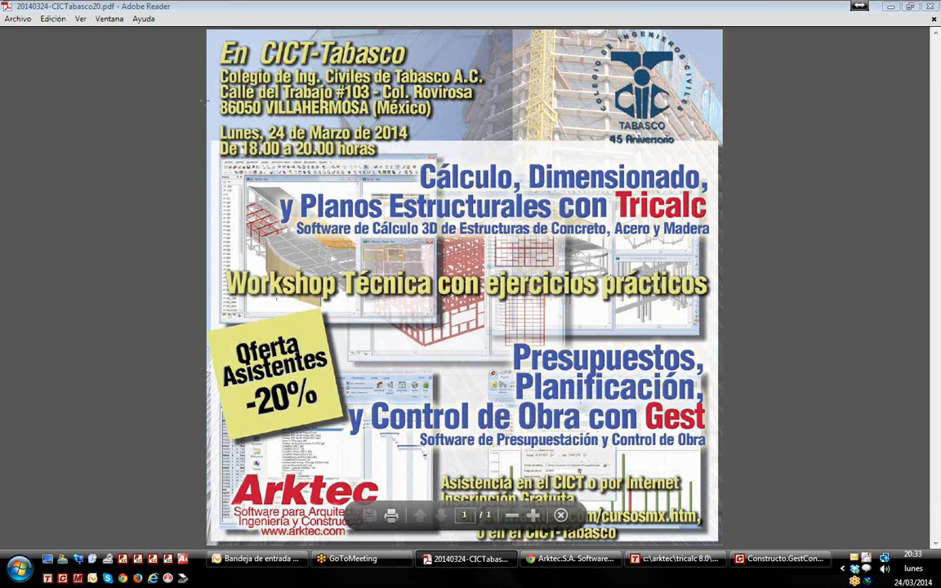
# Step: Open the PDFs PacksGestionMXN, PacksTricalc80MXN and cartelModulosMX together from the desktop
pyautogui.click(12, 17)
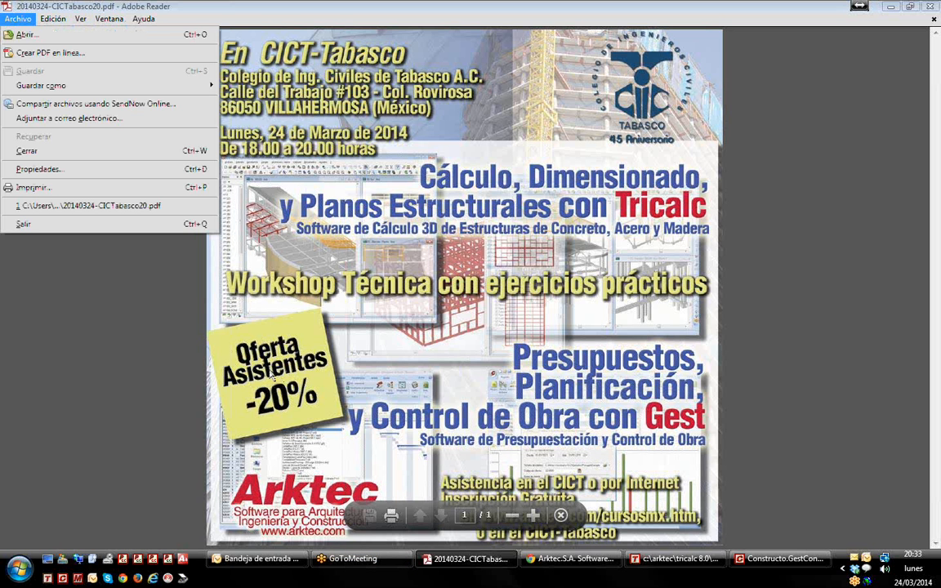
pyautogui.click(81, 36)
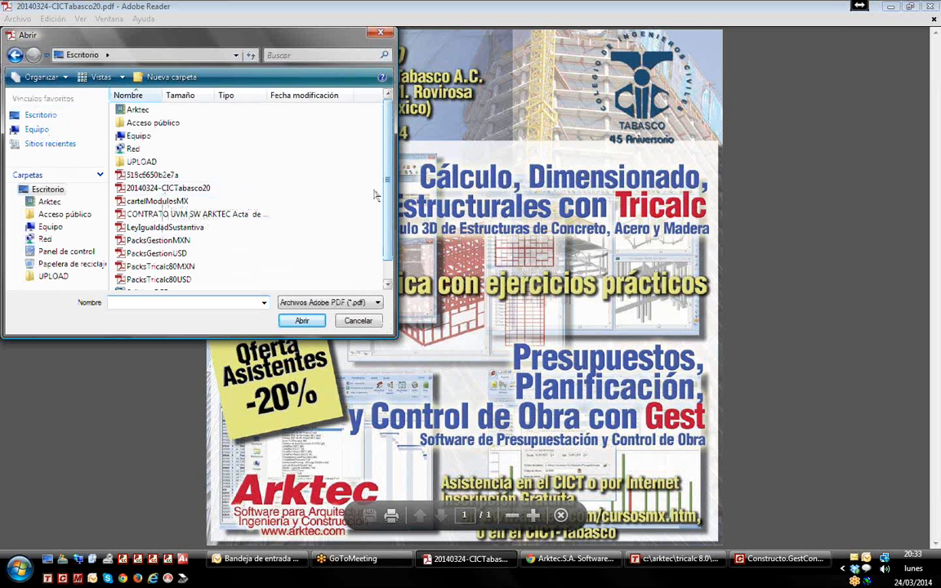
pyautogui.click(176, 240)
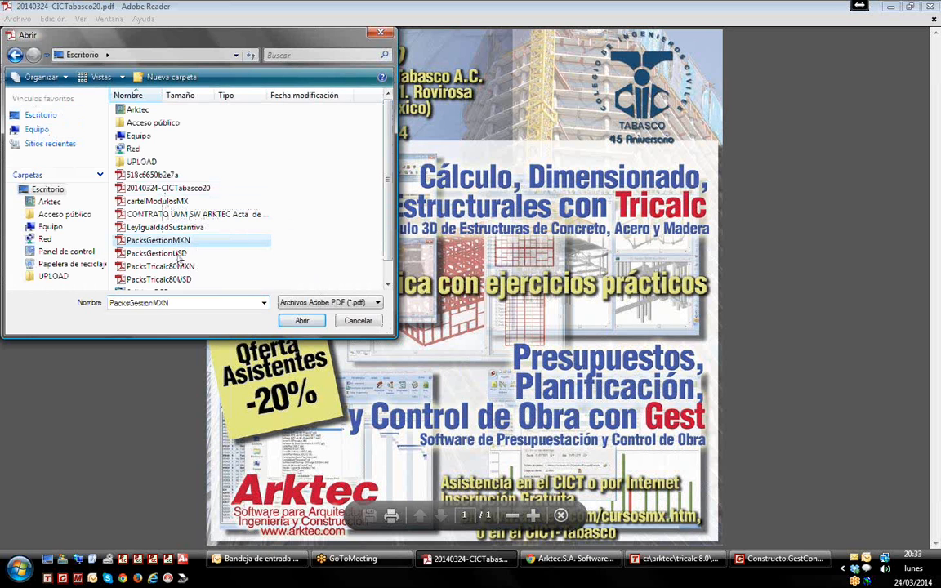
pyautogui.keyDown('ctrl'); pyautogui.click(176, 267); pyautogui.keyUp('ctrl')
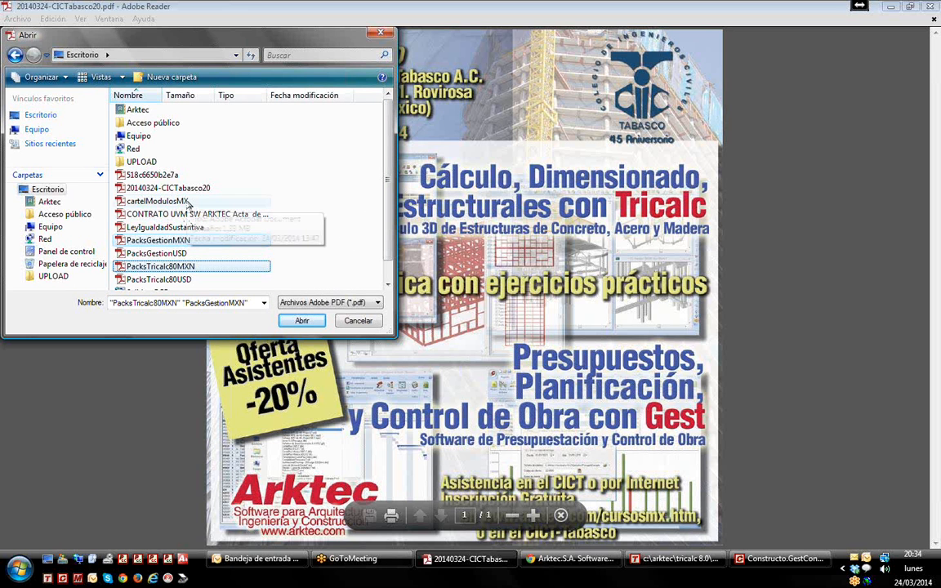
pyautogui.keyDown('ctrl'); pyautogui.click(172, 201); pyautogui.keyUp('ctrl')
pyautogui.click(303, 321)
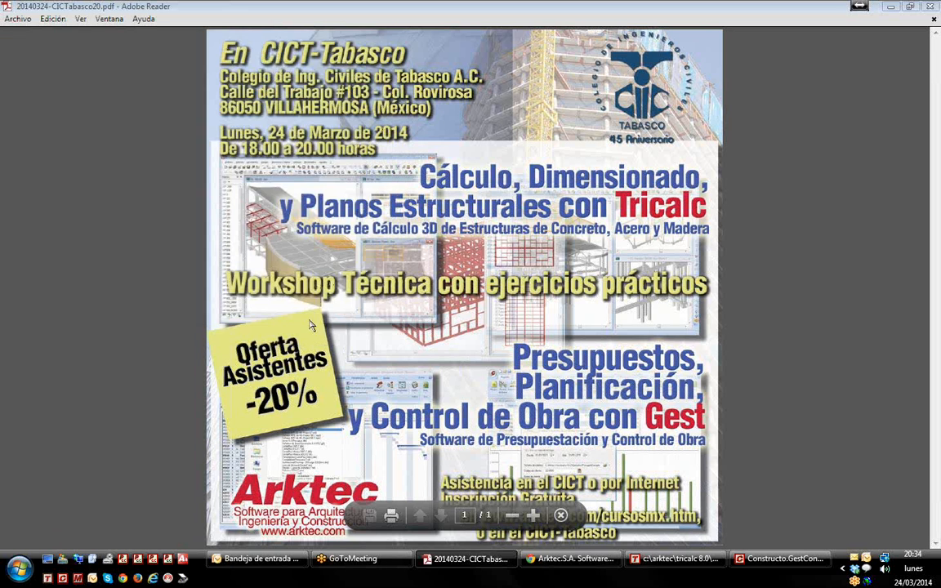